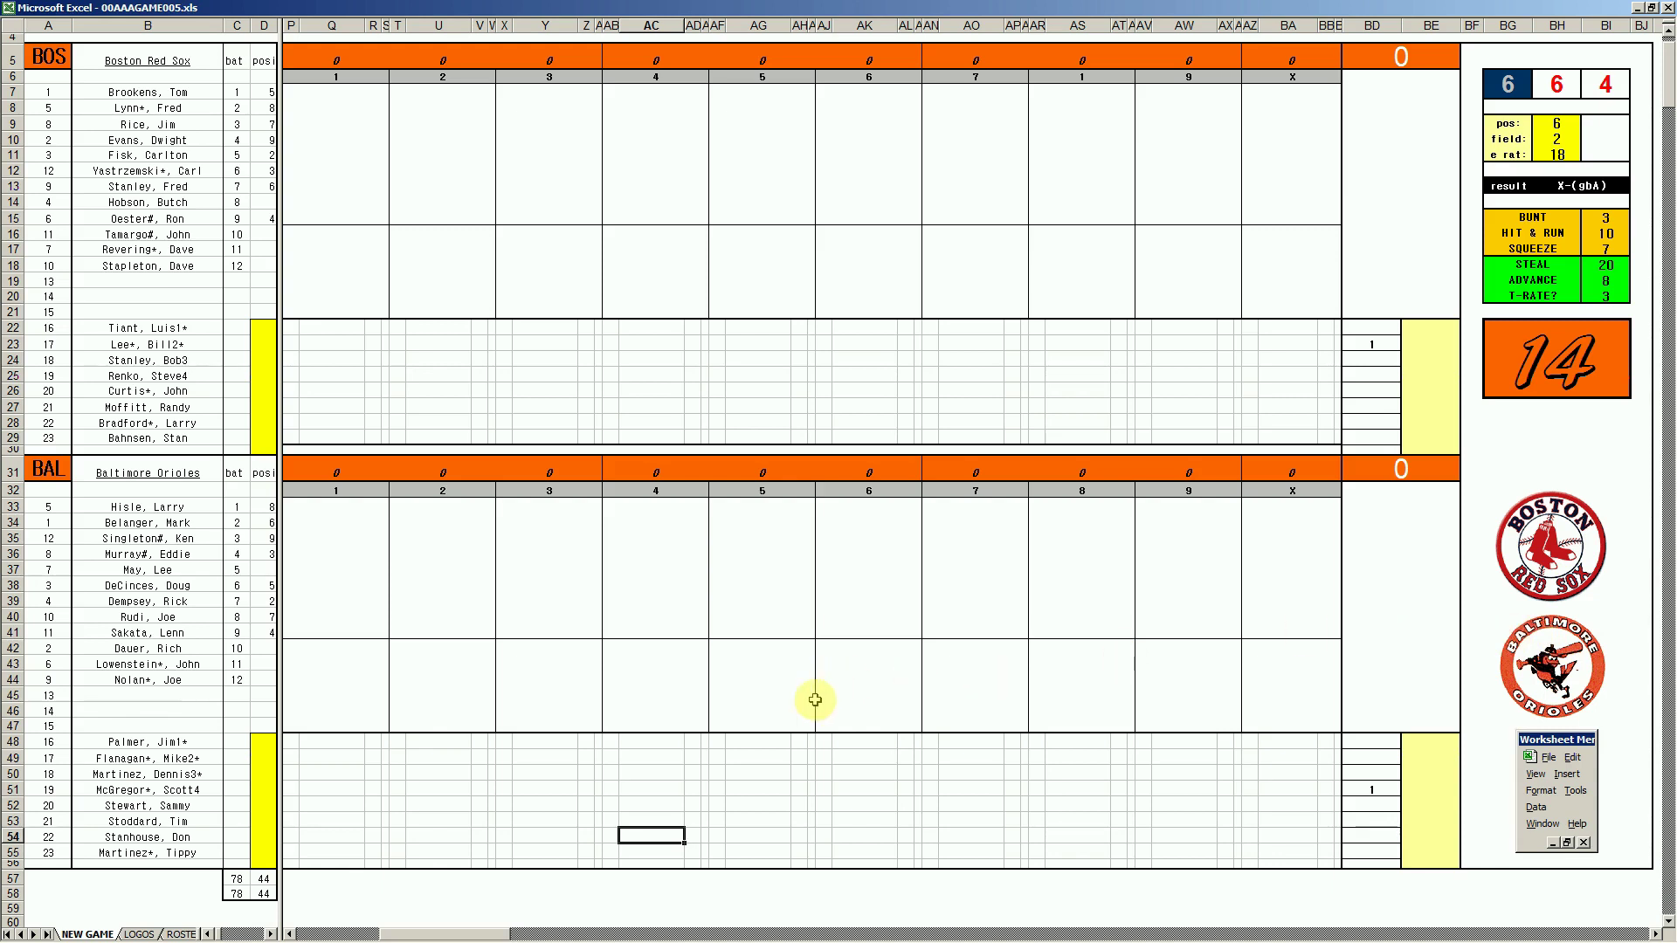
- Switch to the 71bosbal.xls workbook and check the Boston and Baltimore starting pitchers' rows
mouse_move(411, 933)
left_click(612, 932)
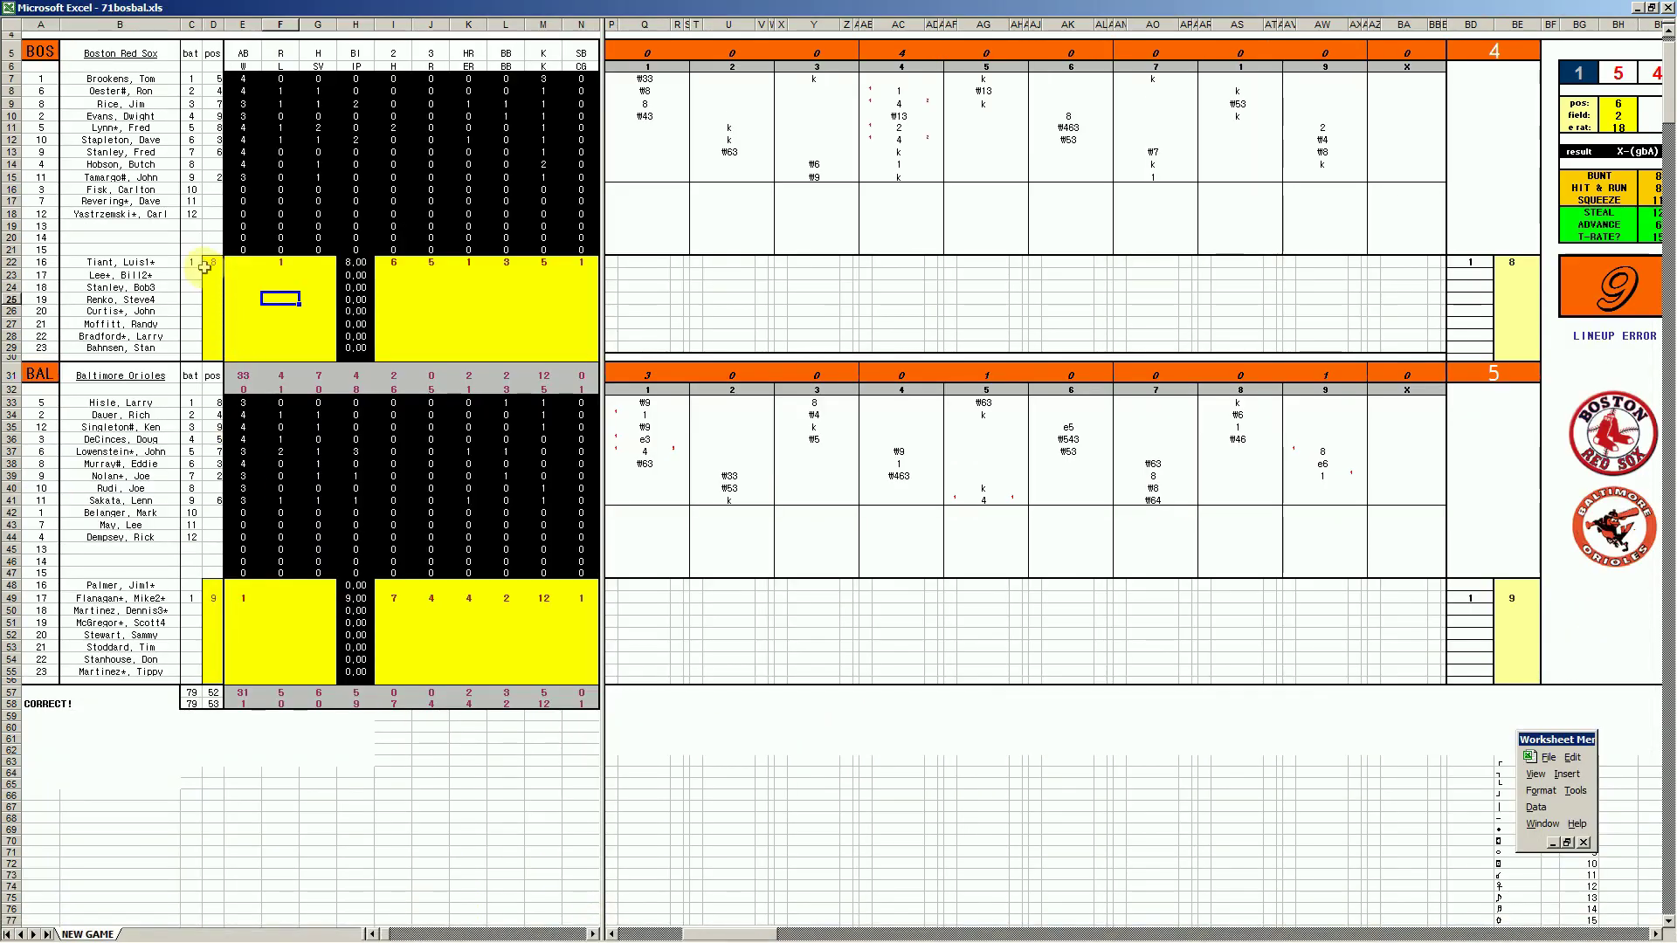
left_click(194, 264)
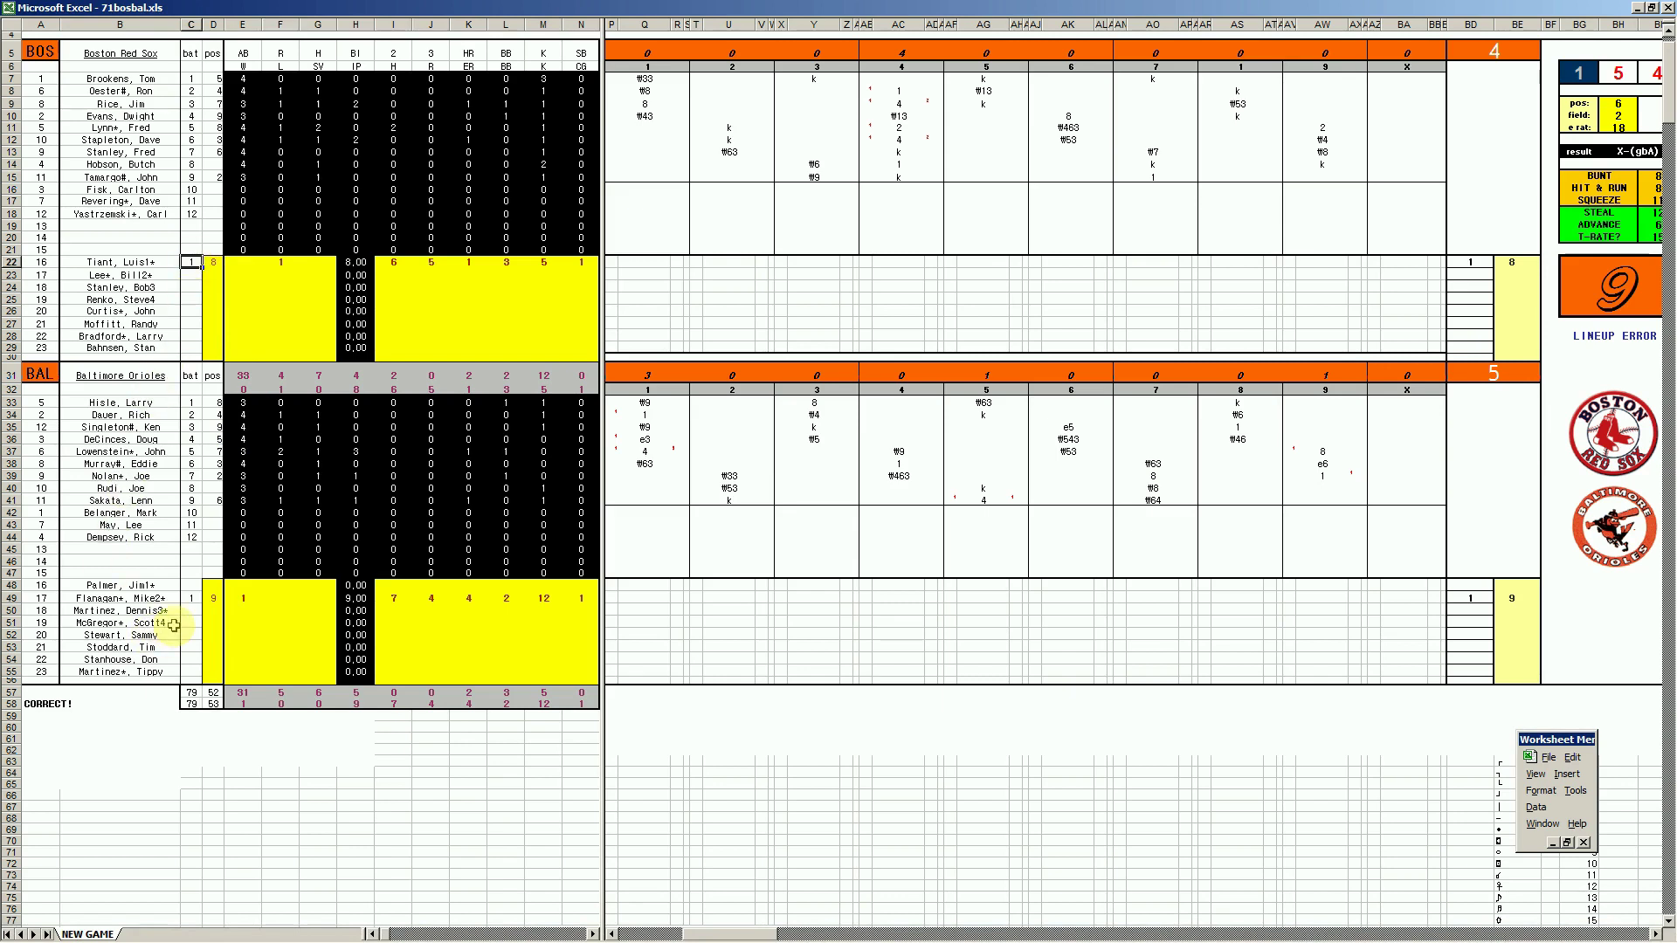
left_click(166, 597)
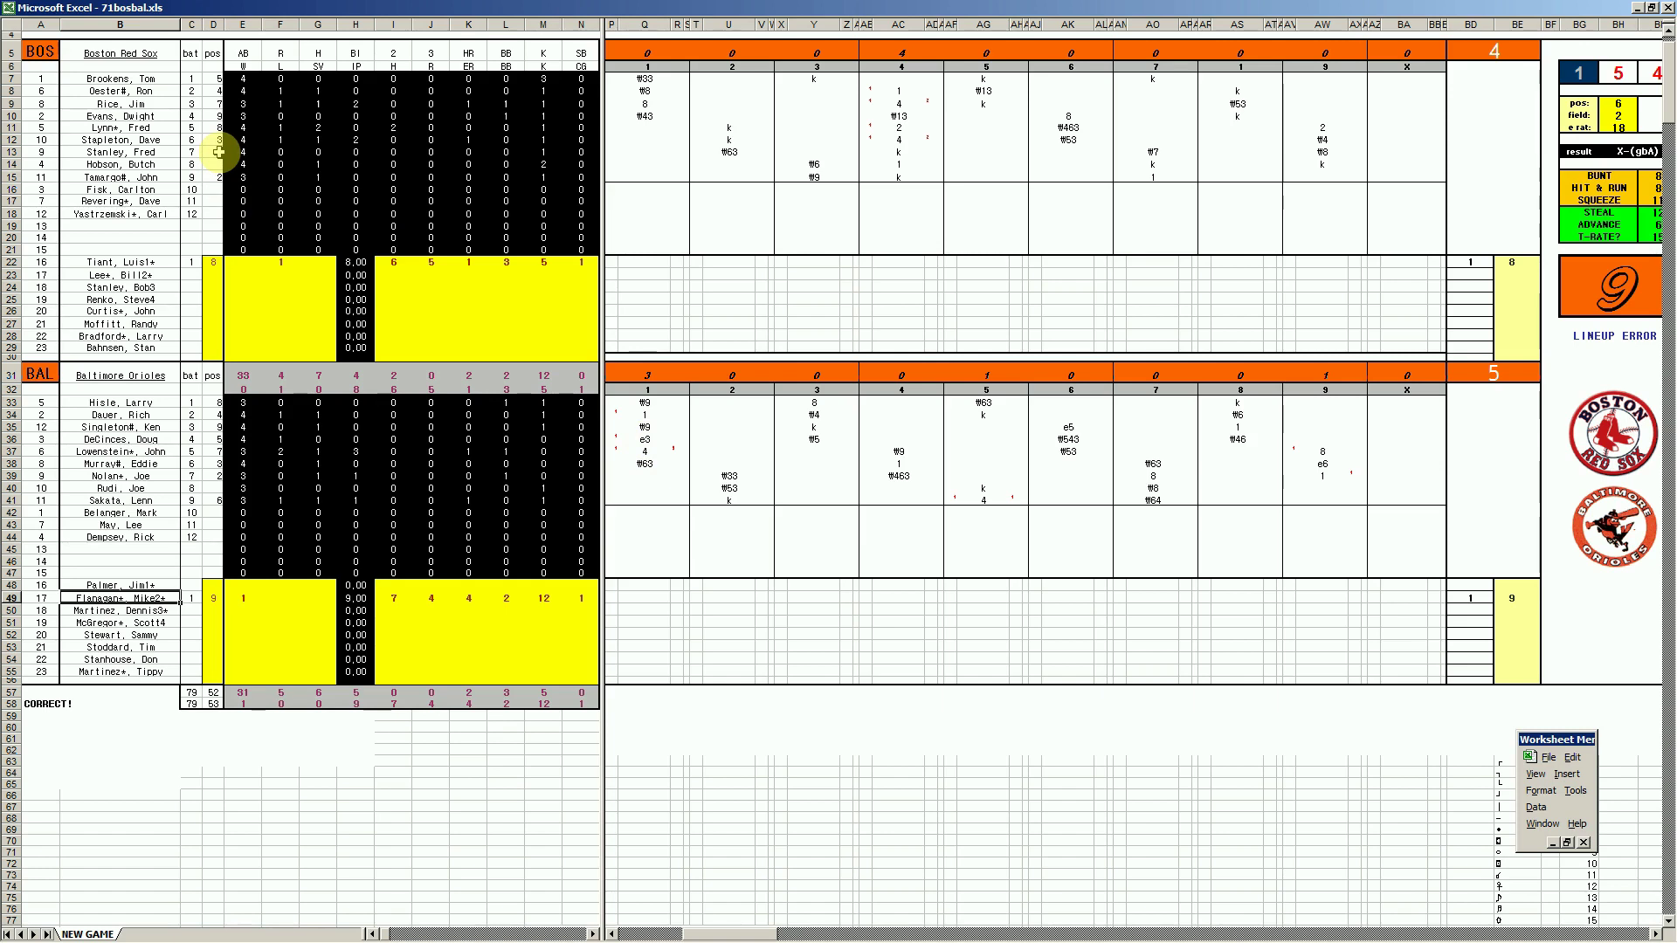
- Review the scoring plays in Baltimore's first and fifth innings and Boston's fourth inning on the scoresheet
left_click(645, 452)
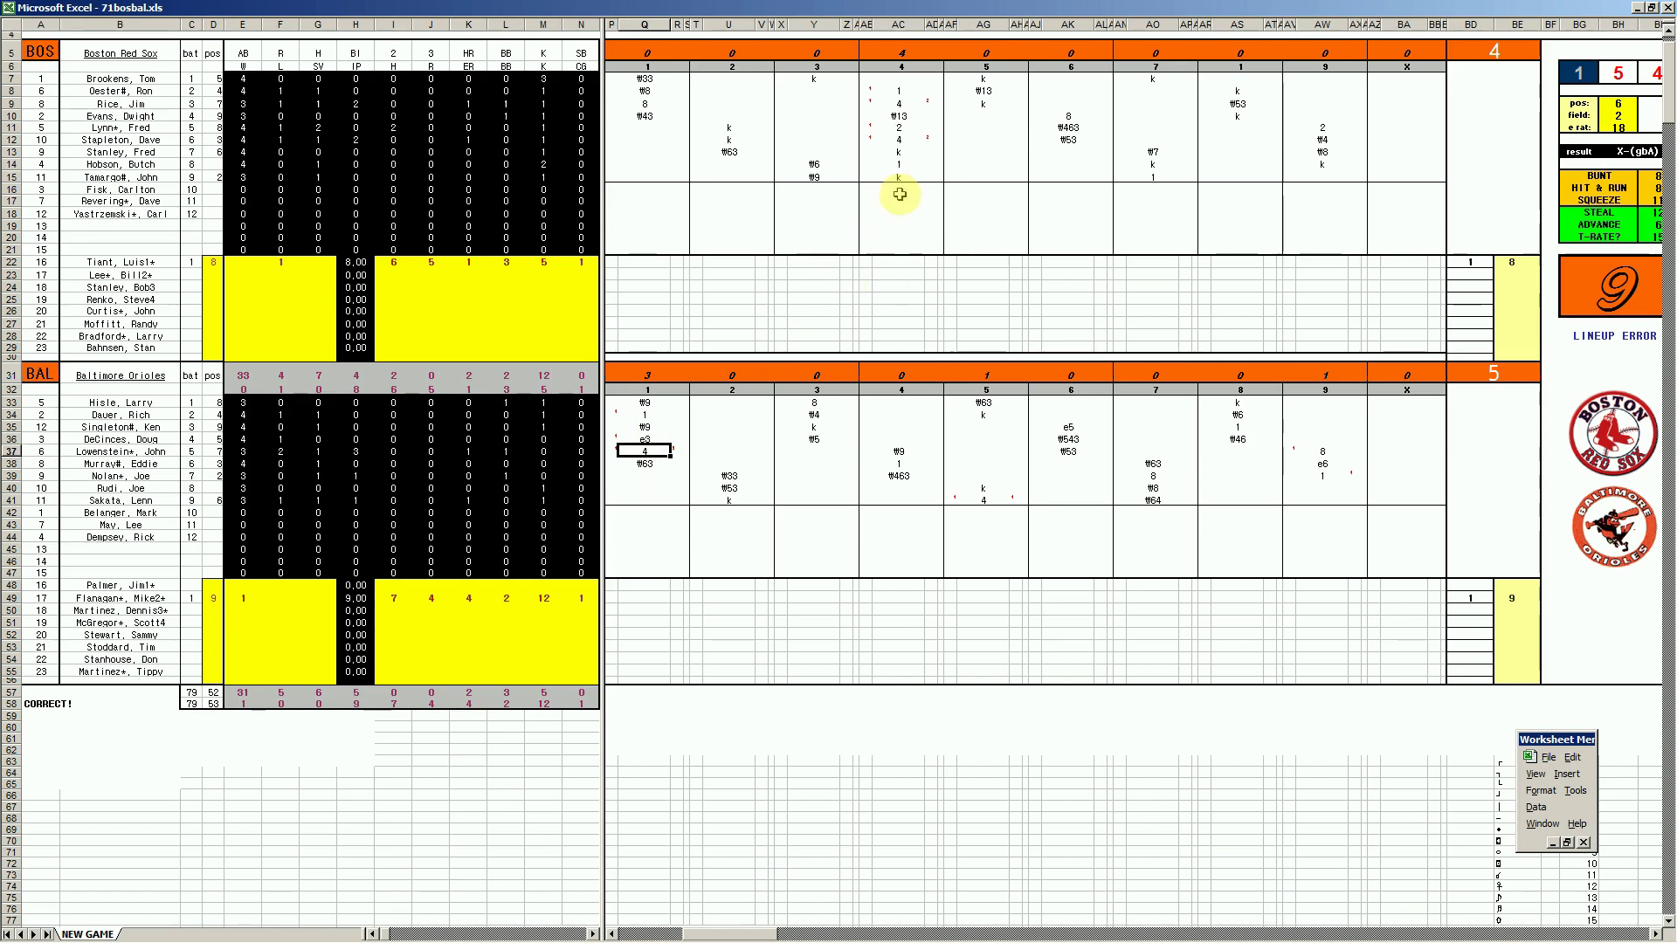
left_click(902, 104)
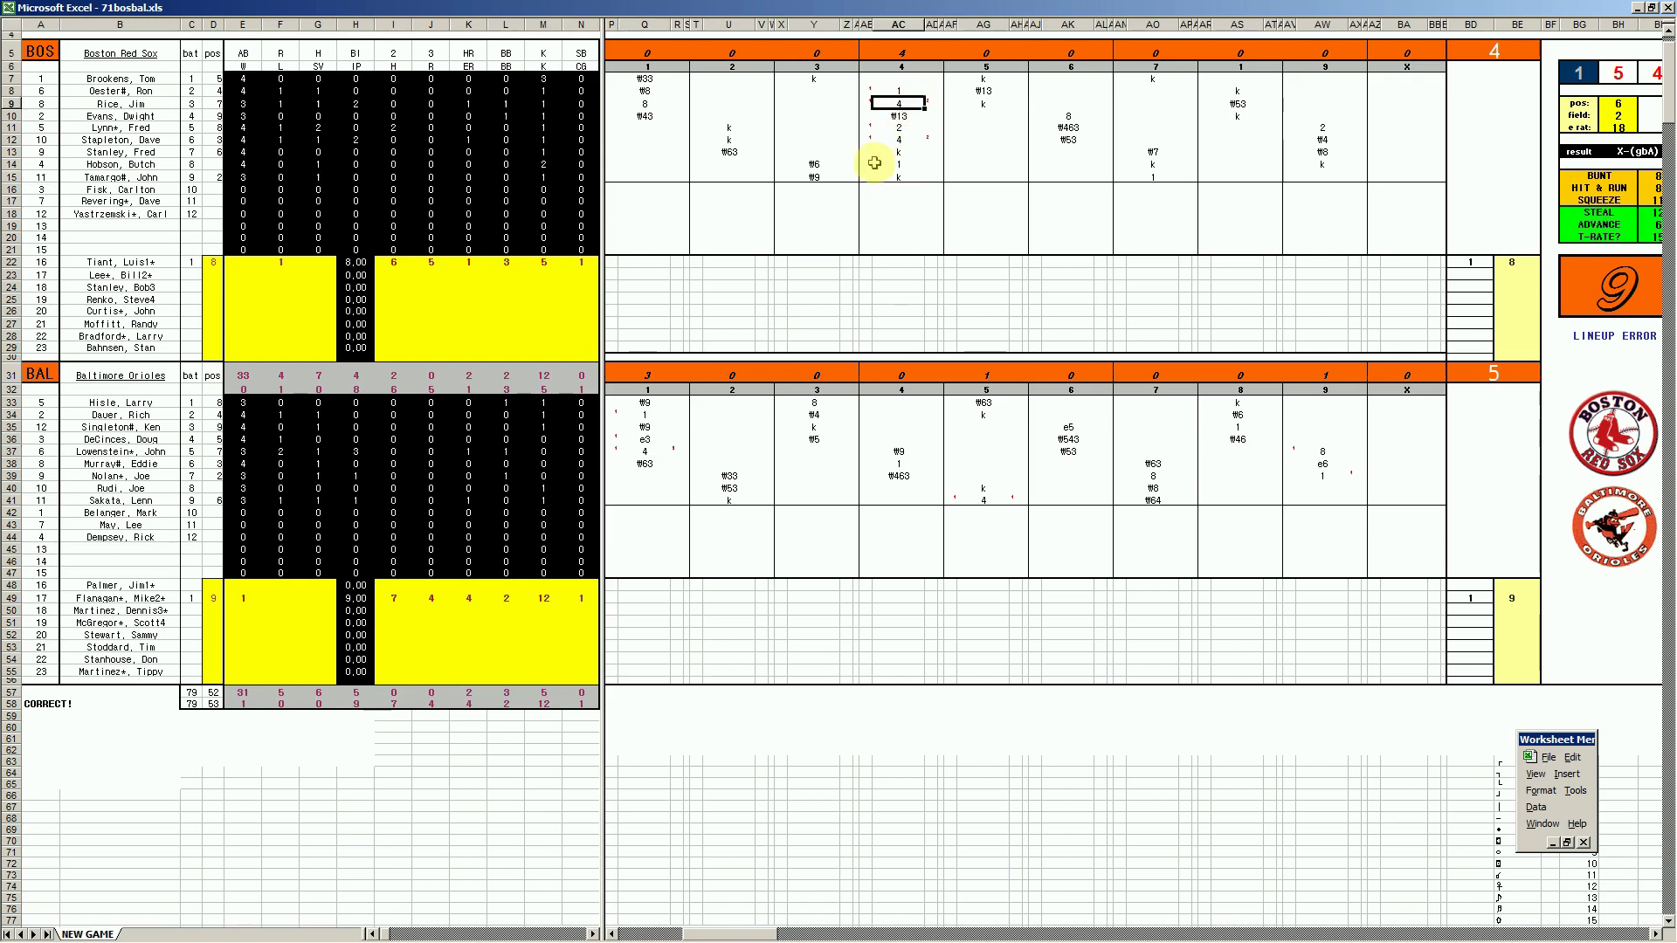
left_click(905, 129)
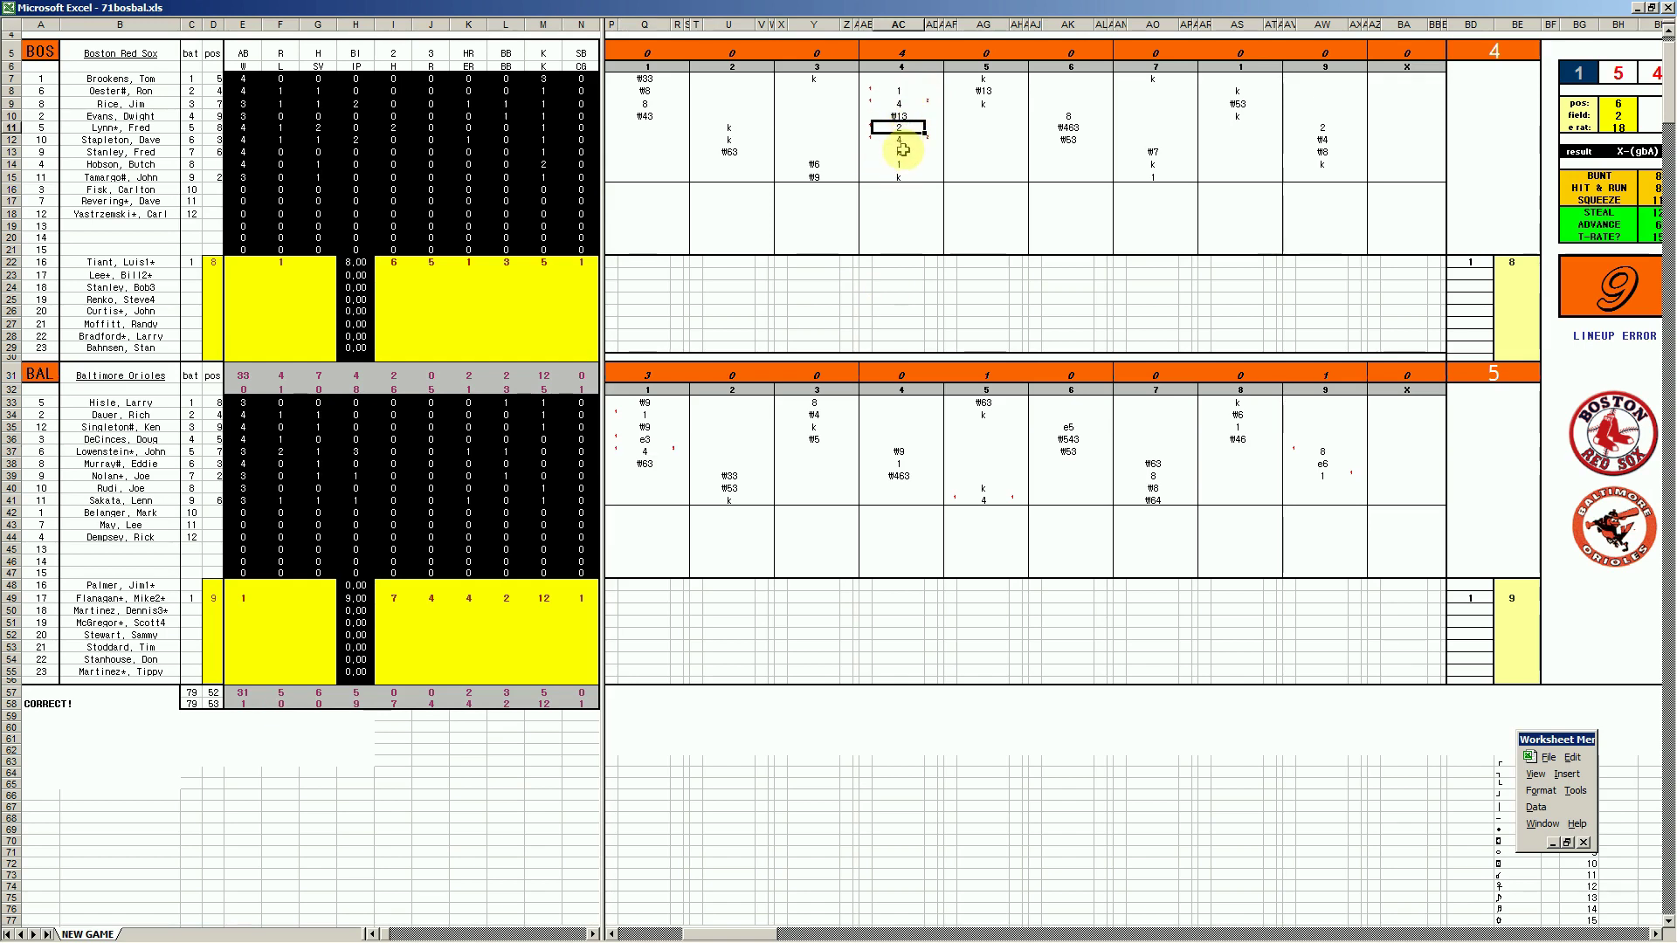
left_click(902, 140)
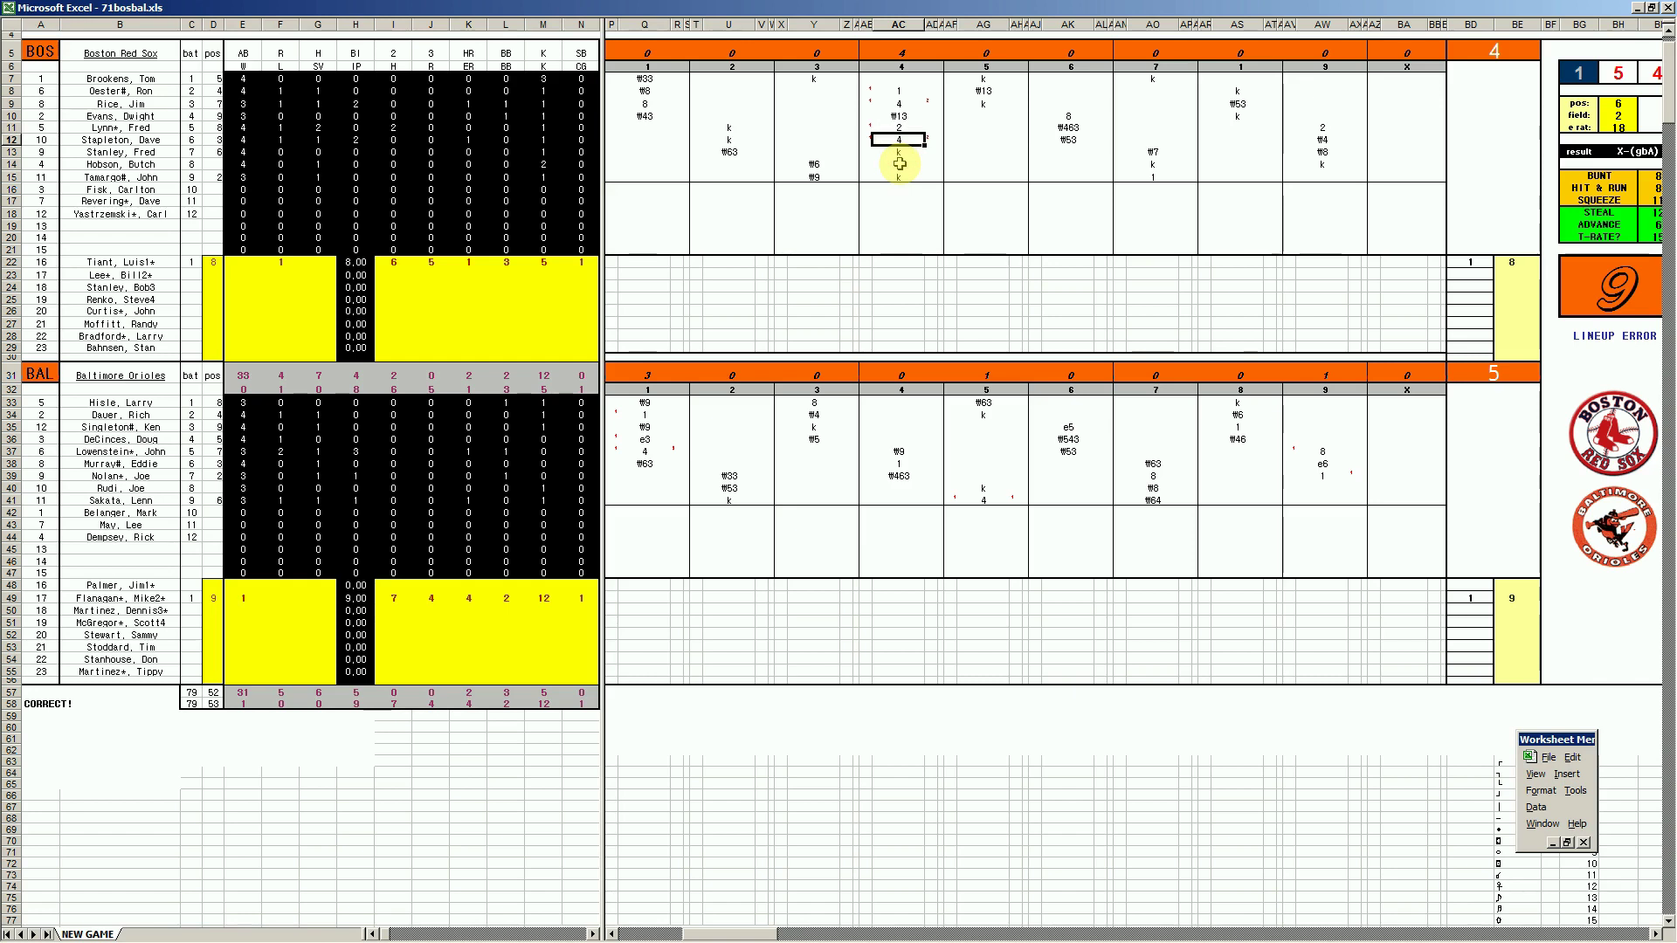
left_click(986, 501)
type("4")
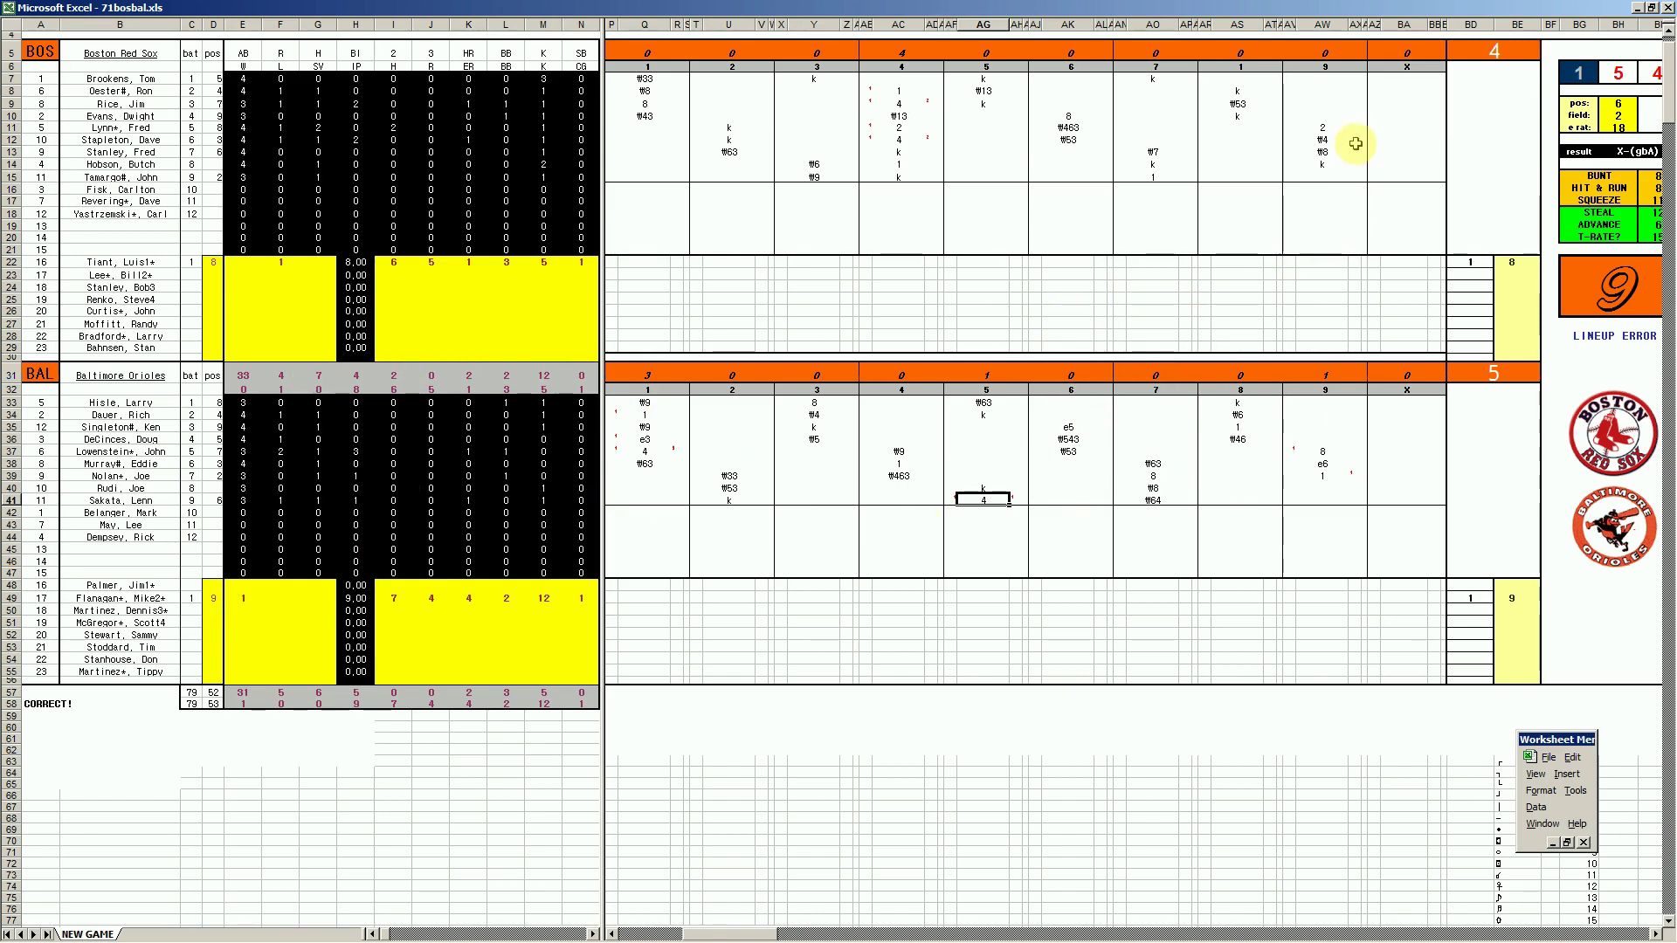
- Review Boston's and Baltimore's ninth-inning plays on the scoresheet, through Baltimore's final at-bat
left_click(1326, 128)
type("2")
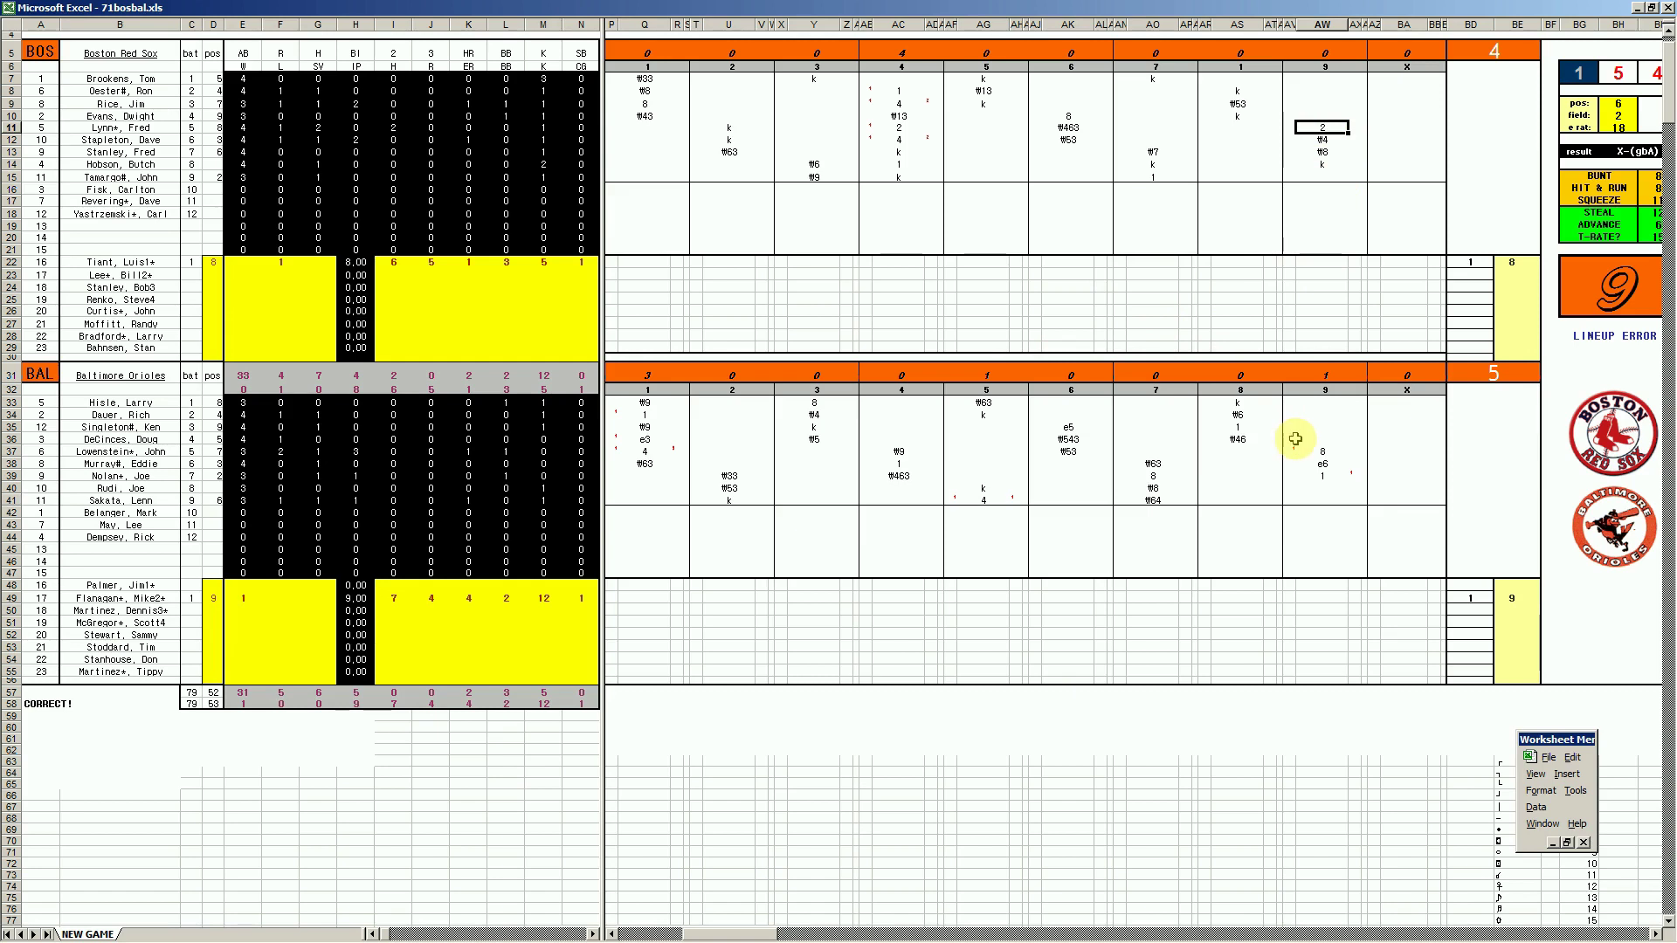
left_click(1321, 452)
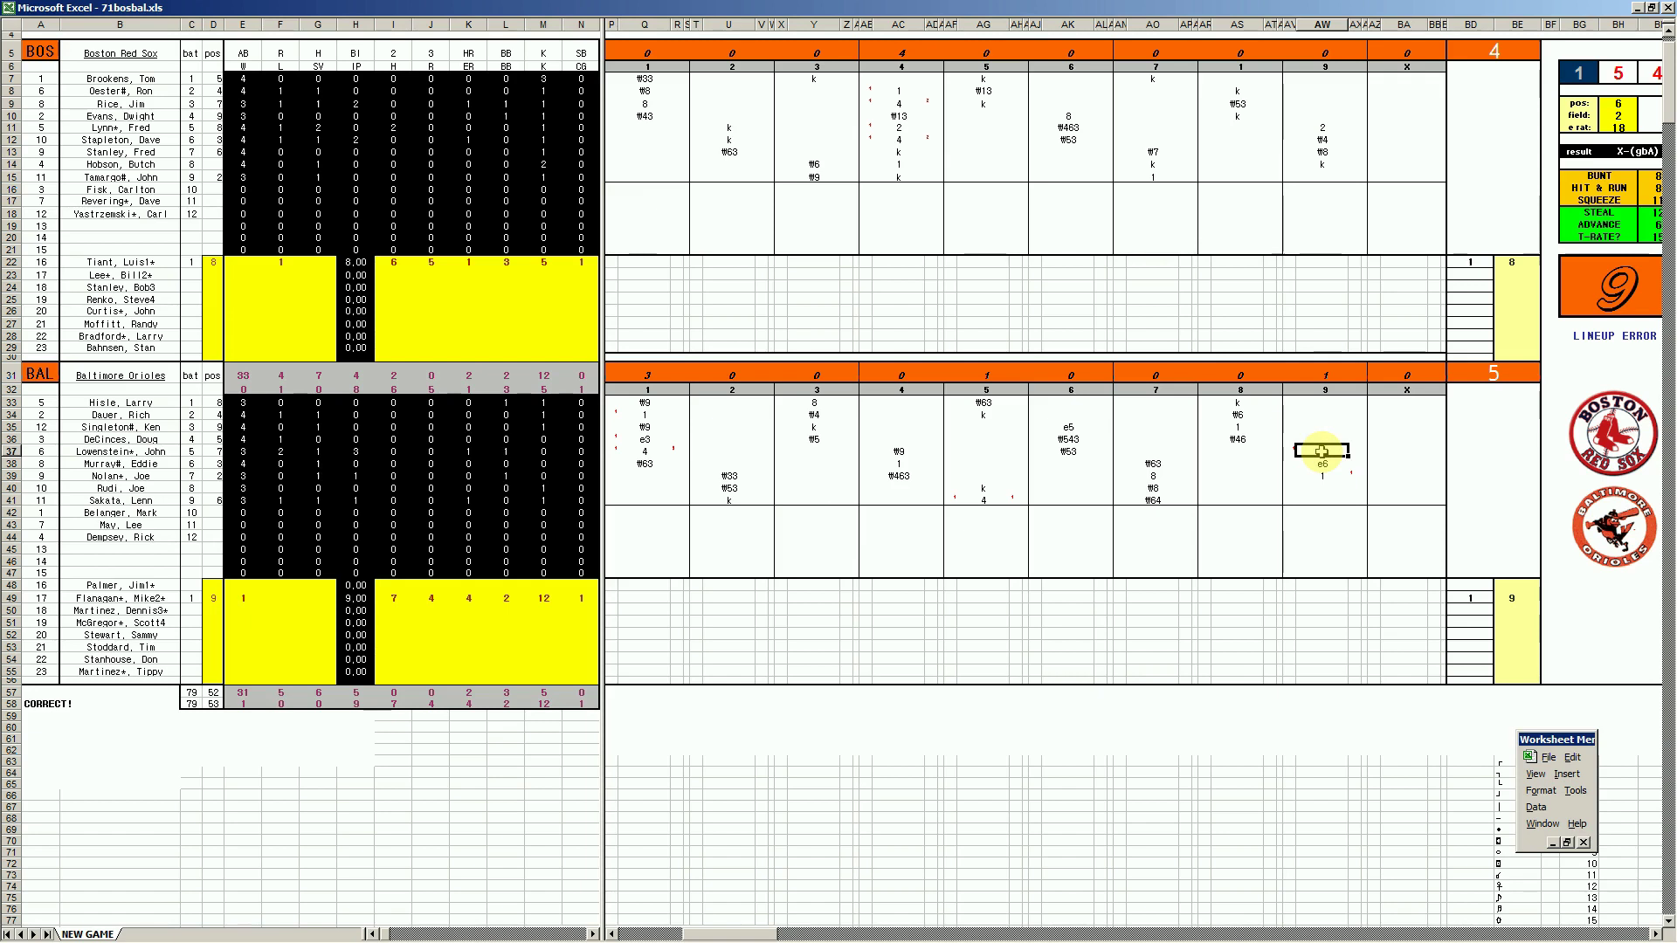
type("8")
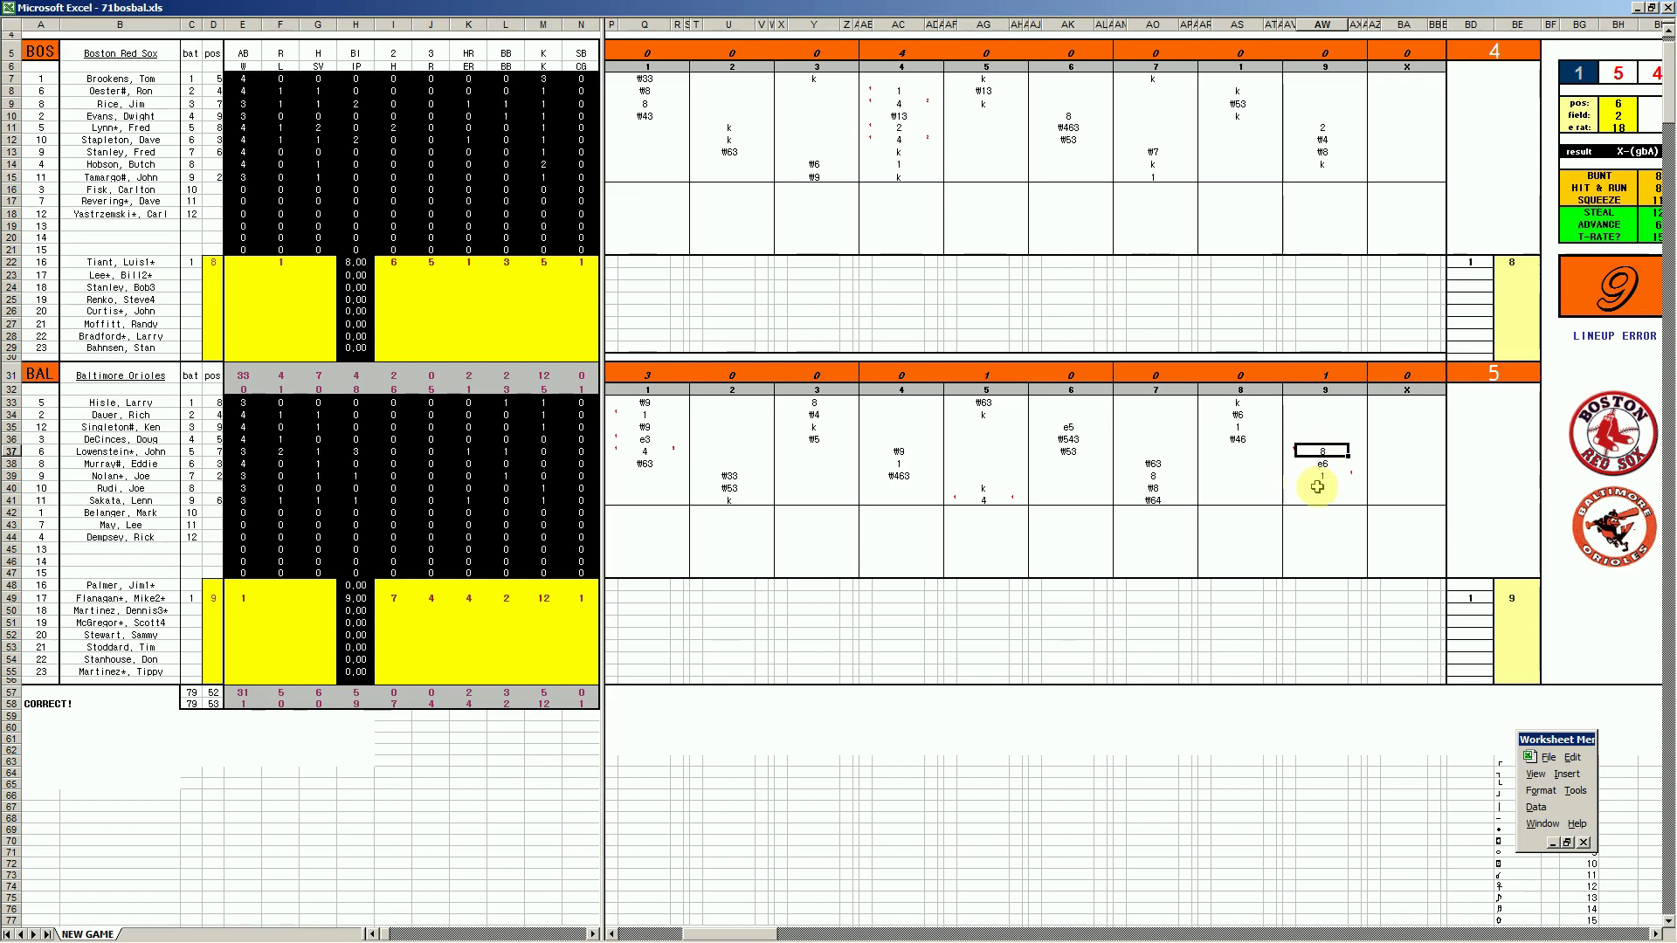
key("Return")
key("Return")
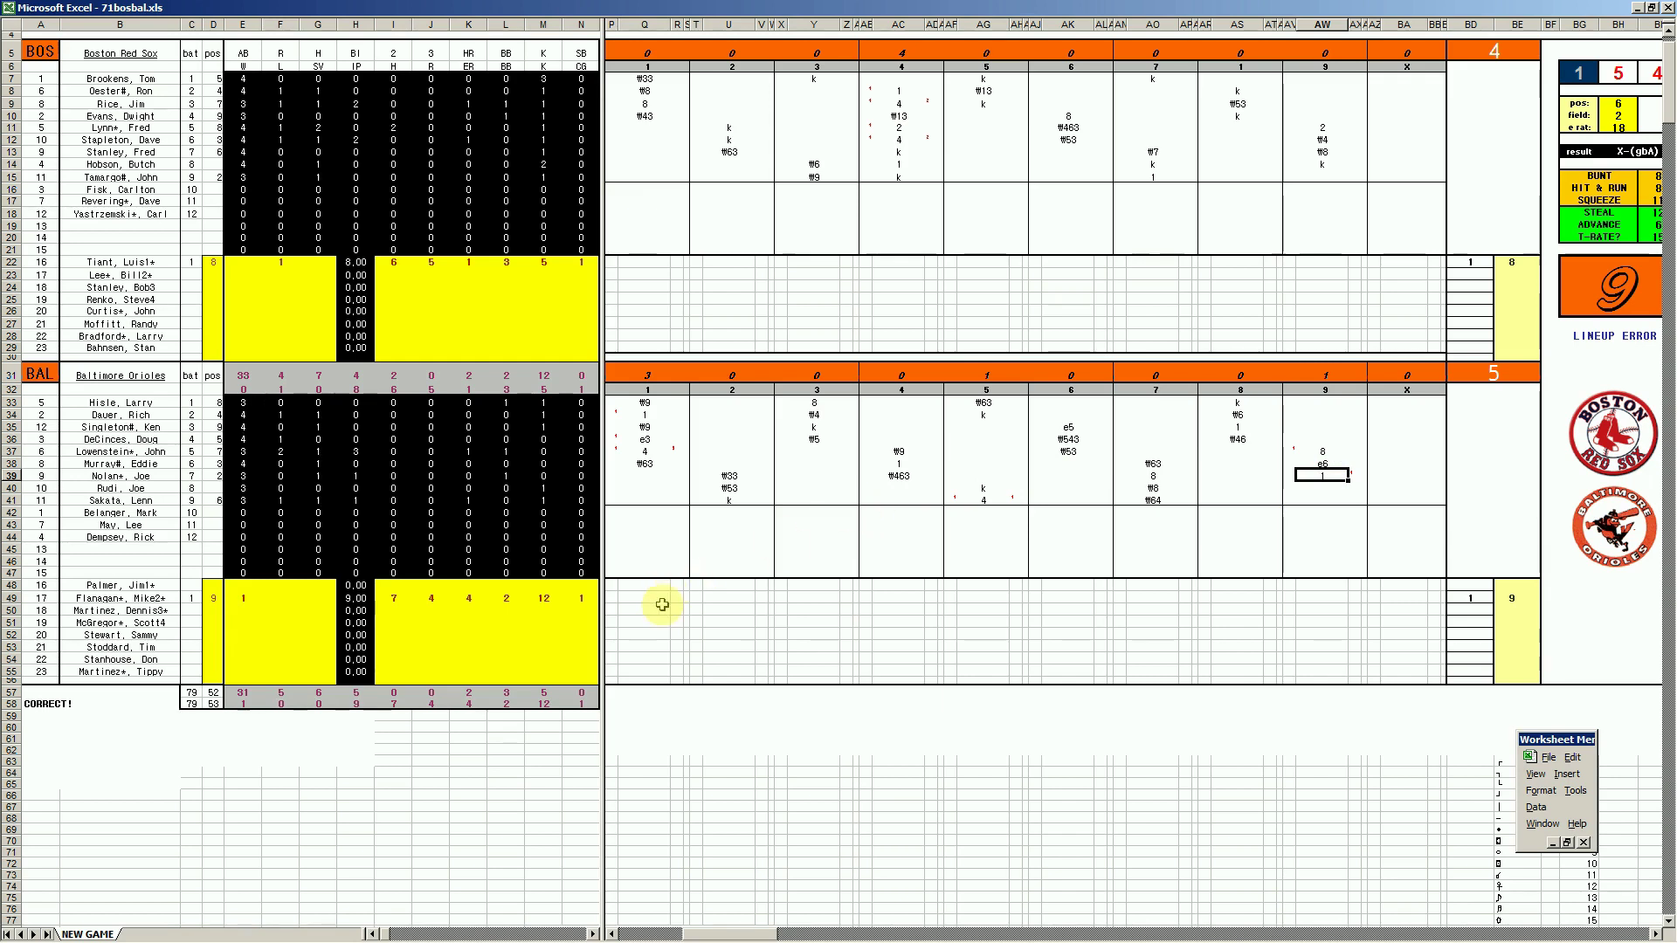
- Close the 71bosbal.xls workbook without saving its changes
mouse_move(468, 936)
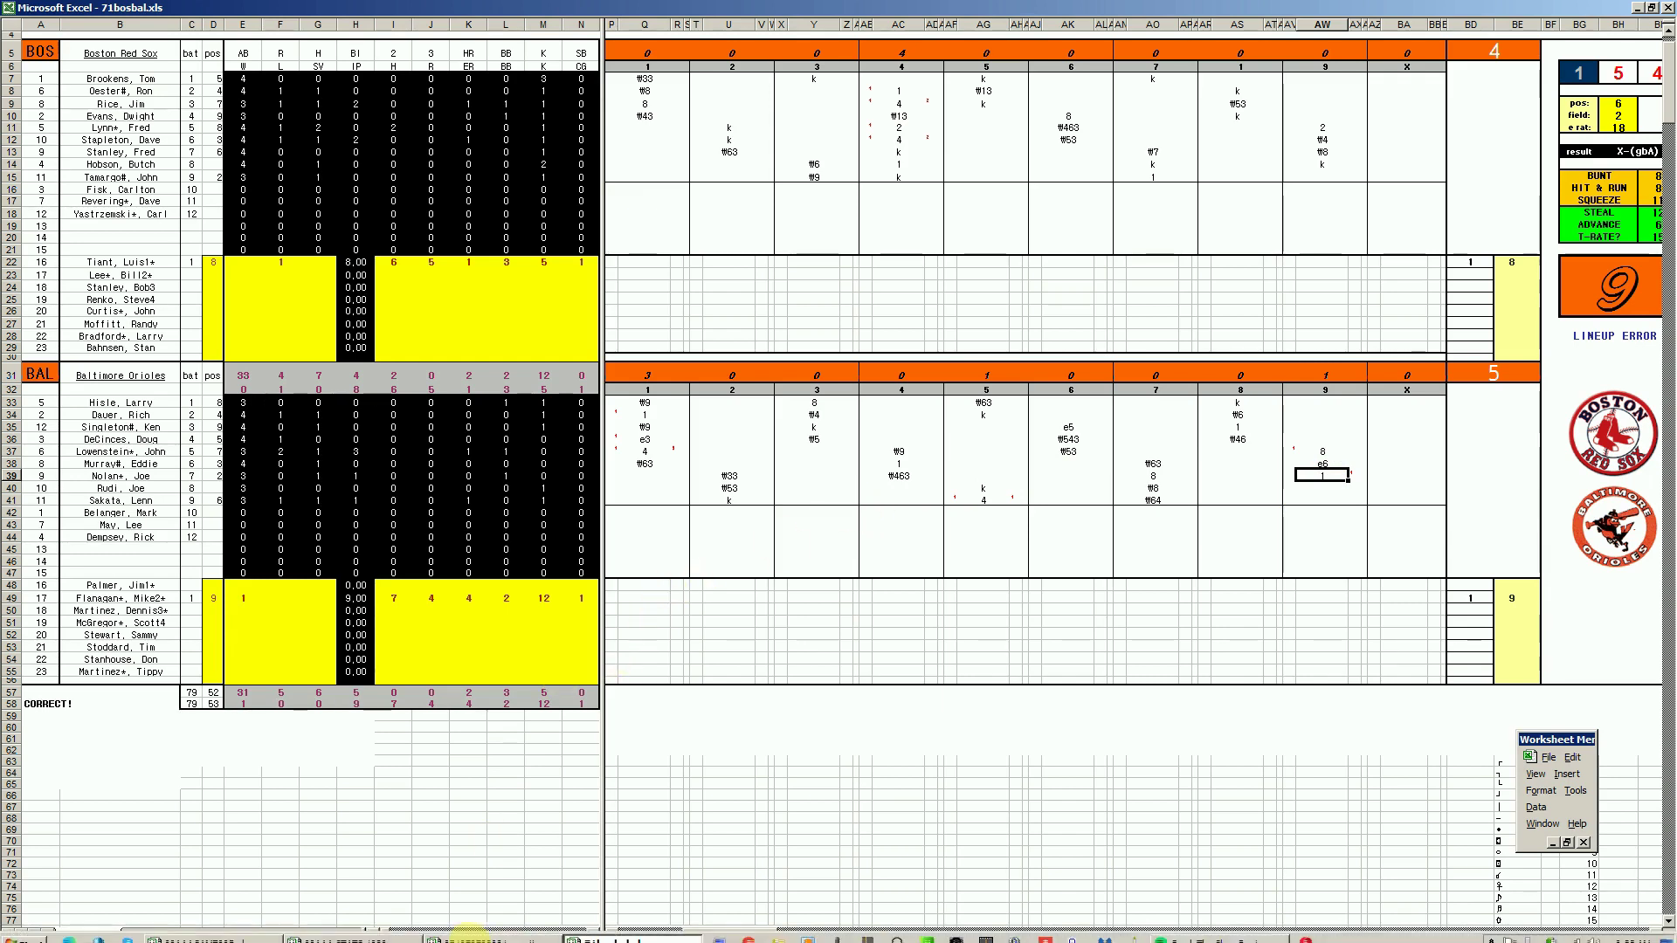
right_click(593, 933)
left_click(578, 898)
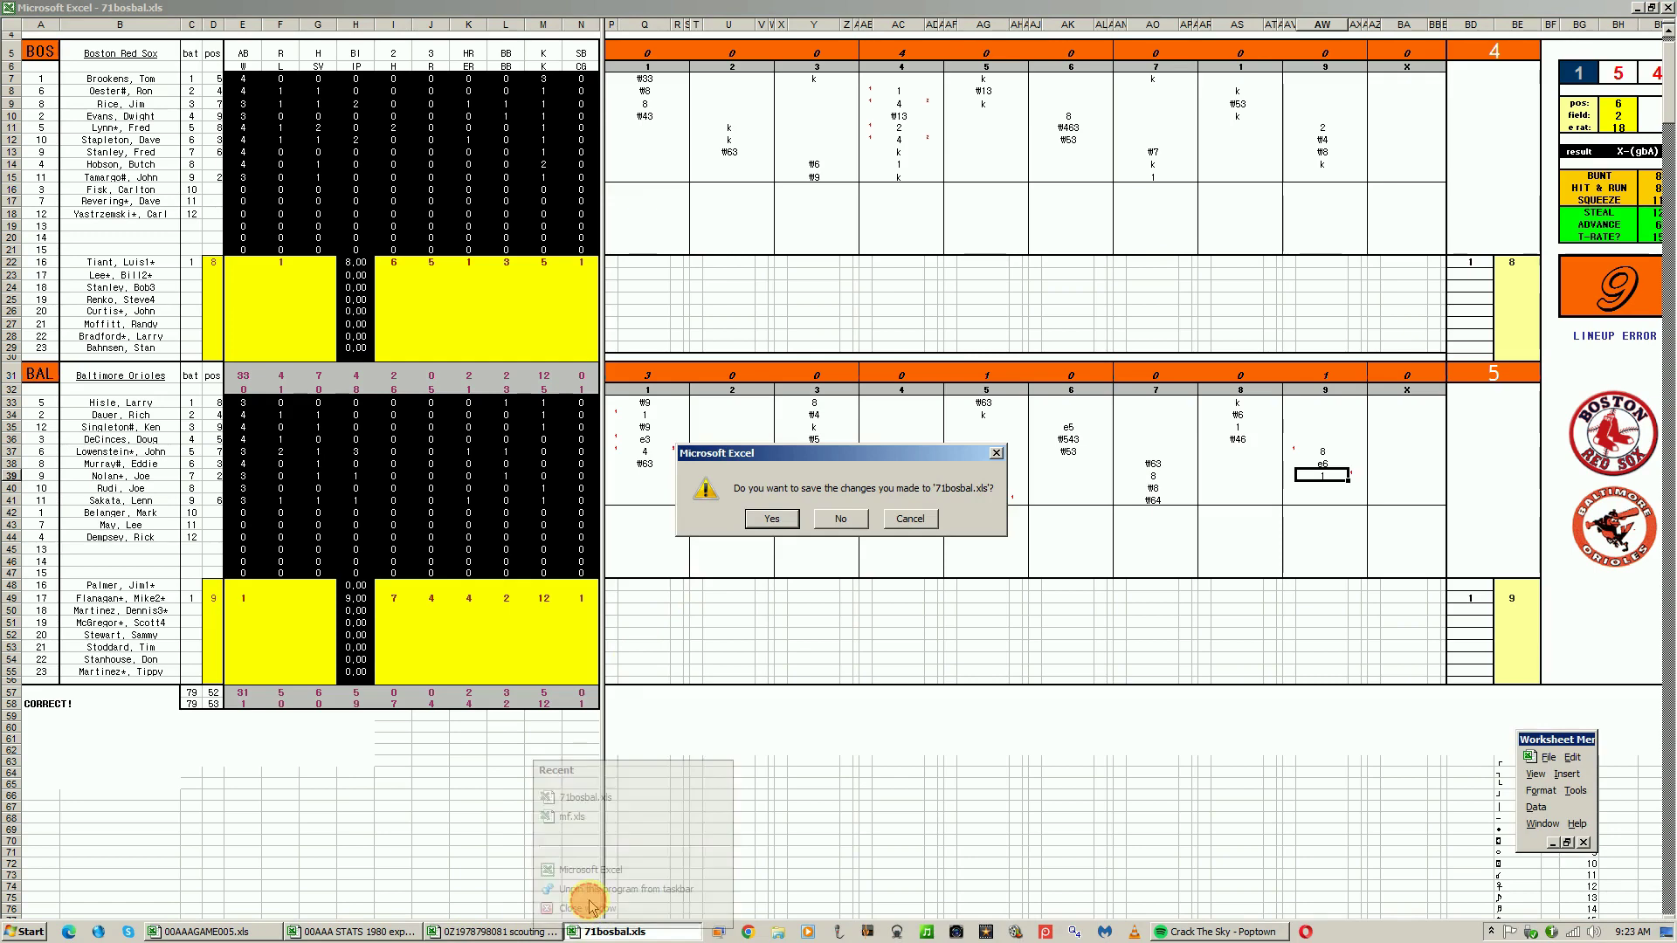
left_click(839, 520)
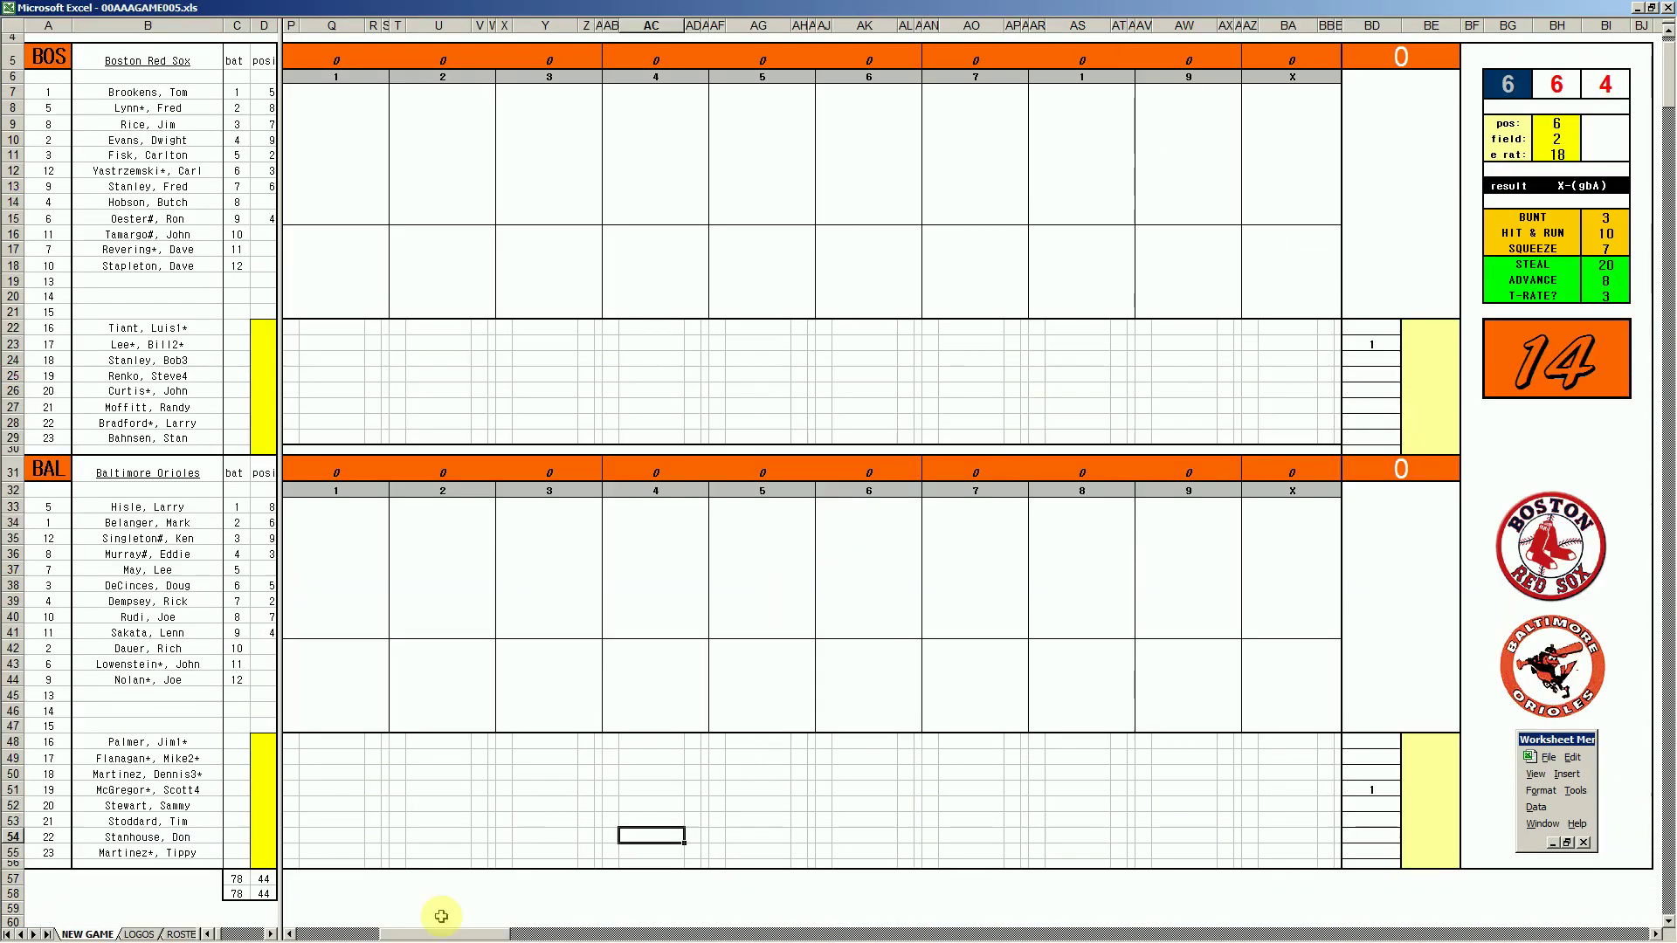
- Switch to the 00AAA STATS 1980 expansion workbook and examine the AL East standings on the print sheet
left_click(343, 933)
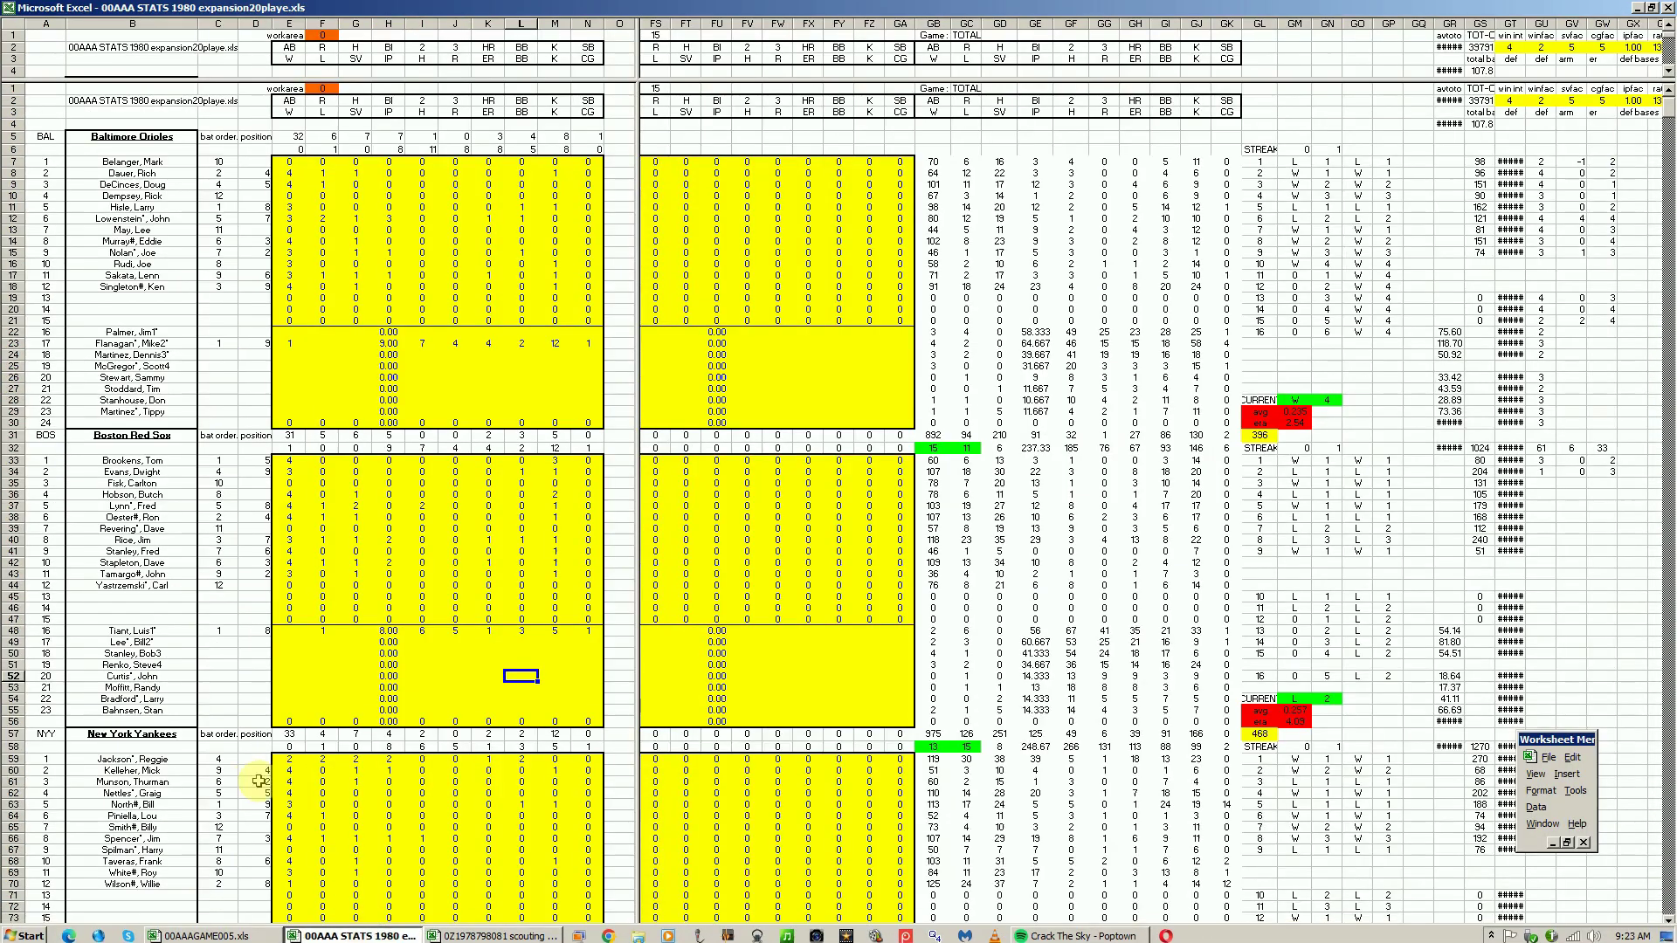
left_click(75, 934)
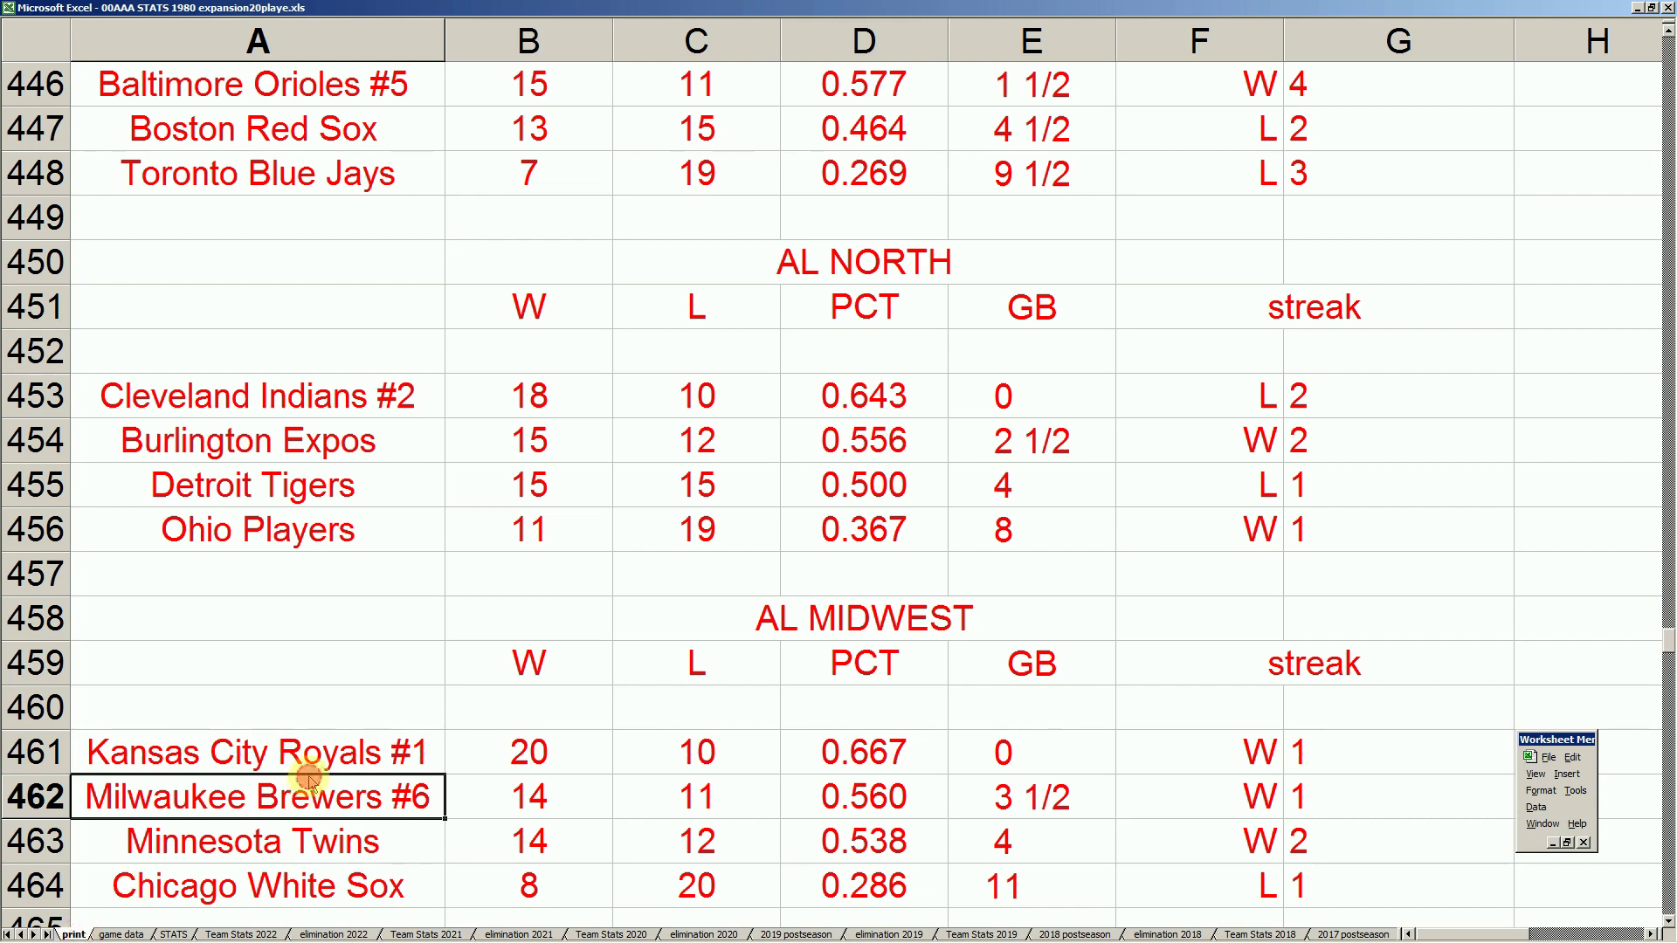
key("Up")
key("Up")
key("Up")
key("Up")
key("Up")
key("Up")
key("Up")
key("Up")
key("Up")
key("Up")
key("Up")
key("Up")
key("Up")
key("Up")
key("Up")
key("Up")
key("Up")
key("Up")
key("Up")
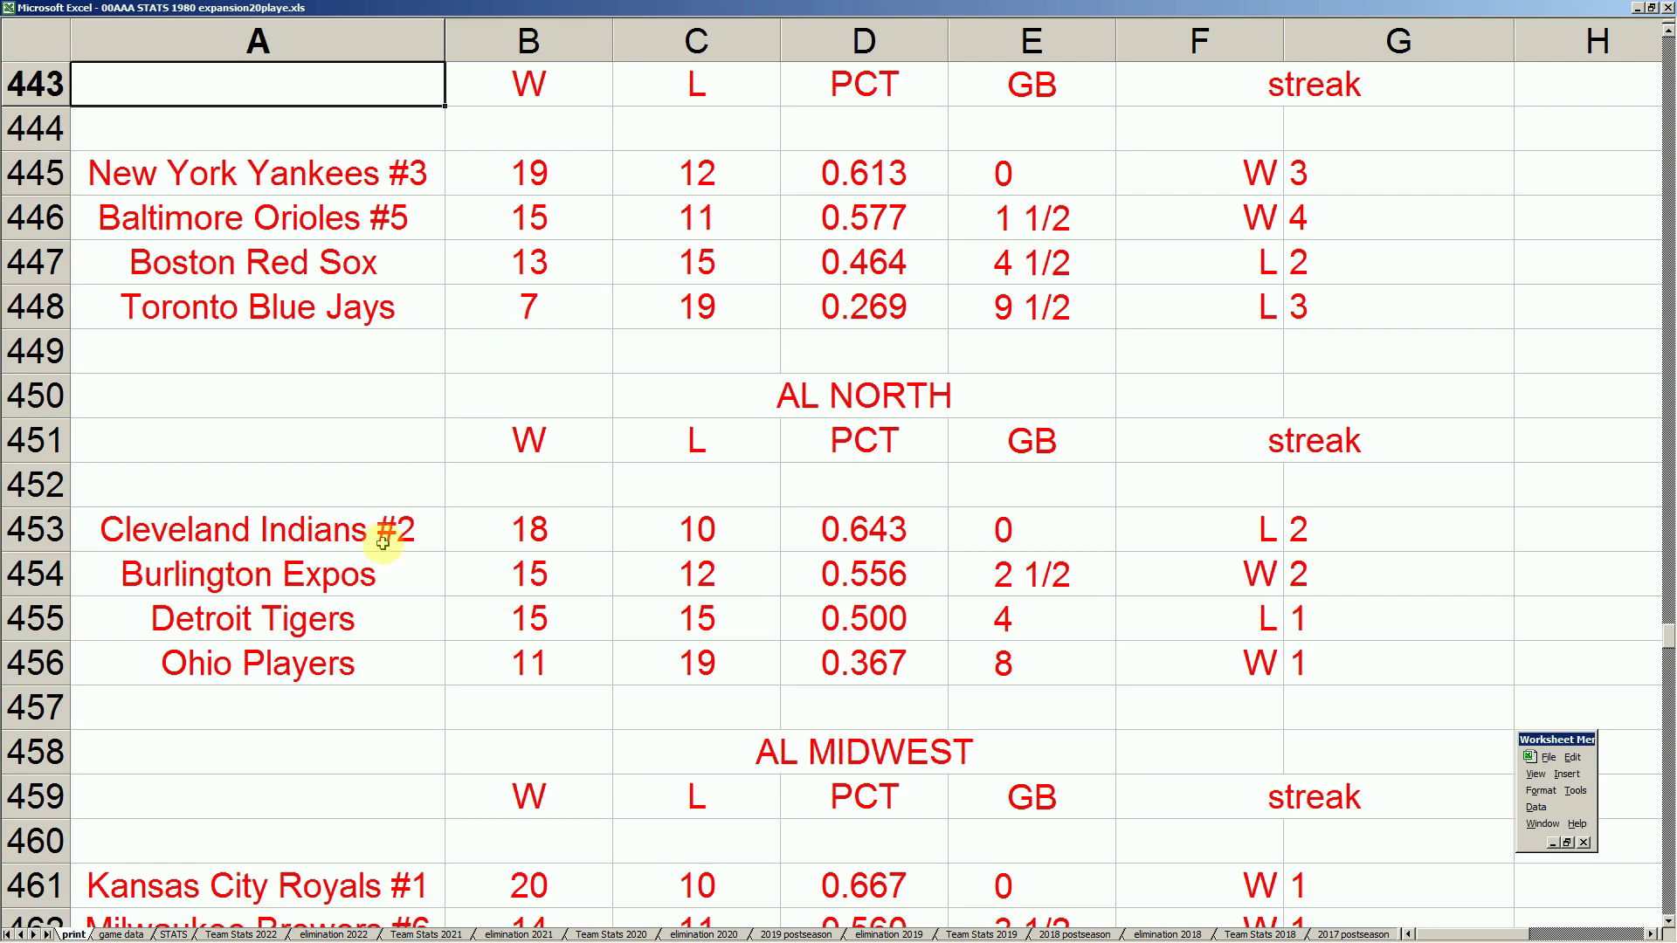
- Examine the AL North, AL Midwest and AL West standings down to the win and loss totals
left_click(402, 576)
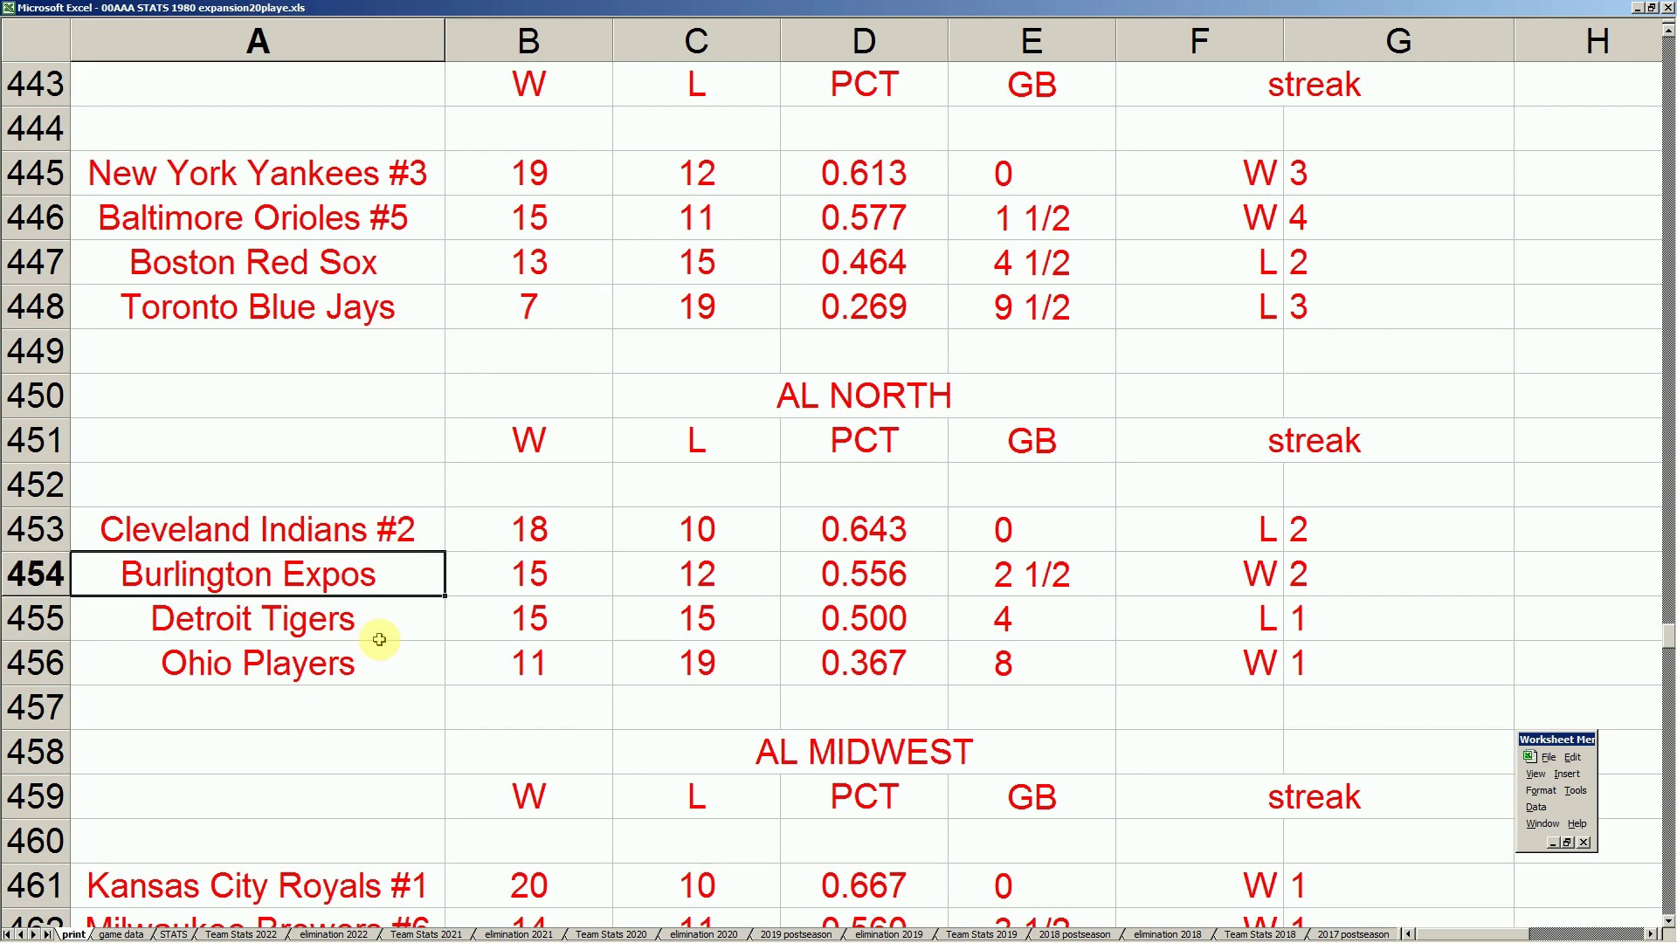
scroll(379, 640, "down", 2)
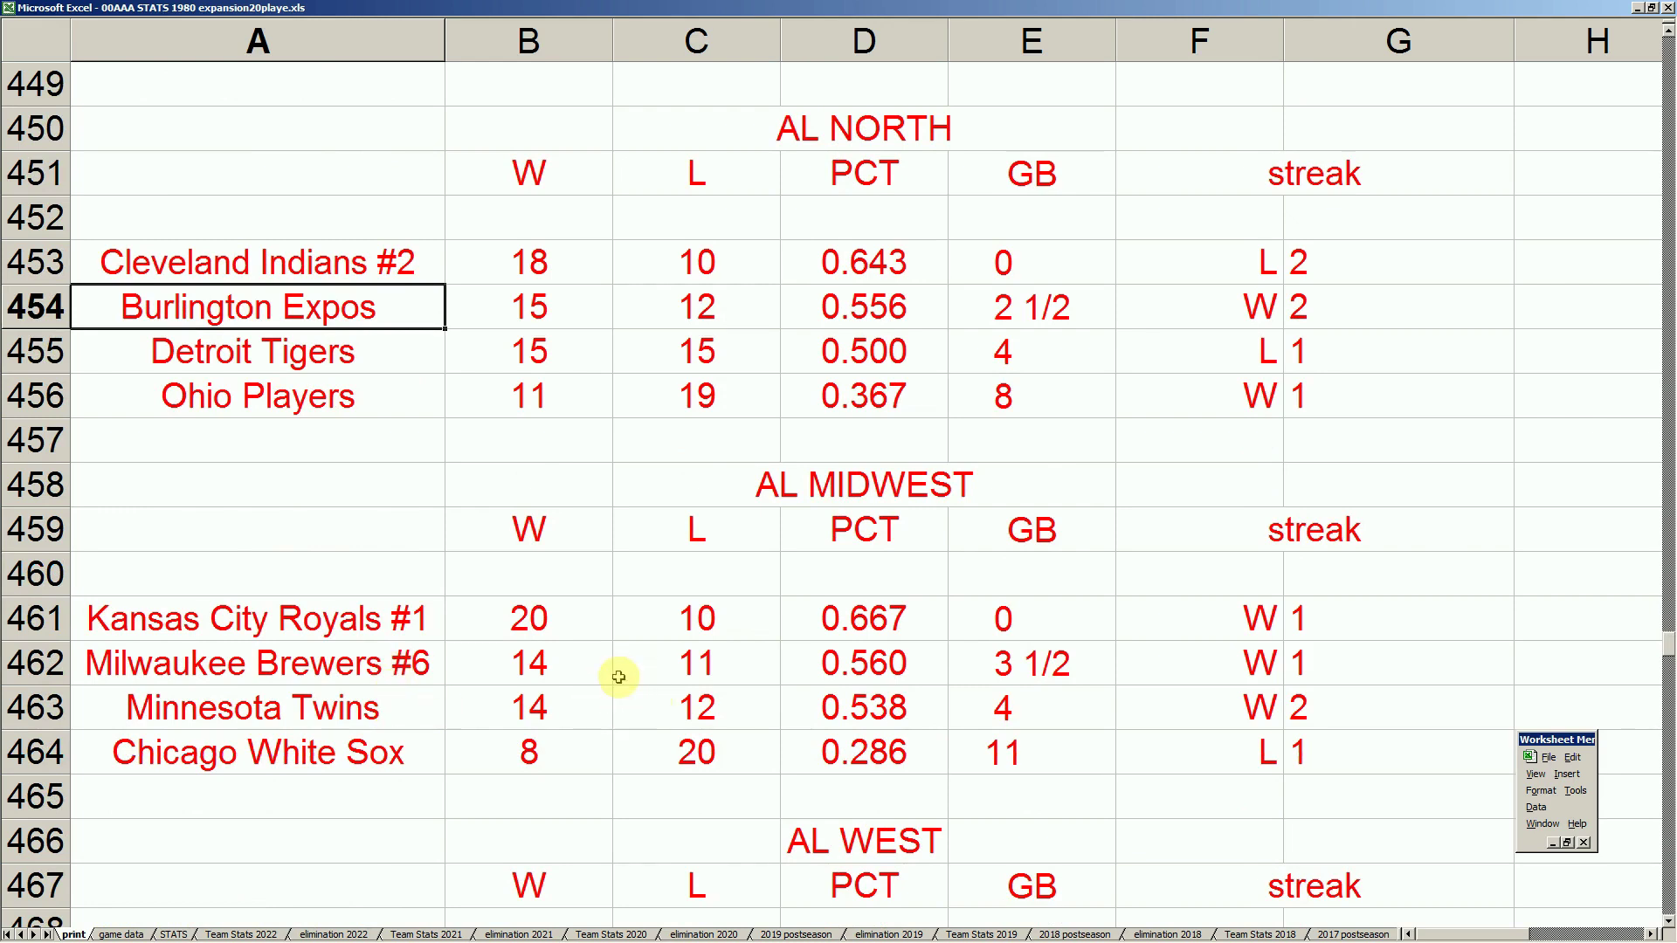
left_click(374, 704)
scroll(370, 704, "down", 2)
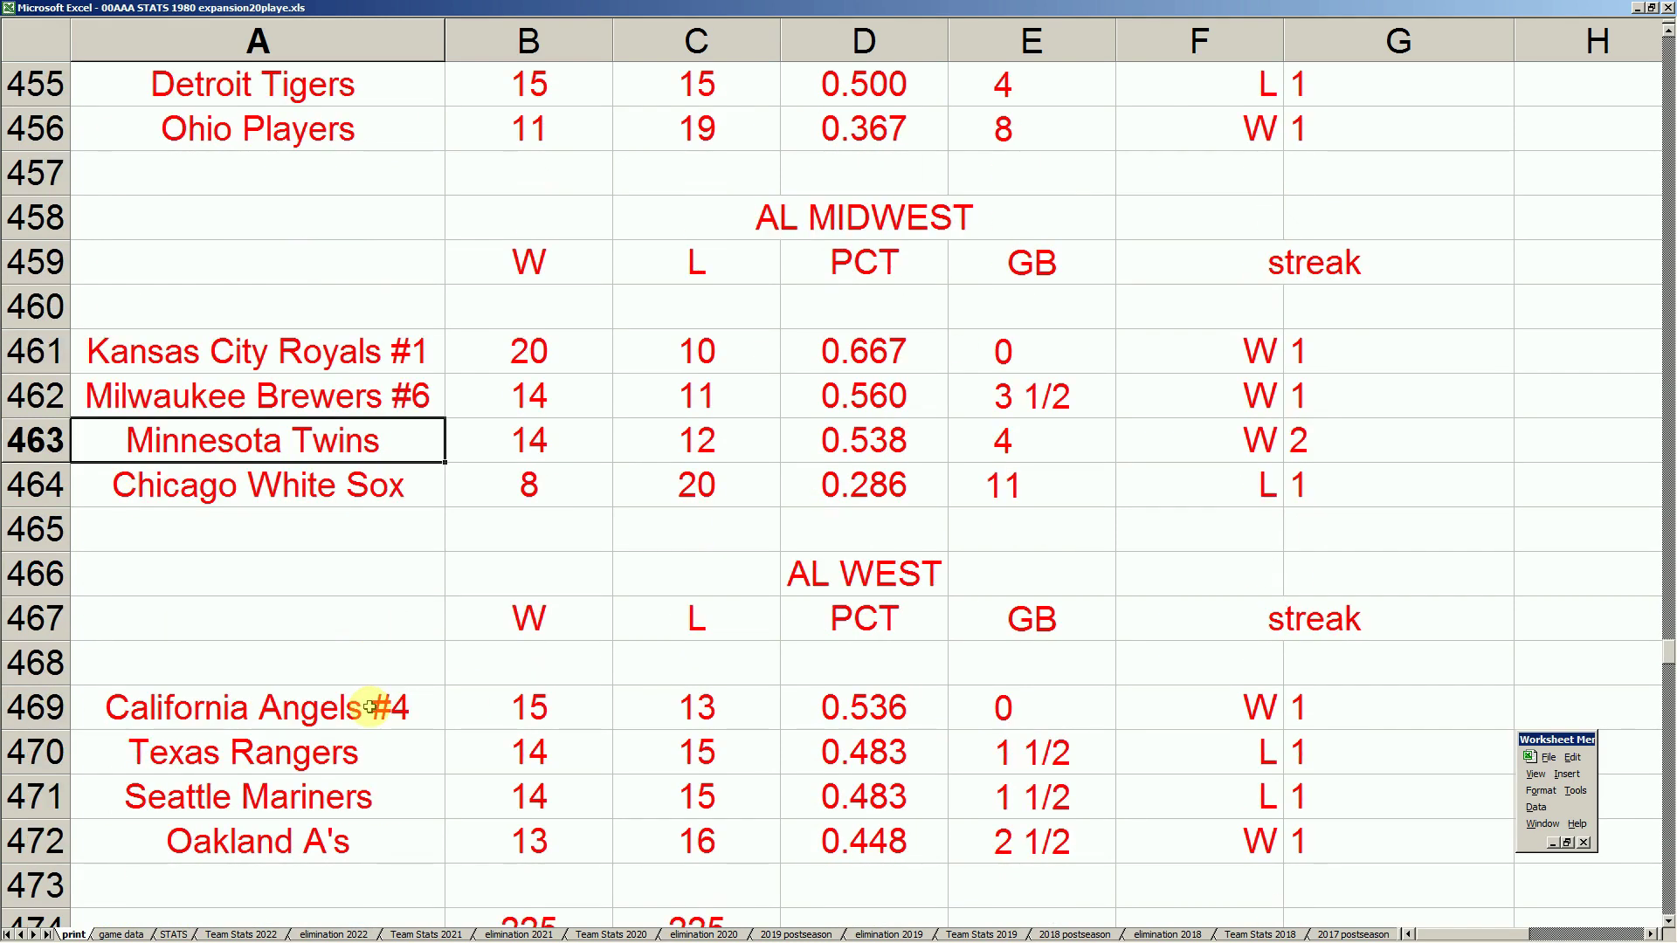
scroll(372, 707, "down", 1)
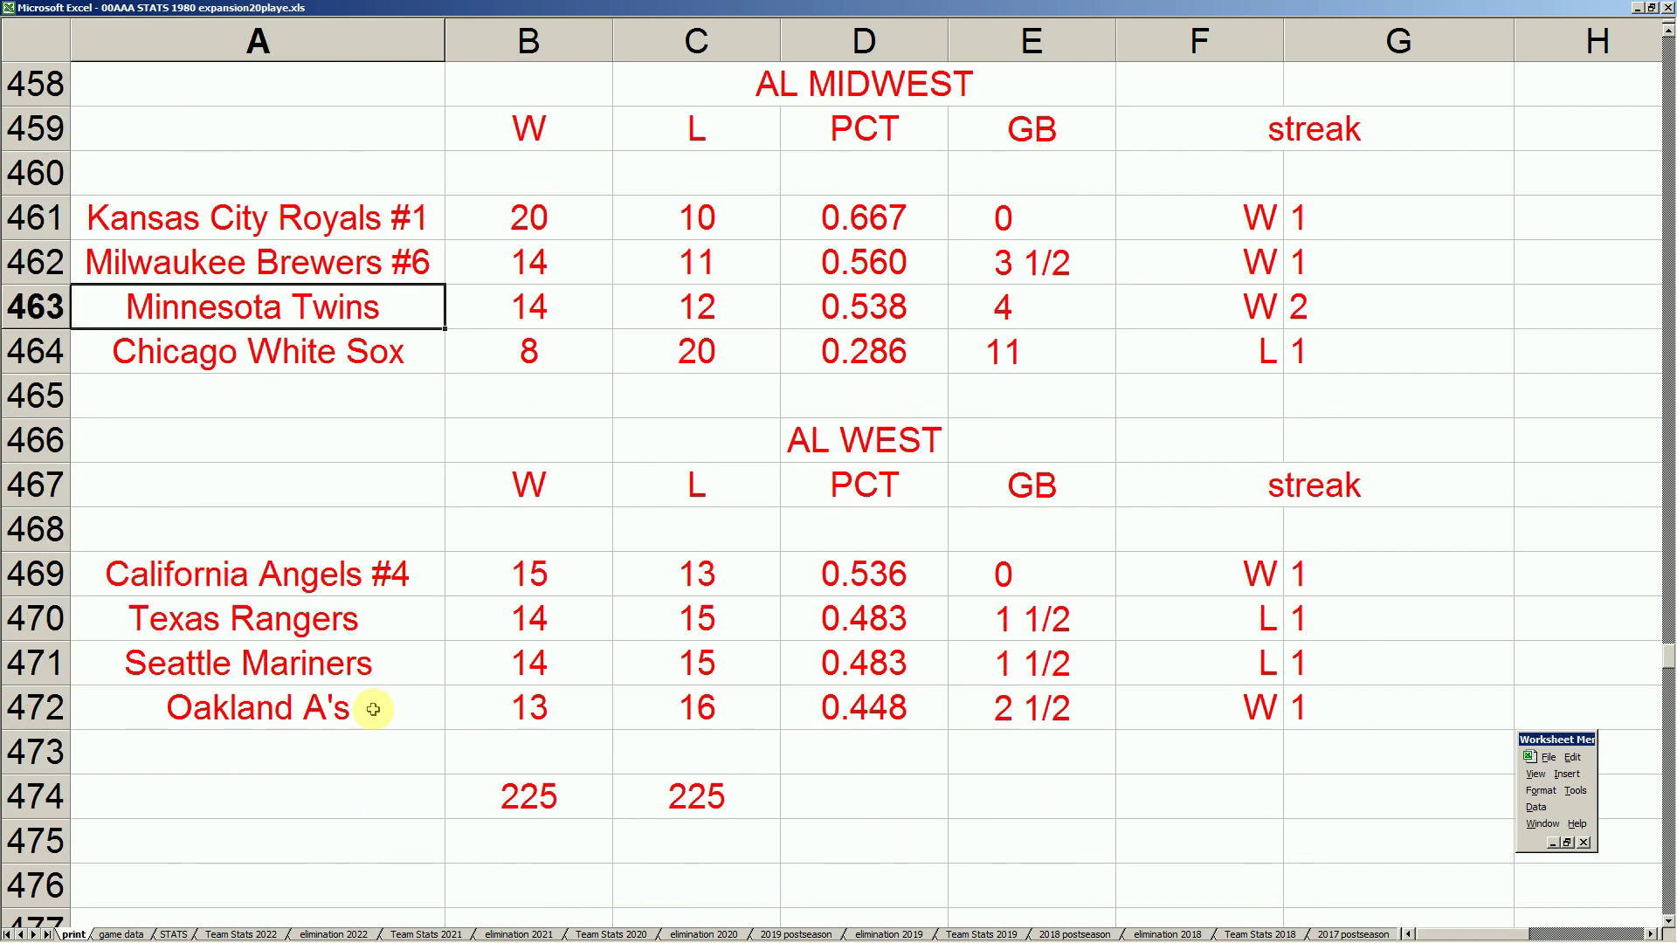
- Compare the Burlington Expos, Boston Red Sox and Minnesota Twins records across their division standings
scroll(373, 709, "up", 6)
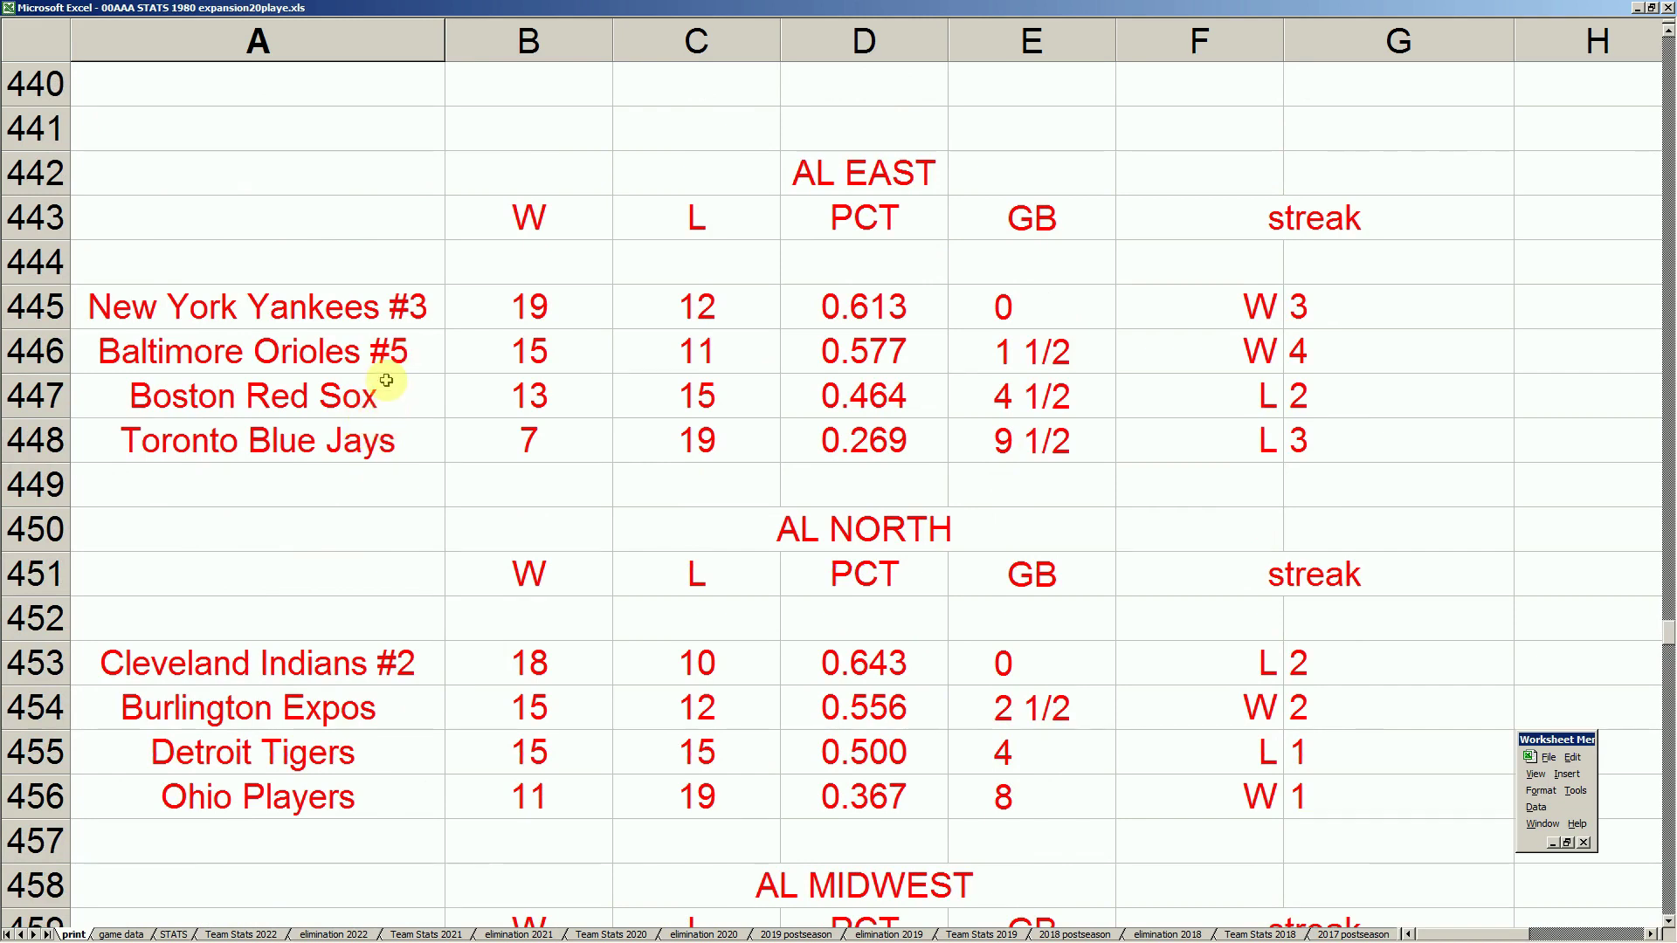
left_click(388, 705)
scroll(388, 705, "down", 3)
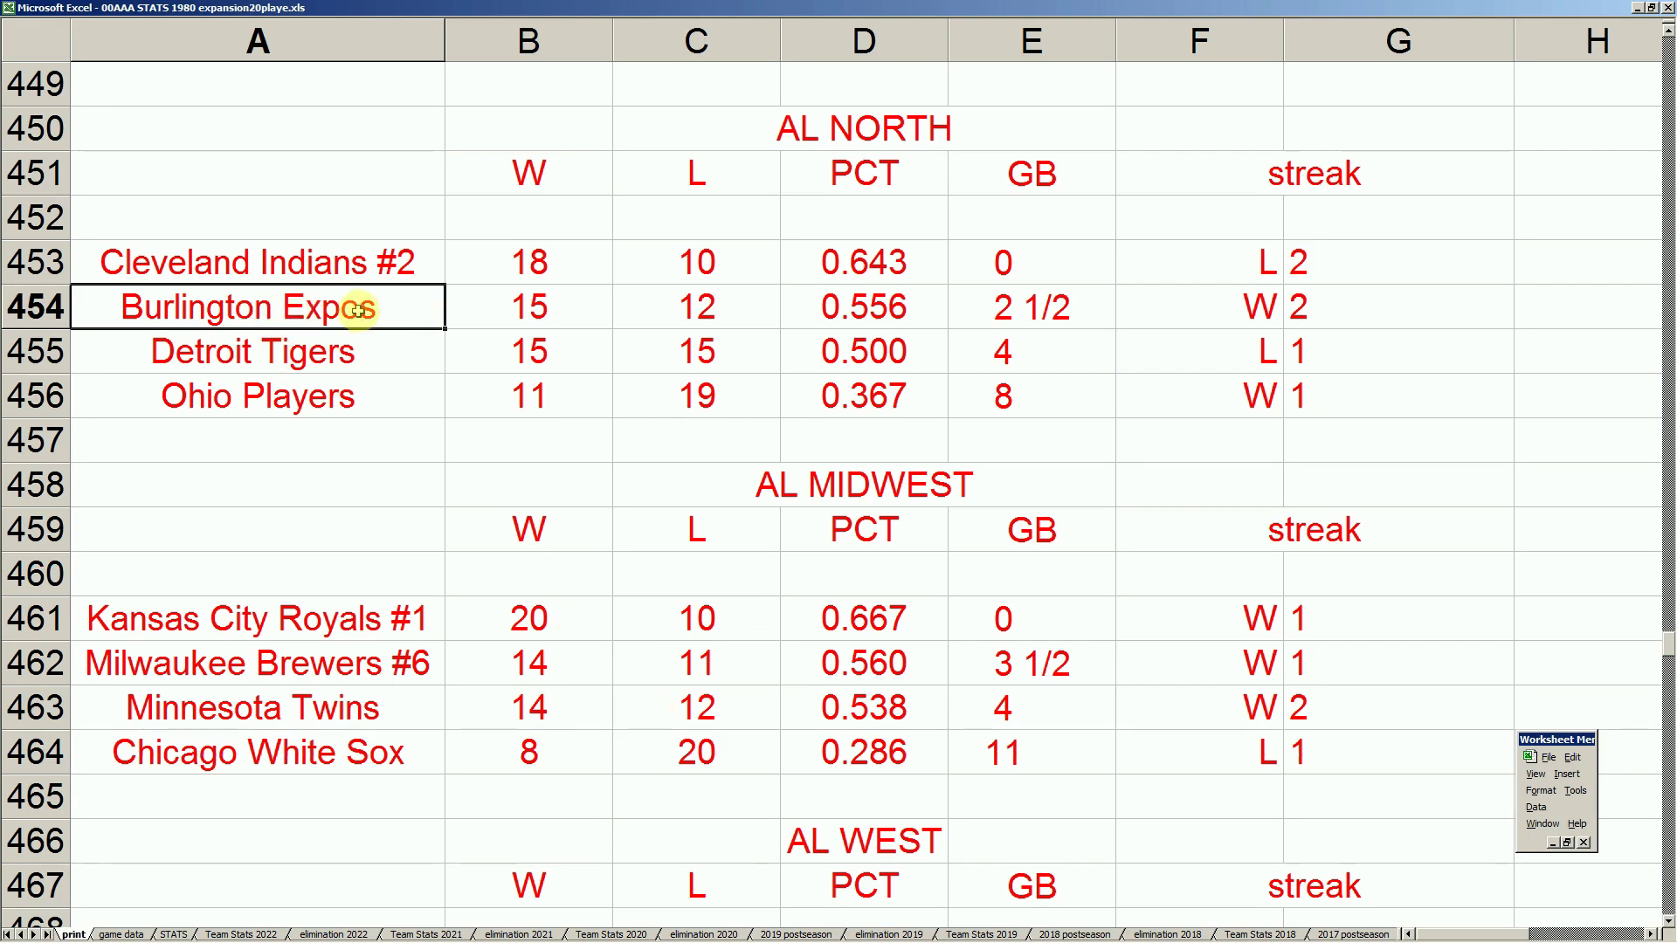
scroll(358, 310, "up", 2)
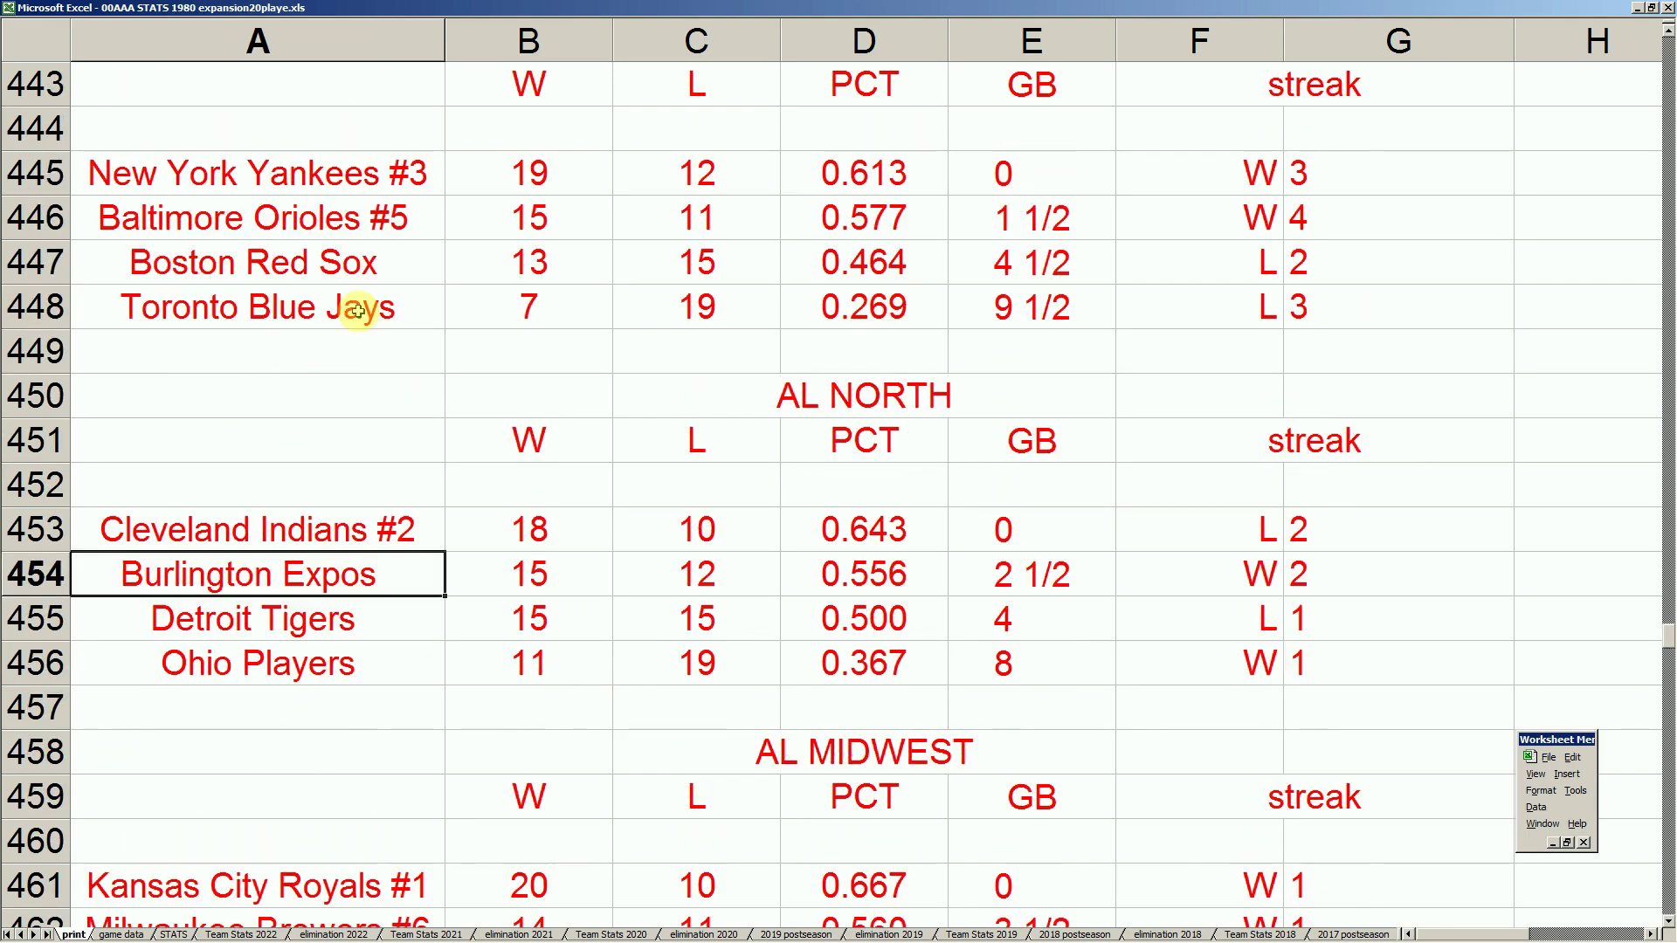
left_click(394, 266)
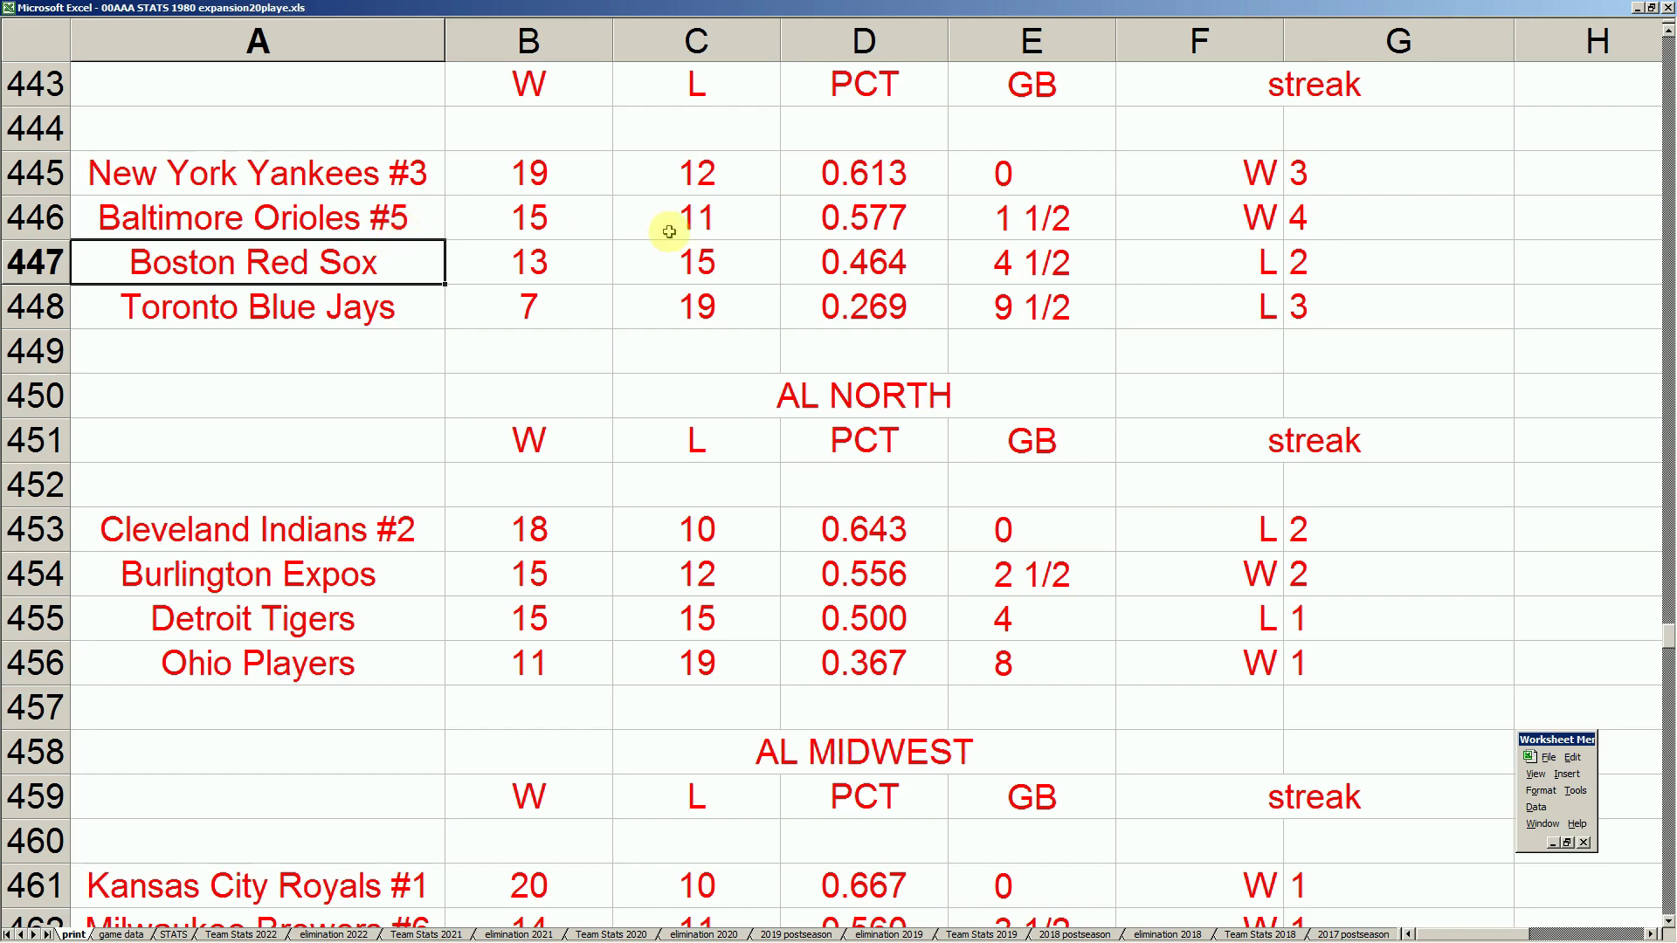
left_click(359, 634)
left_click(386, 581)
scroll(364, 661, "down", 2)
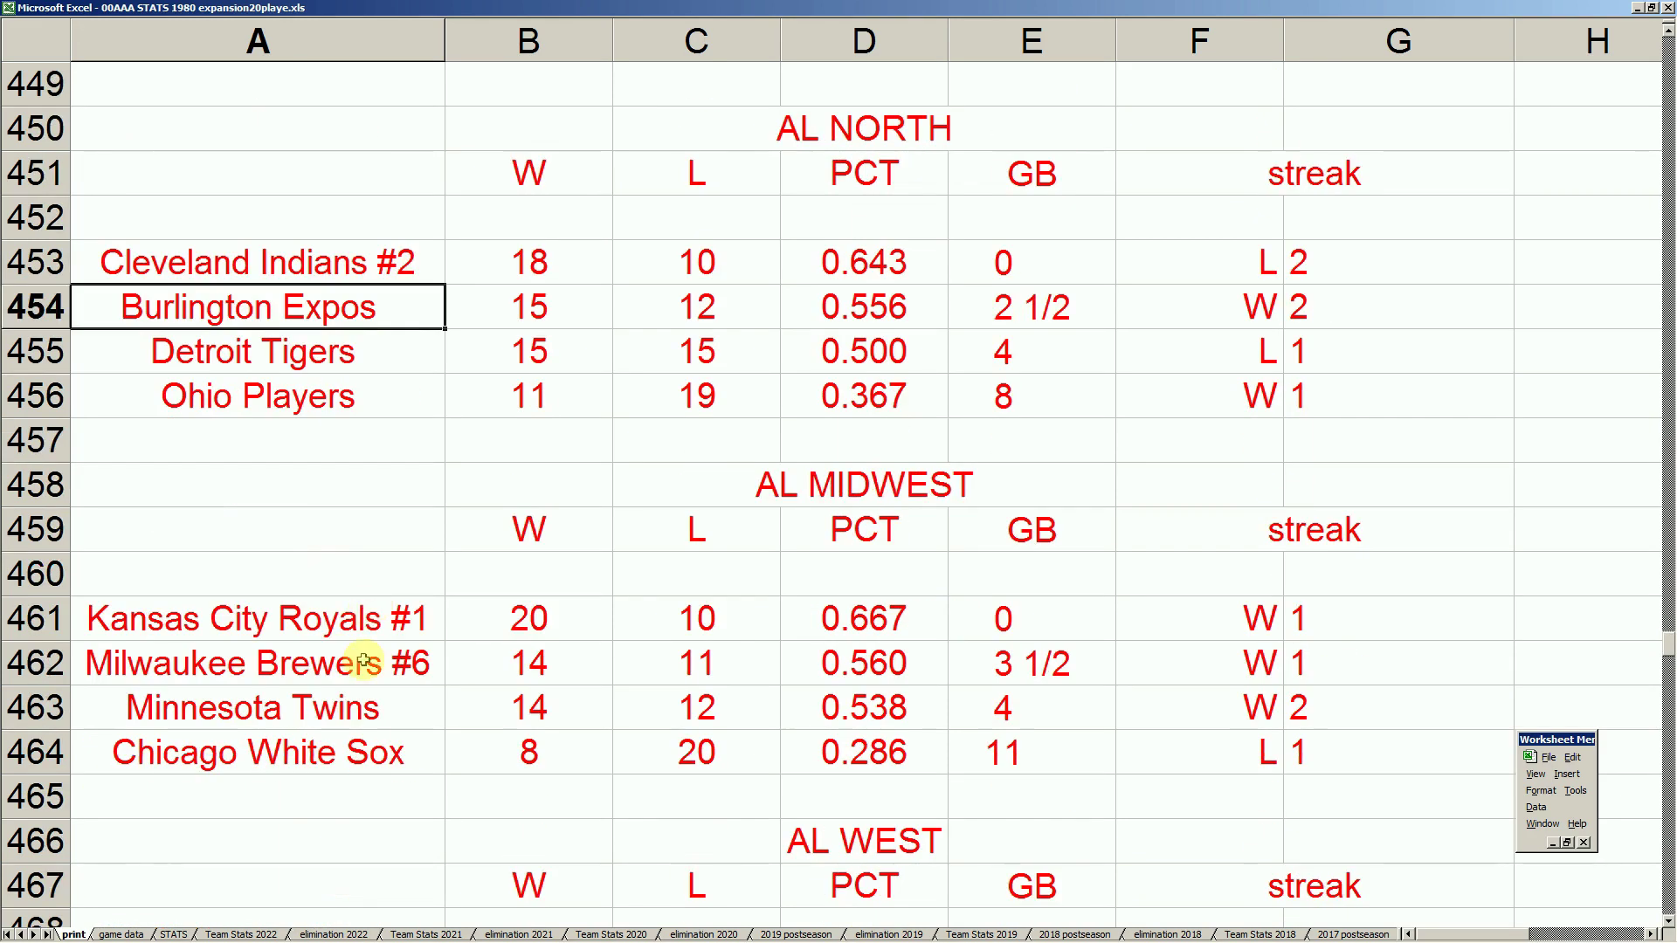
left_click(400, 711)
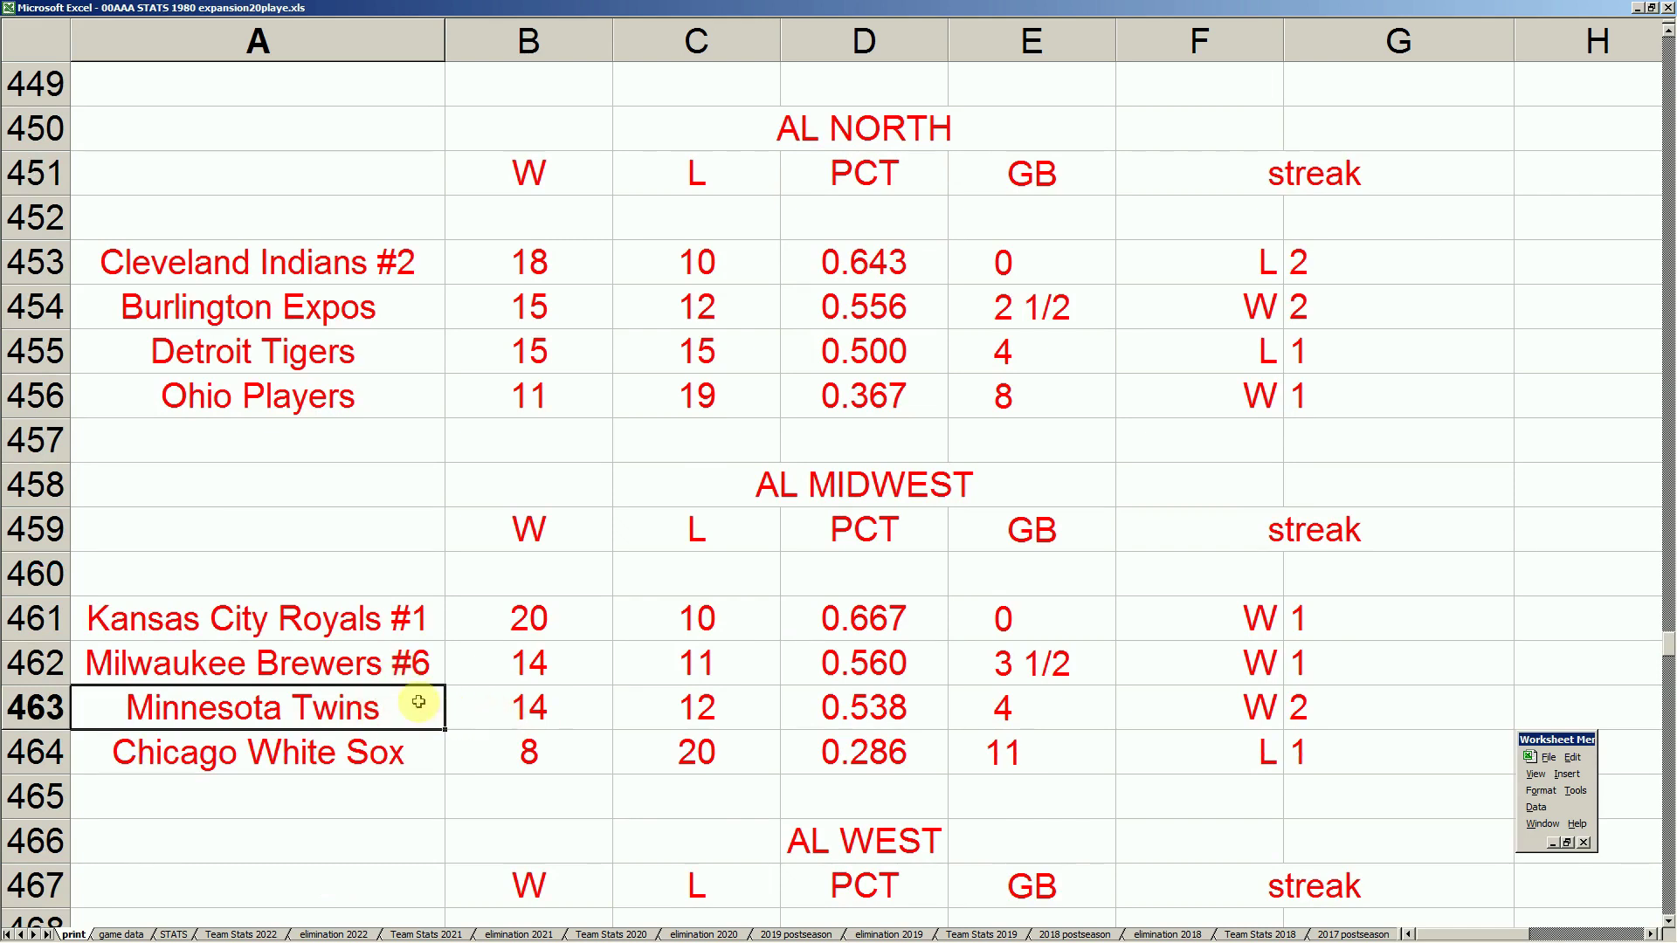
- Compare the Burlington Expos and Detroit Tigers records with the AL East and AL Midwest teams
left_click(401, 300)
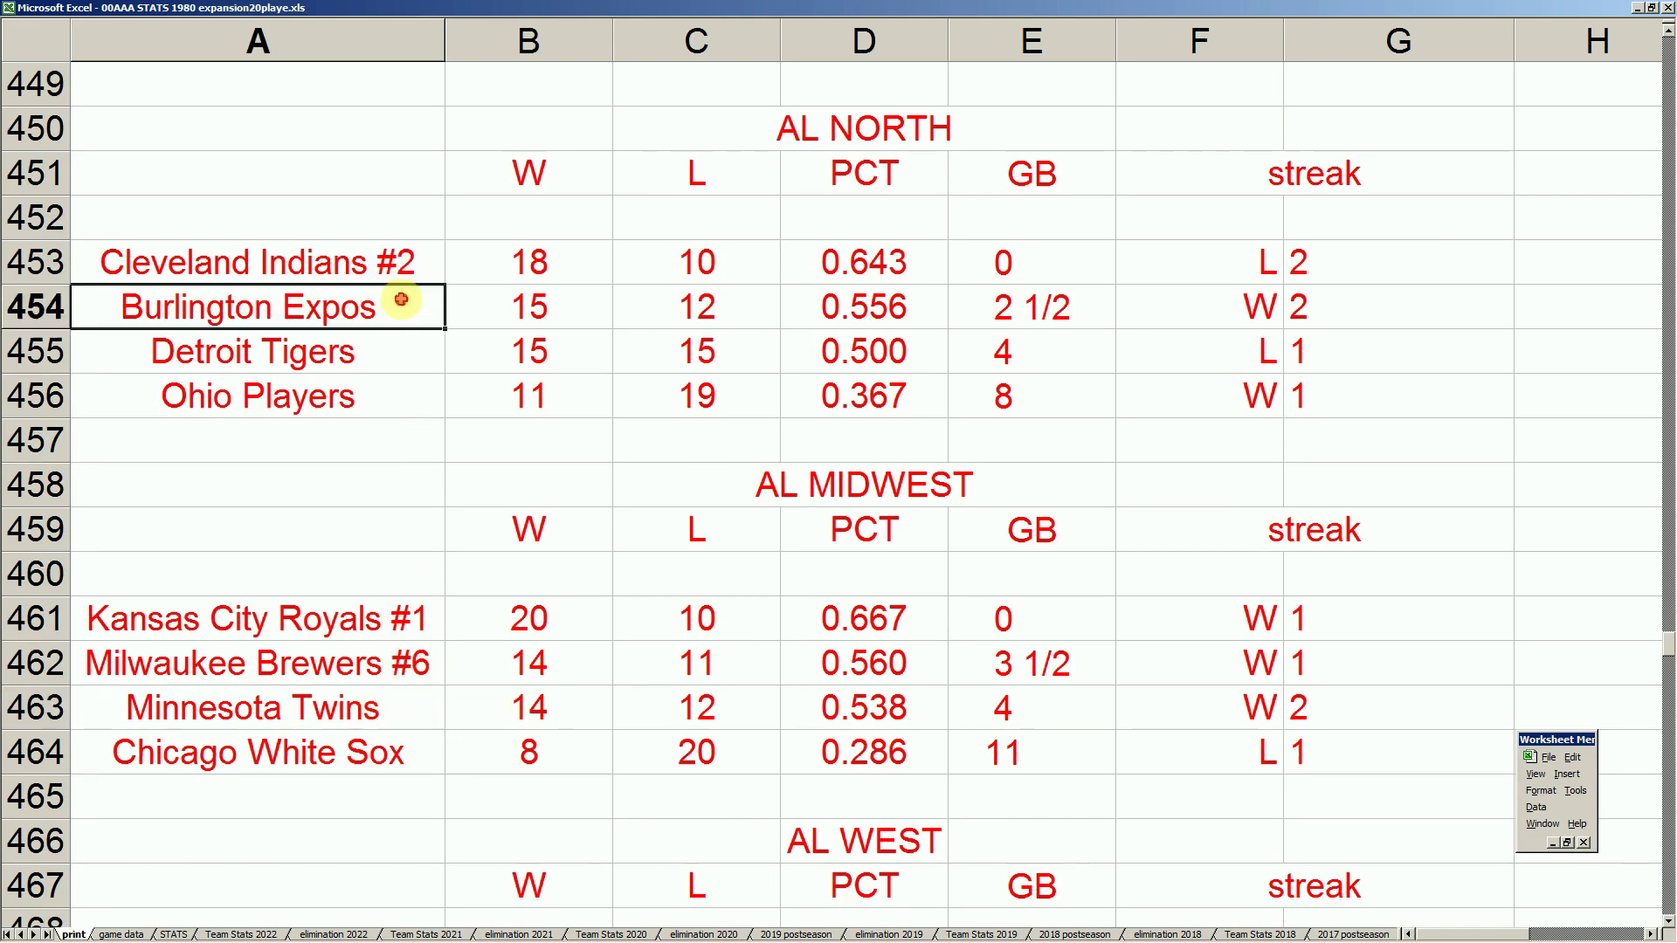
left_click(426, 354)
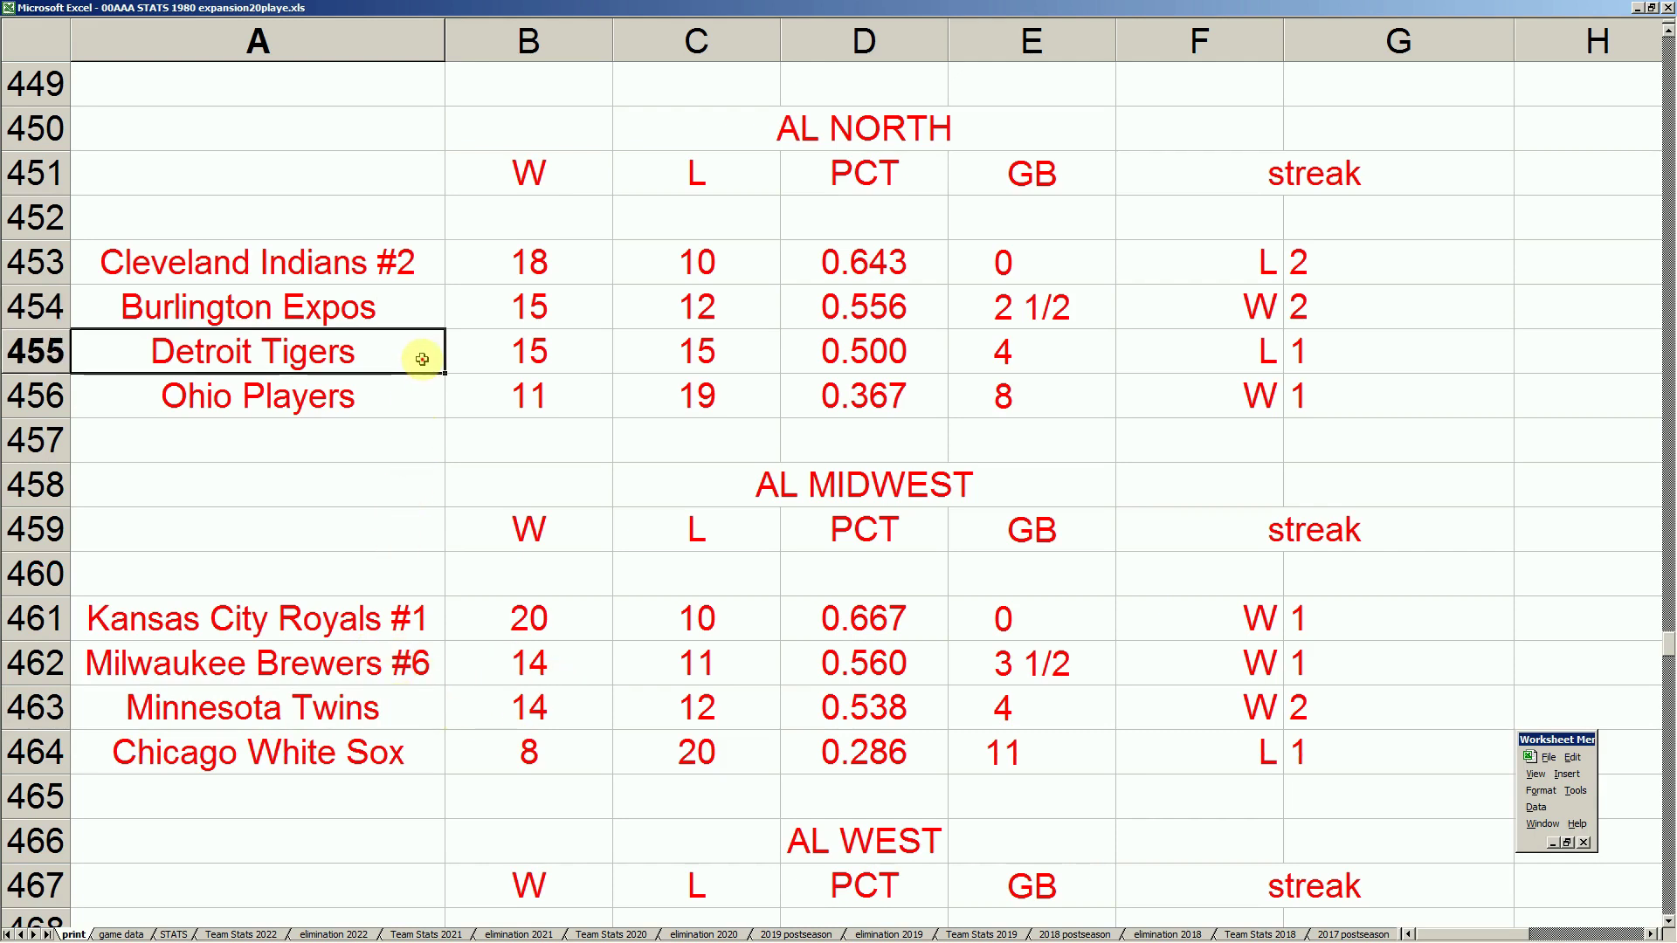
scroll(423, 358, "up", 2)
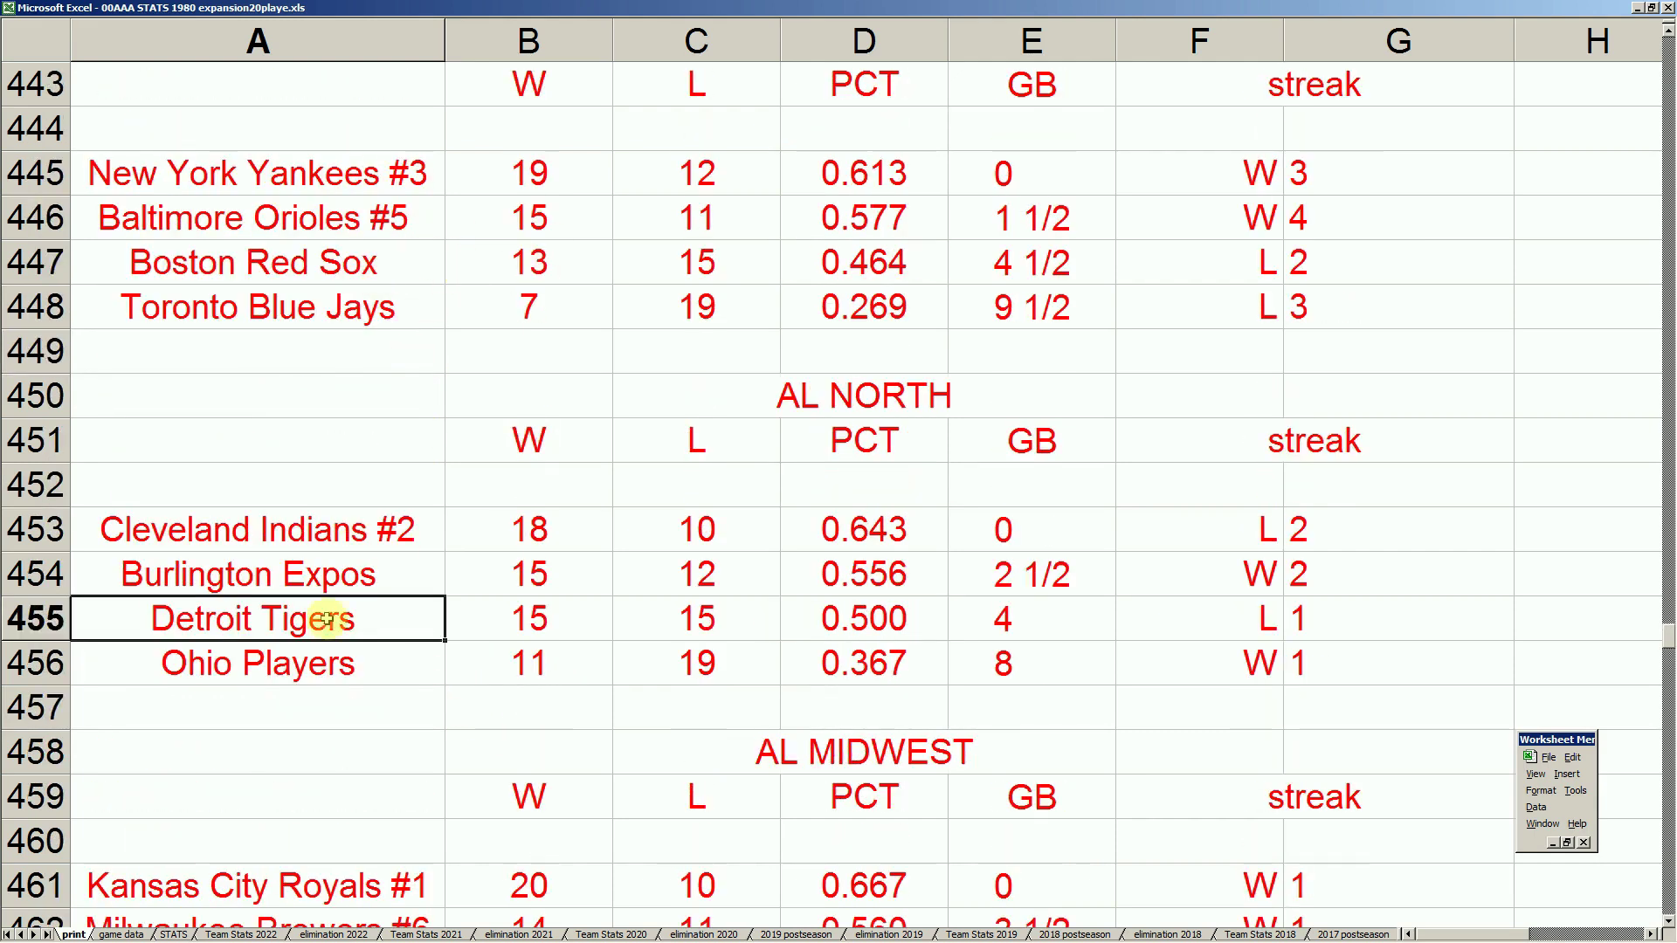
scroll(339, 797, "down", 2)
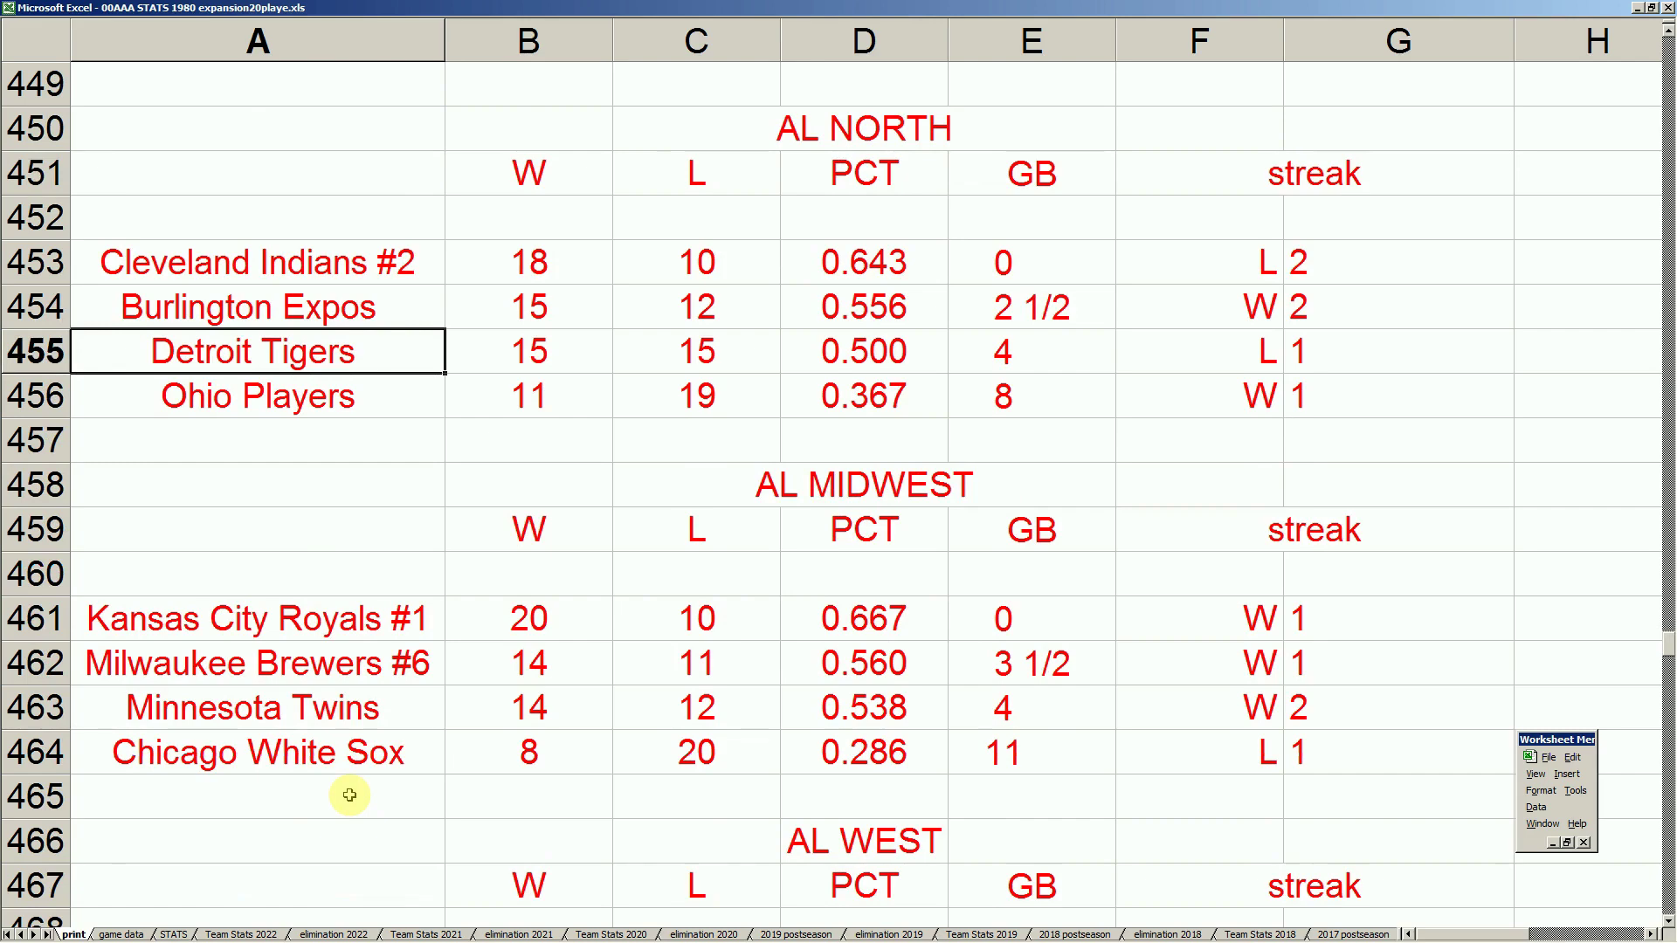
scroll(401, 566, "up", 2)
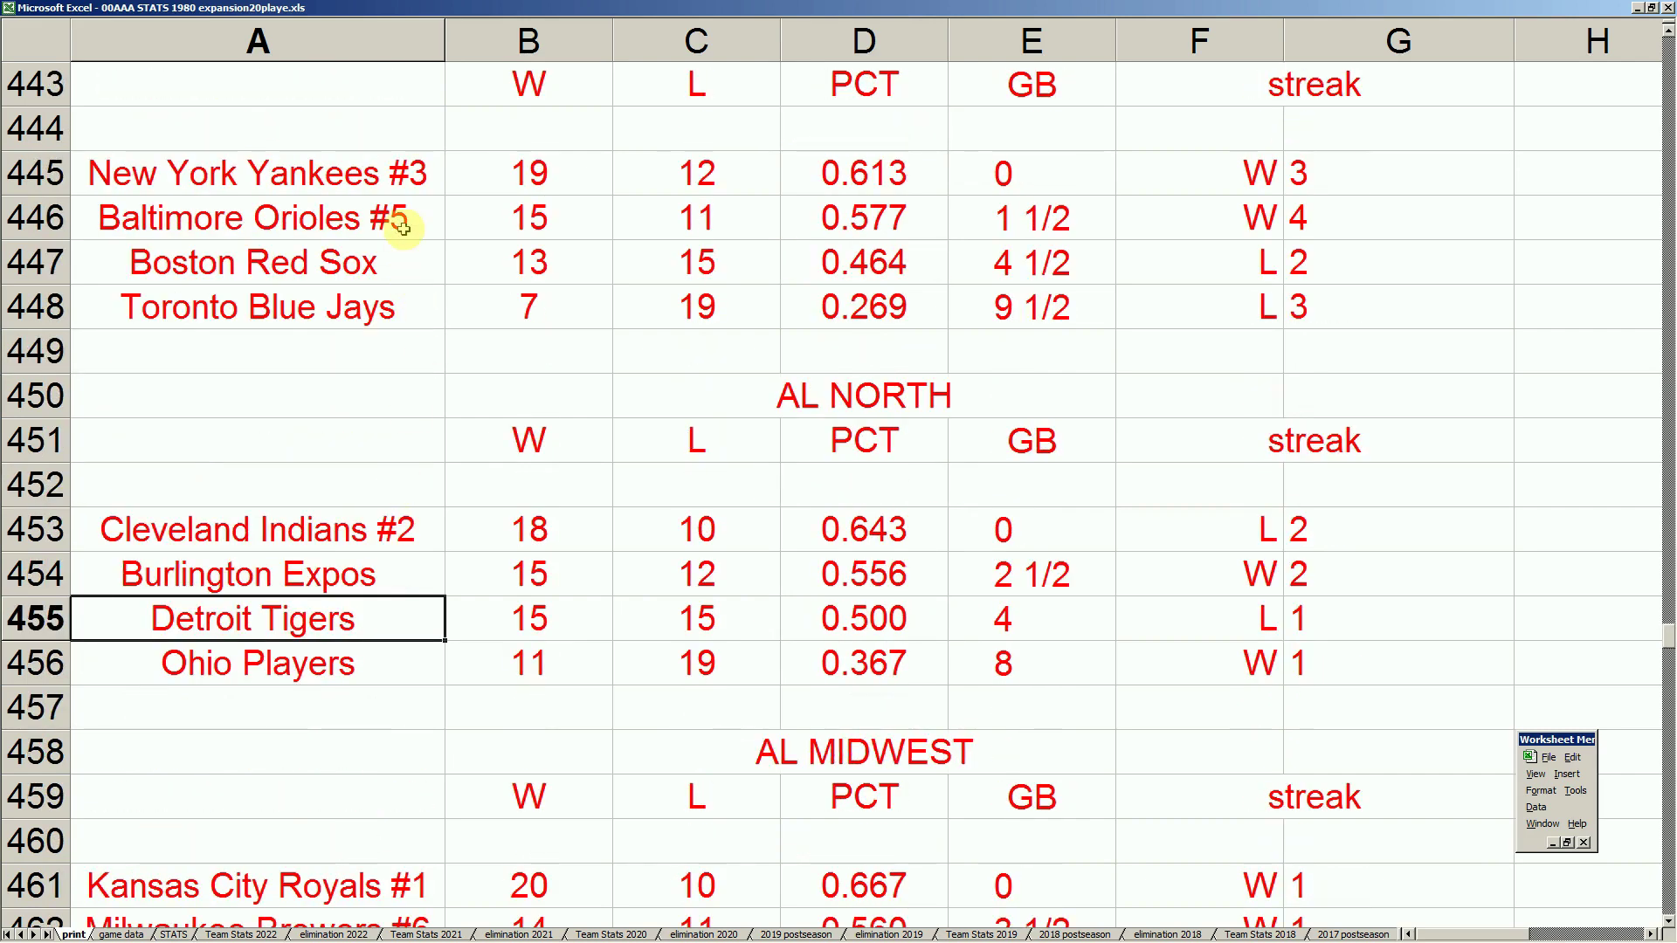
- Check the division-leading rows of the New York Yankees, Cleveland Indians and Kansas City Royals
left_click(407, 178)
left_click(379, 540)
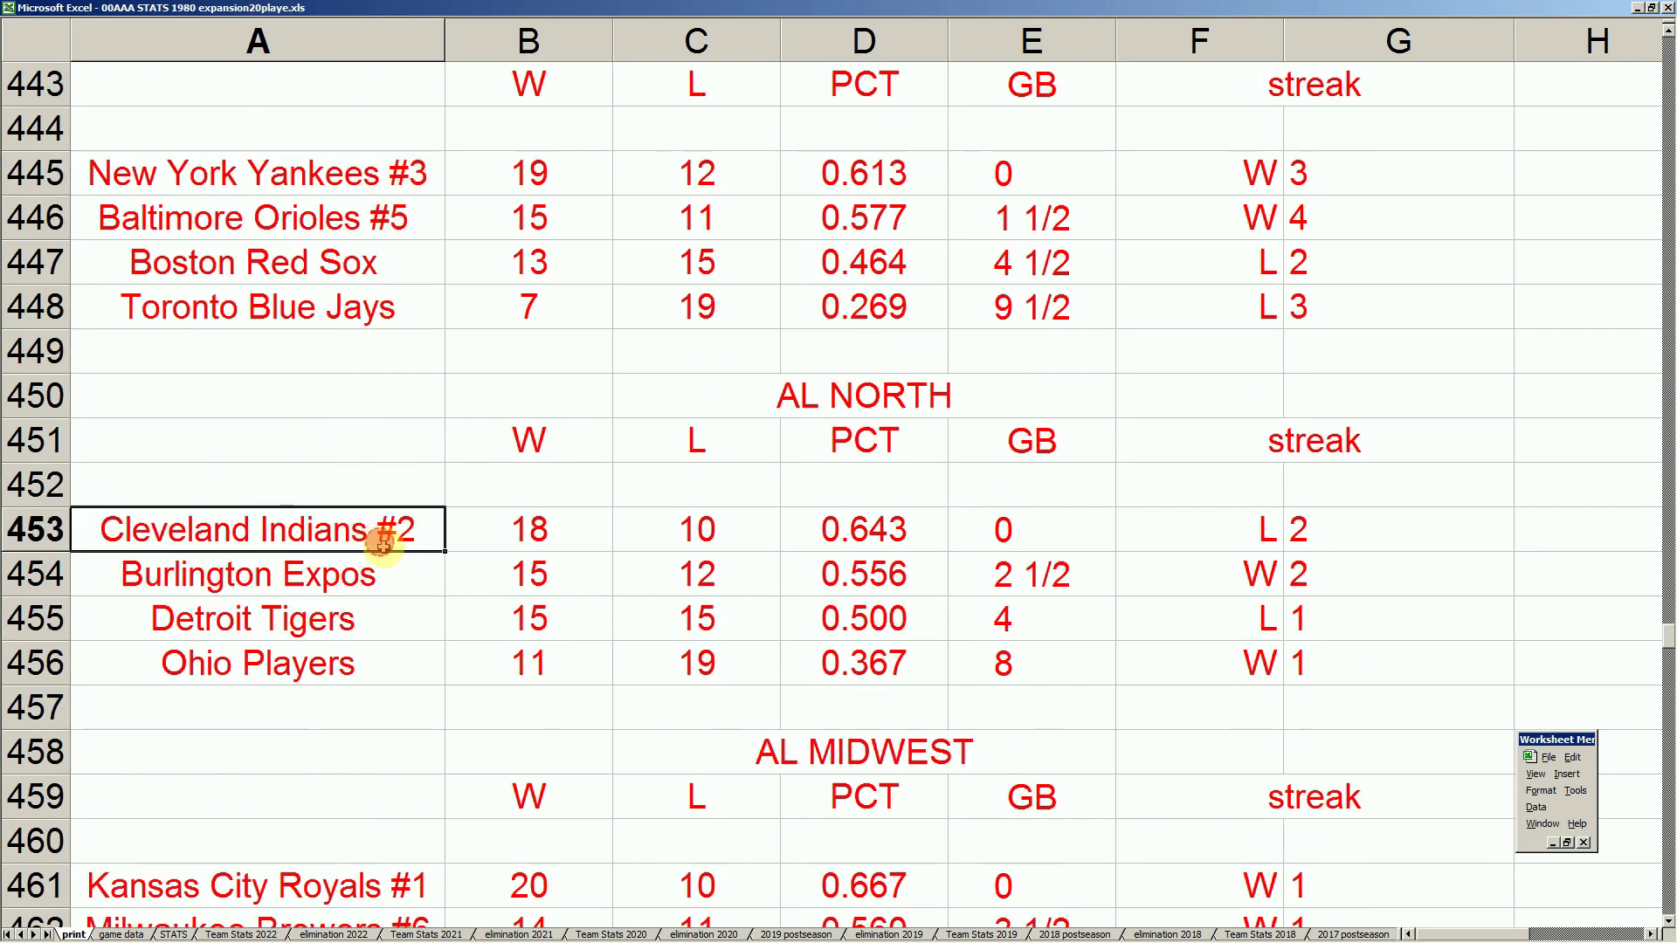
scroll(393, 576, "down", 2)
left_click(406, 631)
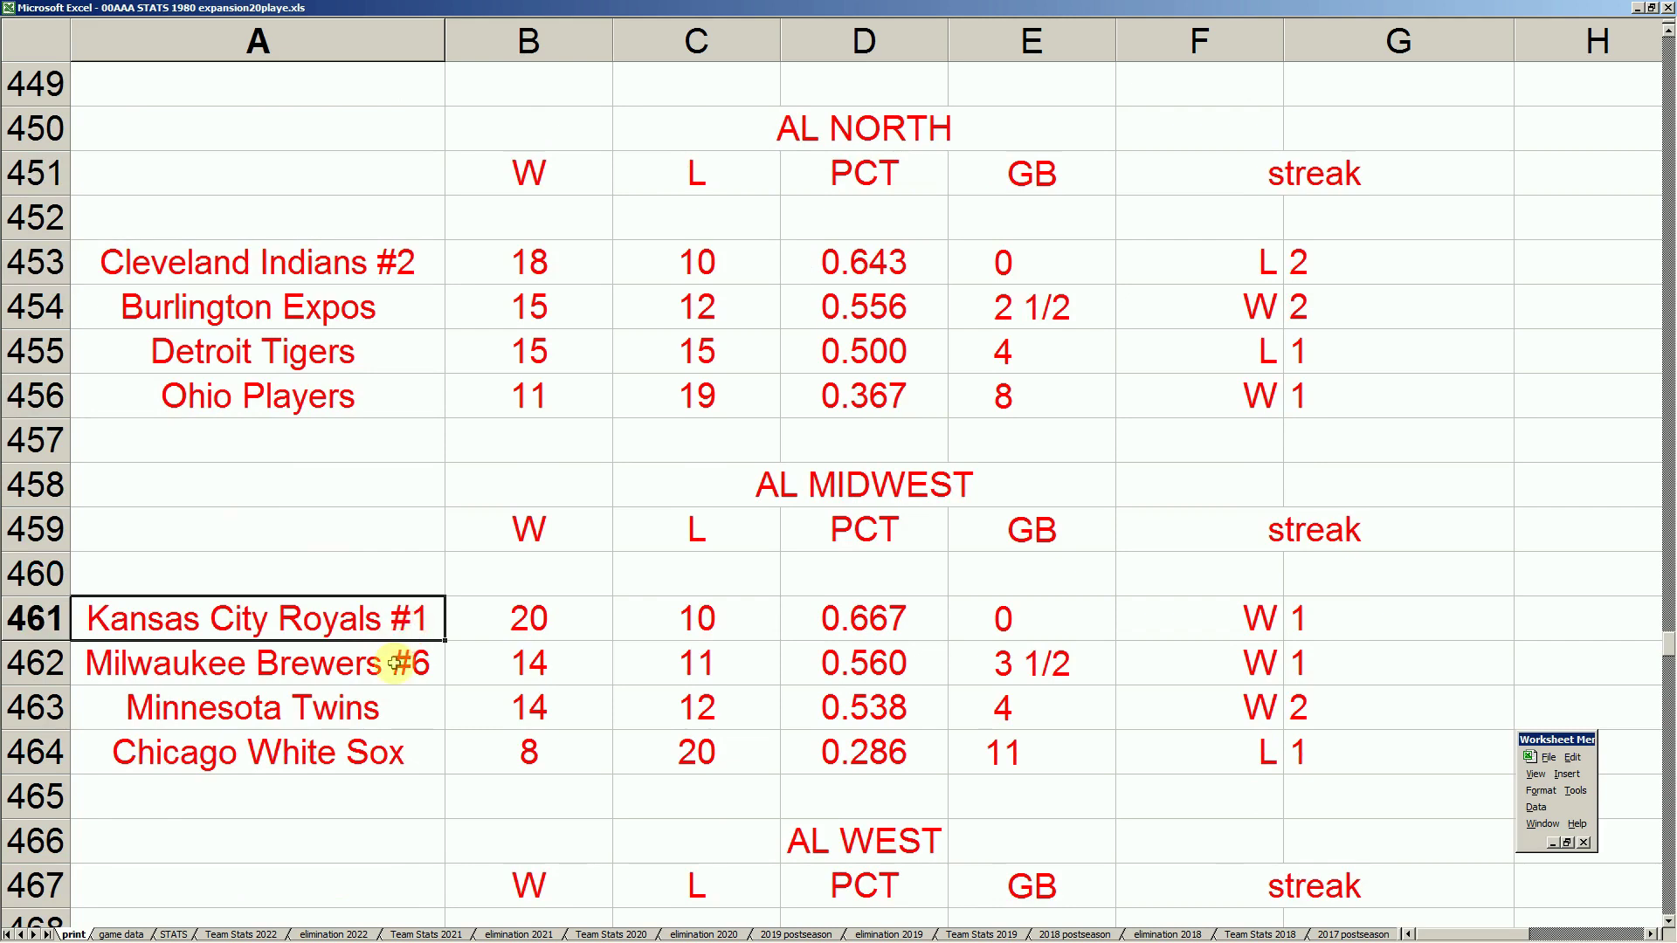
- Check the division-leading California Angels row in the AL West standings
scroll(402, 662, "down", 3)
left_click(403, 572)
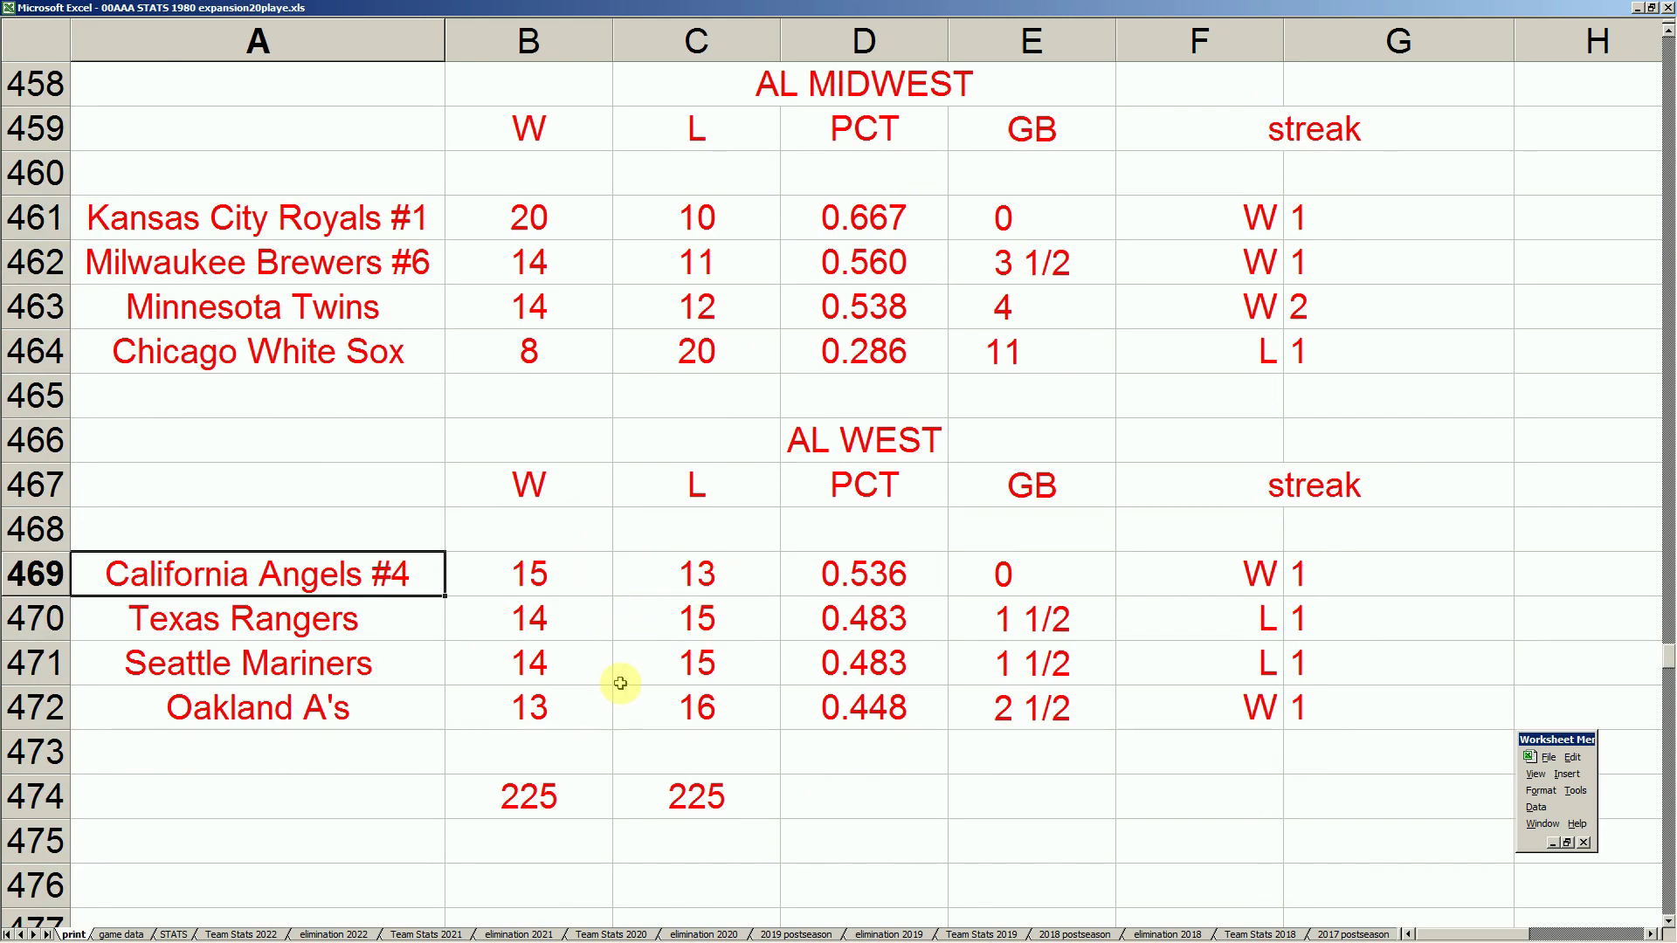
- Switch to the 00AAAGAME005.xls scoresheet and enter 1, 1 and 8 for Boston's first three batters in inning 1
mouse_move(506, 940)
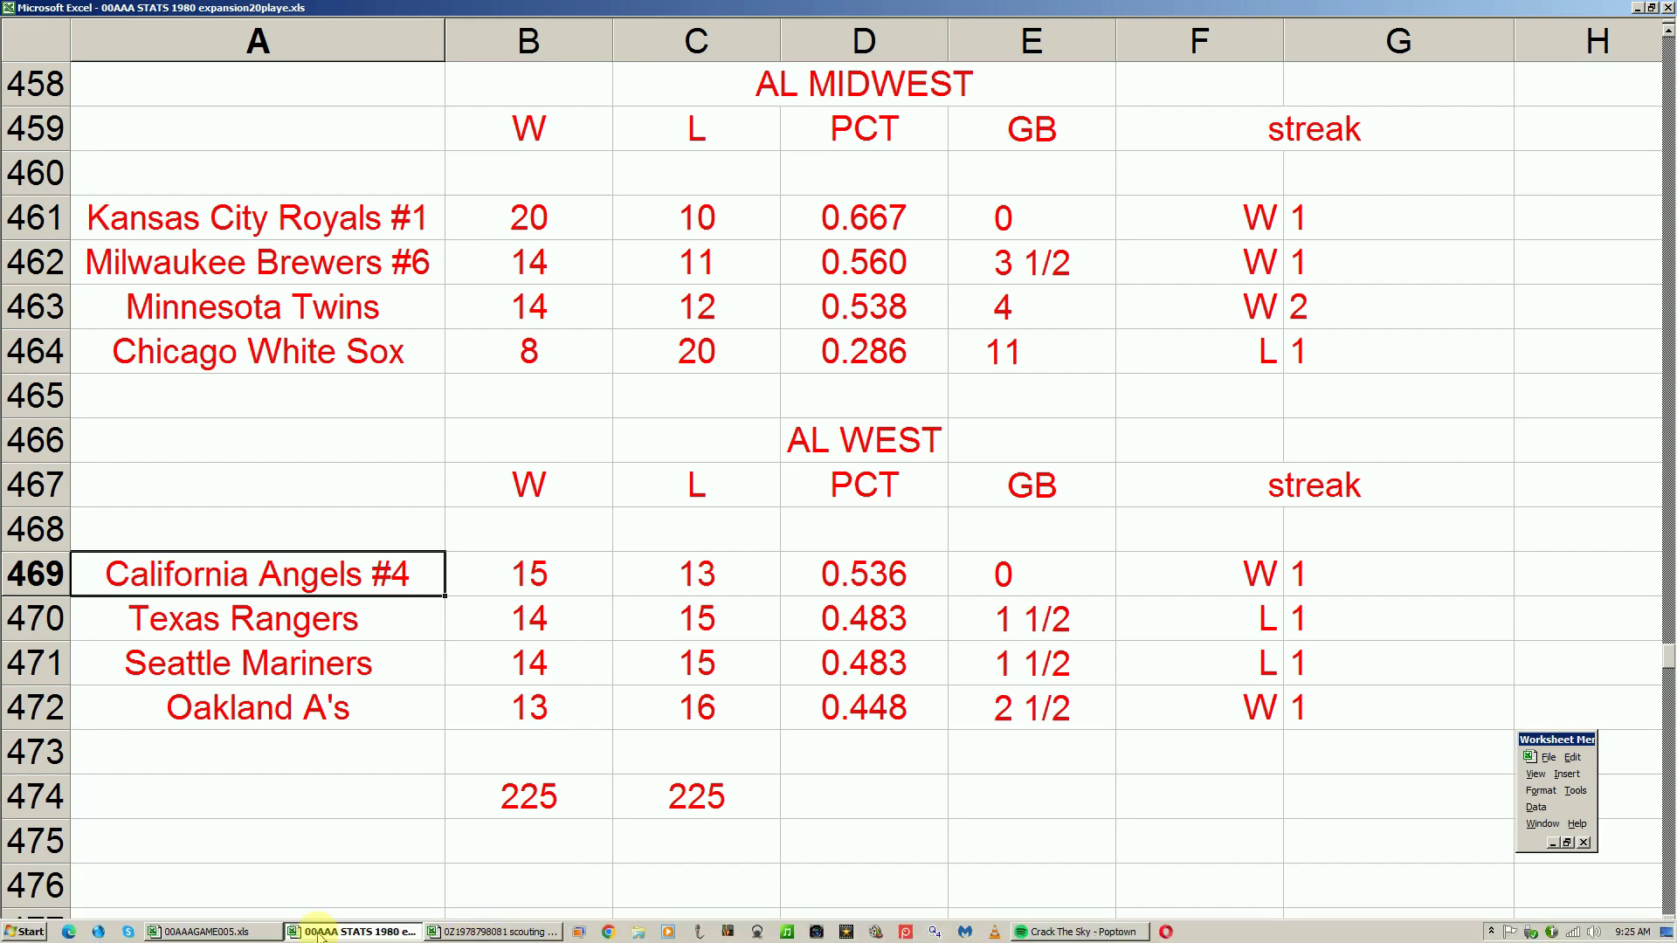
left_click(273, 933)
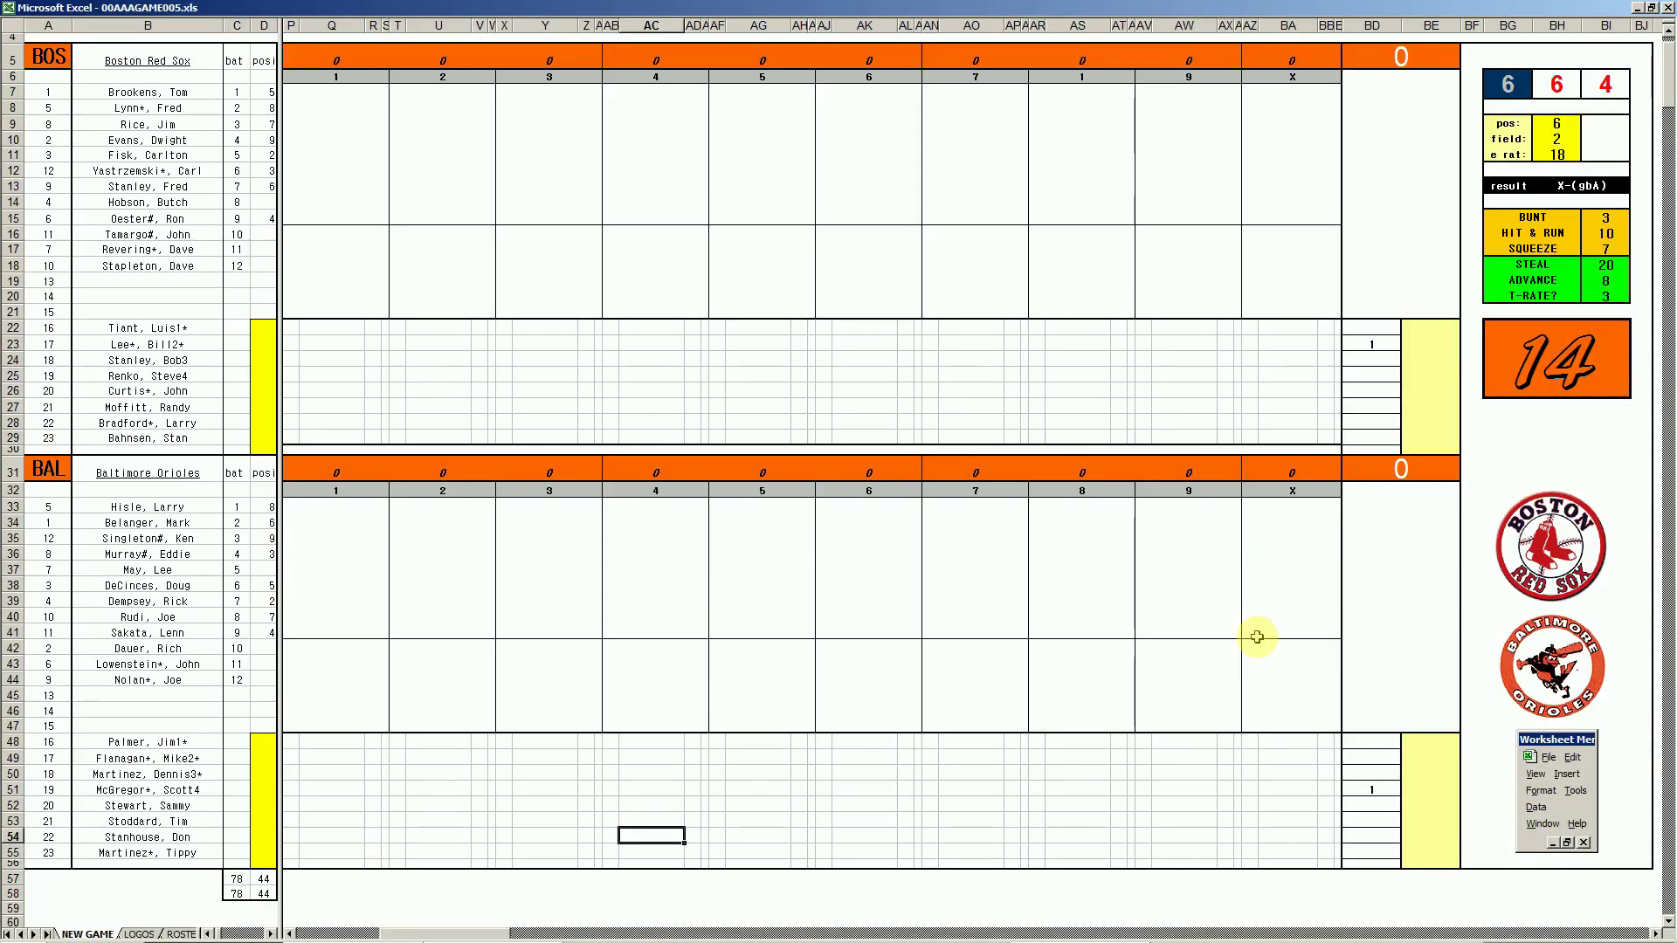
left_click(1372, 350)
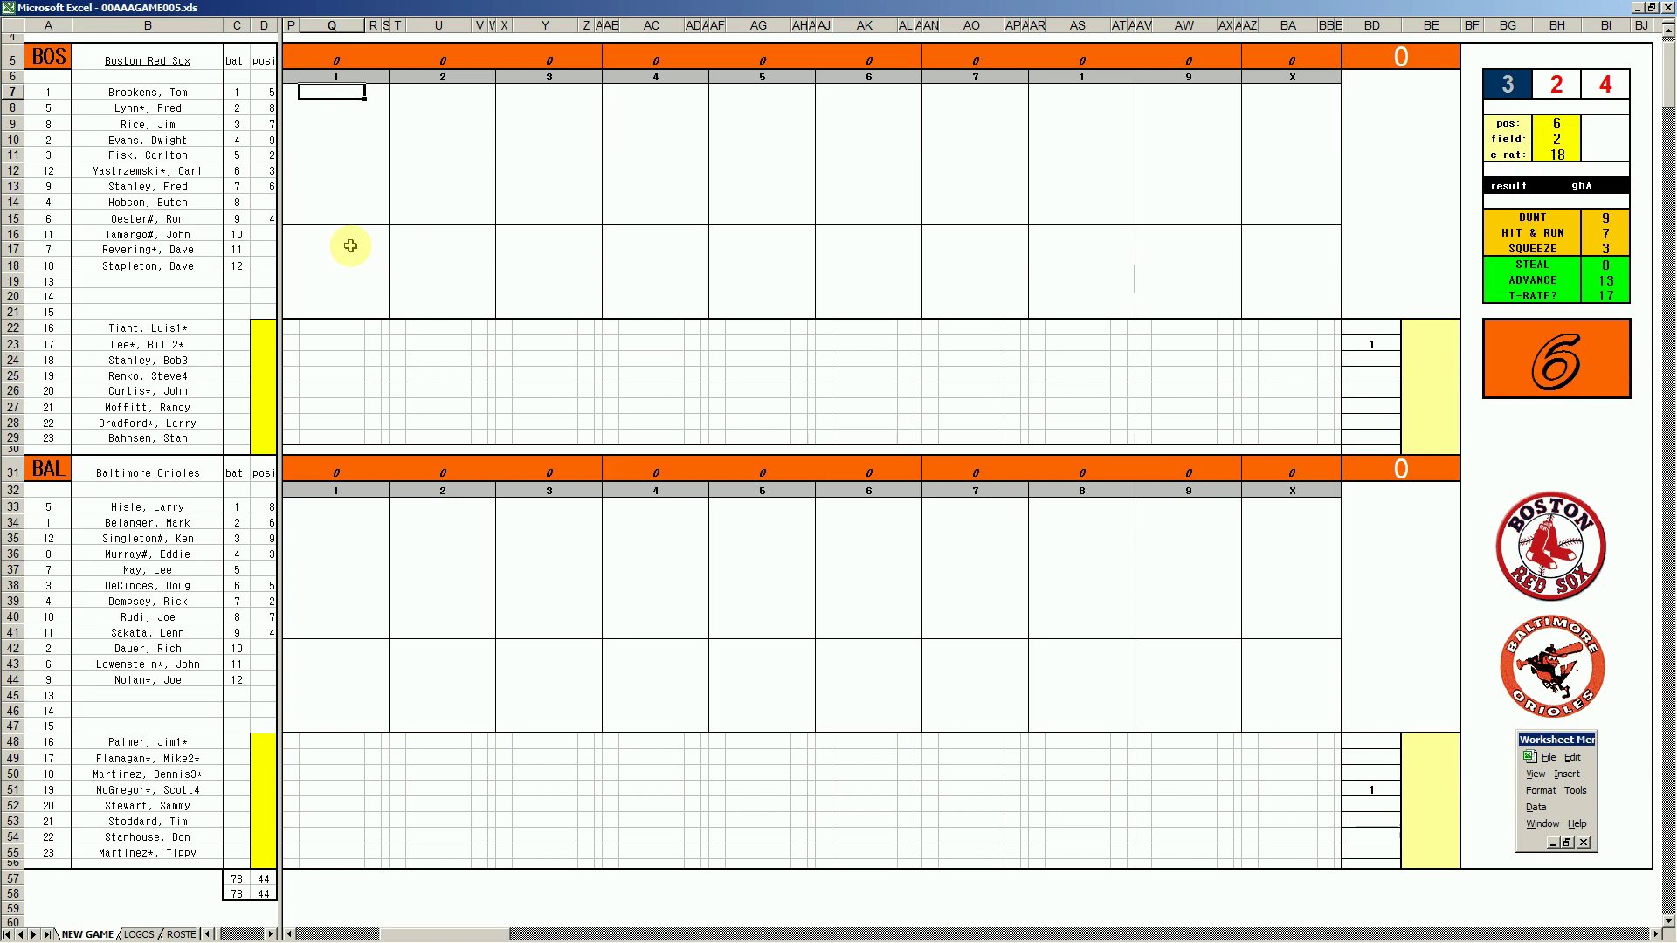
type("1")
key("Return")
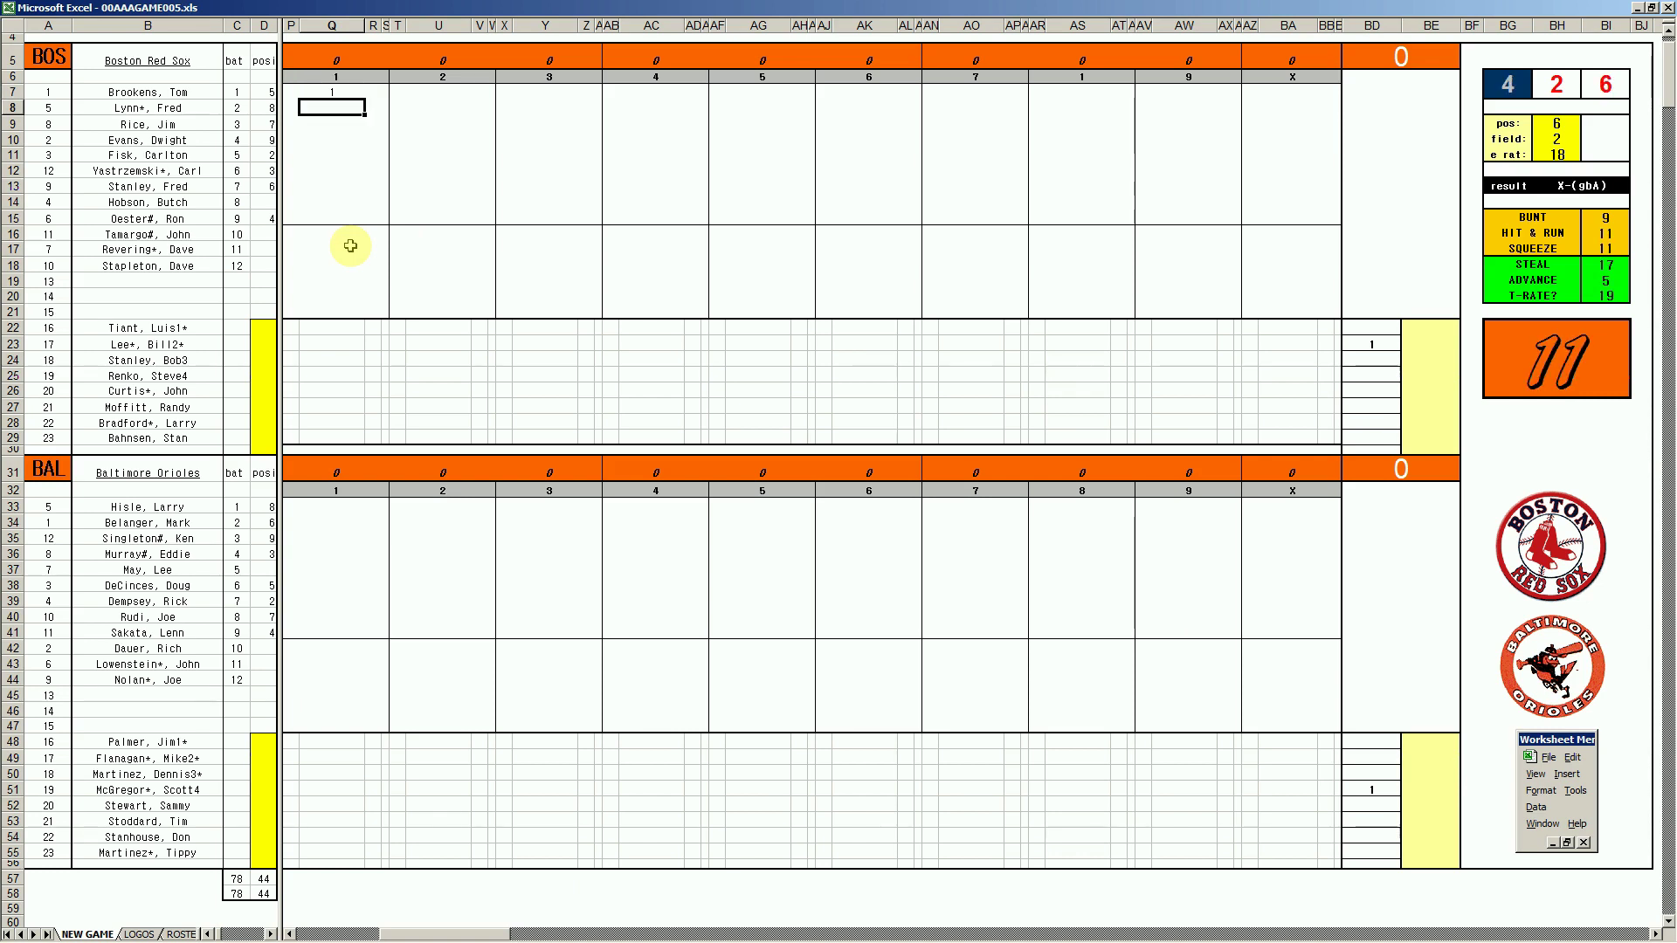
type("1")
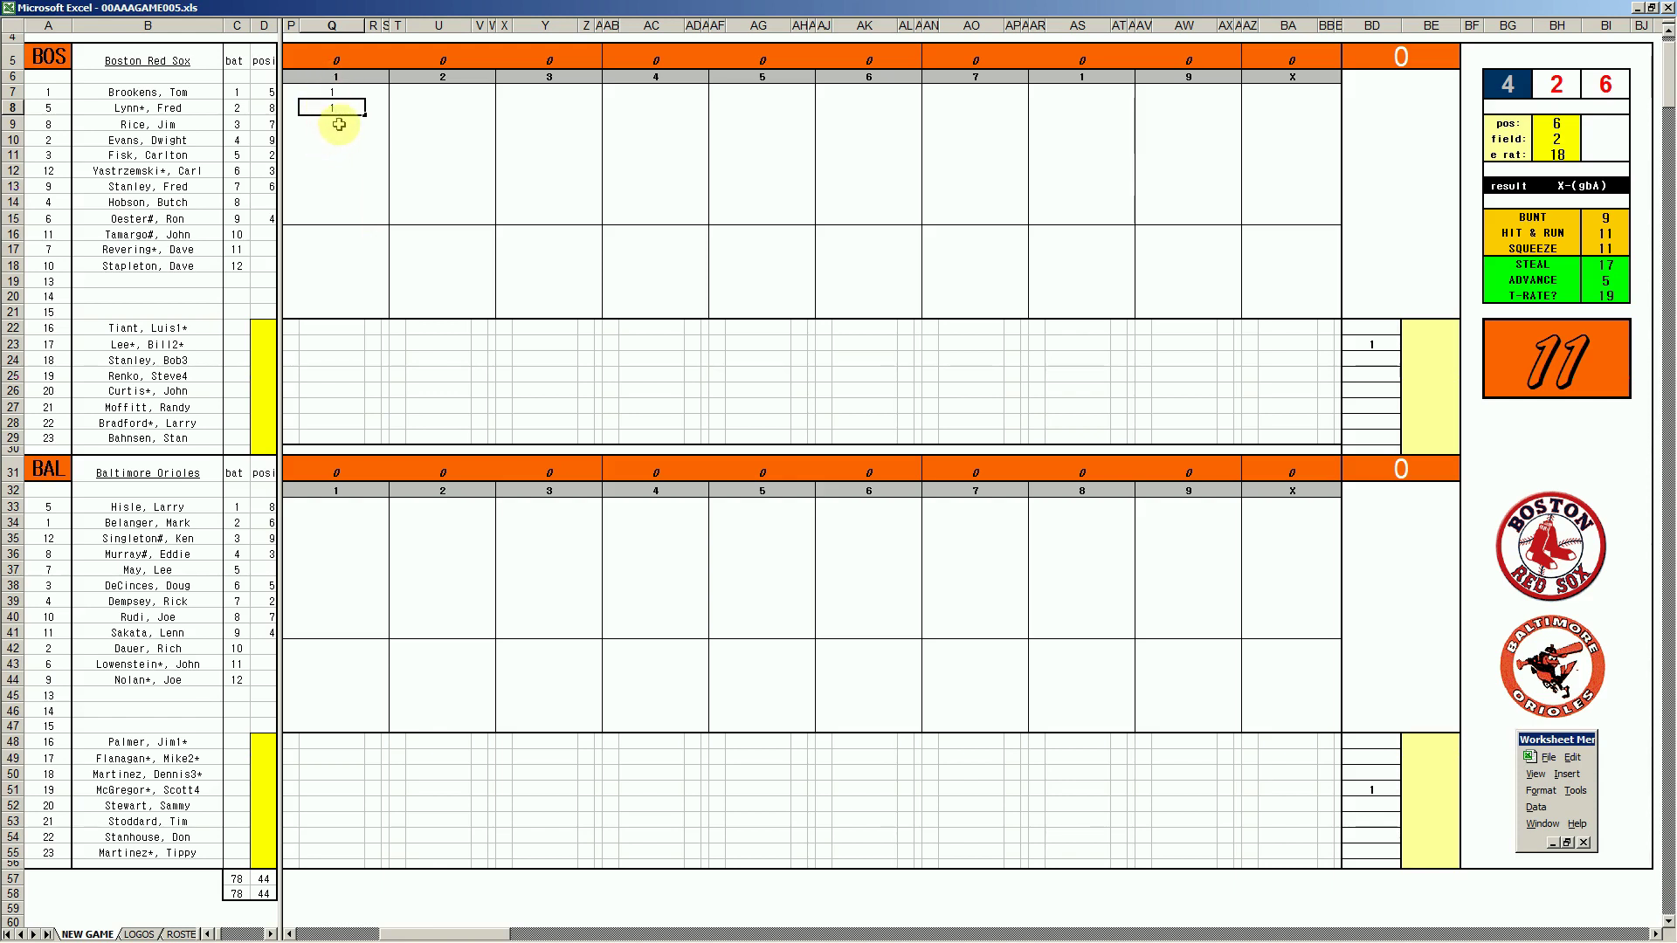
key("Return")
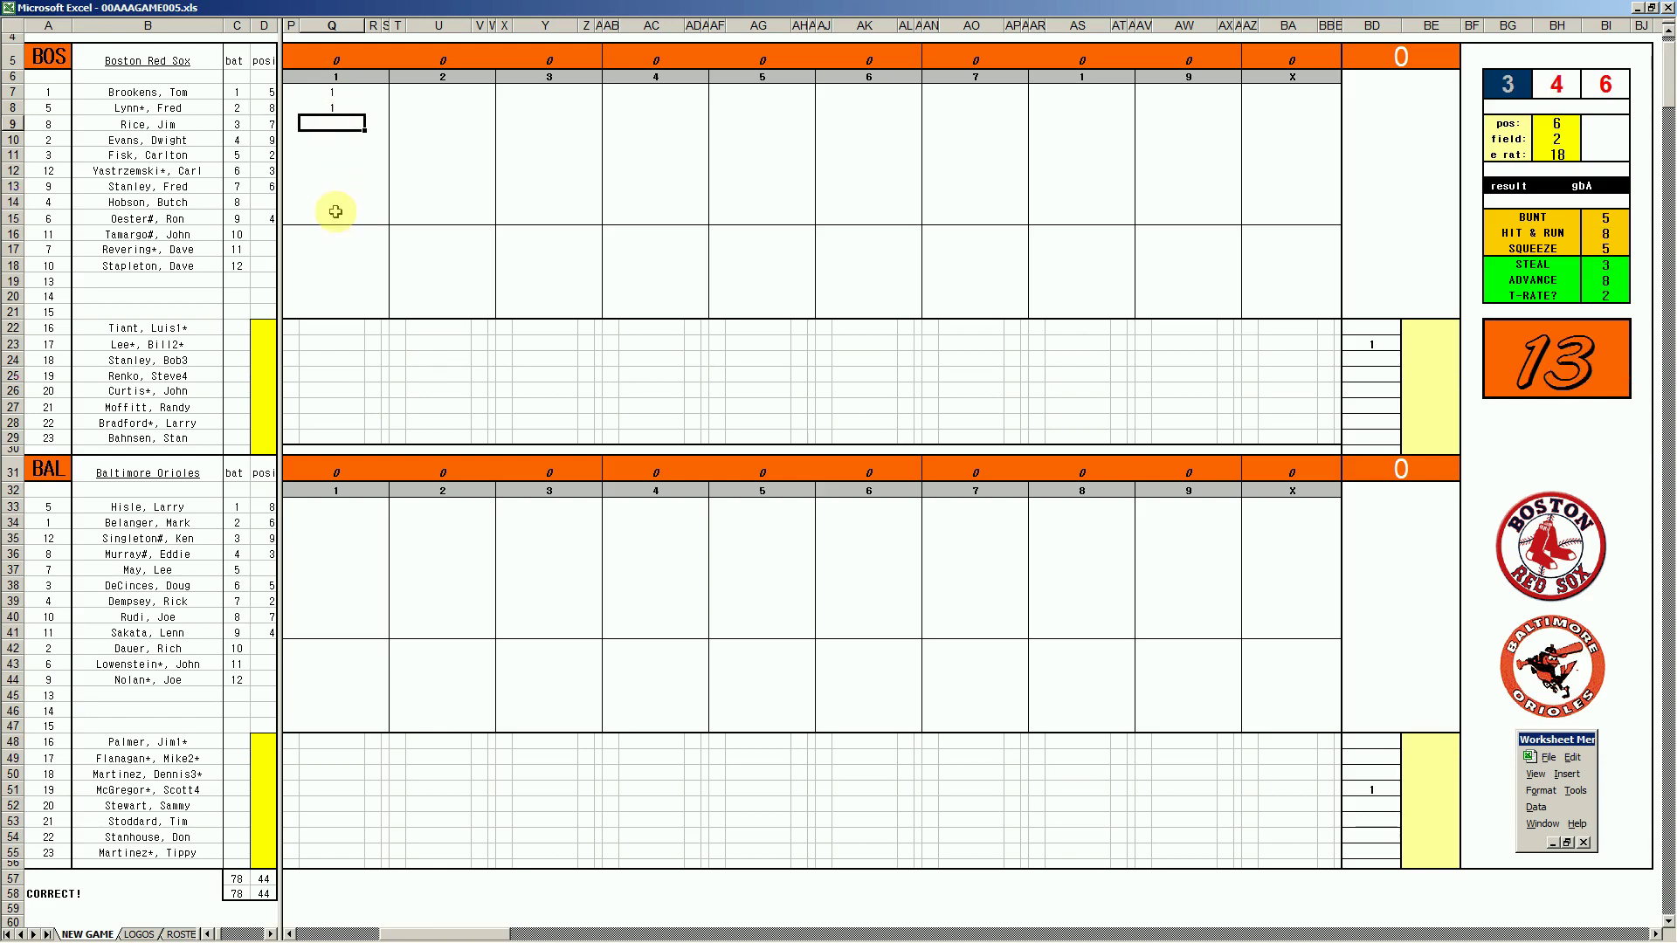
type("8")
key("Return")
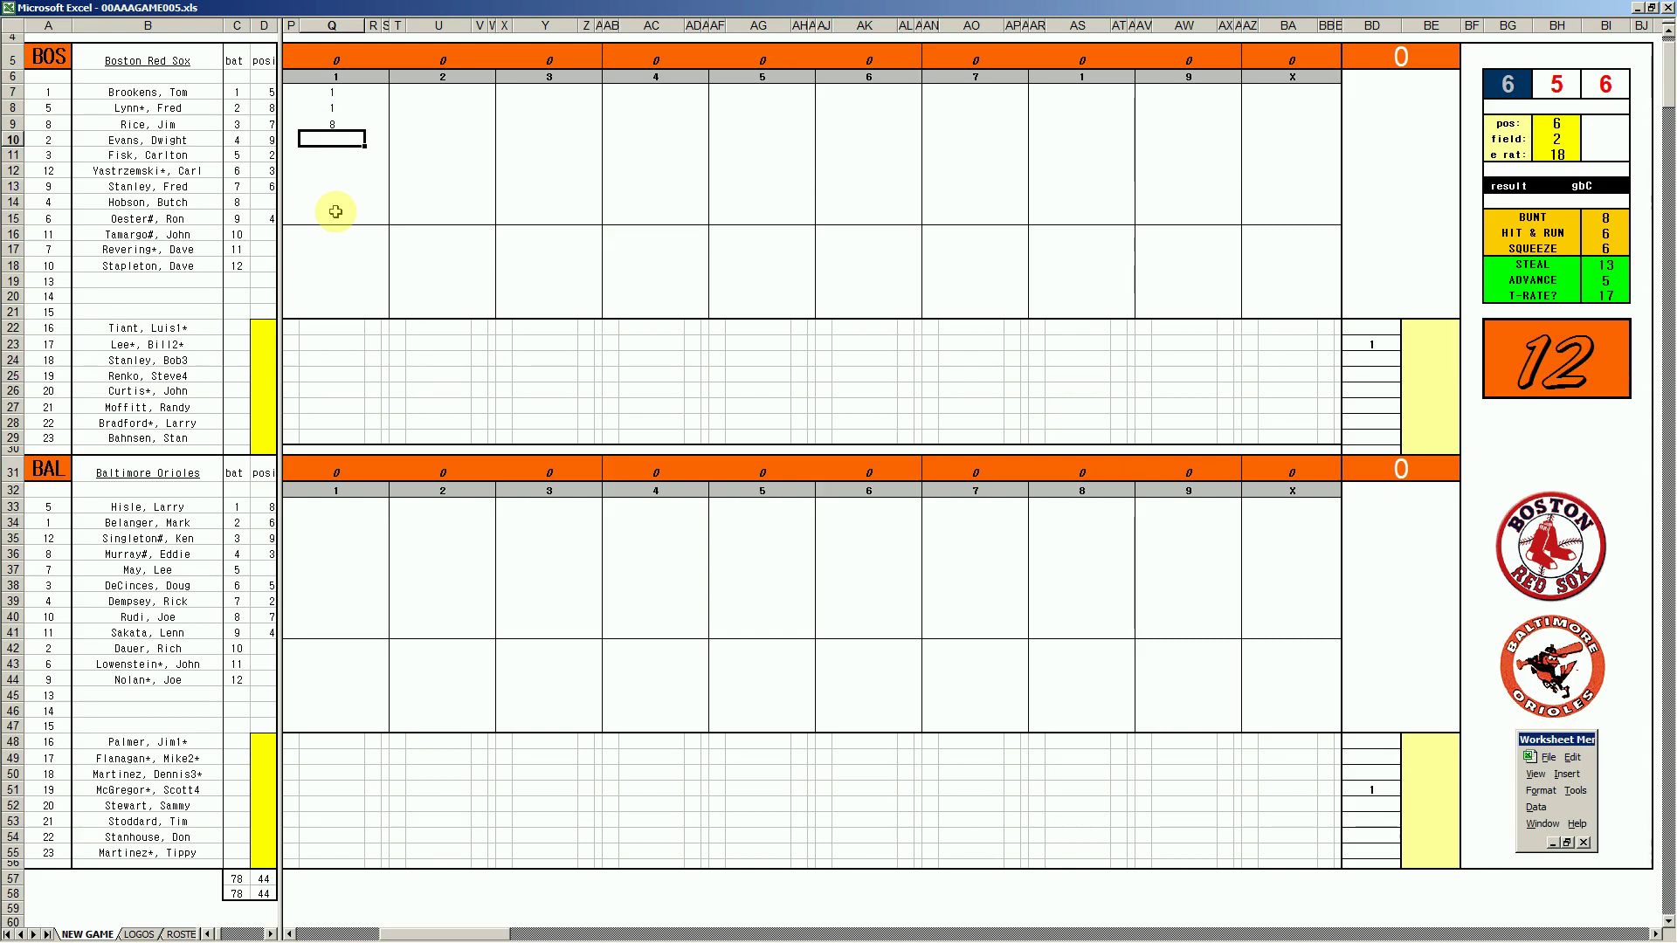
- Enter ₩163 and ₩33 for Boston's fourth and fifth batters in inning 1, and mark a run of 1 for the leadoff batter
type("4")
type("163")
key("Return")
key("Left")
key("Up")
type("1")
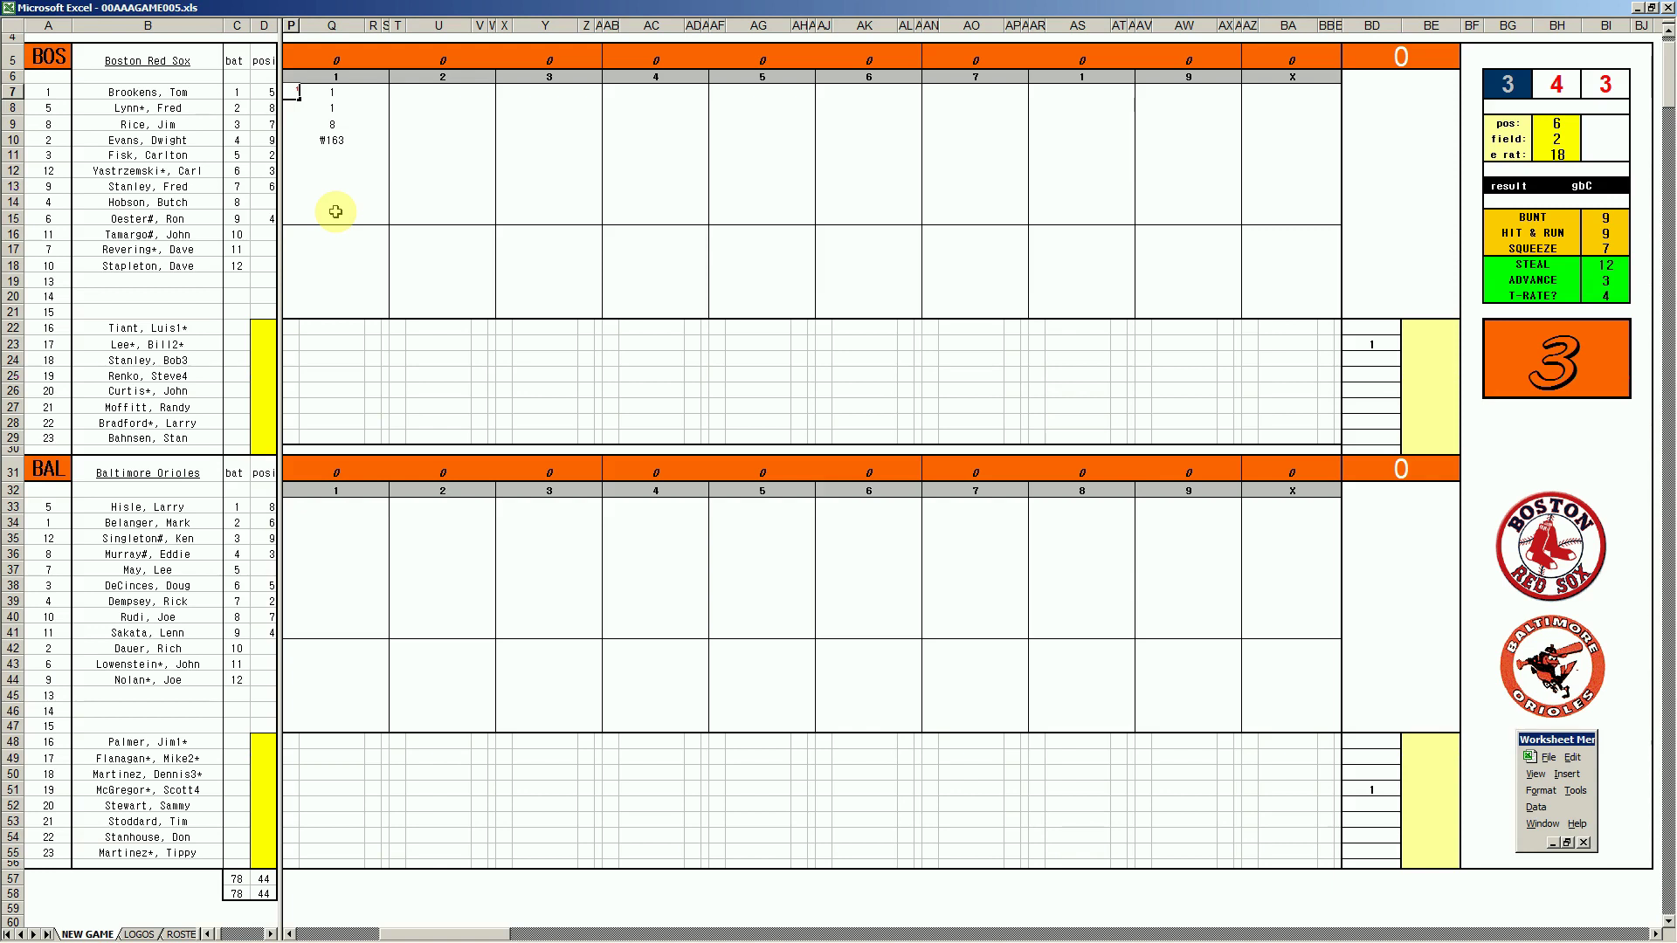
key("Return")
key("Down")
key("Down")
key("Down")
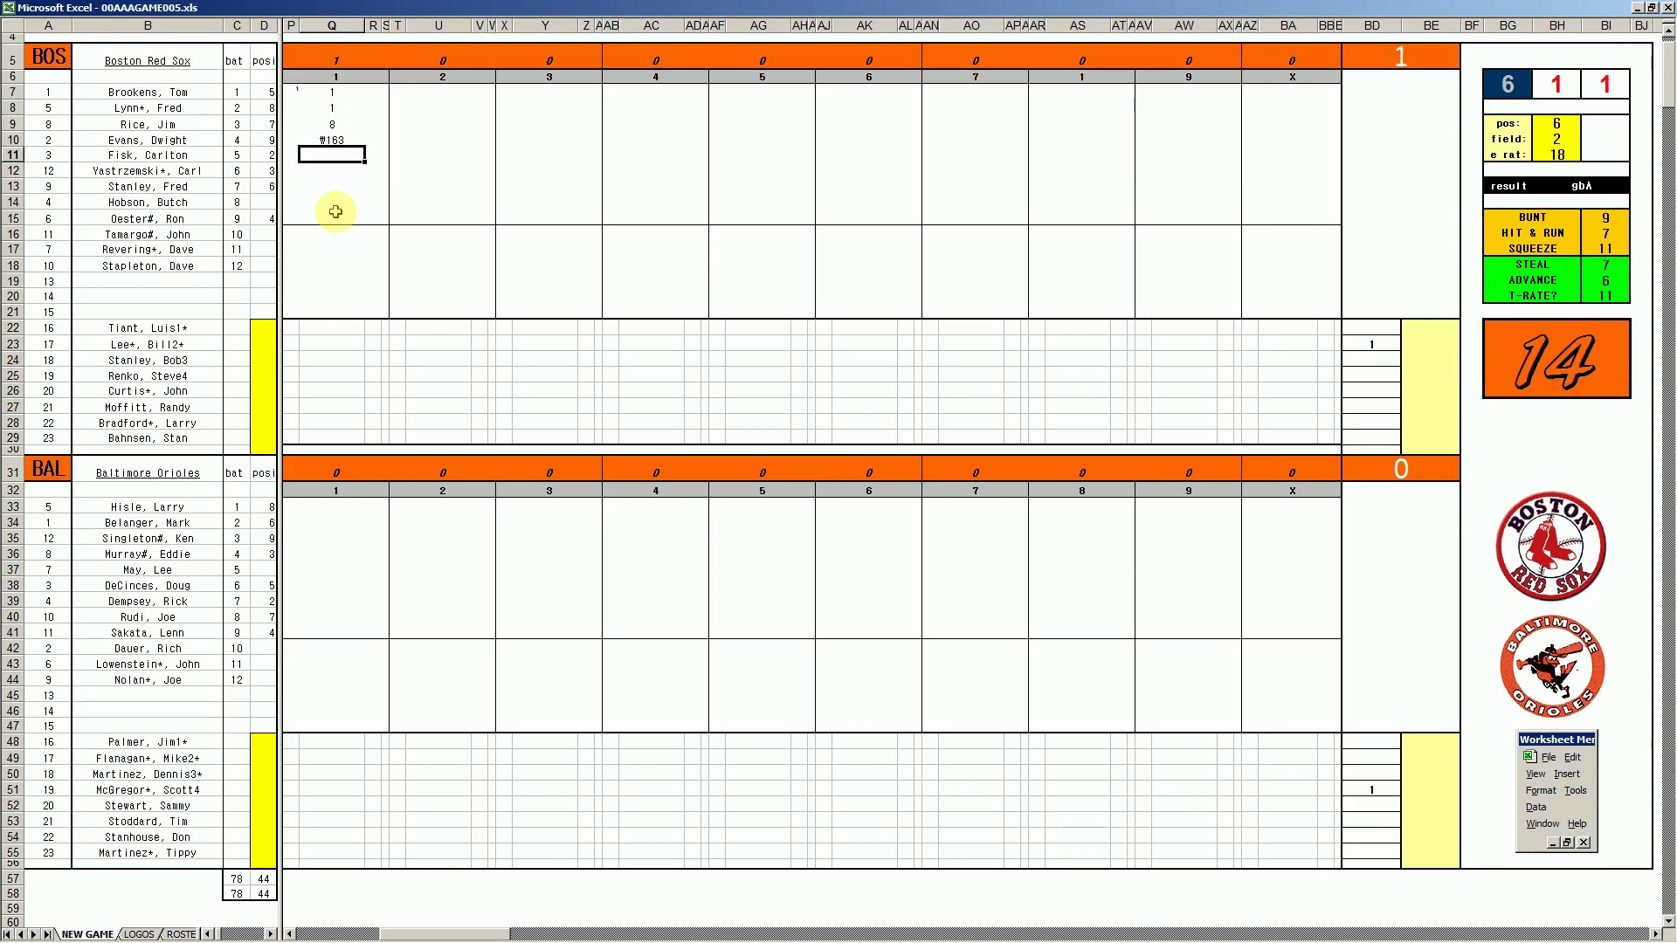
type("#33")
- Enter 1, ₩643 and k for Baltimore's first three batters in inning 1
left_click(340, 505)
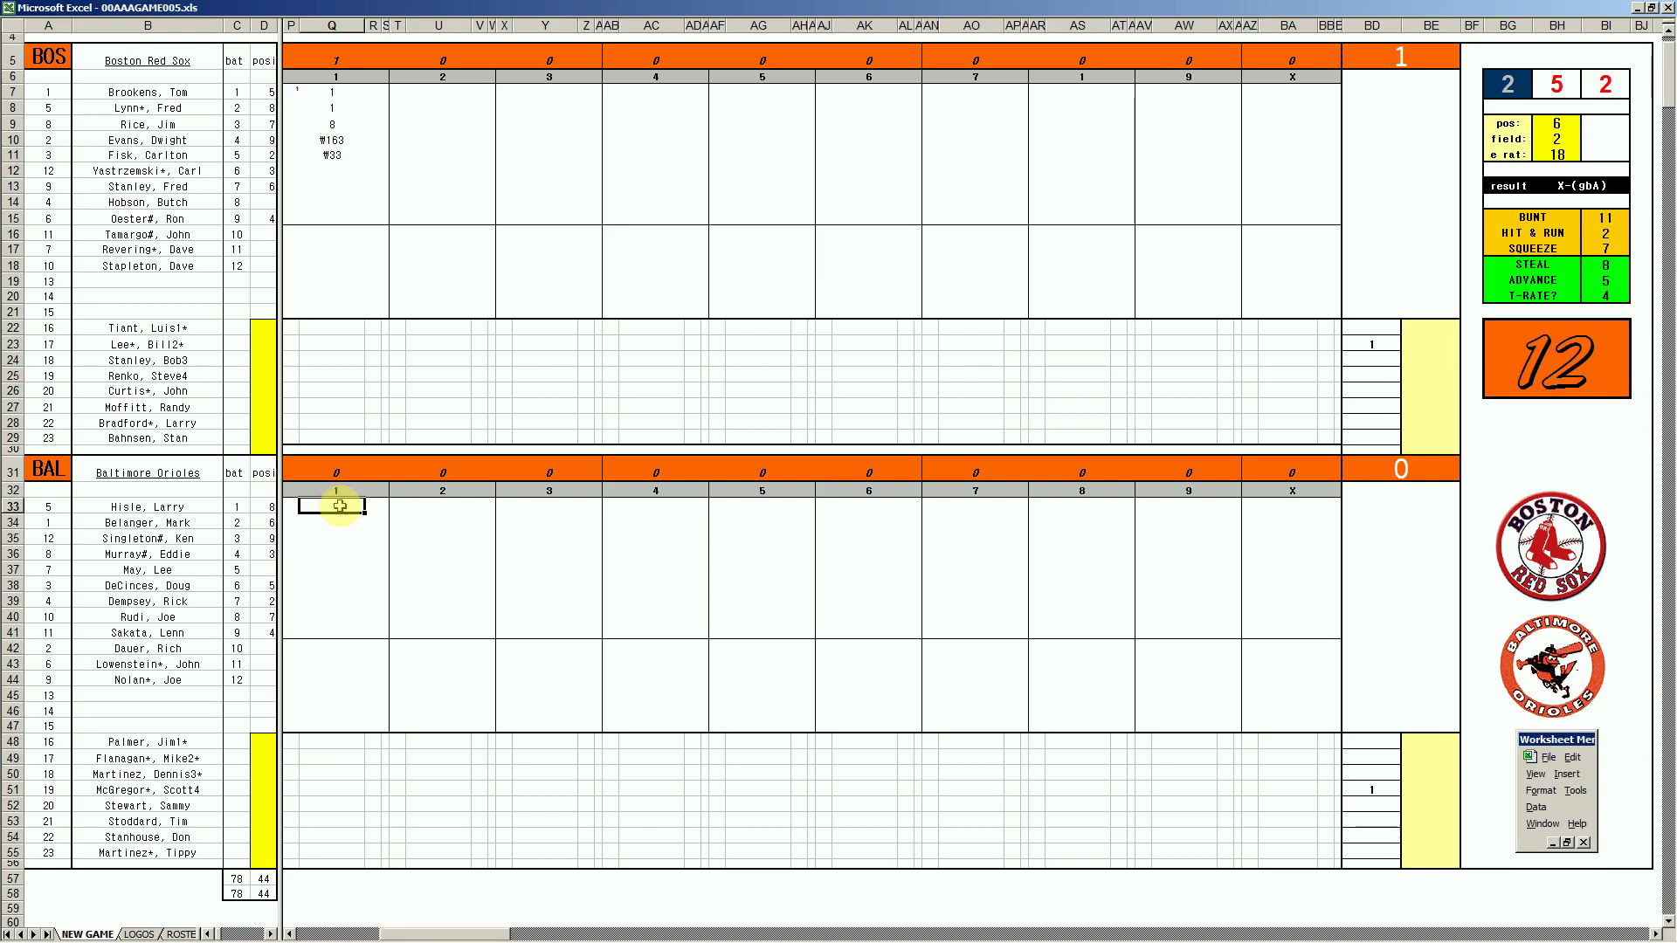
type("1")
key("Return")
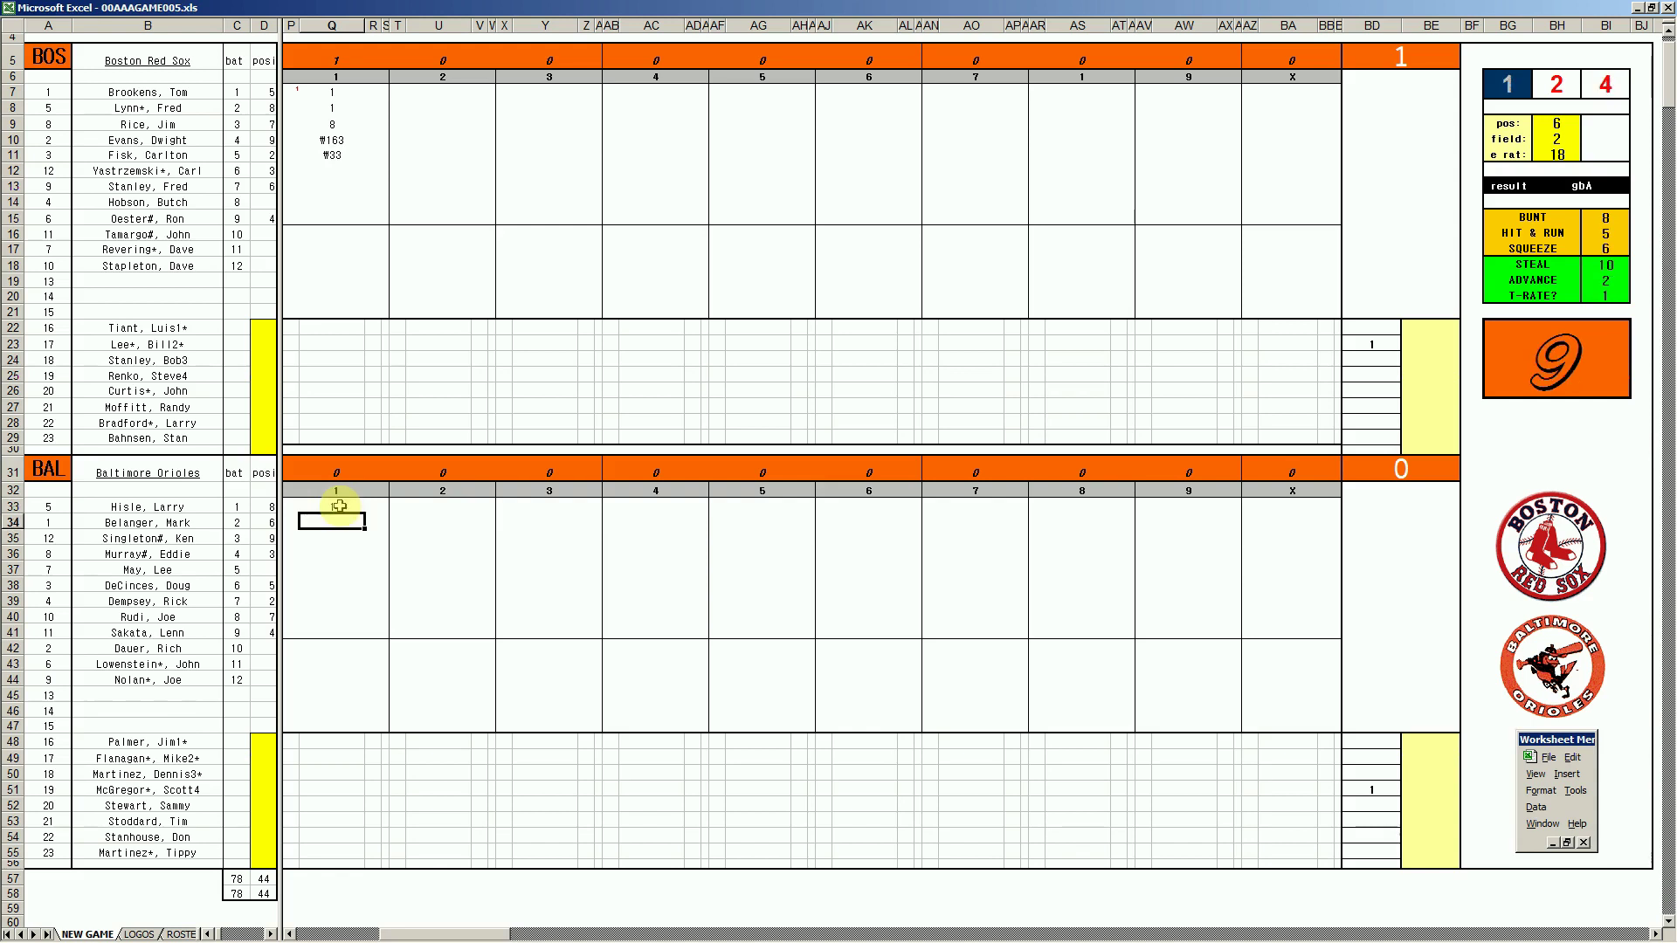
type("₩643")
key("Return")
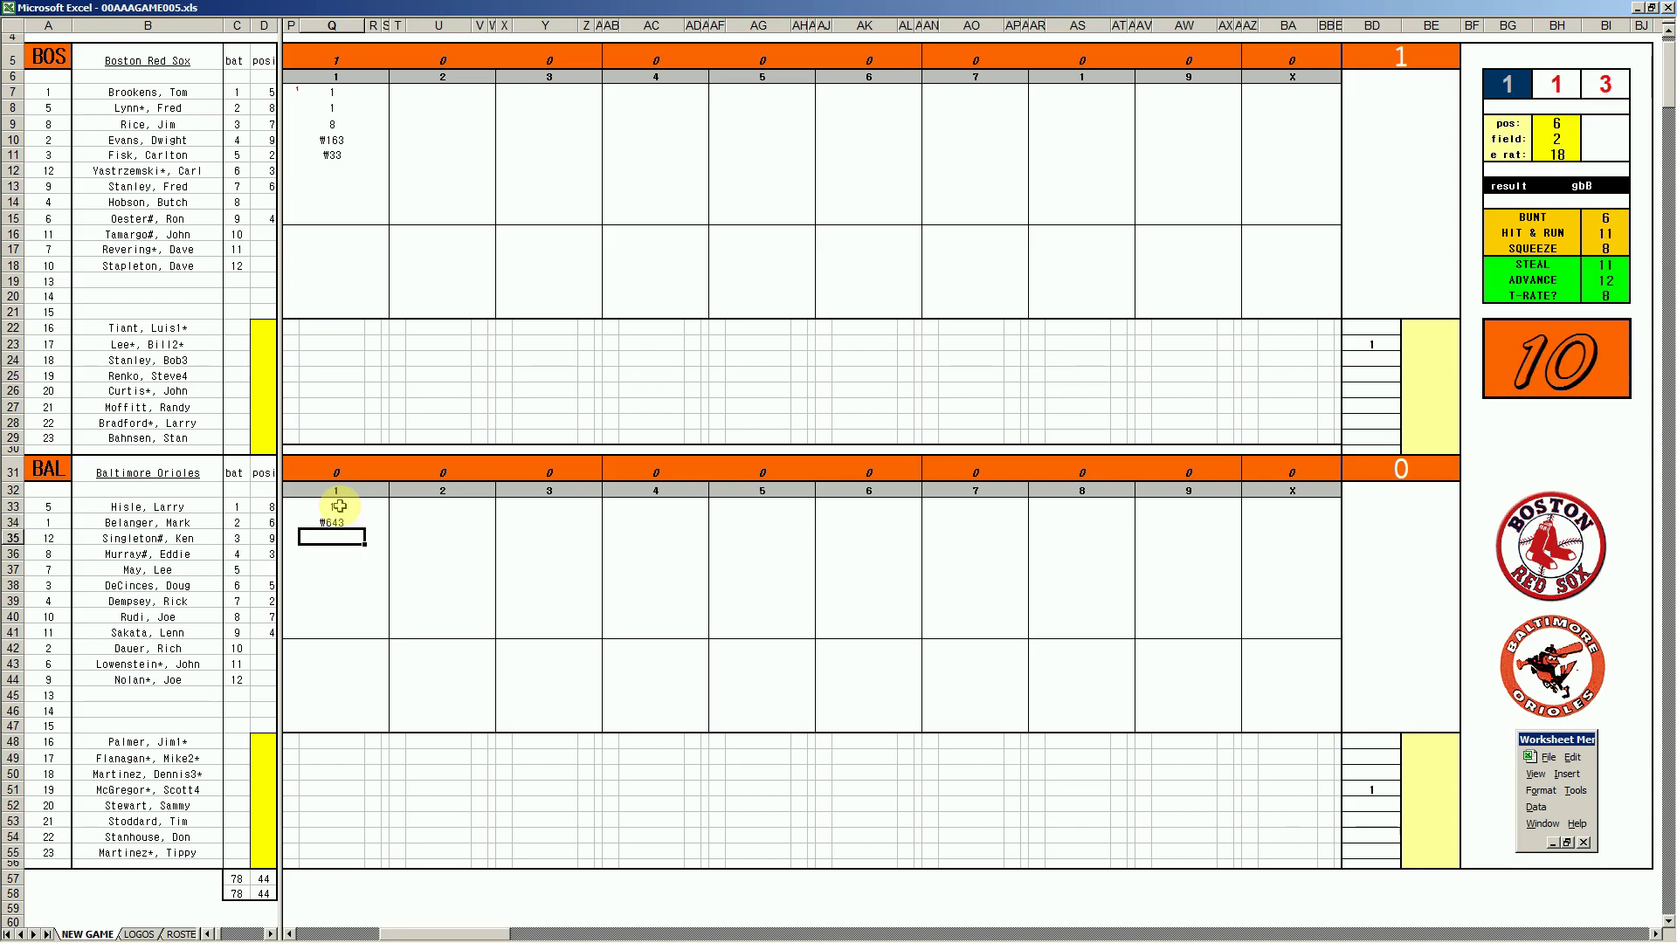
type("k")
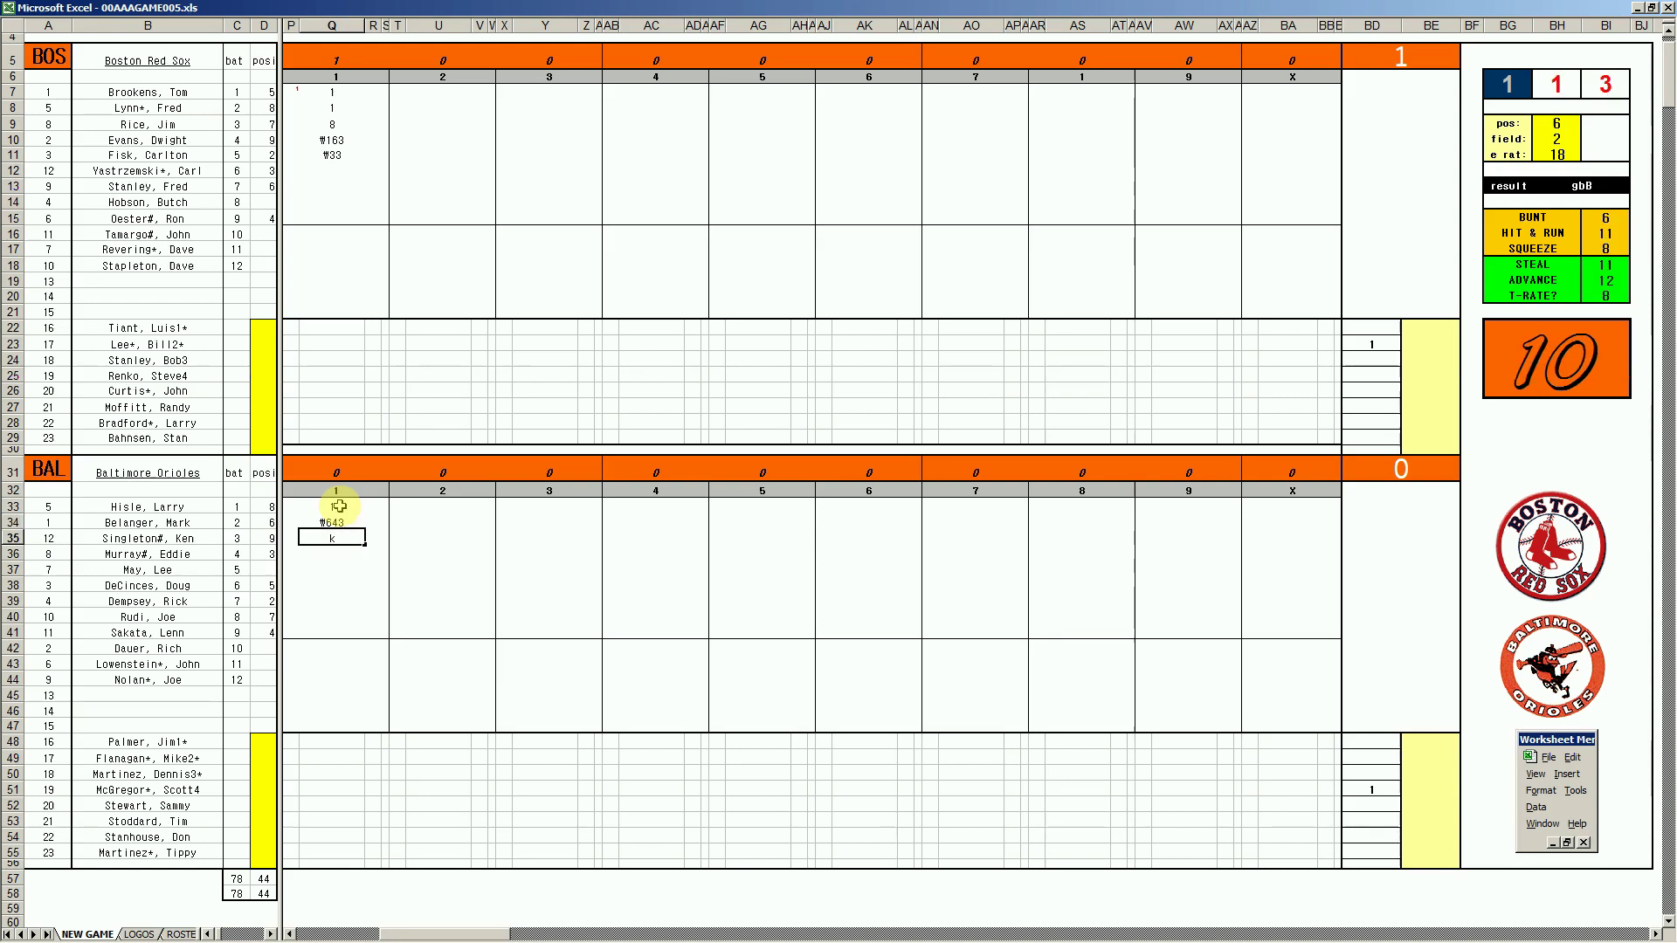
- Enter ₩8, k and ₩4 for Boston's sixth, seventh and eighth batters in inning 2
left_click(433, 171)
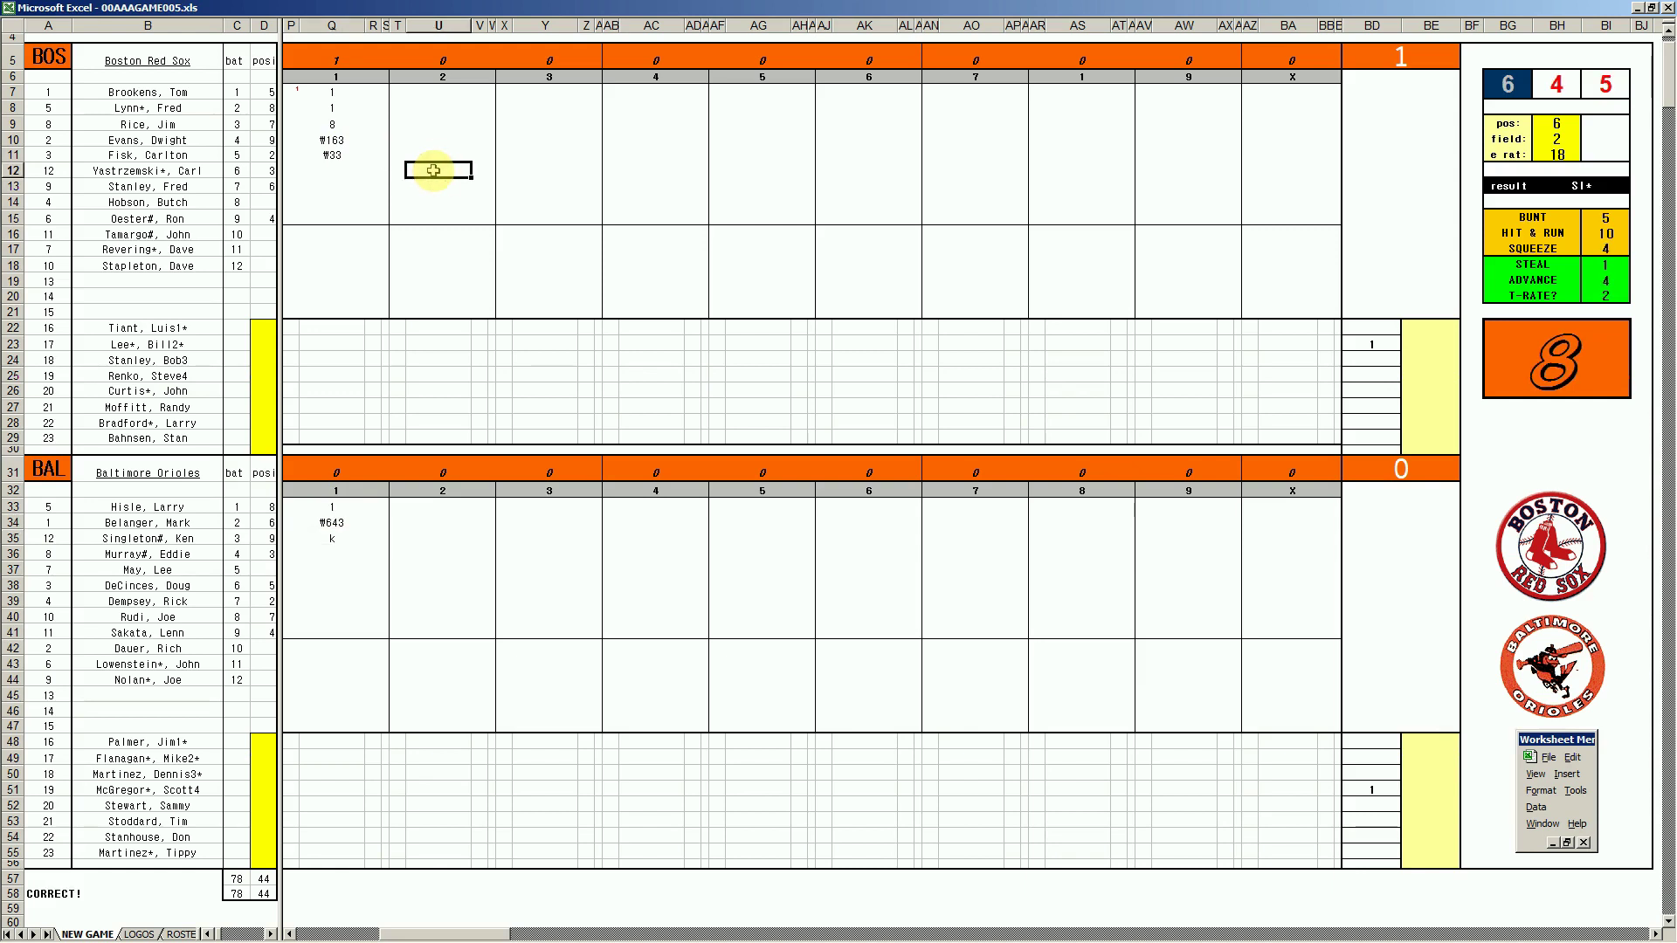
key("Return")
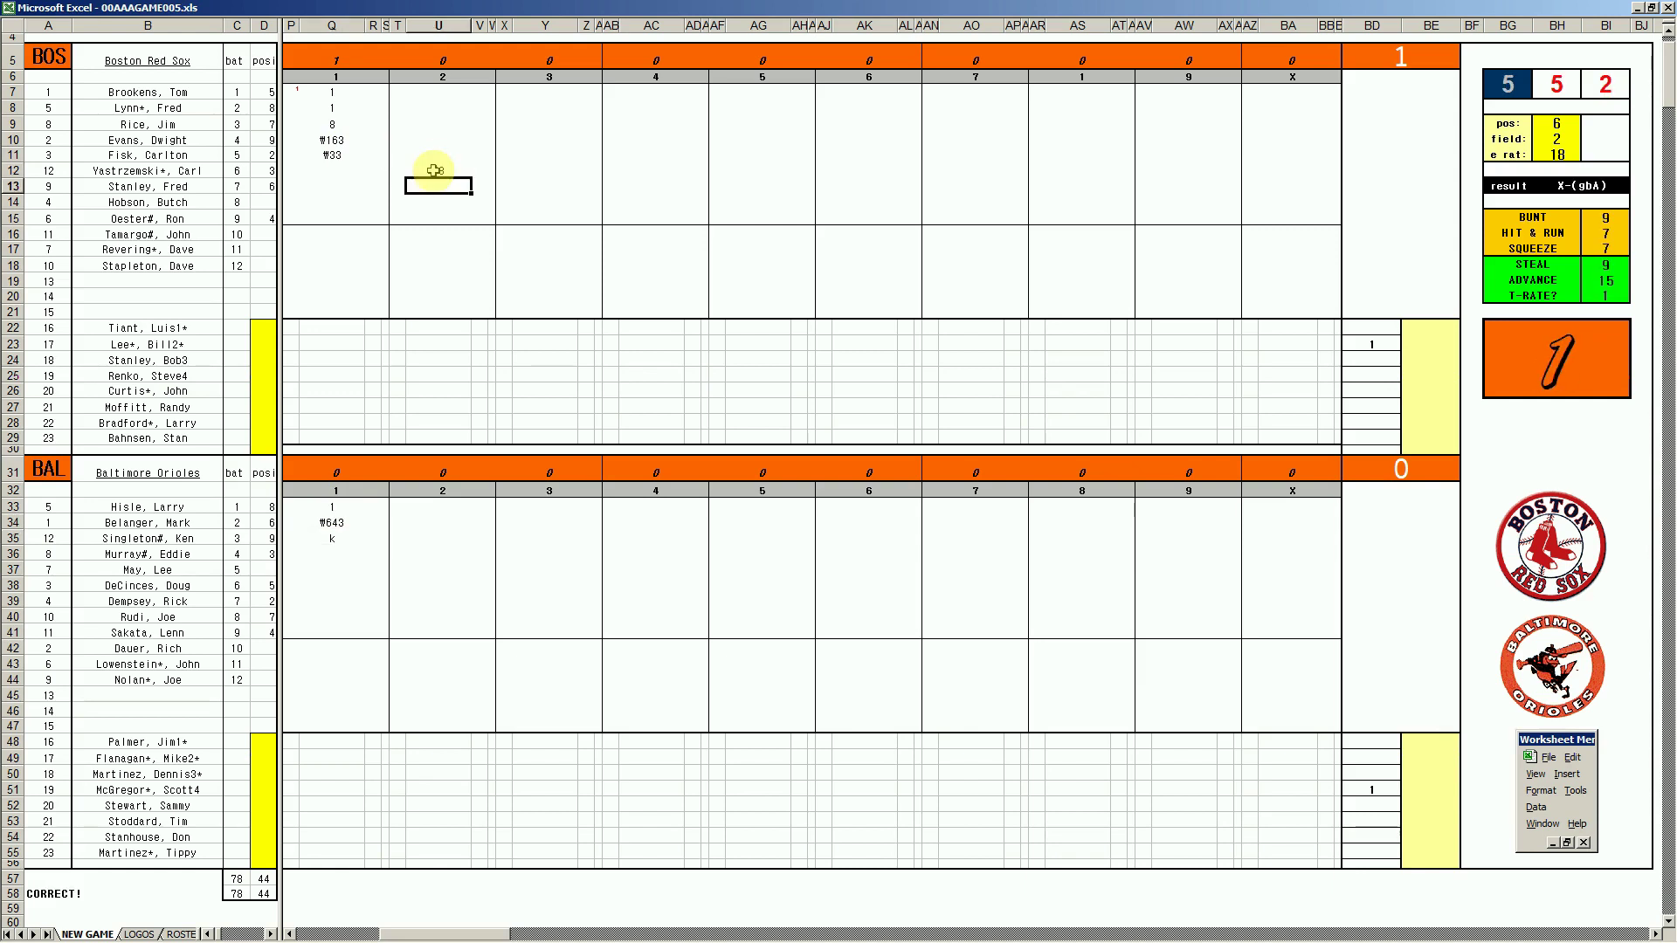
type("k")
key("Return")
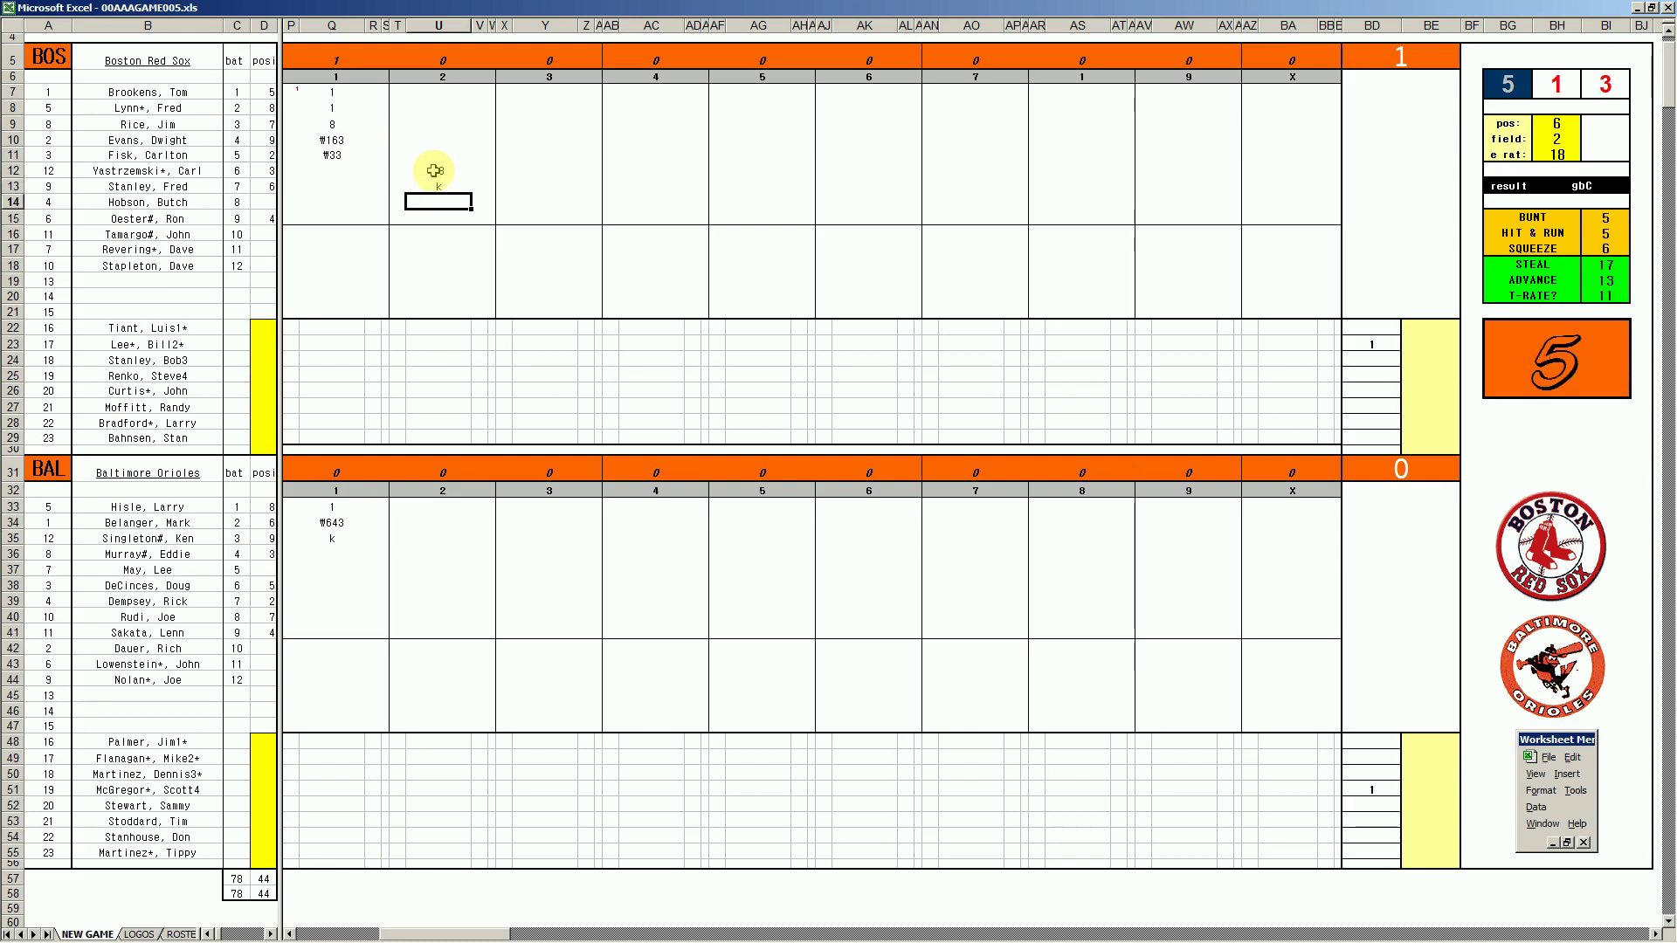
type("\\4")
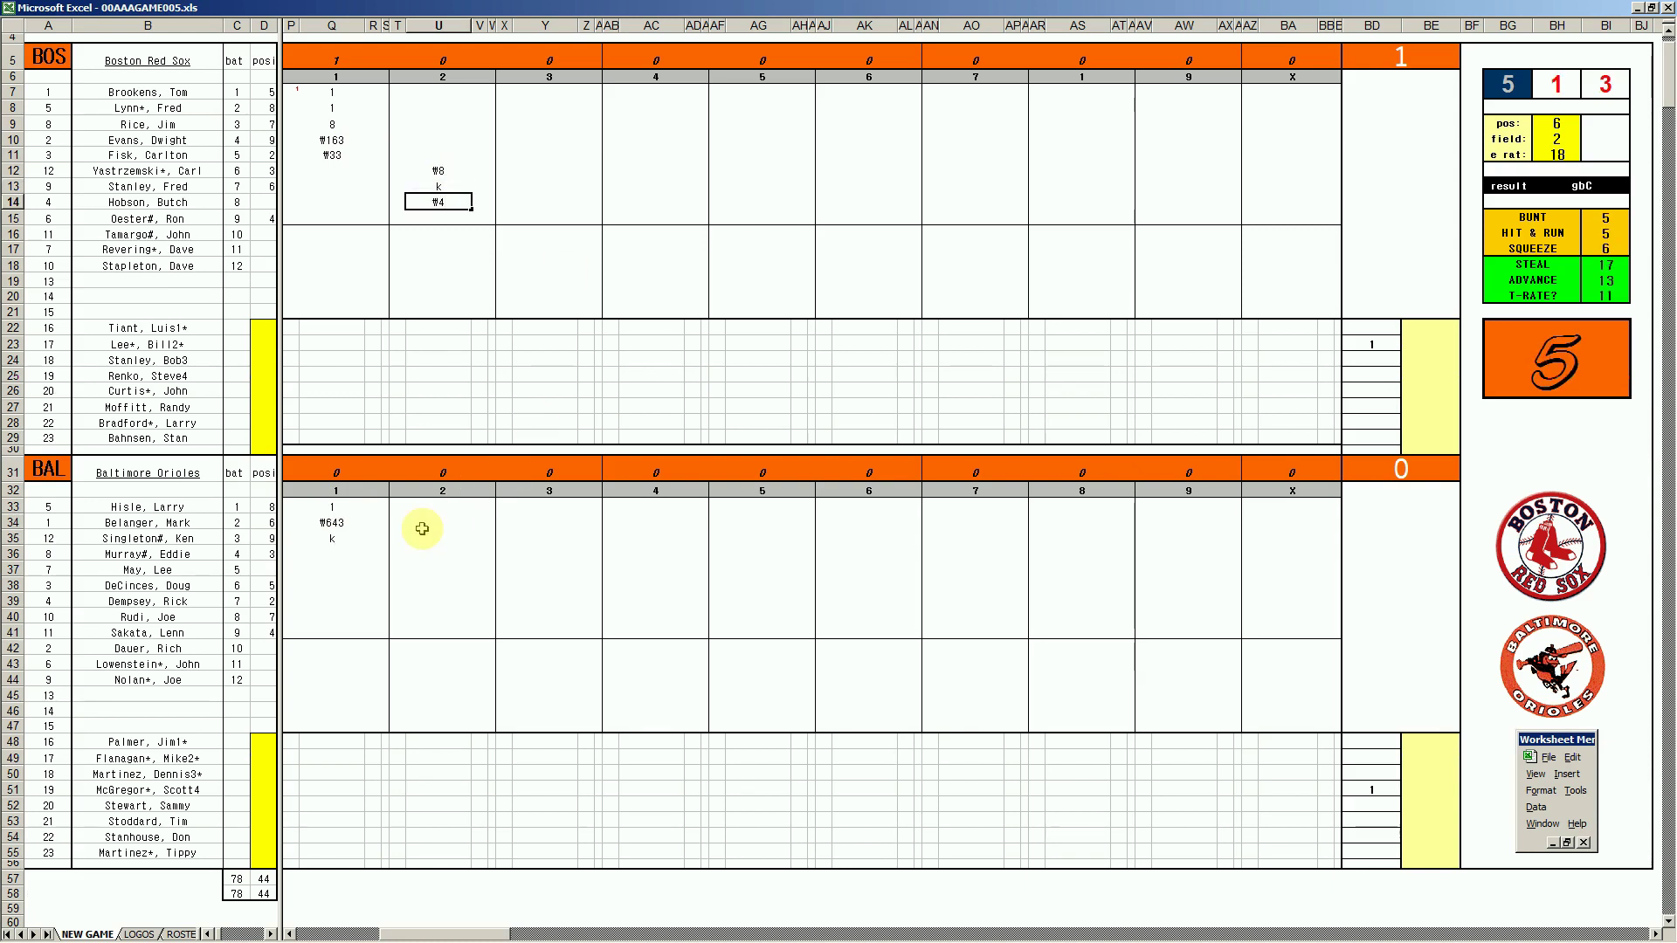
- Enter 8 and ₩7 for Baltimore's fourth and fifth batters in inning 2
left_click(439, 552)
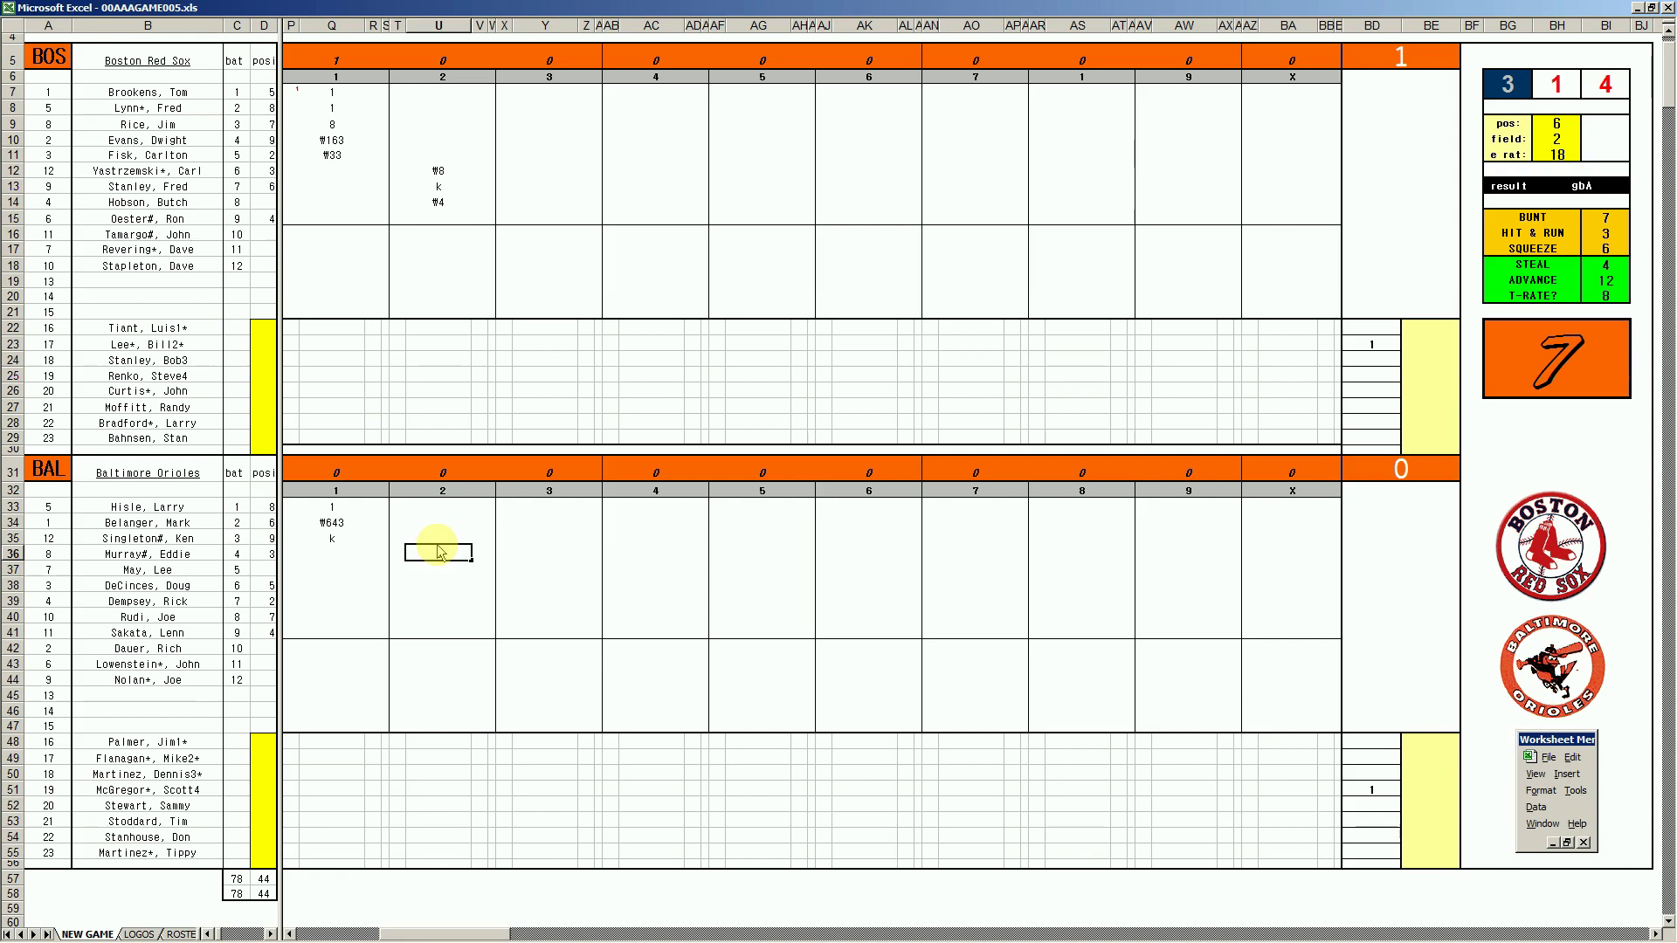
type("8")
key("Return")
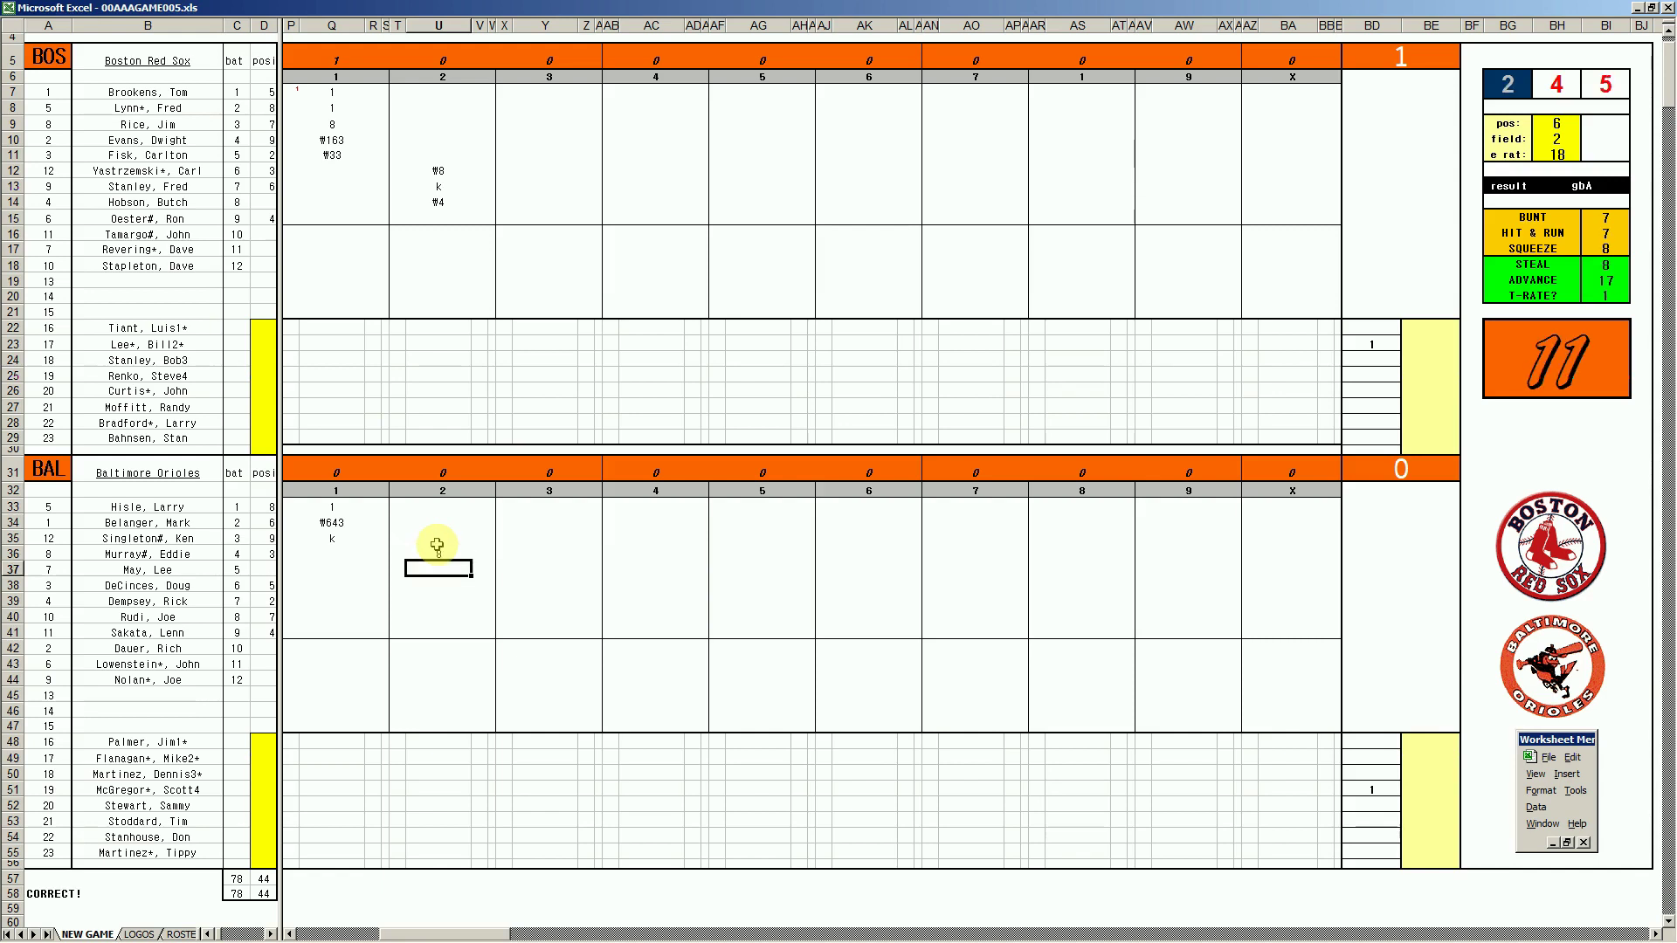
type("\\7")
key("Return")
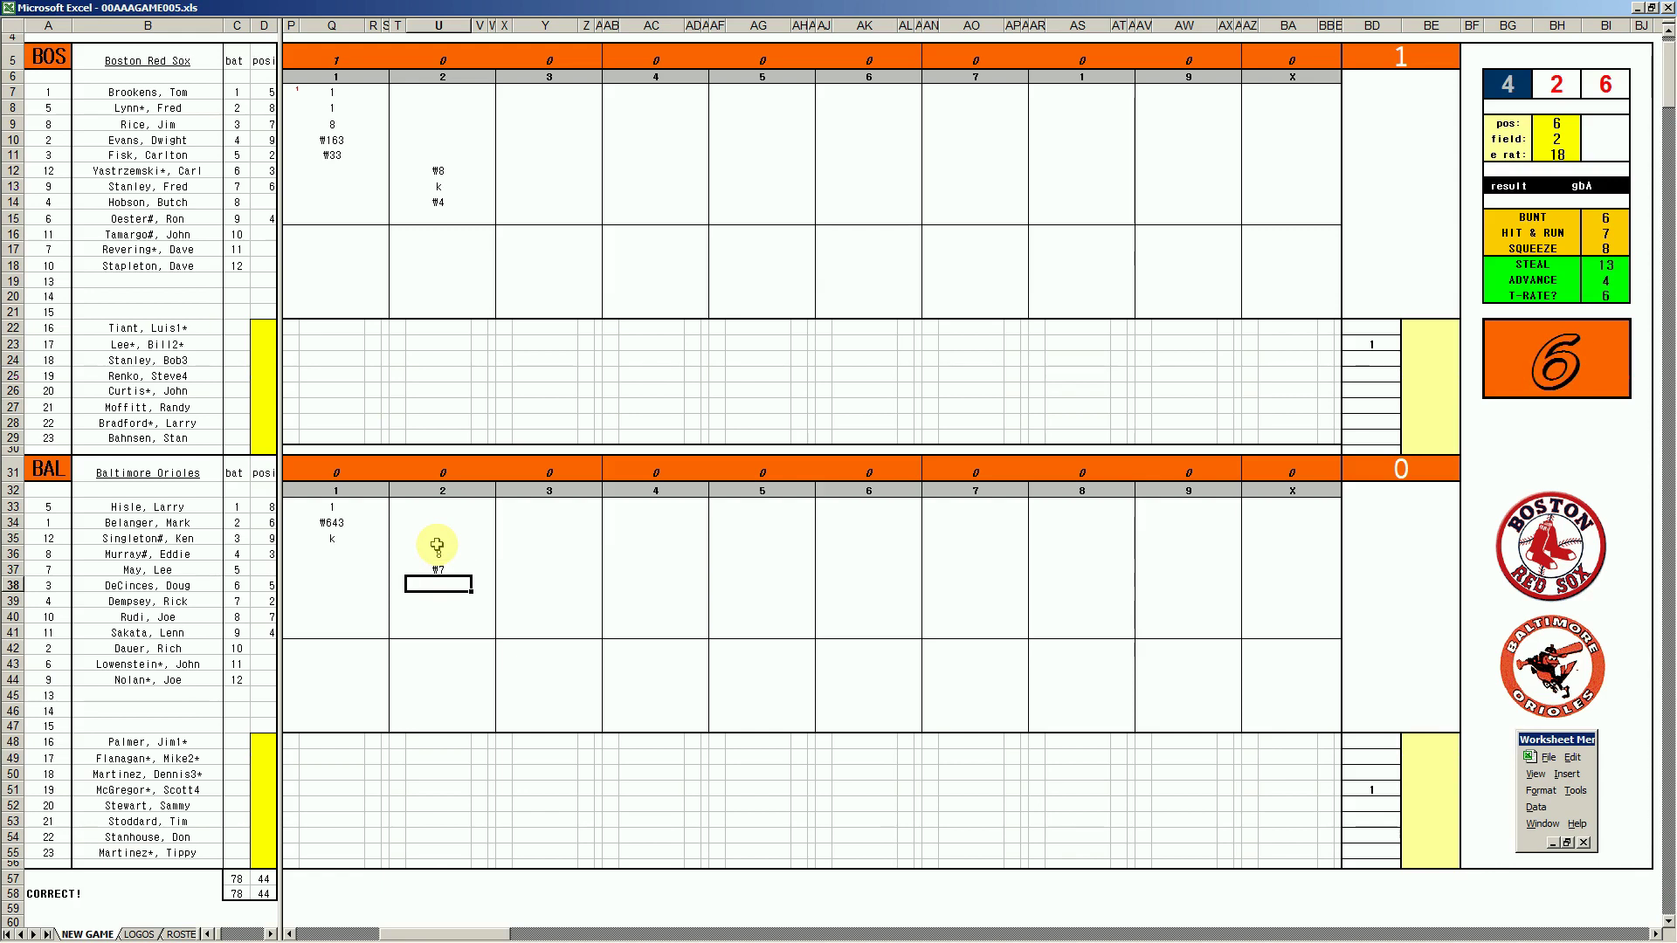
- Set the fielding lookup position to 4 and enter ₩463 for Baltimore's sixth batter in inning 2
key("ctrl+q")
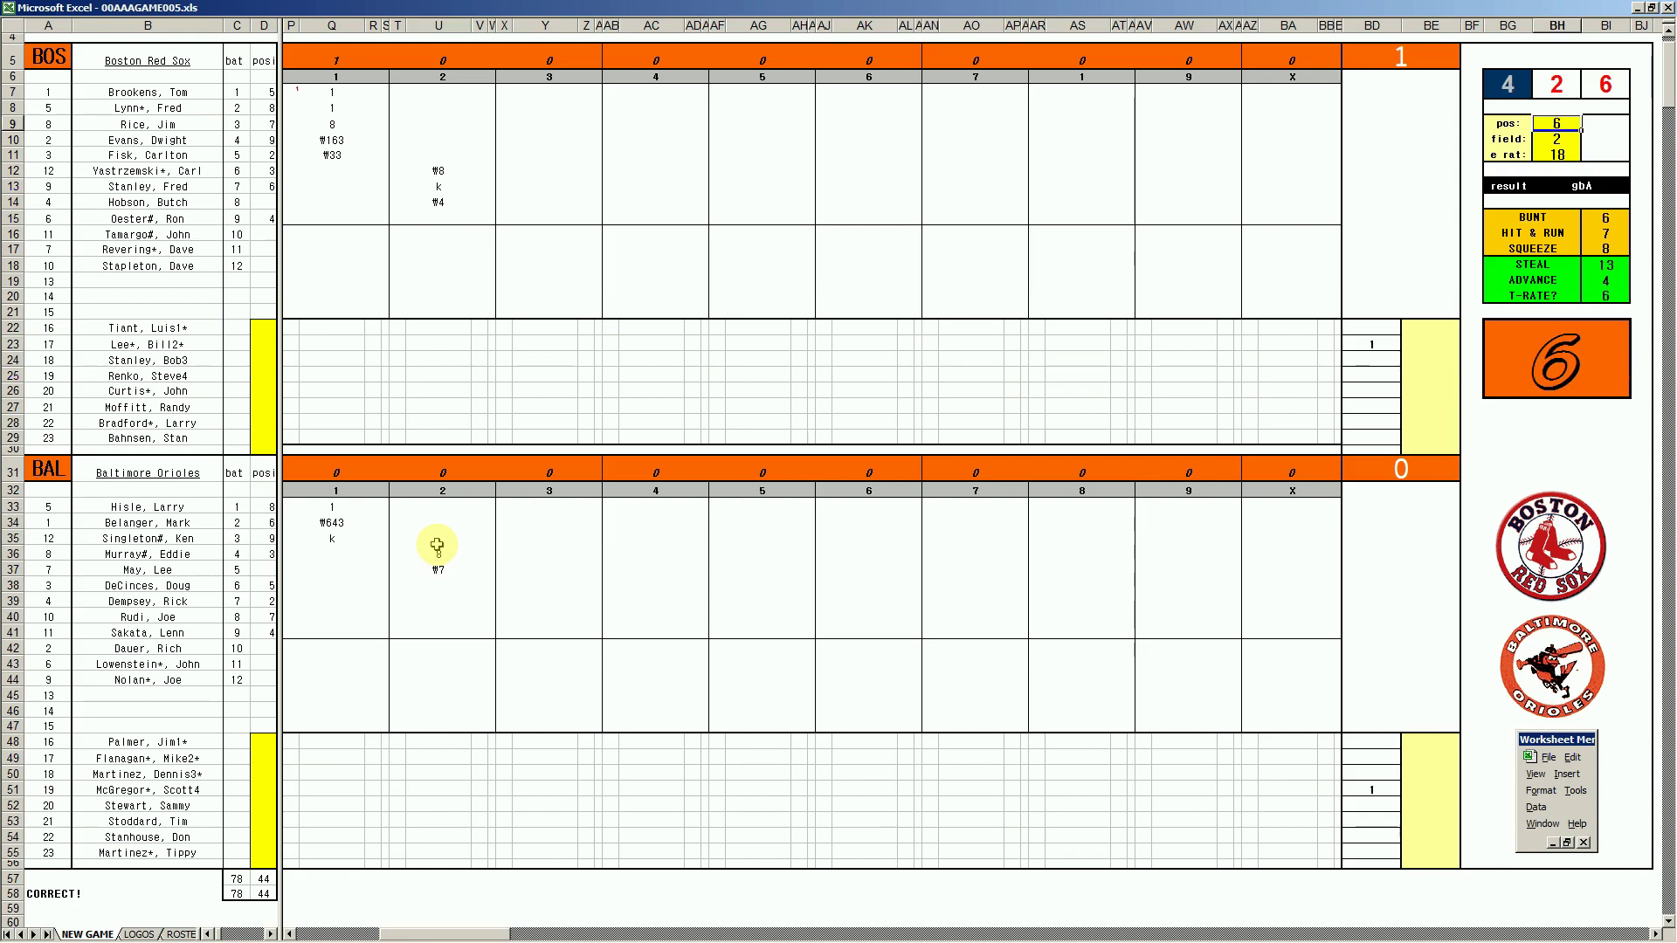
type("4")
key("Return")
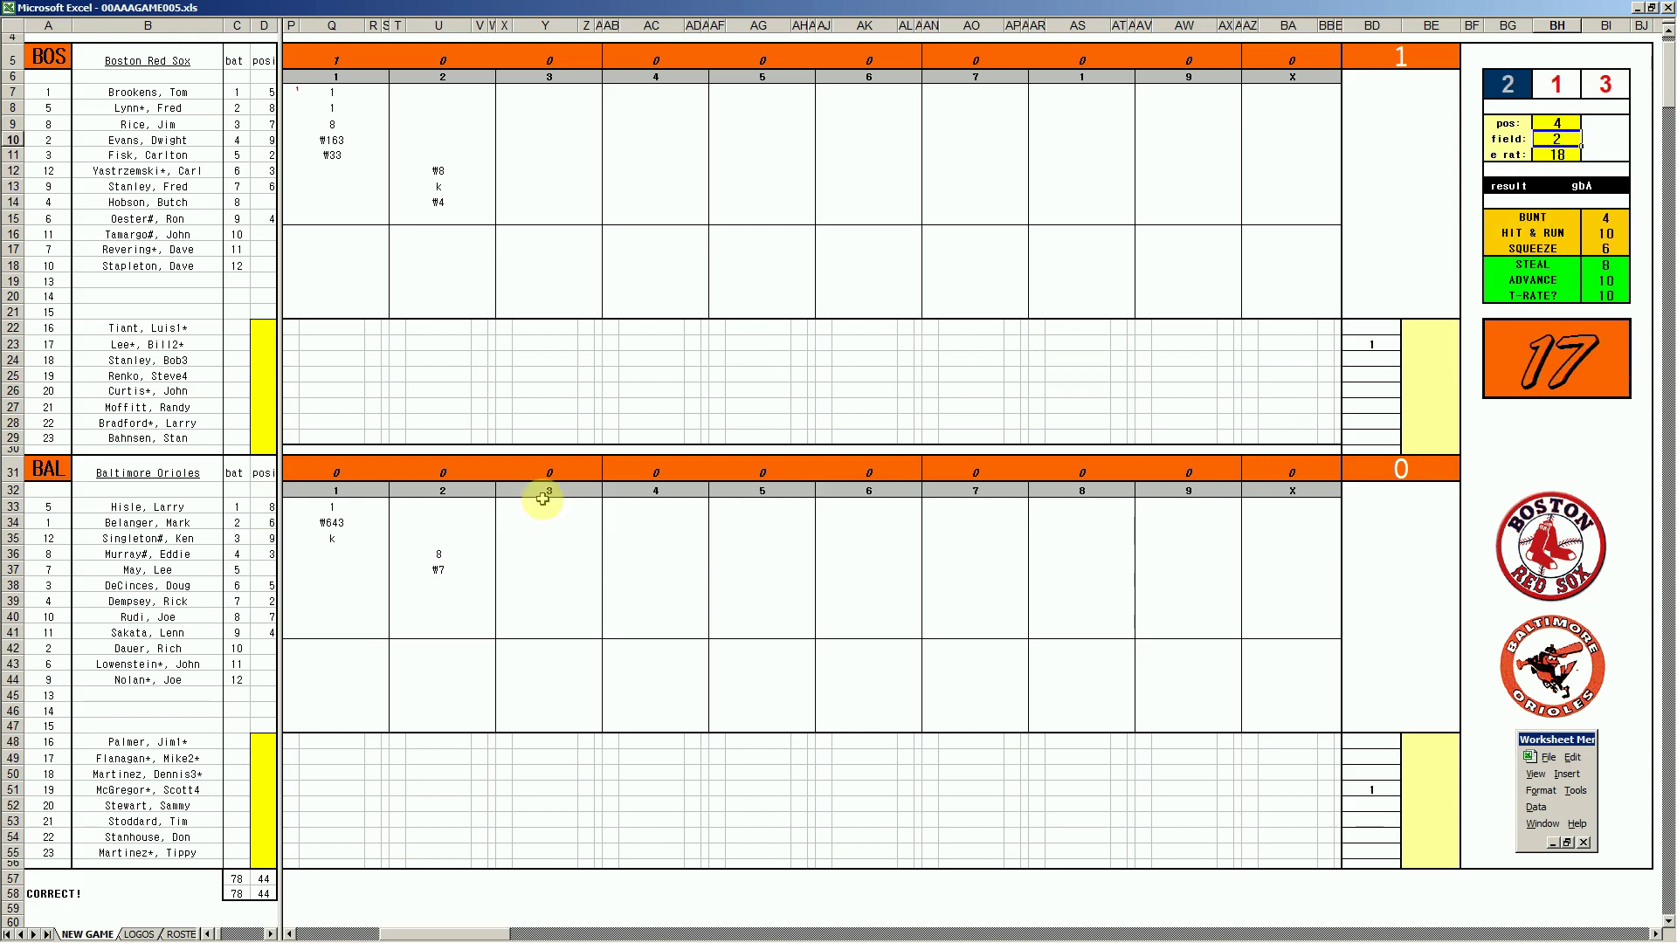
left_click(448, 580)
type("\\463")
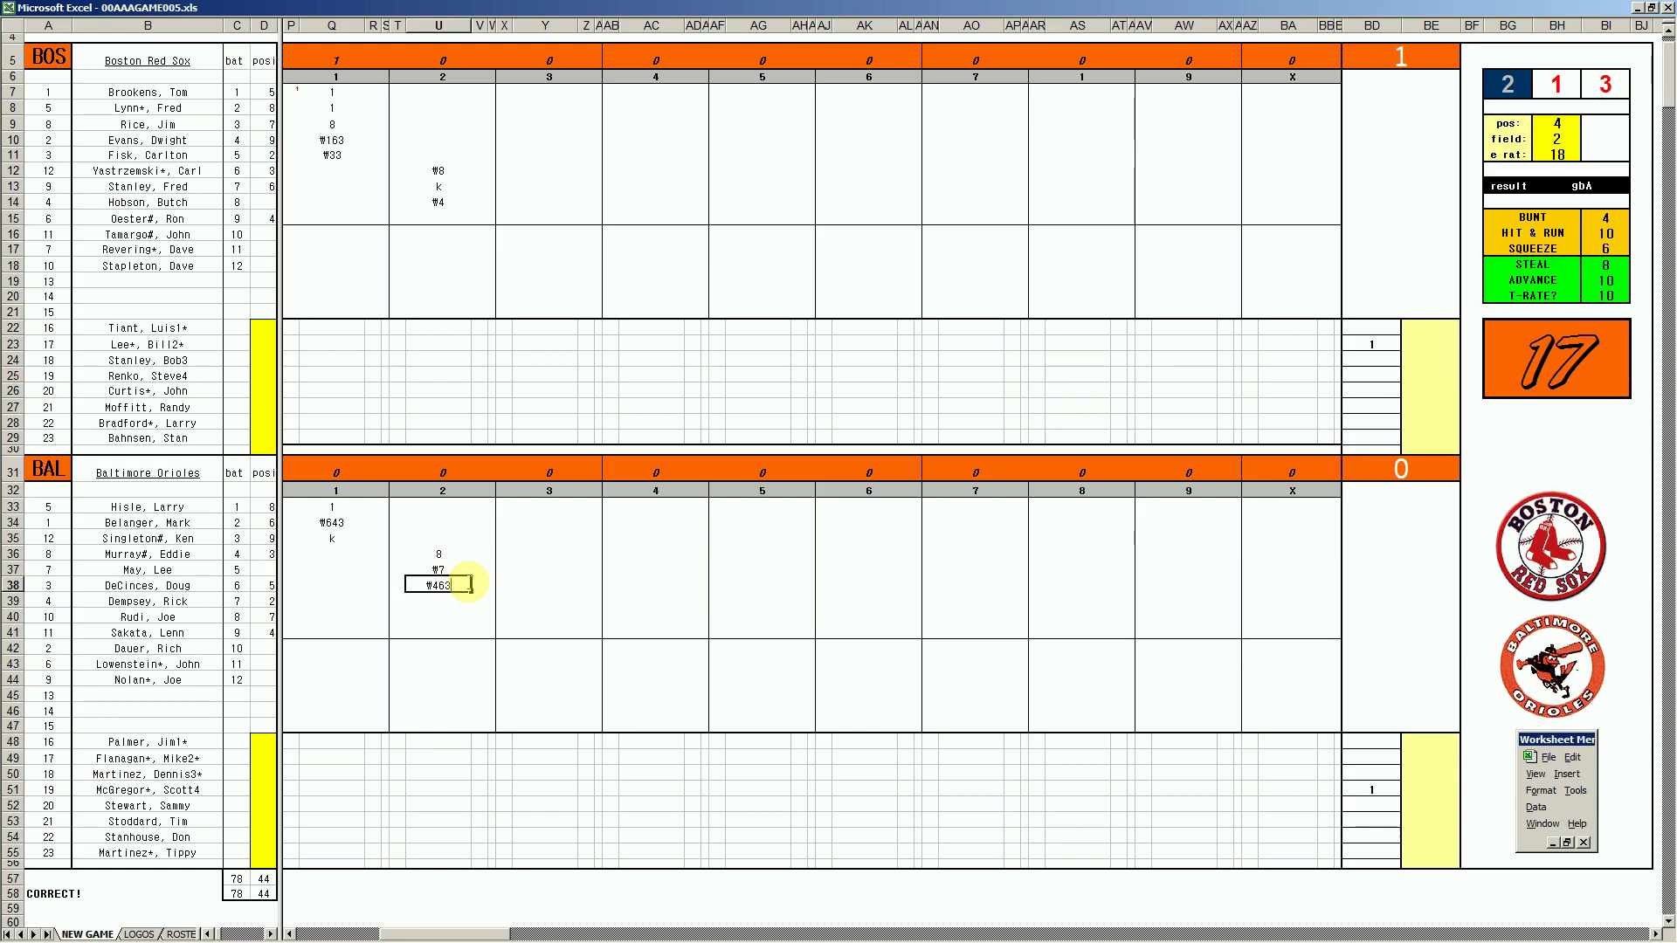
- In Boston's inning 3, enter ₩53 for the ninth and leadoff batters and ₩9 for the second batter
left_click(547, 221)
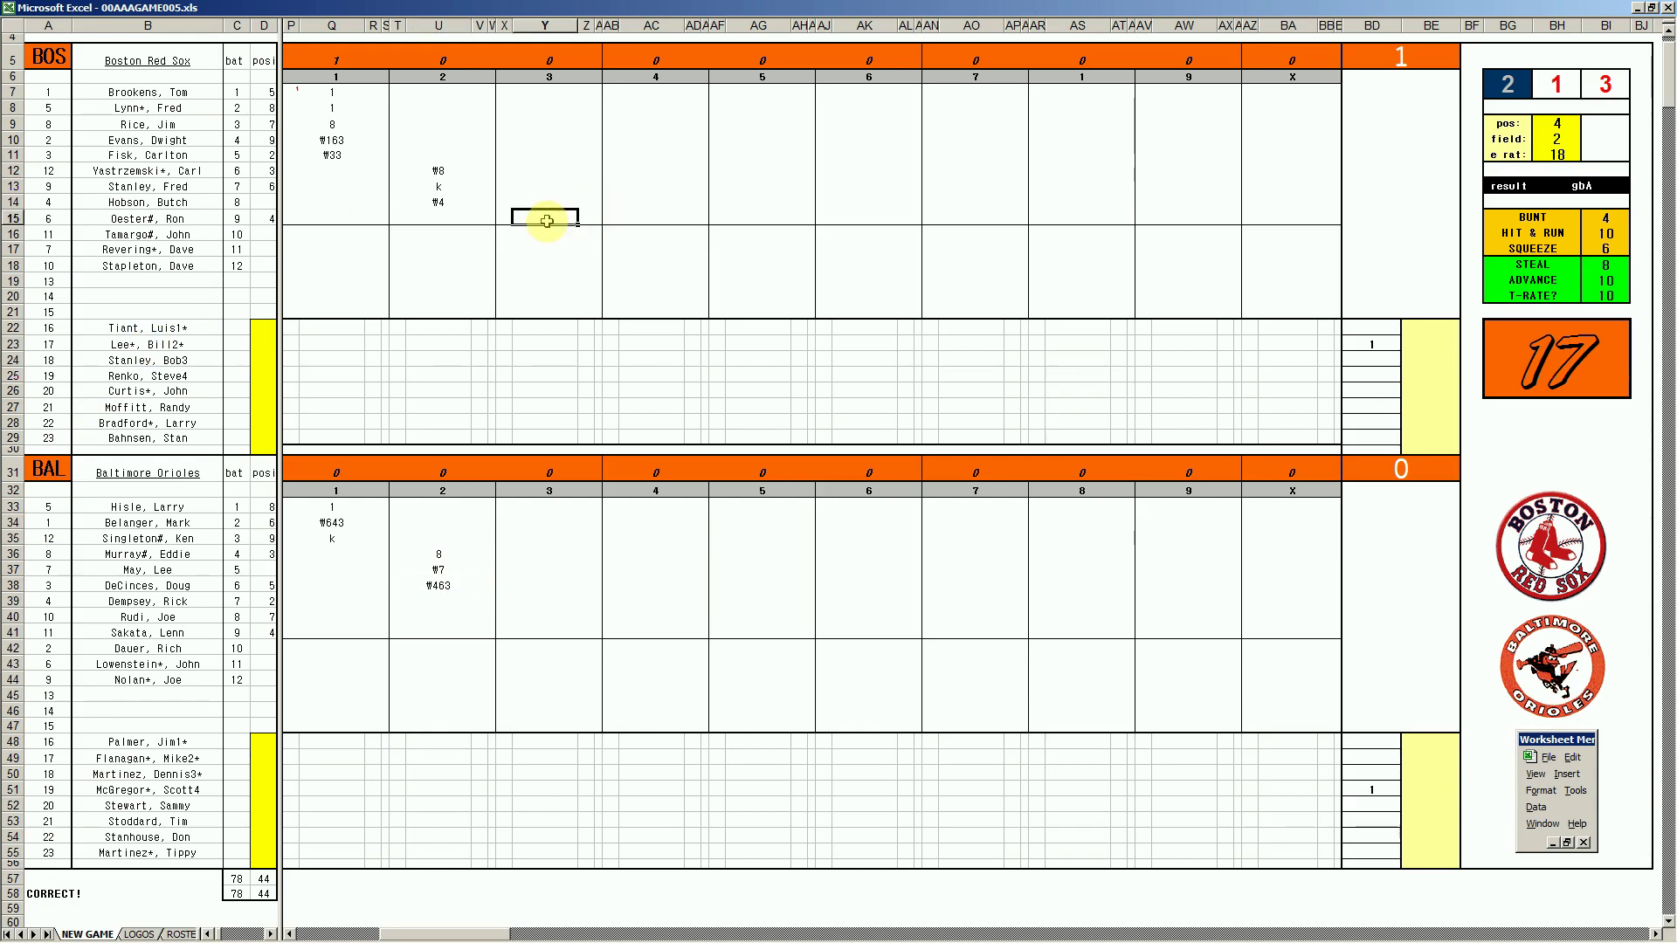
key("F9")
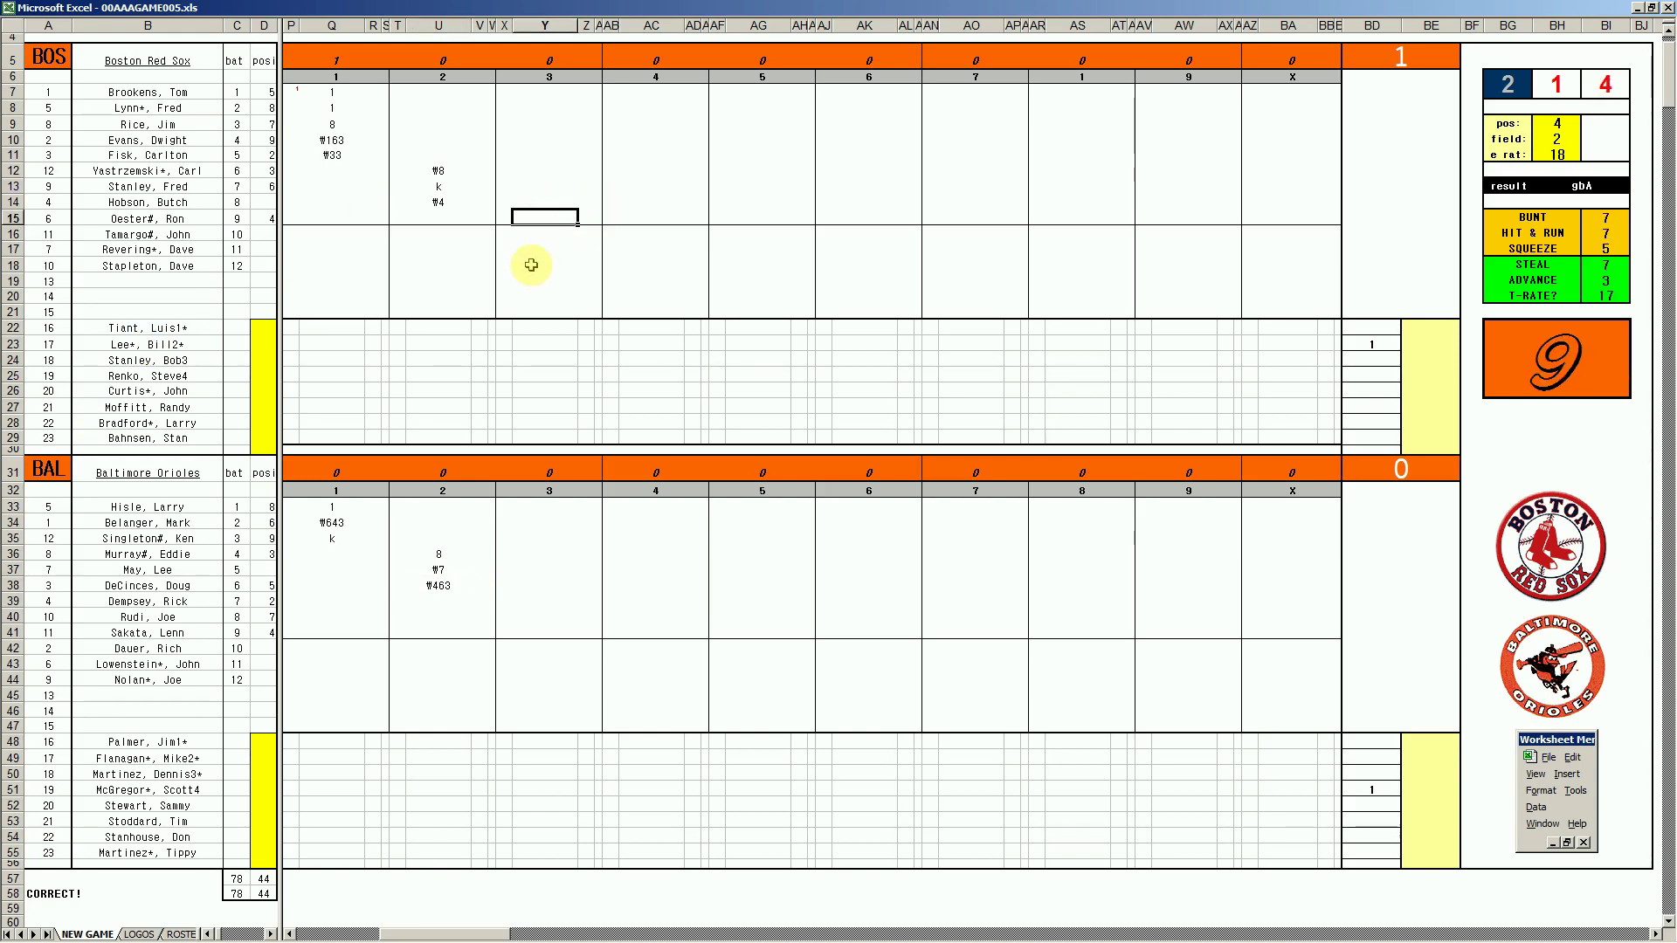
type("#53")
key("Return")
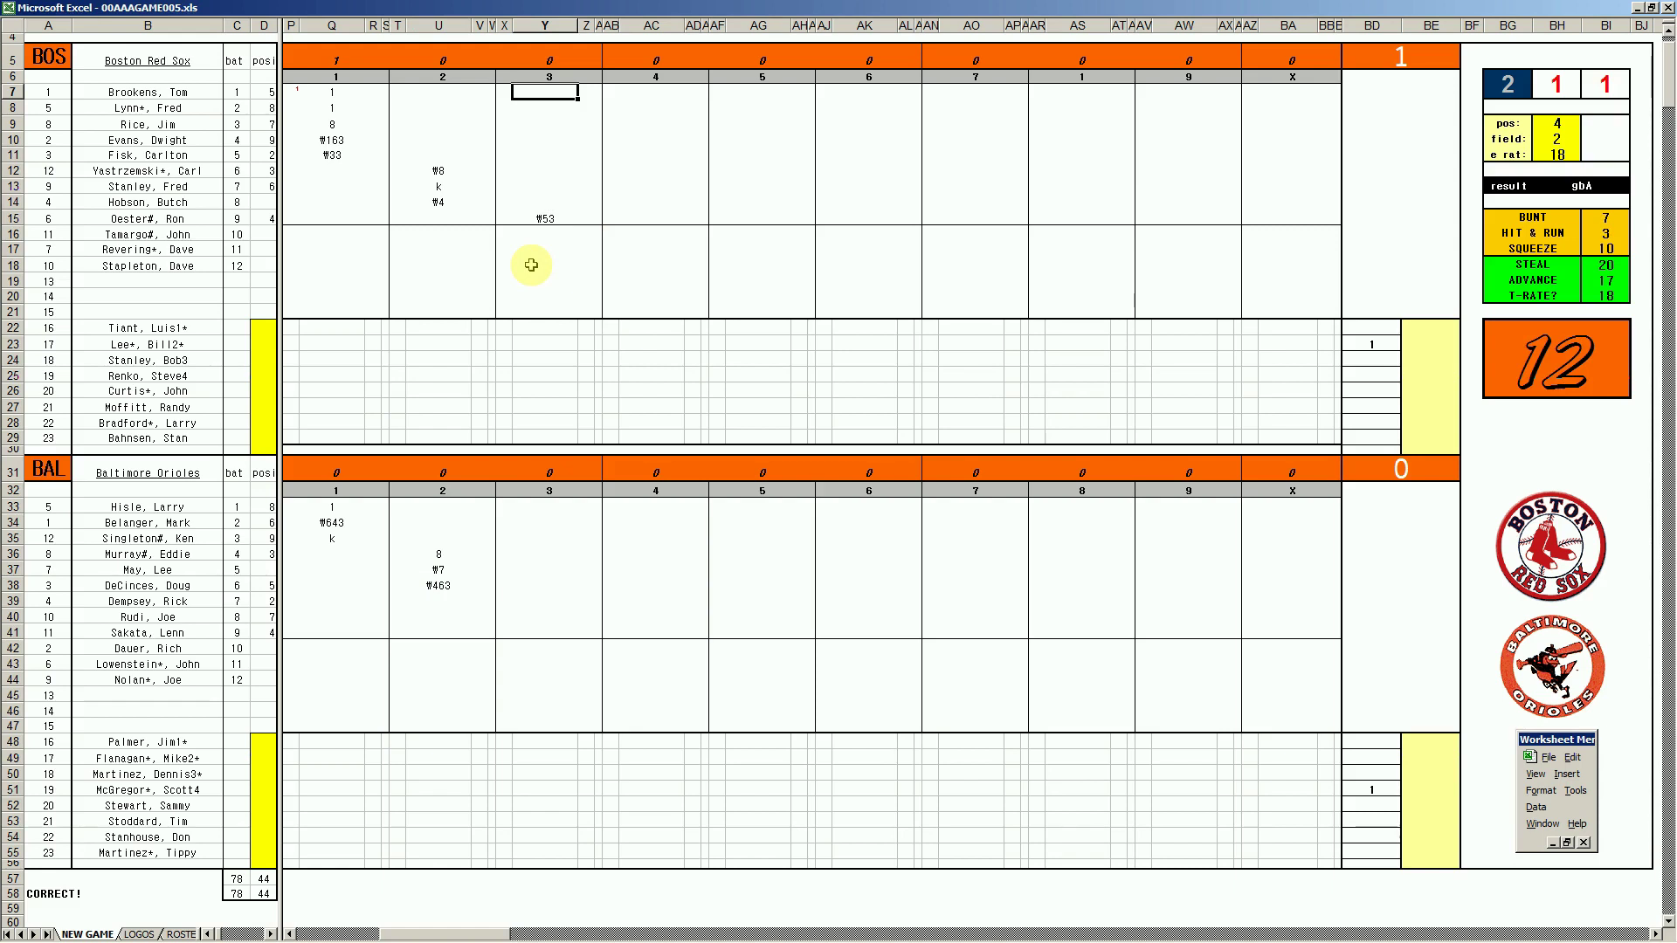
type("#53")
key("Return")
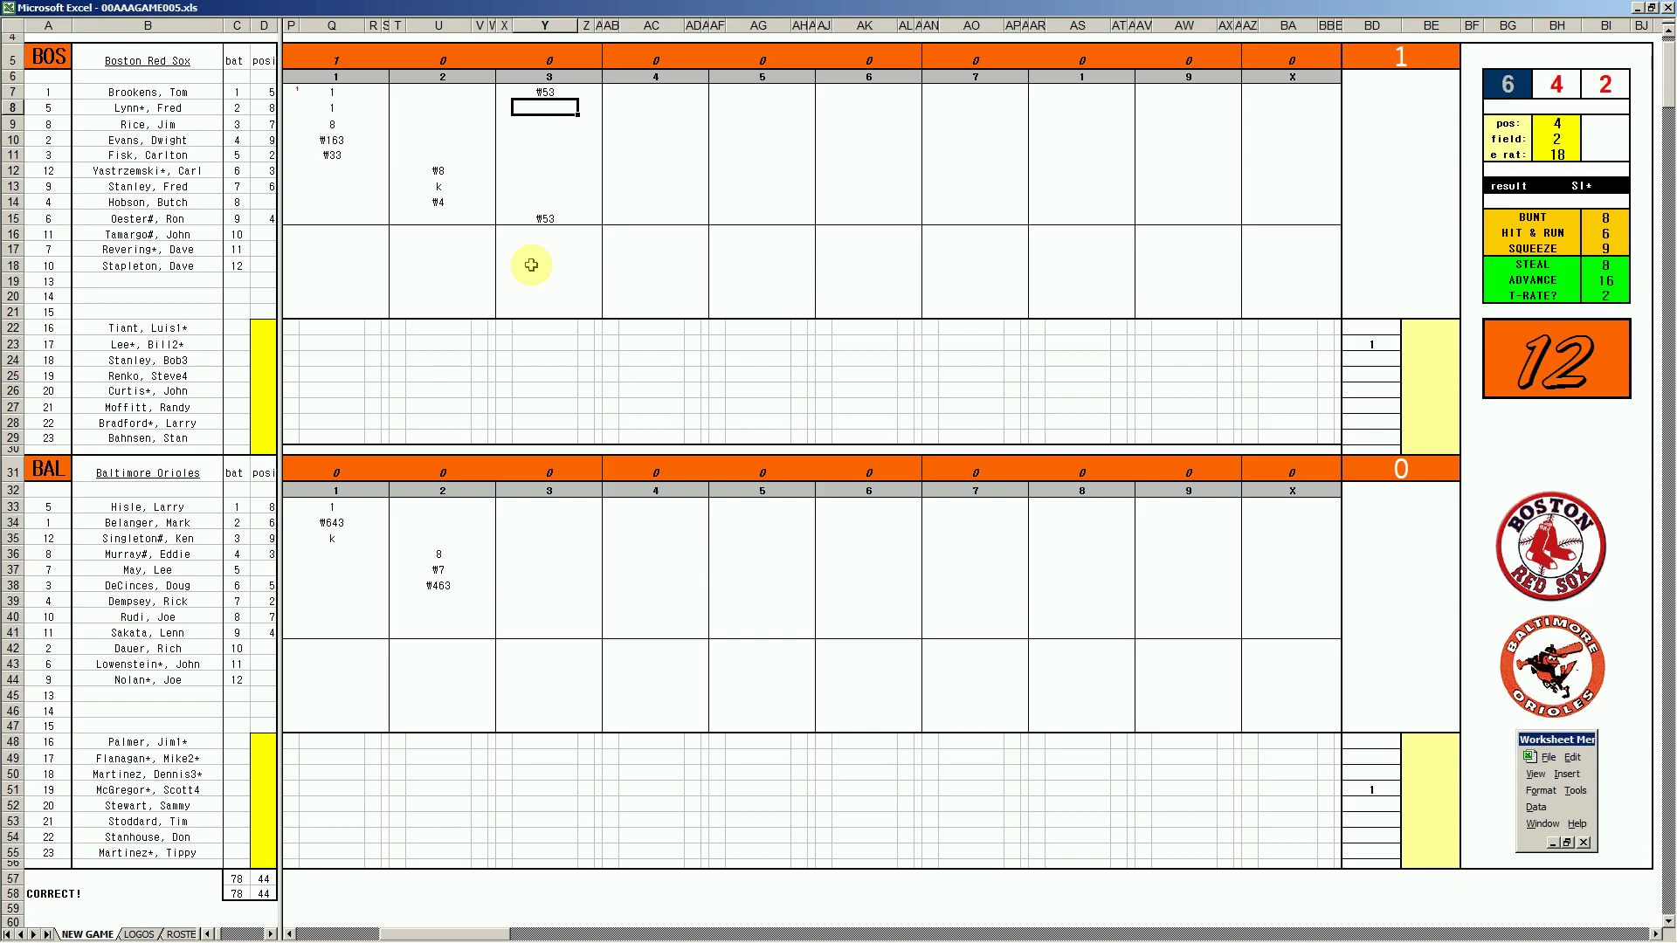
type("#9")
- In Baltimore's inning 3, enter ₩8, ₩4 and 8 for batters seven to nine and ₩7 for the leadoff batter
left_click(523, 599)
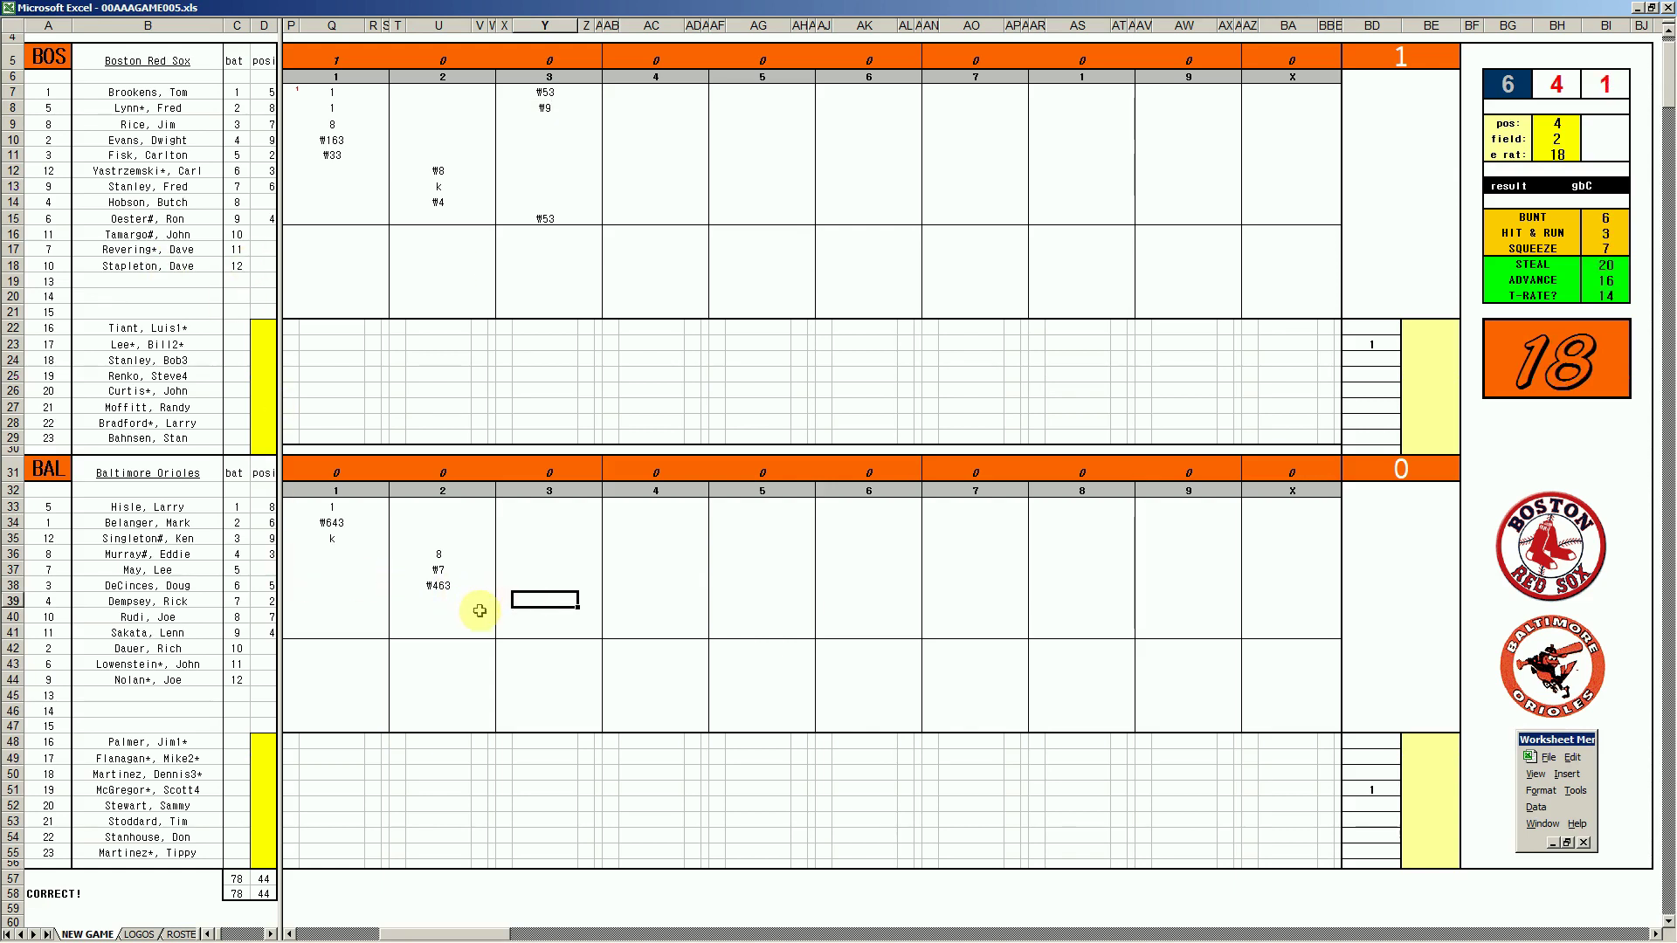
type("#8")
key("Return")
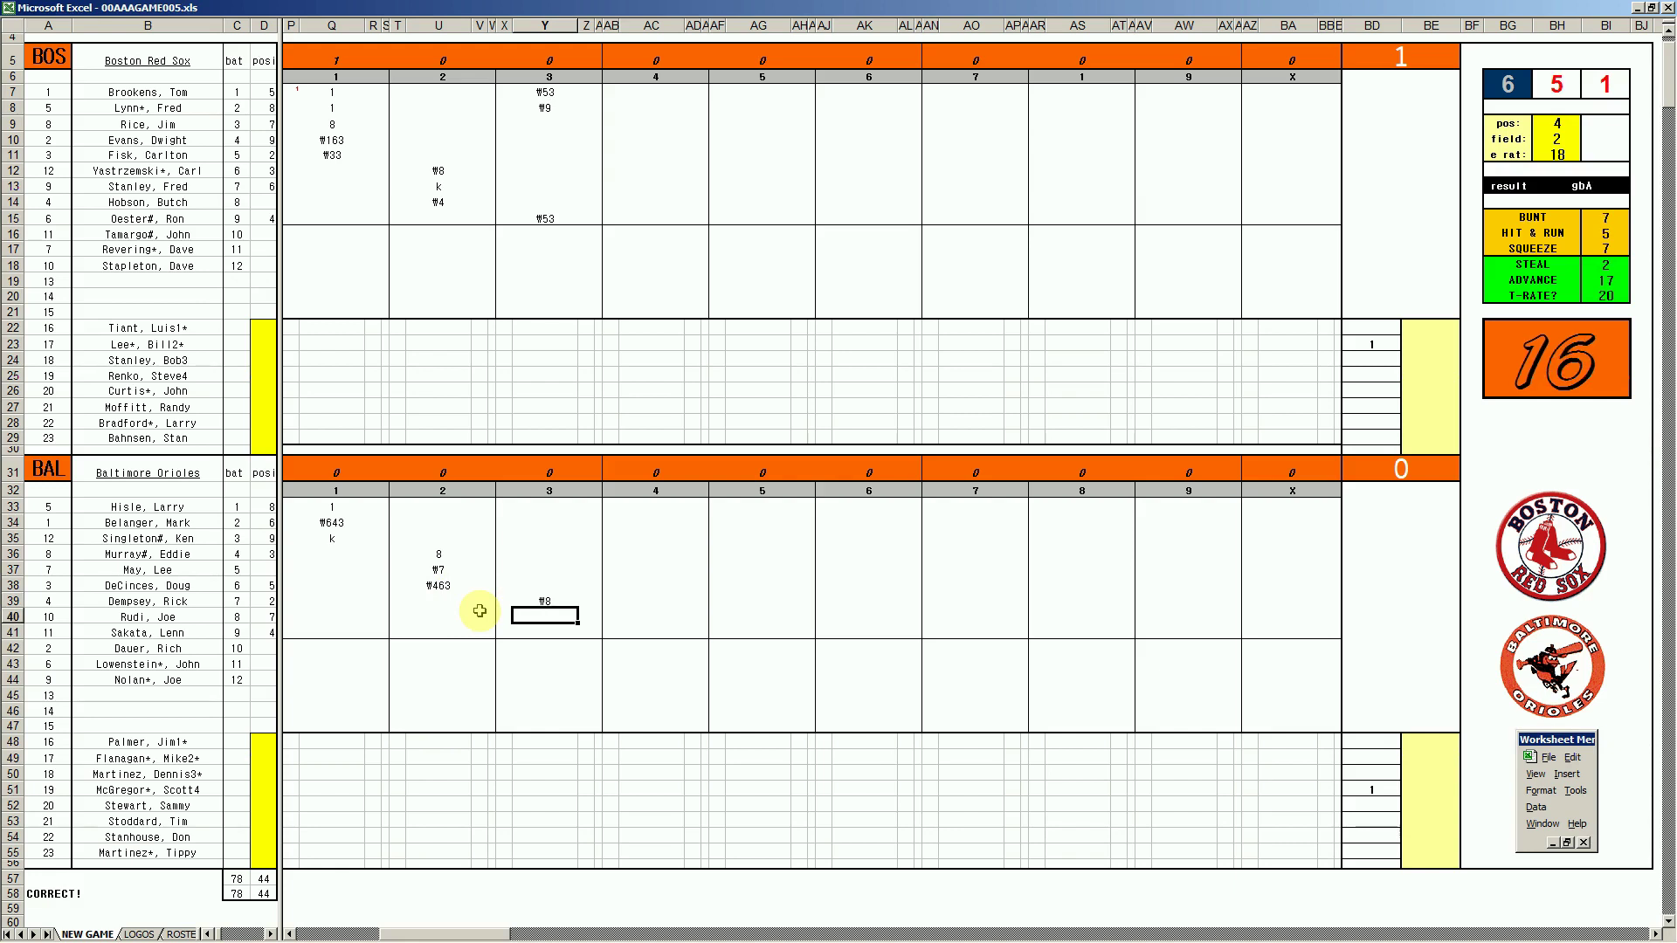
type("#4")
key("Return")
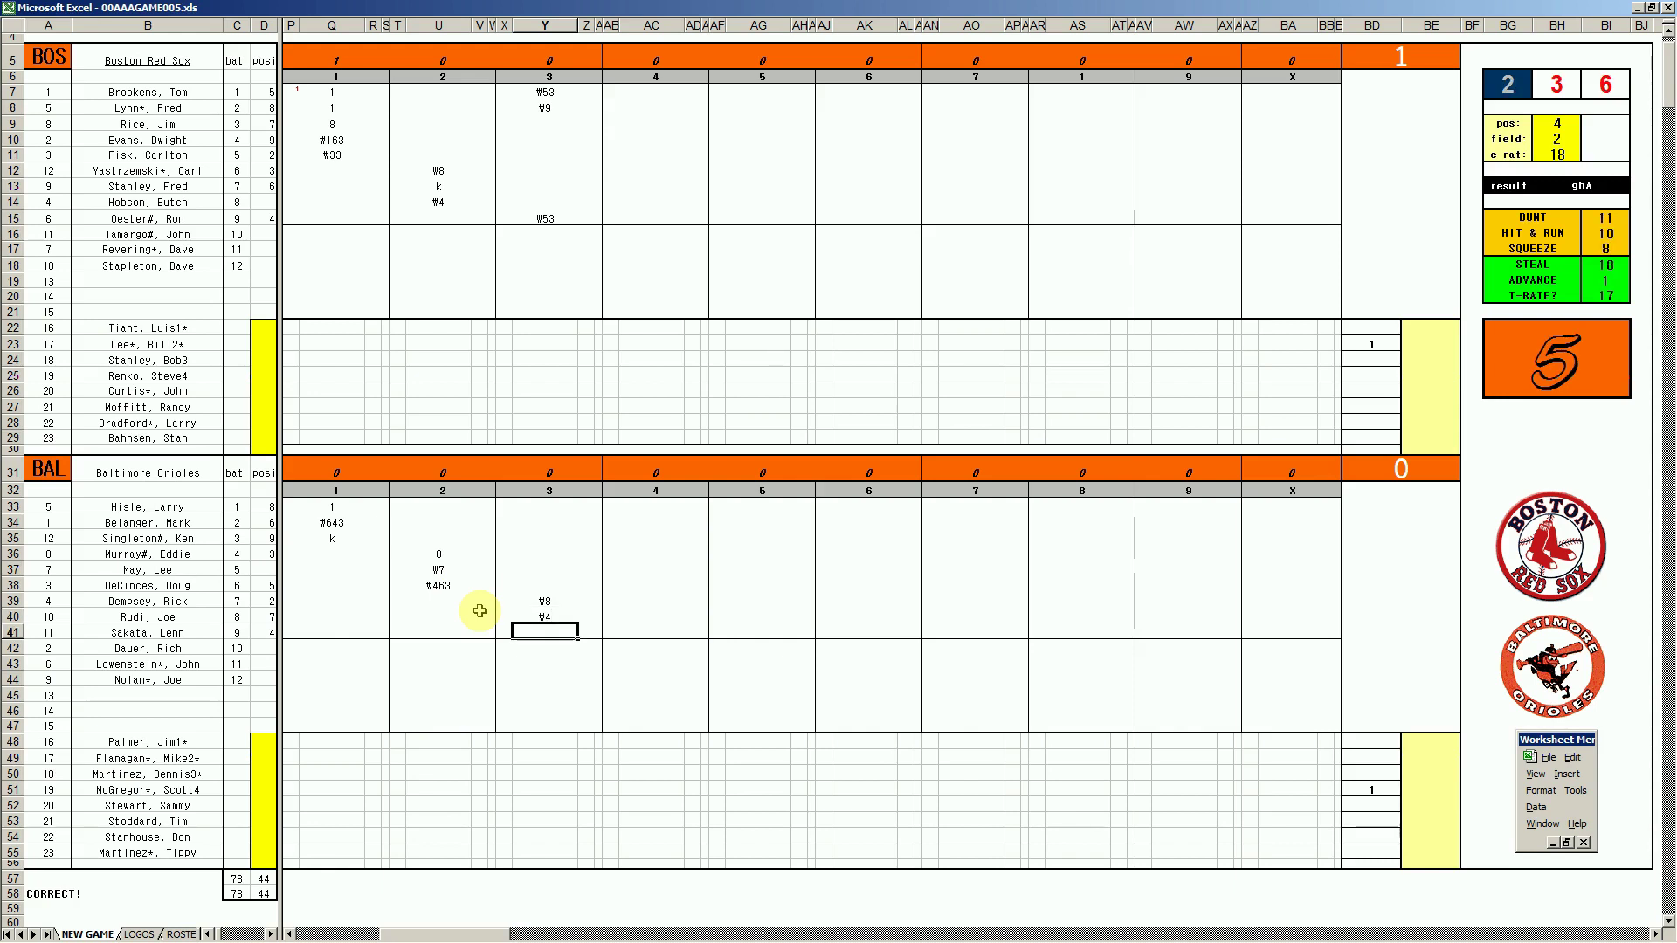
type("8")
left_click(550, 508)
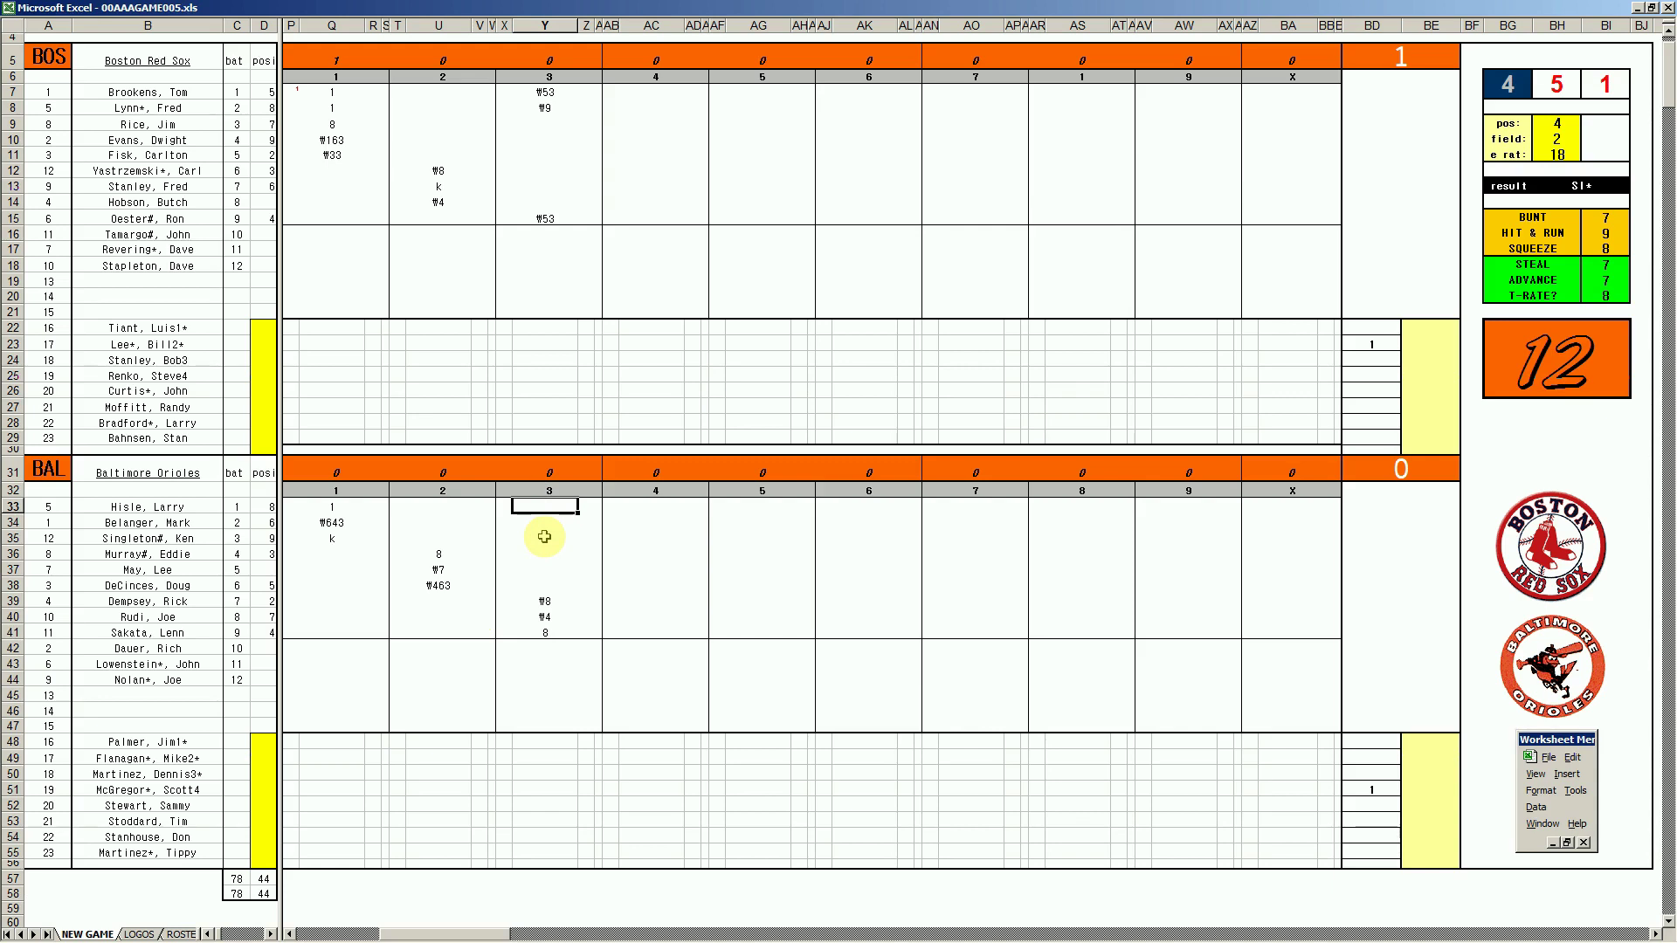
type("\\7")
- In Boston's inning 4, enter 4 with a ' mark on both sides for the third and fourth batters
left_click(642, 111)
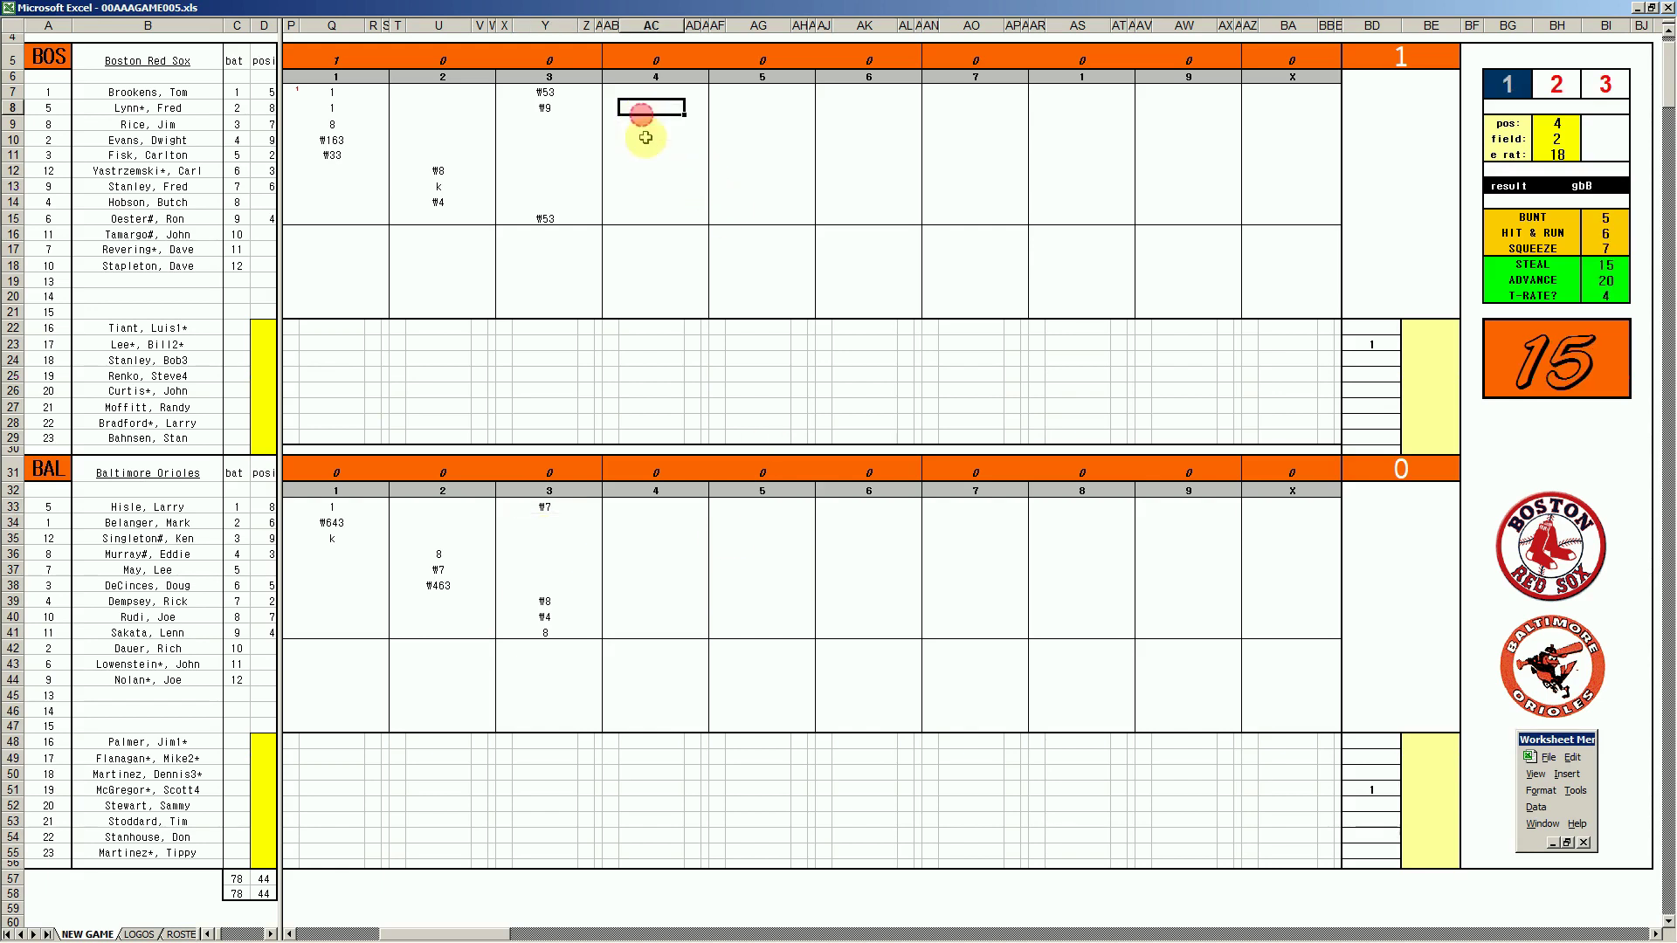
key("Return")
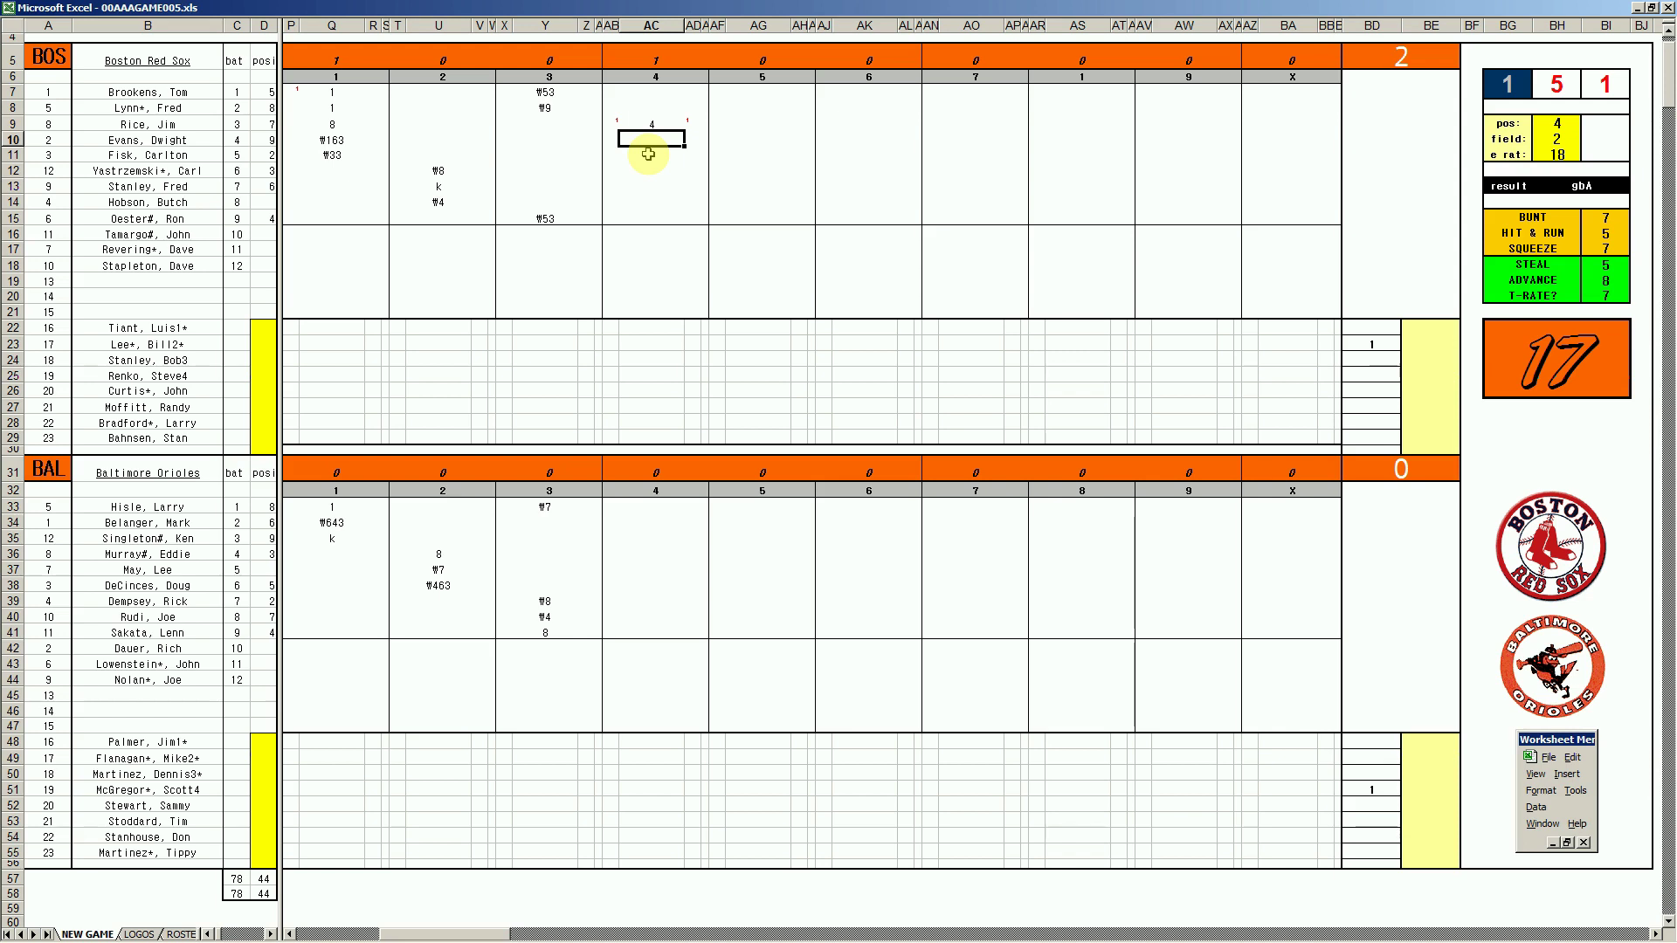
type("4")
key("Right")
key("Left")
key("Left")
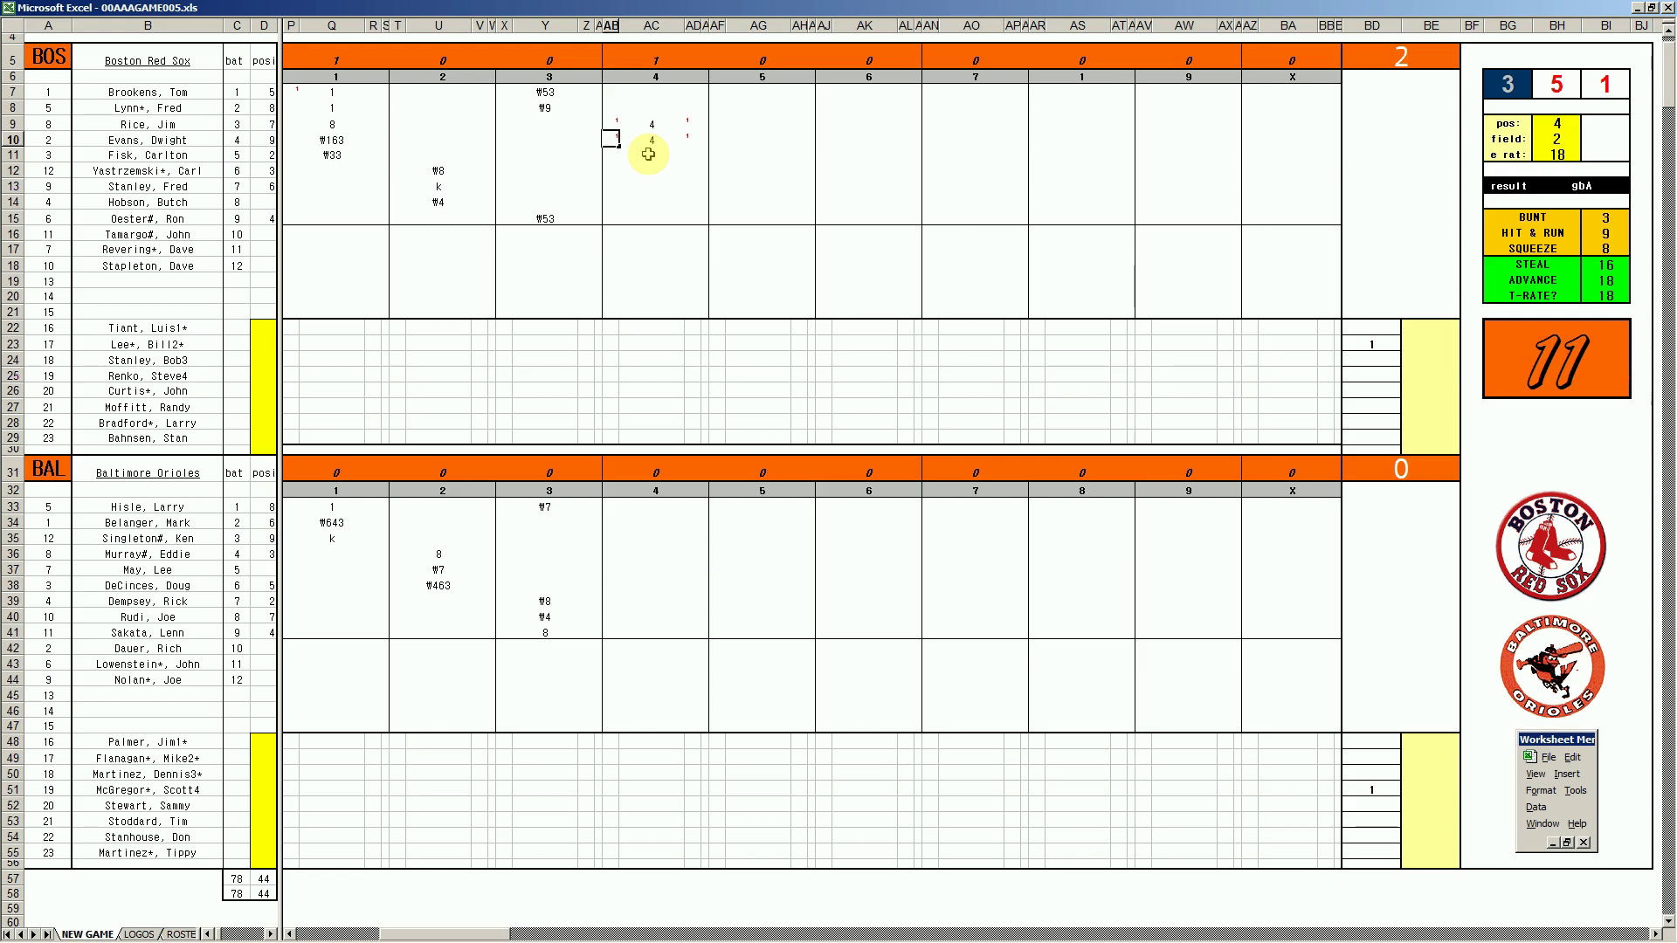
- Enter ₩66, ₩13 and ₩7 for Boston's fifth, sixth and seventh batters in inning 4
left_click(648, 154)
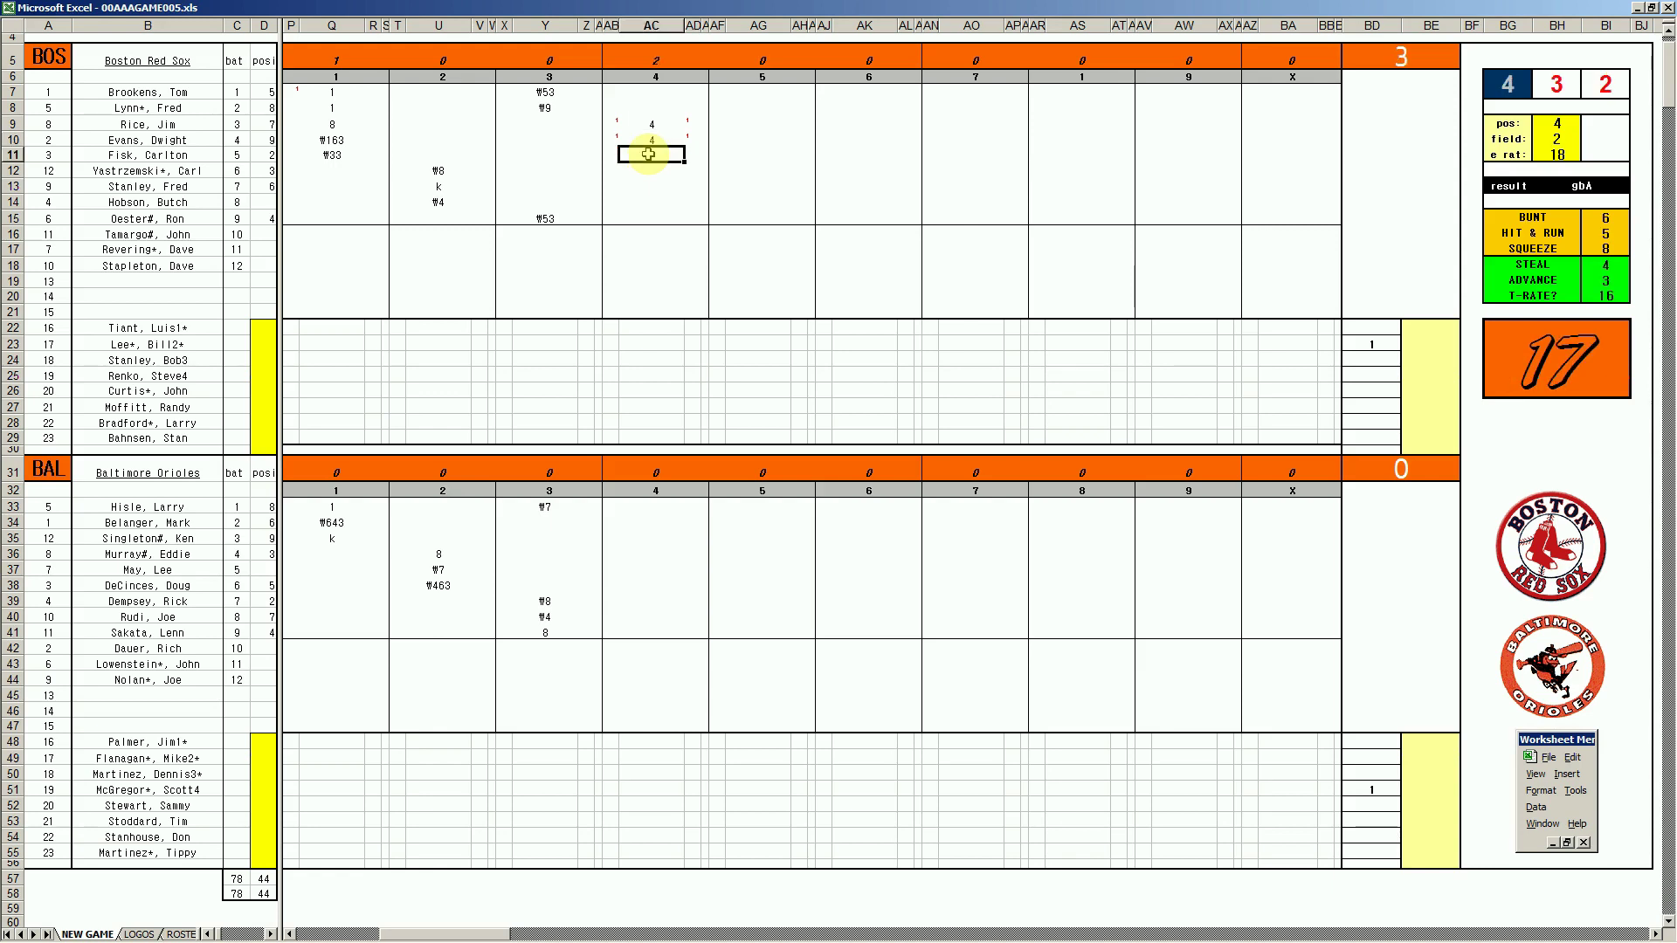
type("6")
key("Return")
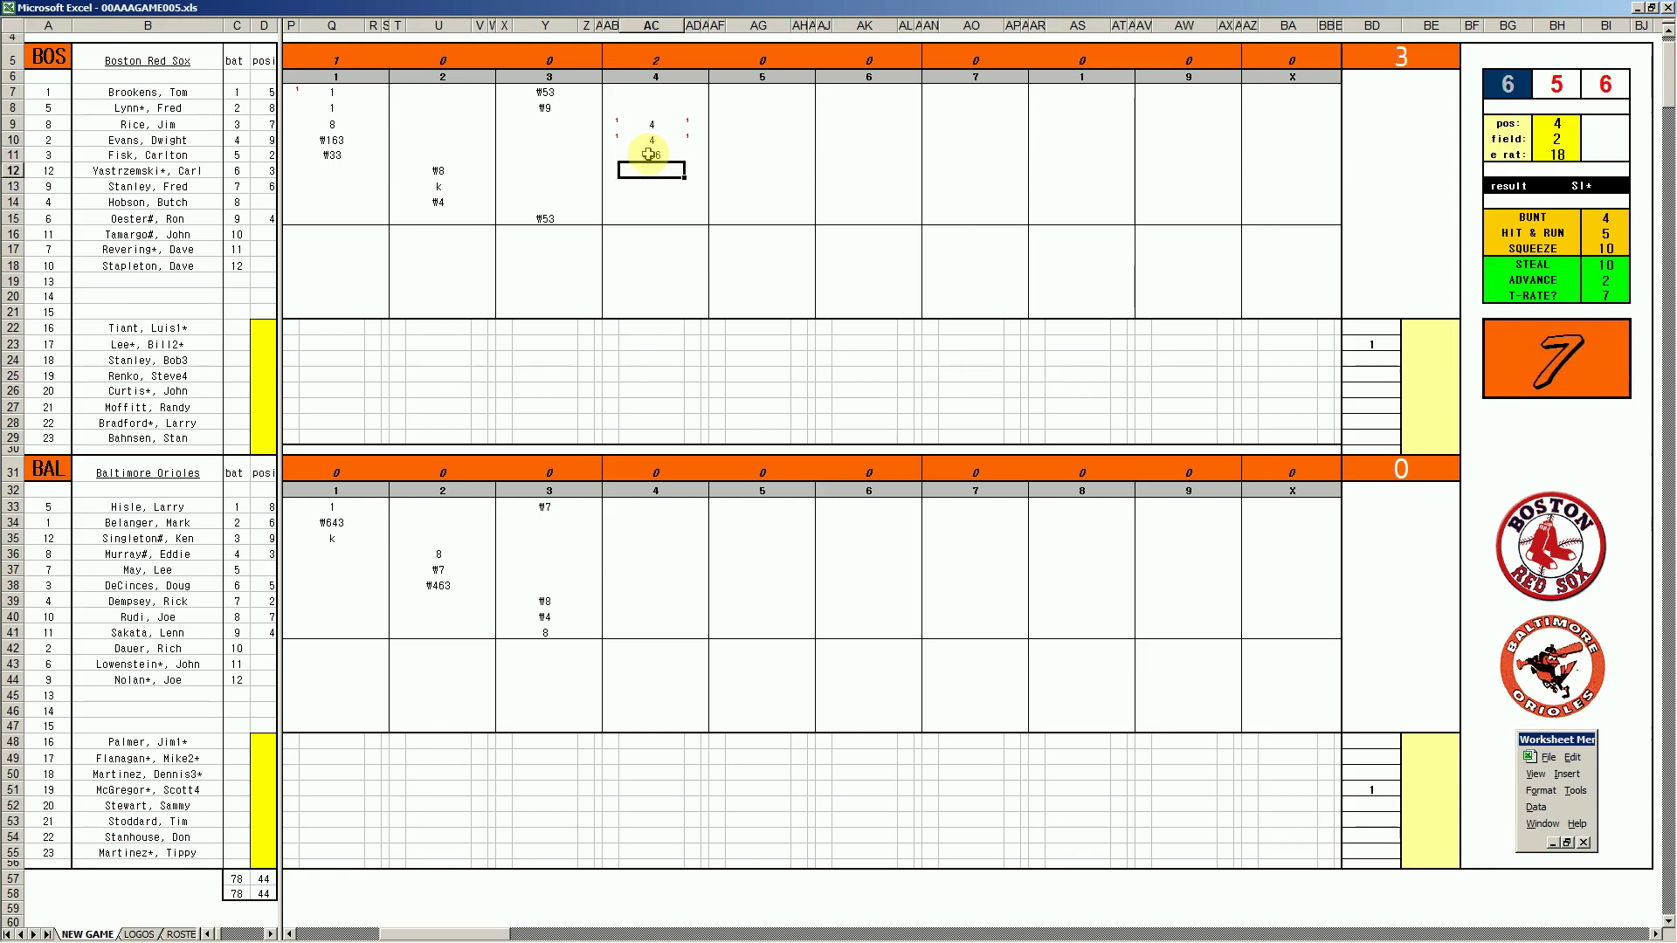
type("#13")
key("Return")
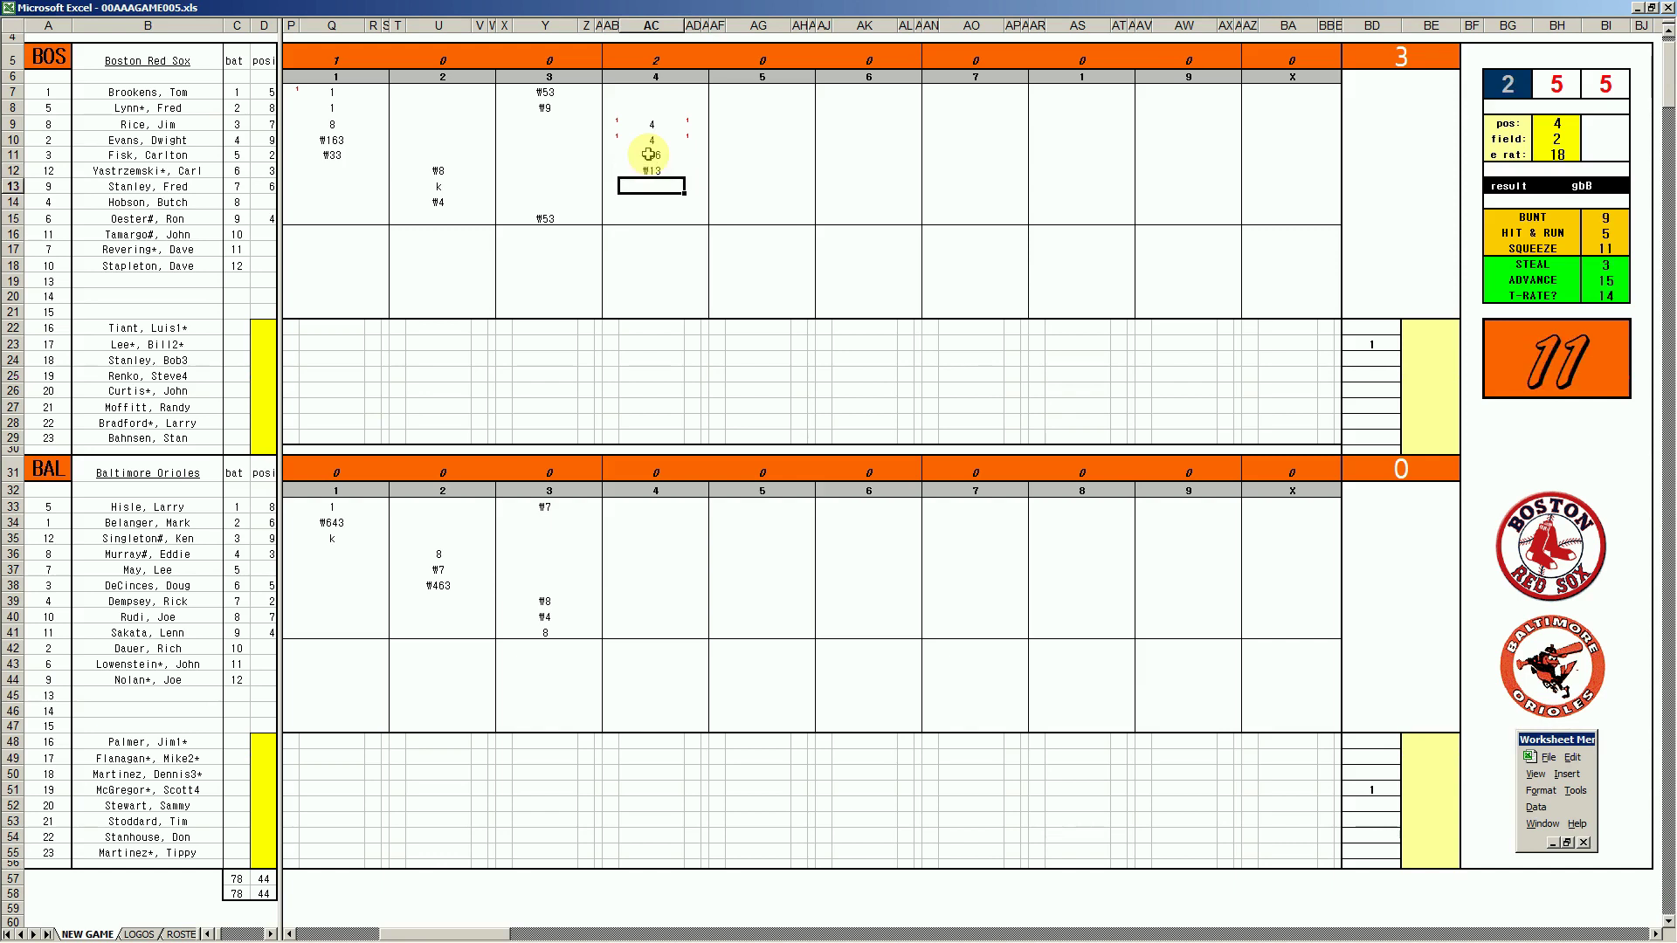
type("#7")
- In Baltimore's inning 4, enter ₩63 for the second batter and 4 with a ' mark on both sides for the third
left_click(646, 518)
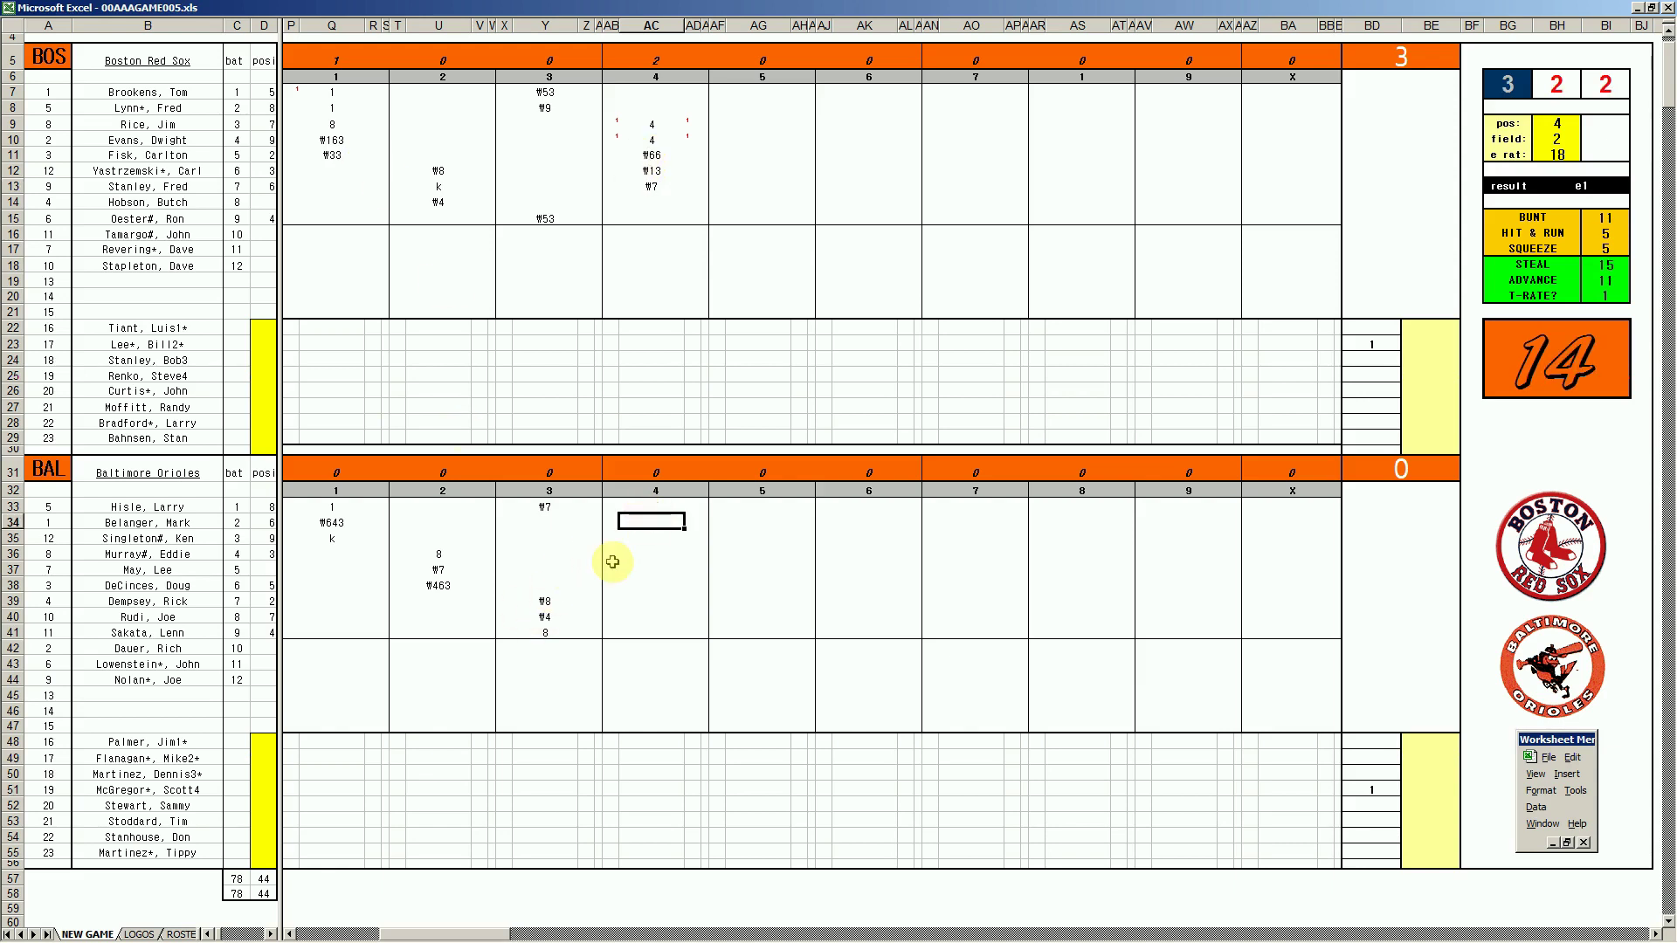
type("#63")
key("Return")
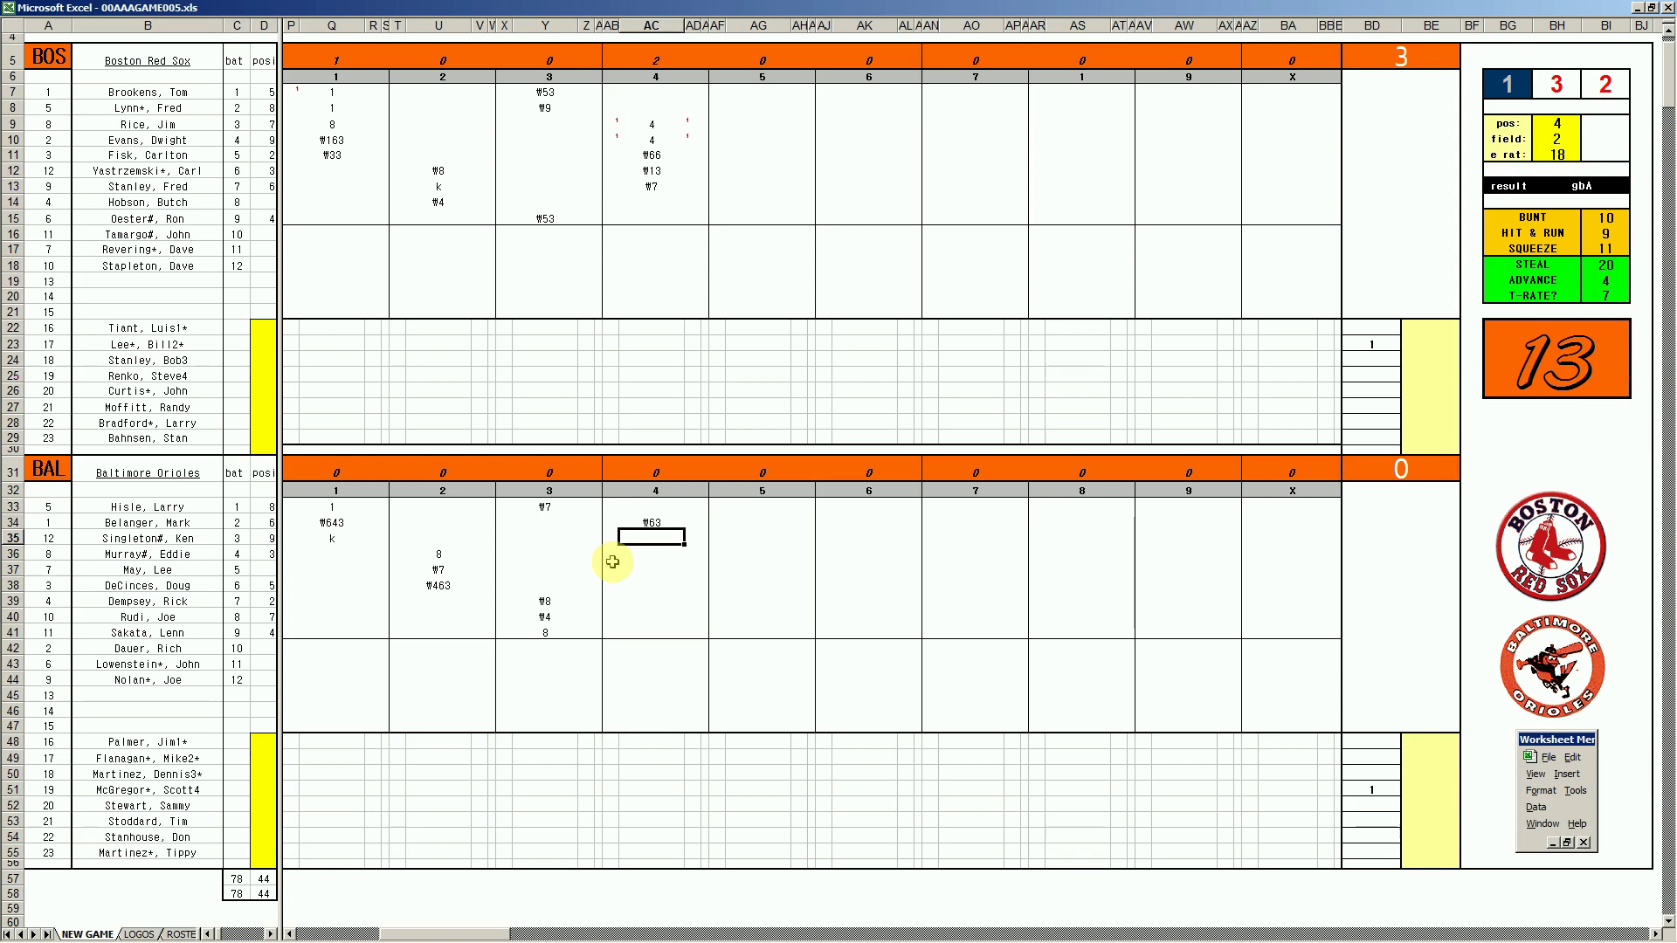
type("4")
key("Left")
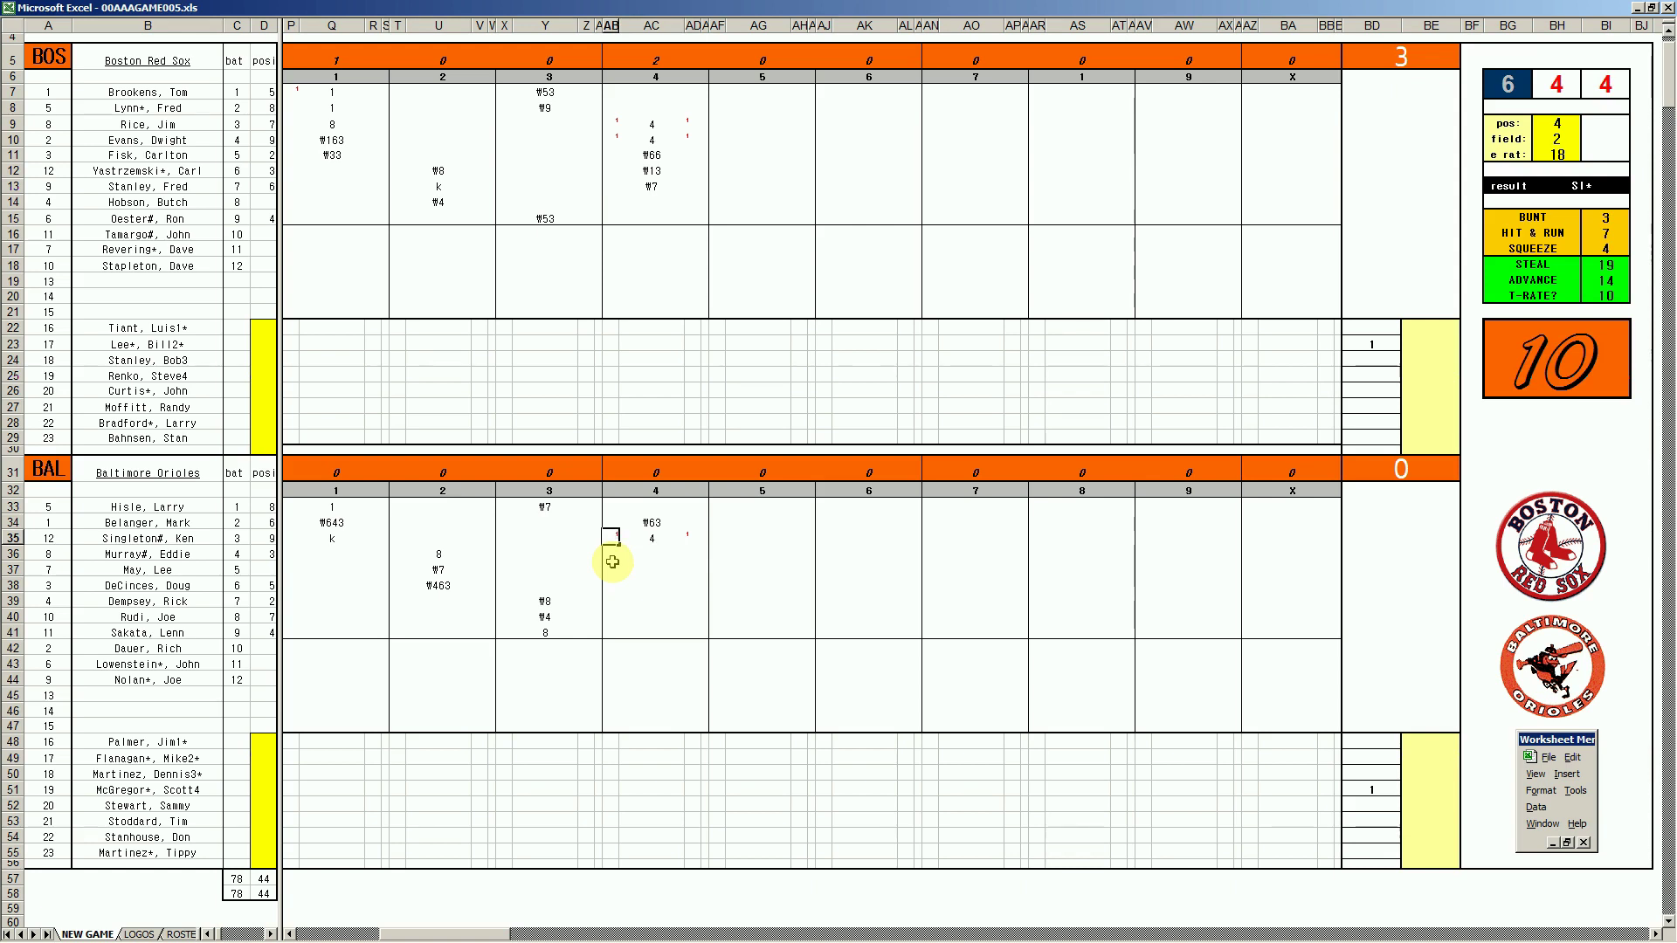
key("Down")
key("Right")
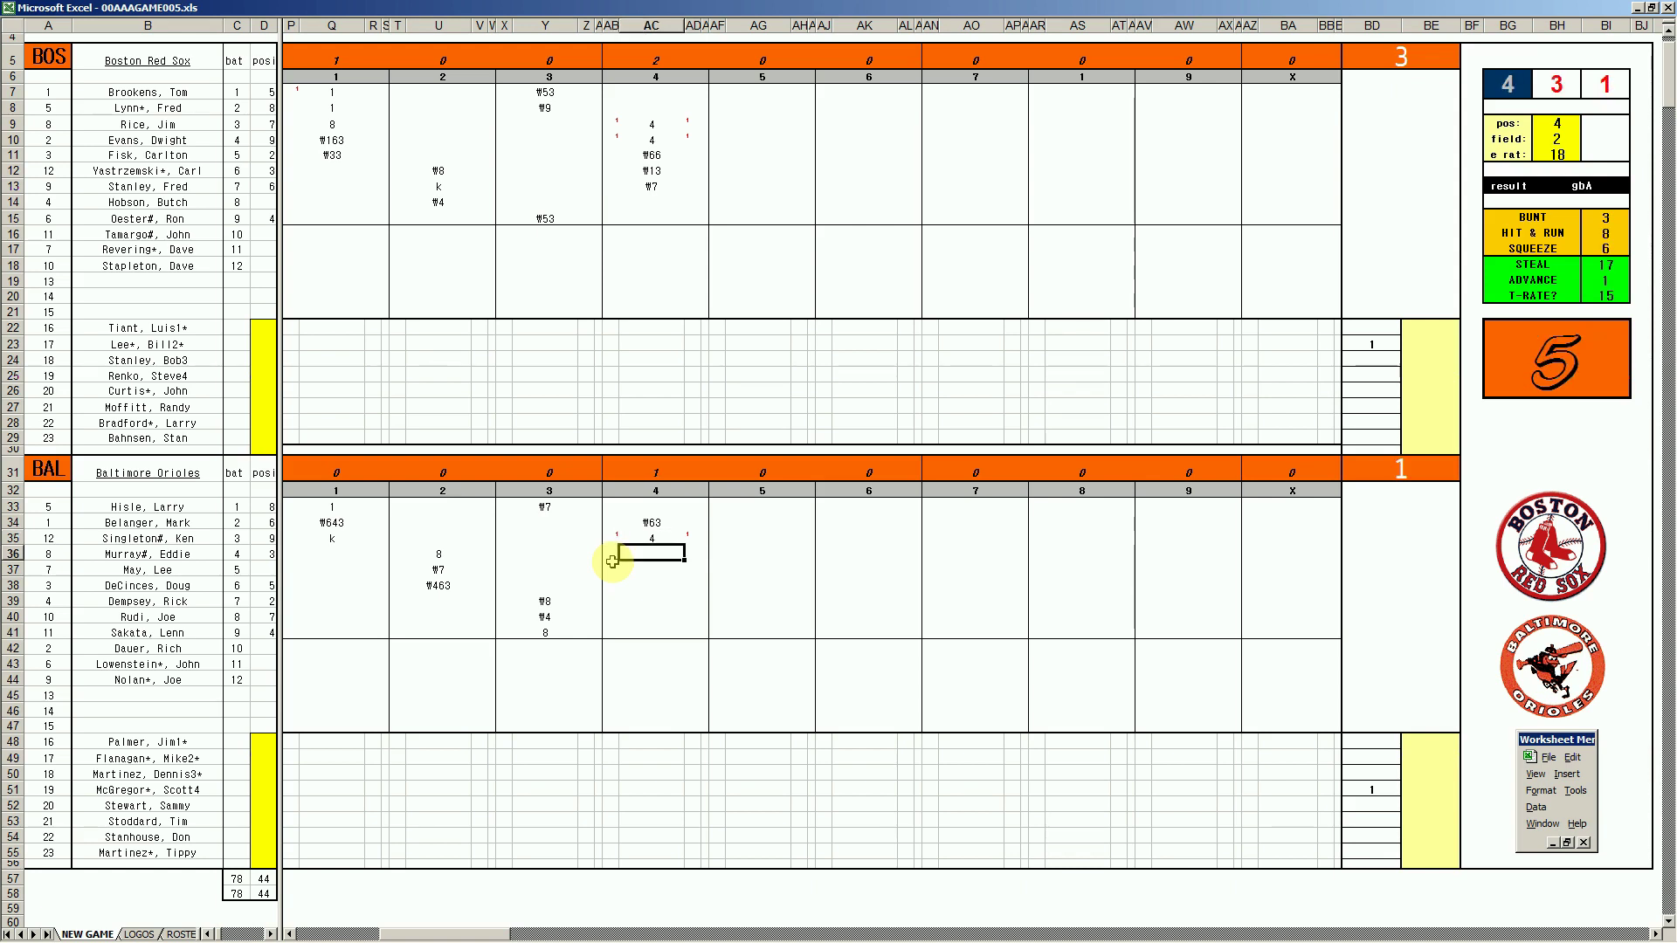
- Set the fielding lookup to position 8, field 1 and error rating 6, and enter ₩8 for Baltimore's fourth batter in inning 4
key("Tab")
type("8")
key("Return")
type("1")
key("Return")
type("6")
key("Return")
left_click(659, 550)
type("#8")
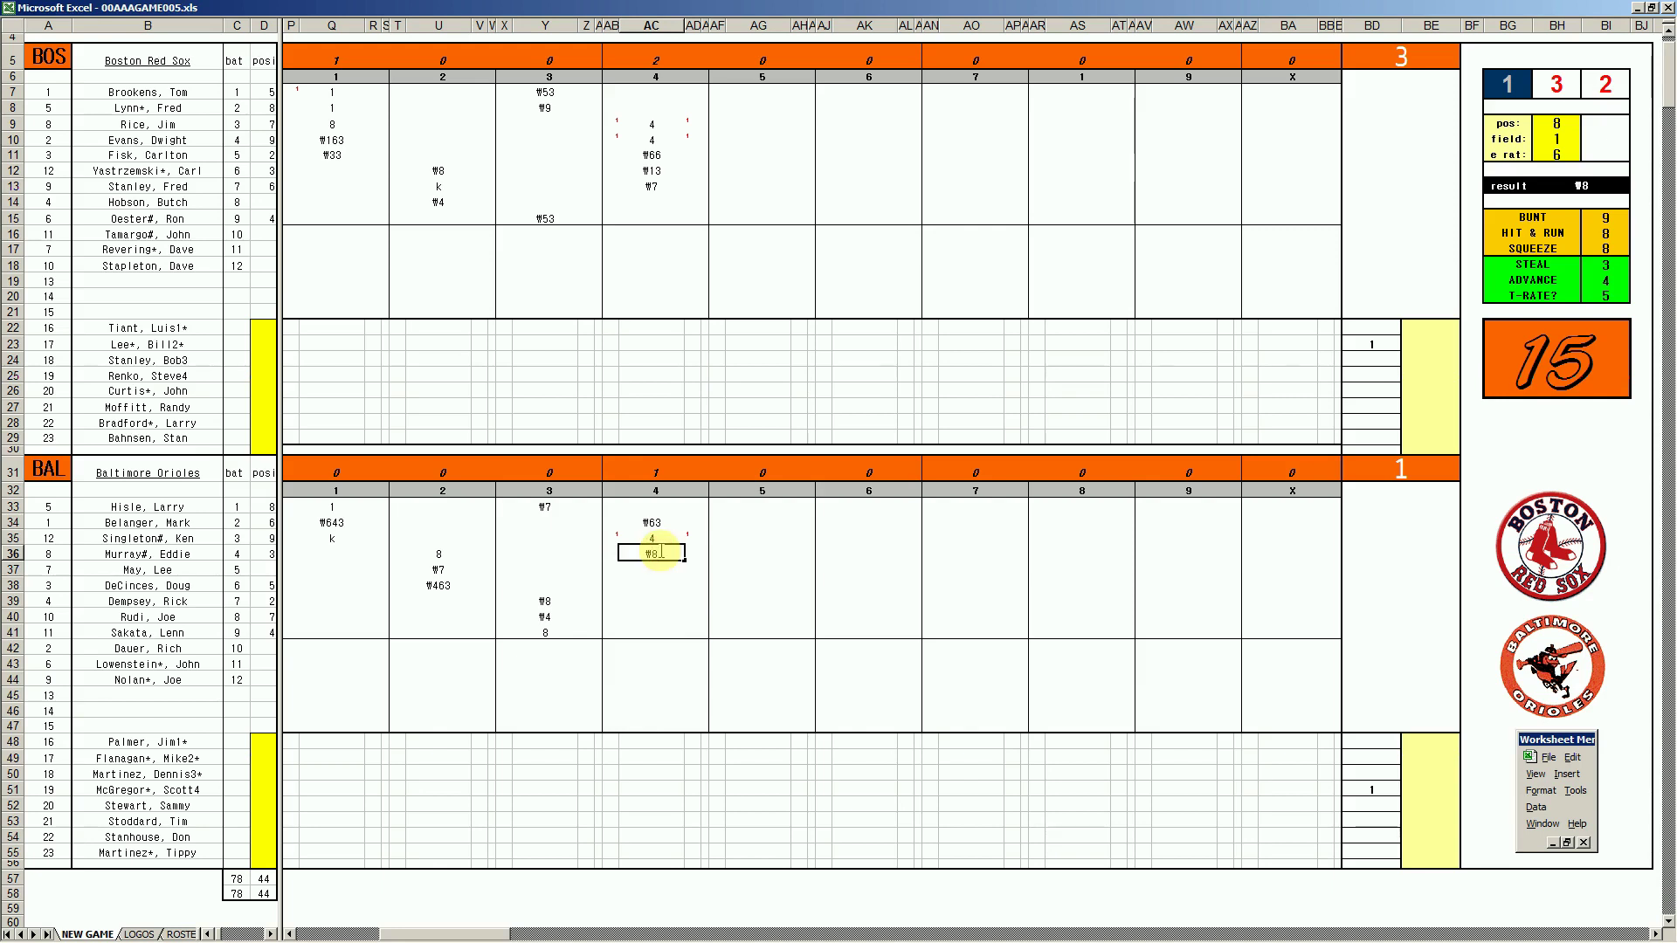
key("Return")
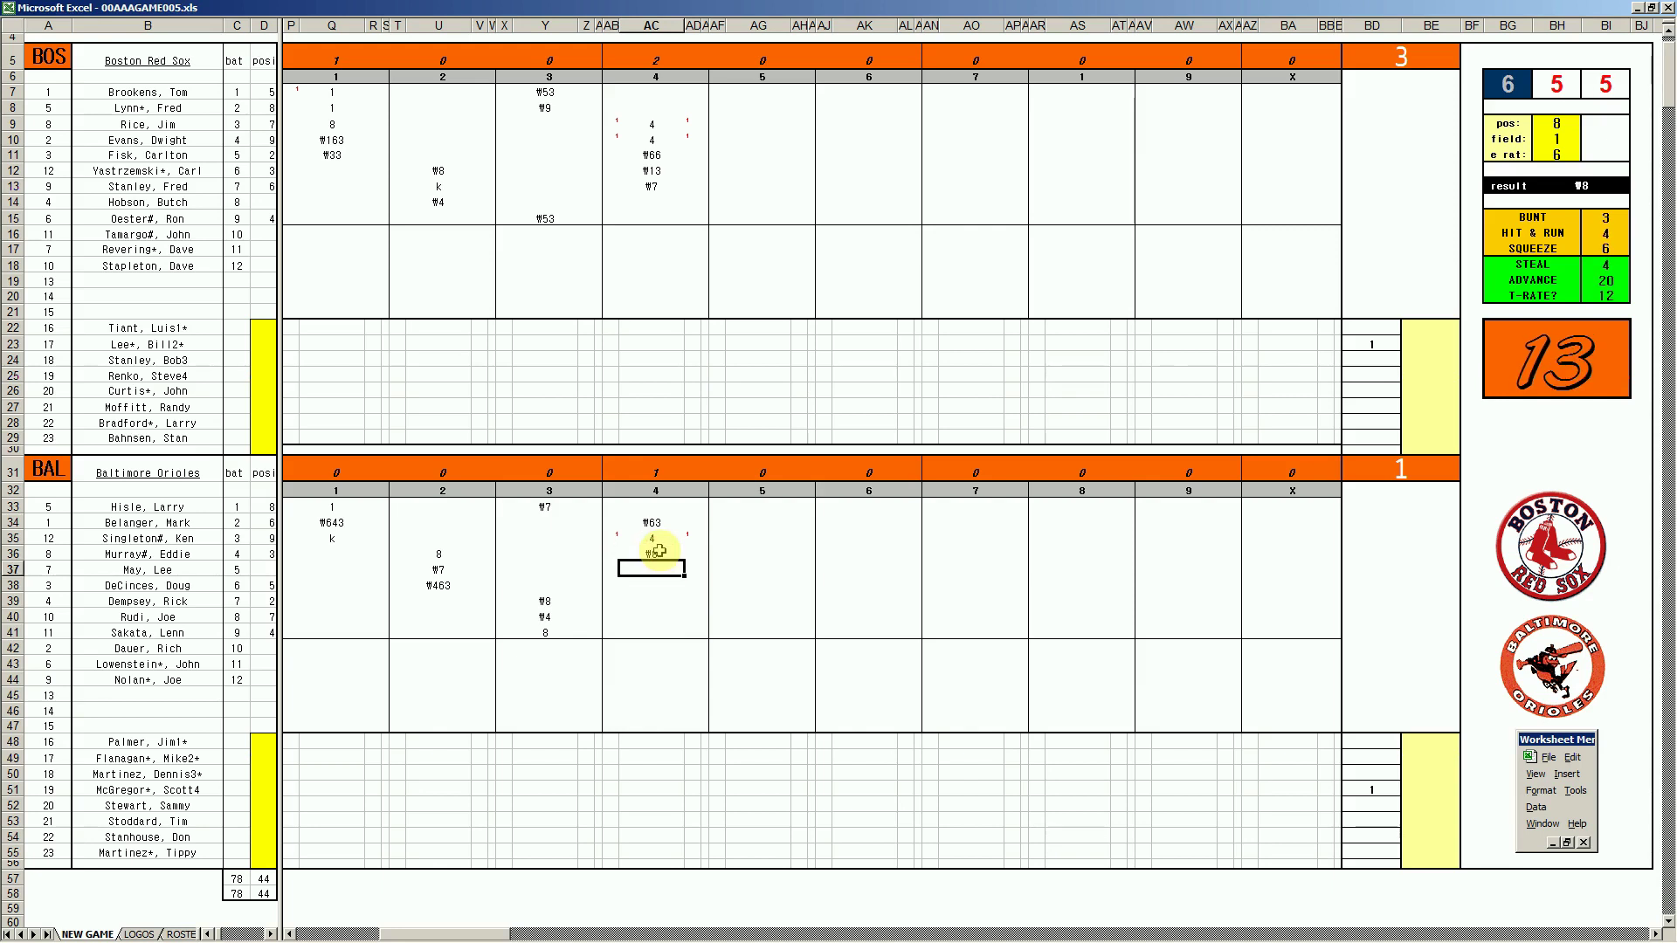
- Set the fielding lookup to position 5, field 3, error rating 34, and enter e5 and ₩64 for Baltimore's fifth and sixth batters in inning 4
type("5")
key("Return")
type("3")
key("Return")
type("34")
key("Return")
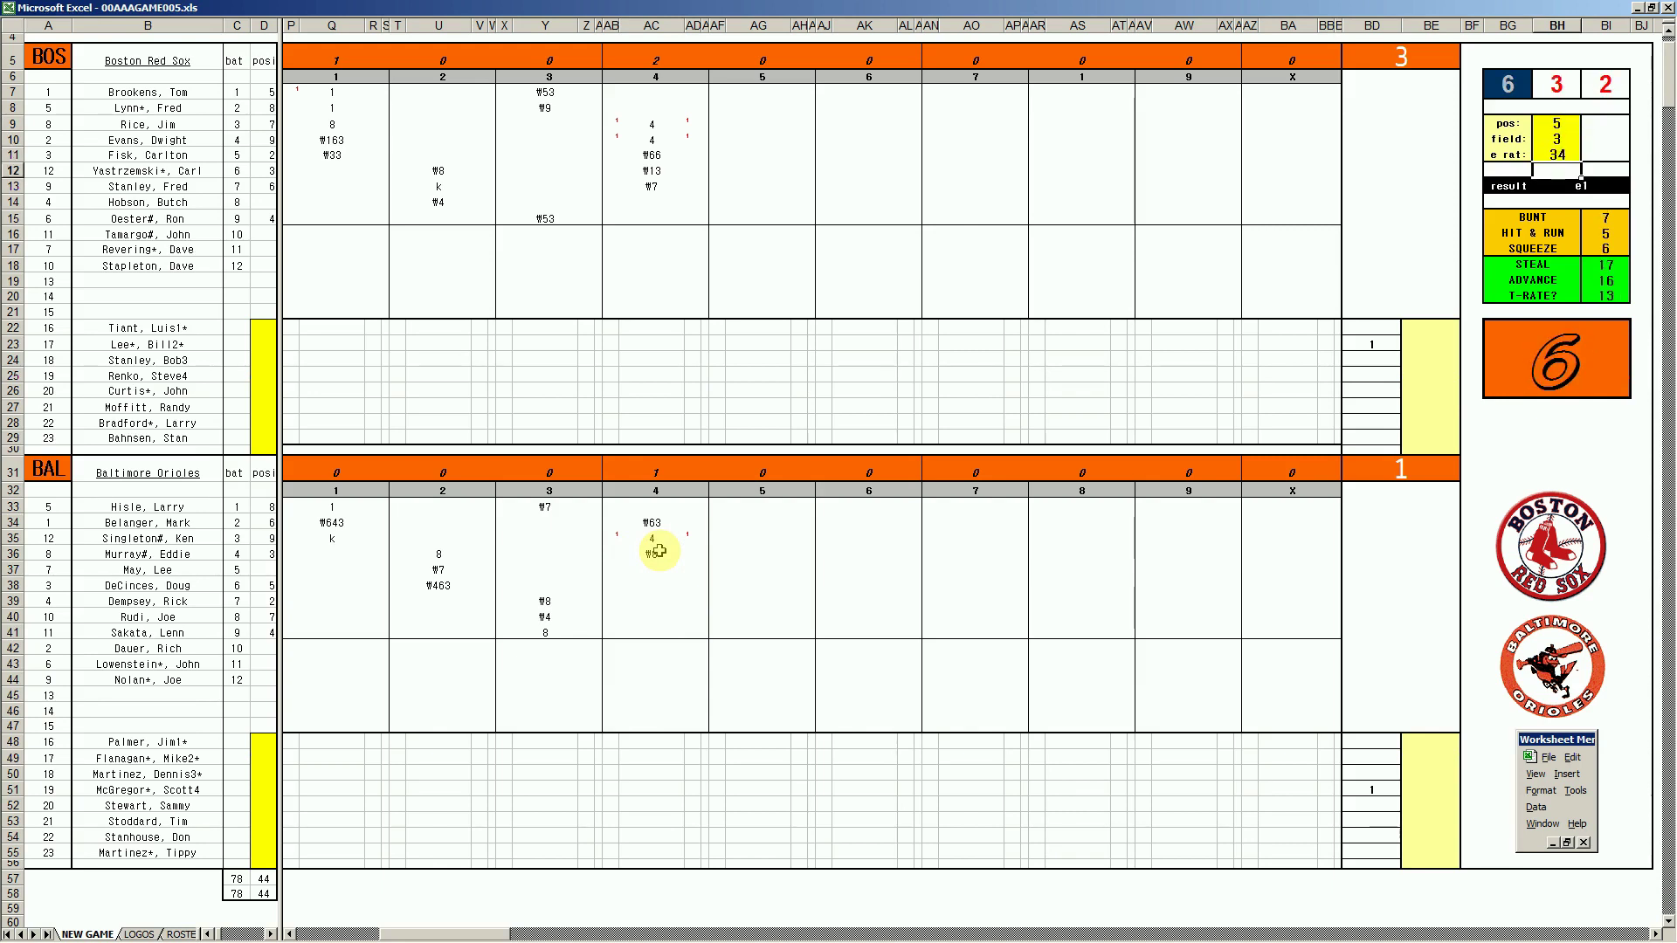
left_click(657, 569)
type("e5")
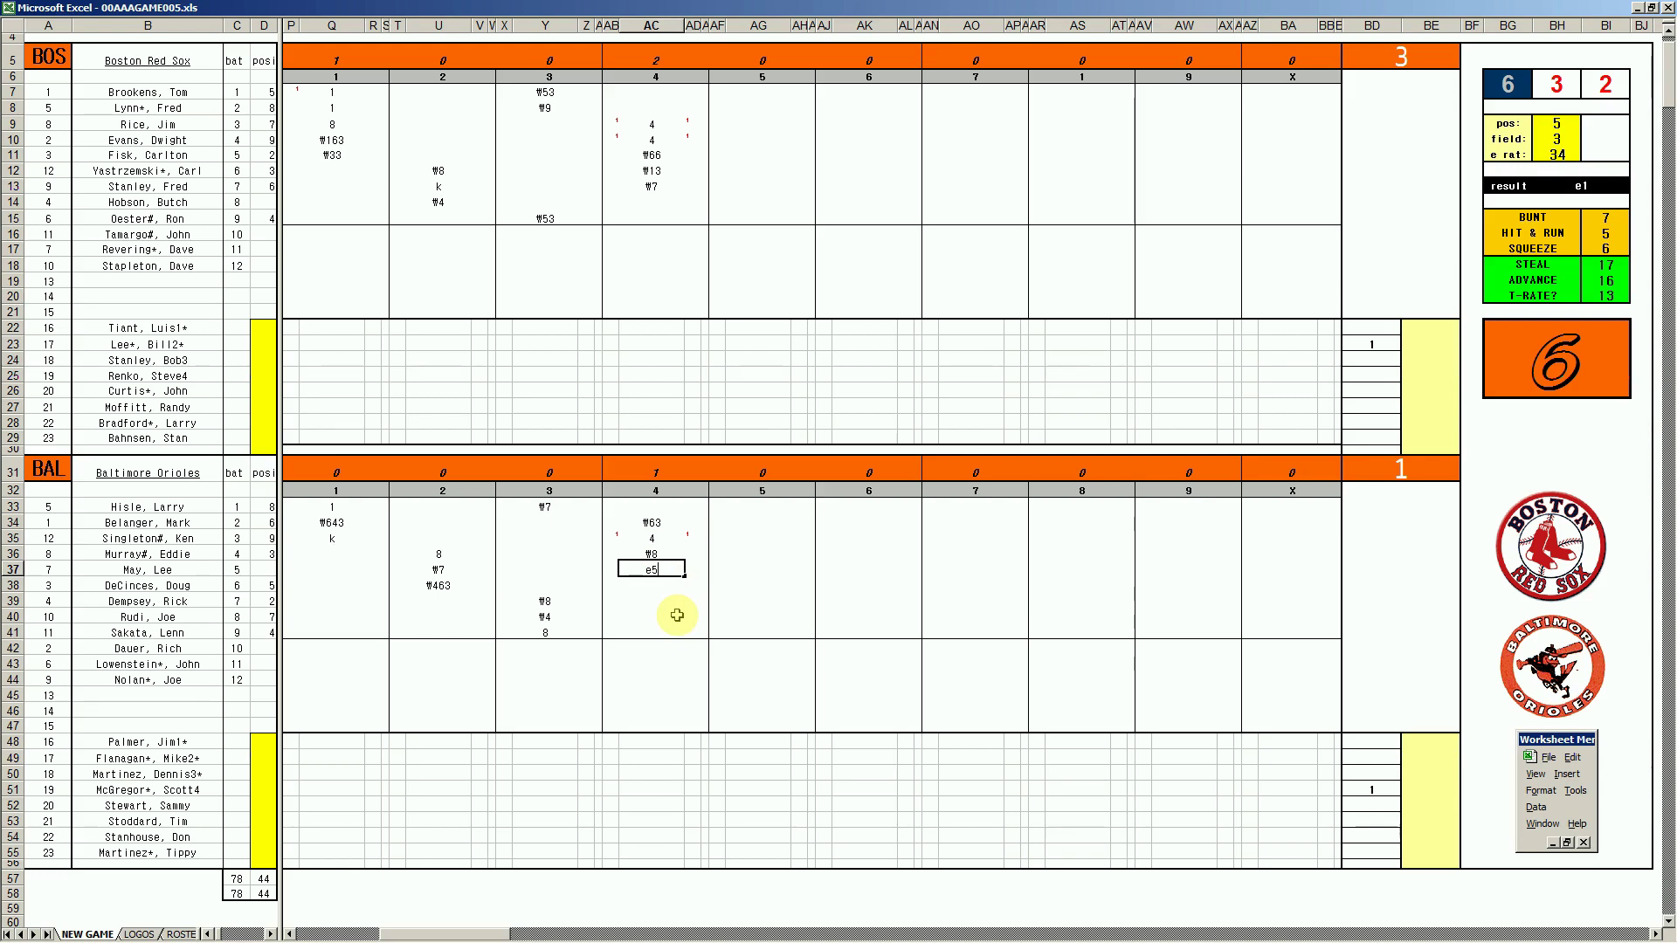
key("Return")
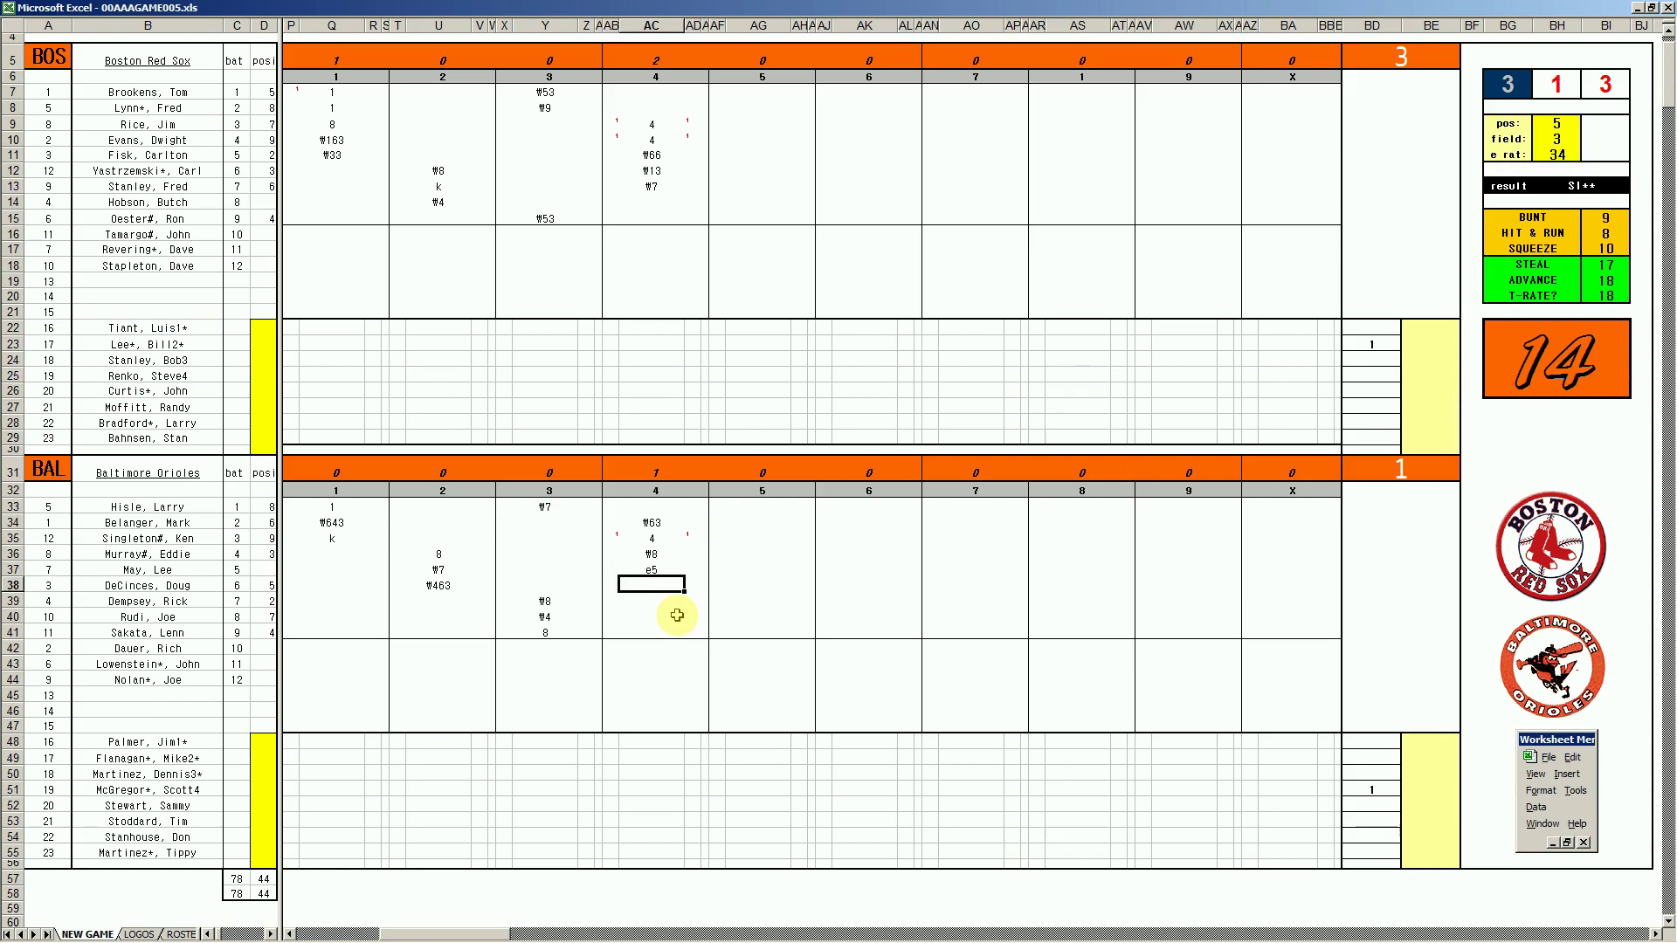
type("#64")
- In Boston's inning 5, enter k, ₩63 and k for the eighth, ninth and leadoff batters, setting the fielding lookup position to 6
left_click(751, 201)
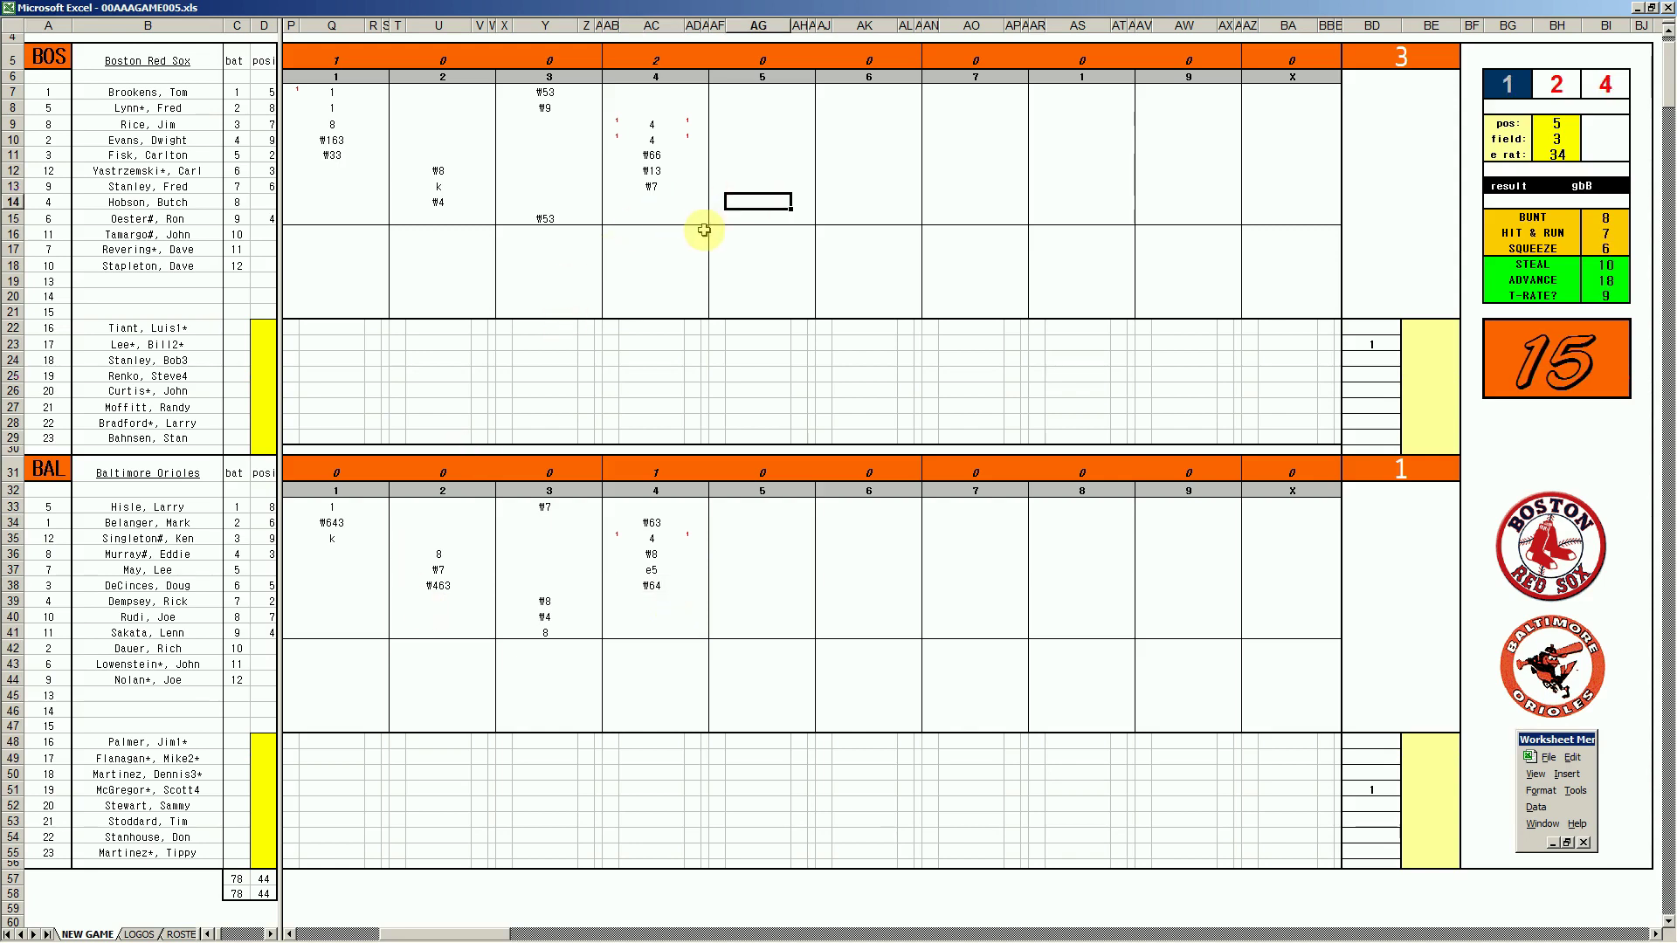
type("k")
key("Return")
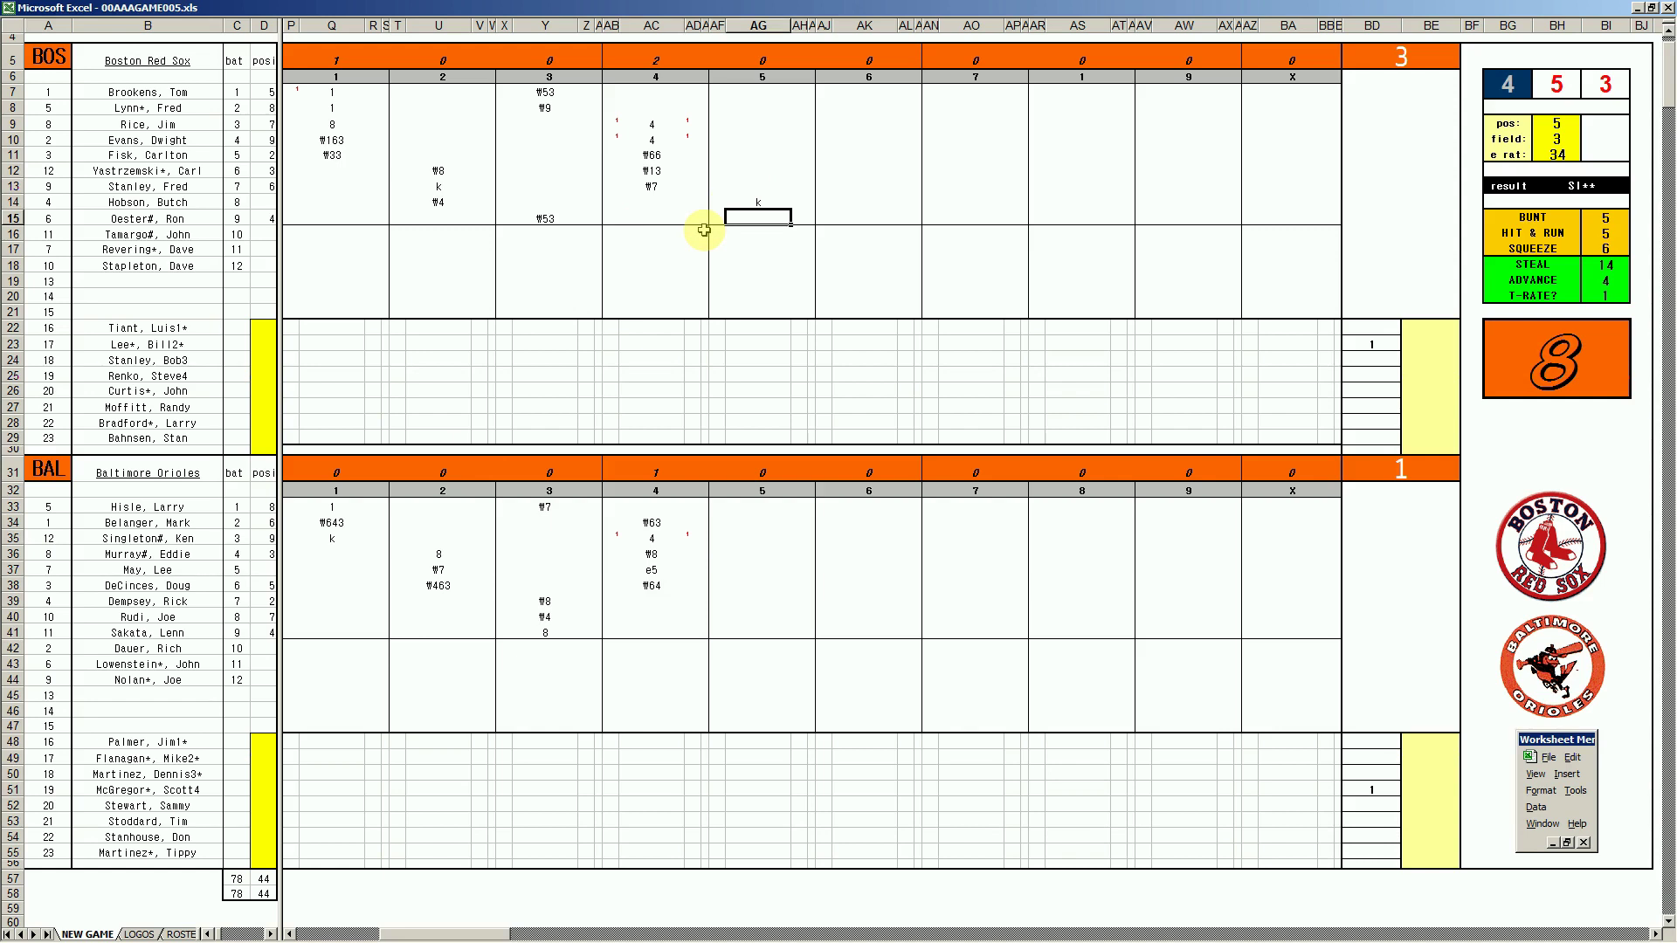
key("ctrl+p")
type("6")
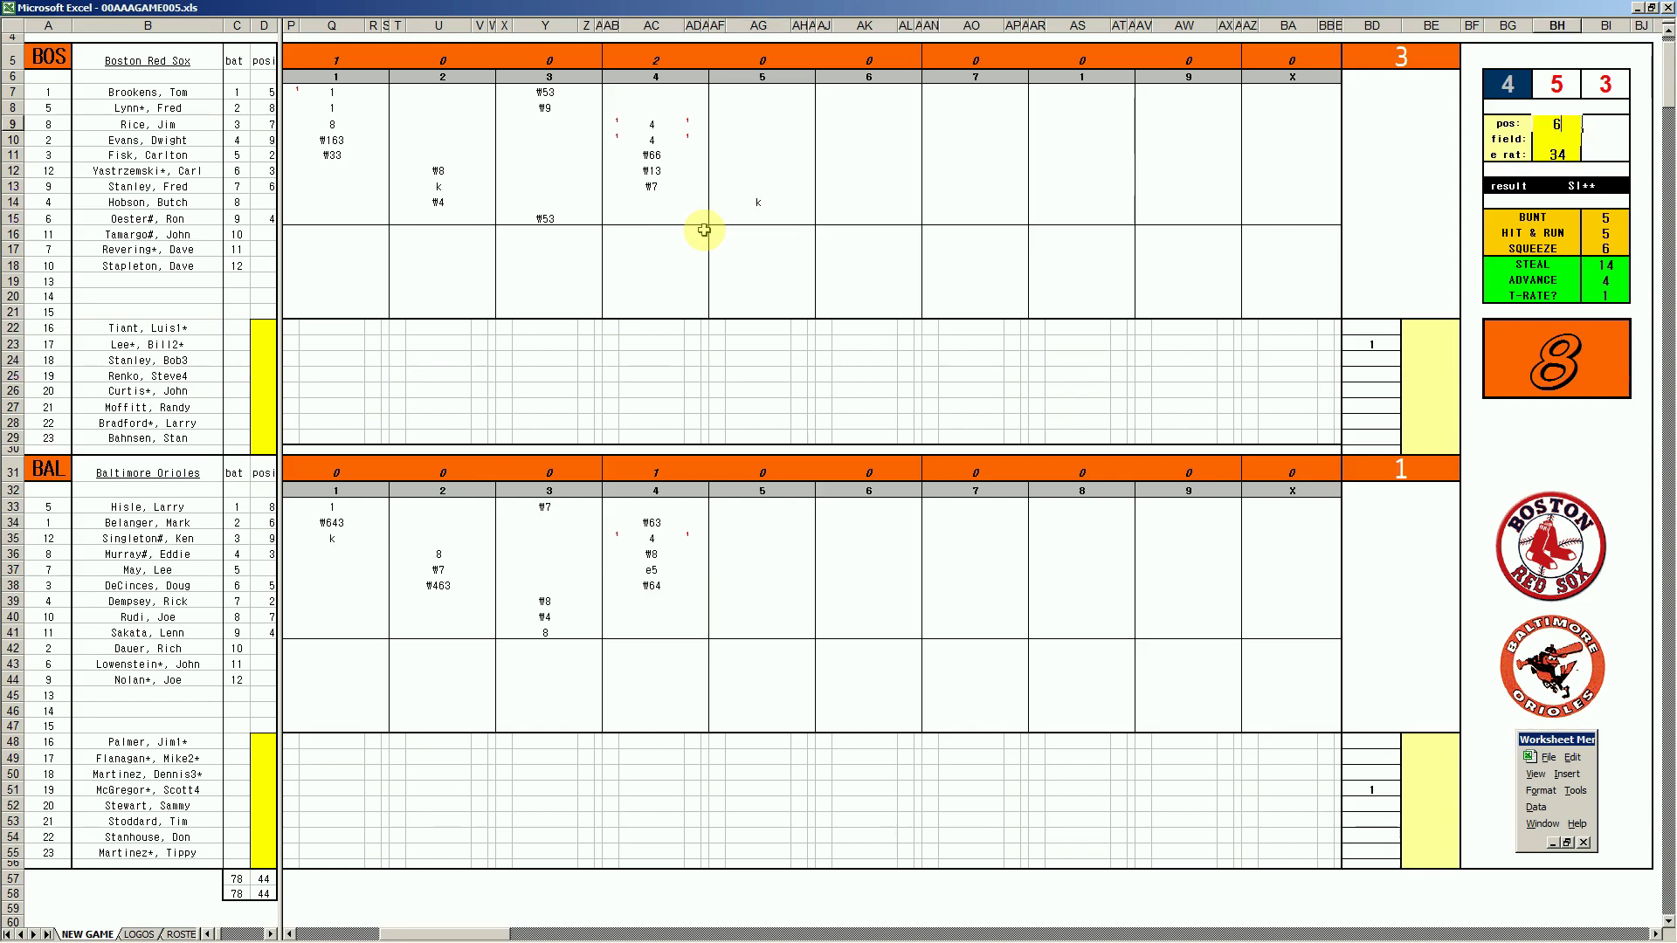
key("Return")
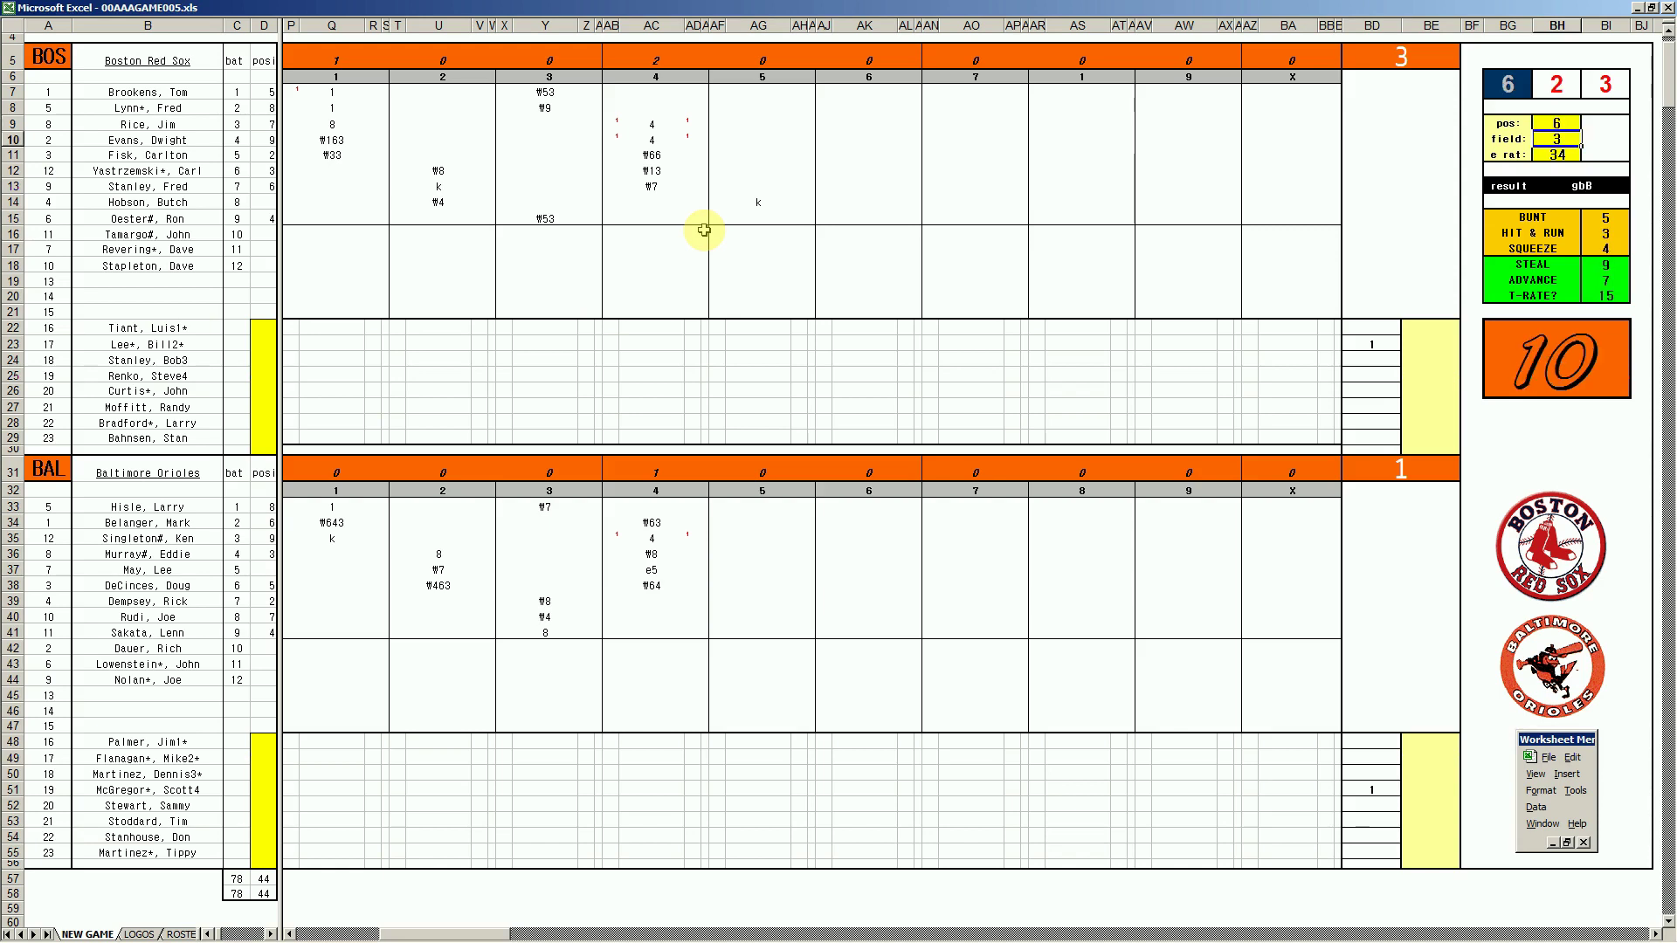
left_click(758, 218)
type("#63")
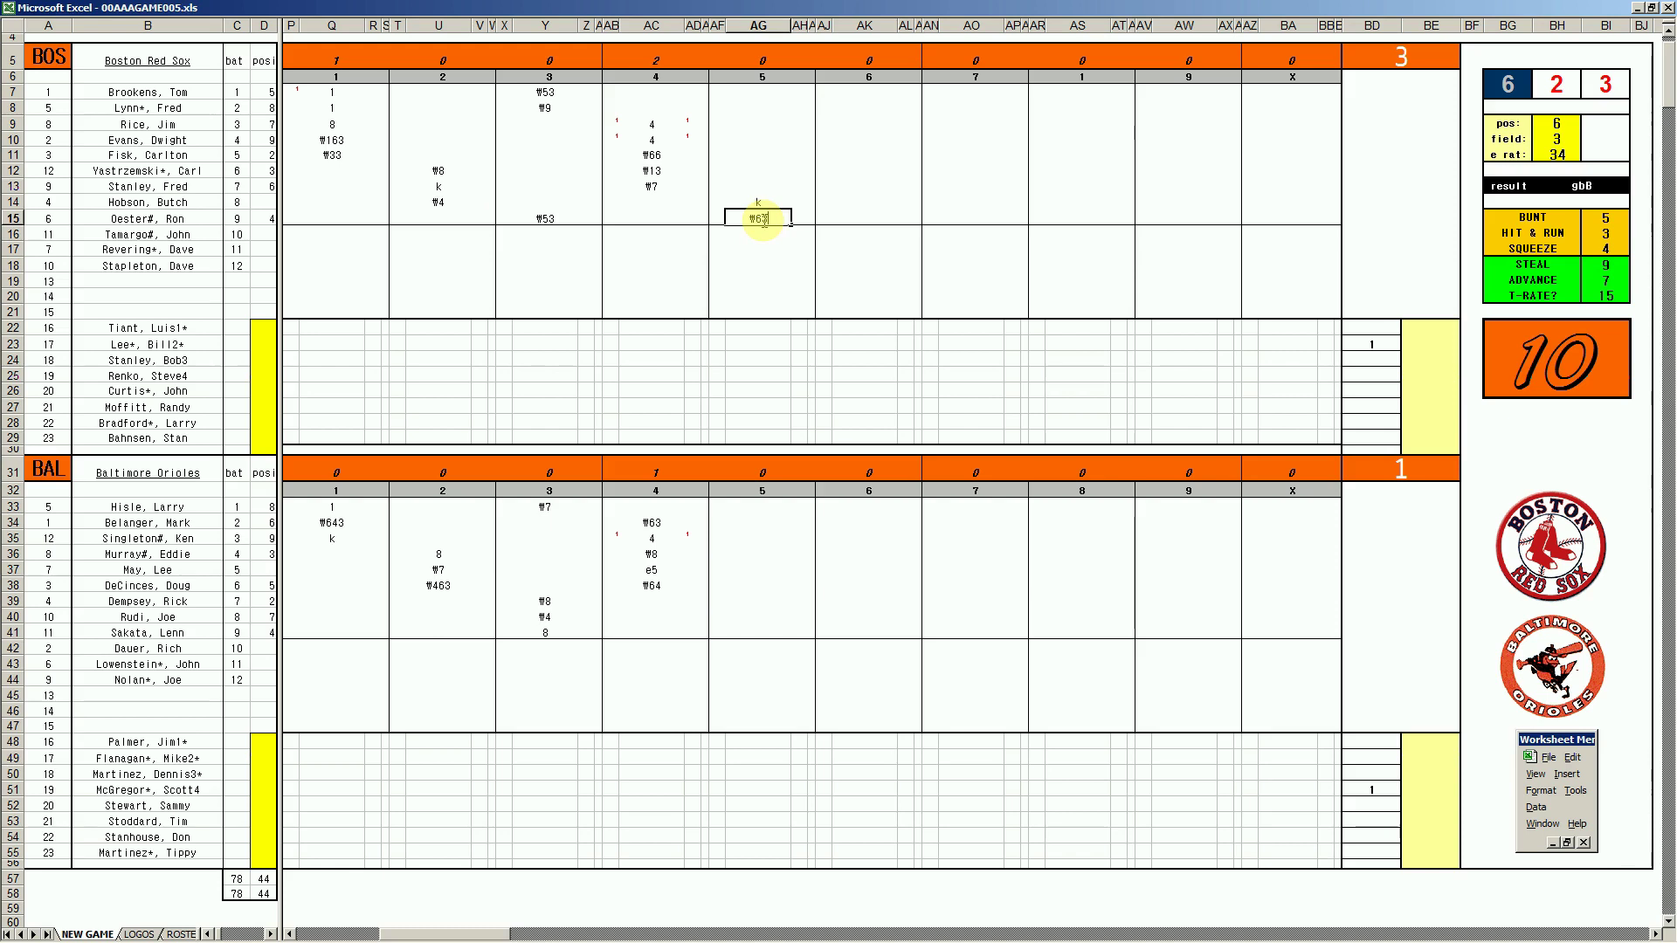
key("Return")
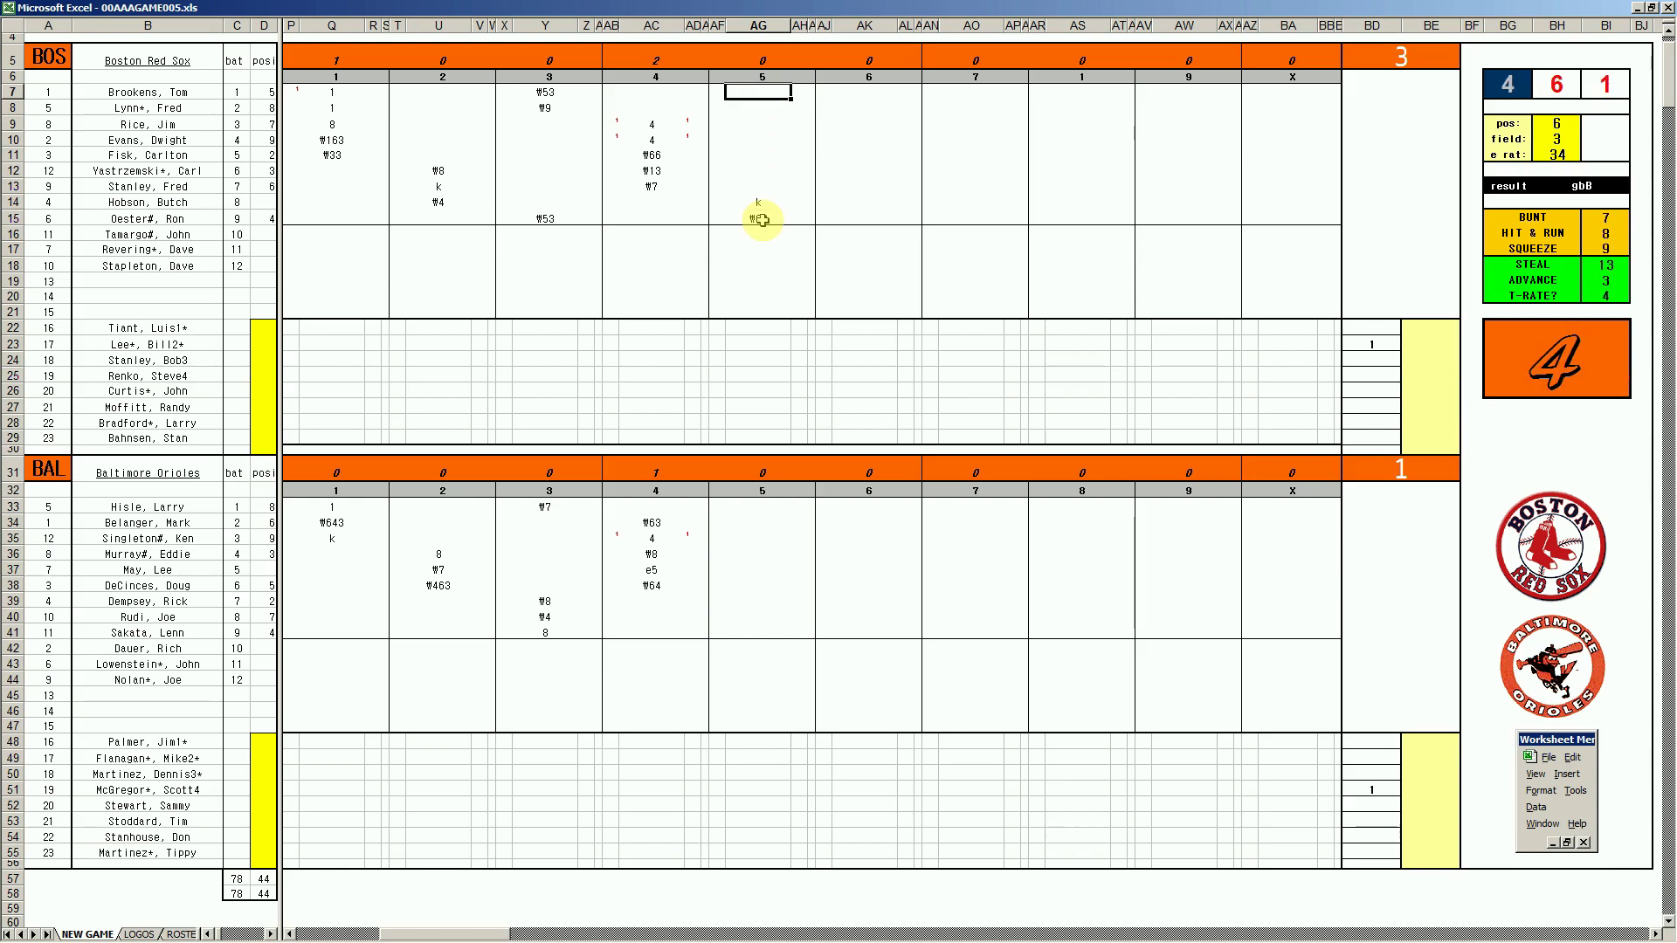
type("k")
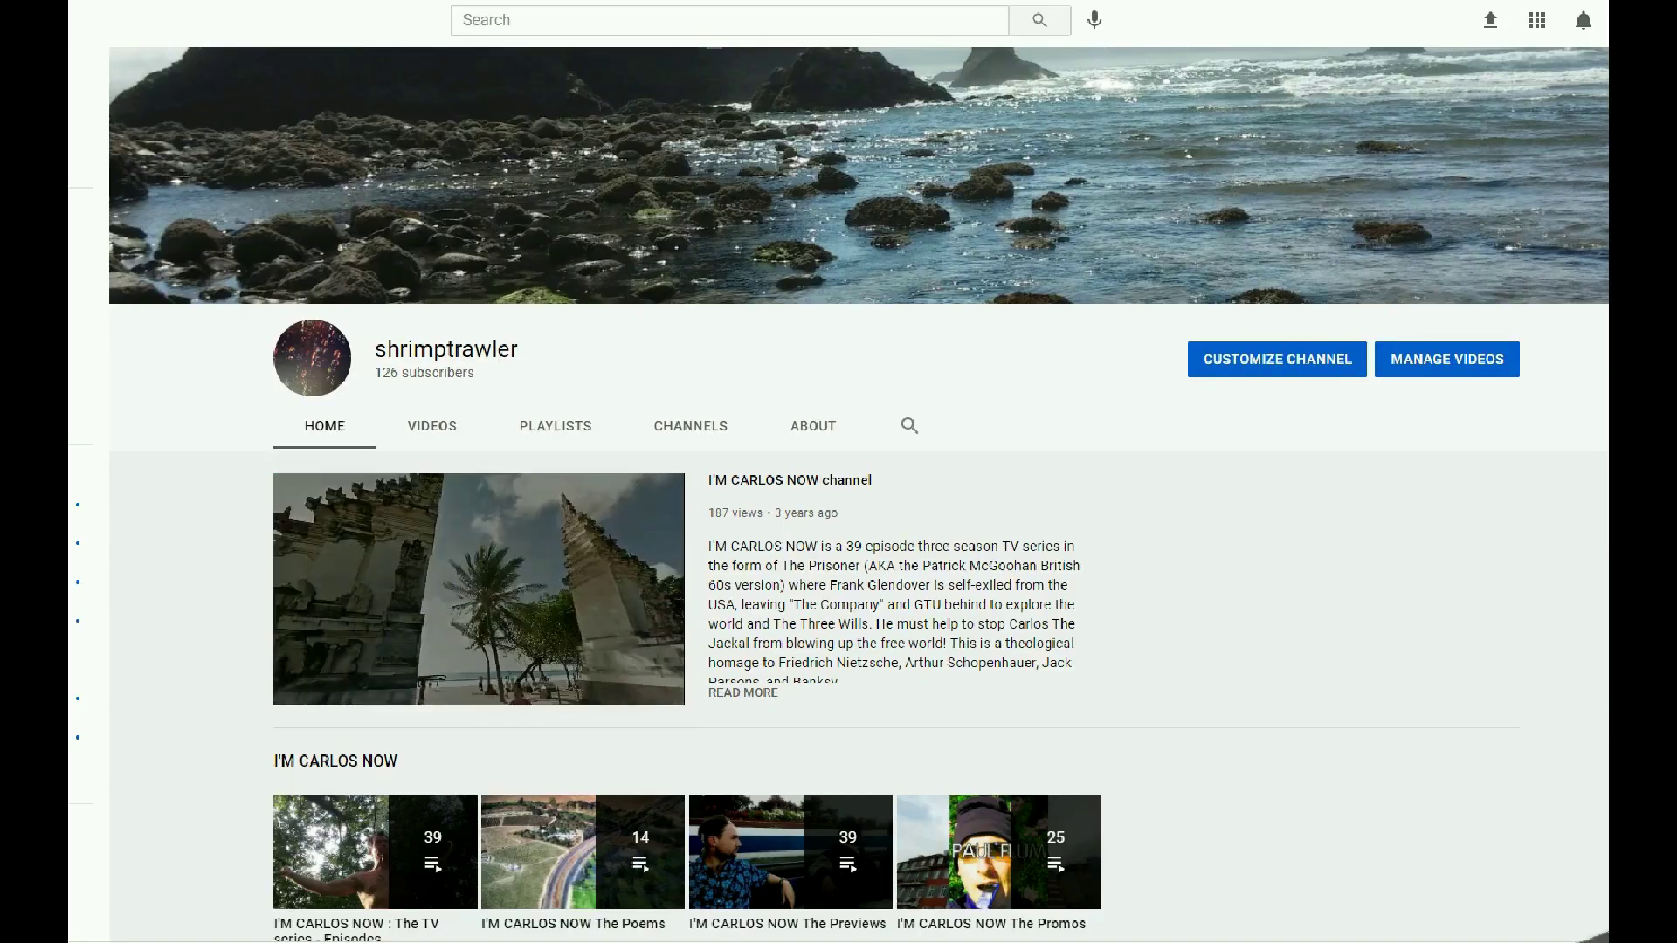
scroll(858, 495, "down", 4)
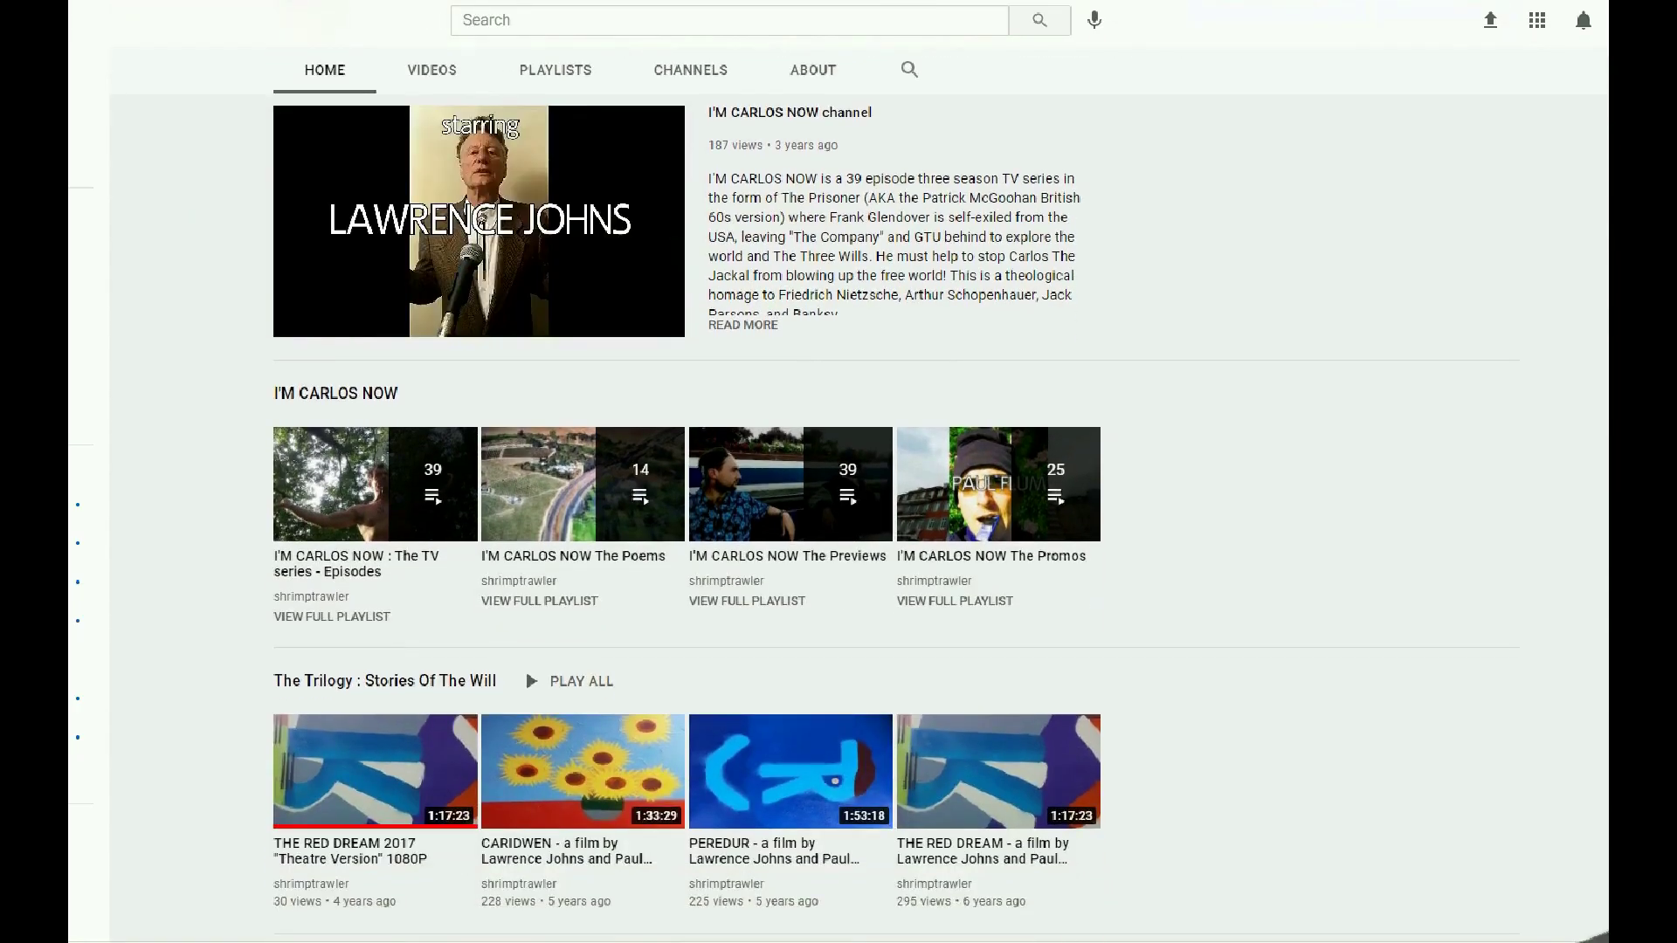
scroll(858, 496, "down", 5)
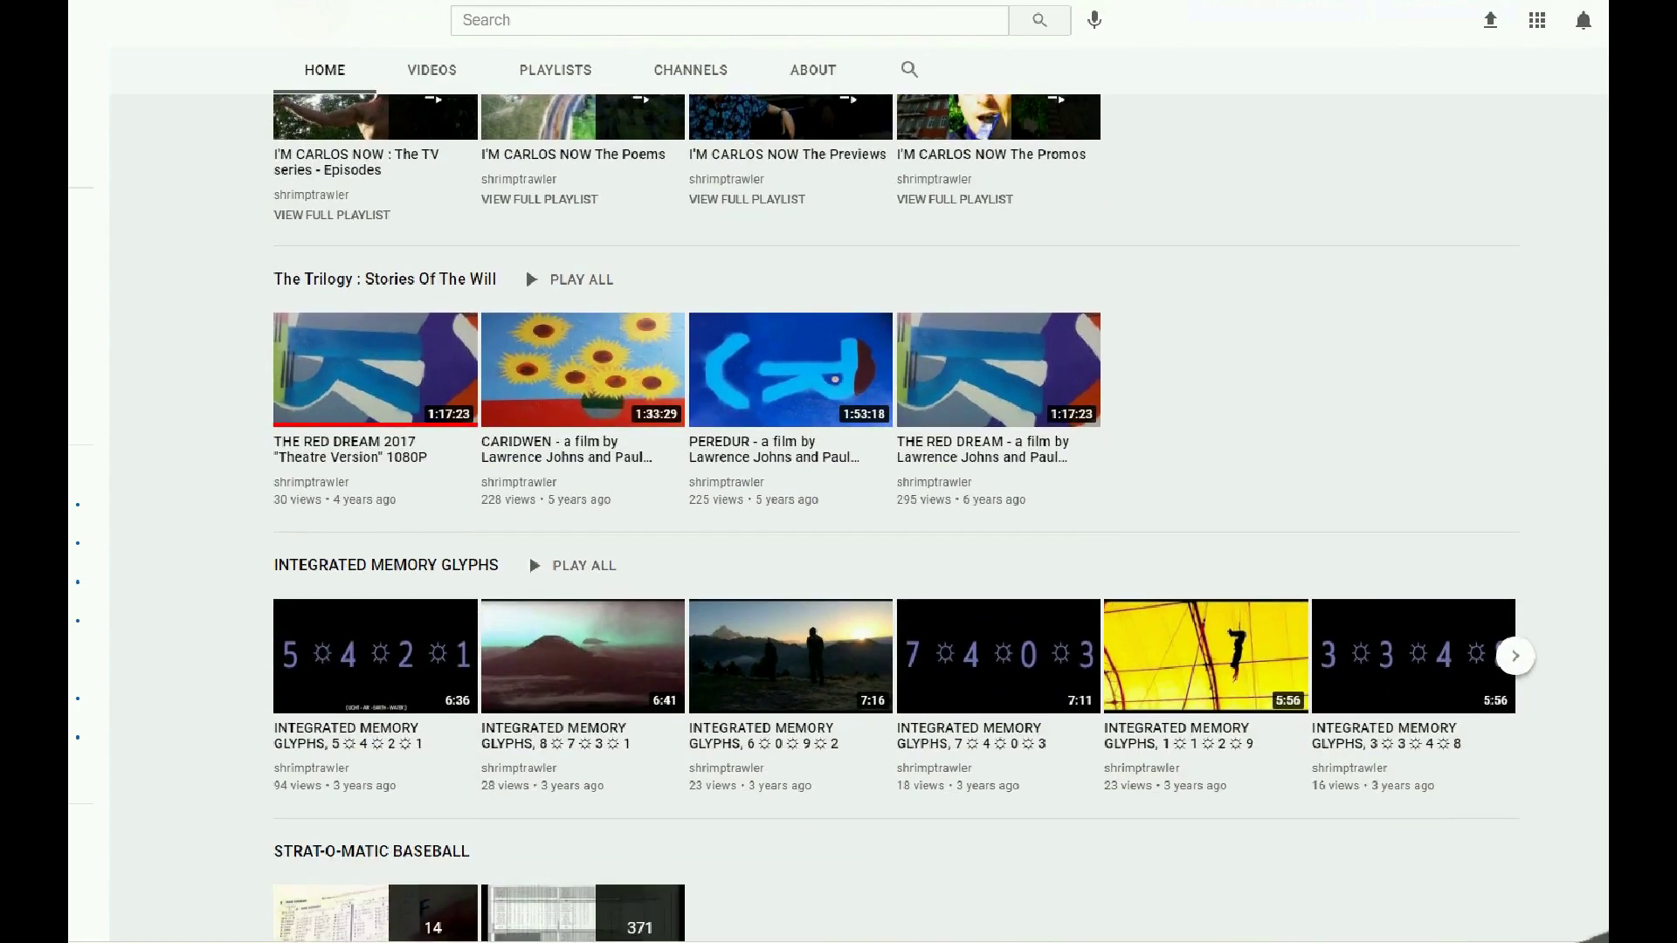
scroll(858, 496, "down", 2)
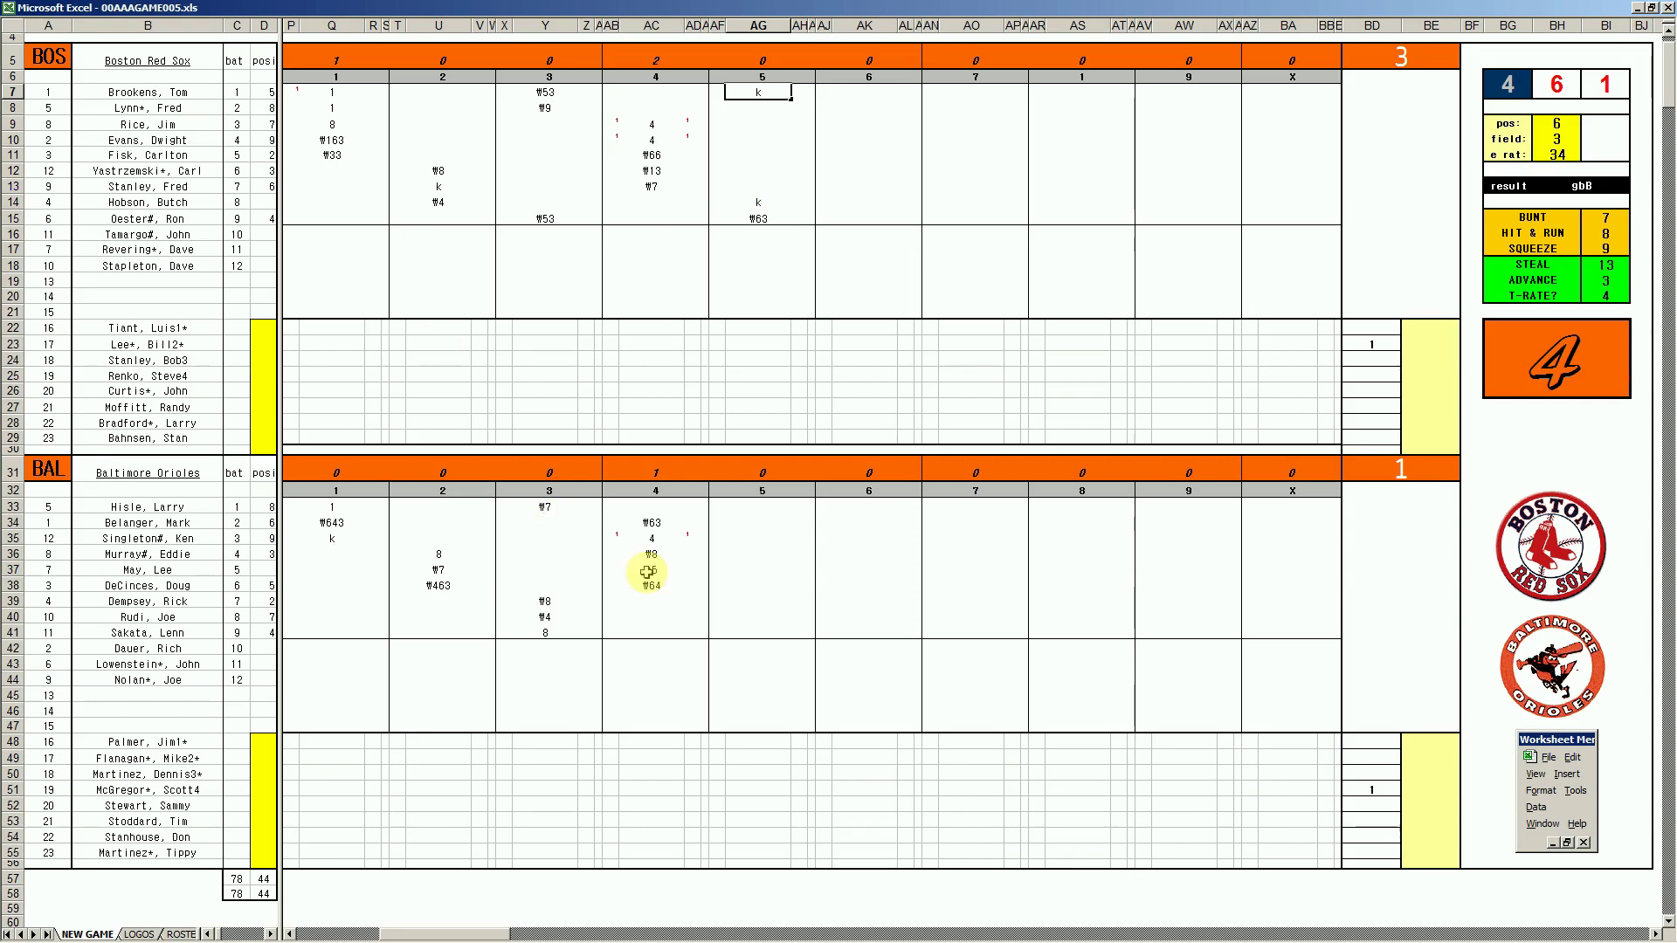
- In Baltimore's inning 5, enter 1, ₩43 and ₩2 for batters seven to nine and ₩53 for the leadoff batter
left_click(746, 595)
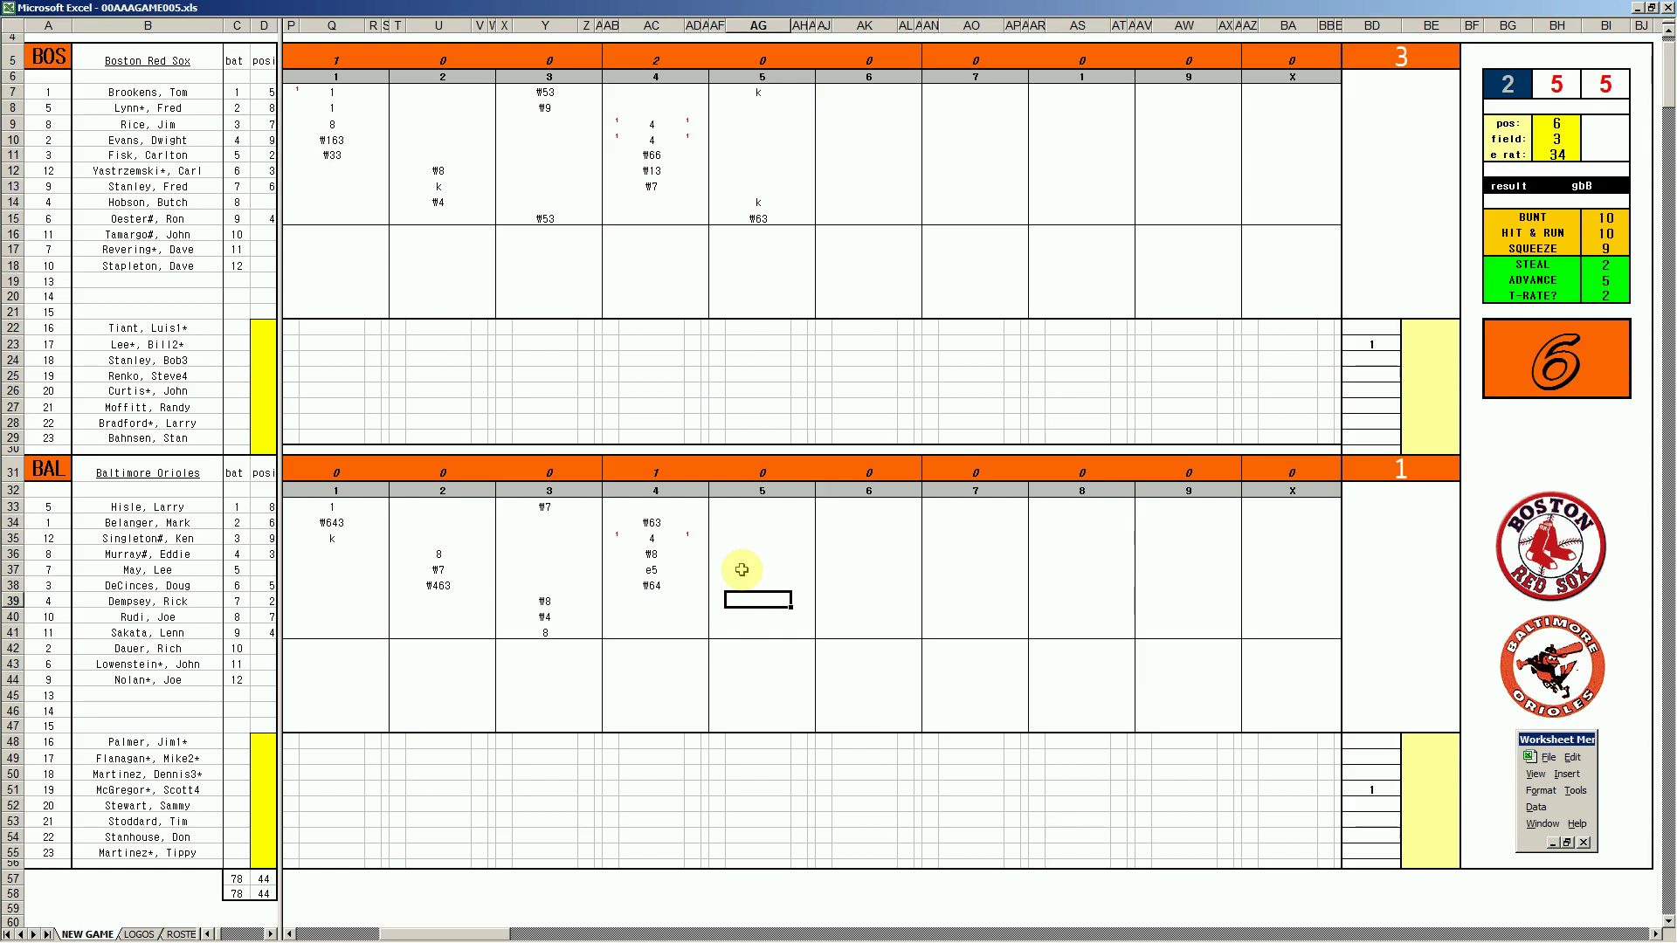
type("1")
key("Return")
type("#43")
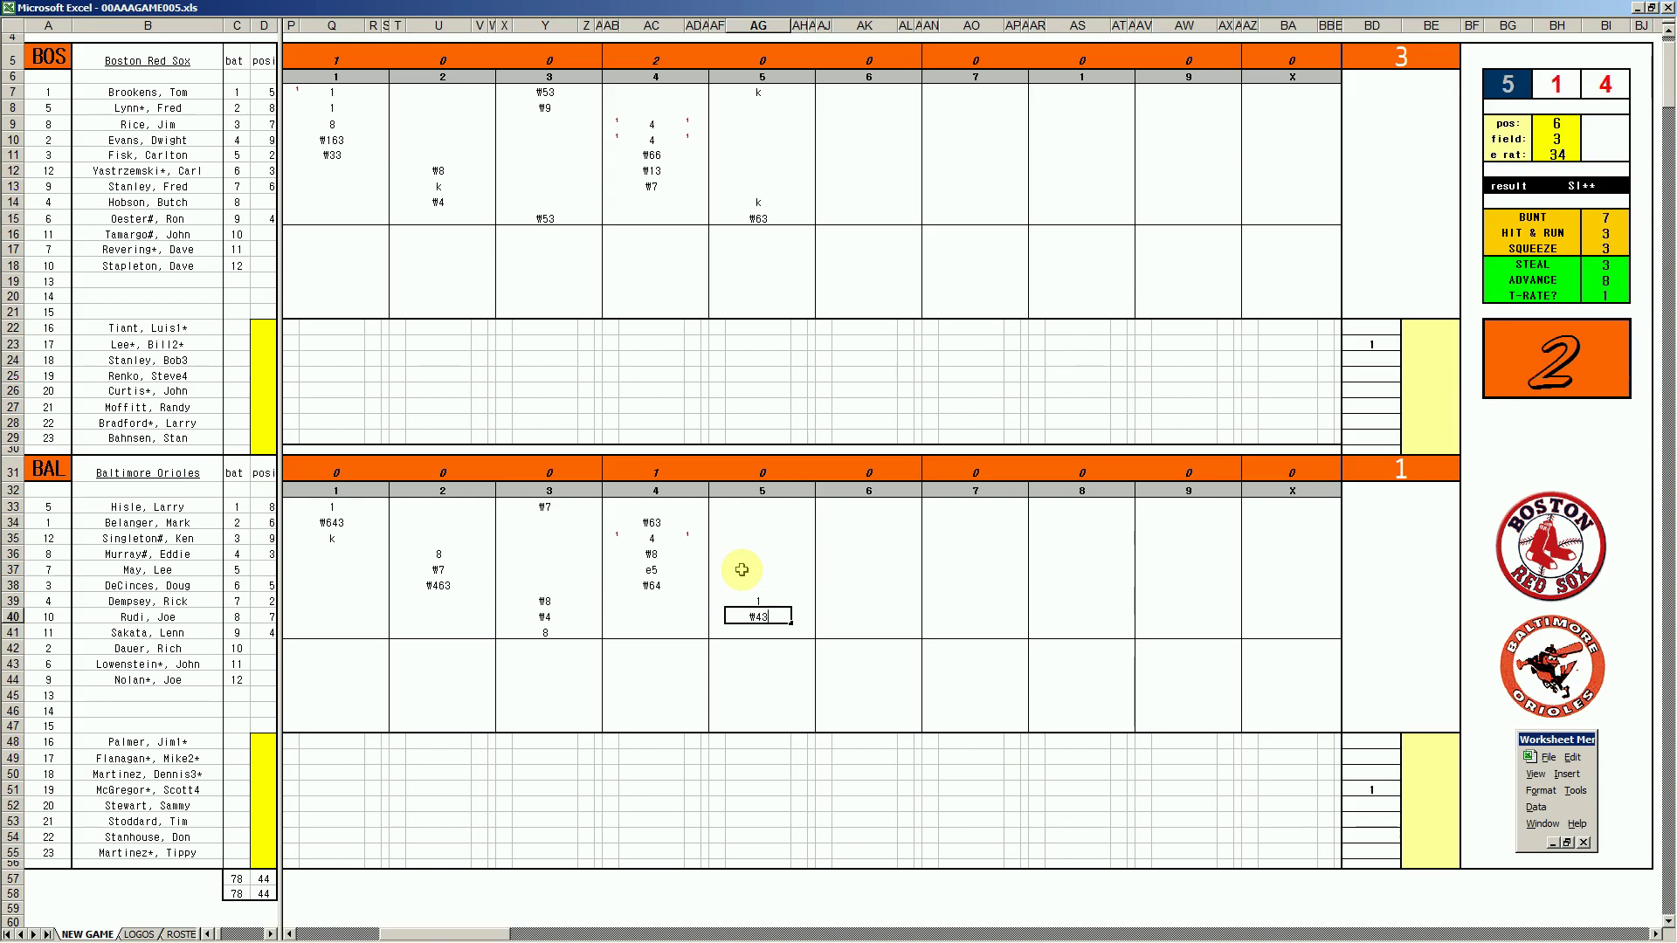
key("Return")
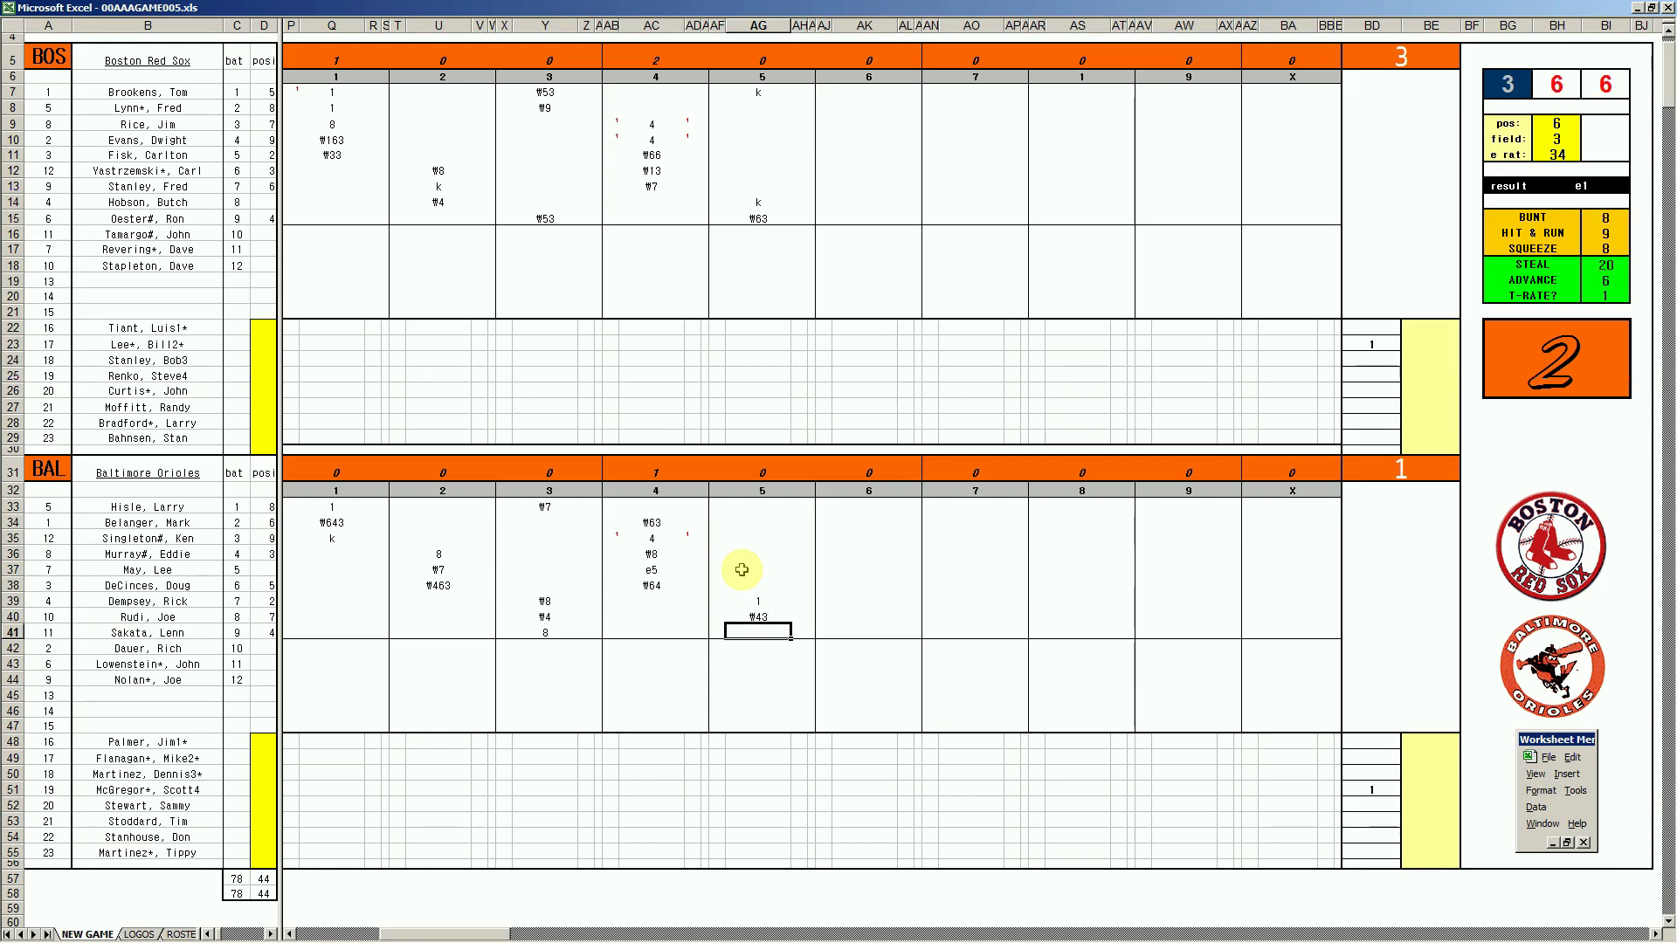
type("#2")
left_click(758, 505)
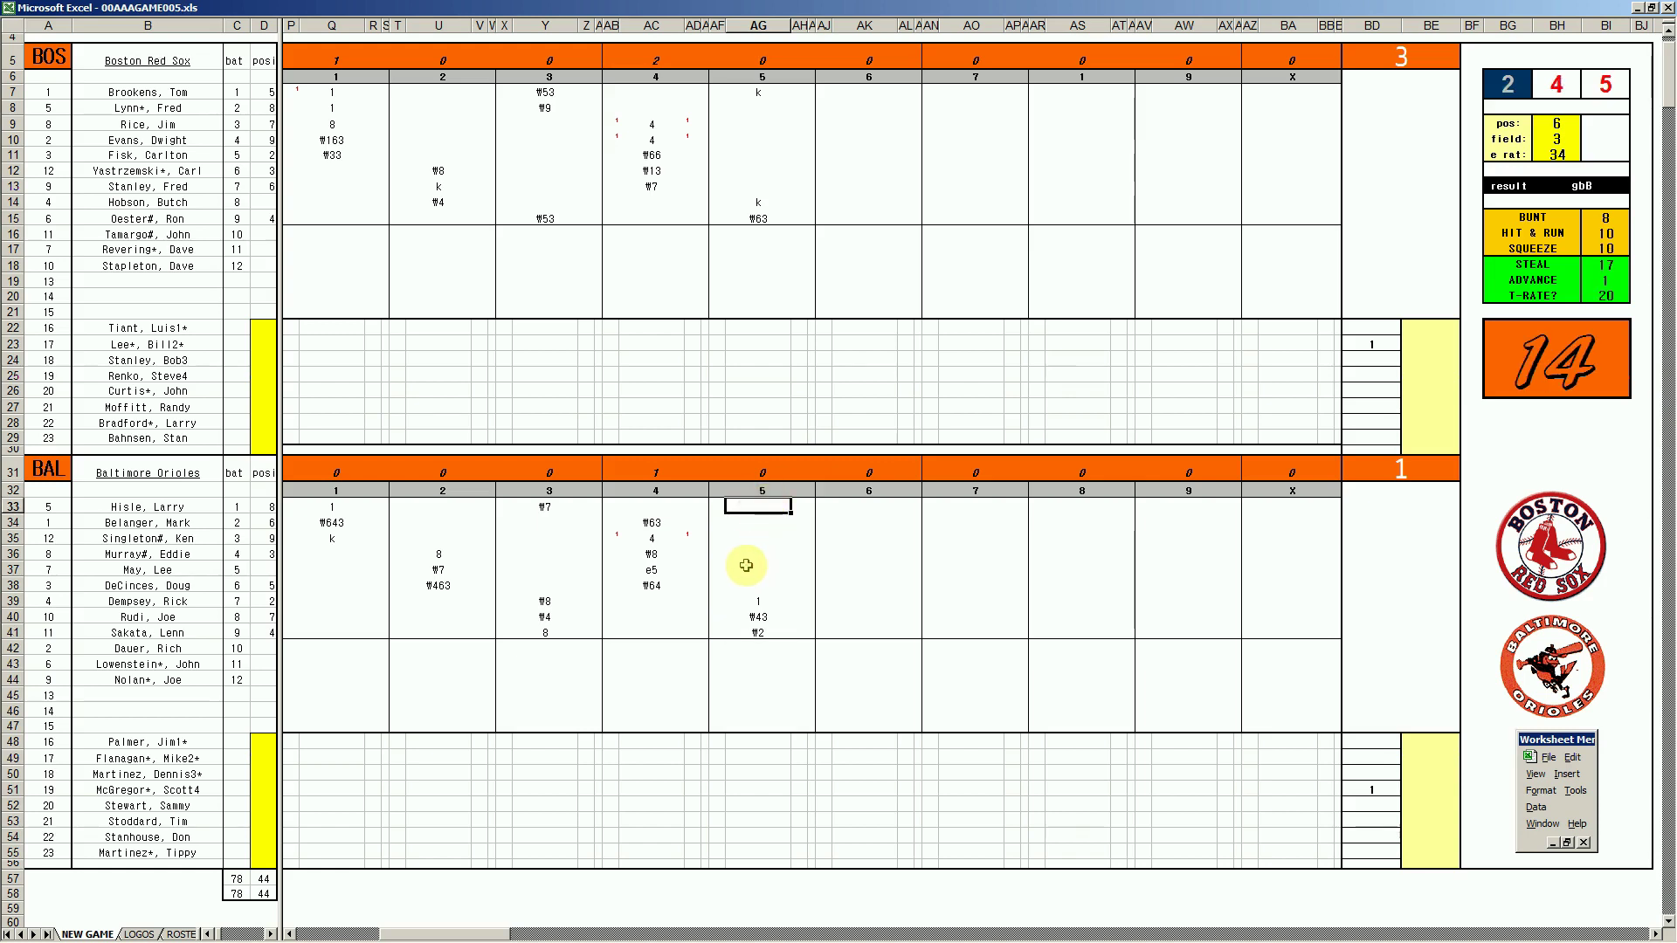
type("#53")
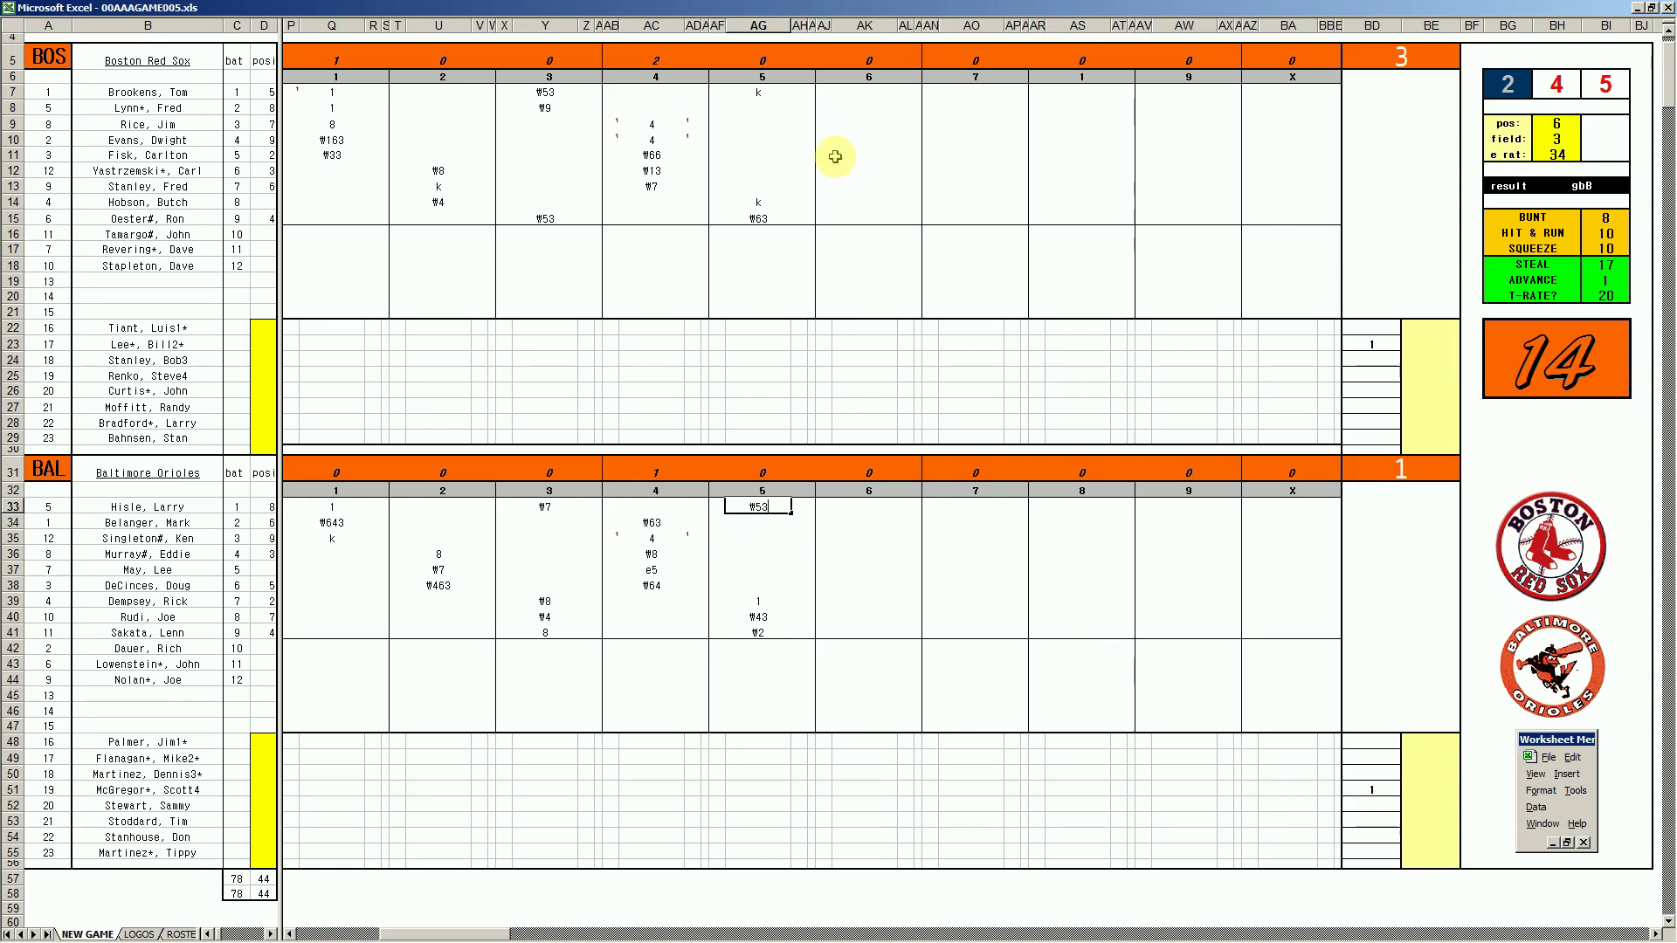
- In Boston's inning 6, enter ₩8 for the second batter, 4 with a ' mark on both sides for the third, and k for the fourth
left_click(868, 106)
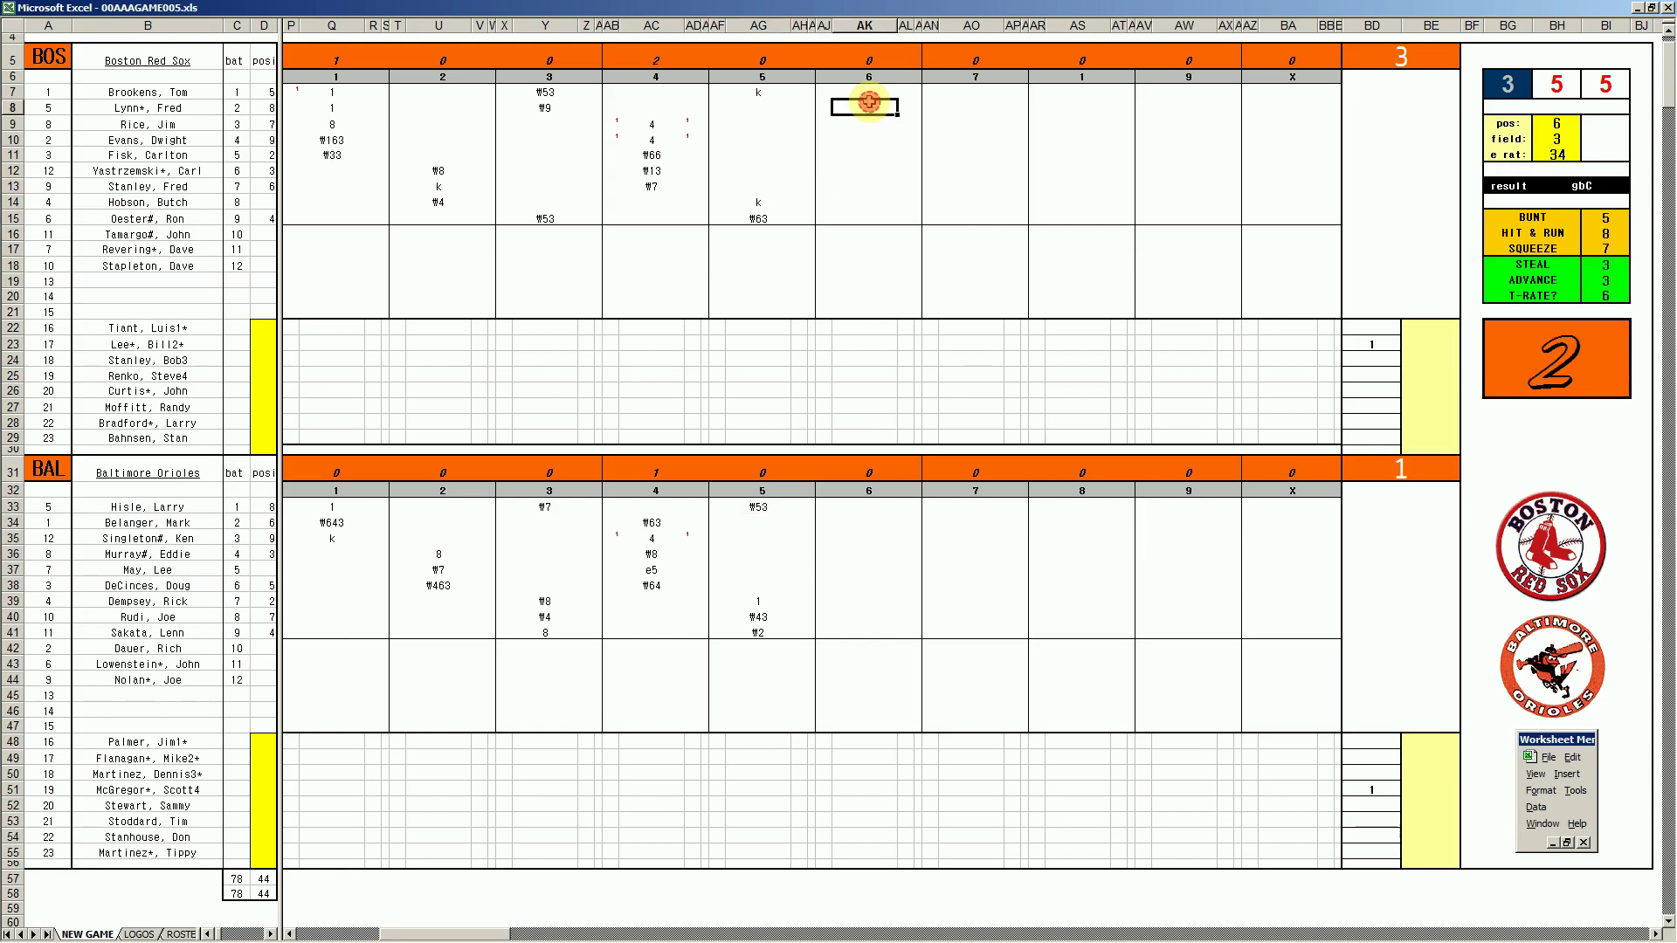
type("#8")
key("Return")
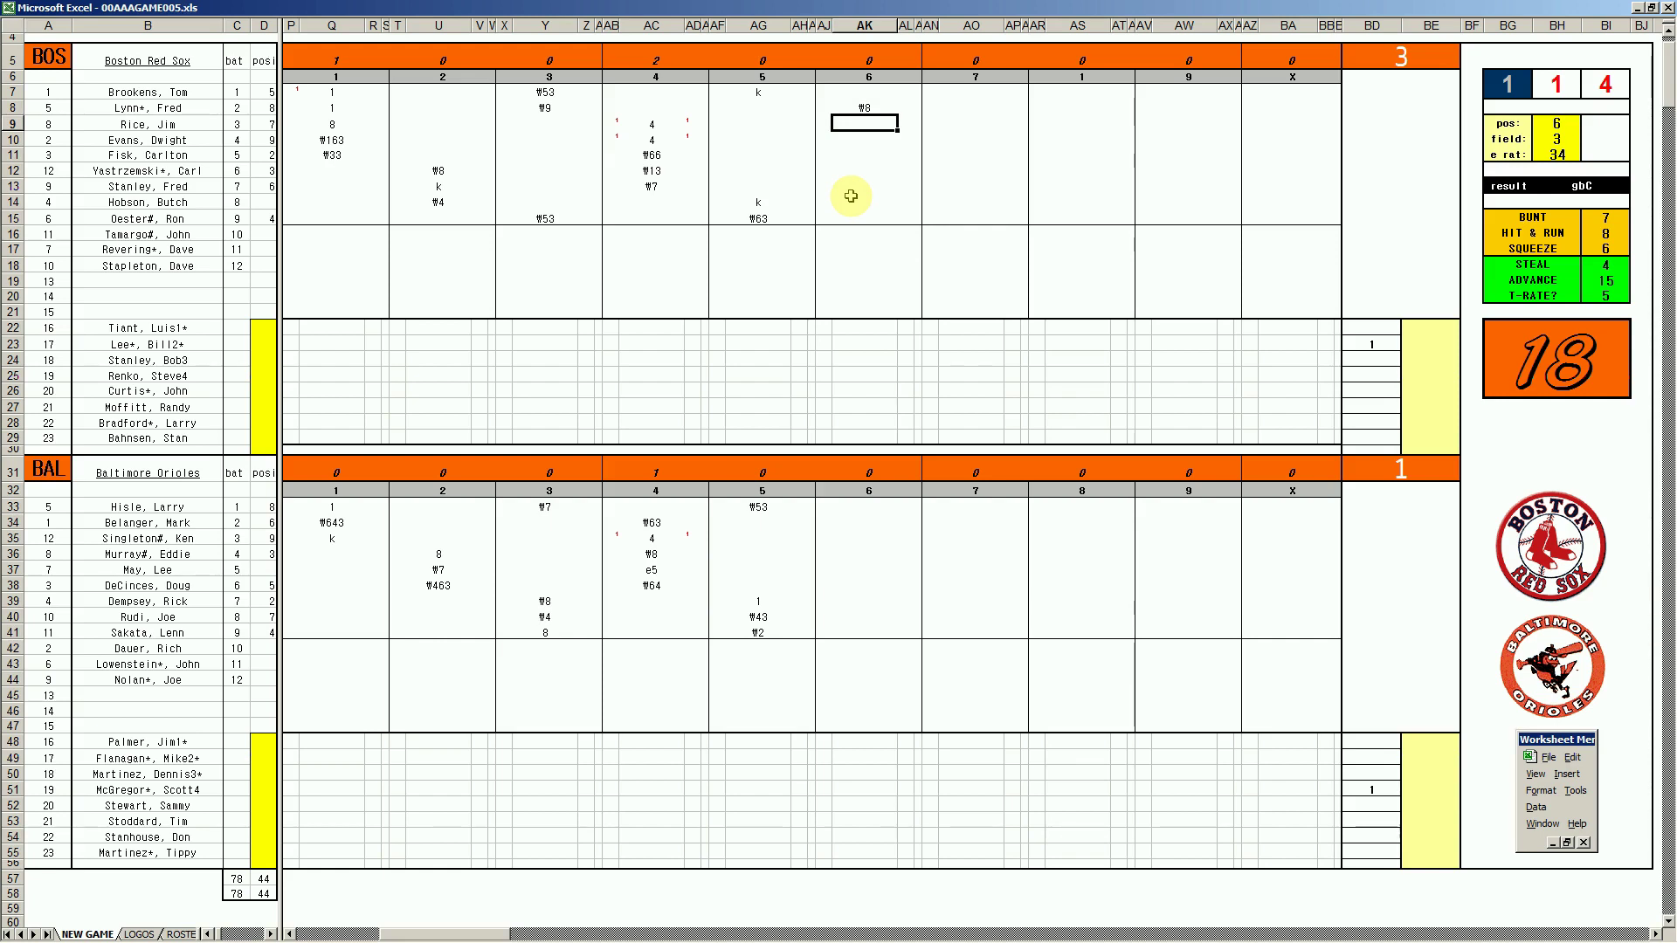
type("4")
key("Tab")
key("Left")
key("Left")
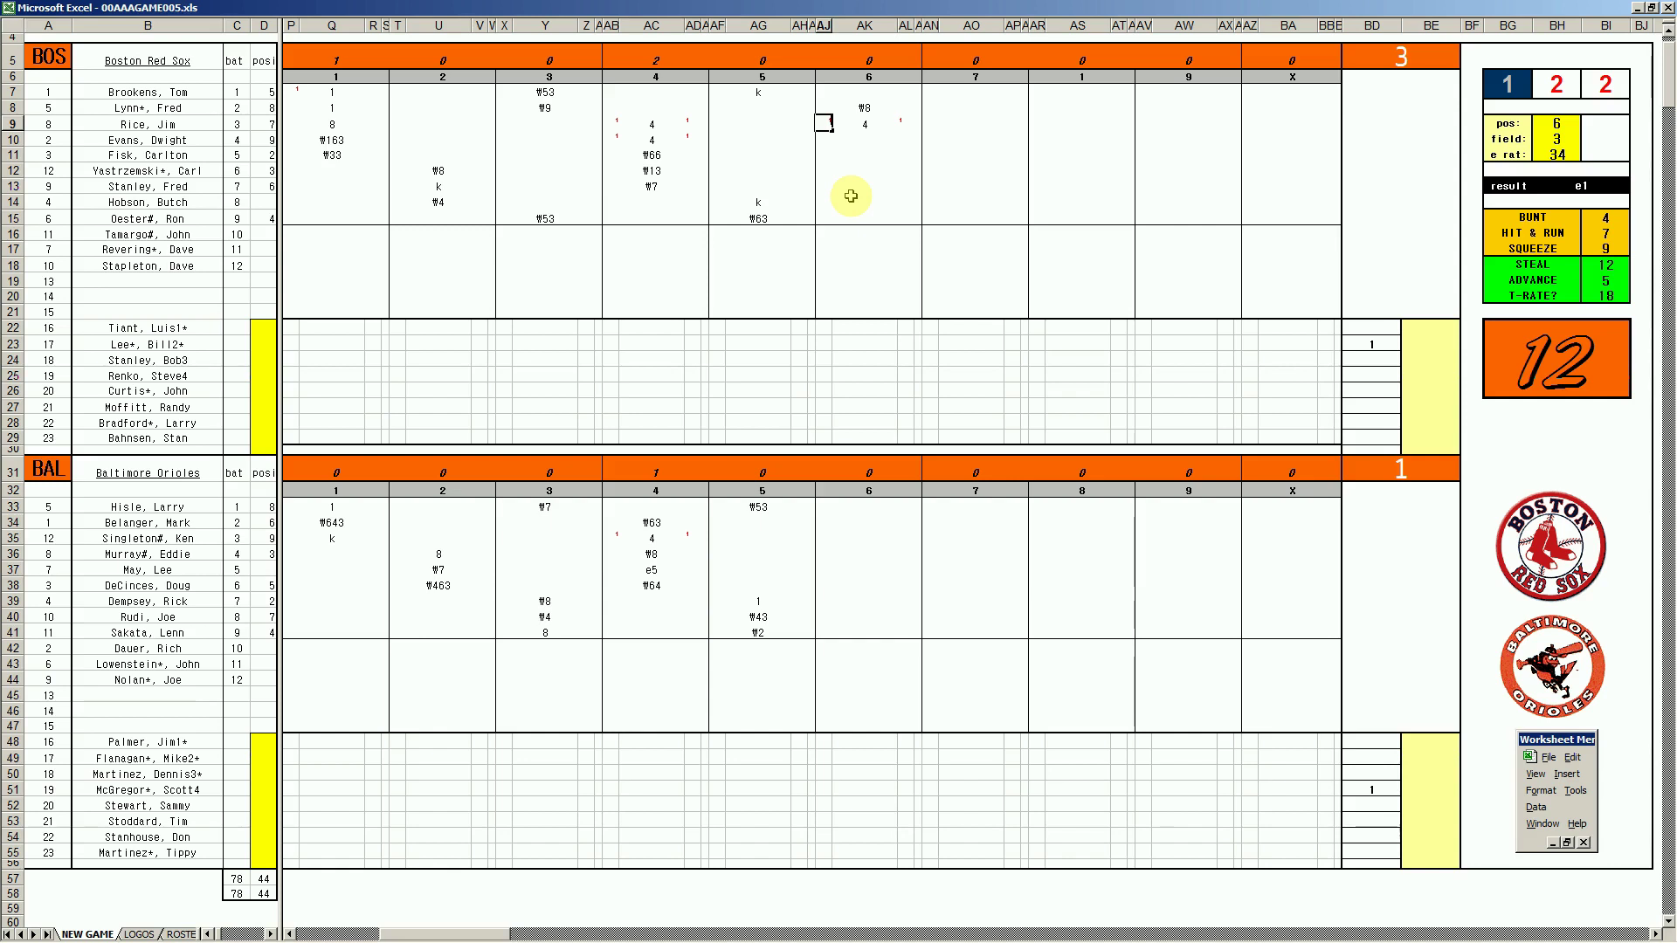
key("Return")
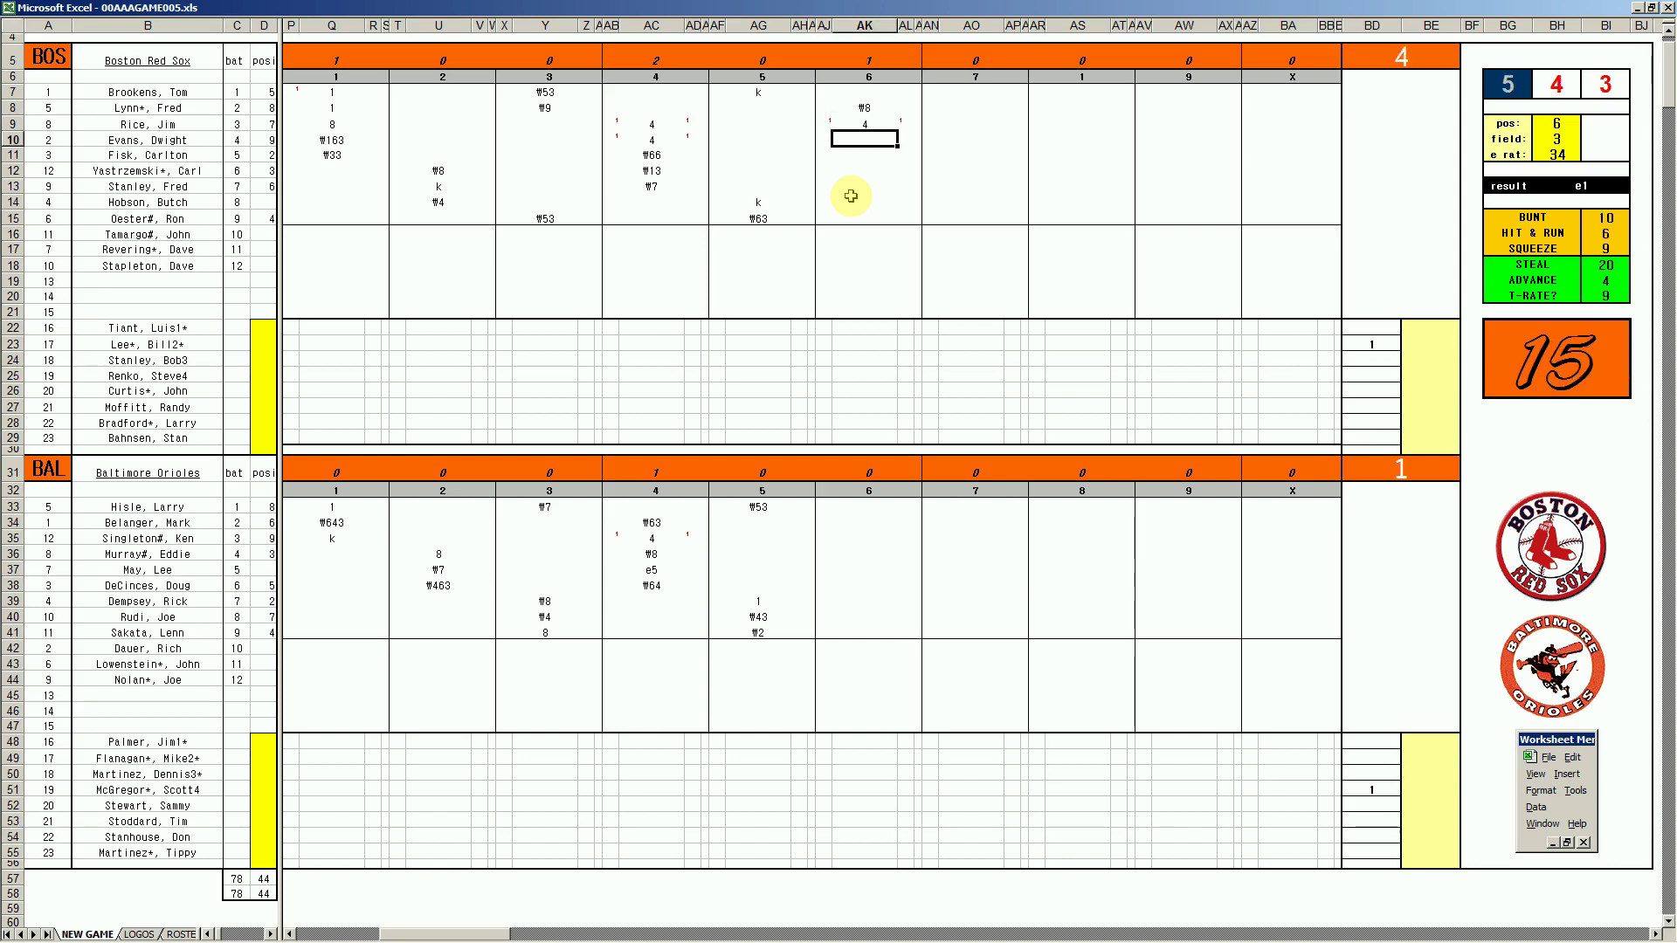
type("k")
key("Return")
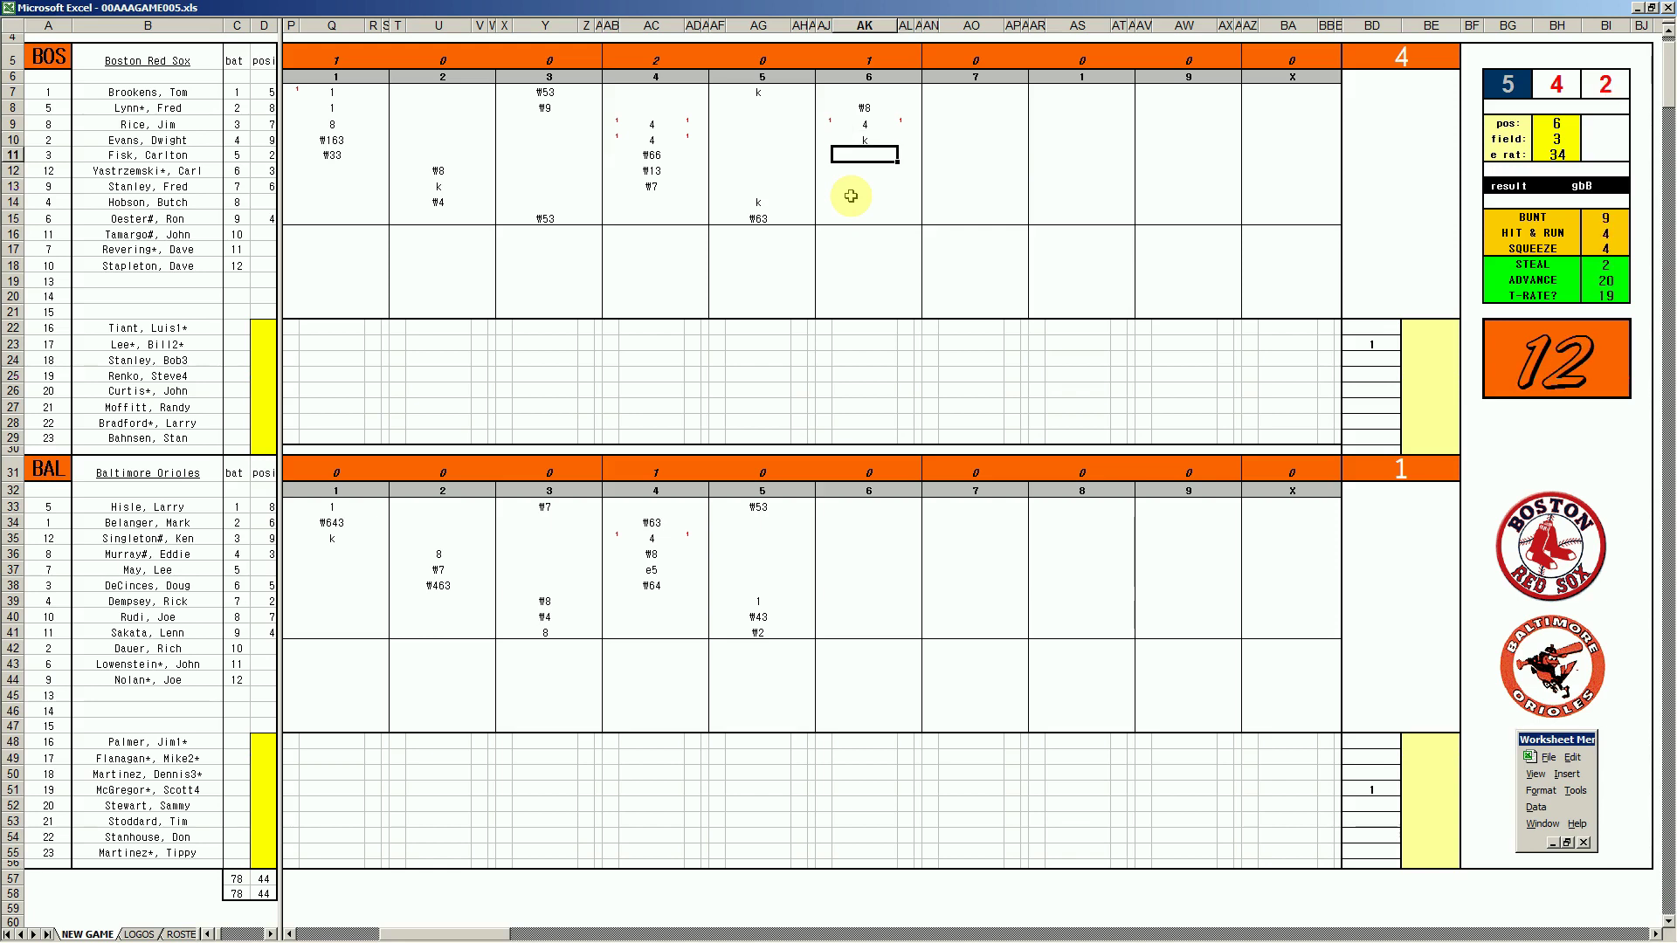
- In inning 6, enter ₩9 for Boston's fifth batter, and ₩4 and 8 for Baltimore's second and third batters
type("#9")
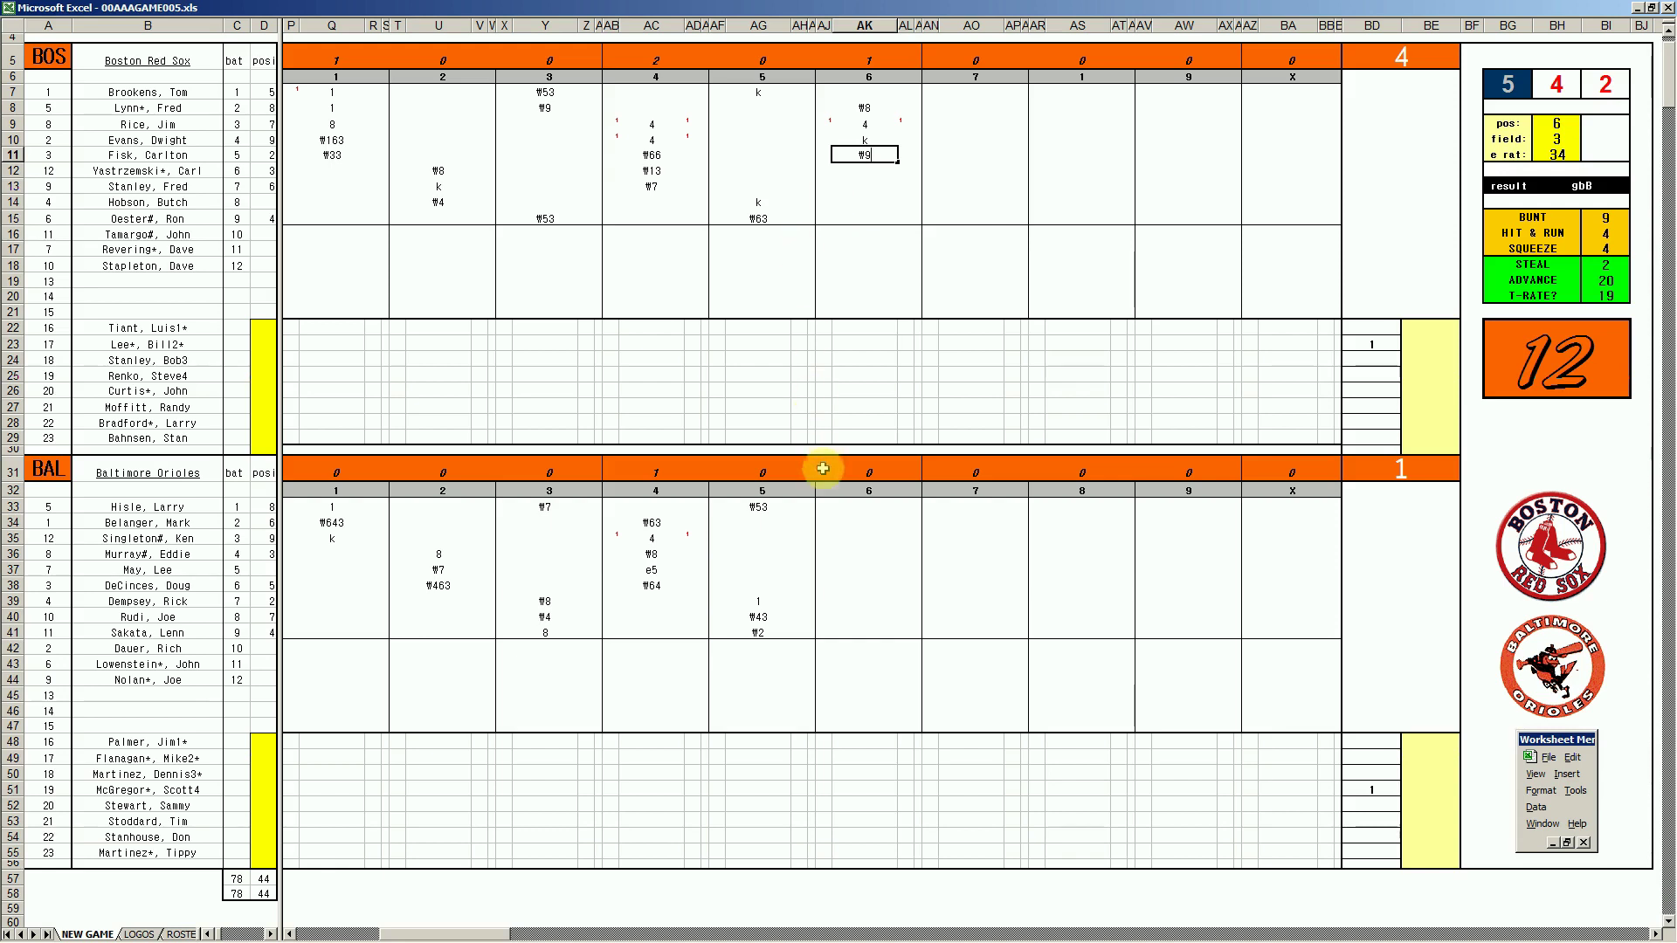
left_click(864, 521)
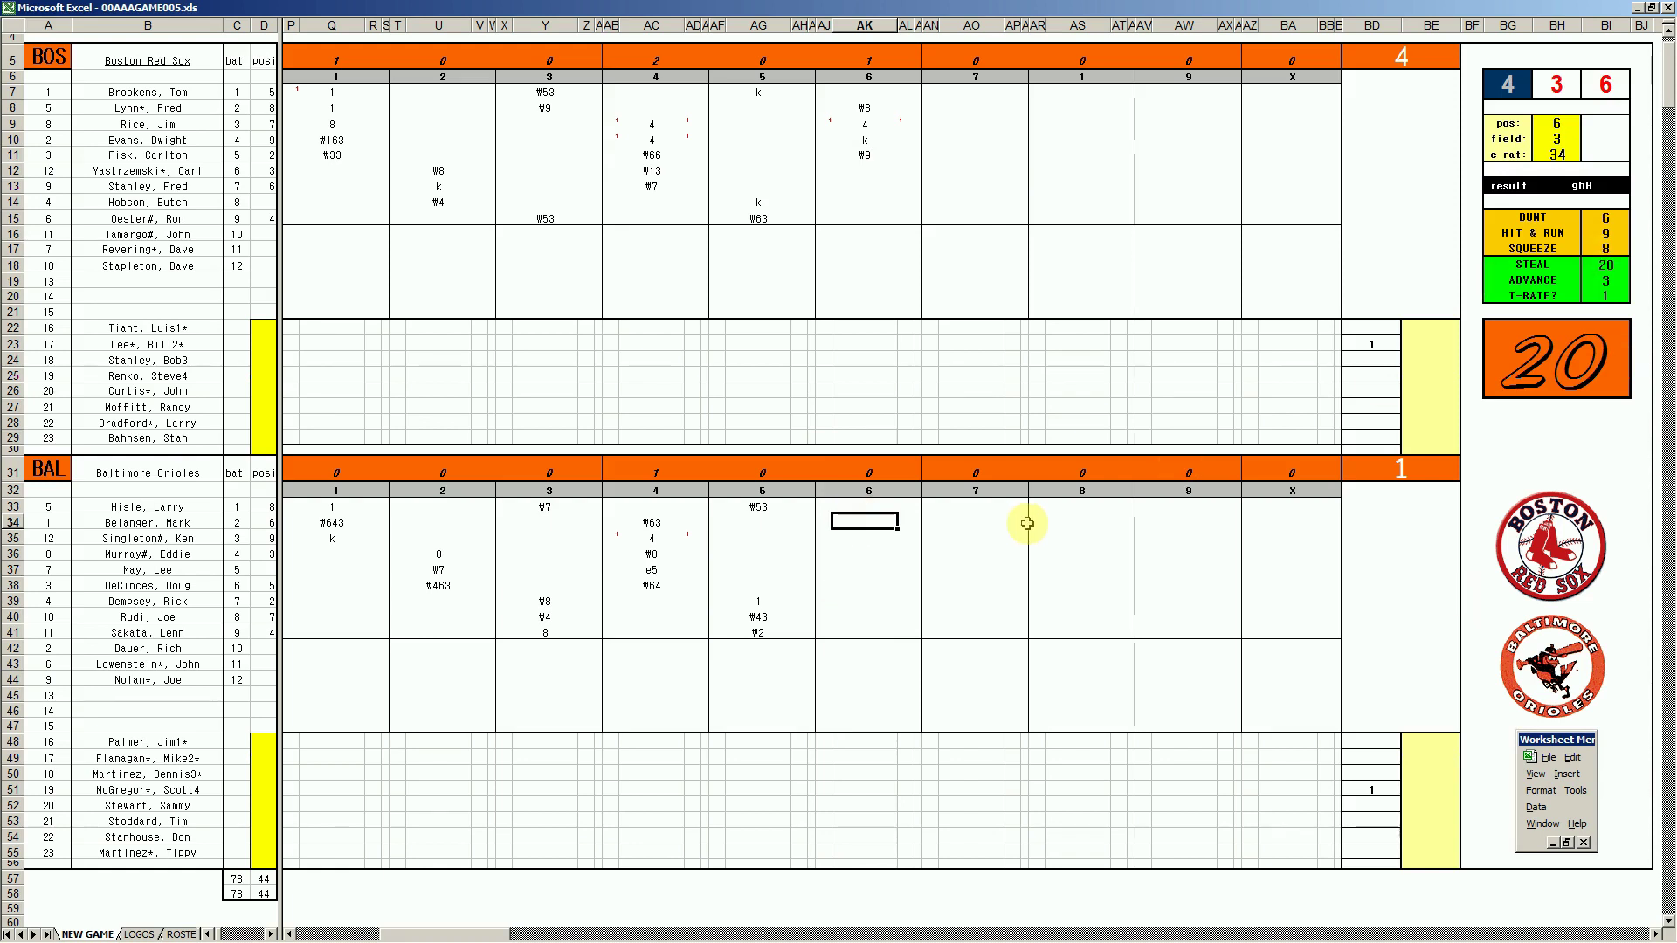
type("#4")
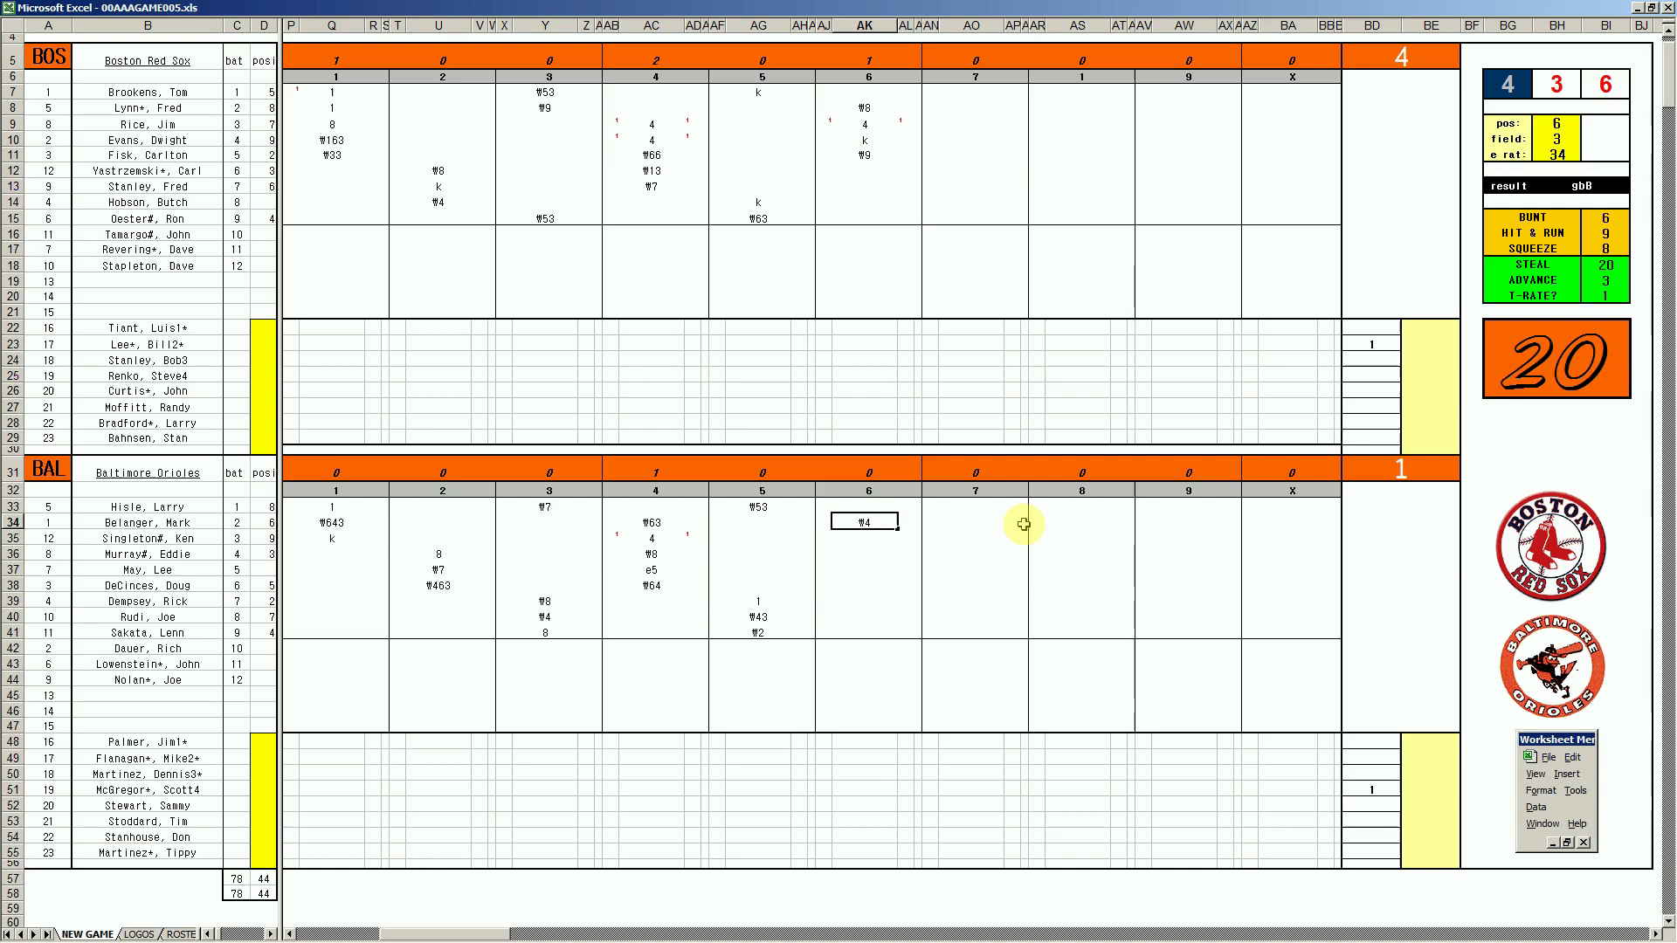
key("Return")
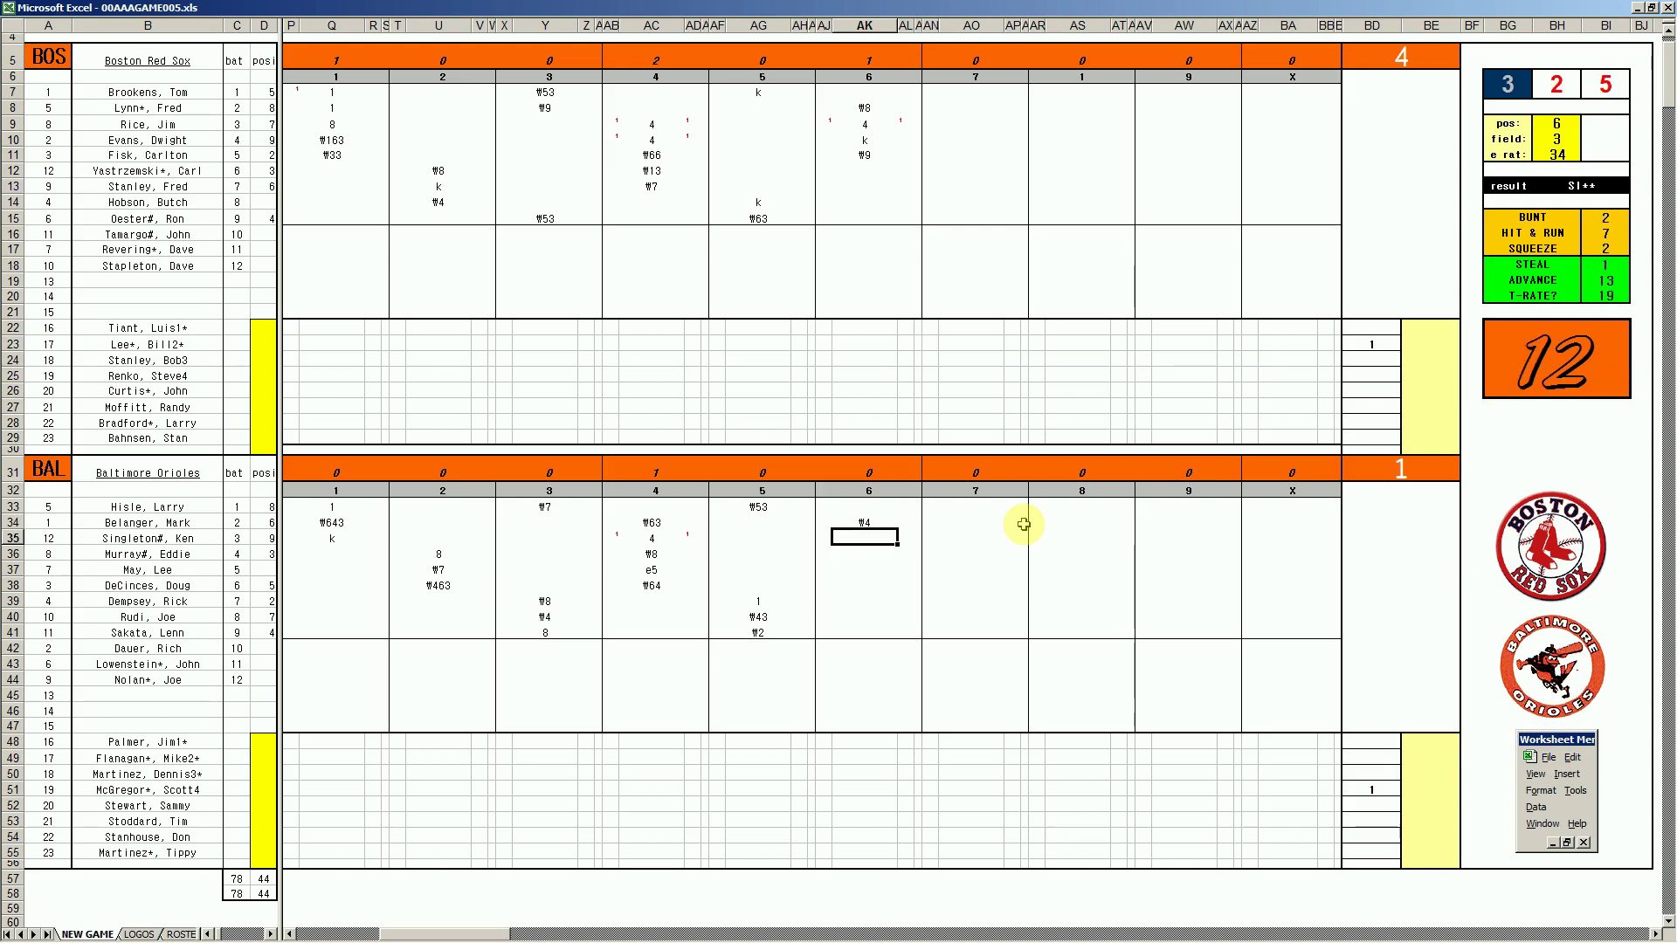
type("8")
key("Return")
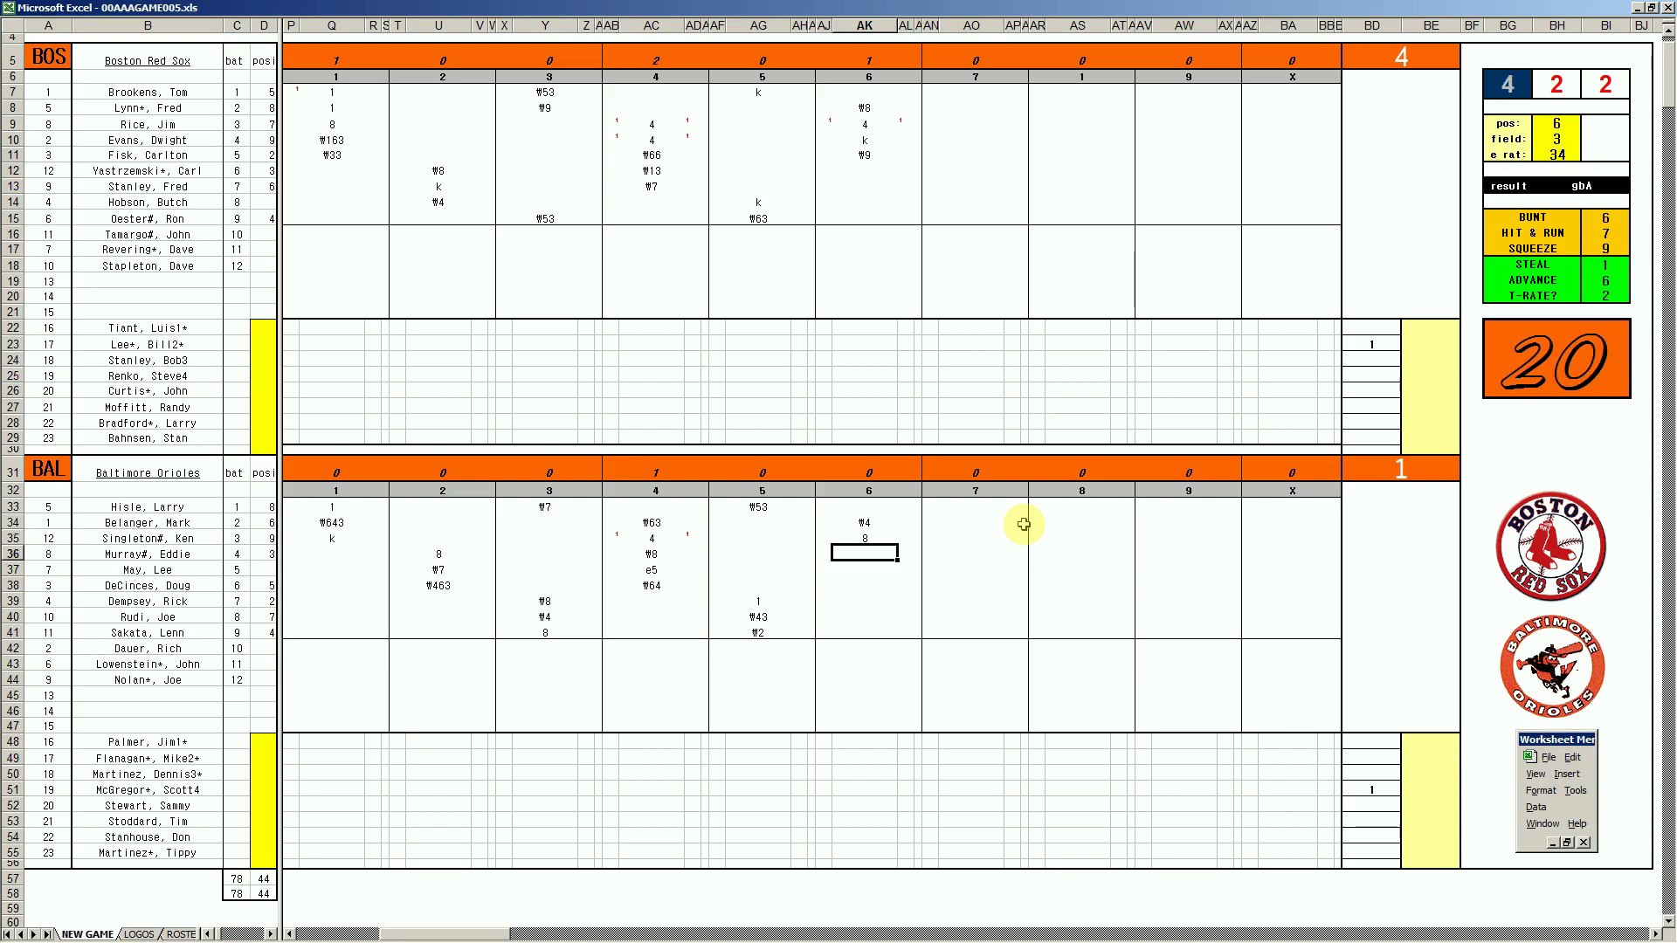
- Set the fielding lookup to position 8, field 1, error rating 6, and enter ₩8 and k for Baltimore's fourth and fifth batters in inning 6
key("ctrl+q")
type("8")
key("Return")
type("1")
key("Return")
type("6")
key("Return")
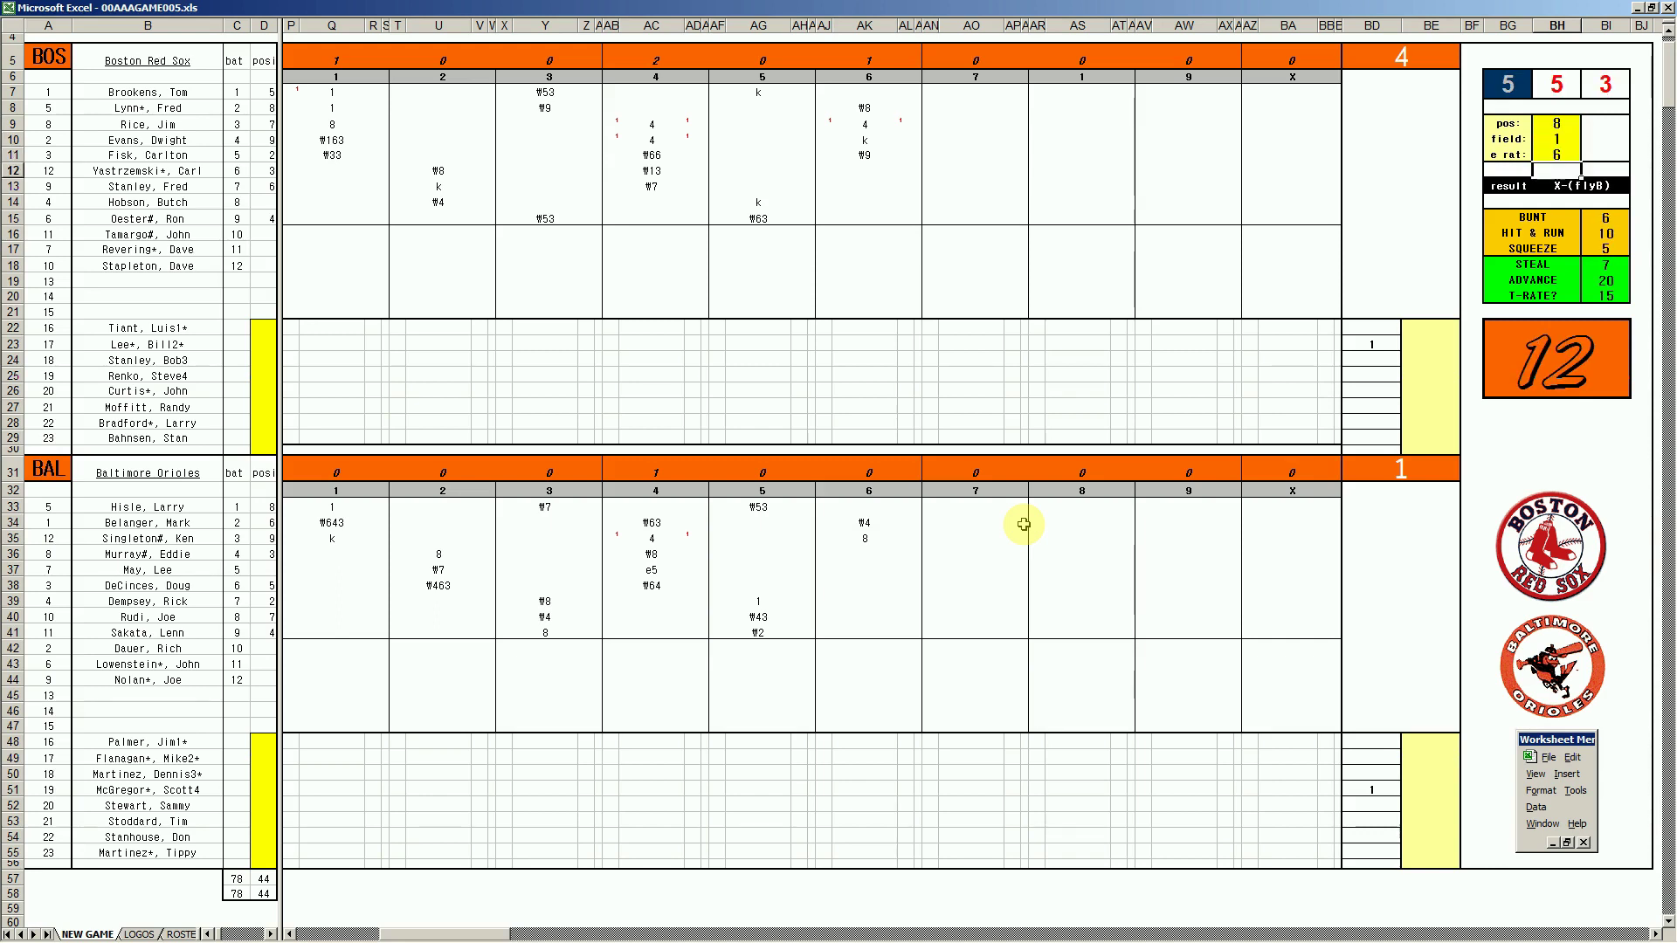
left_click(865, 553)
type("#8")
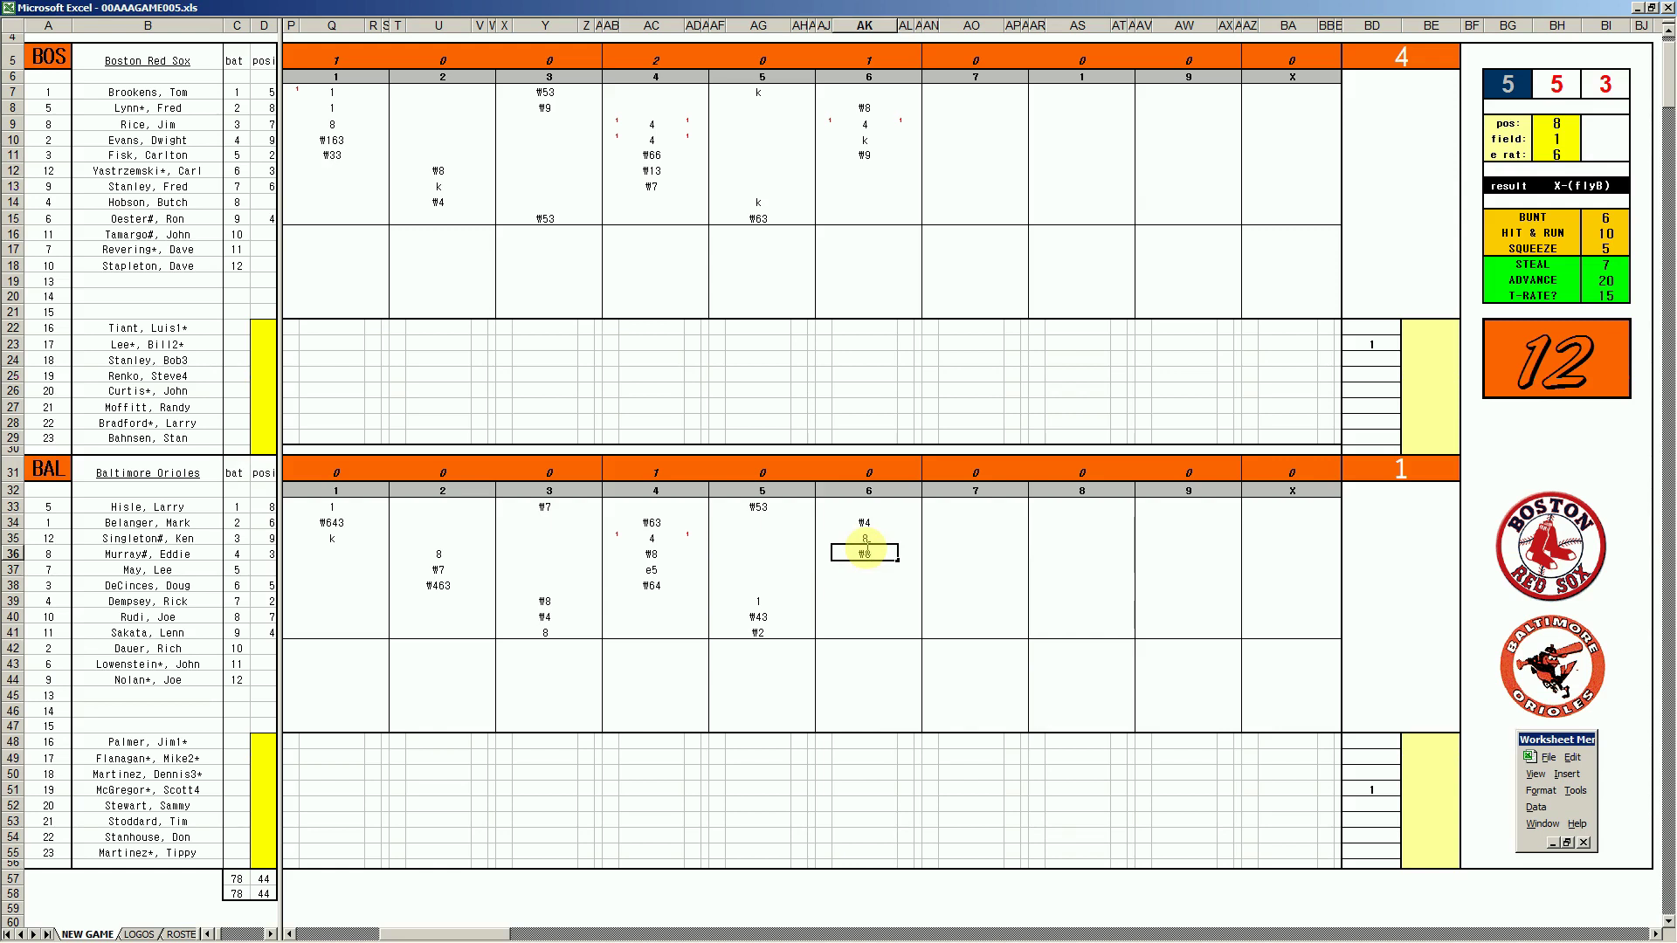
key("Return")
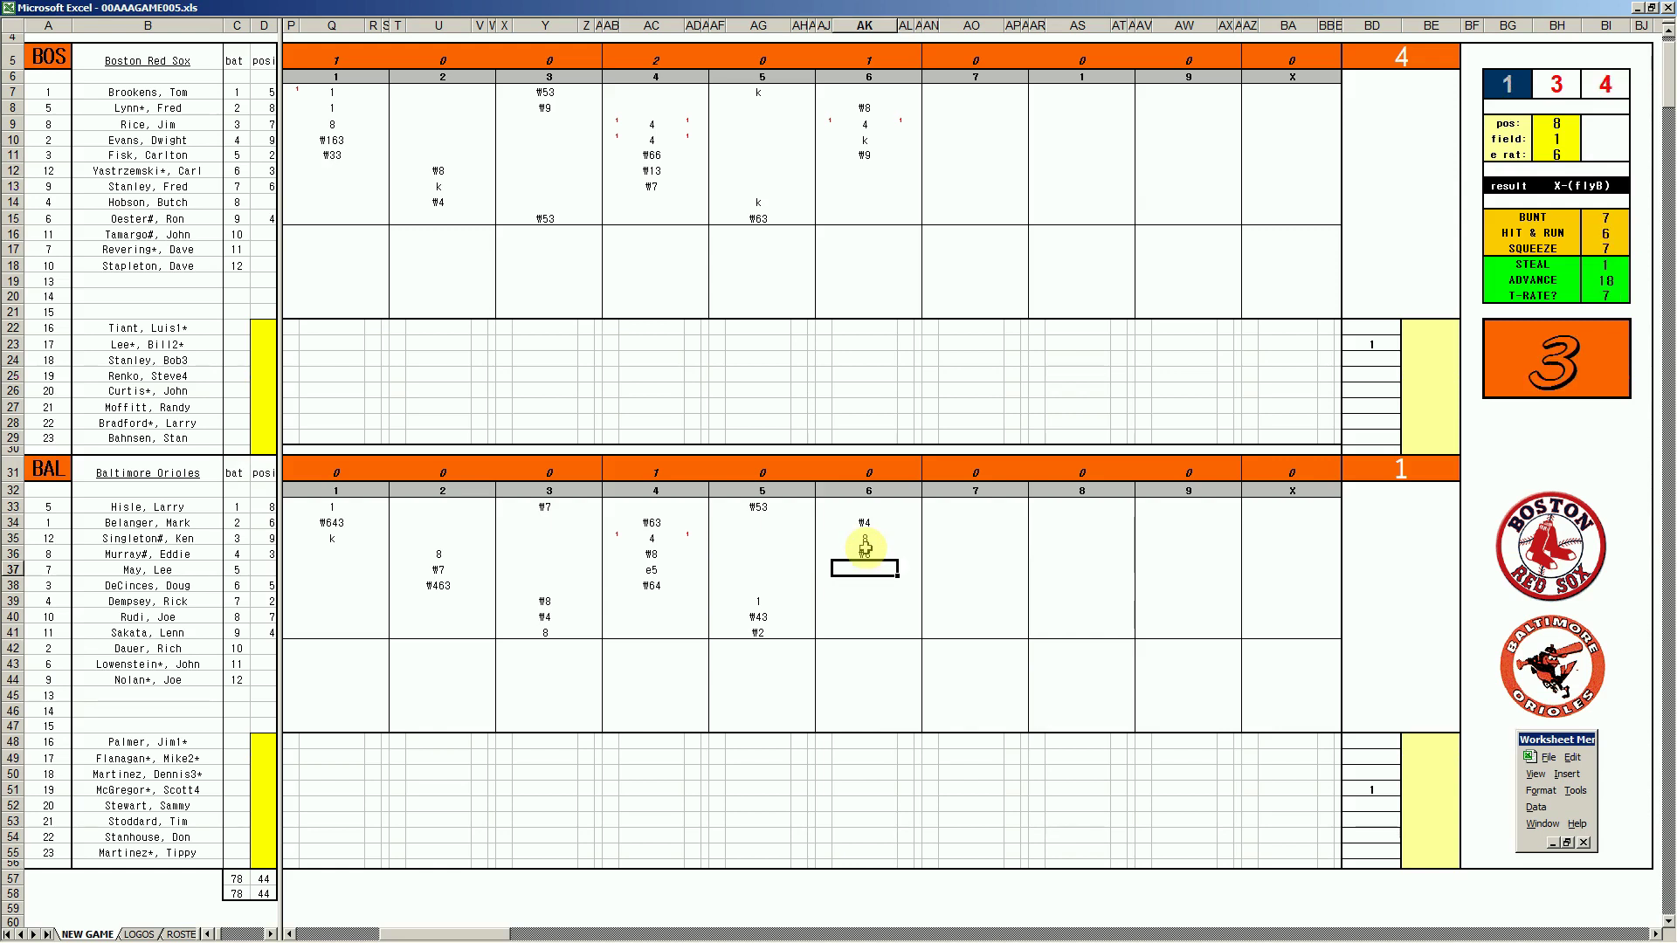
type("k")
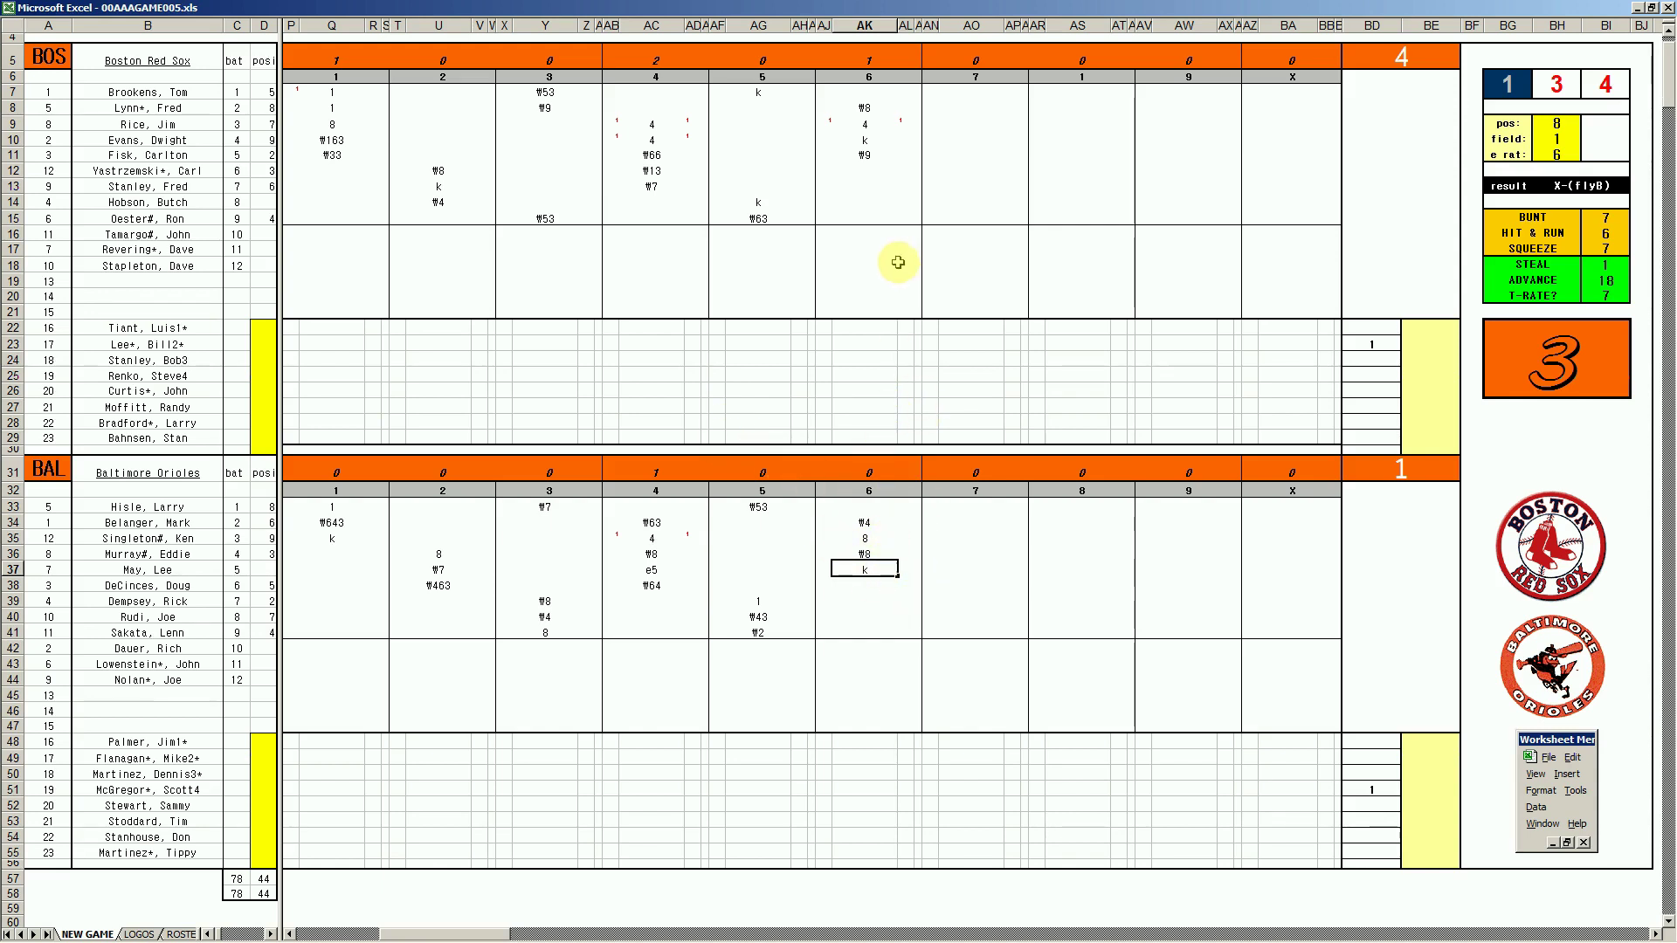
- In Boston's inning 7, enter 1, ₩643 and k for the sixth, seventh and eighth batters
left_click(957, 173)
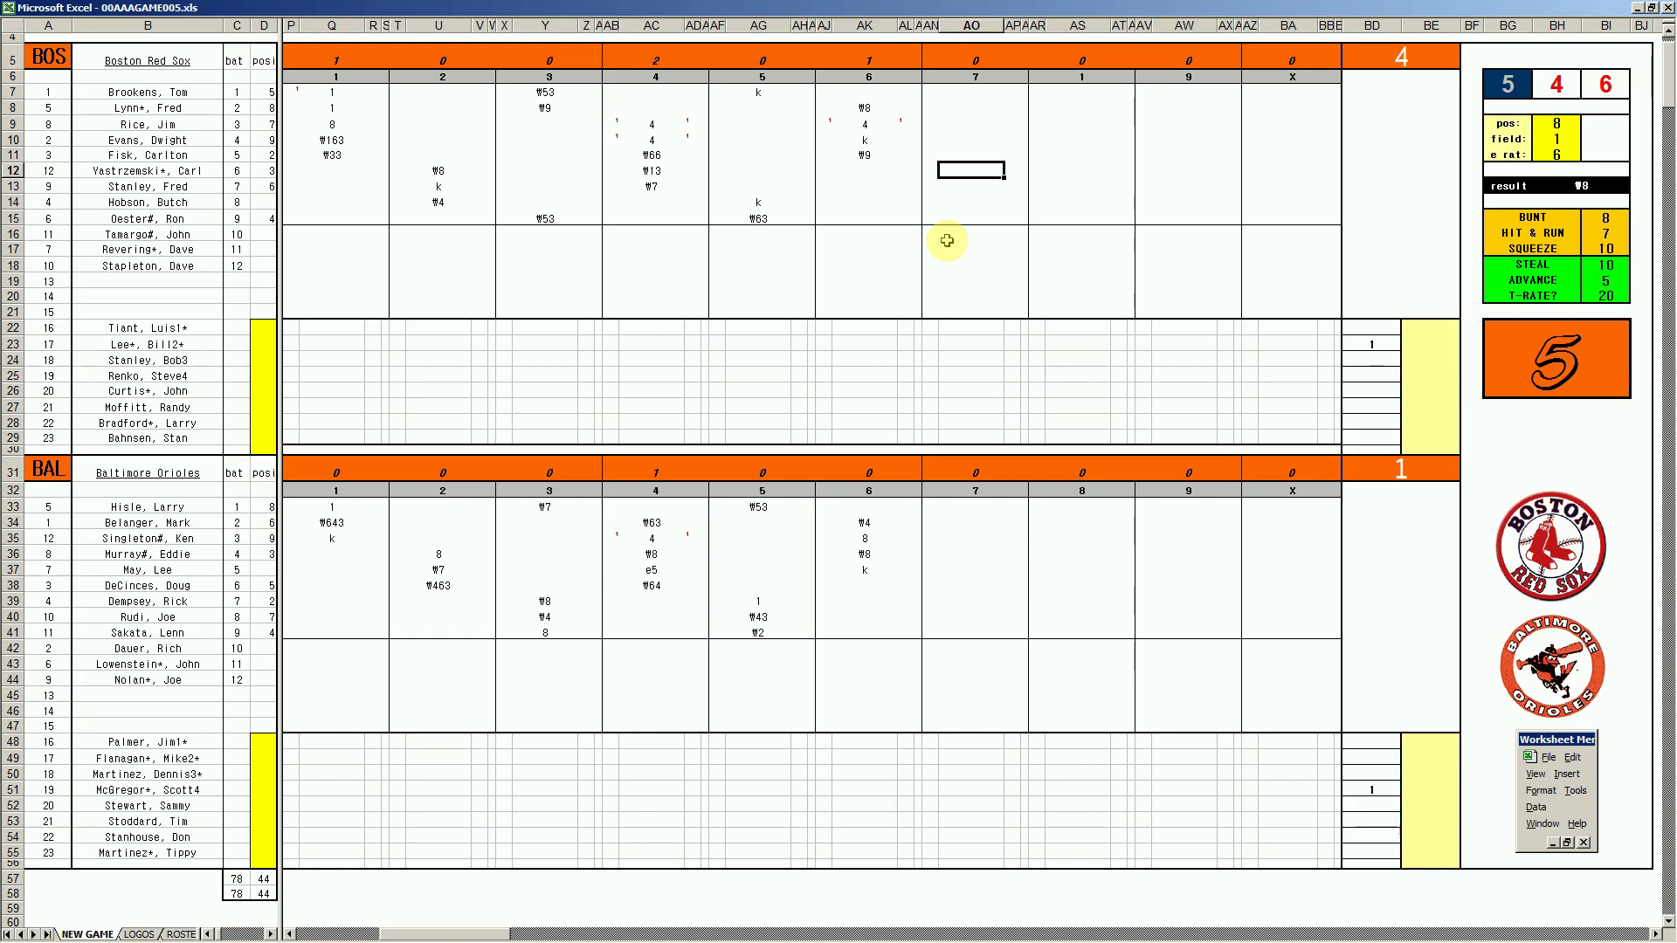
type("1")
key("Return")
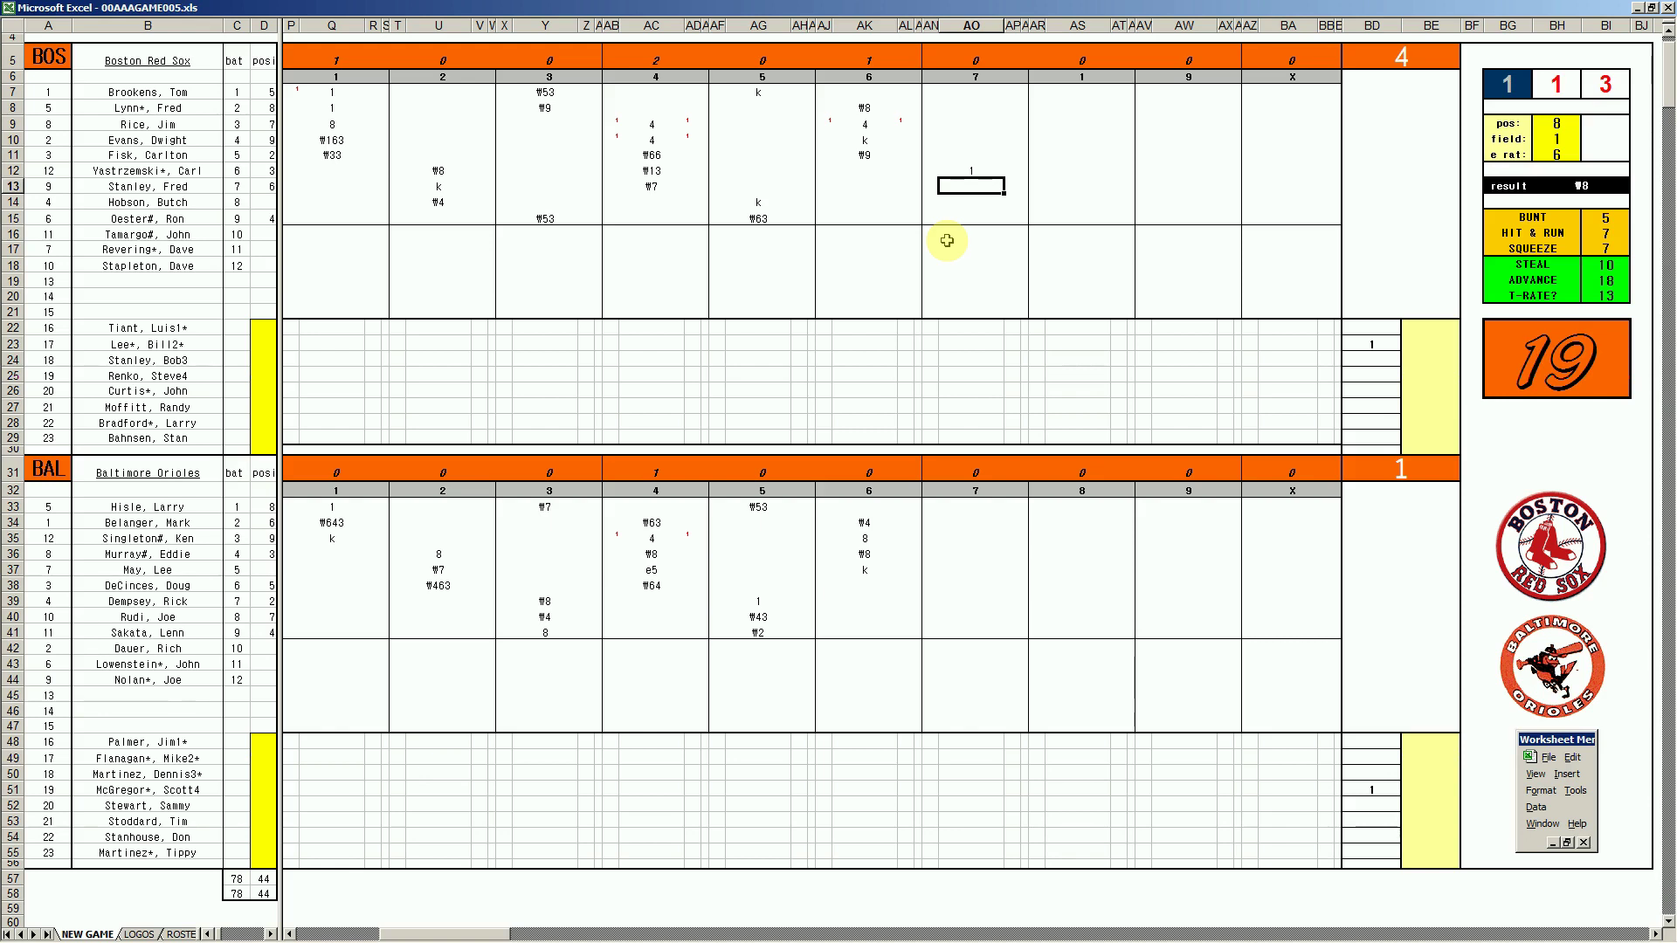
type("#643")
key("Return")
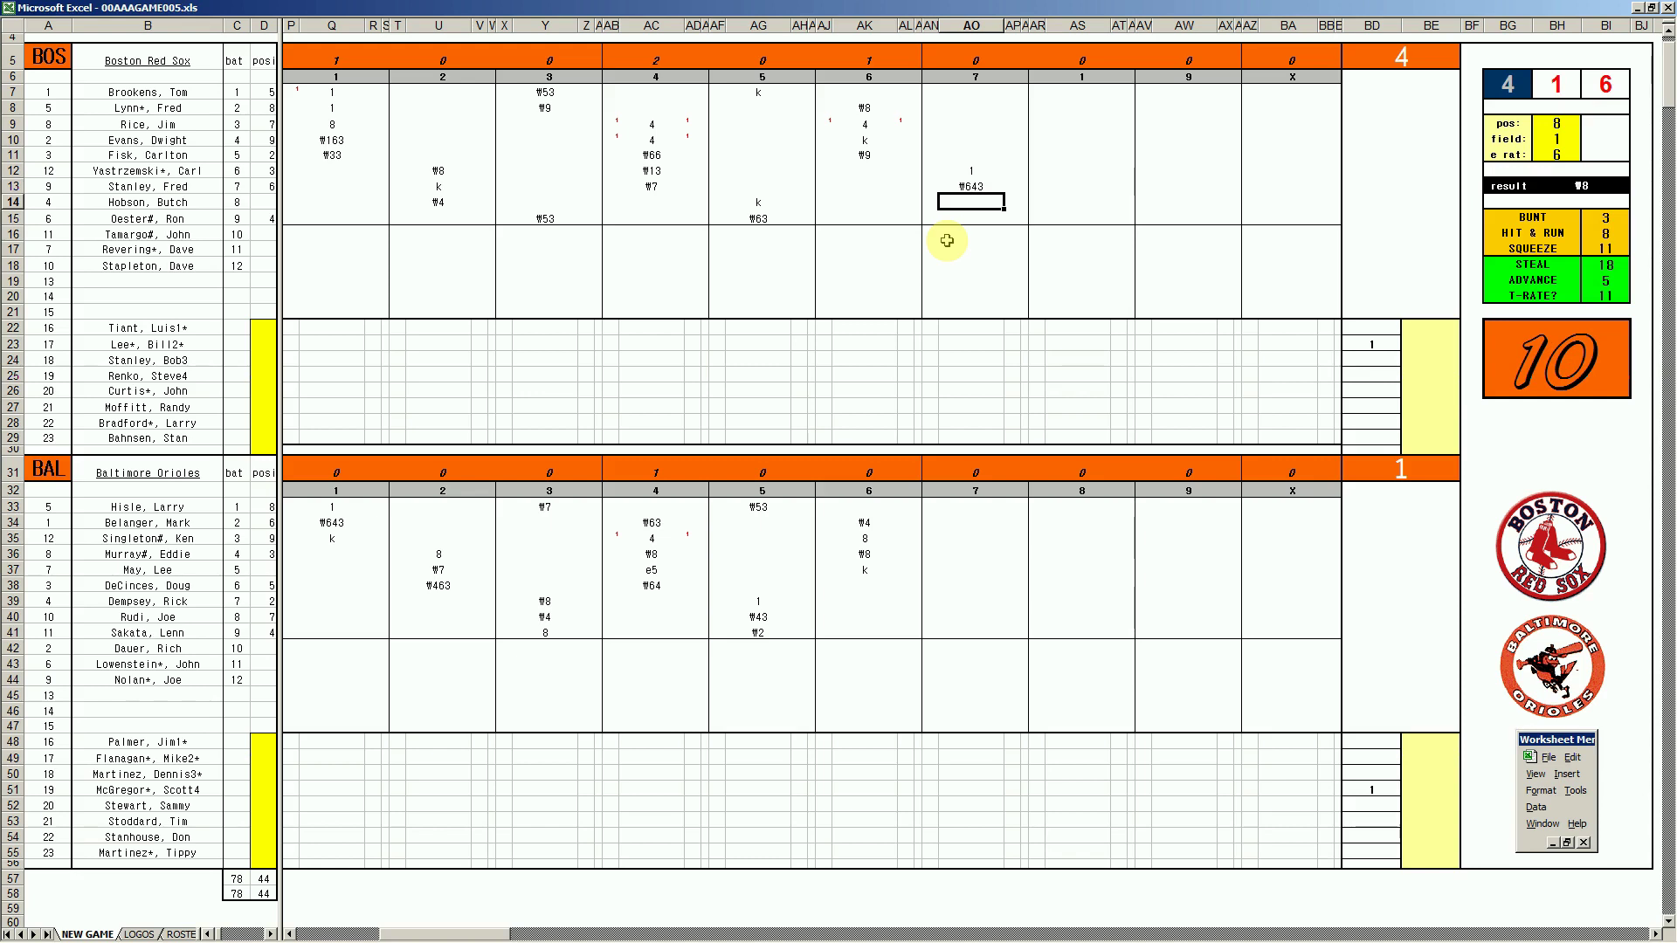
type("k")
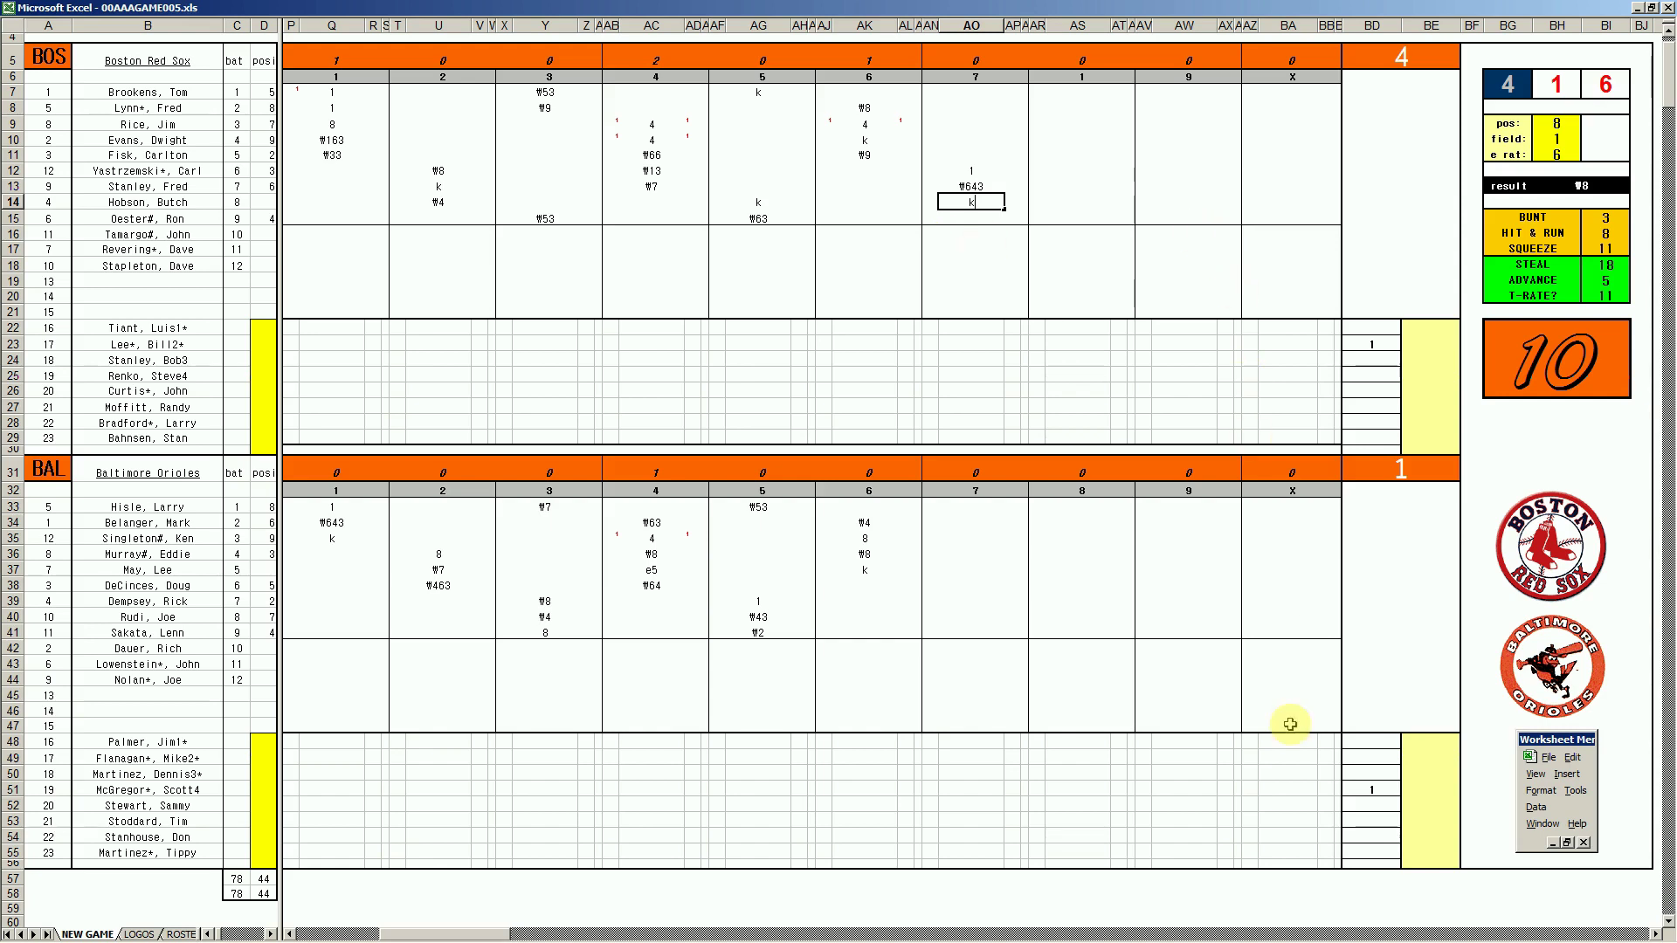
- Switch to Spotify, look over the White Music album's track list, and return to the game scoresheet in Excel
left_click(1127, 932)
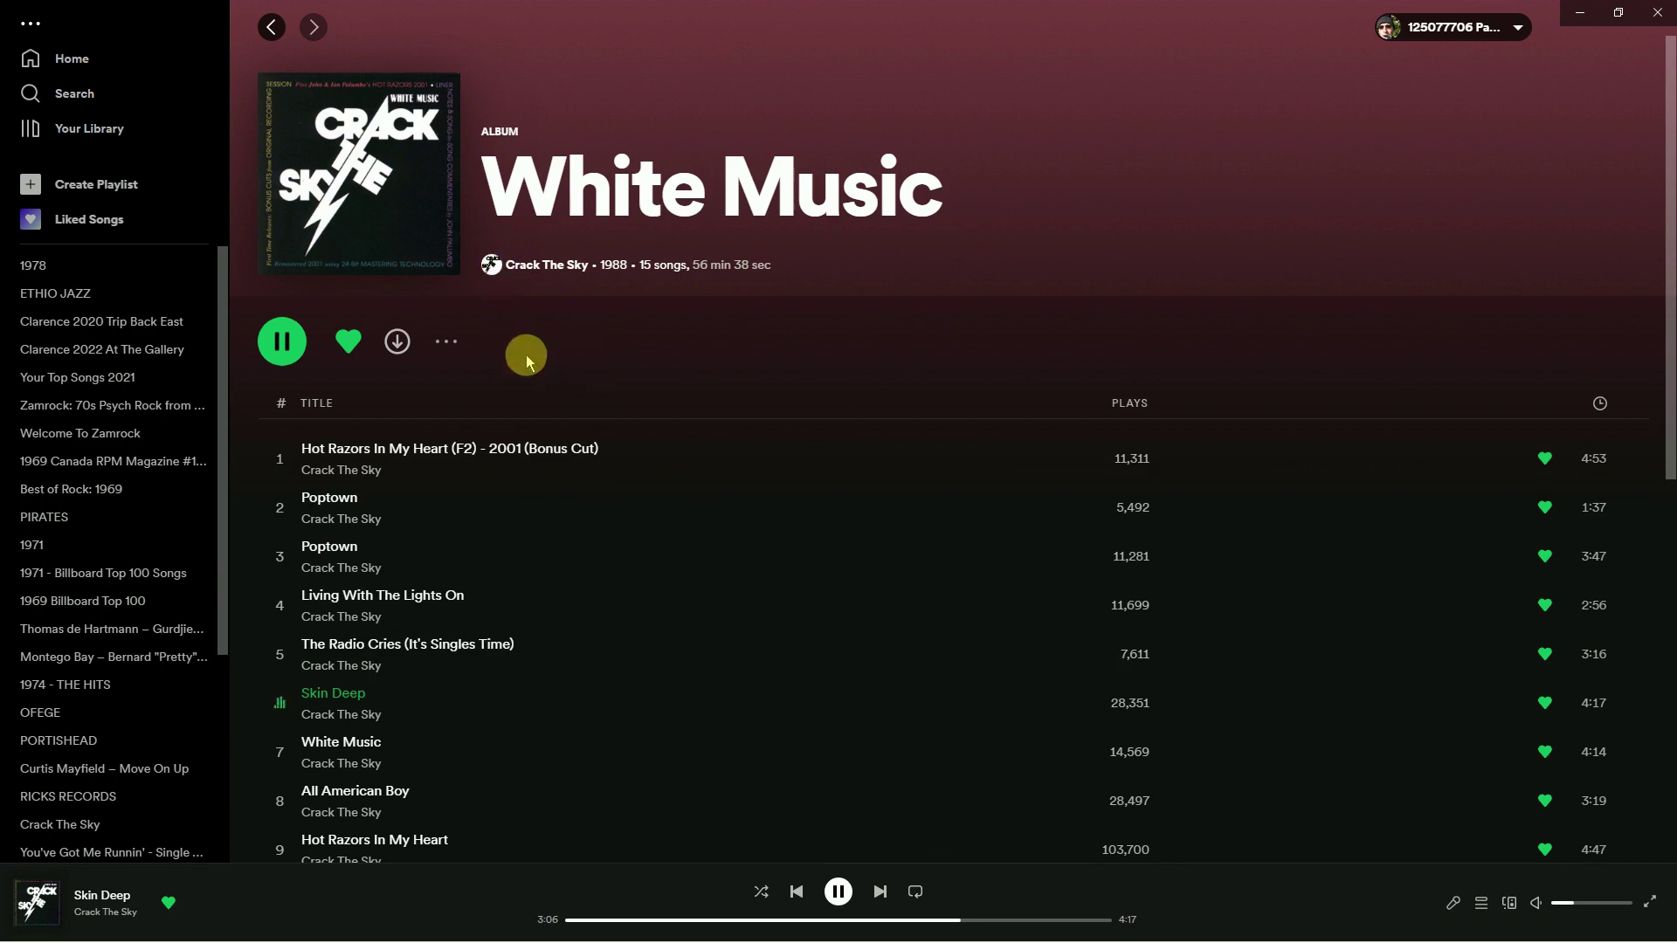
scroll(705, 362, "down", 1)
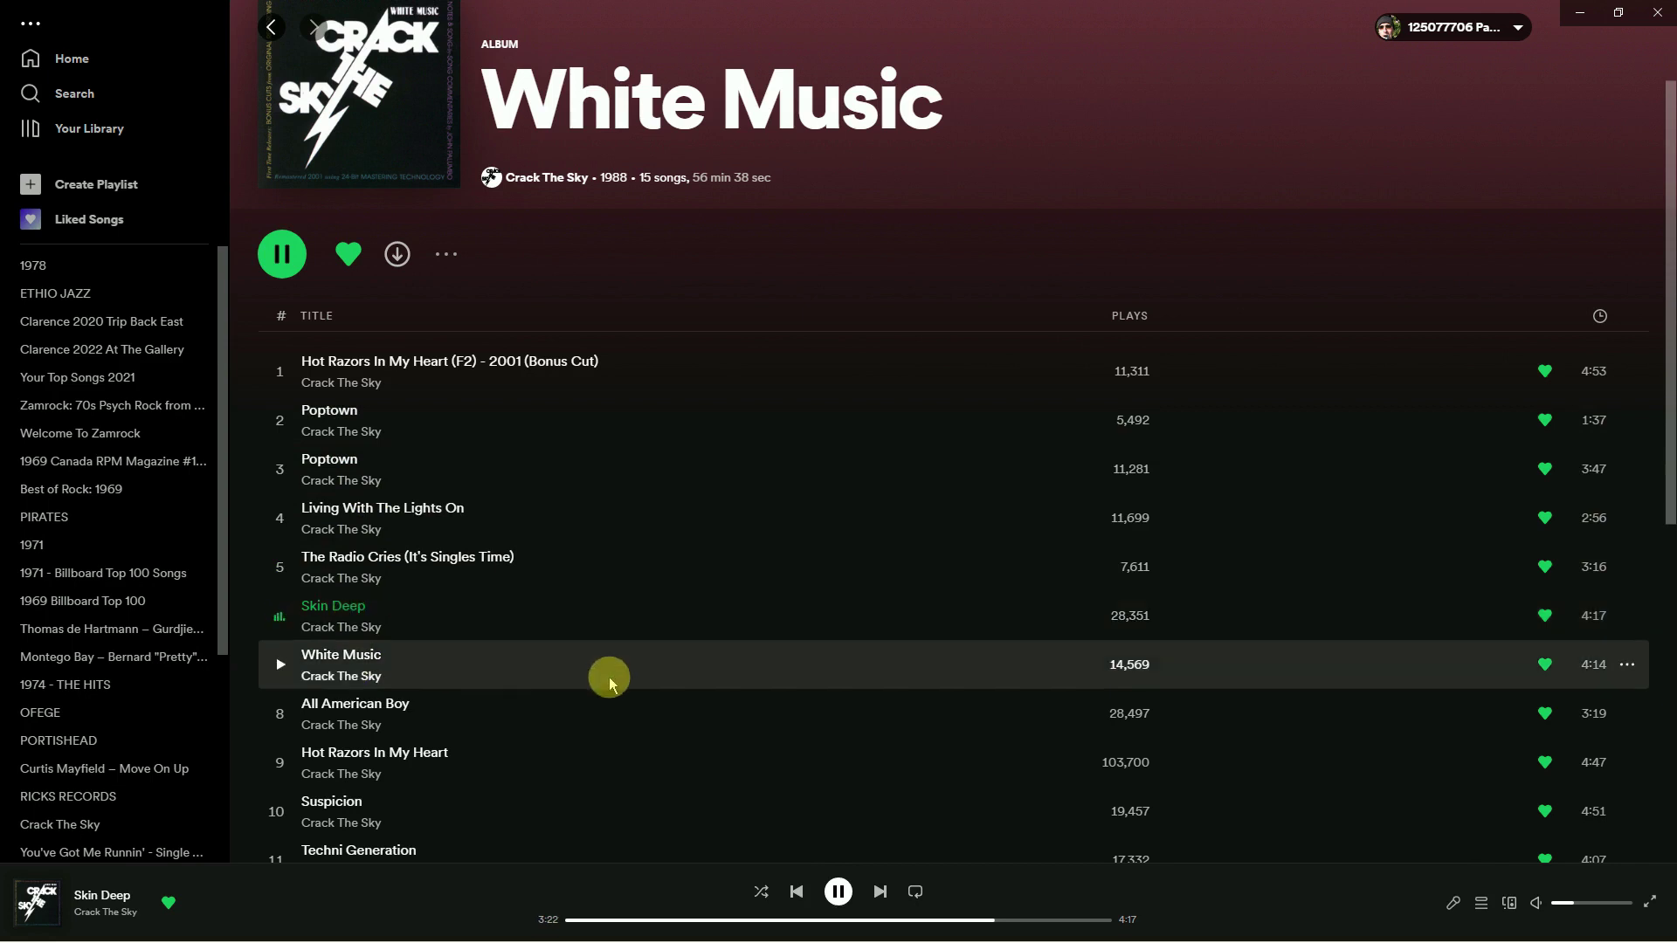
scroll(730, 618, "up", 1)
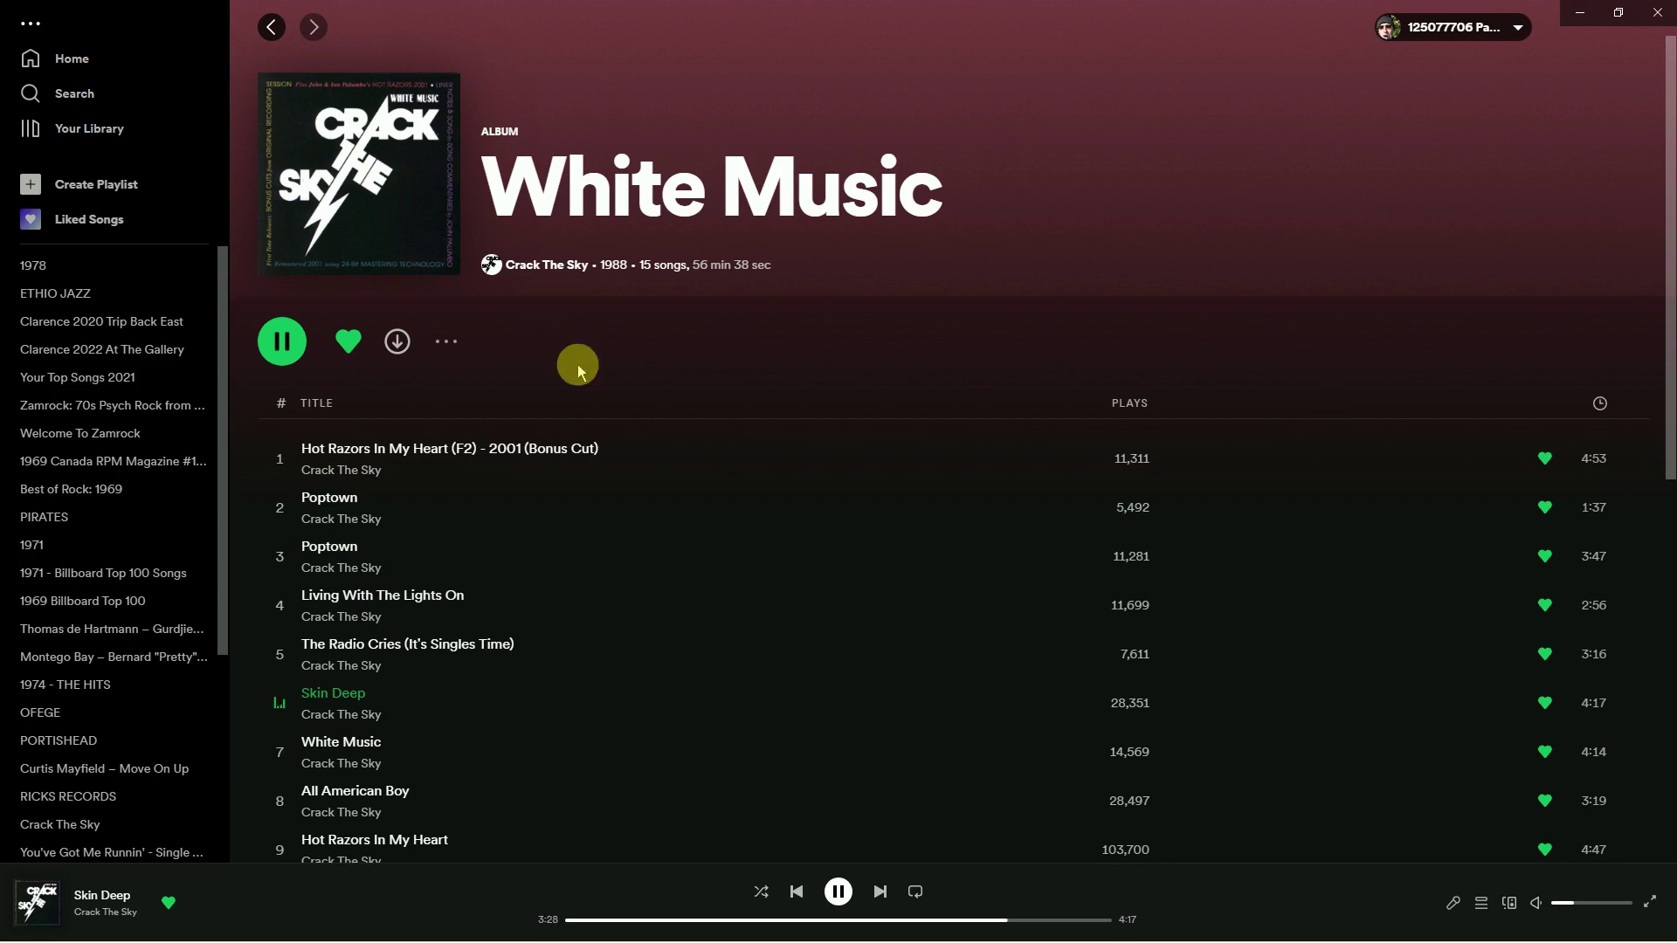
mouse_move(516, 937)
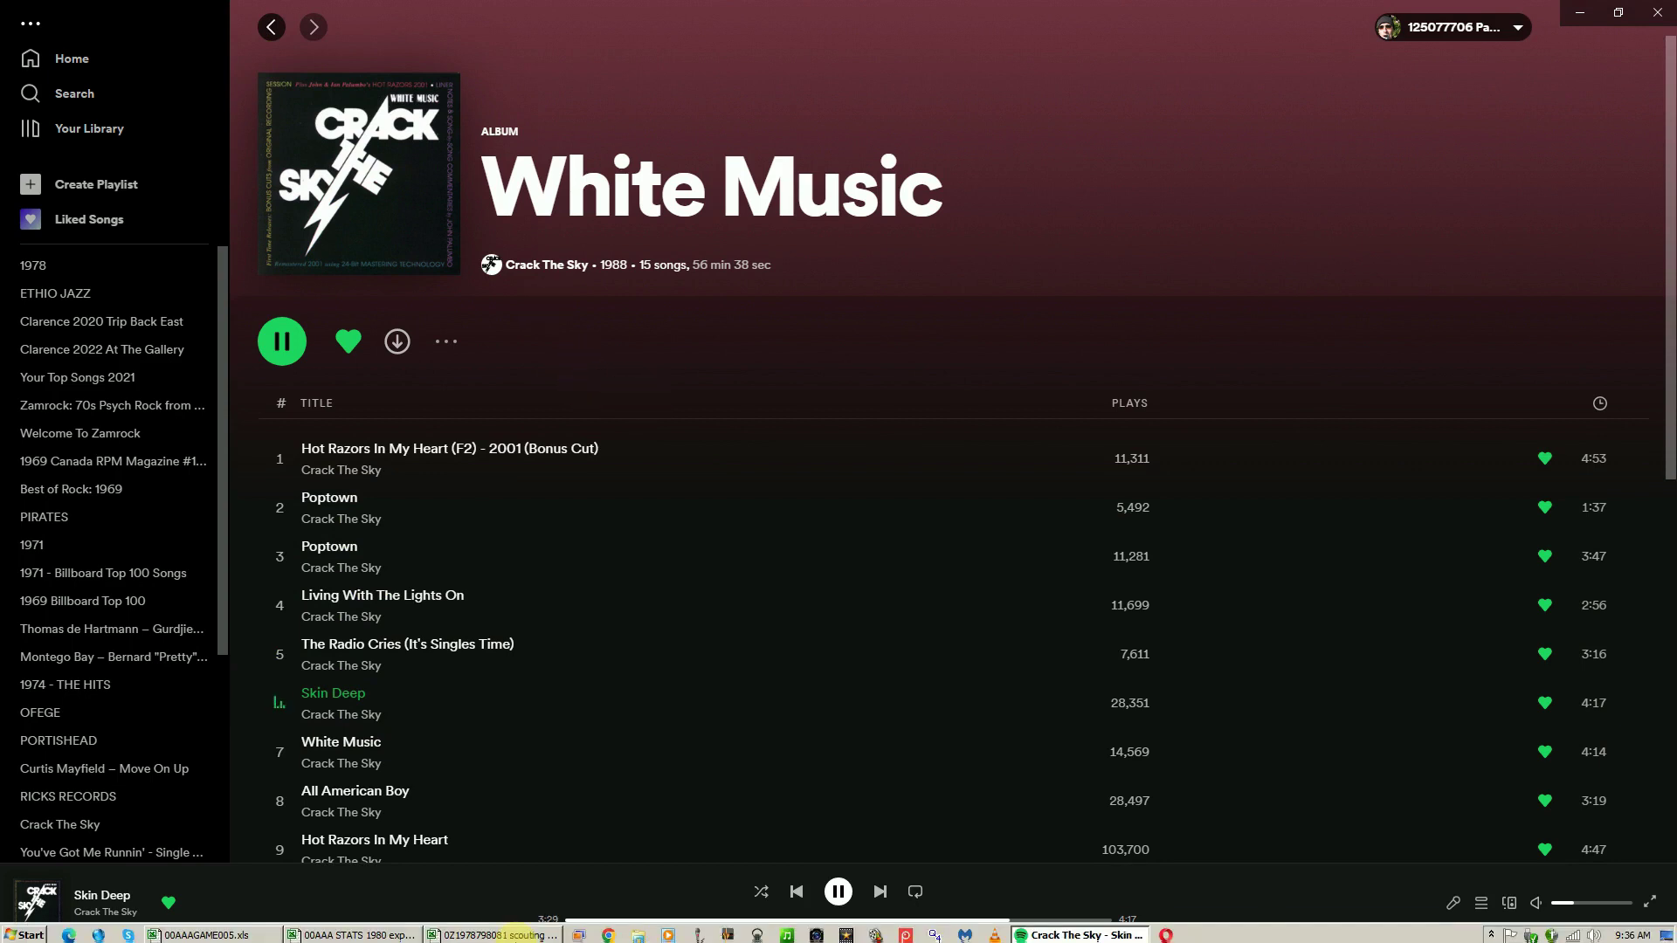
left_click(262, 933)
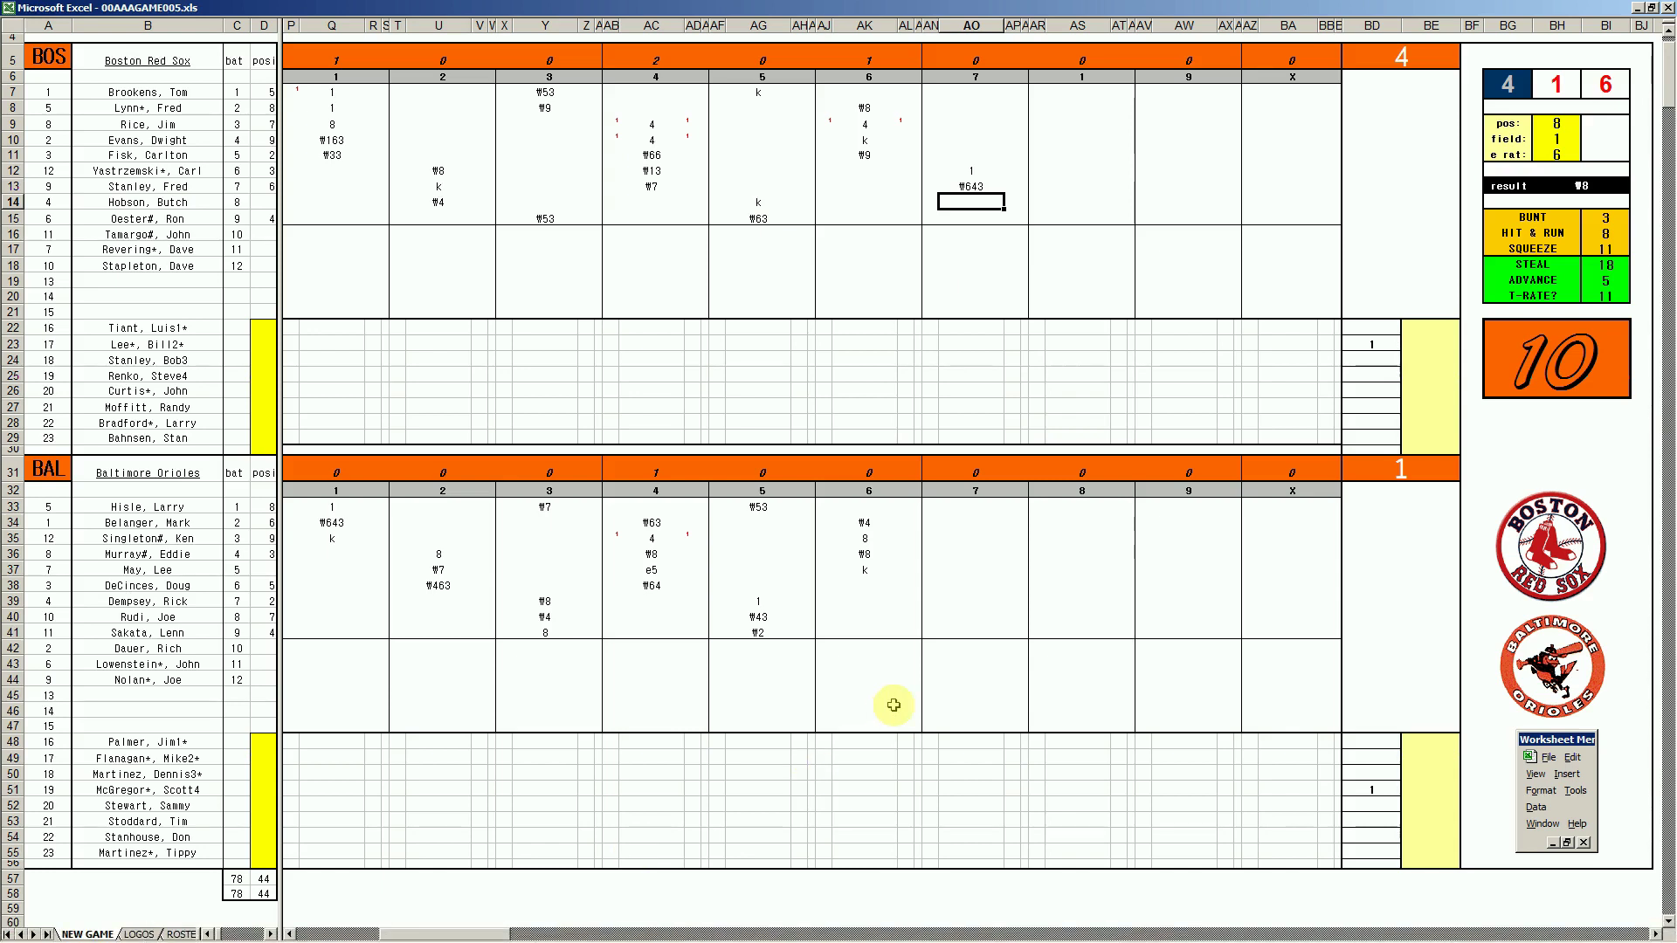
- In Baltimore's inning 7, enter 8, ₩3 and 1 for batters six to eight and 1 for the tenth-listed player
left_click(961, 582)
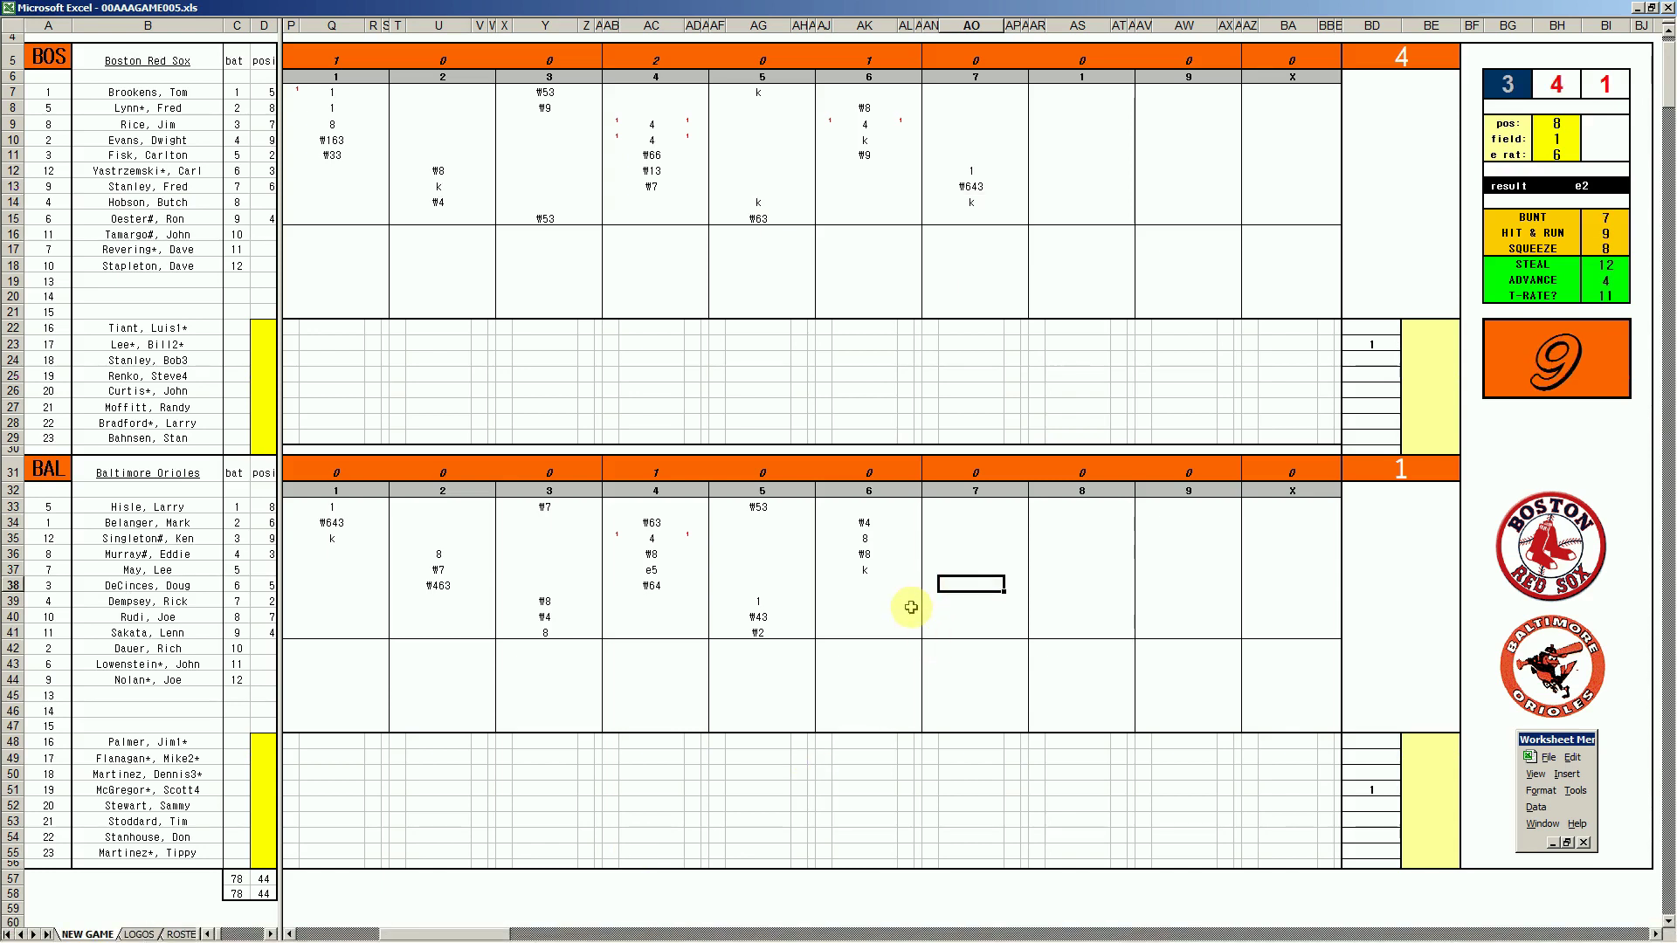
type("8")
key("Return")
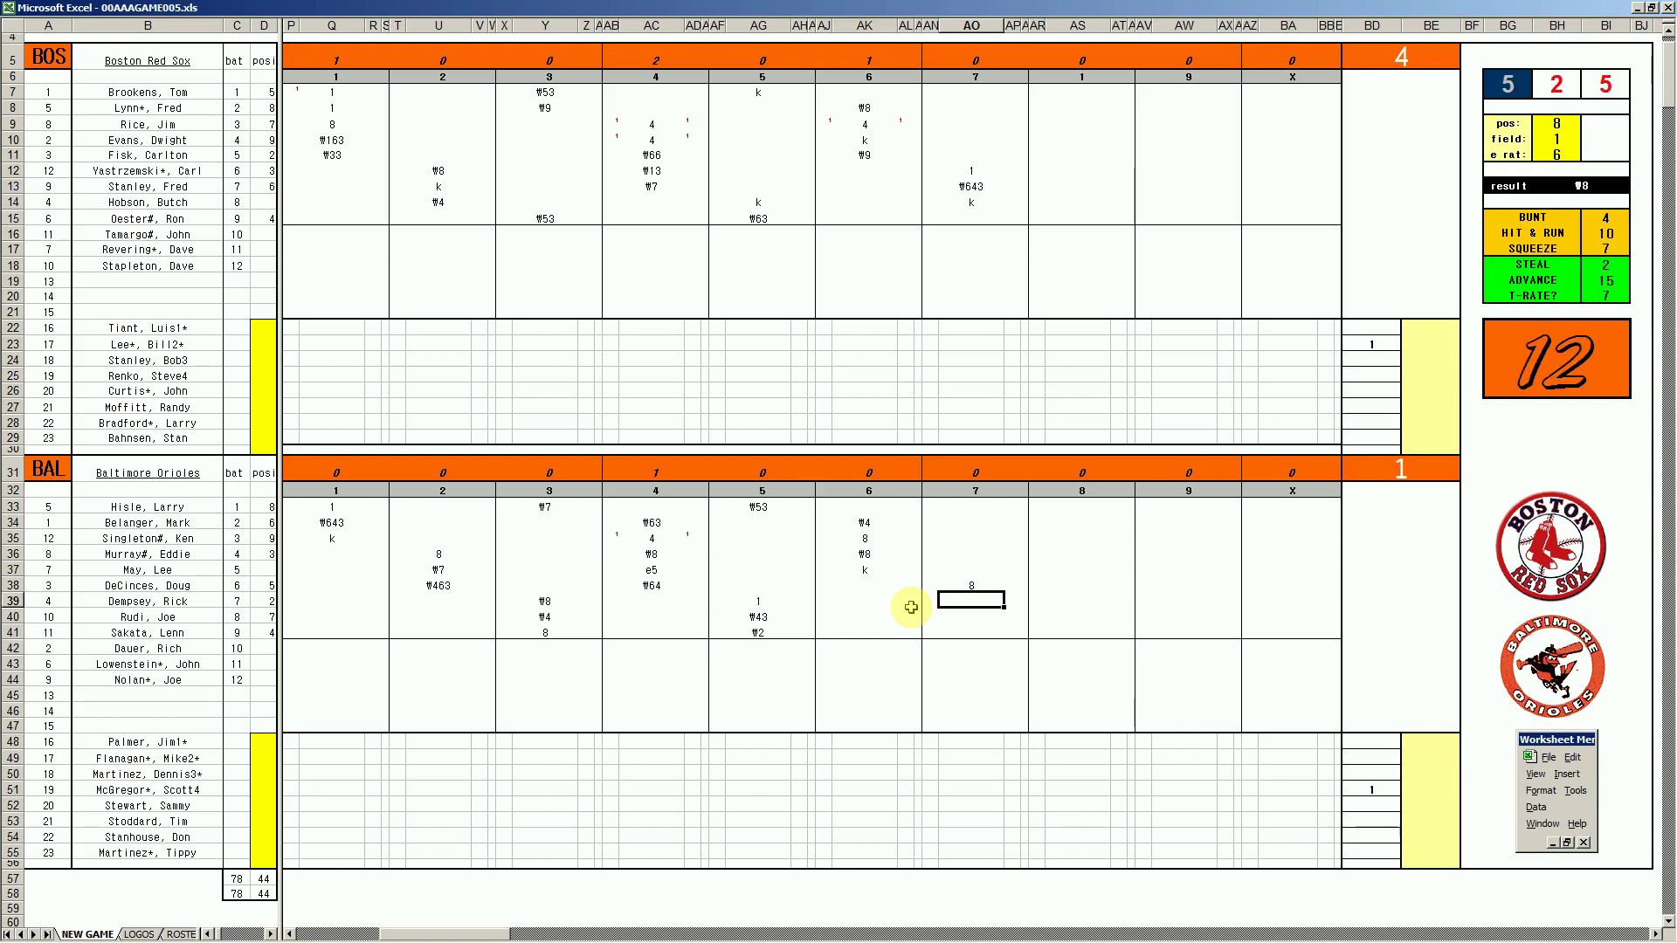
type("#3")
key("Return")
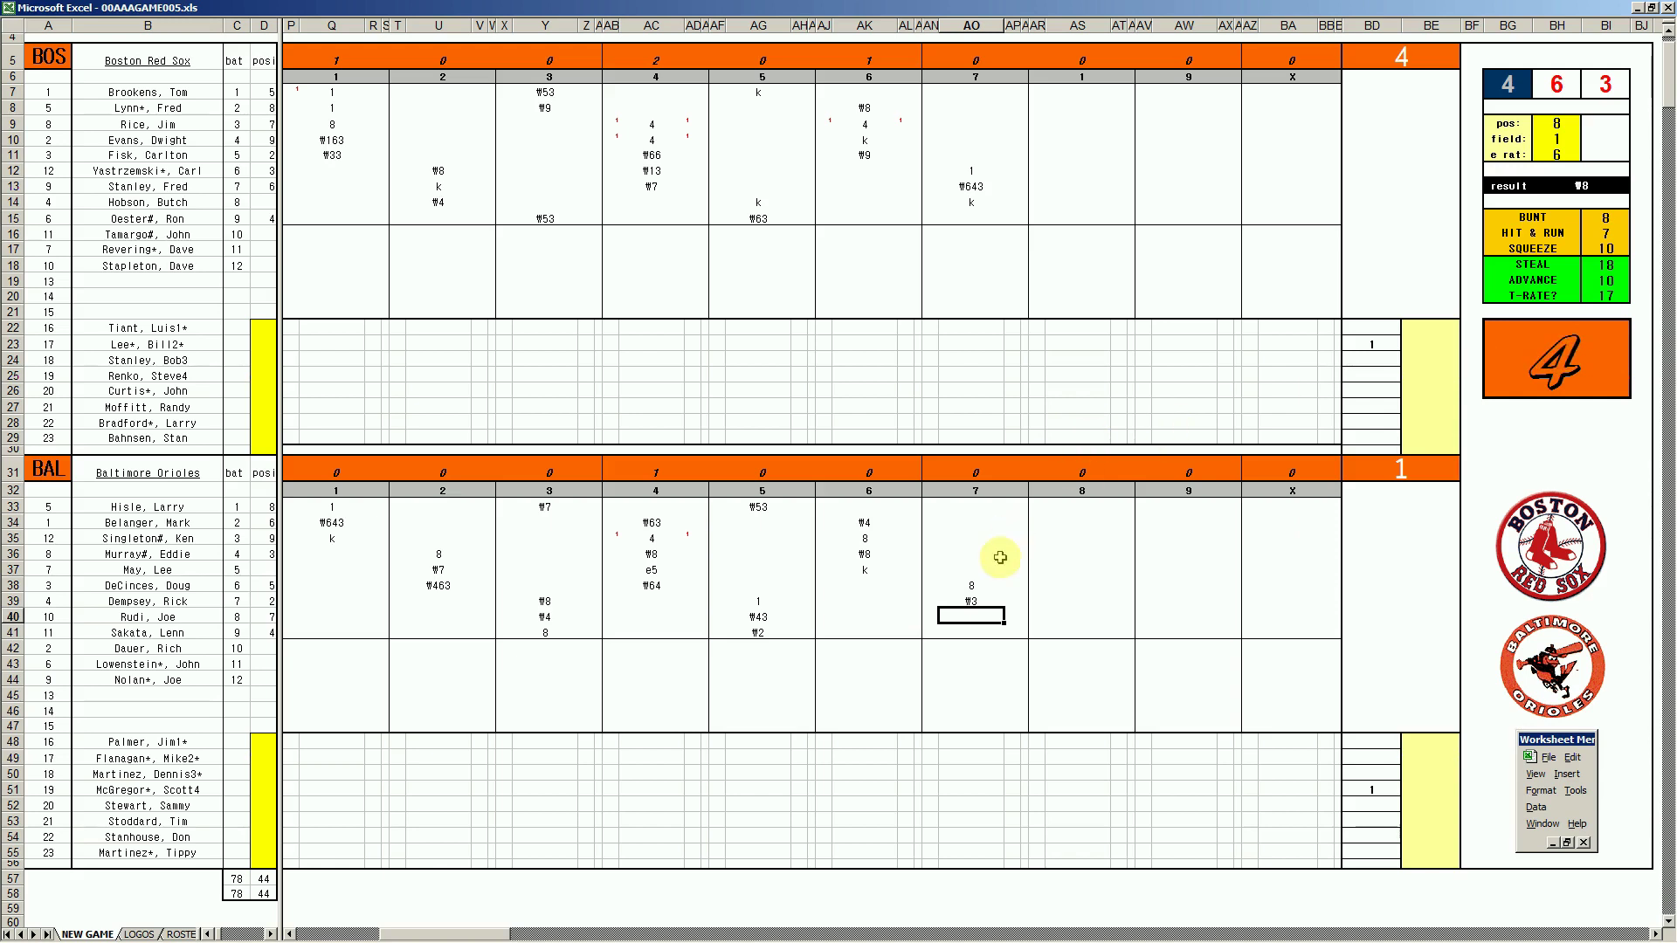
type("1")
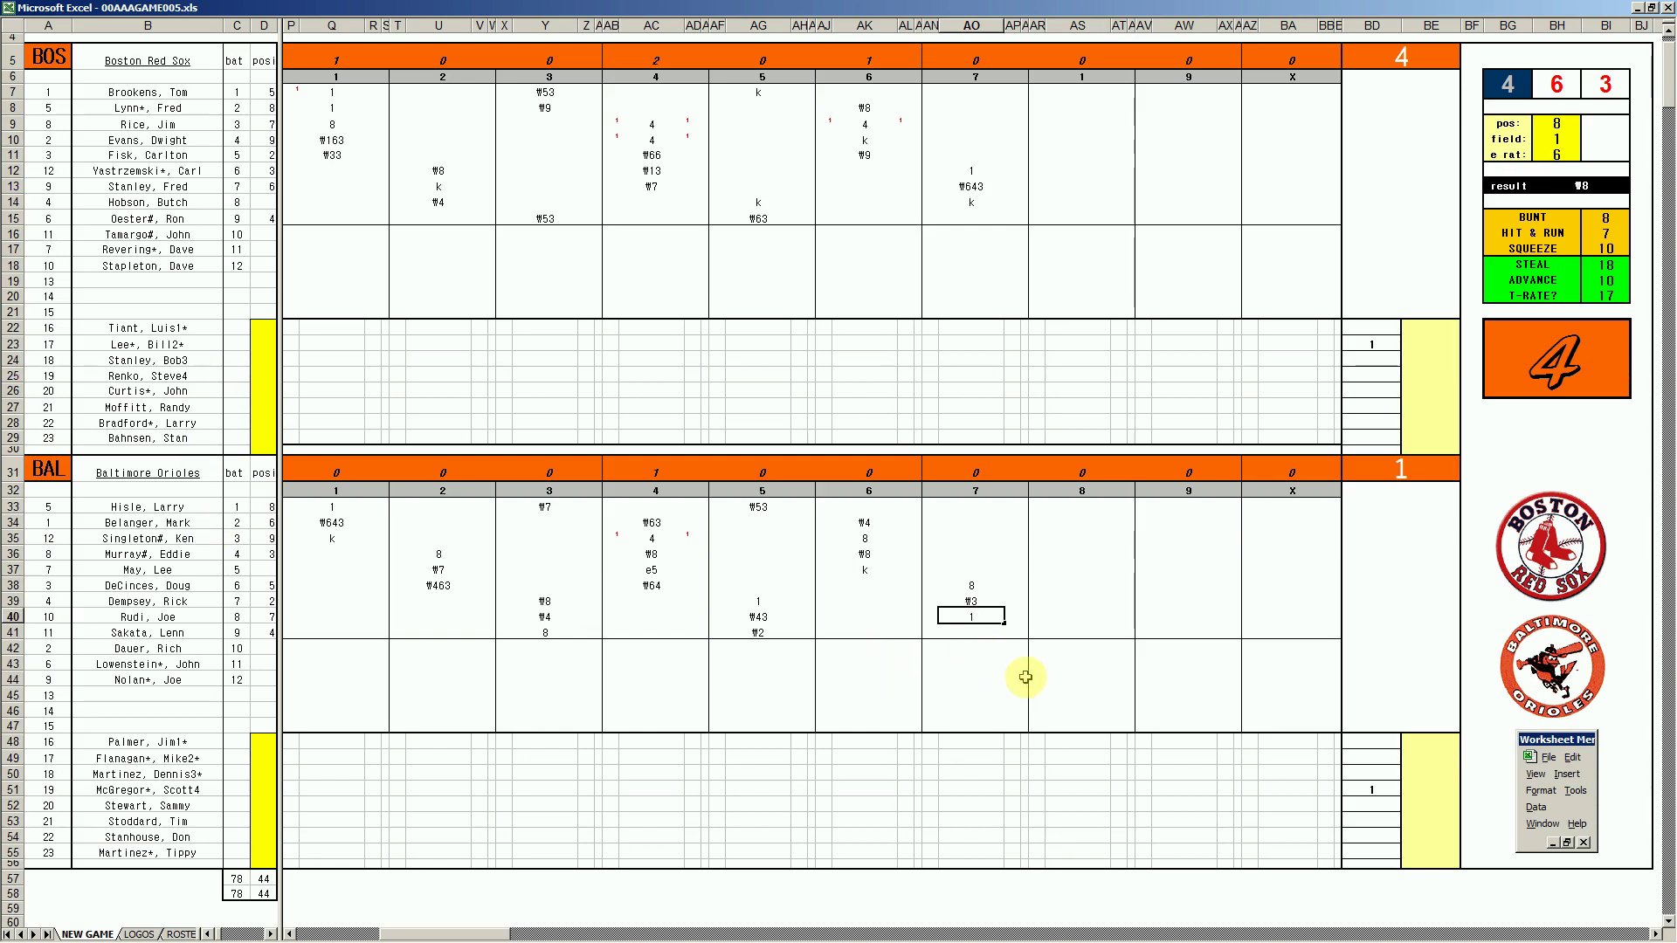
left_click(975, 647)
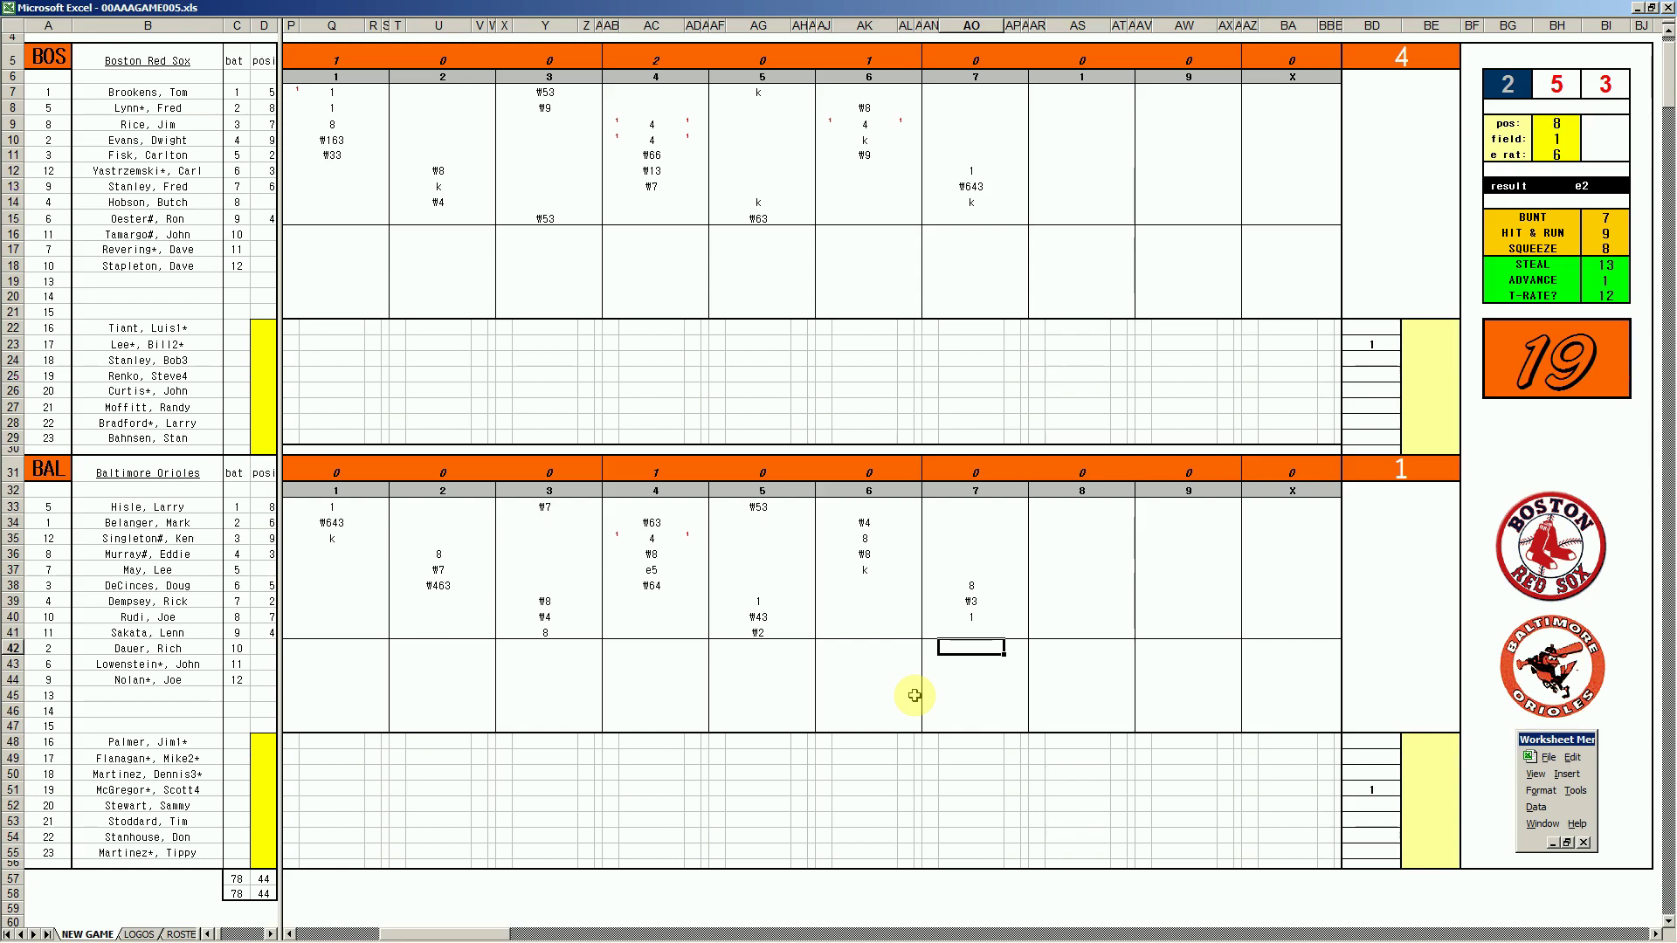
type("1")
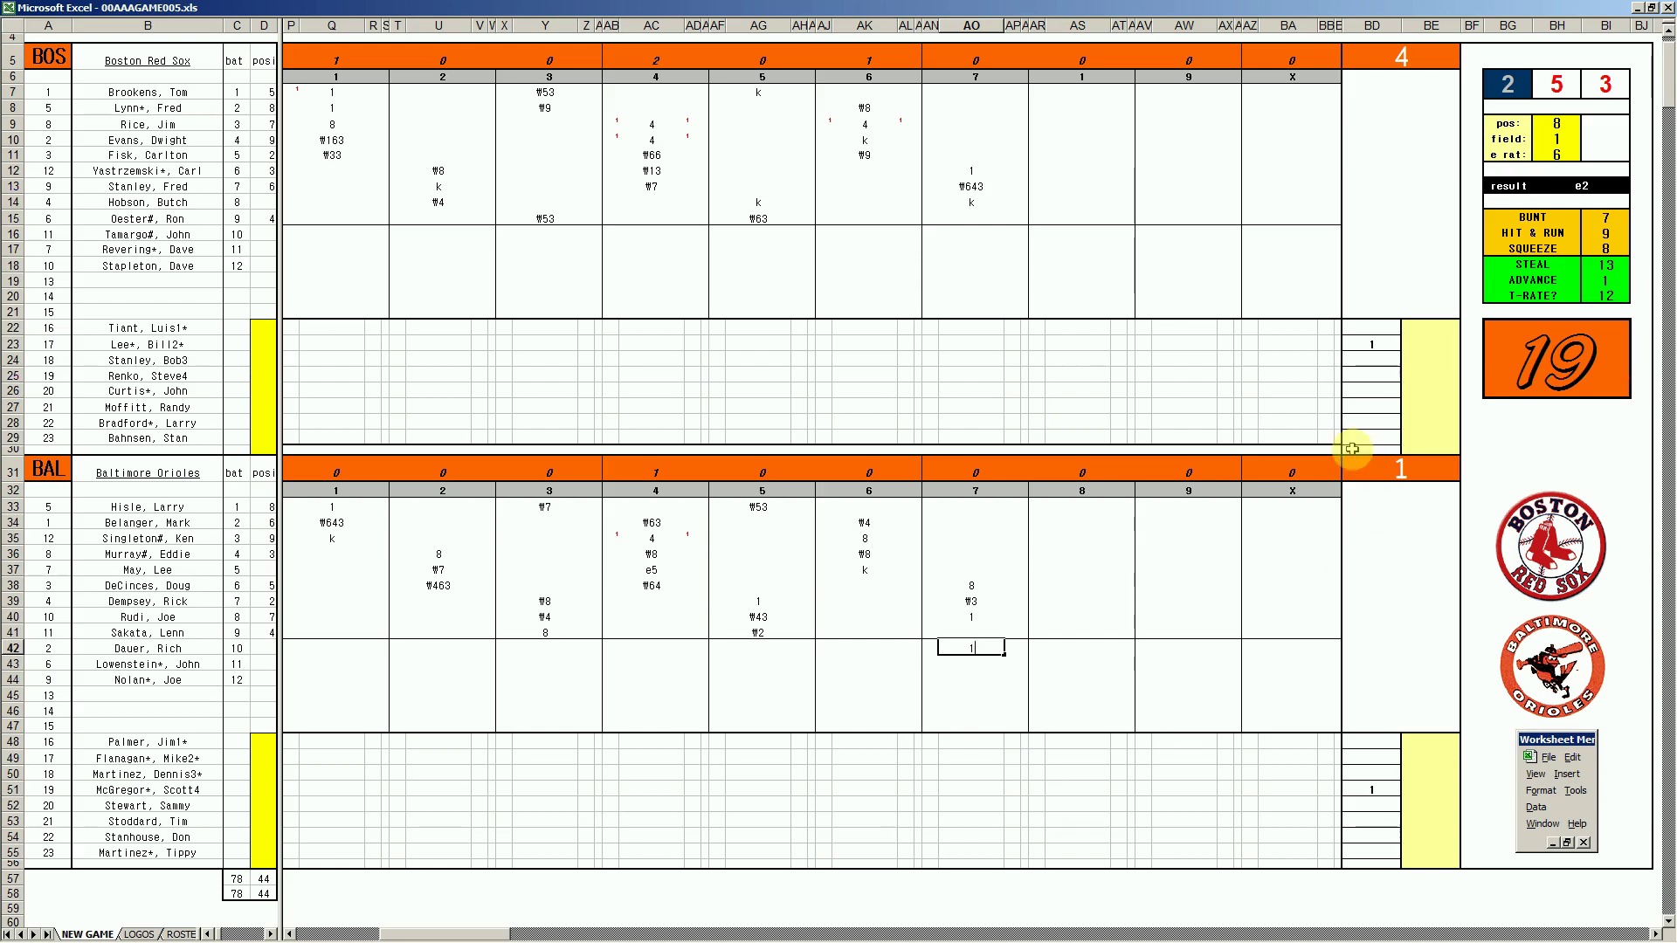
- Record Boston's inning 7 pitching change, entering 19/3 innings for the second-listed pitcher and 7 for the sixth-listed reliever
left_click(1423, 349)
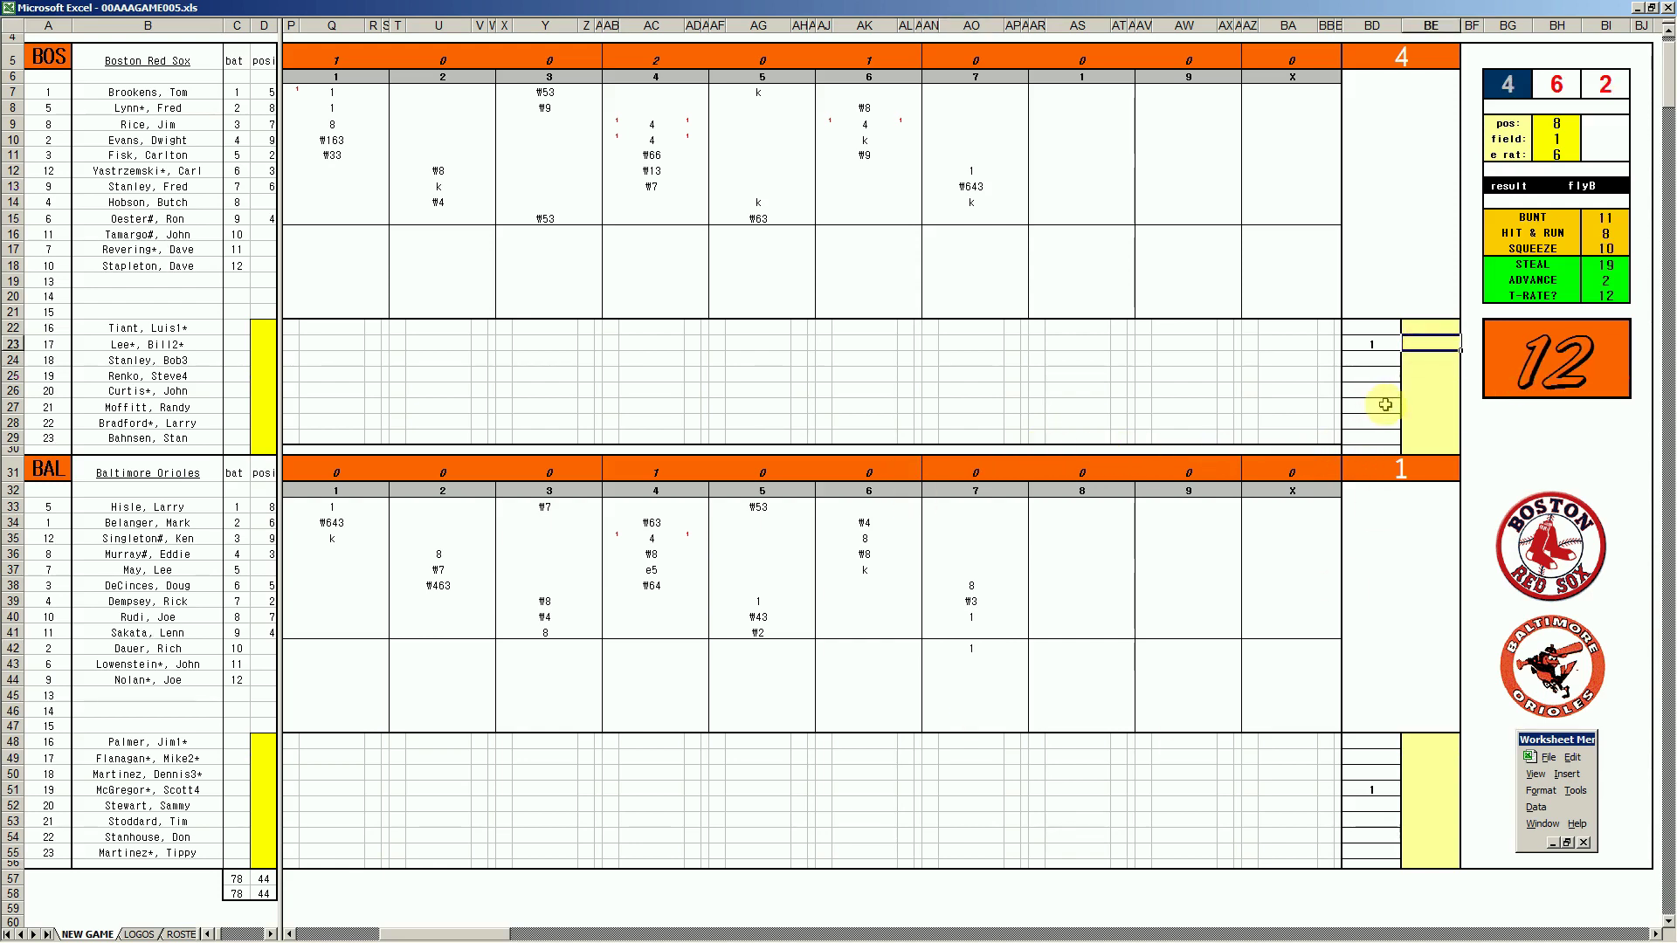
type("19/3")
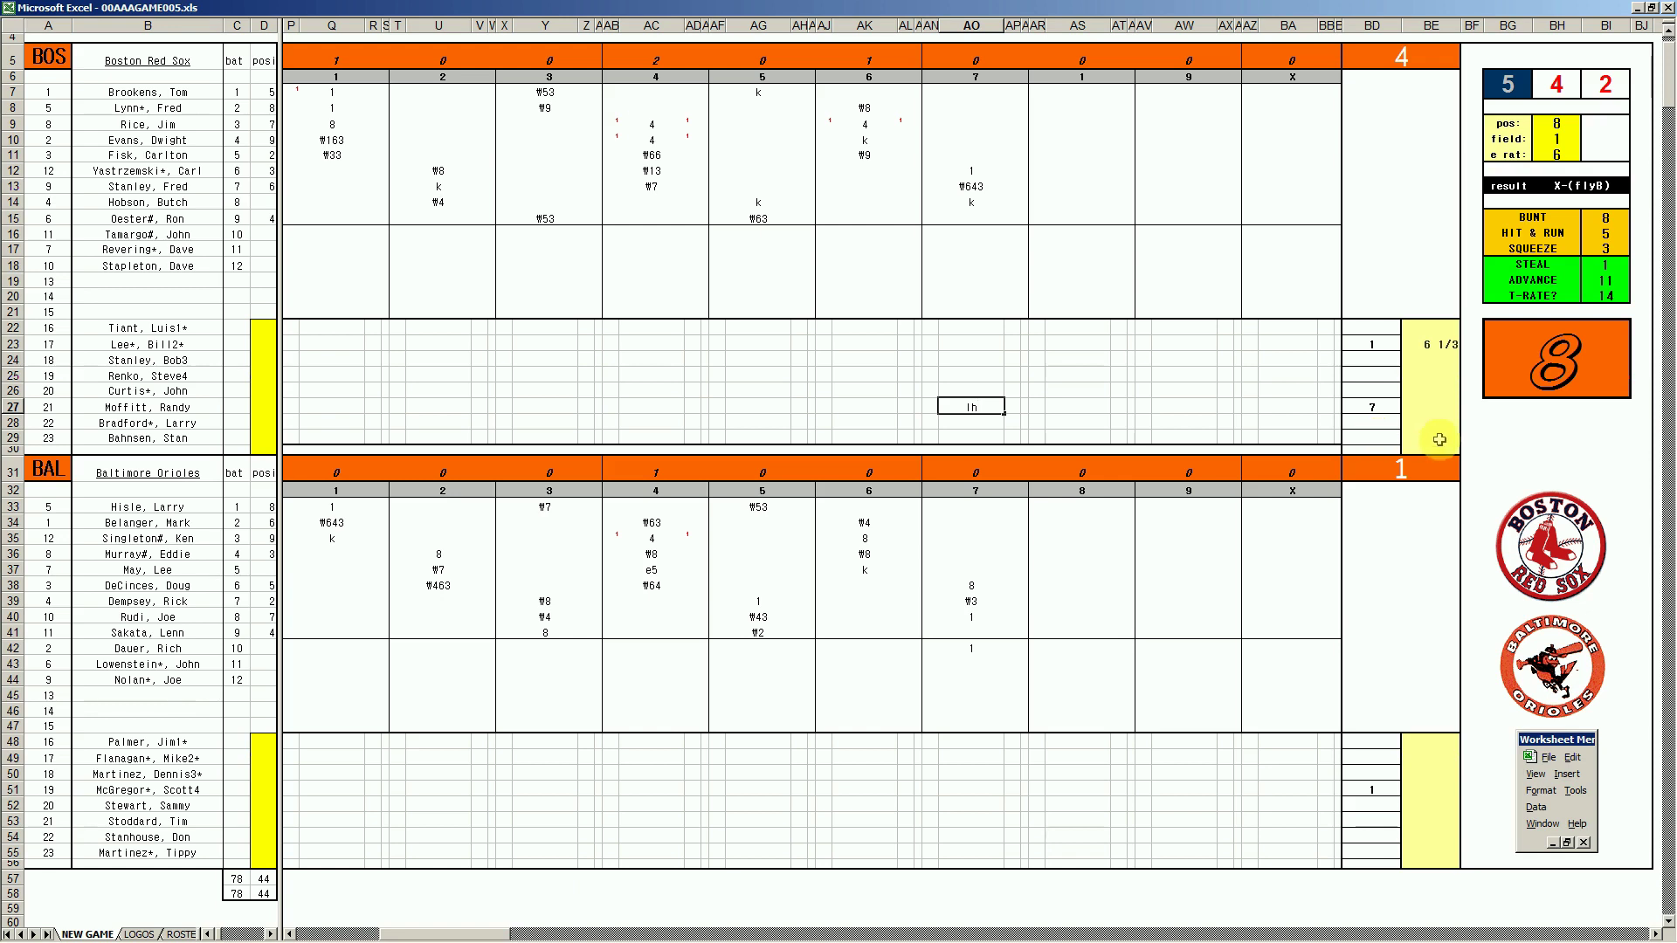
- In Baltimore's inning 7, enter 8 with a ' mark after it for the leadoff batter and a ' mark before the sixth batter's 8
left_click(973, 507)
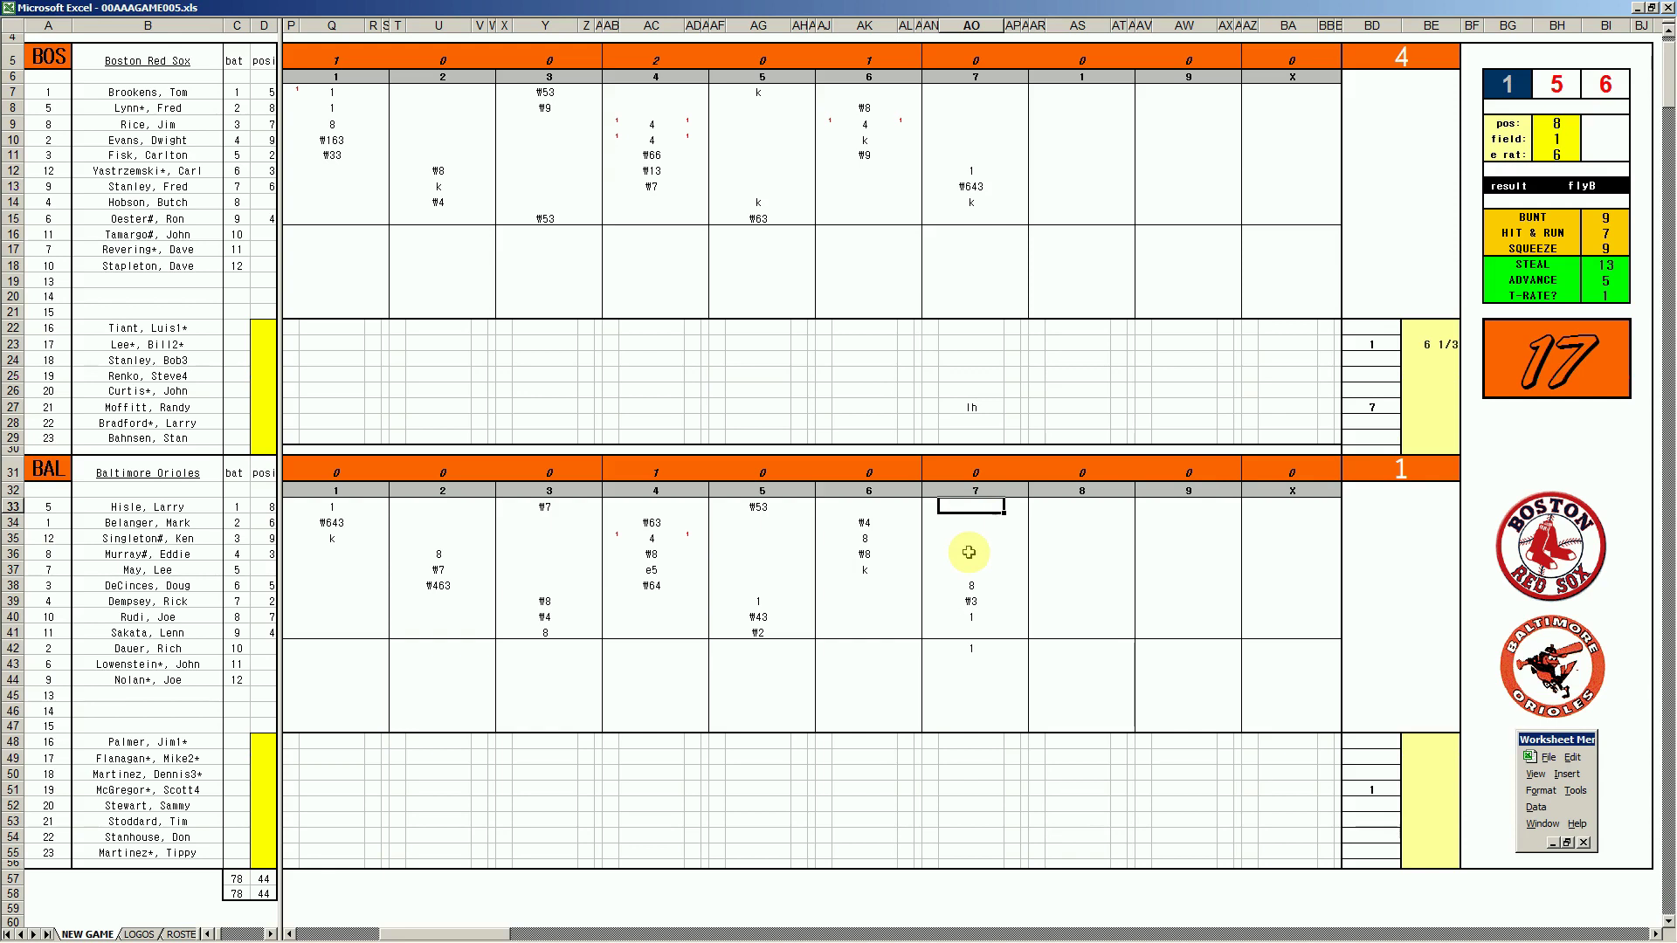
type("8")
key("Return")
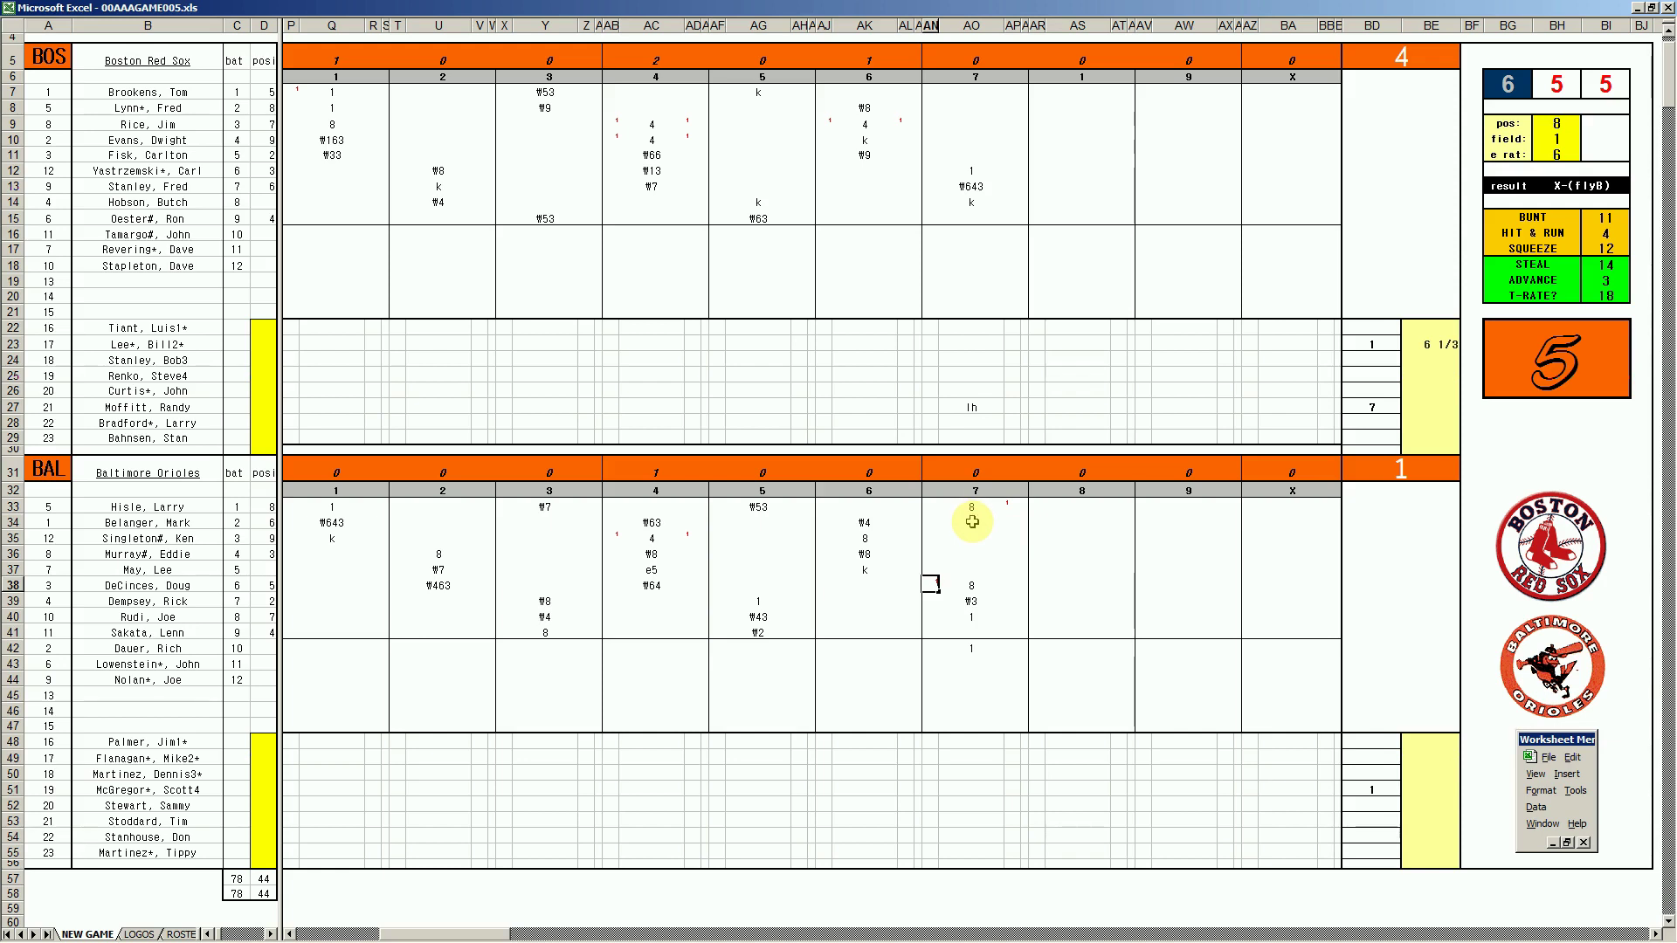
- In Baltimore's inning 7, enter 8 with a ' mark after it for the second batter and a ' mark before the eighth batter's 1
left_click(972, 521)
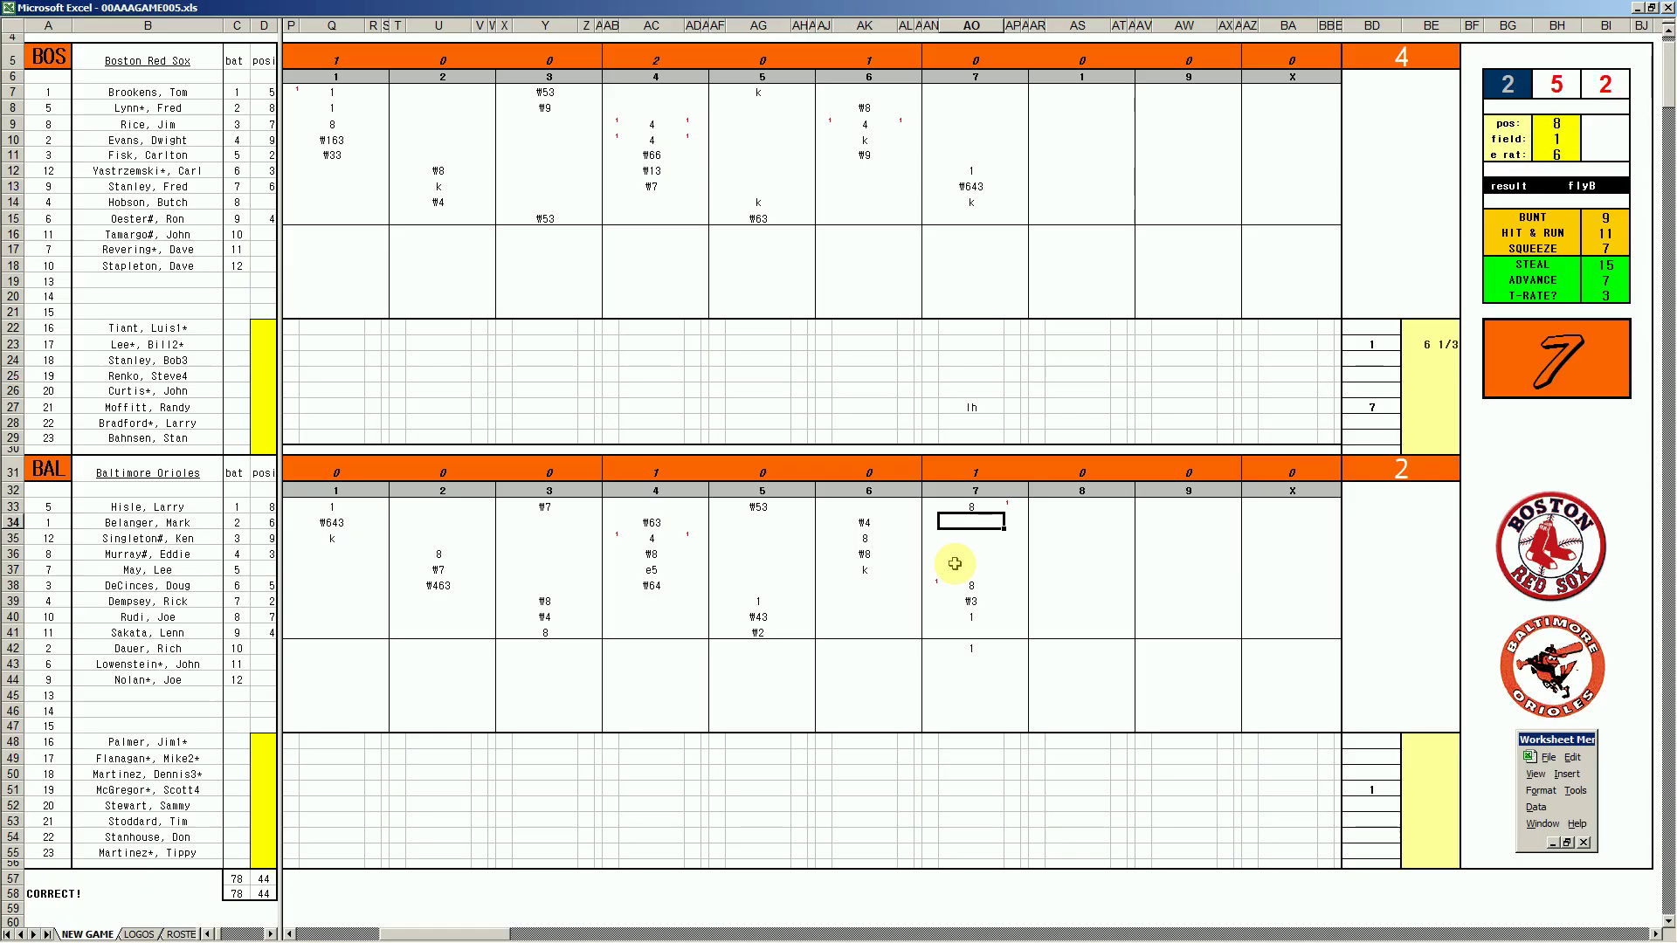
type("8")
key("Return")
key("Down")
key("Down")
key("Down")
key("Down")
key("Down")
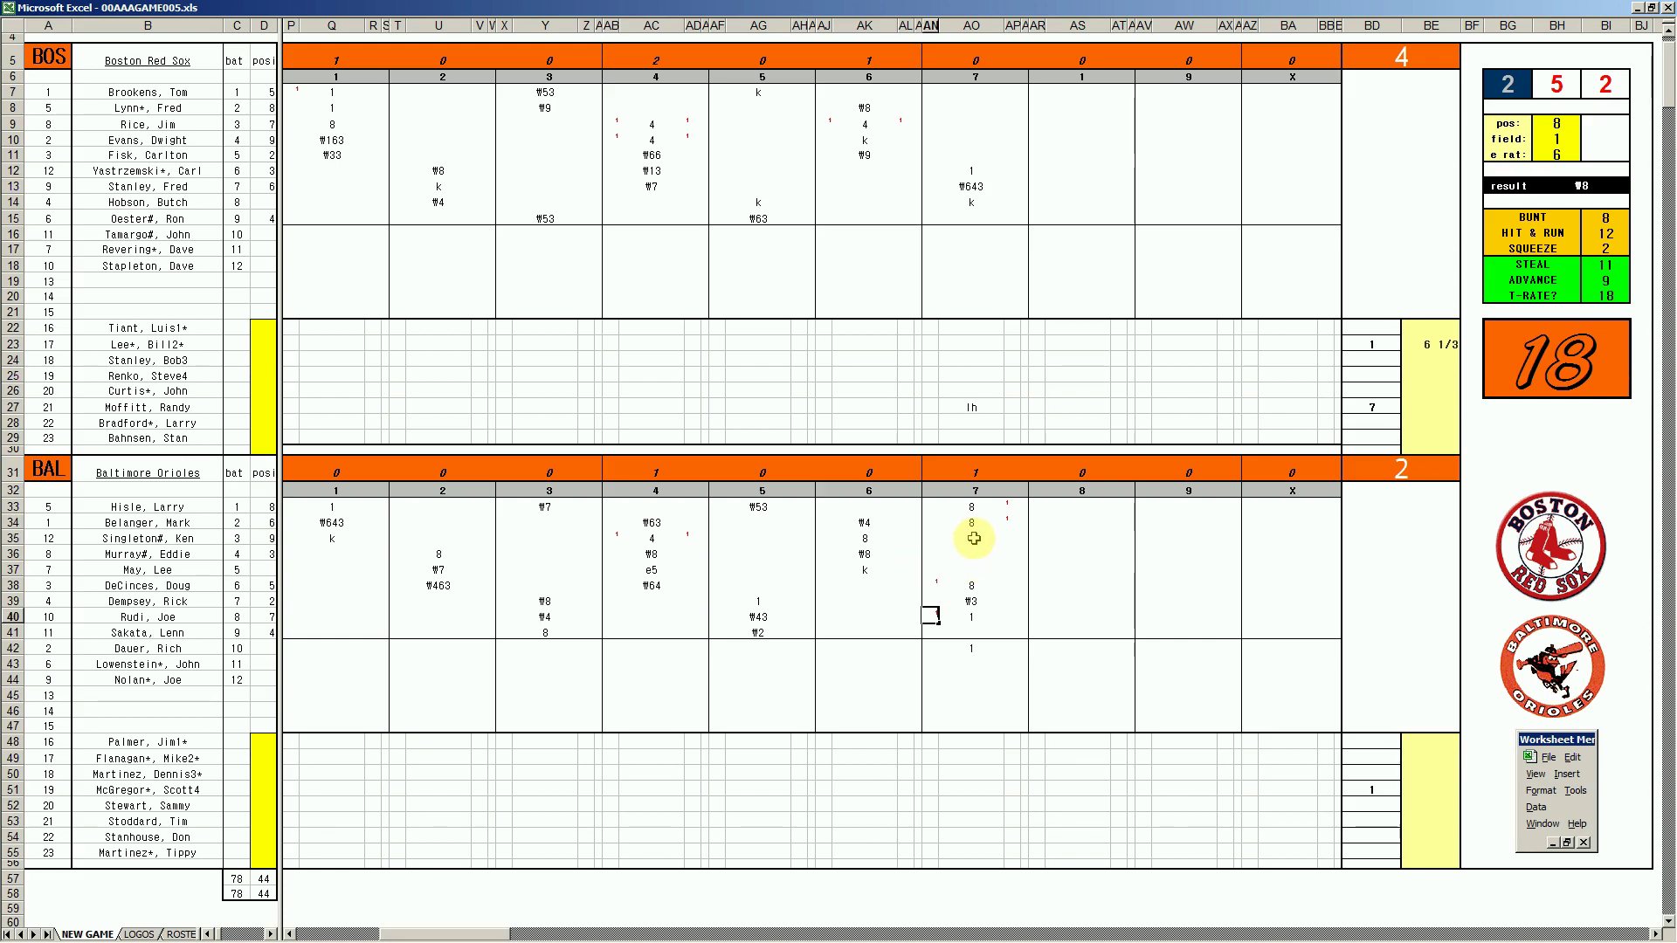
- In Baltimore's inning 7, enter 8 with a ' mark after it for the third batter and a ' mark before the tenth-listed player's 1
left_click(974, 538)
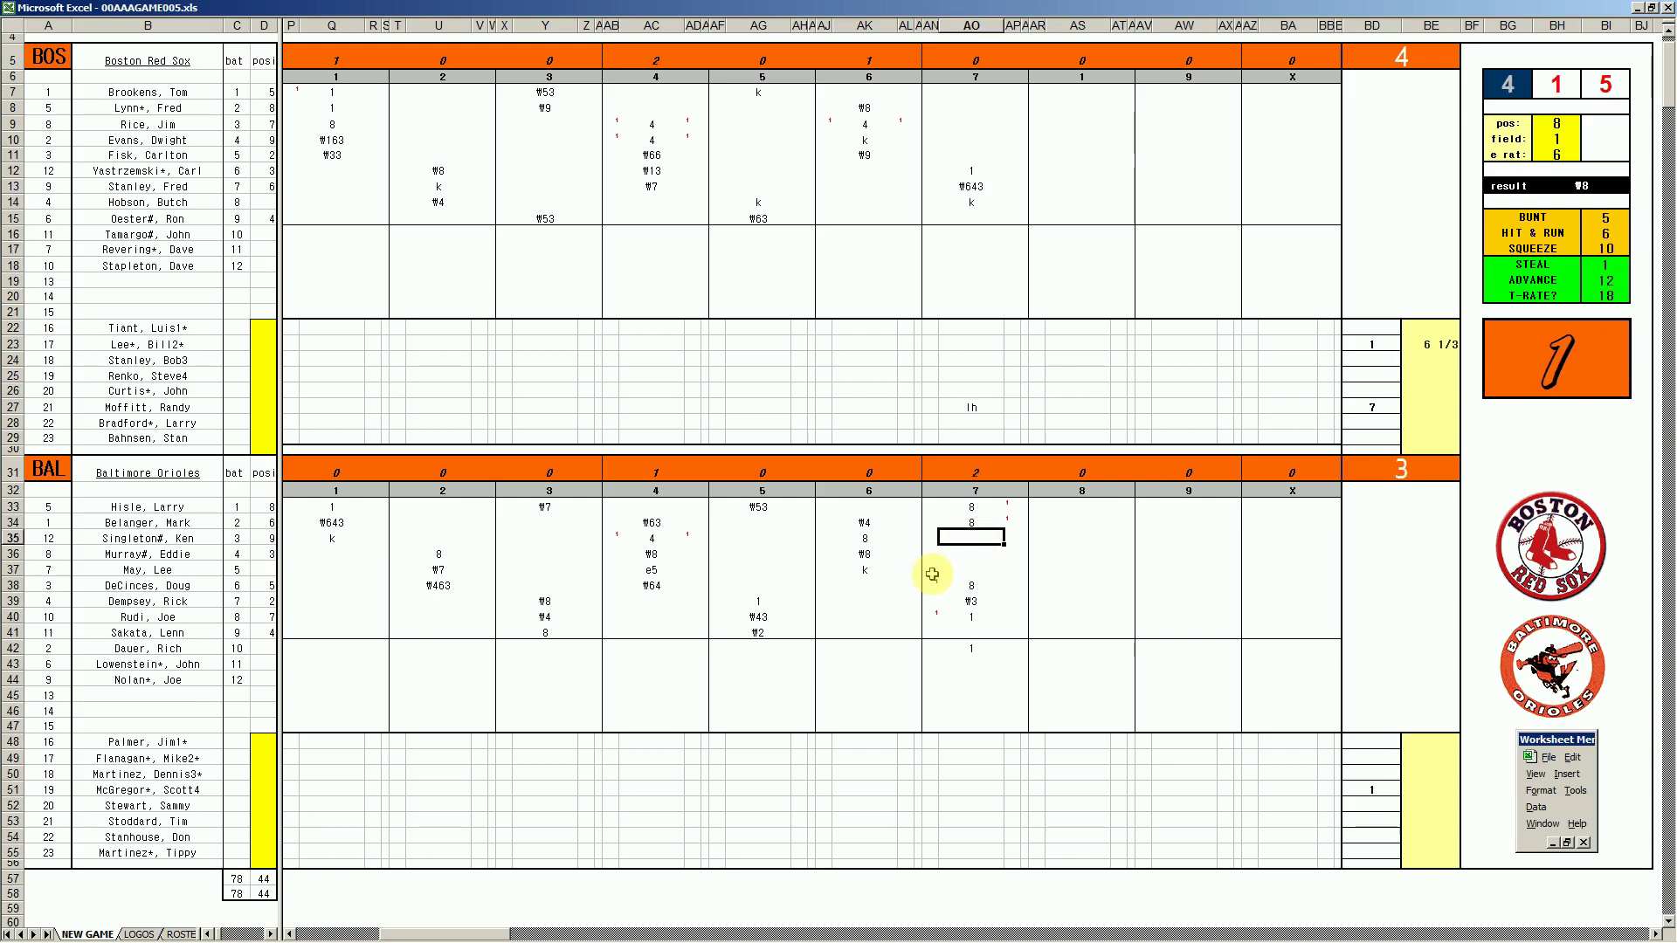
type("8")
key("Tab")
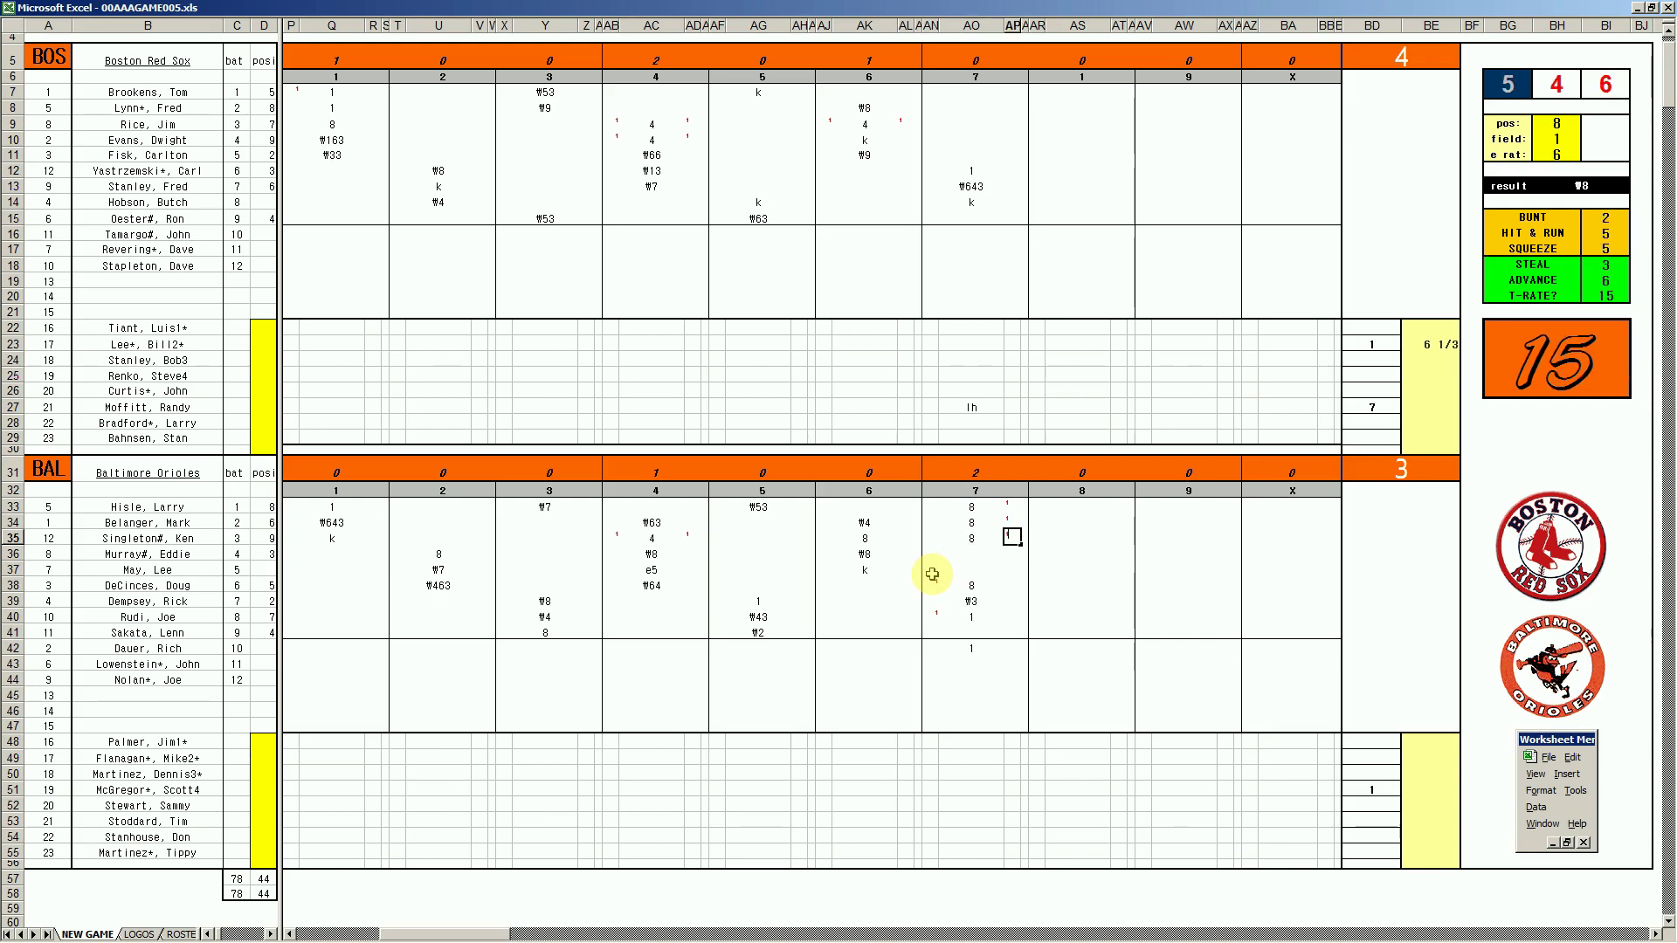
key("Left")
key("Left")
key("Down")
key("Down")
key("Down")
key("Down")
key("Down")
key("Down")
key("Down")
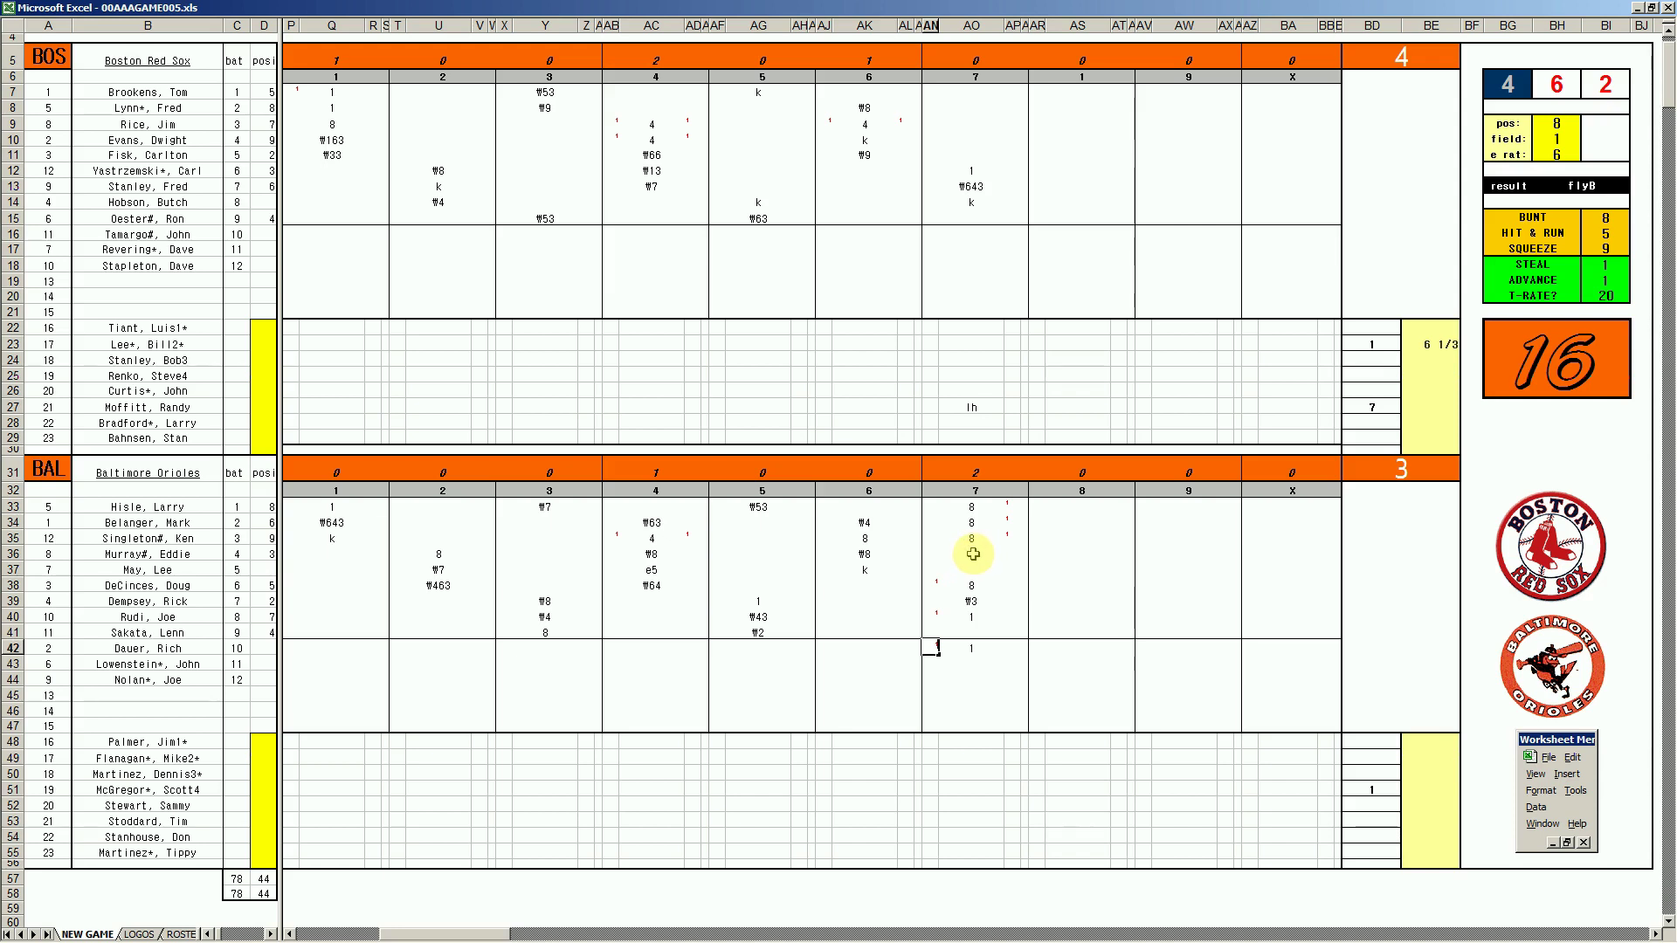
- Set the fielding lookup to position 3, field 2 and error rating 7, and enter ₩323 for Baltimore's fourth batter in inning 7
left_click(972, 554)
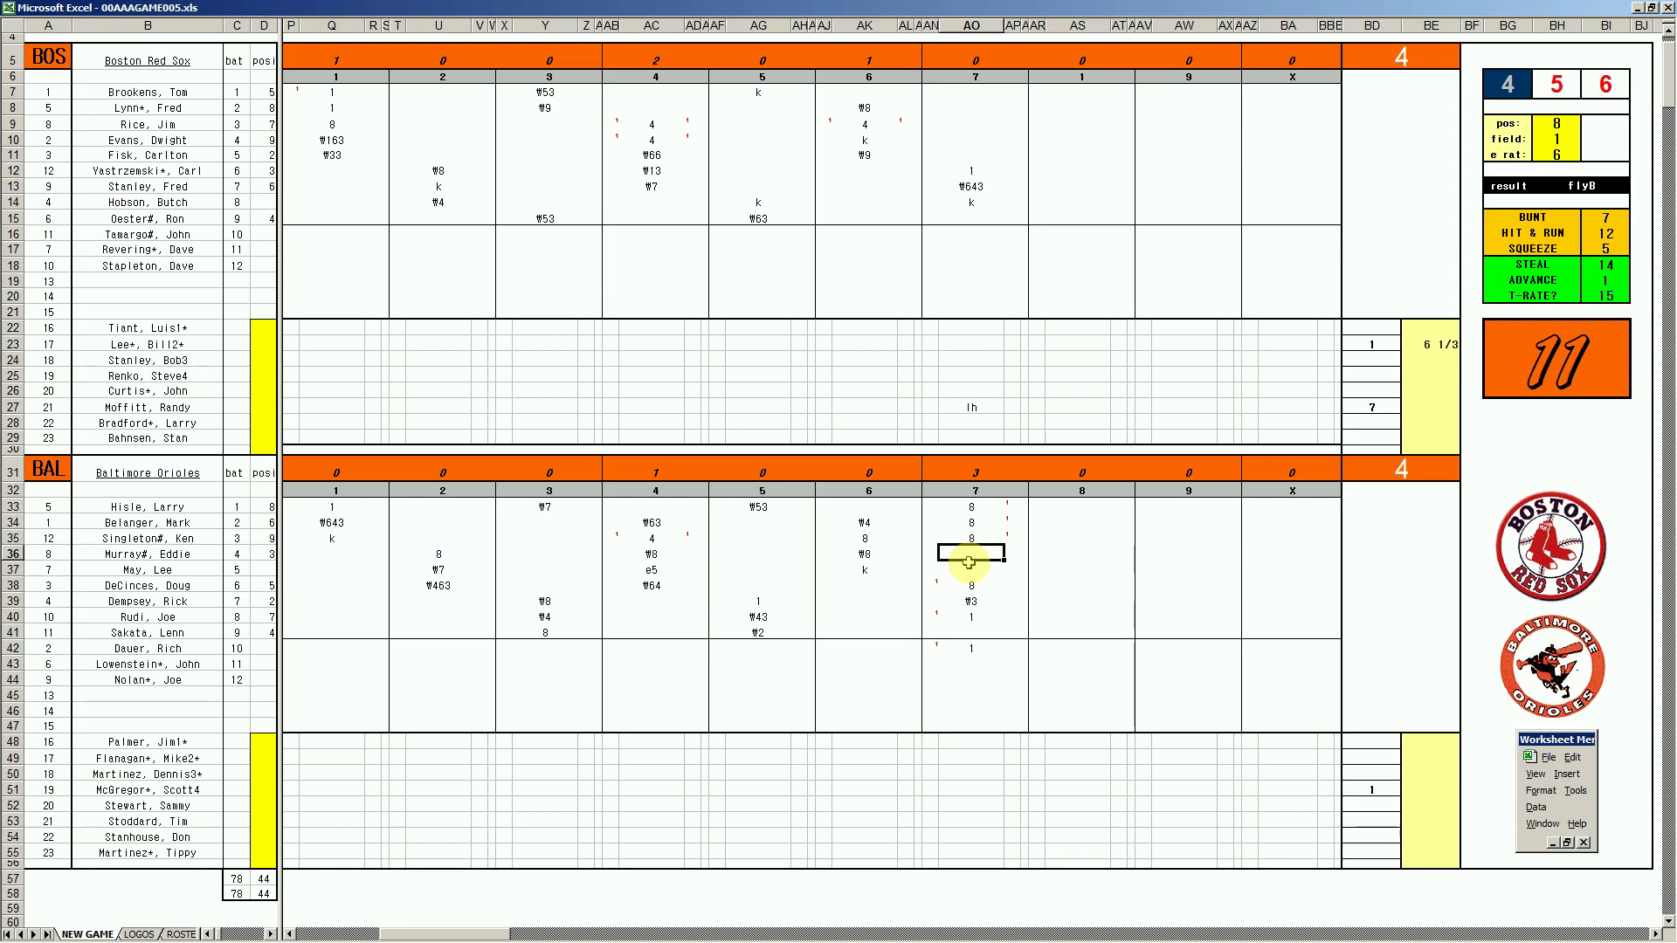
type("3")
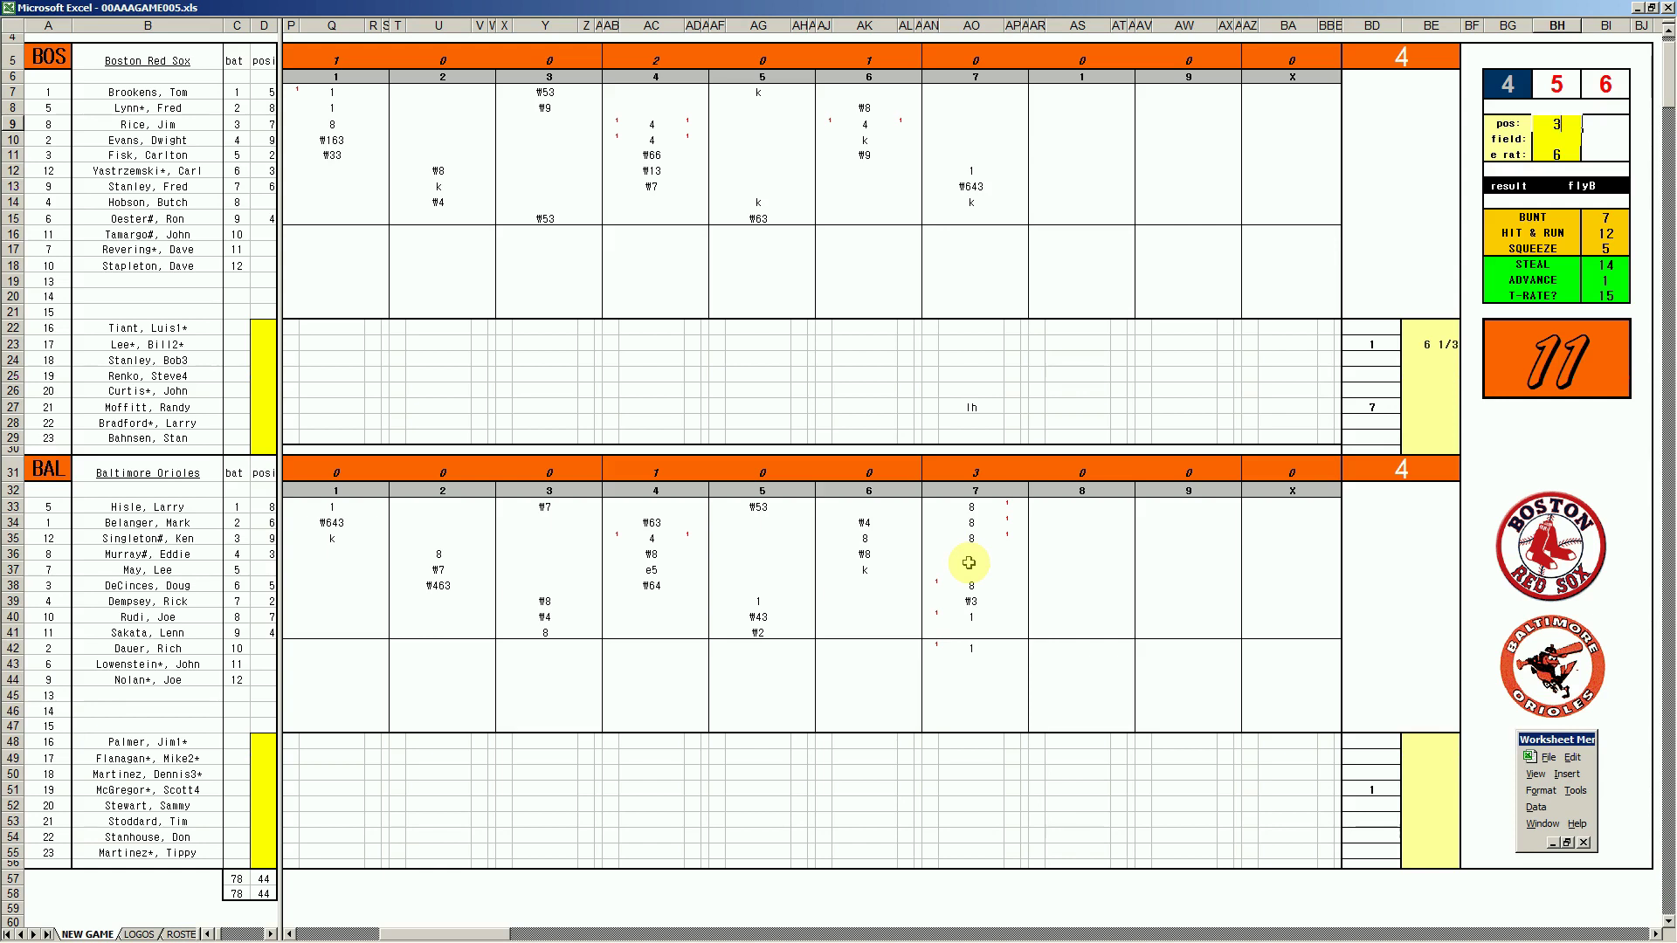
key("Return")
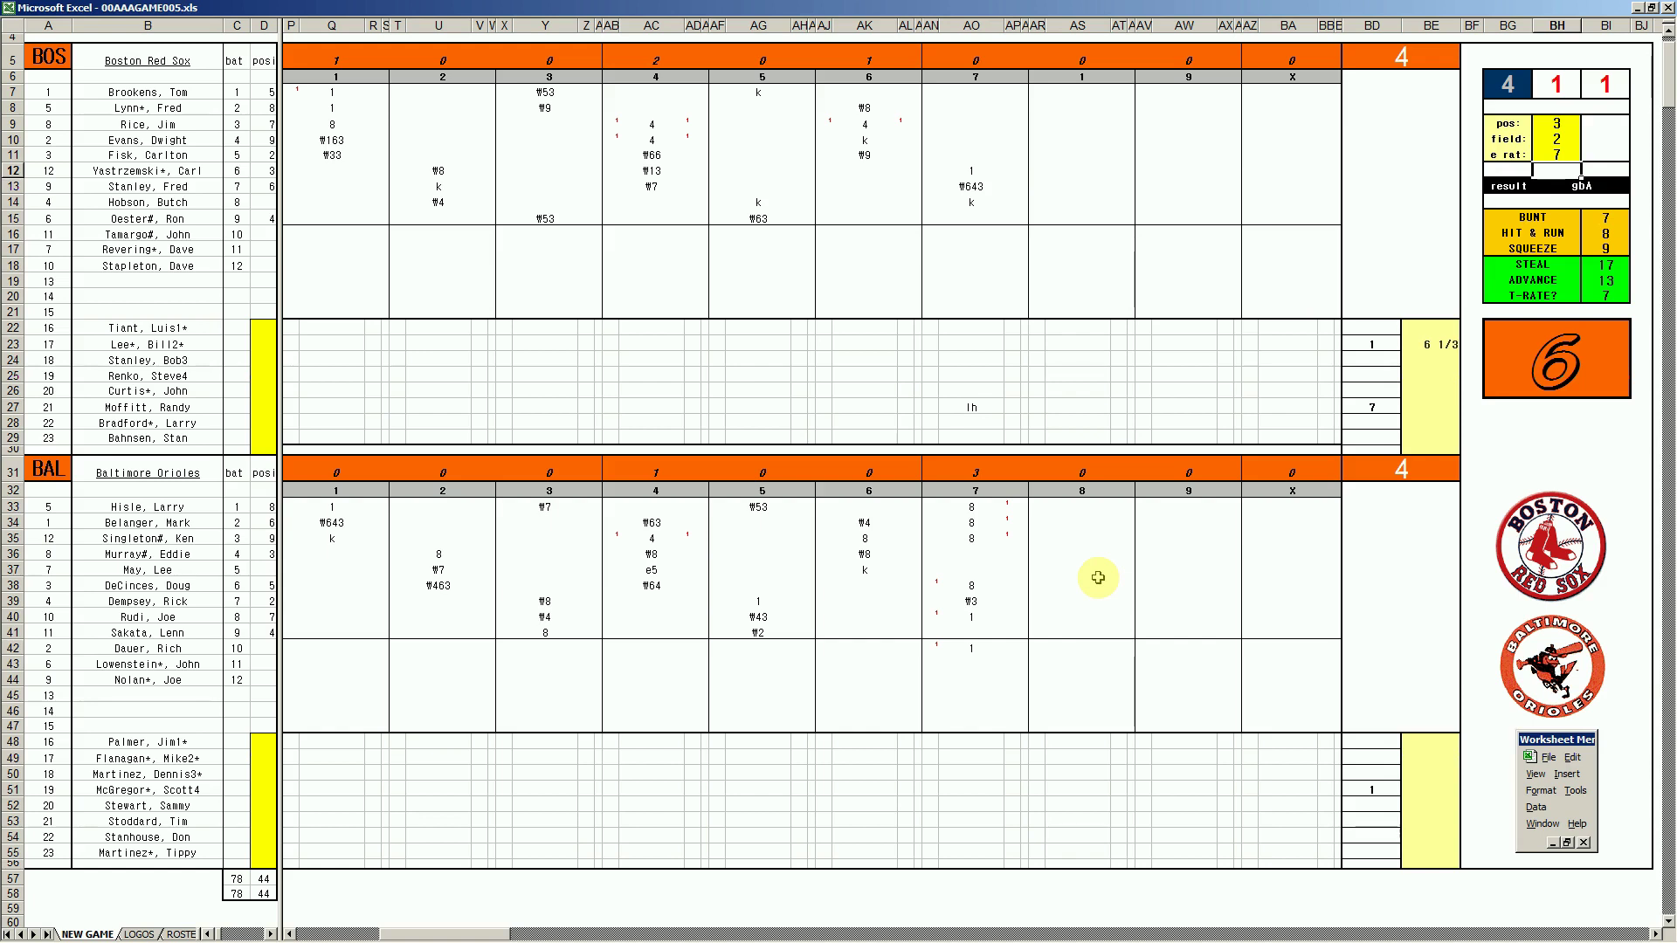
left_click(969, 553)
type("#323")
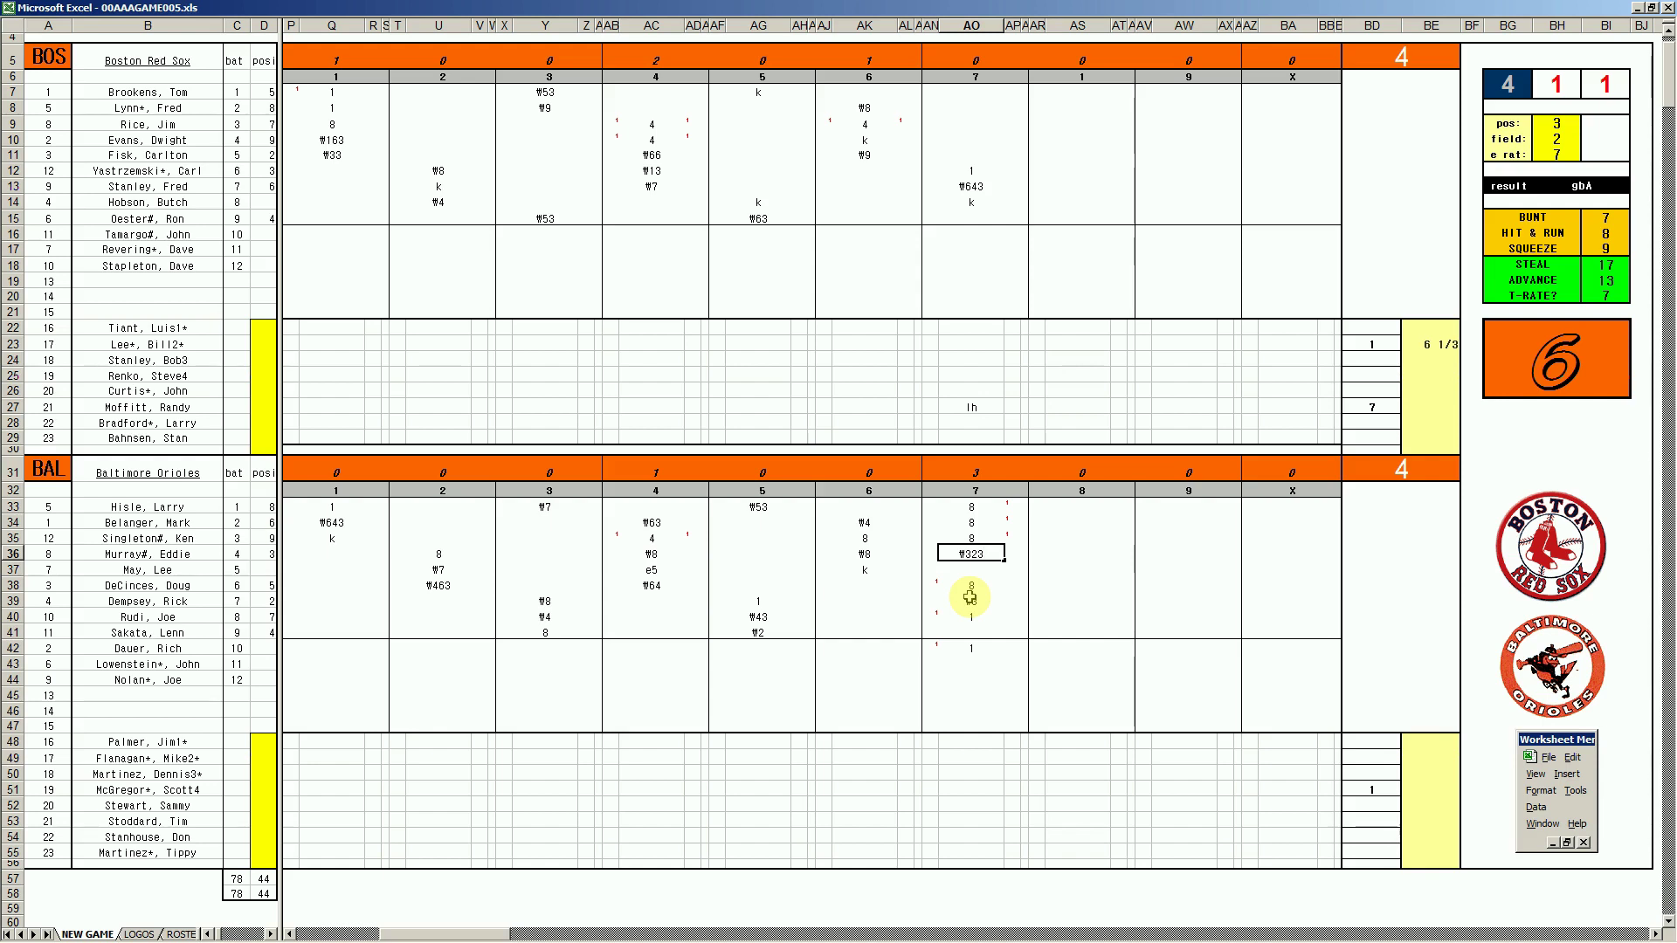
- Record Baltimore's pitching change with 7 innings for the fourth-listed pitcher and 8 for the fifth-listed, and enter k for Boston's ninth batter in inning 8
left_click(1427, 790)
type("7")
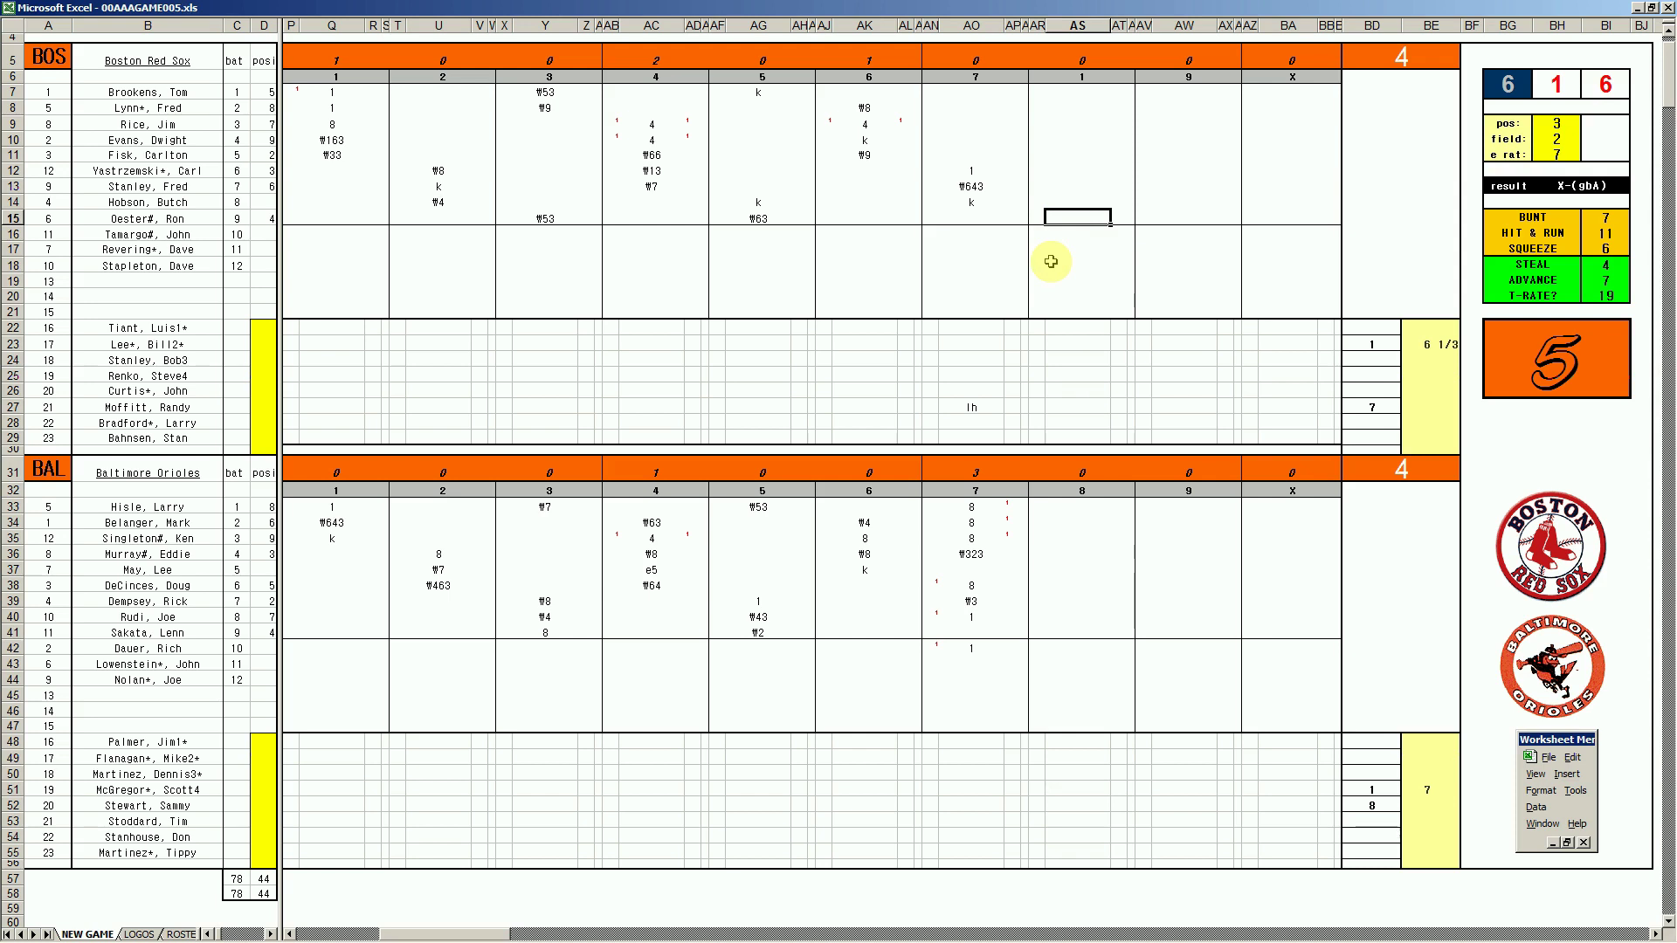
type("k")
- In Boston's inning 8, enter ₩4 for the leadoff batter, 2 for the second batter and k for the third
left_click(1080, 92)
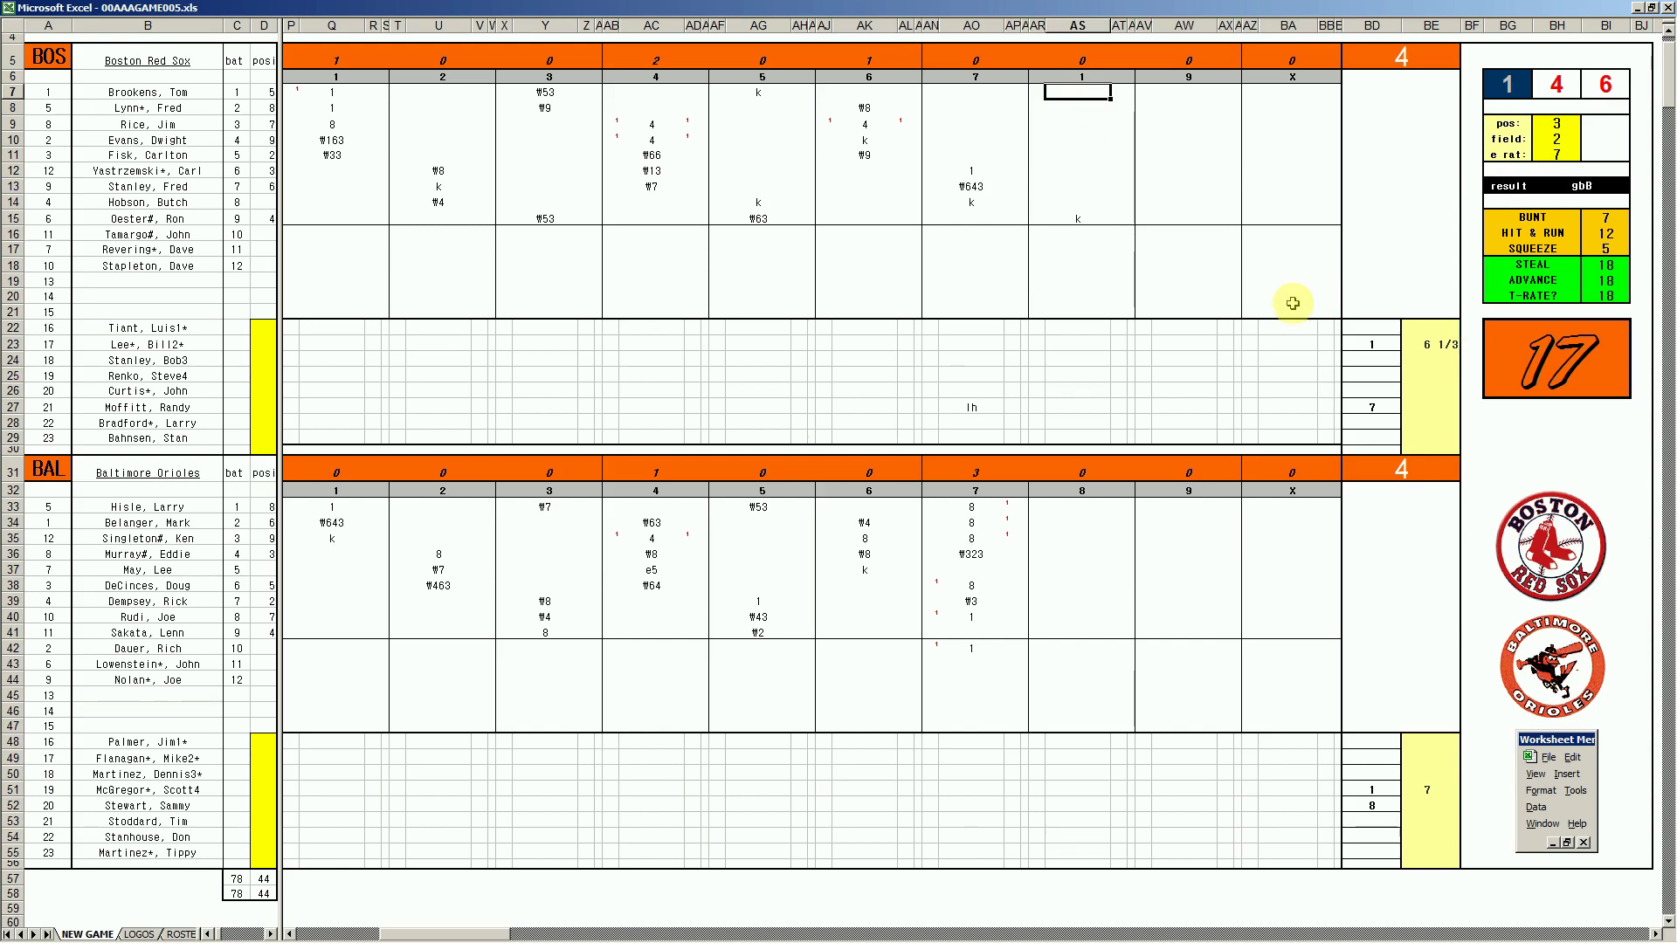
type("\\4")
key("Return")
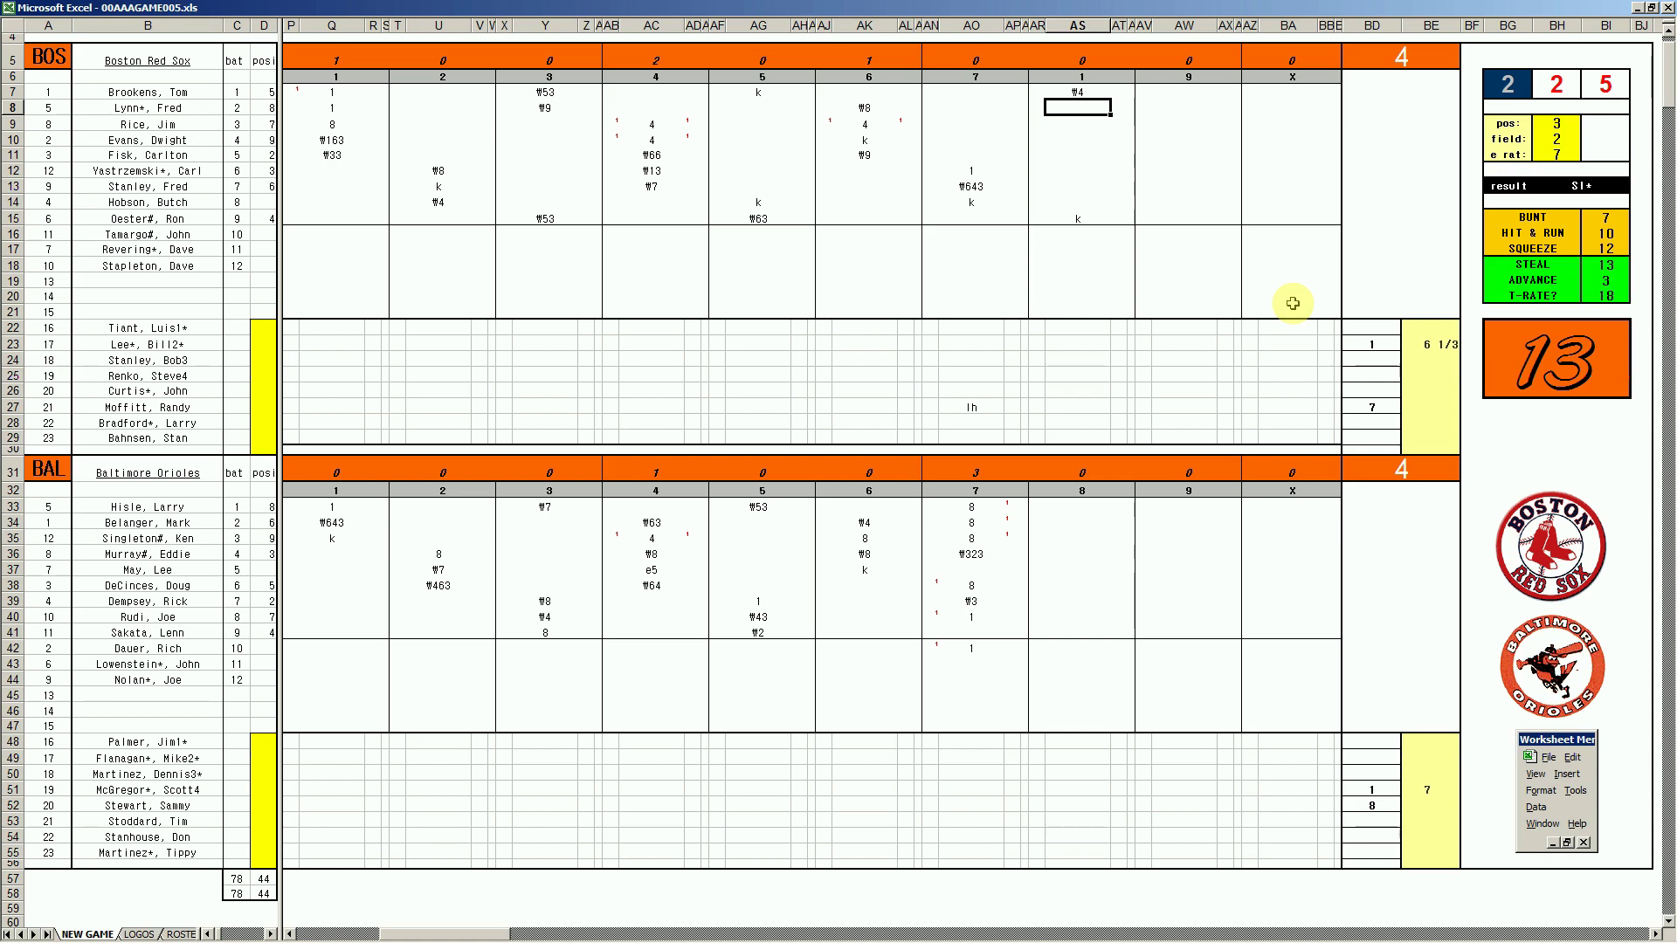
type("2")
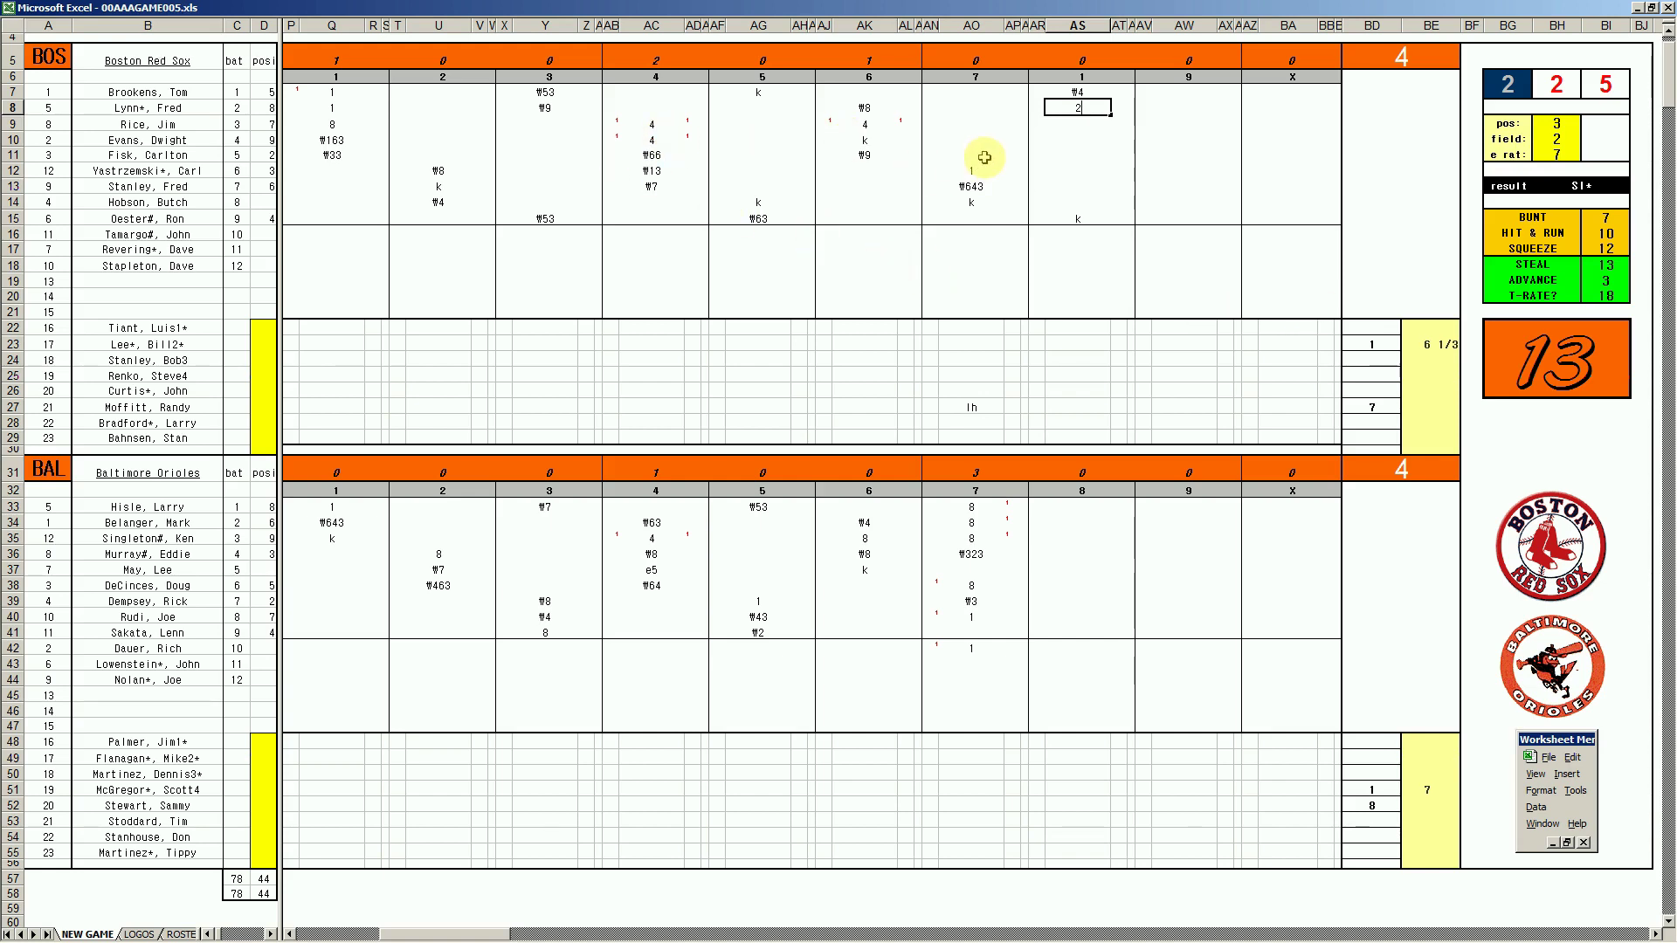
left_click(1083, 126)
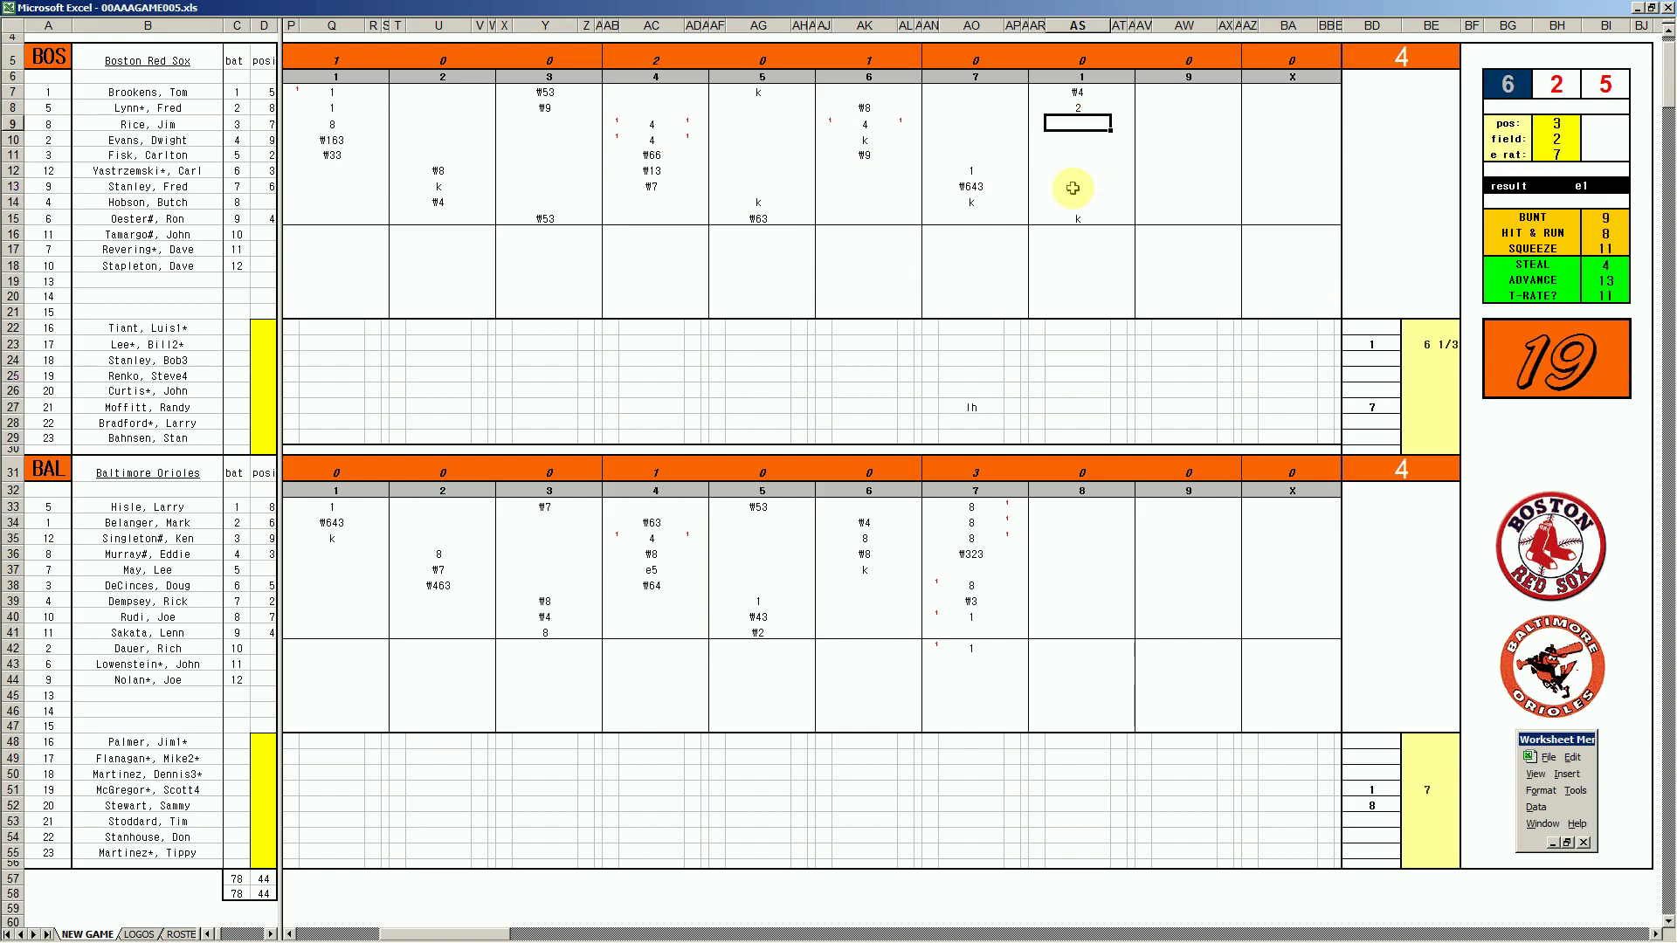
type("k")
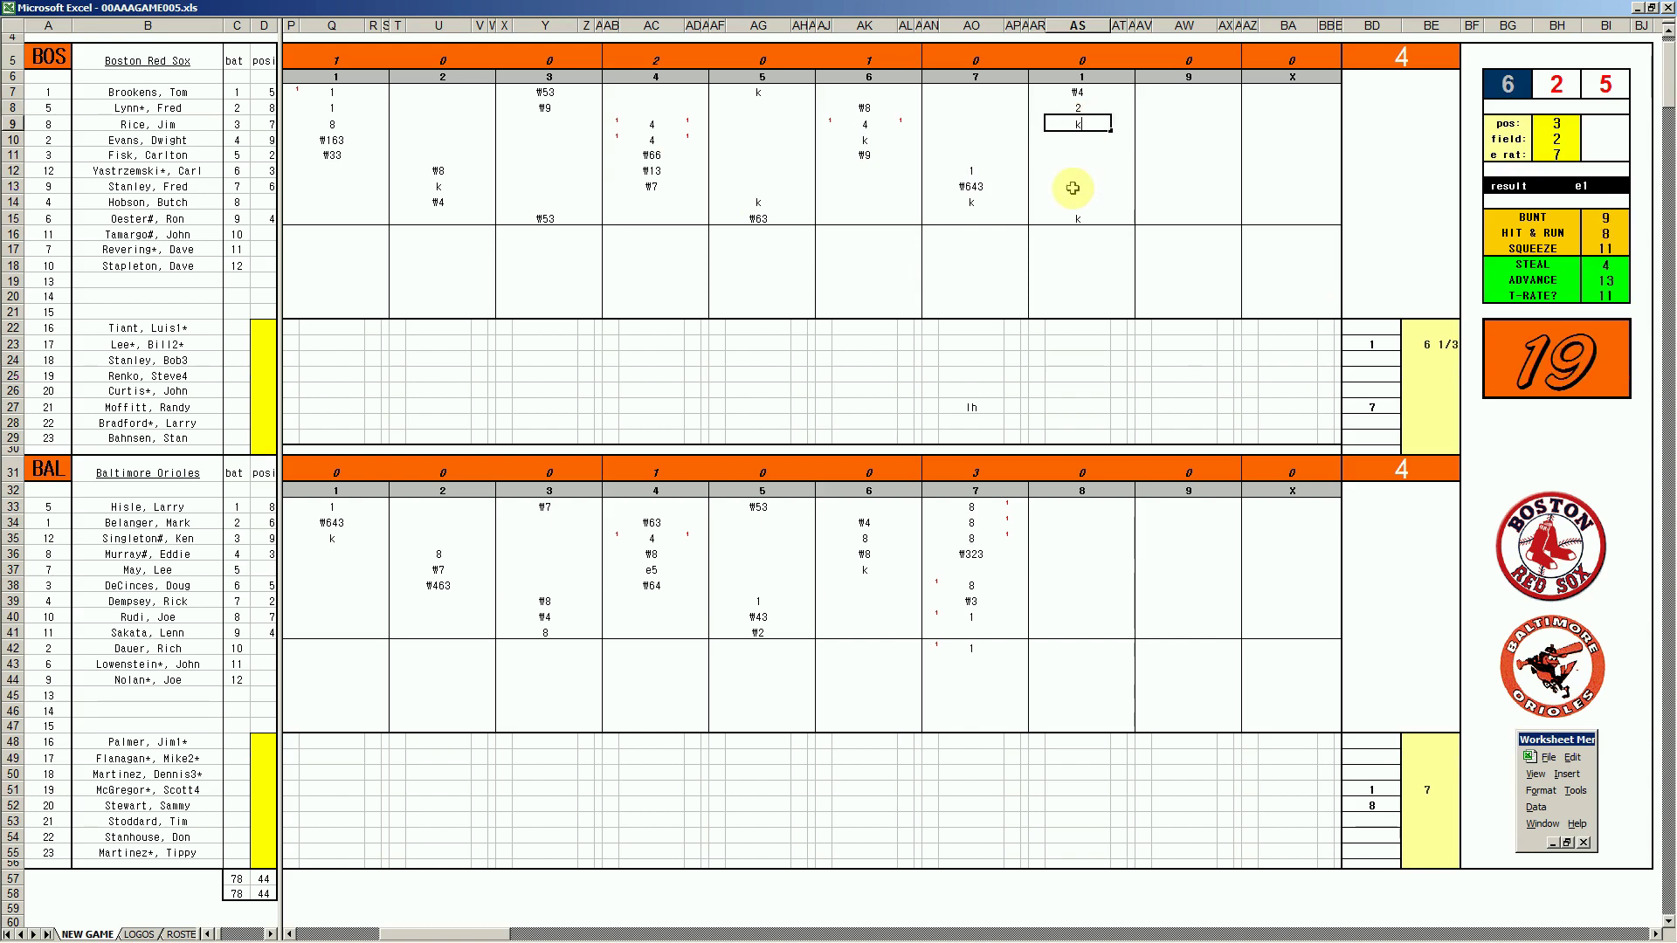
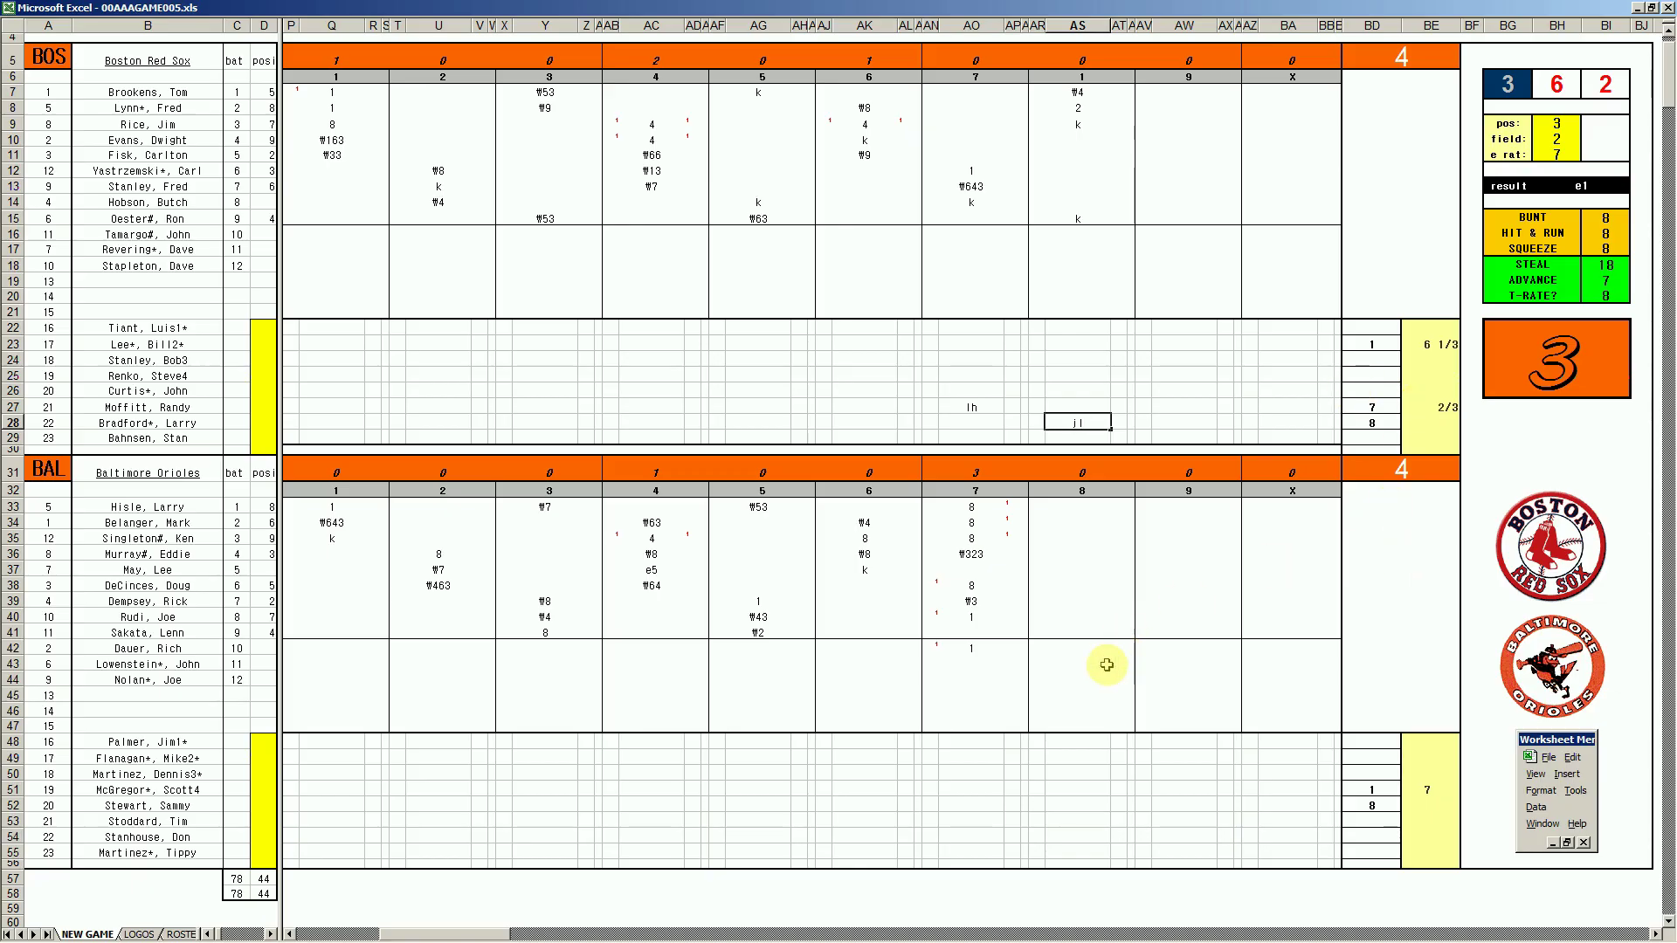
- Set the position in the fielding lookup to 5 for Baltimore's eleventh-listed player's at-bat in inning 8
left_click(1062, 664)
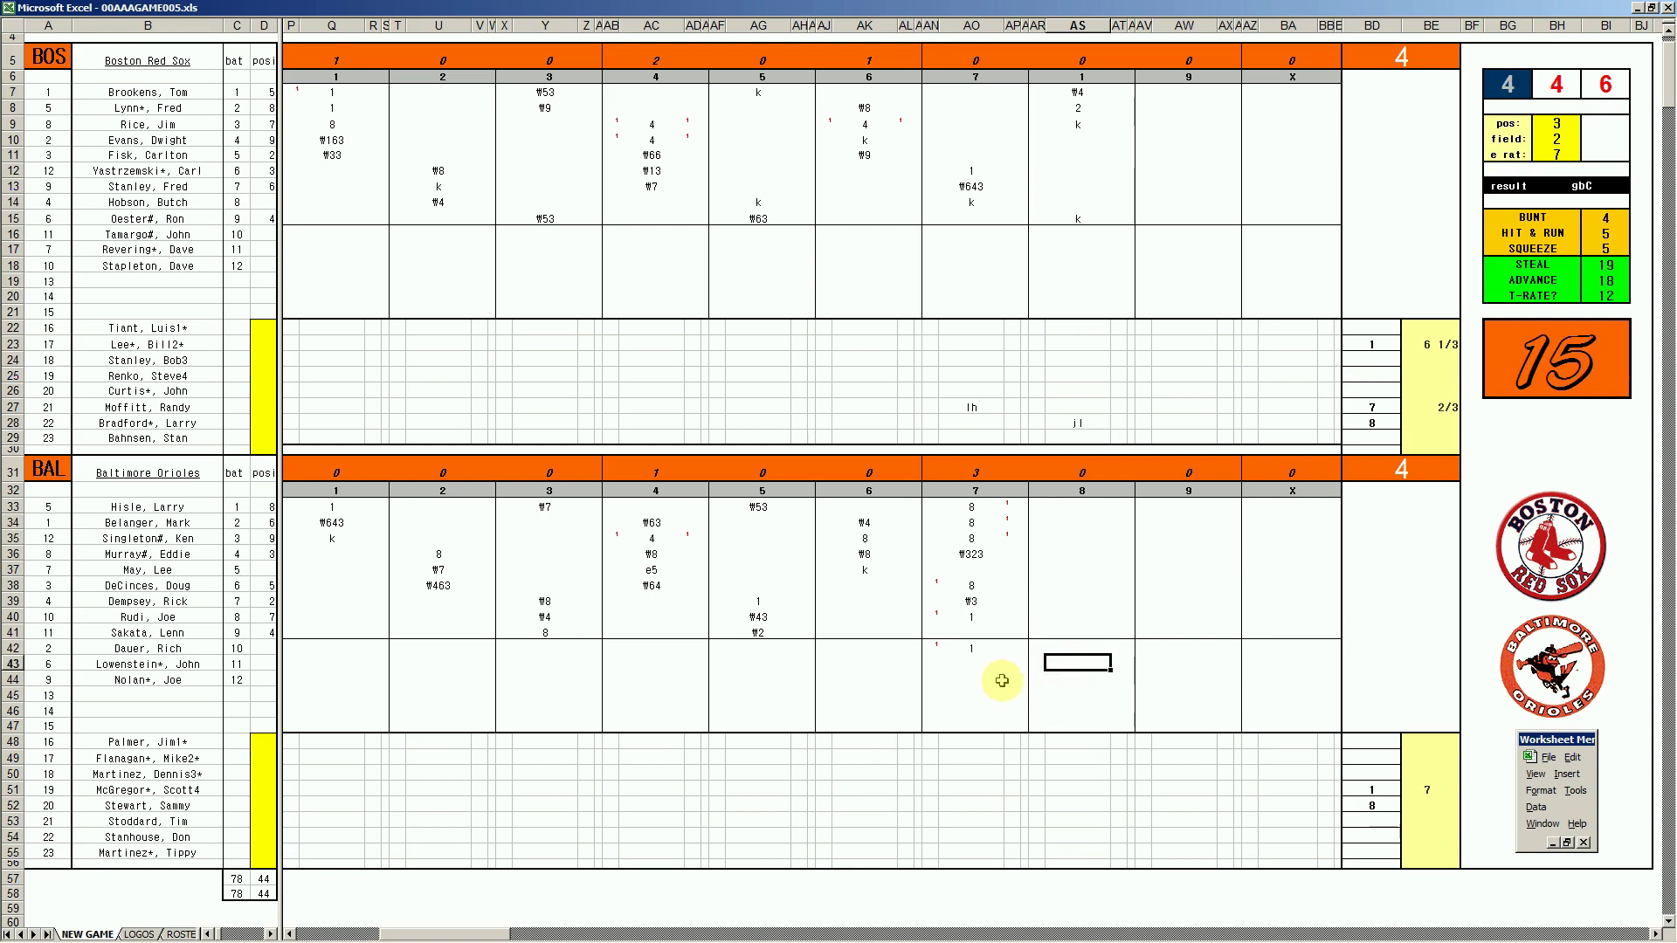
key("Tab")
type("5")
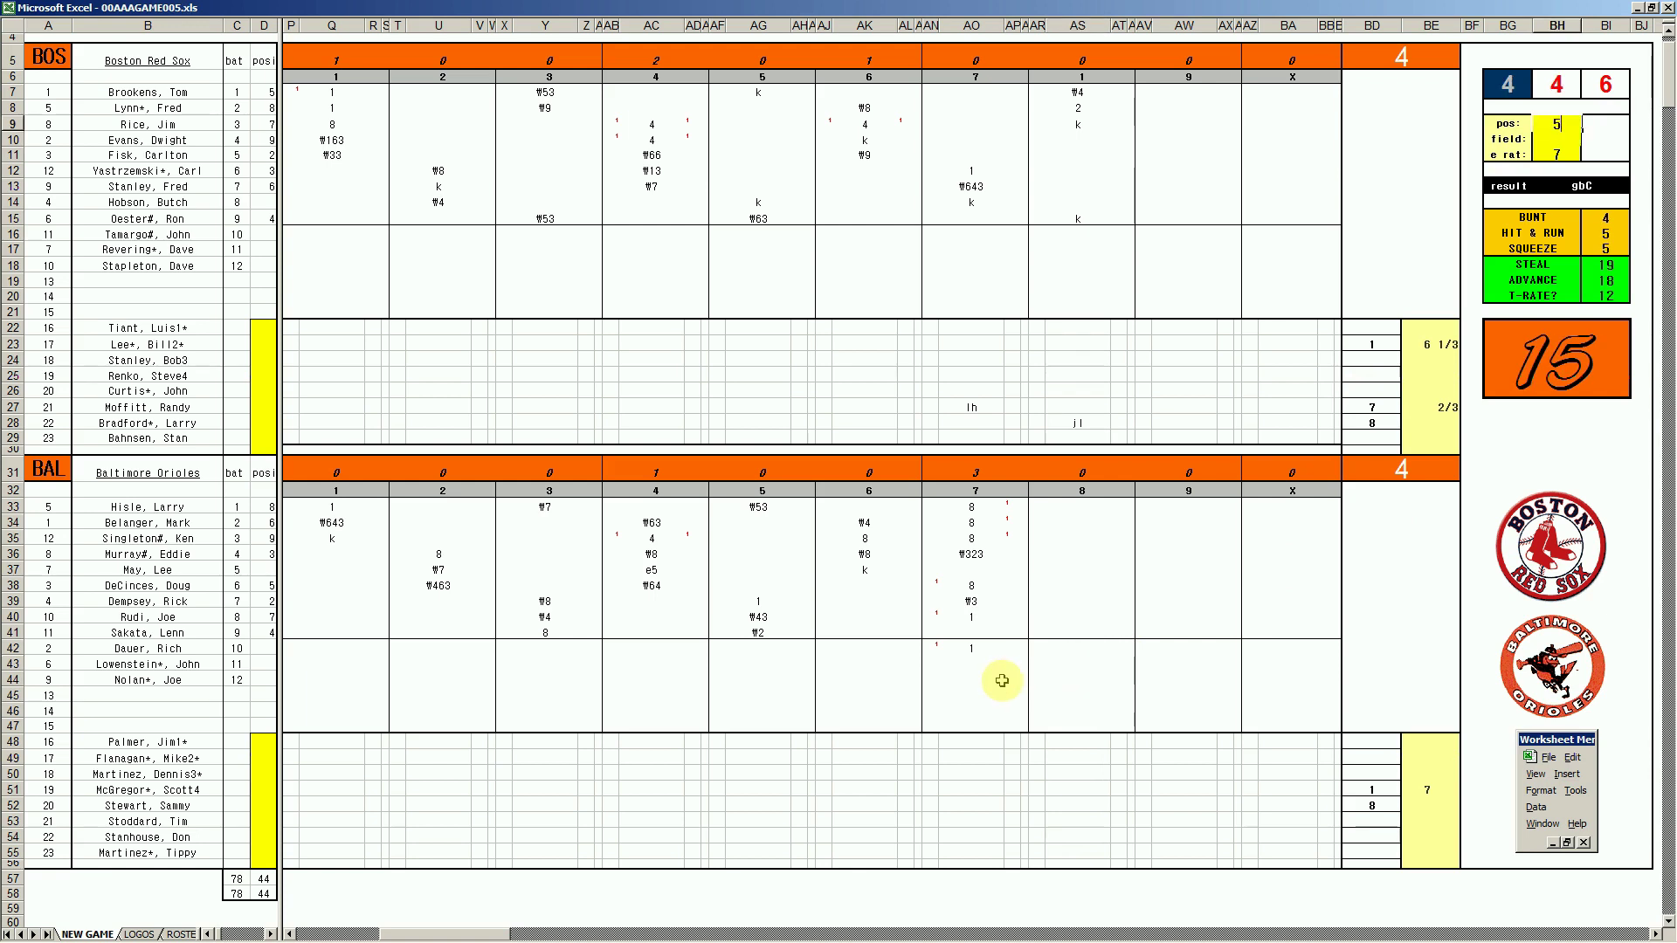
key("Return")
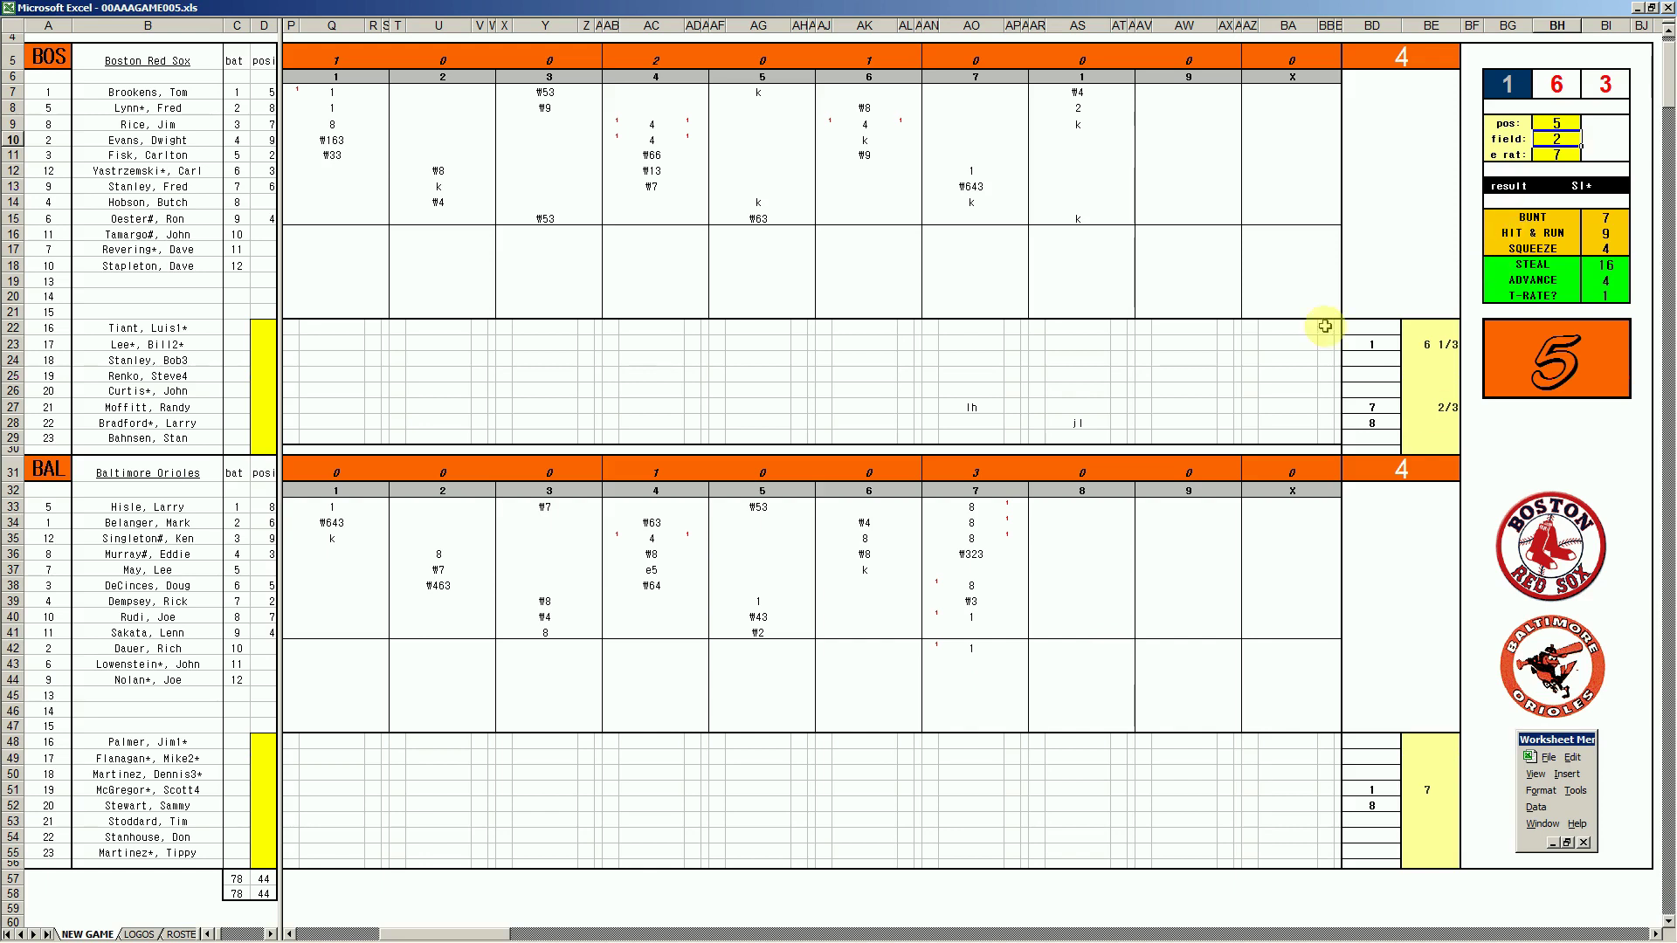
- In Baltimore's inning 8, enter 1 for the eleventh-listed player
left_click(1064, 570)
key("Down")
key("Down")
key("Down")
key("Down")
key("Down")
key("Down")
type("1")
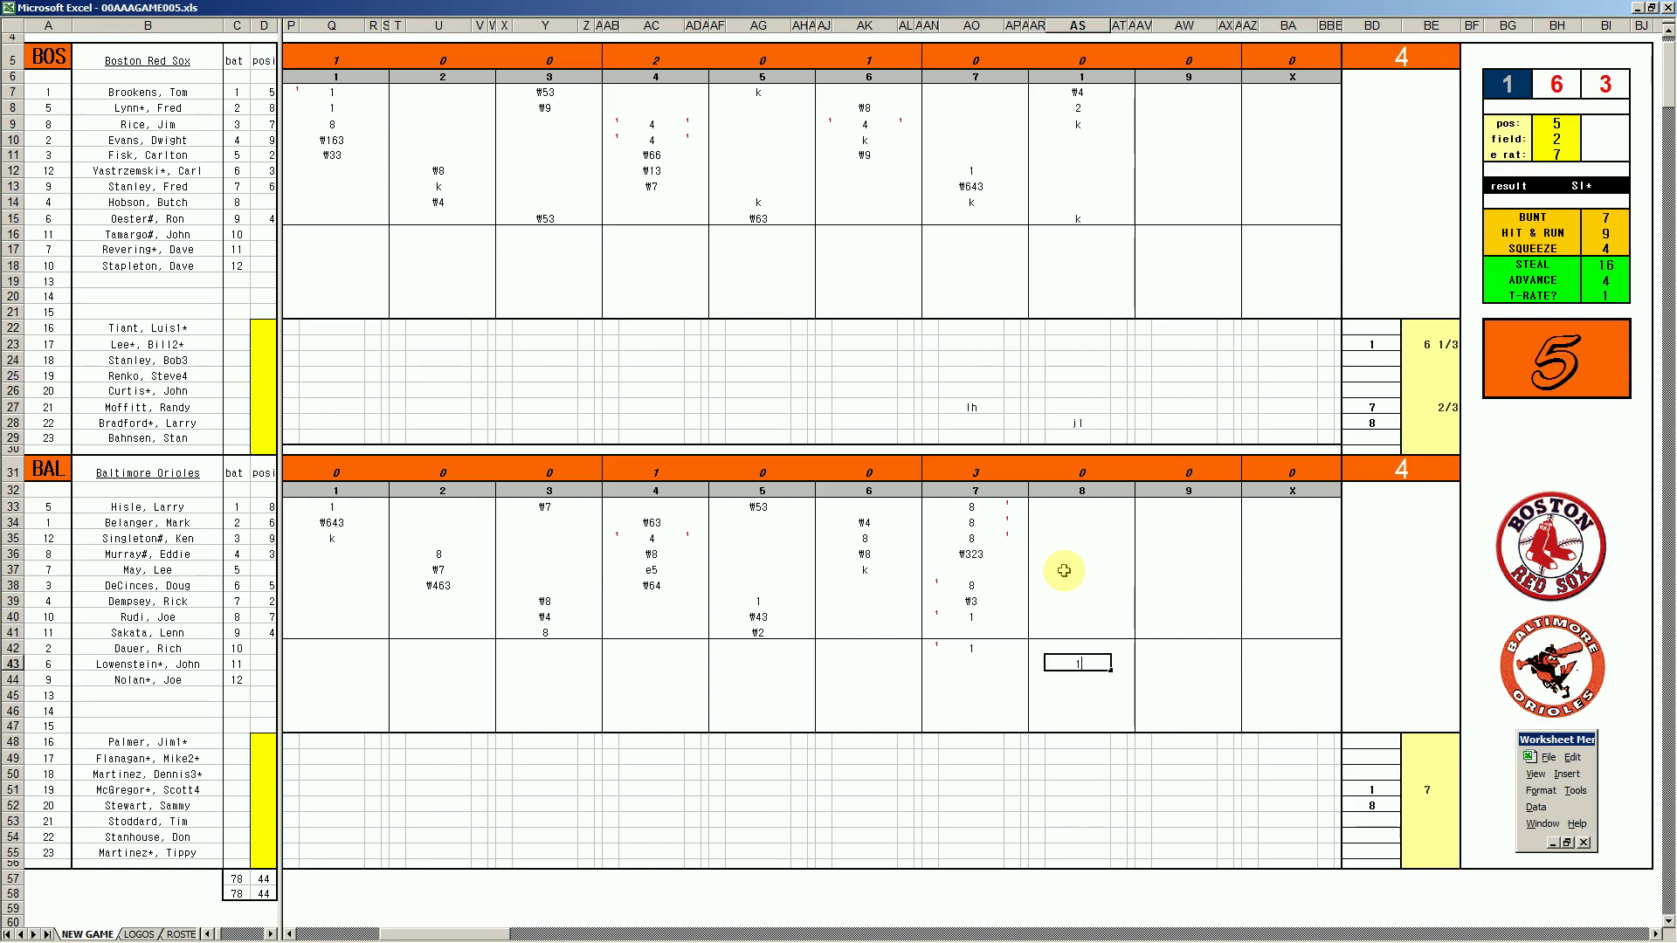
- In Baltimore's inning 8, enter 1 for the sixth batter
key("Up")
key("Up")
key("Up")
key("Up")
key("Up")
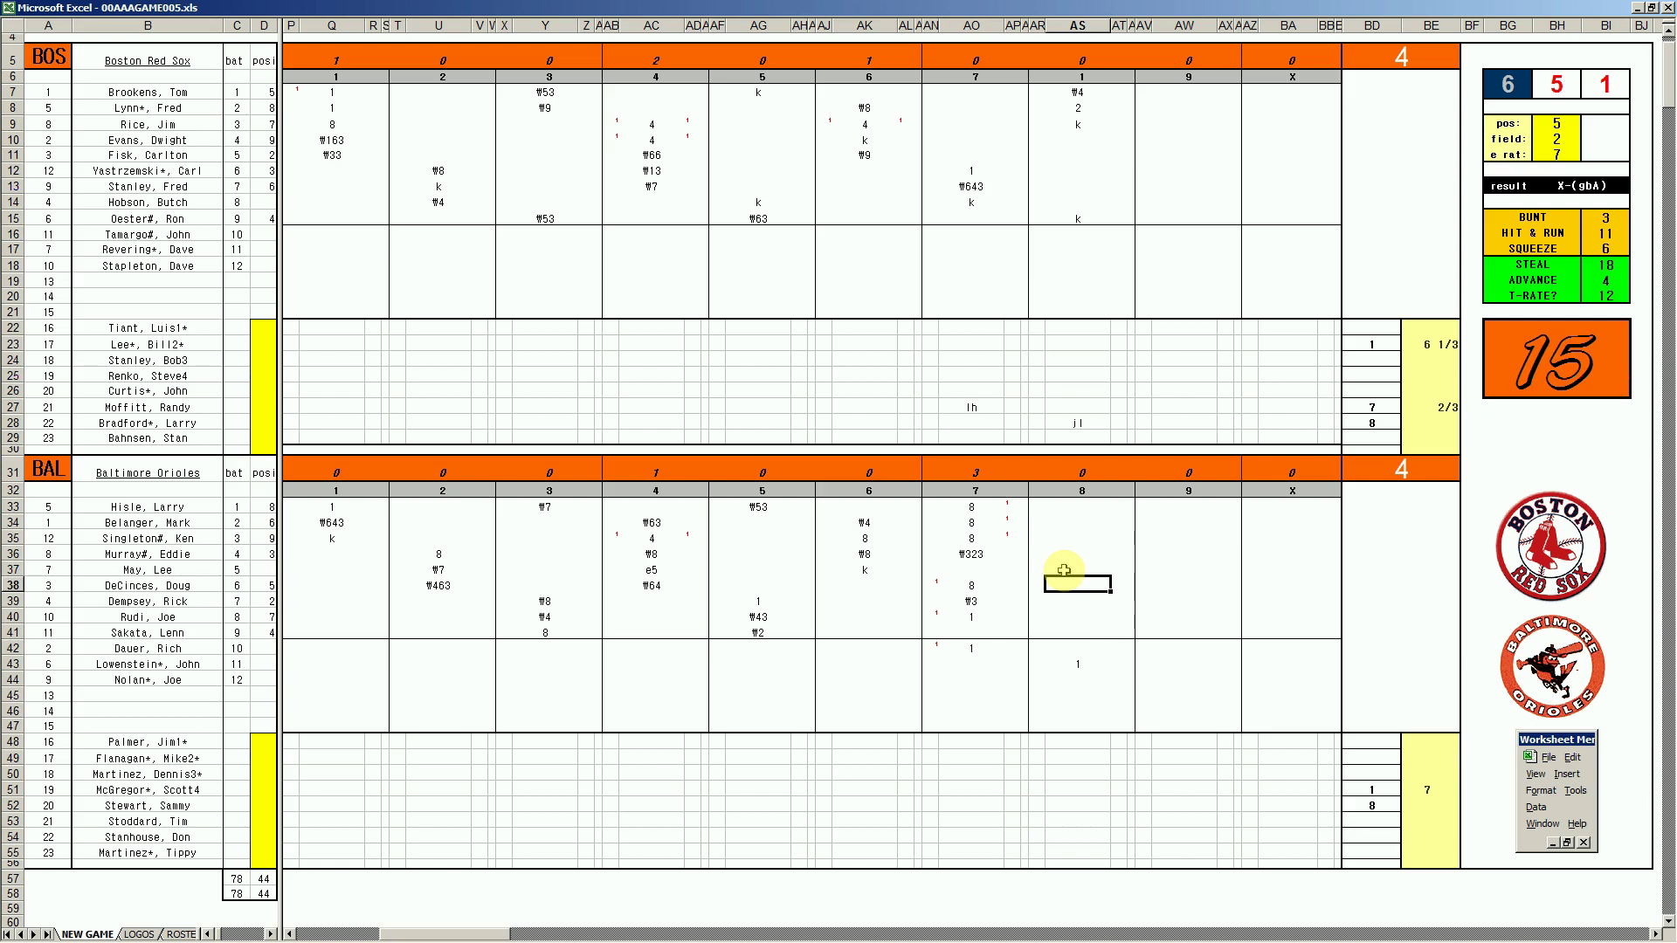
type("1")
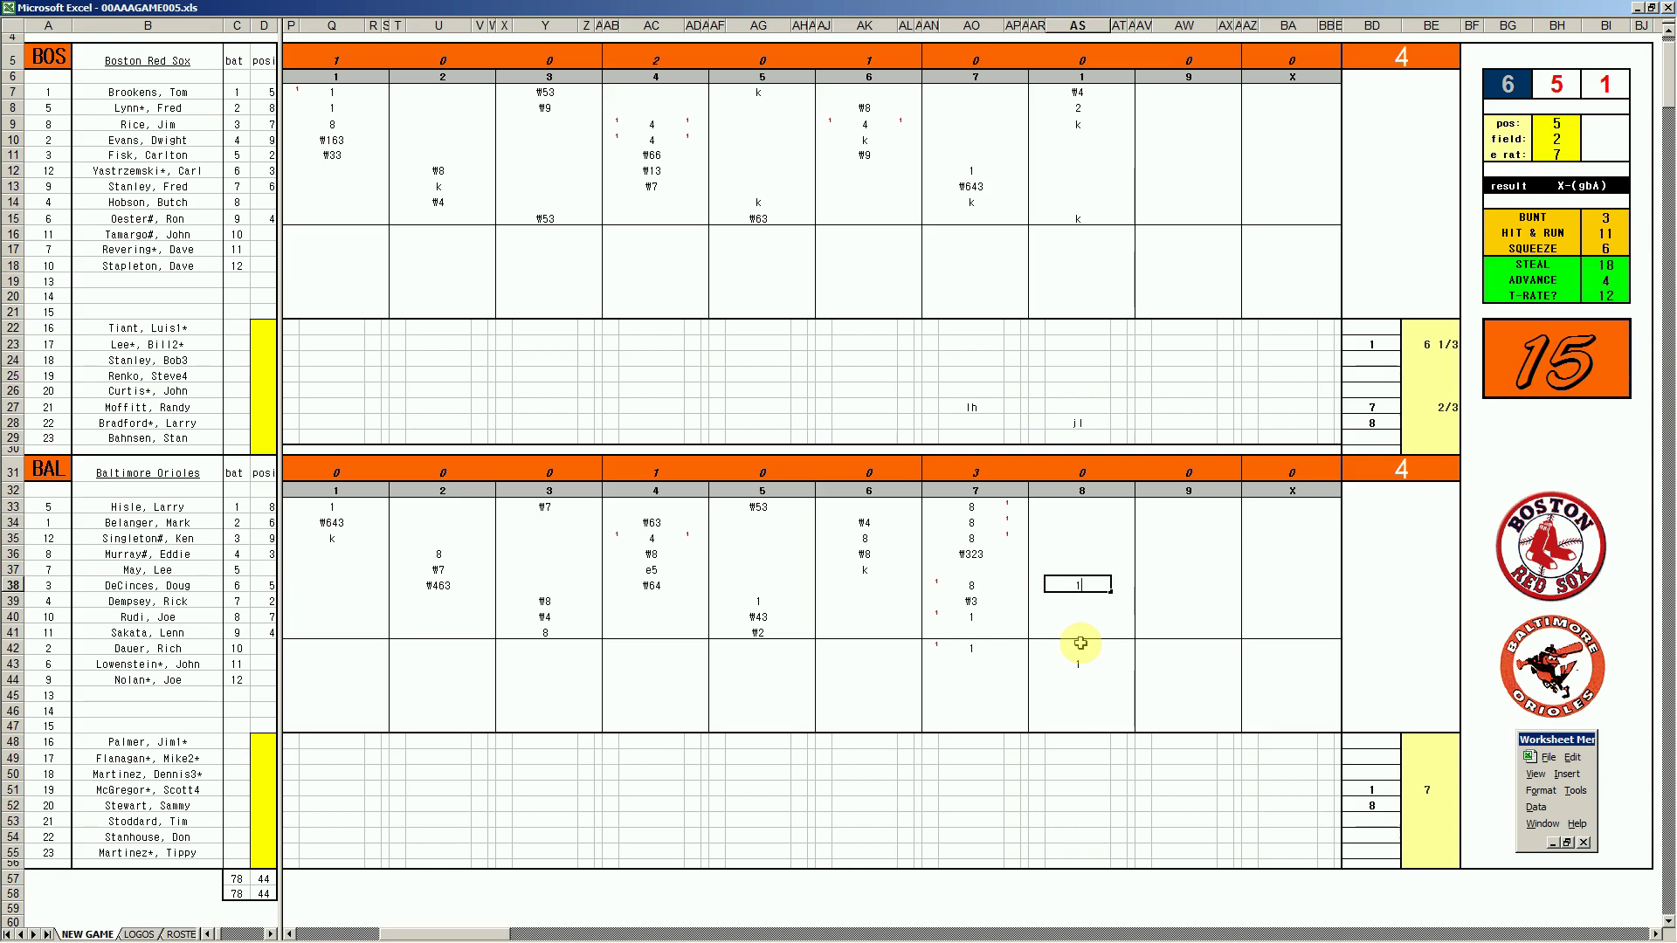
key("Return")
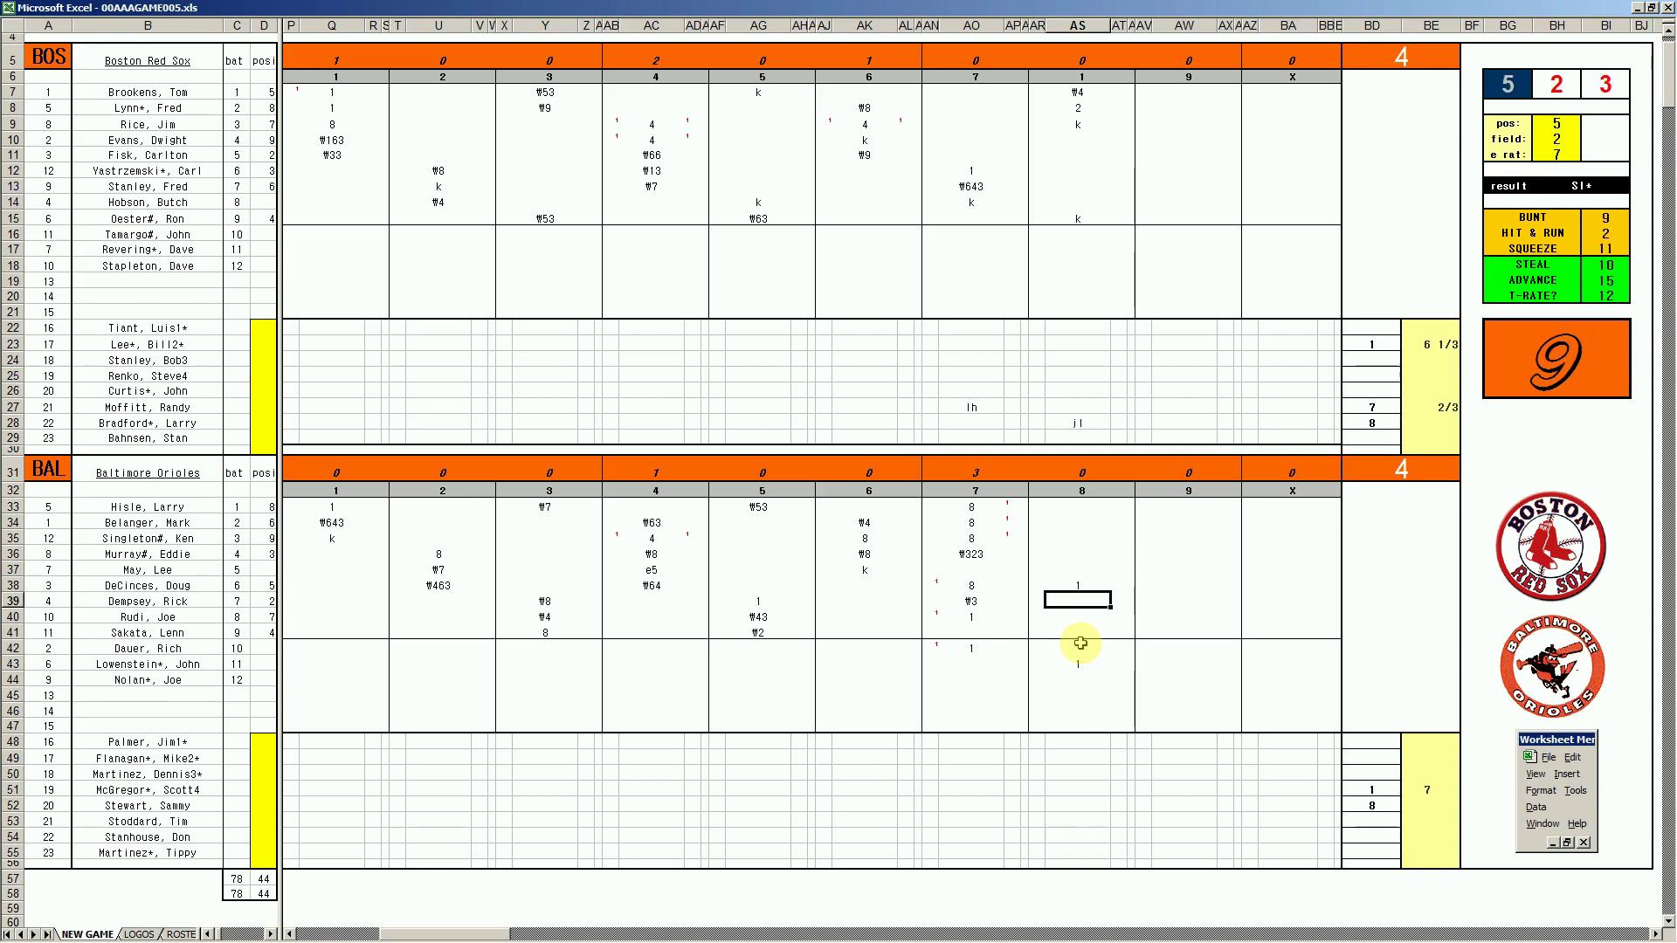
- Set the fielding lookup to position 4 with an error rating of 18
key("Return")
type("4")
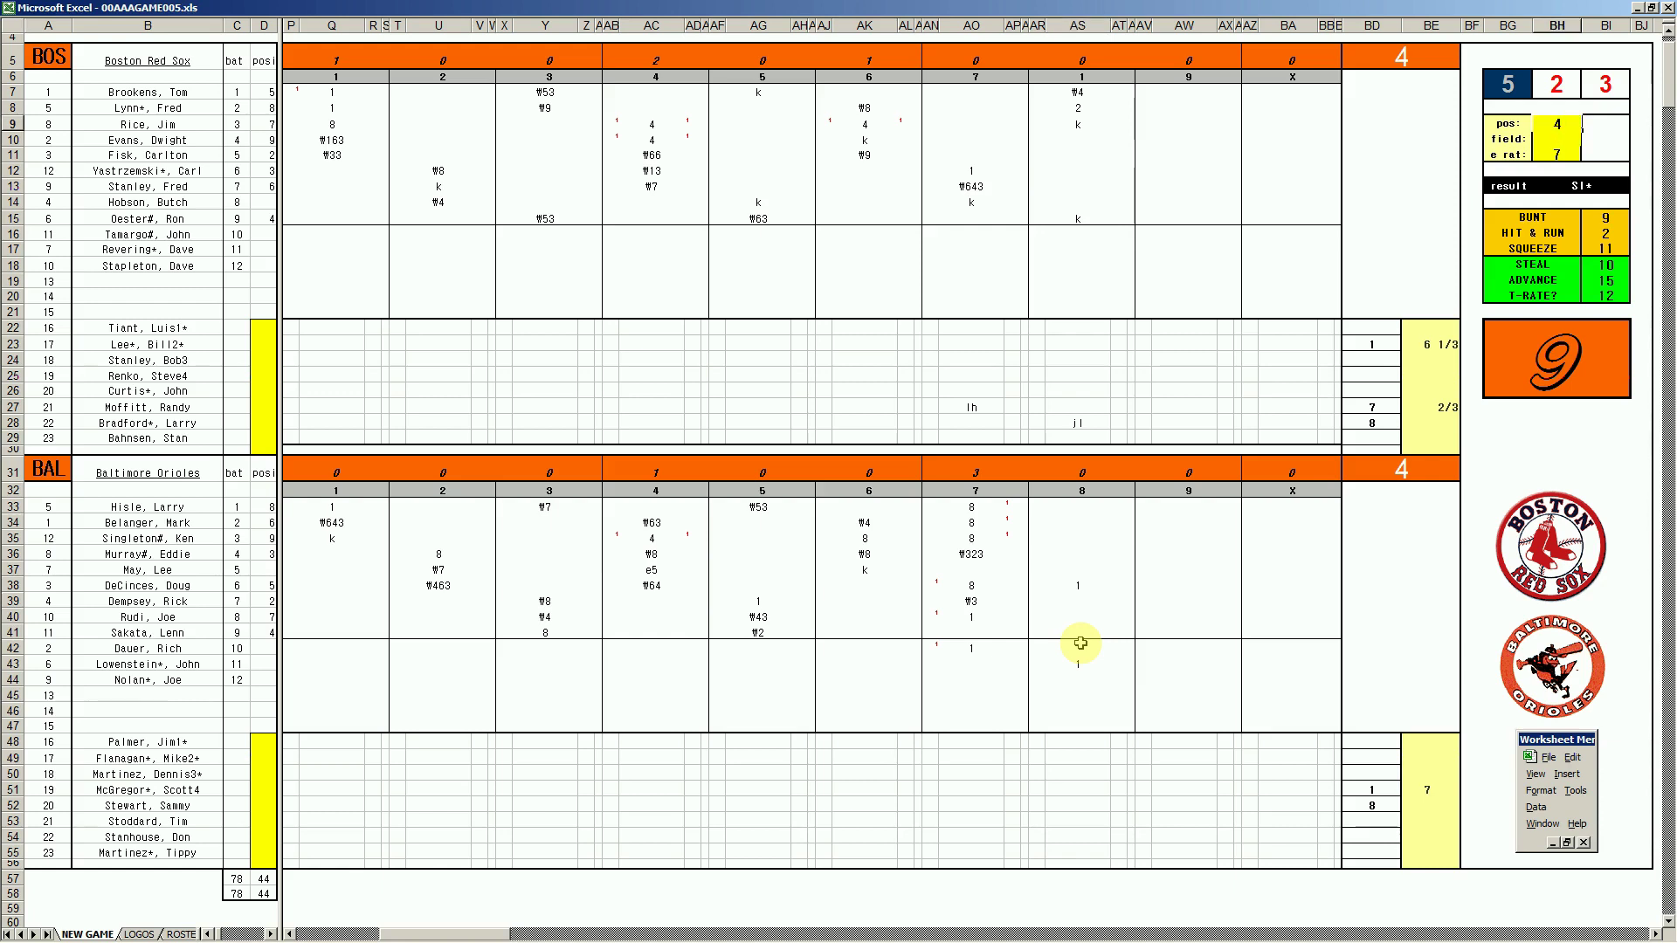
key("Return")
key("Return")
type("18")
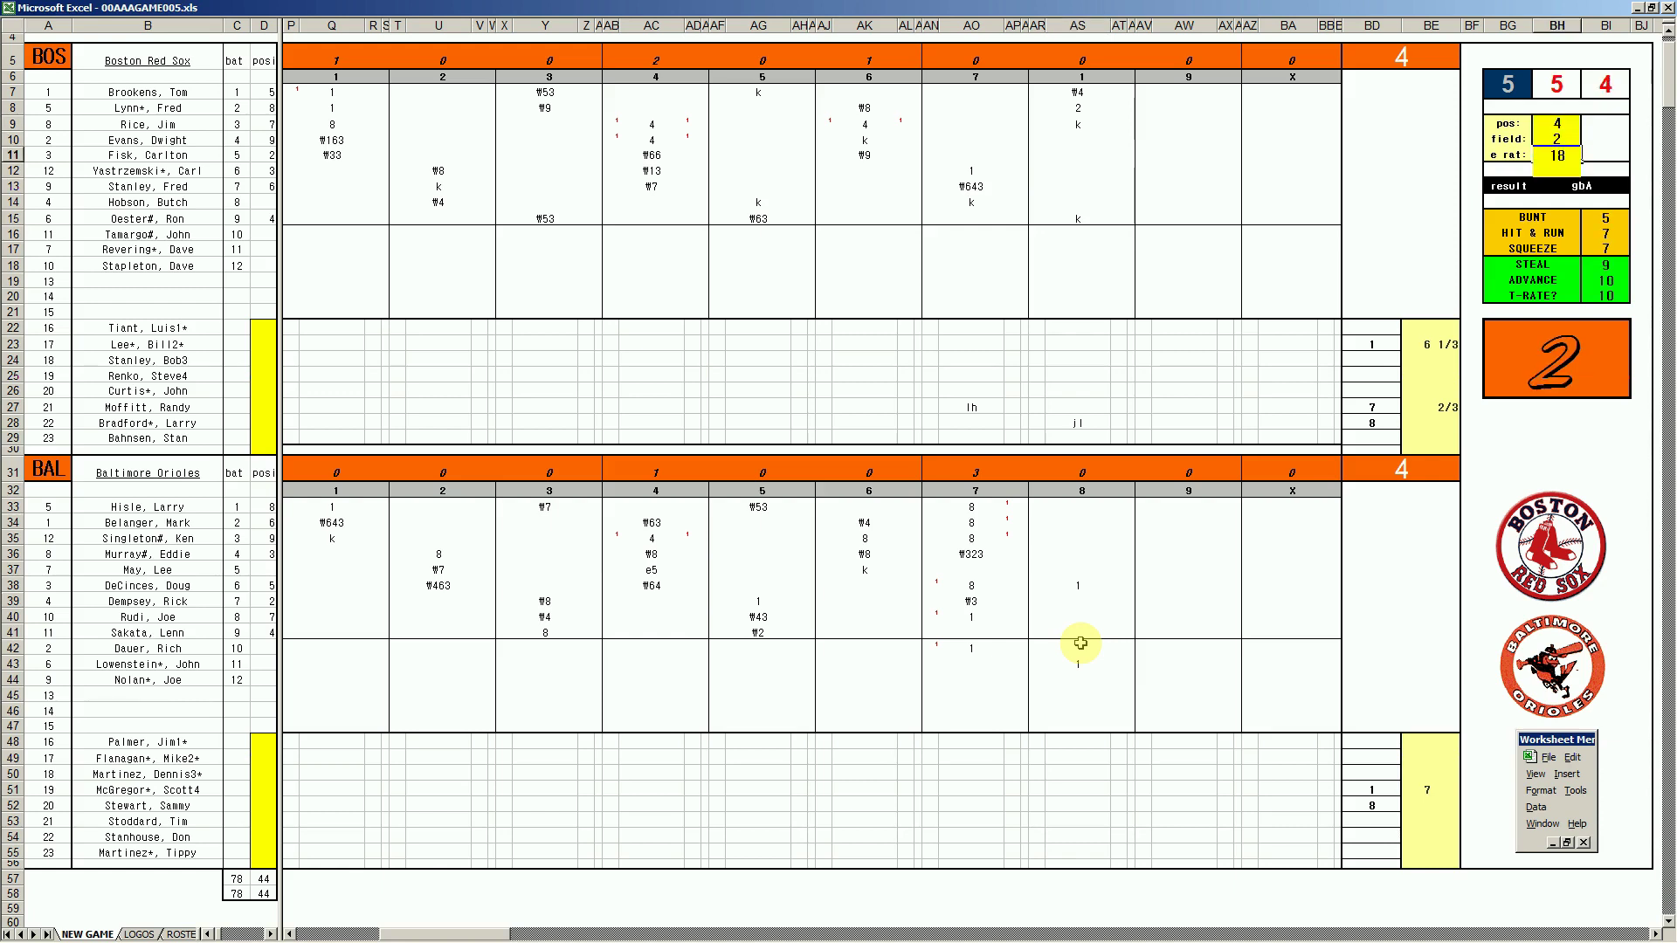
key("Return")
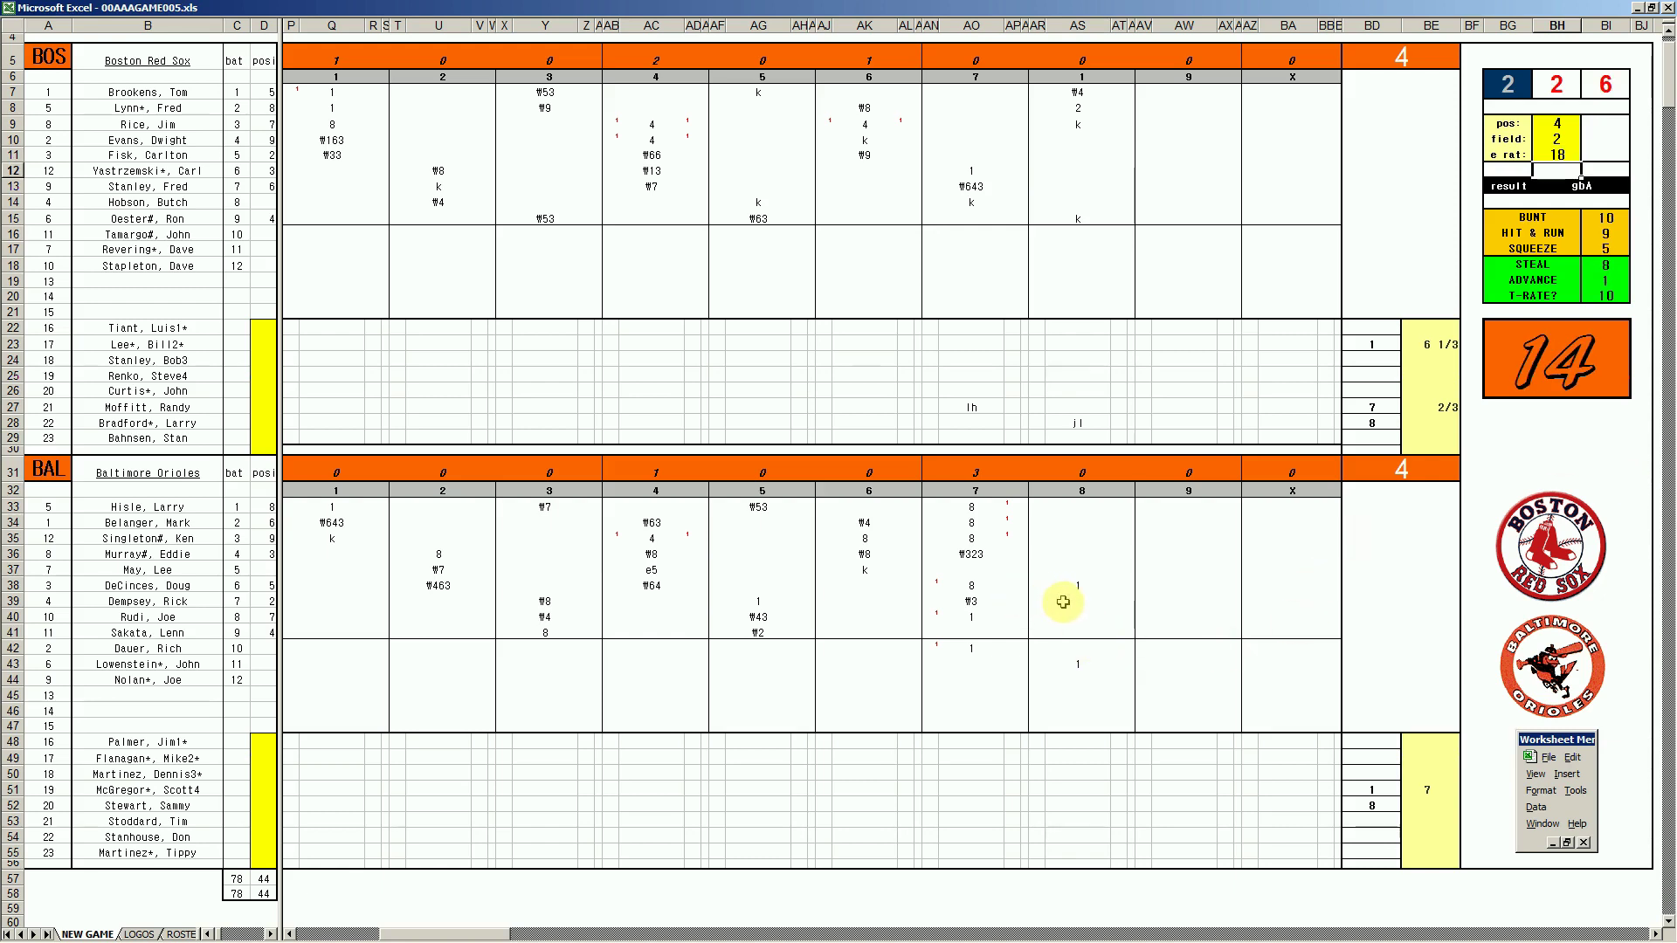
- In Baltimore's inning 8, enter ₩463 for the seventh batter and ₩5 for the eighth batter
left_click(1070, 602)
type("\\463")
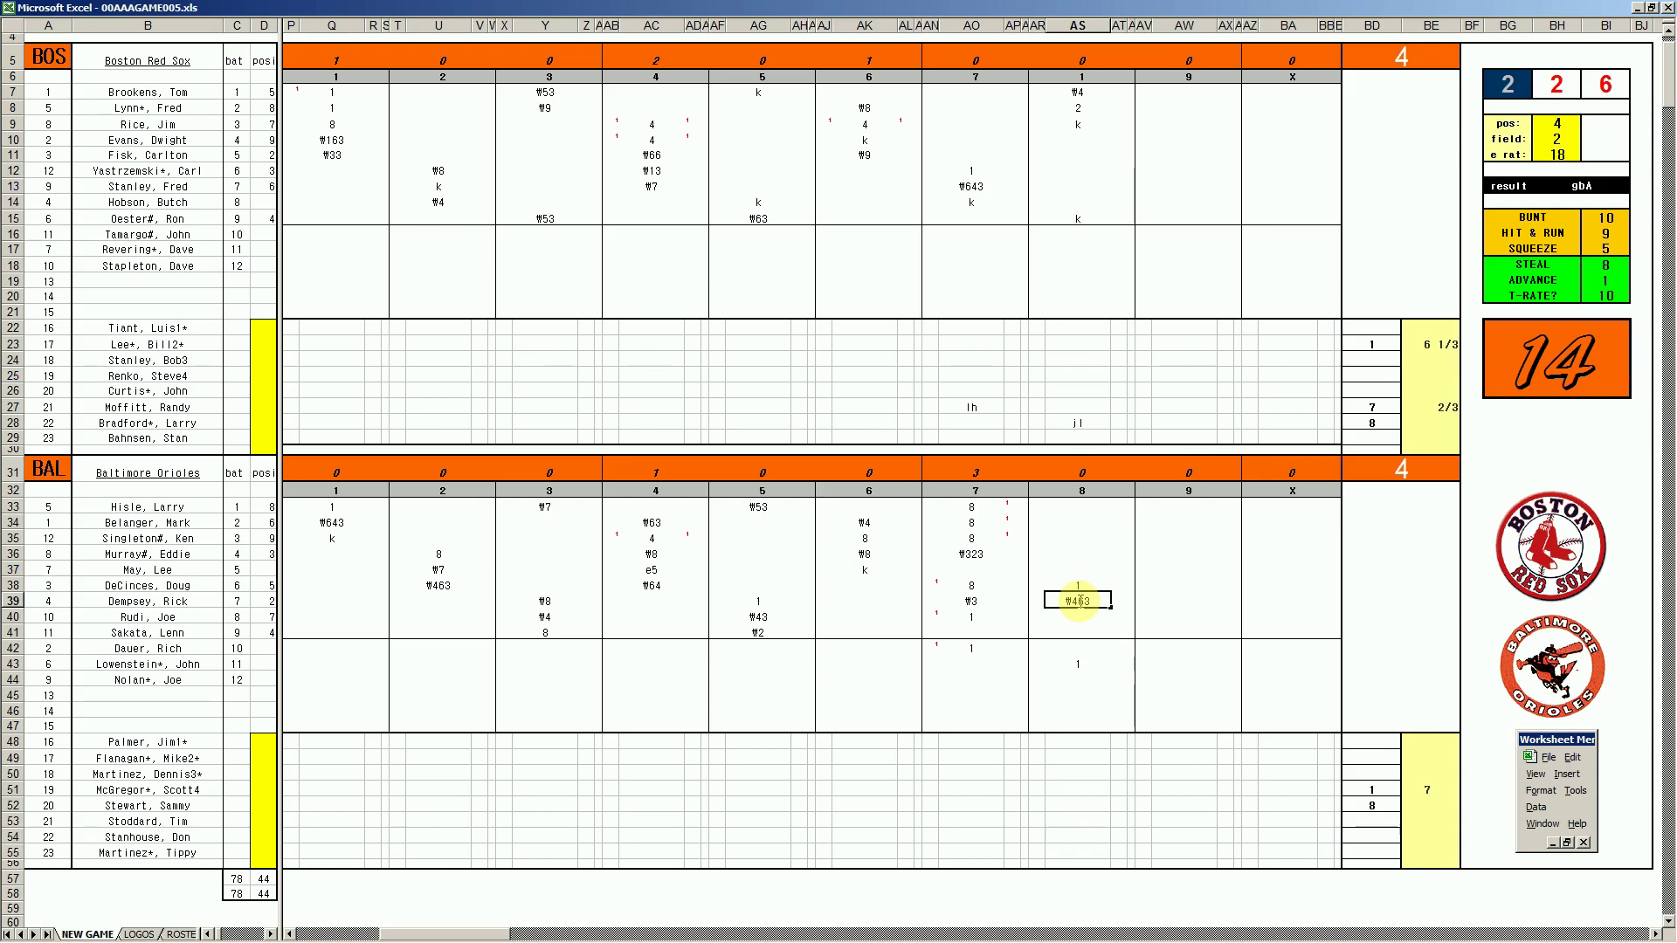
key("Return")
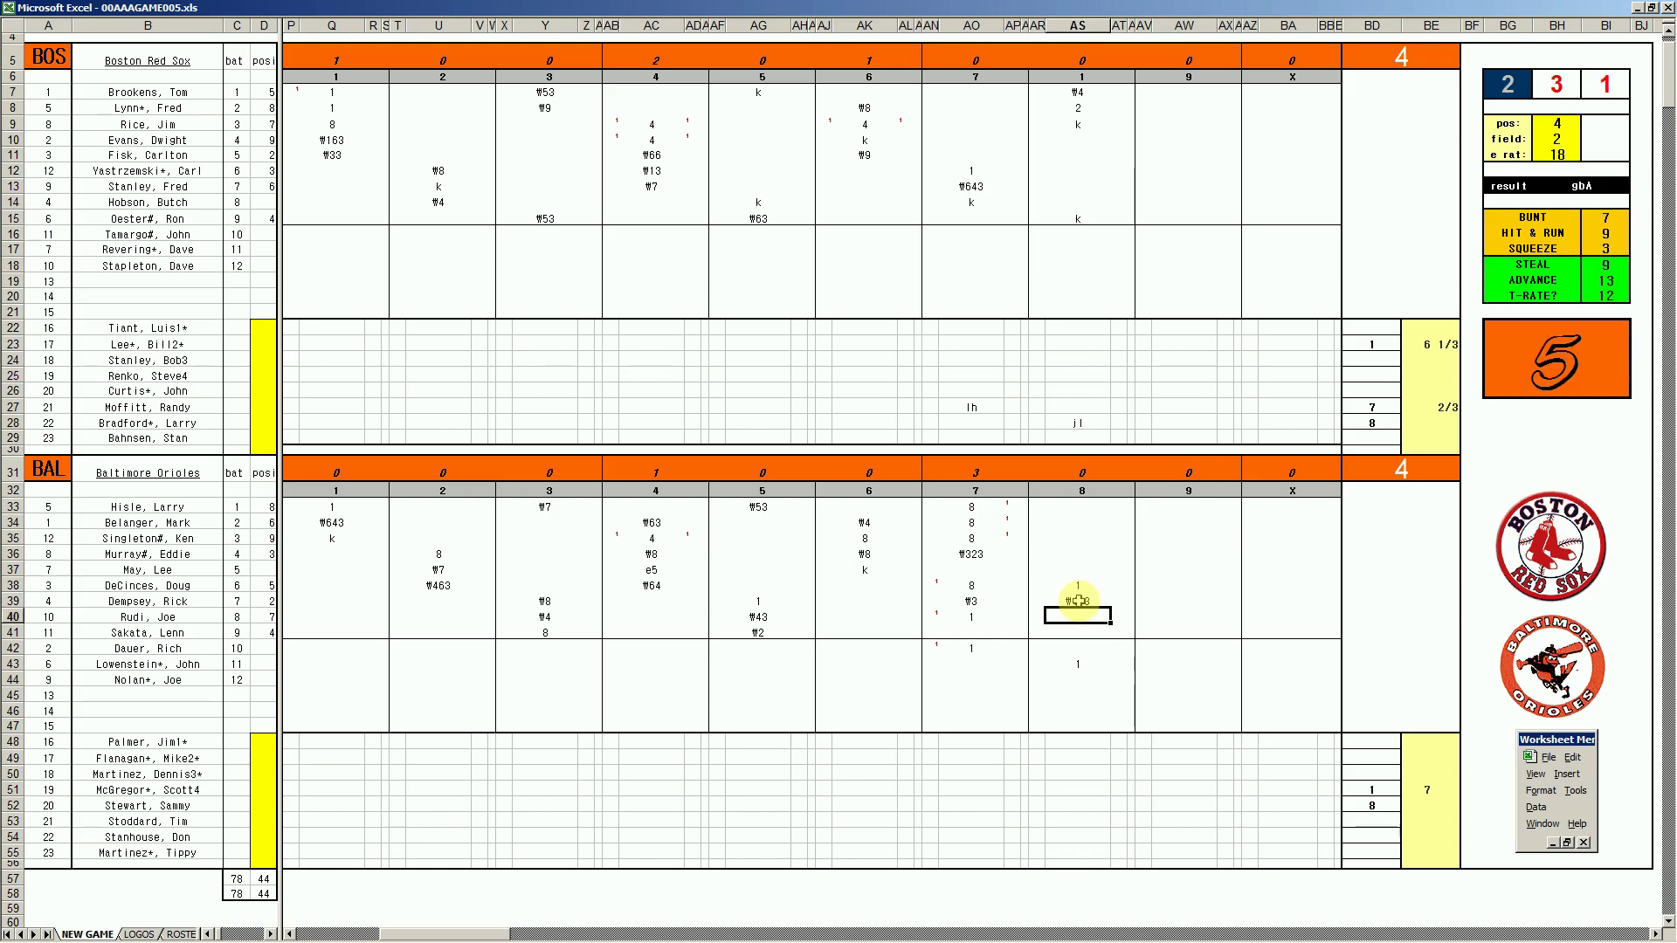
type("\\5")
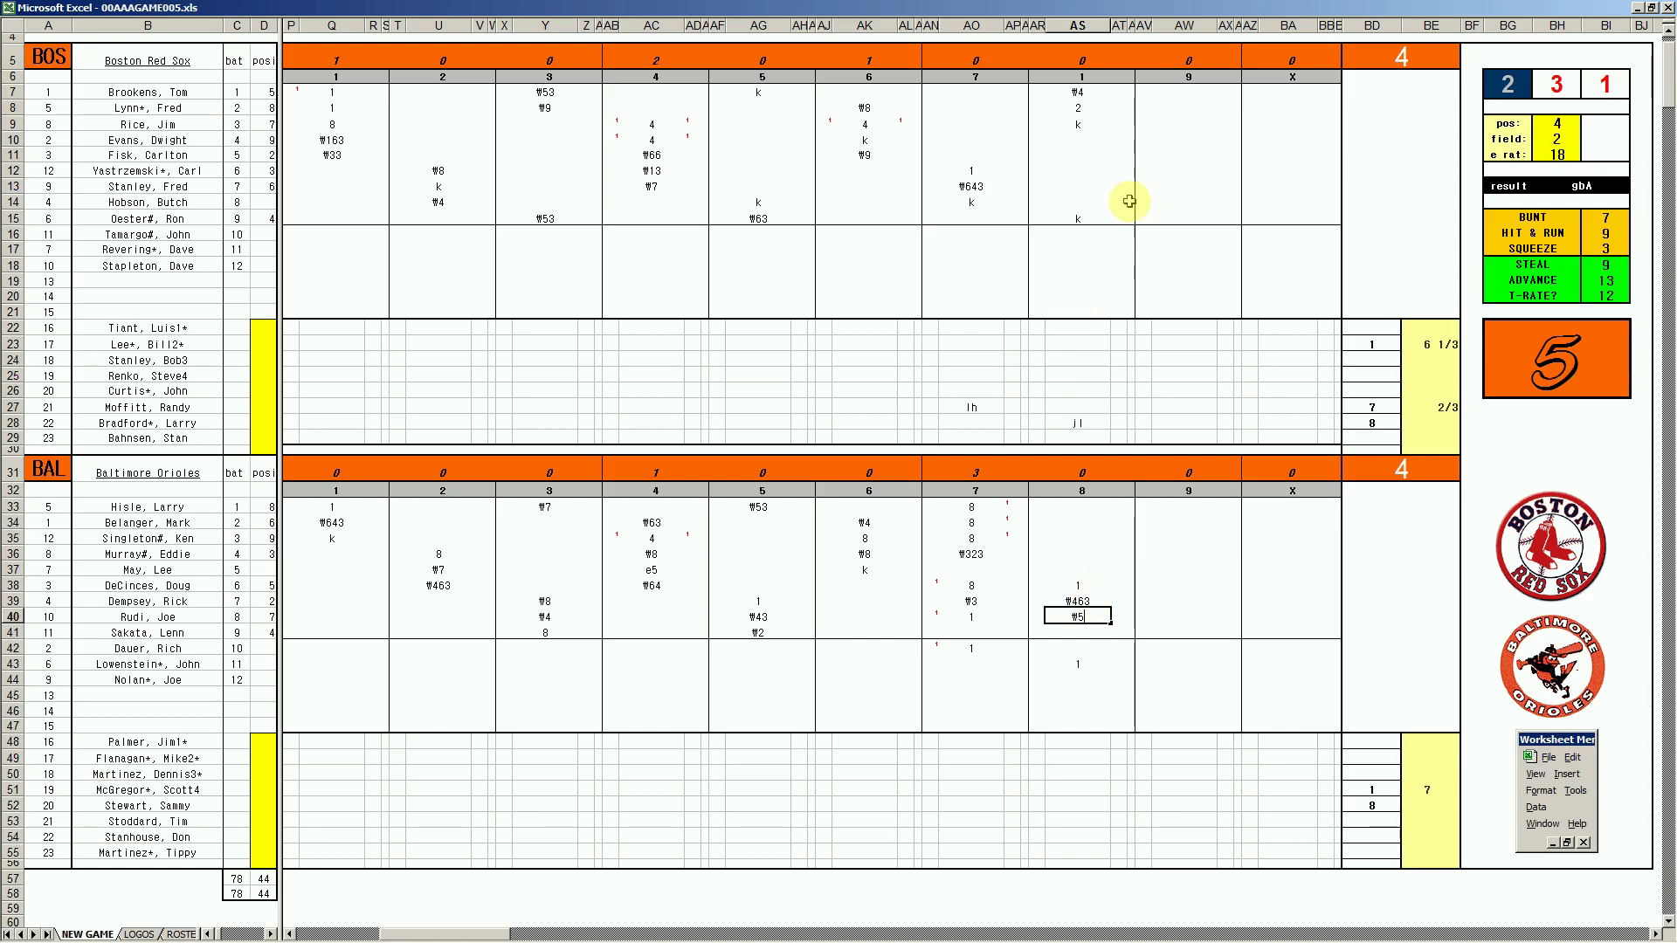
- In Boston's inning 9, enter ₩9, 8 and 1 for the fourth, fifth and sixth batters, and 8 for the twelfth-listed player
left_click(1171, 138)
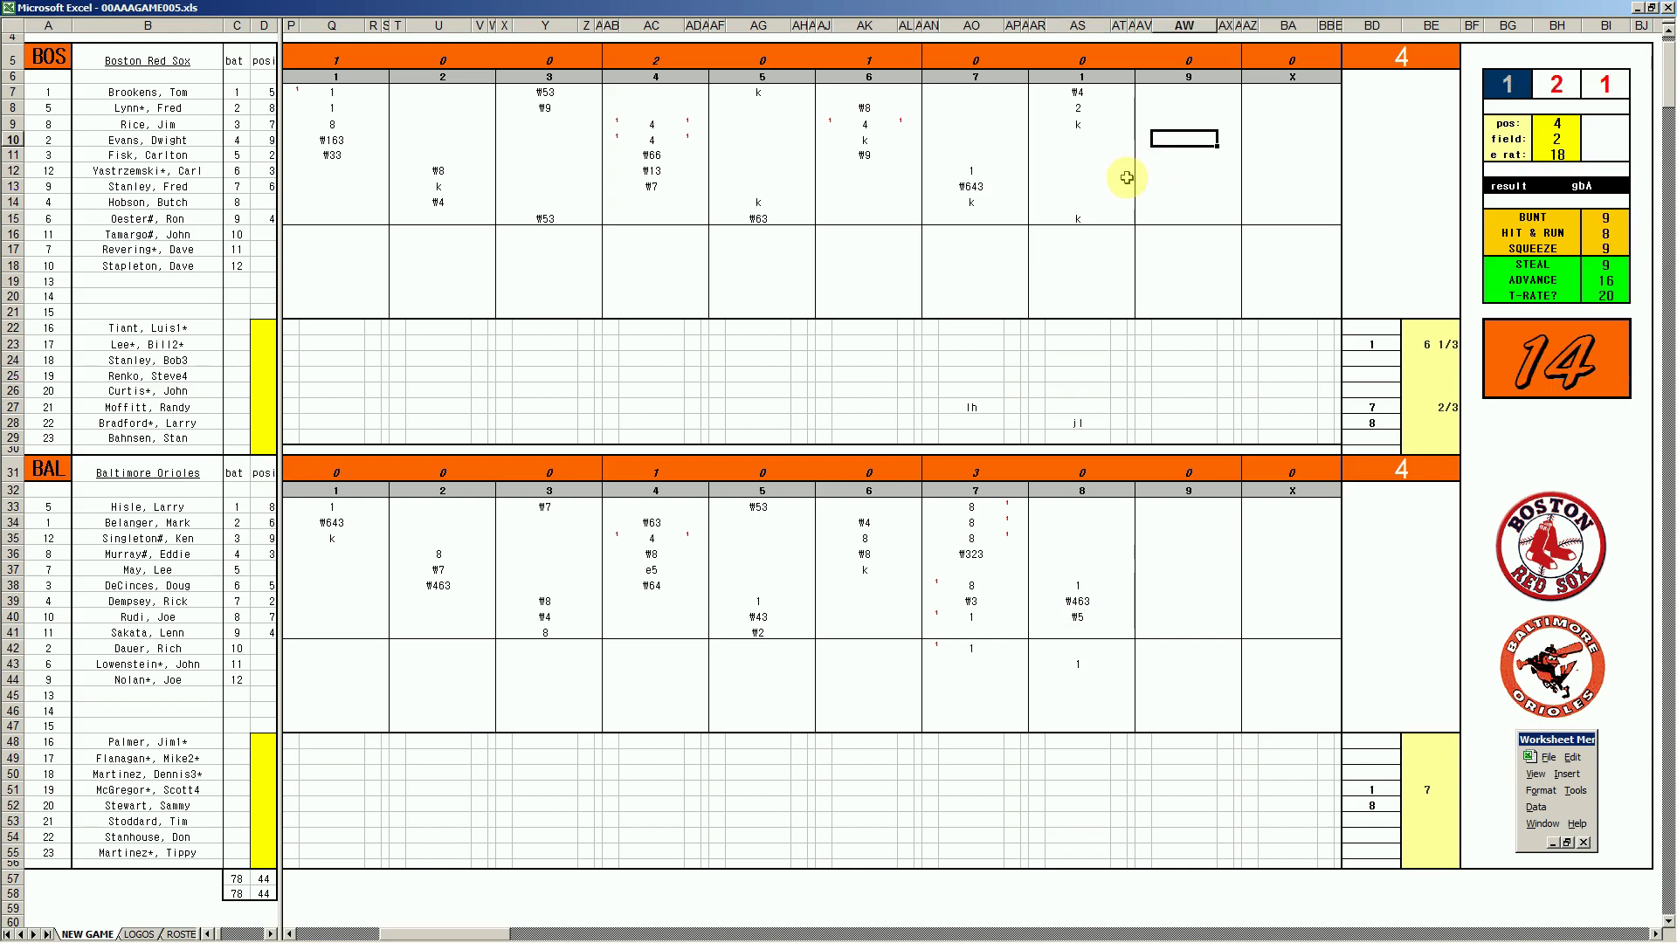
type("₩9")
key("Return")
type("8")
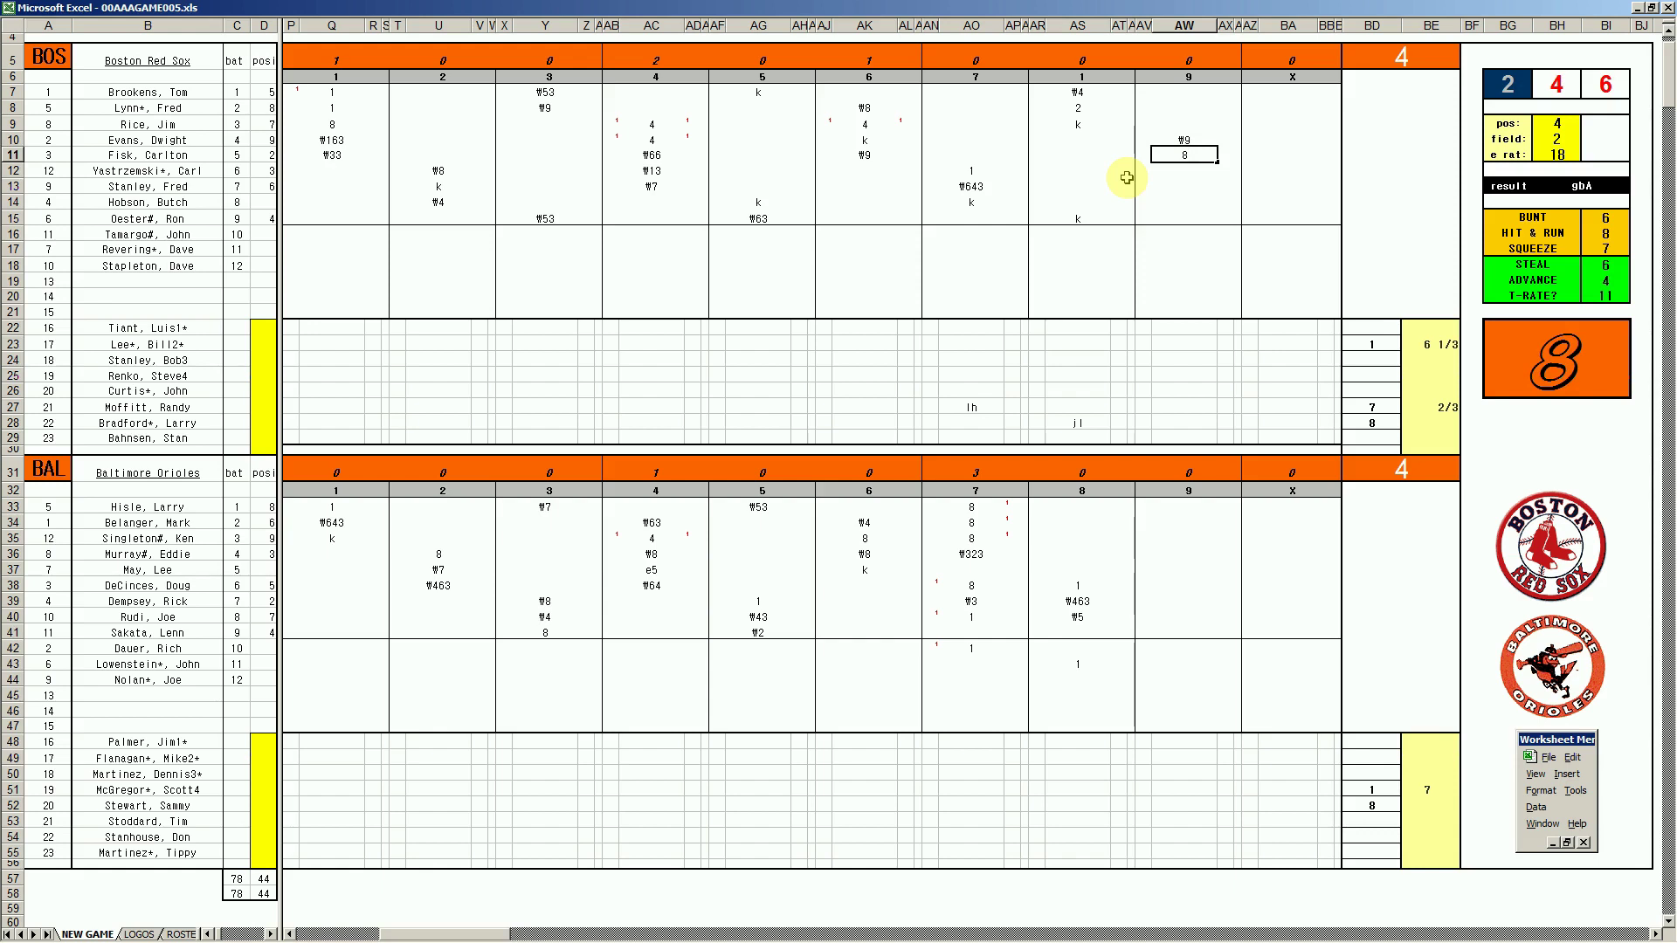
key("Return")
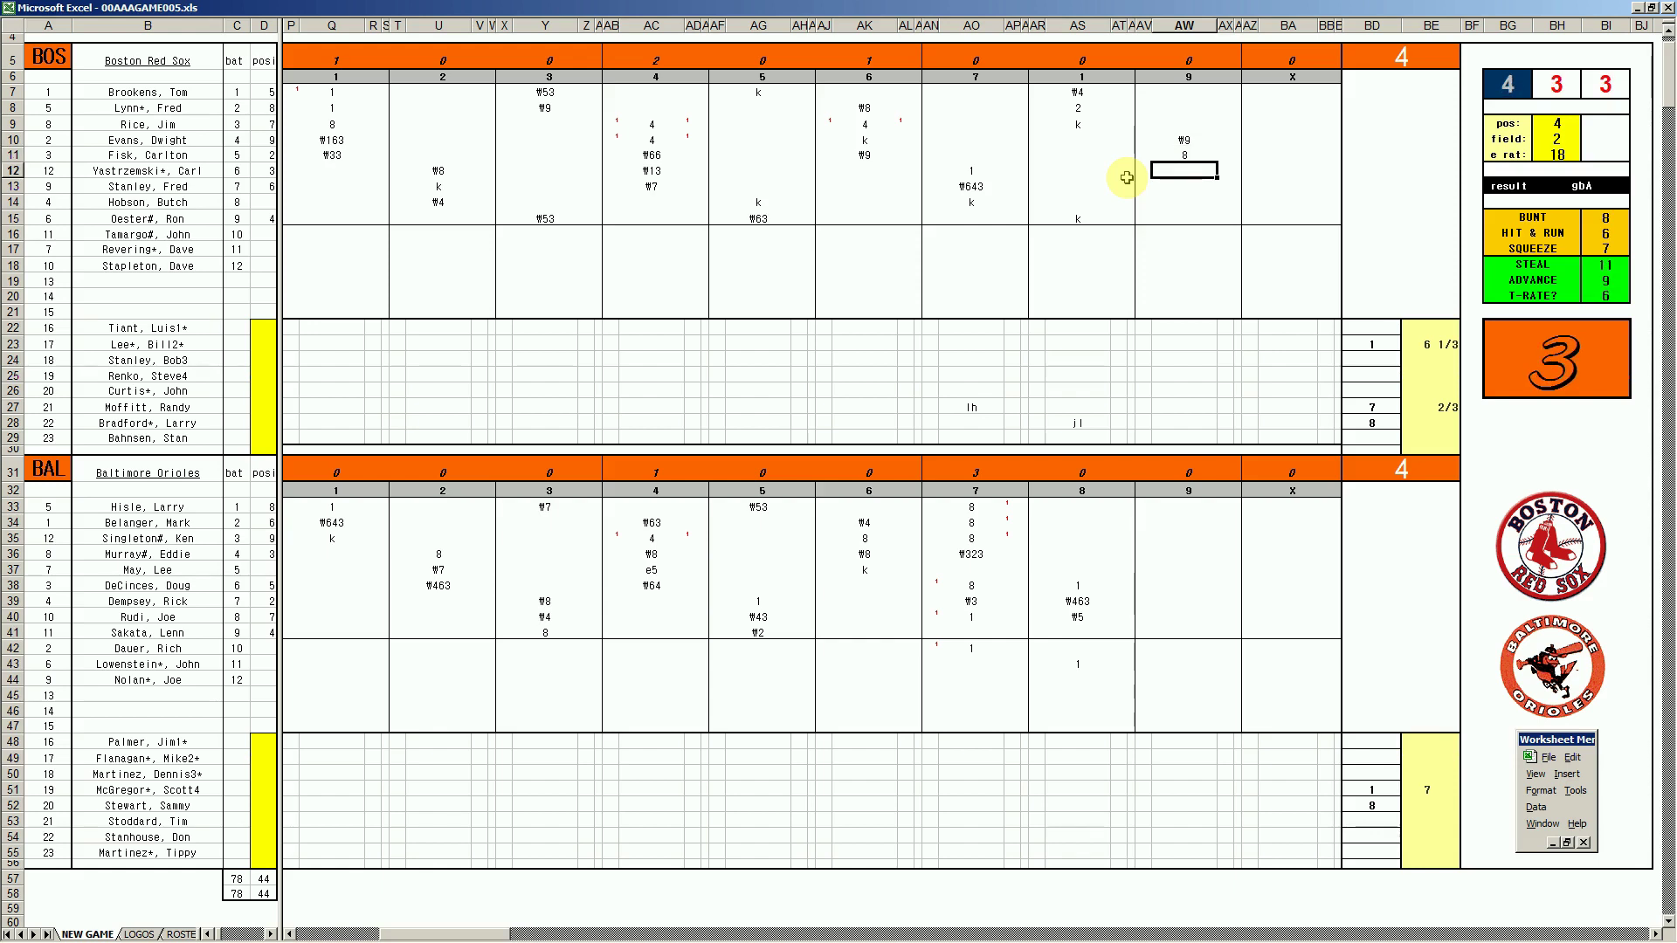
type("1")
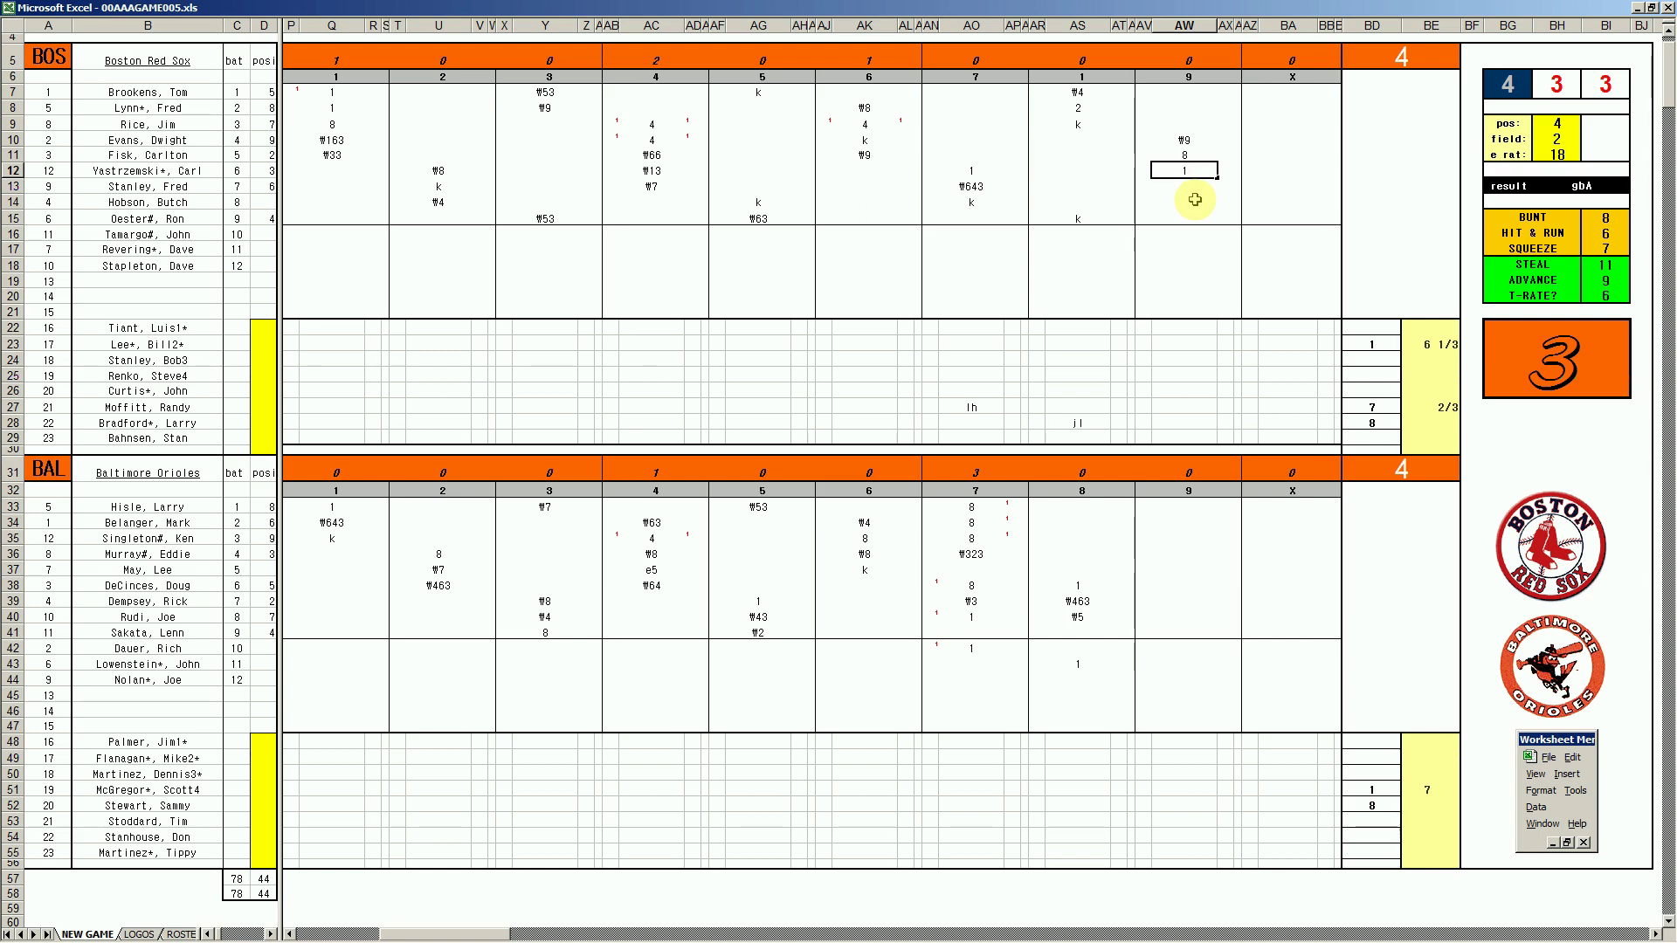
left_click(1186, 263)
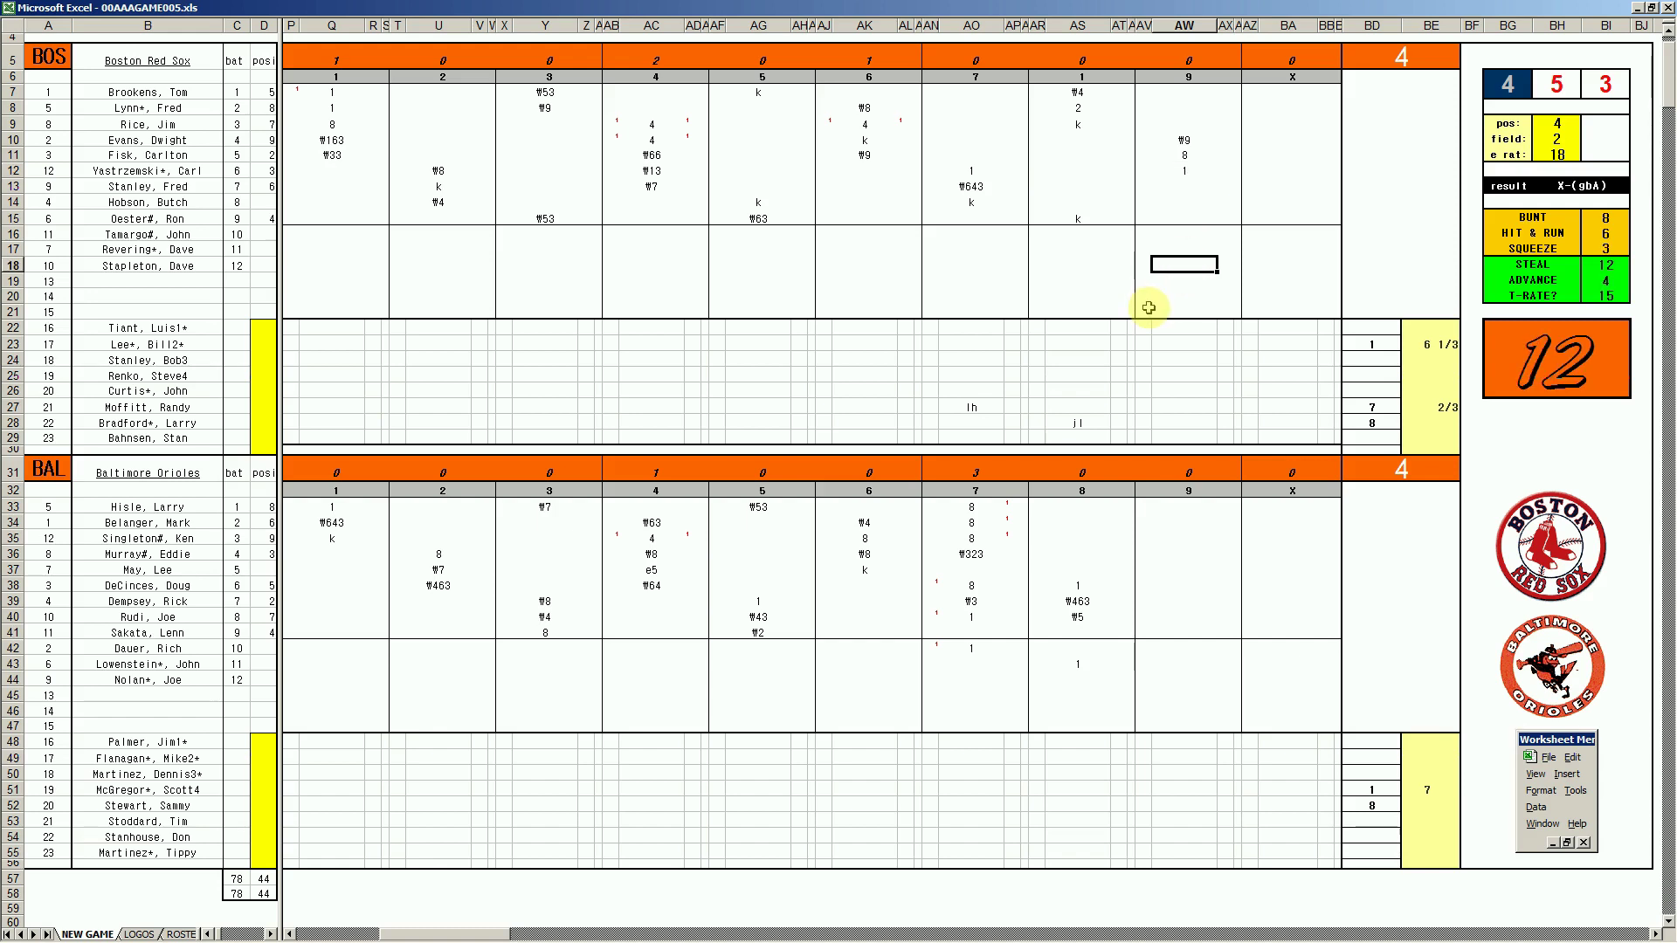
type("8")
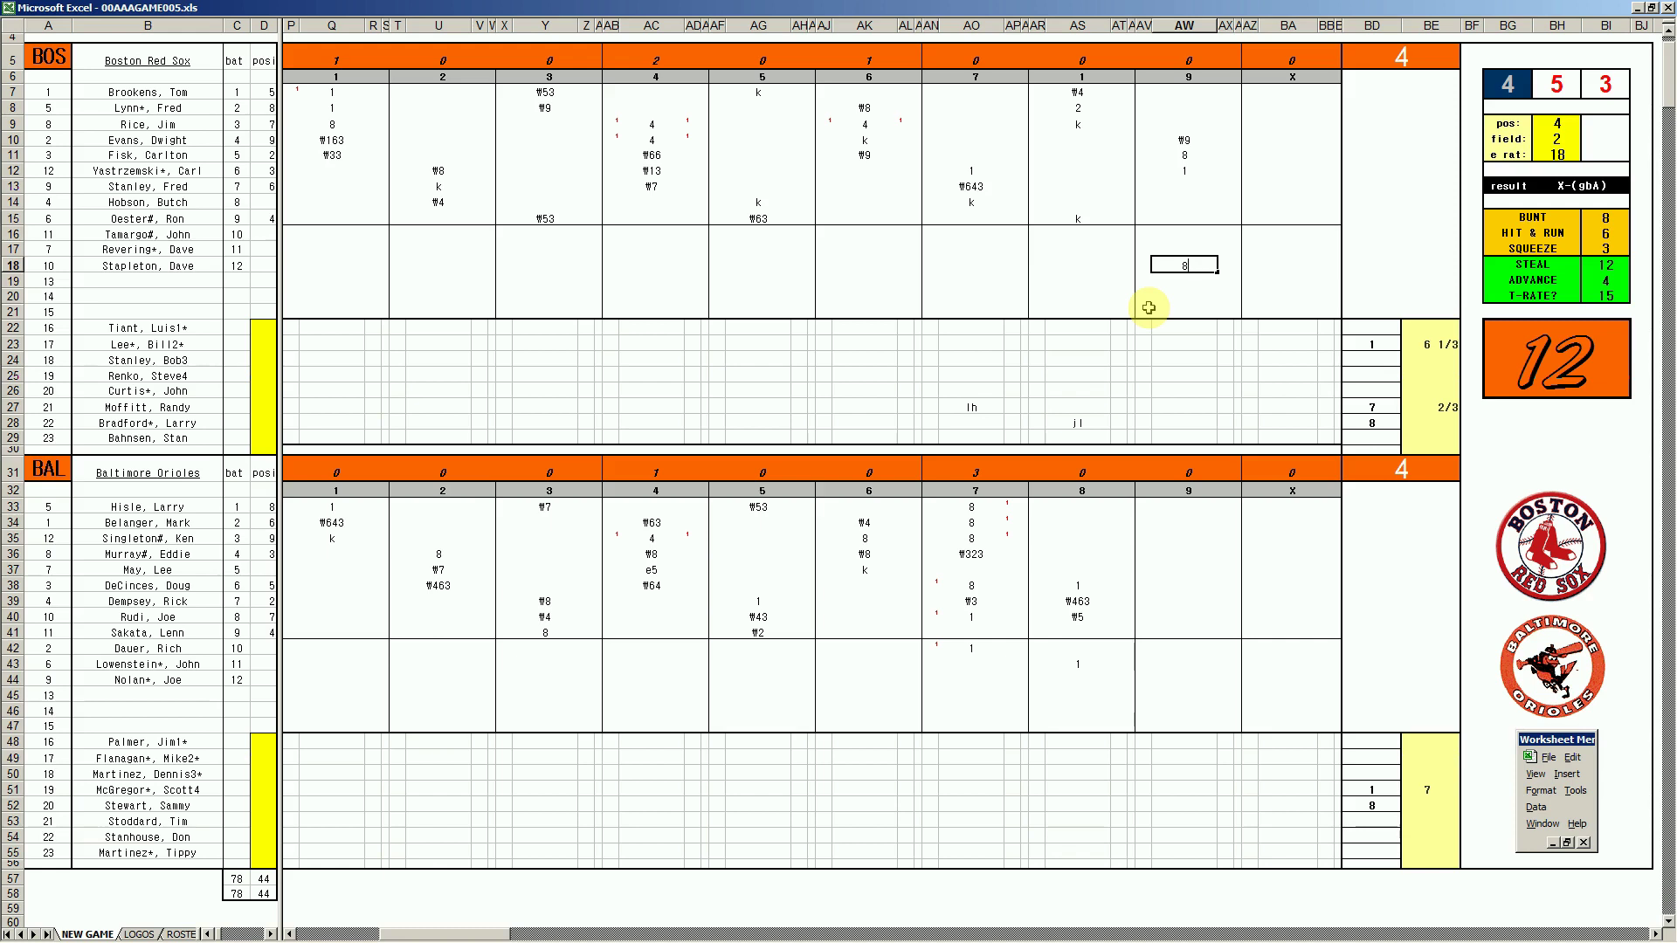
- In Boston's inning 9, enter 9 with a ' mark after it for the eighth batter, a ' mark before the fifth batter's 8, and ₩43 for the ninth
left_click(1186, 200)
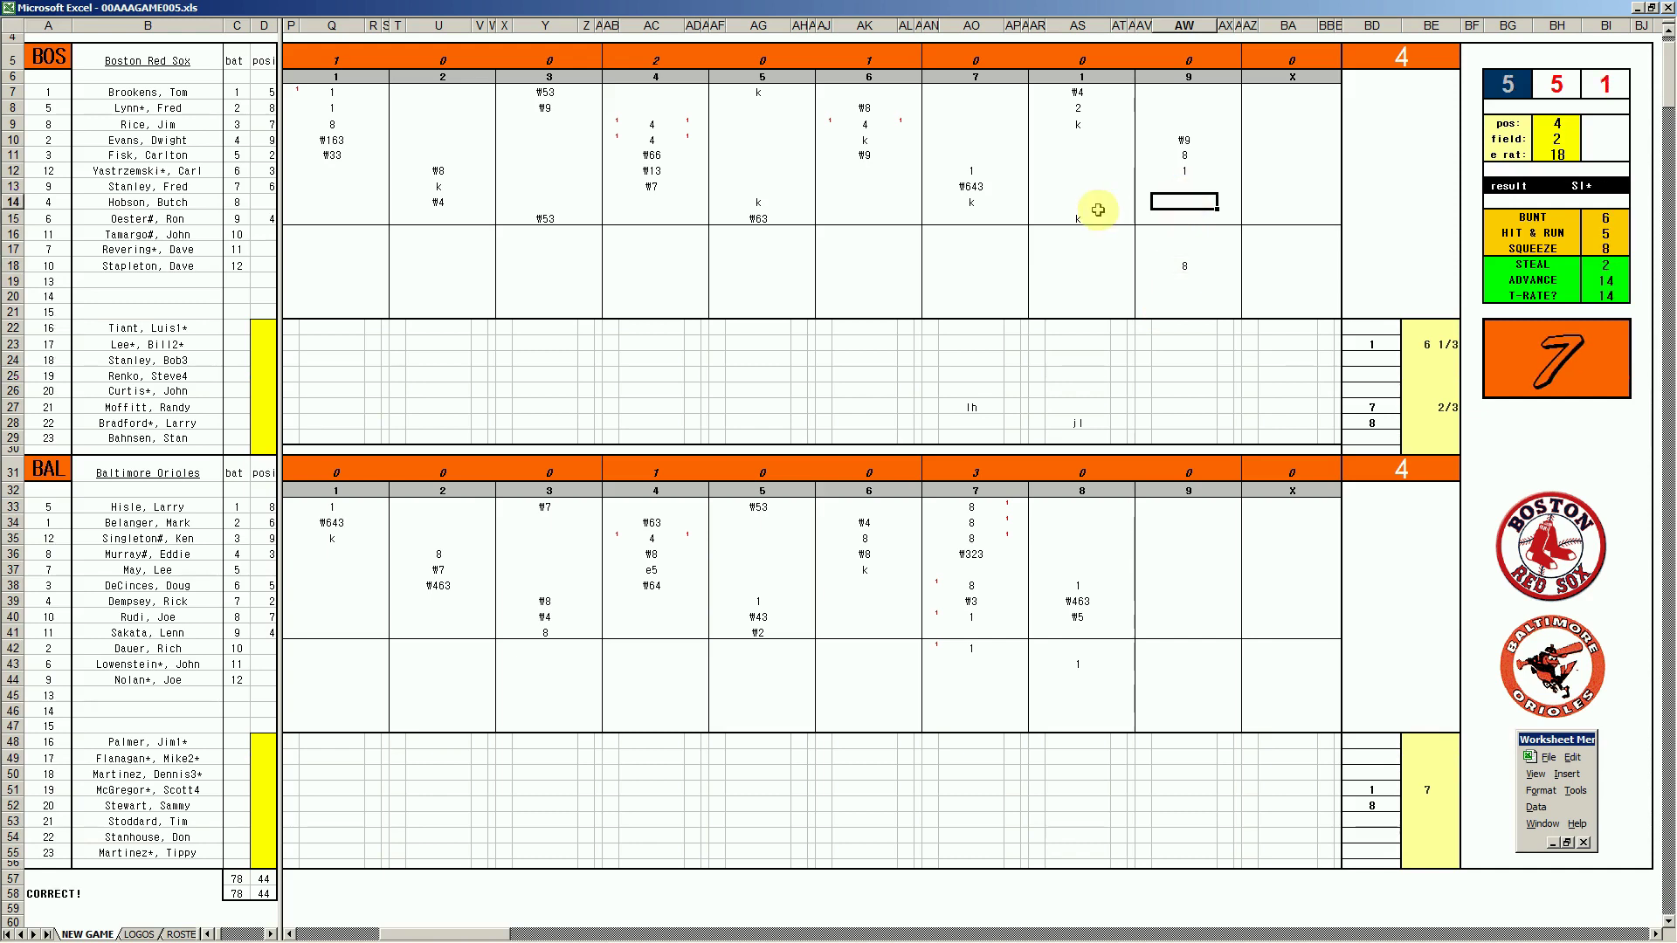
type("9")
key("Return")
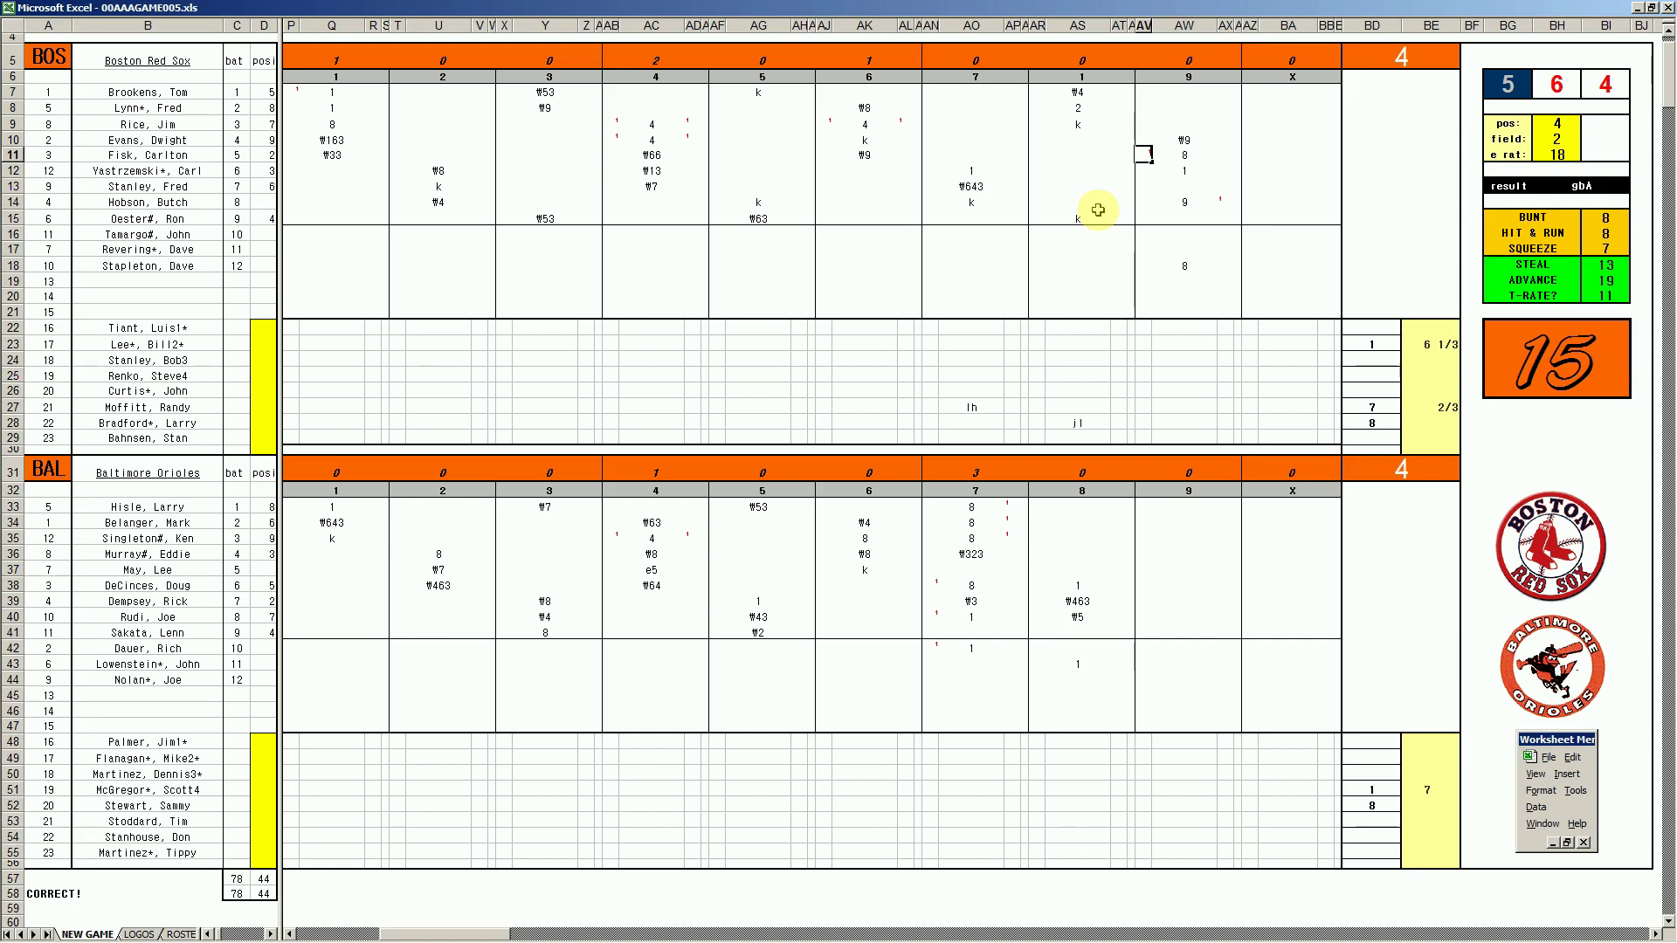
type("1")
key("Return")
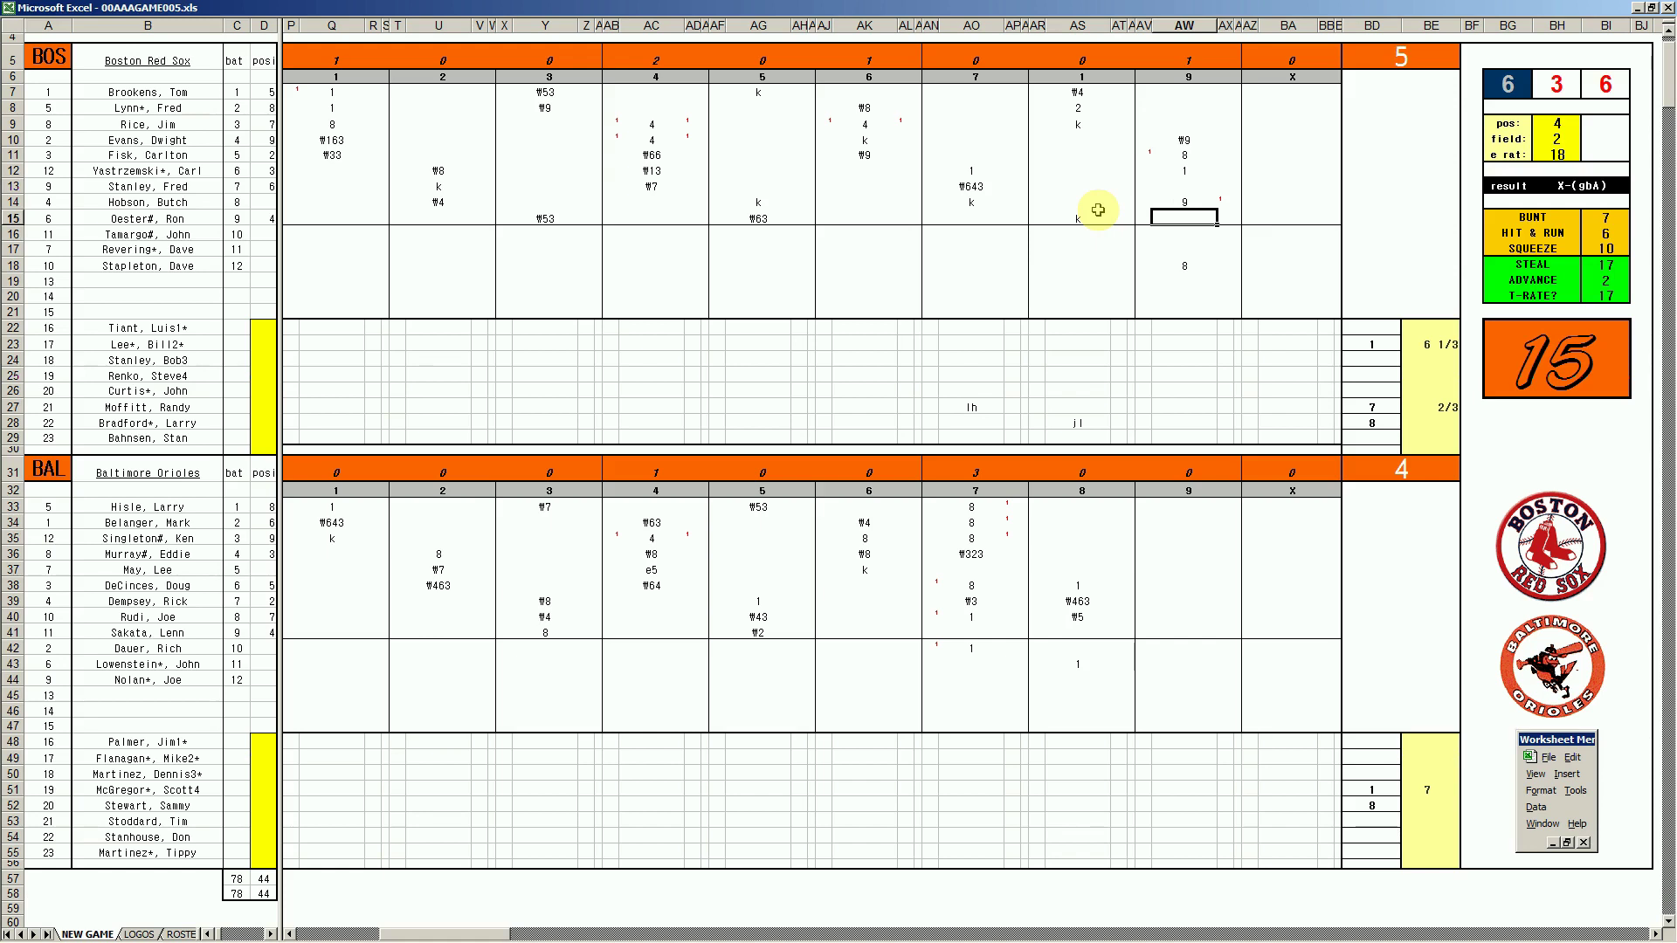
type("#43")
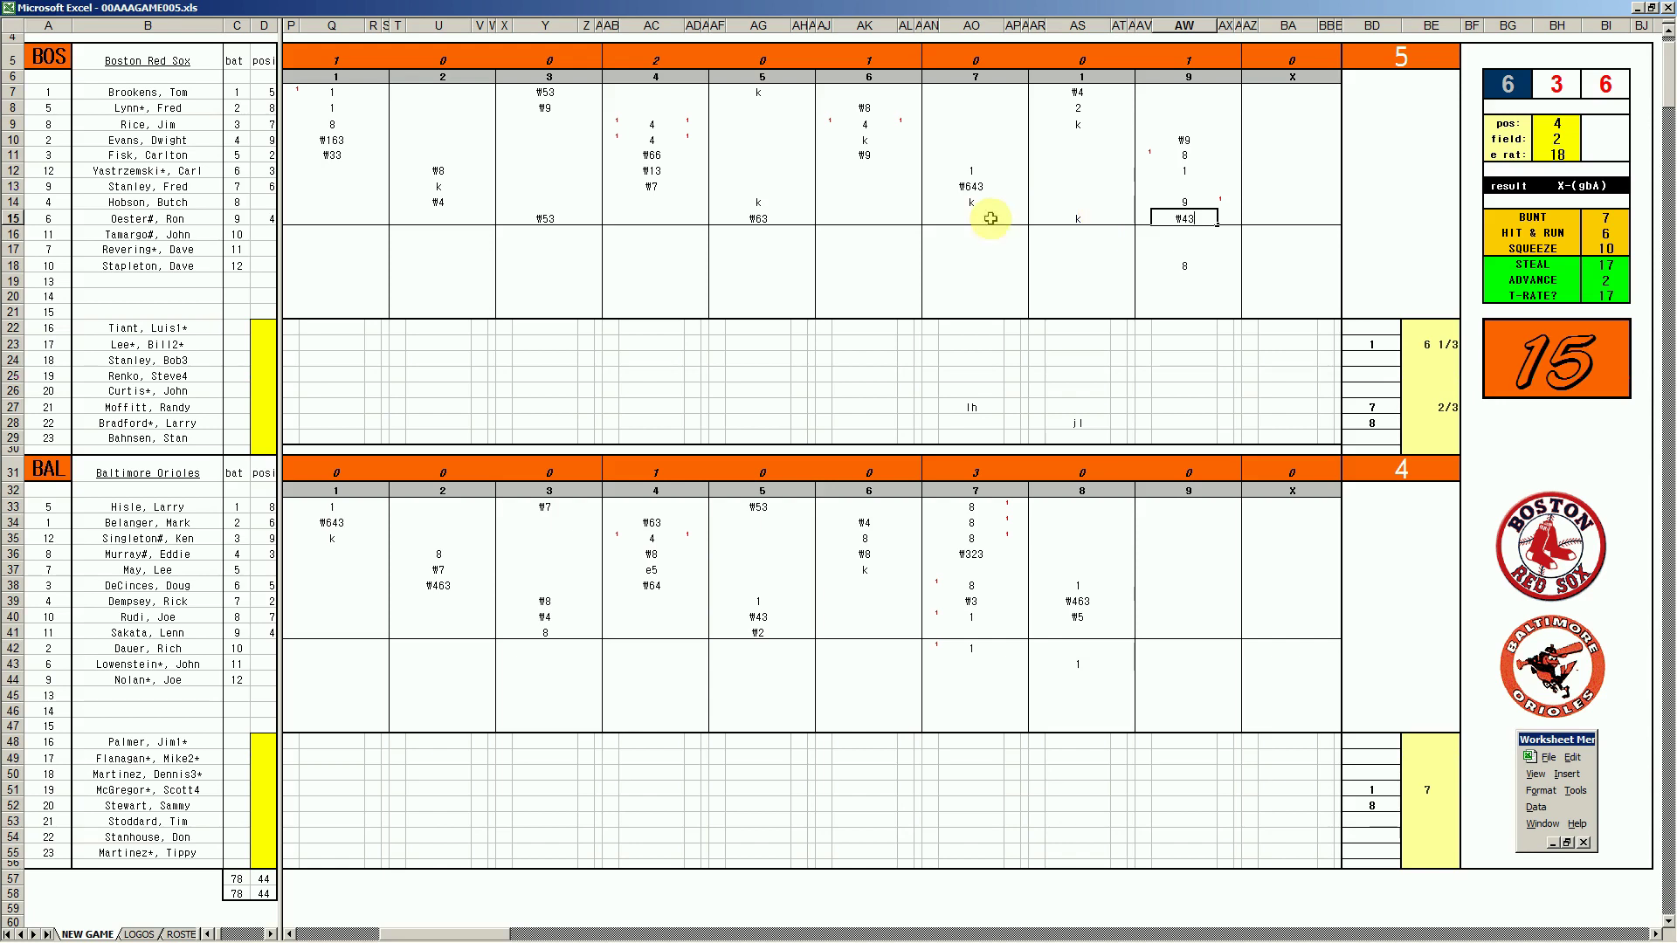
- Record Boston's inning 9 pitching change, entering 1 inning for the seventh-listed pitcher and 9 for the eighth-listed reliever
left_click(1426, 423)
key("Left")
key("Down")
type("9")
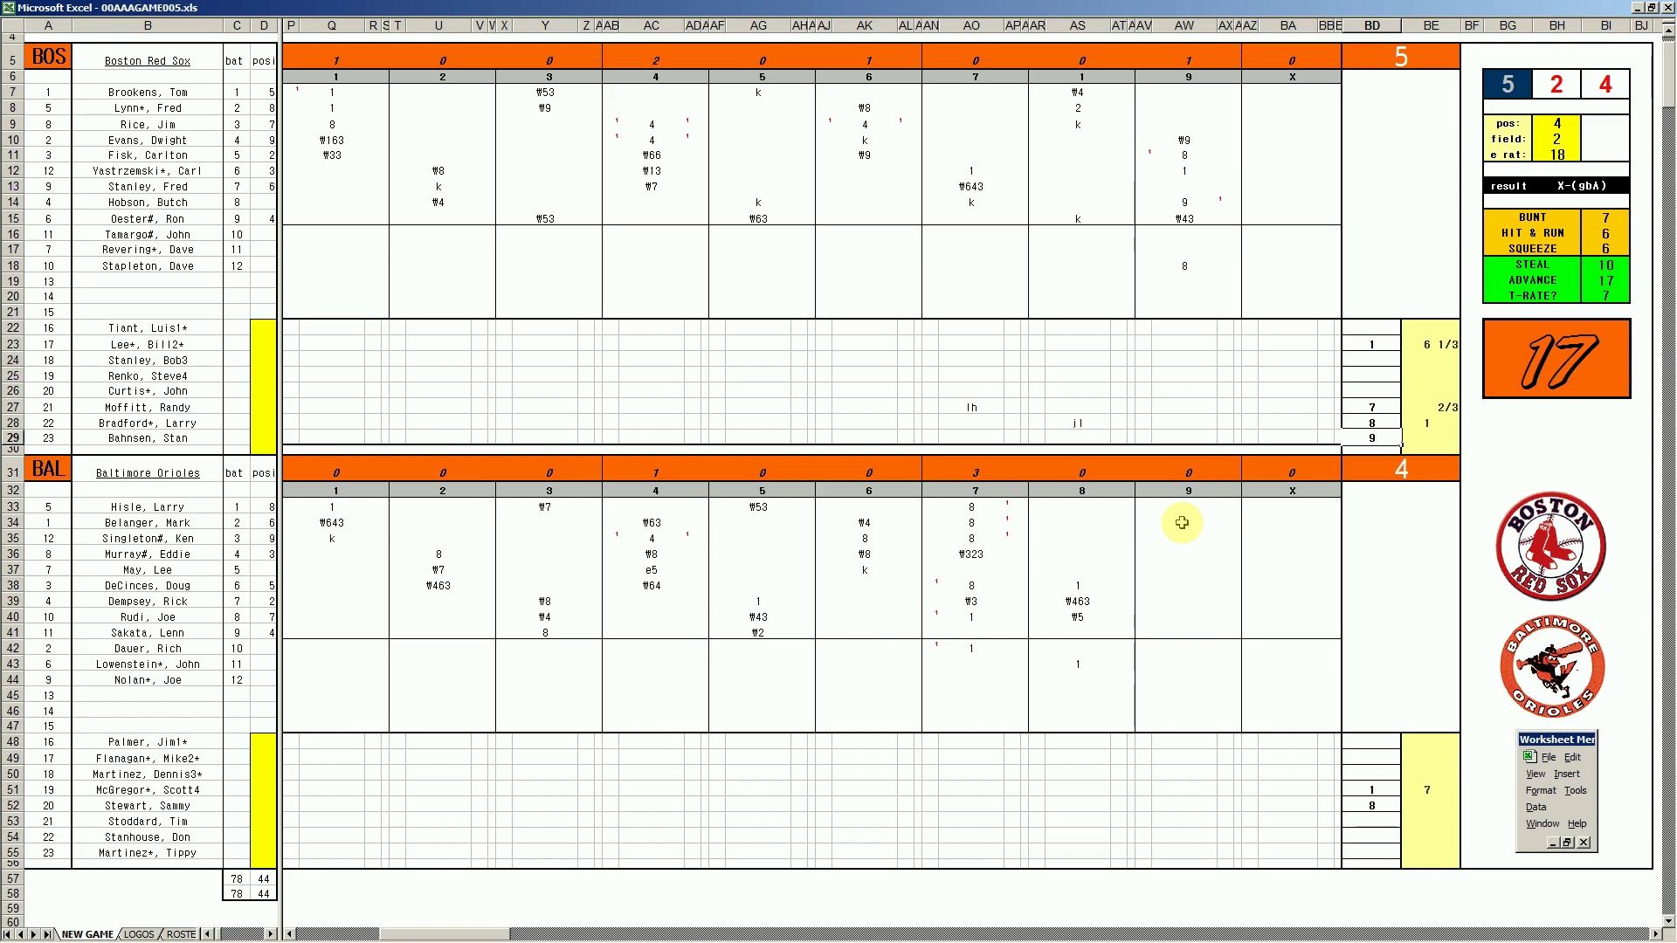
- In Baltimore's inning 9, enter ₩13 for the tenth-listed player and 1 for both the first and second batters
left_click(1175, 647)
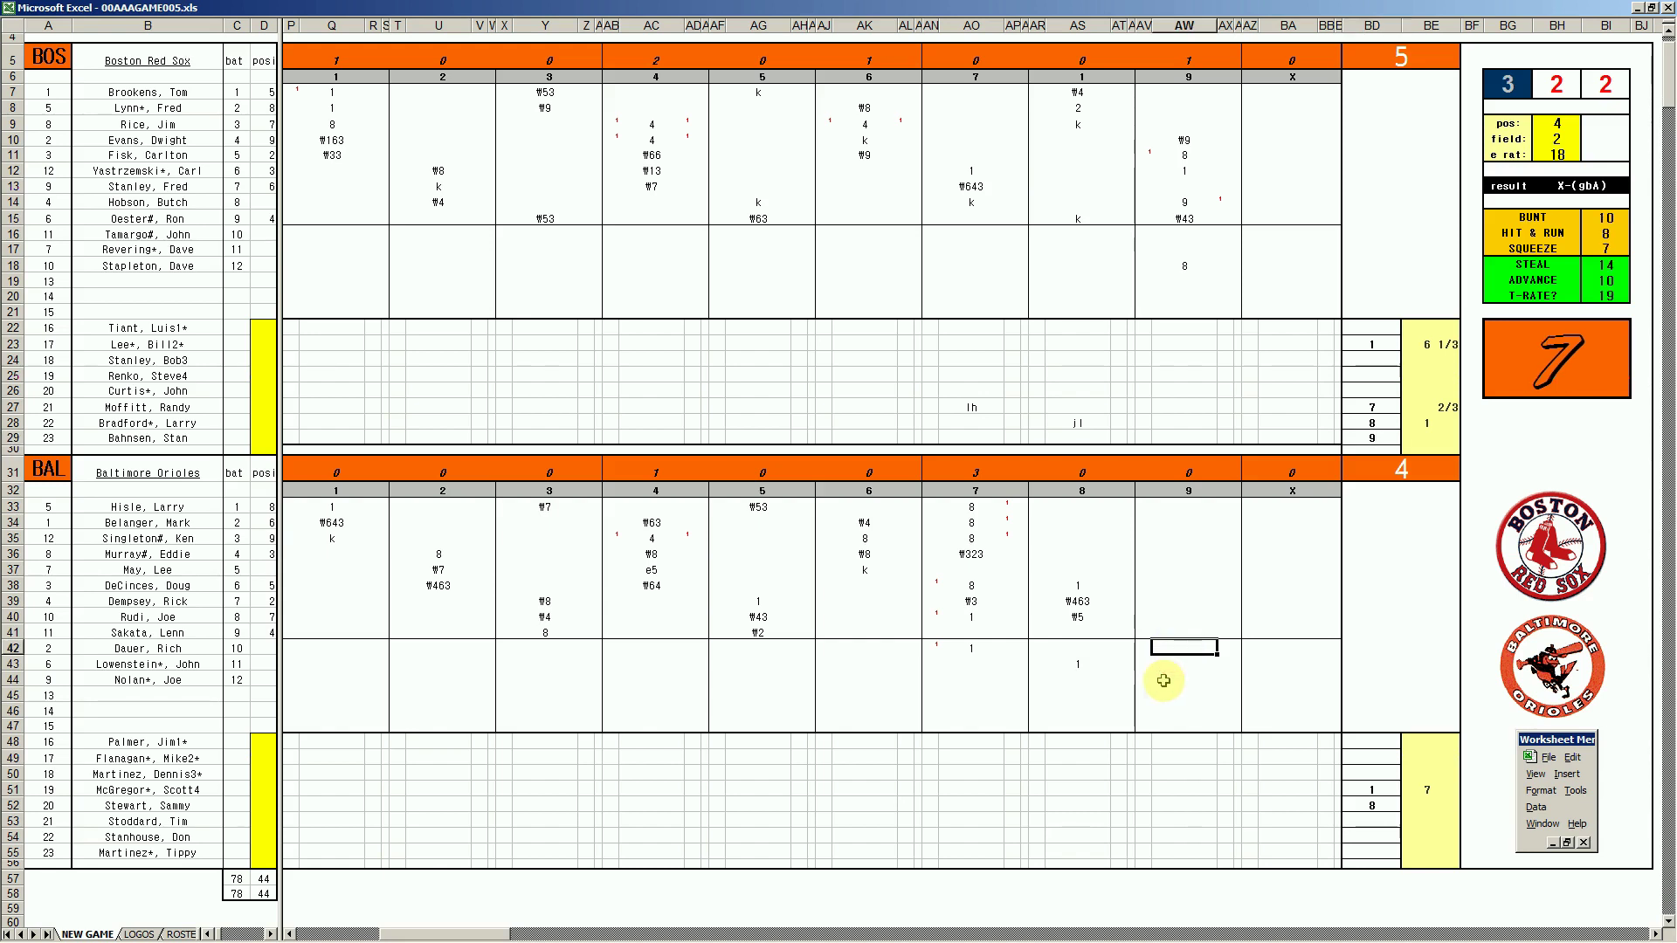
type("#13")
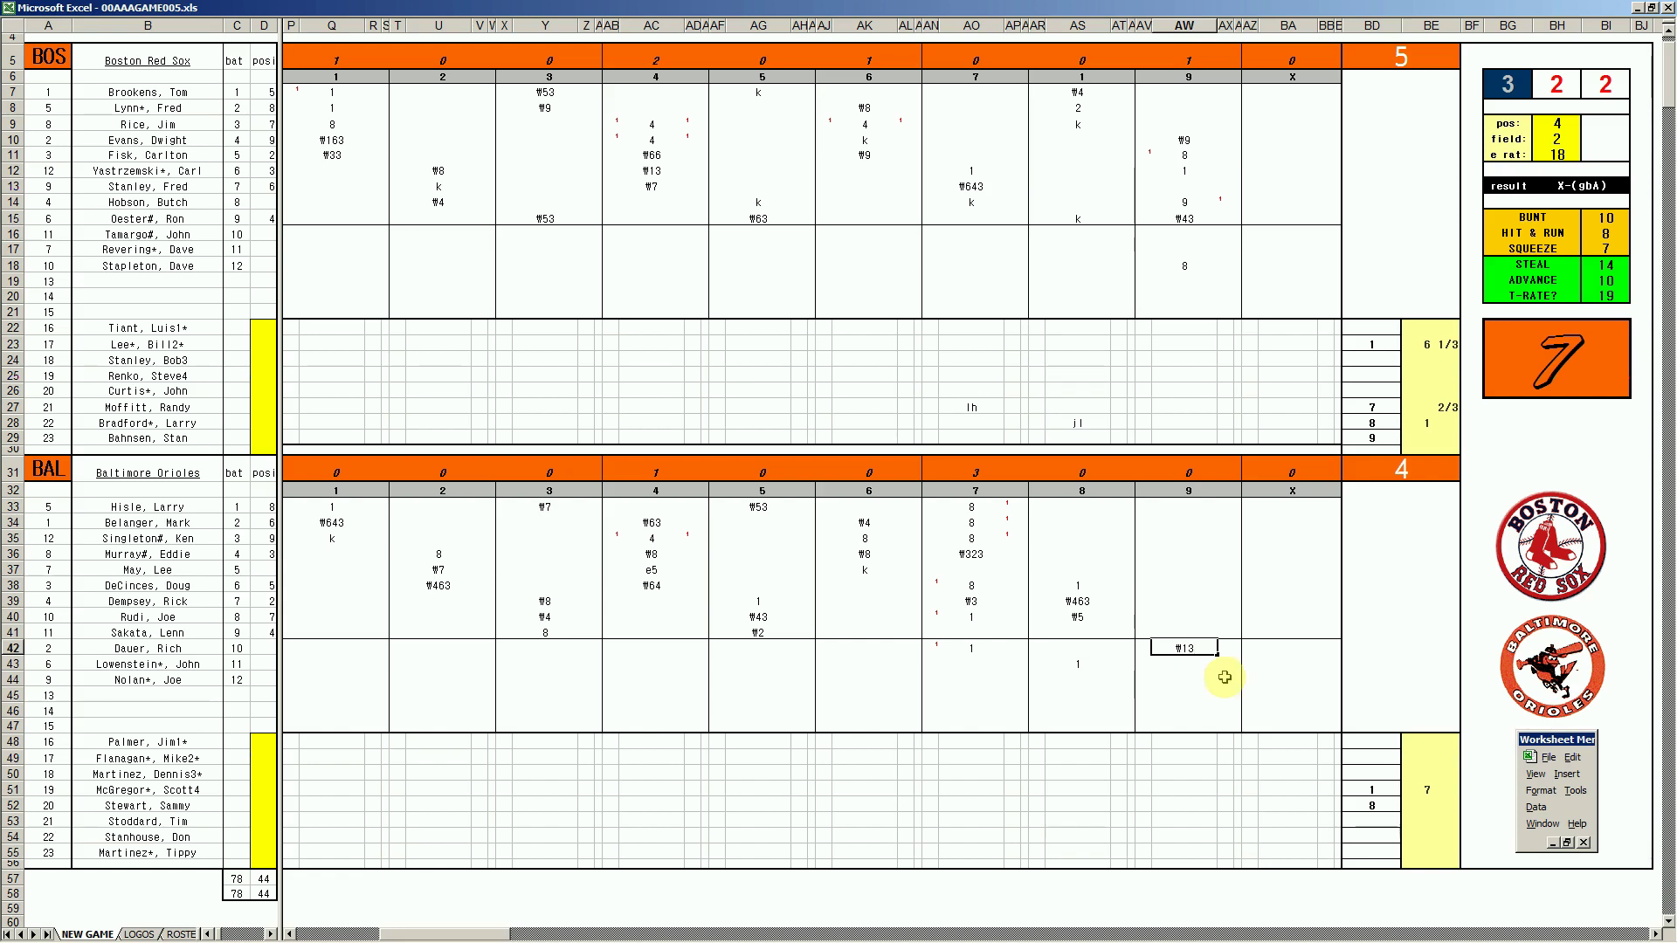
left_click(1189, 505)
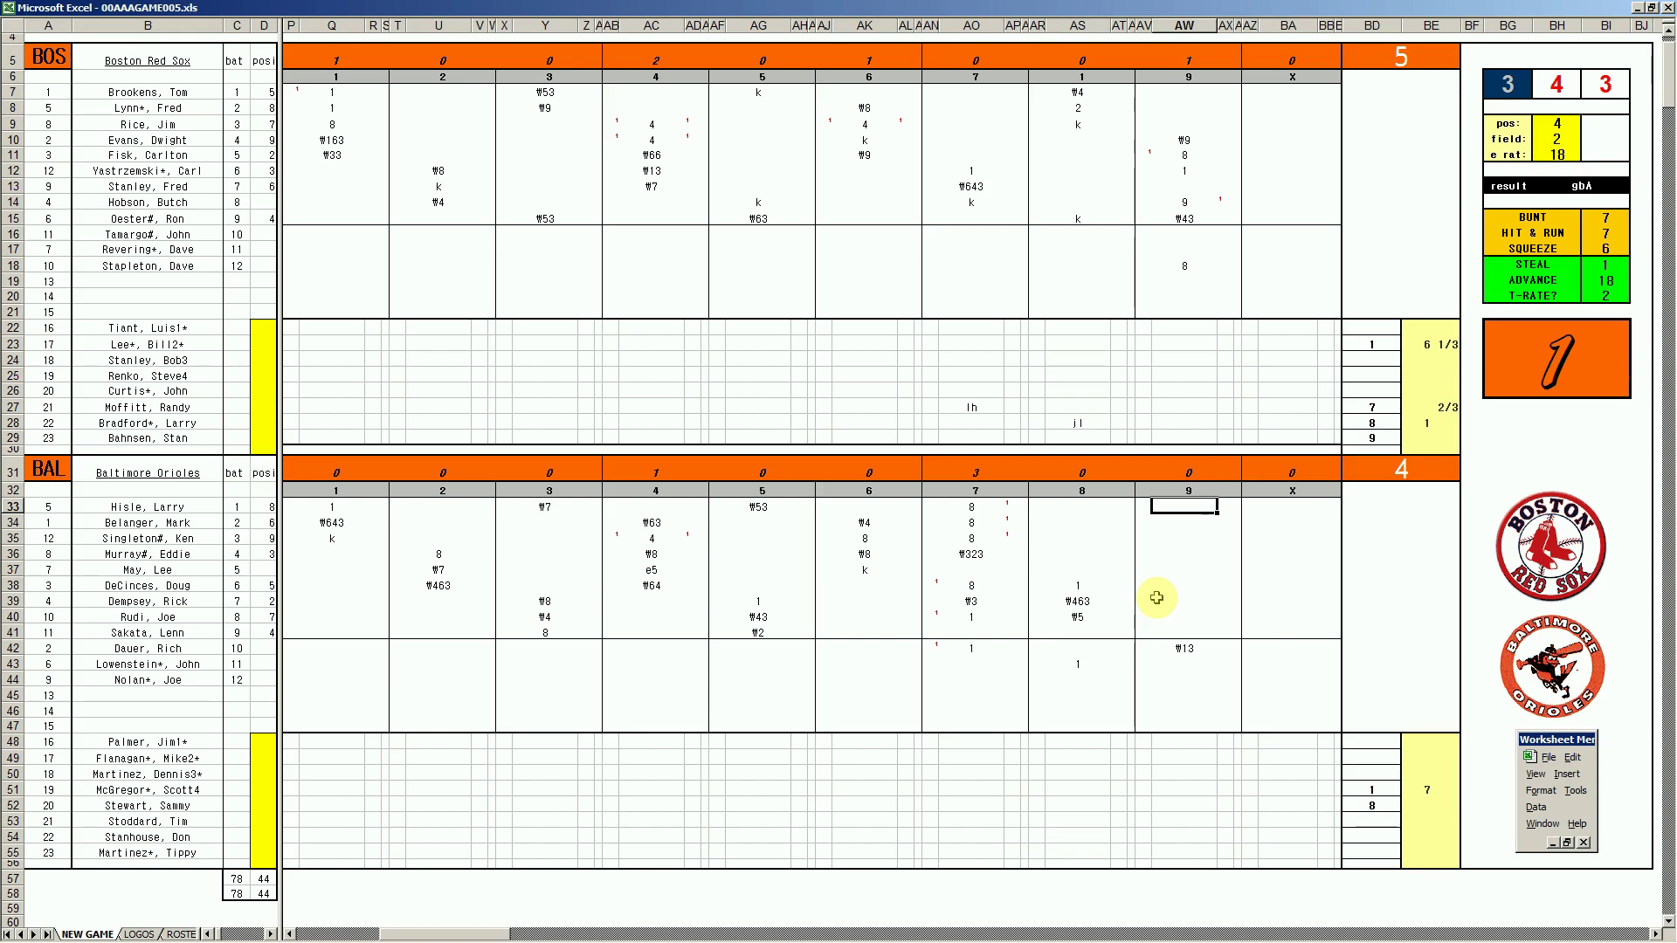
type("1")
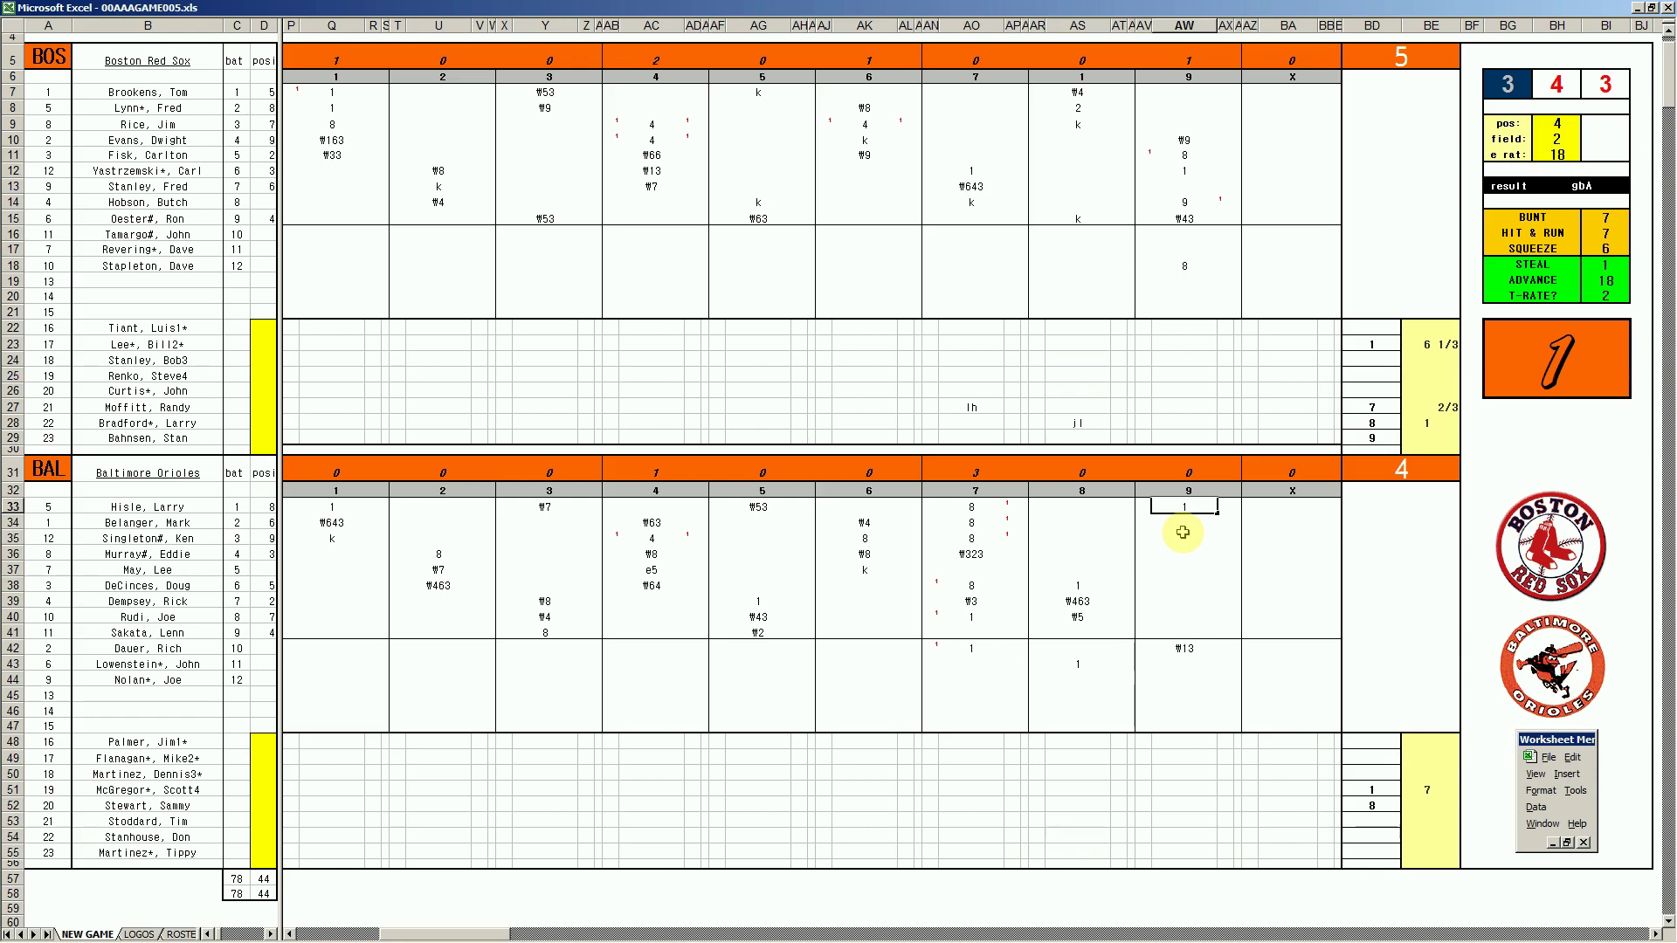
key("Return")
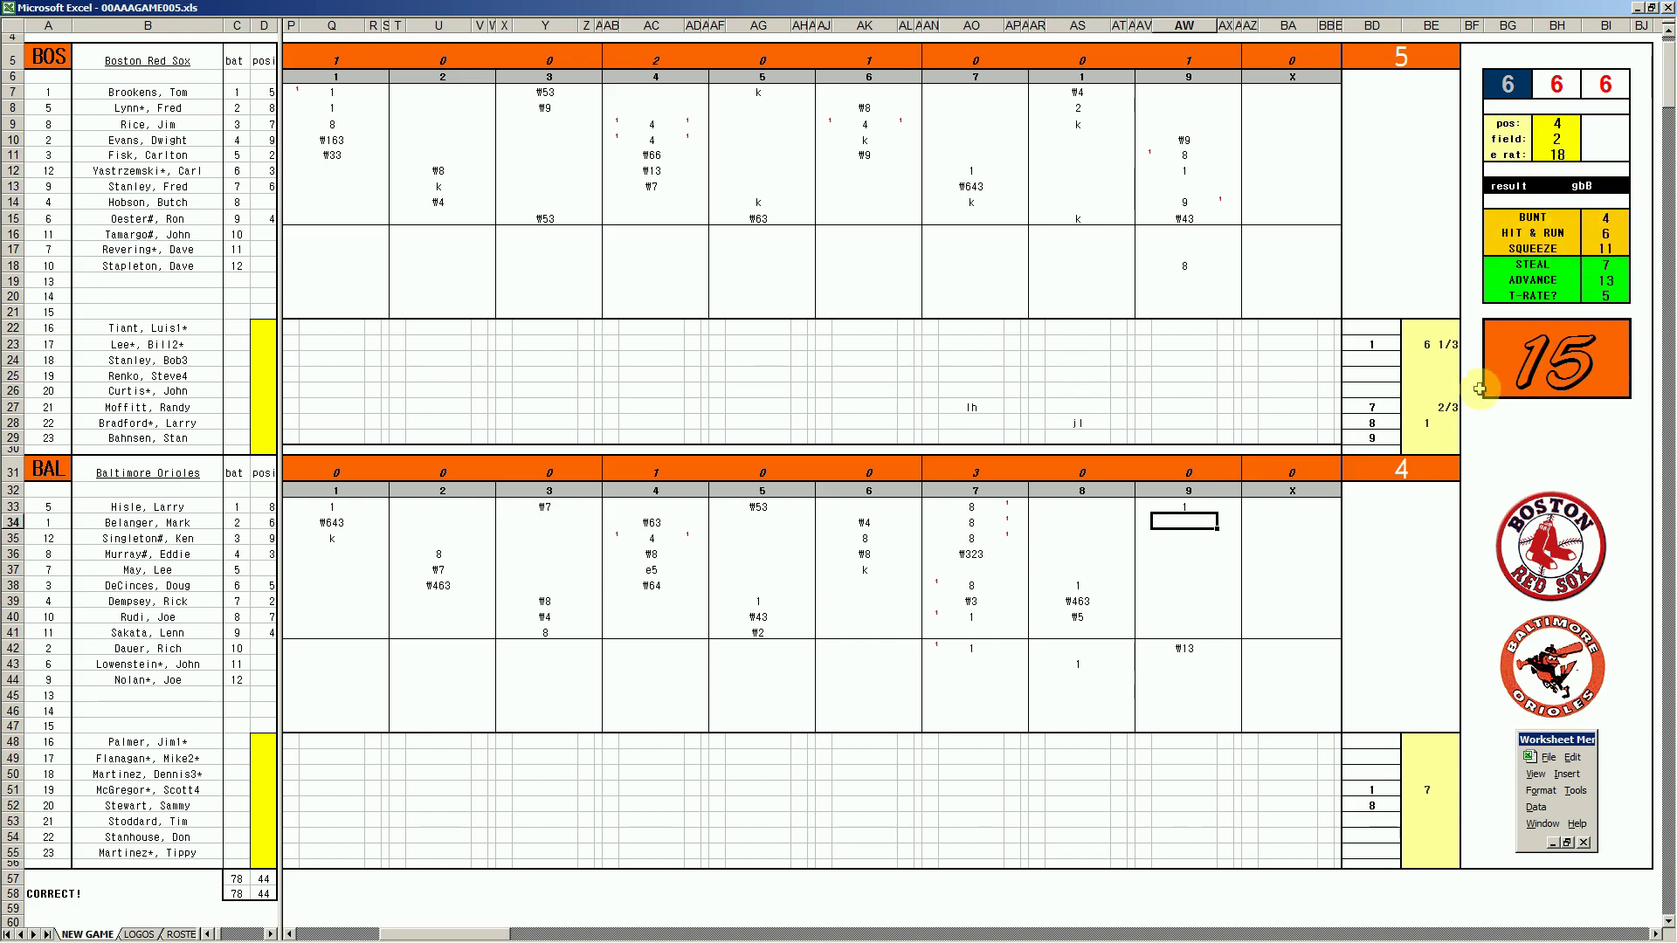
type("1")
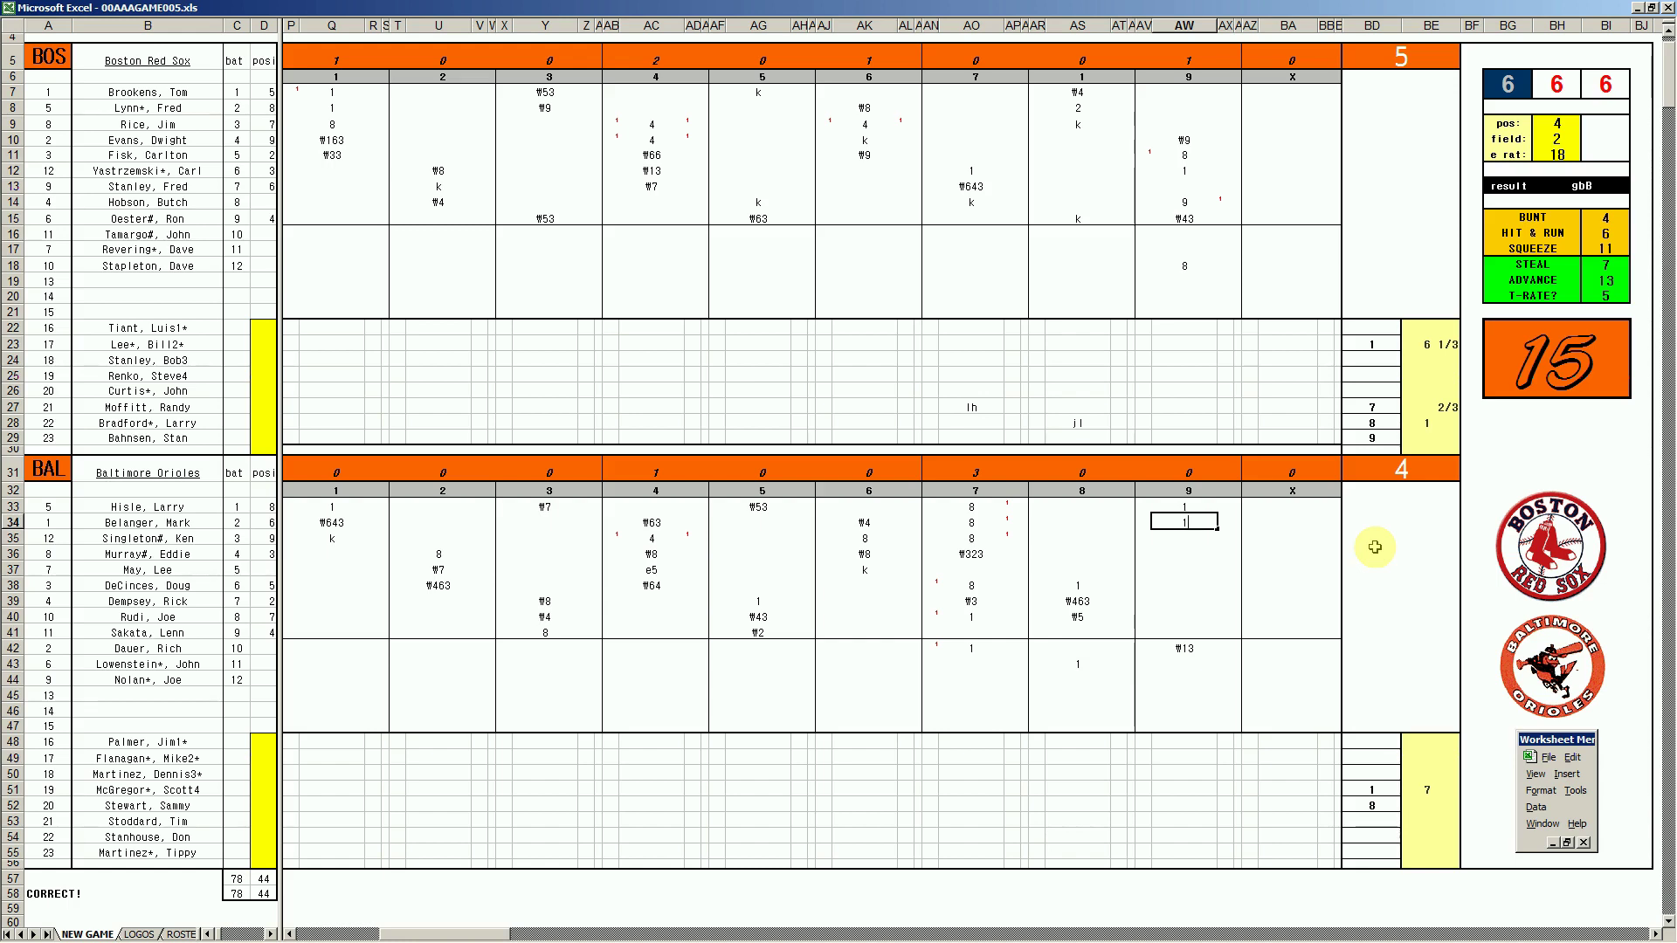
- Record Boston's inning 9 pitching change: 1/3 inning for the eighth-listed pitcher, and 9 with ks in inning 9 for the fifth-listed reliever
left_click(1446, 438)
type("1/3")
key("Return")
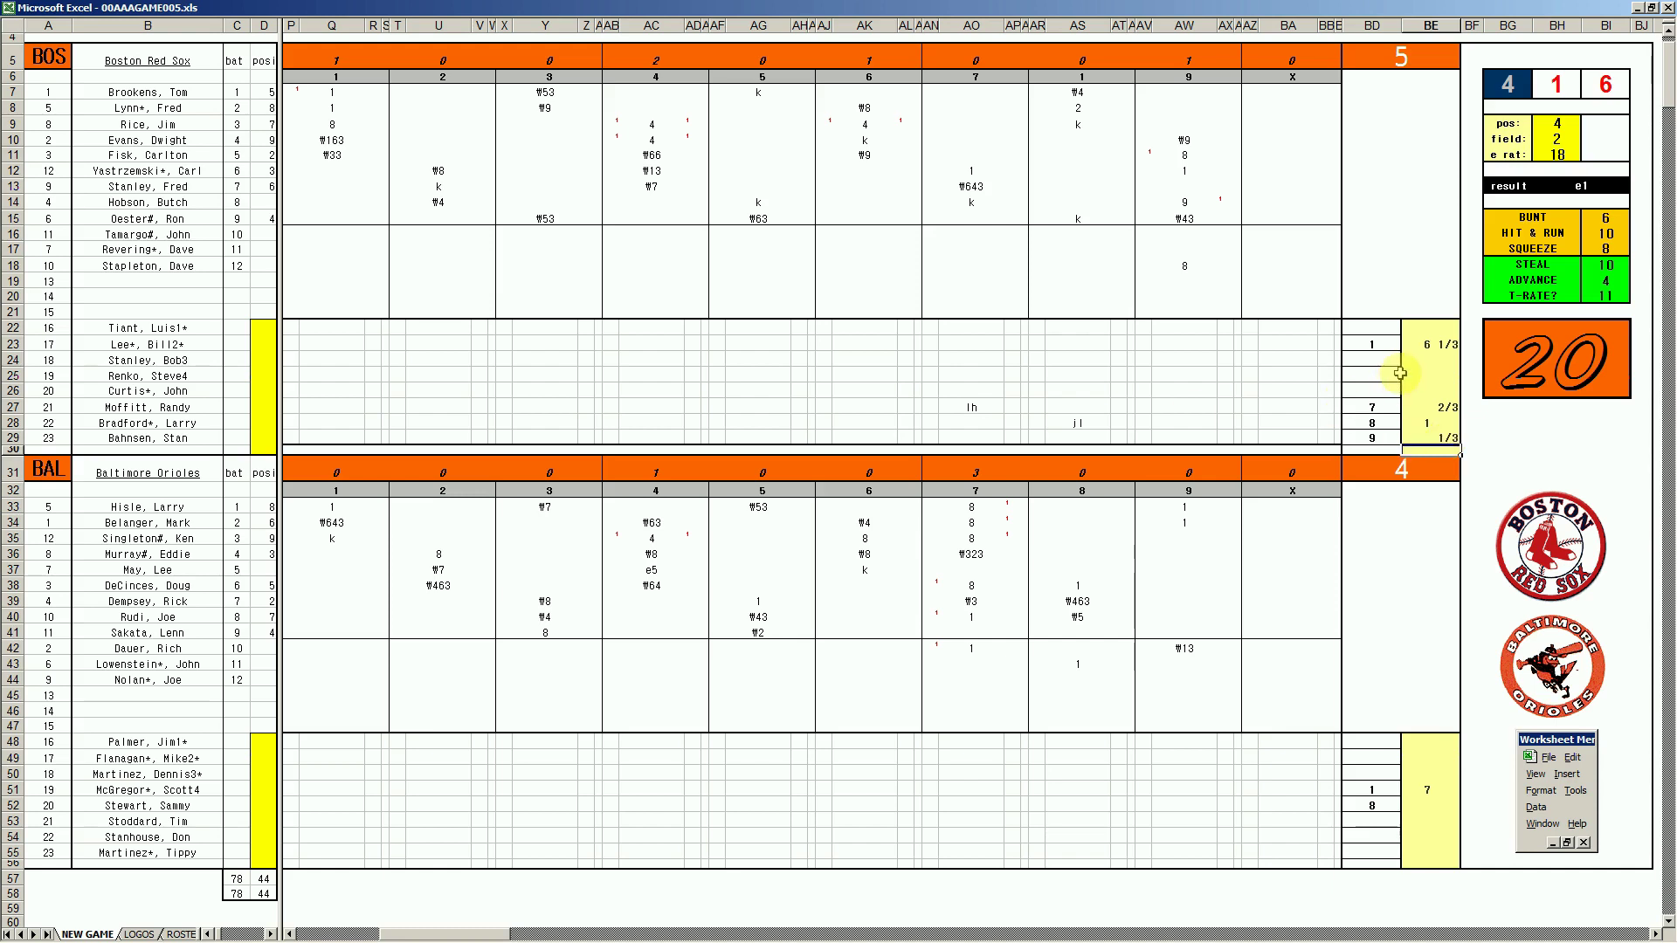
left_click(1376, 391)
type("9")
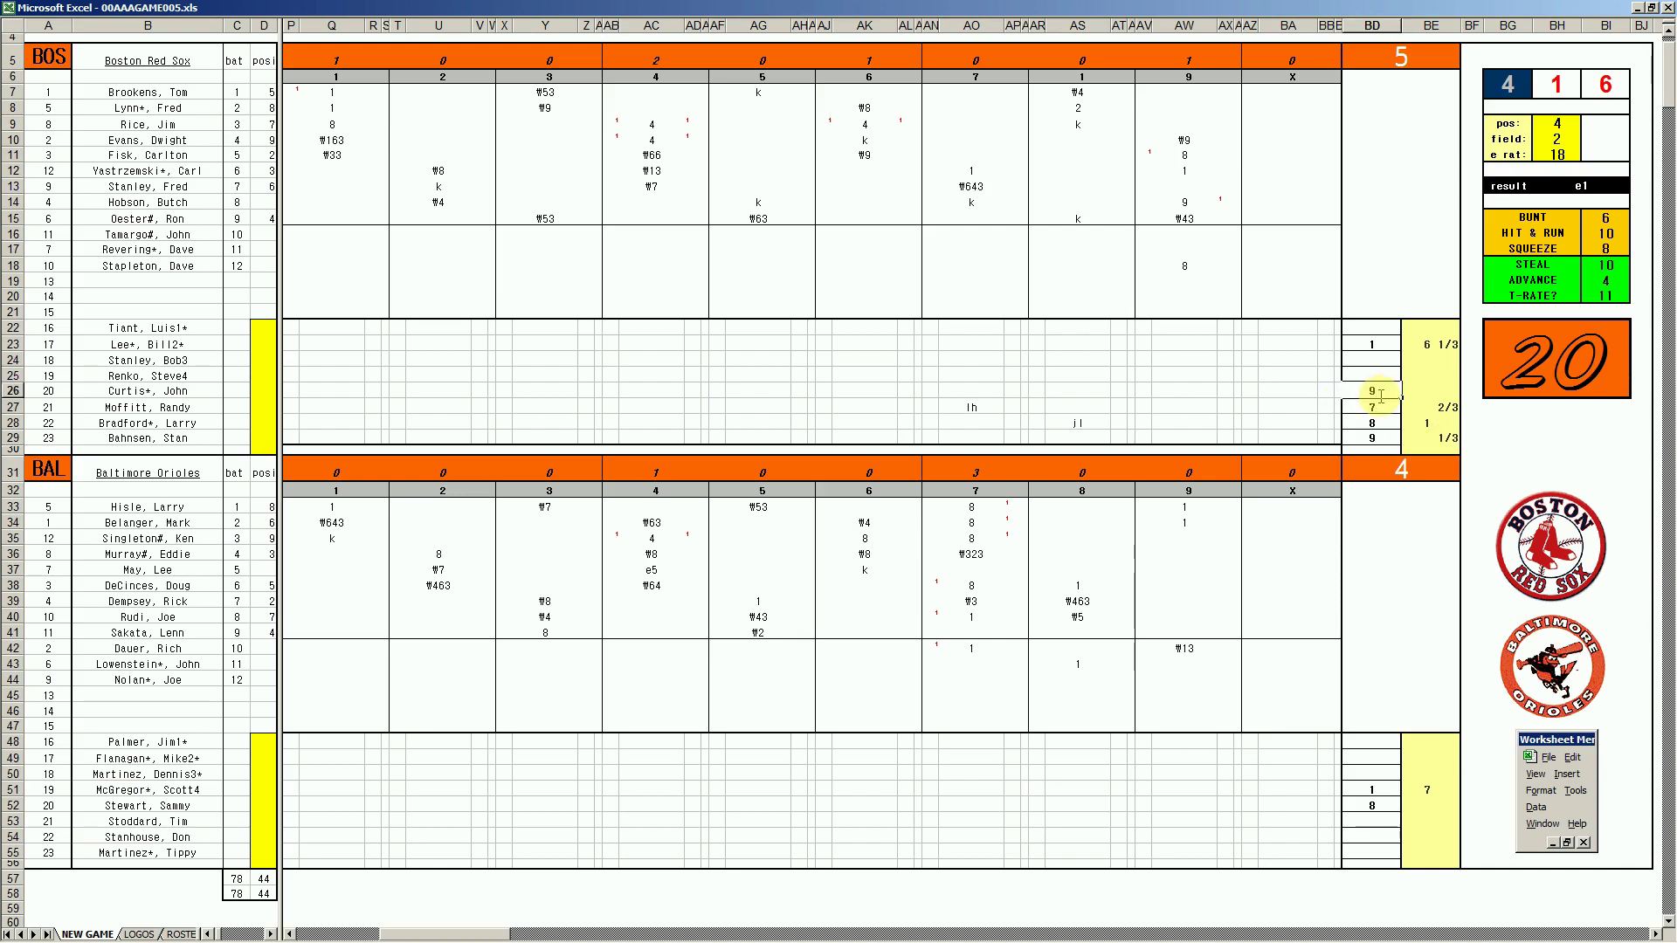
key("Return")
type("ks")
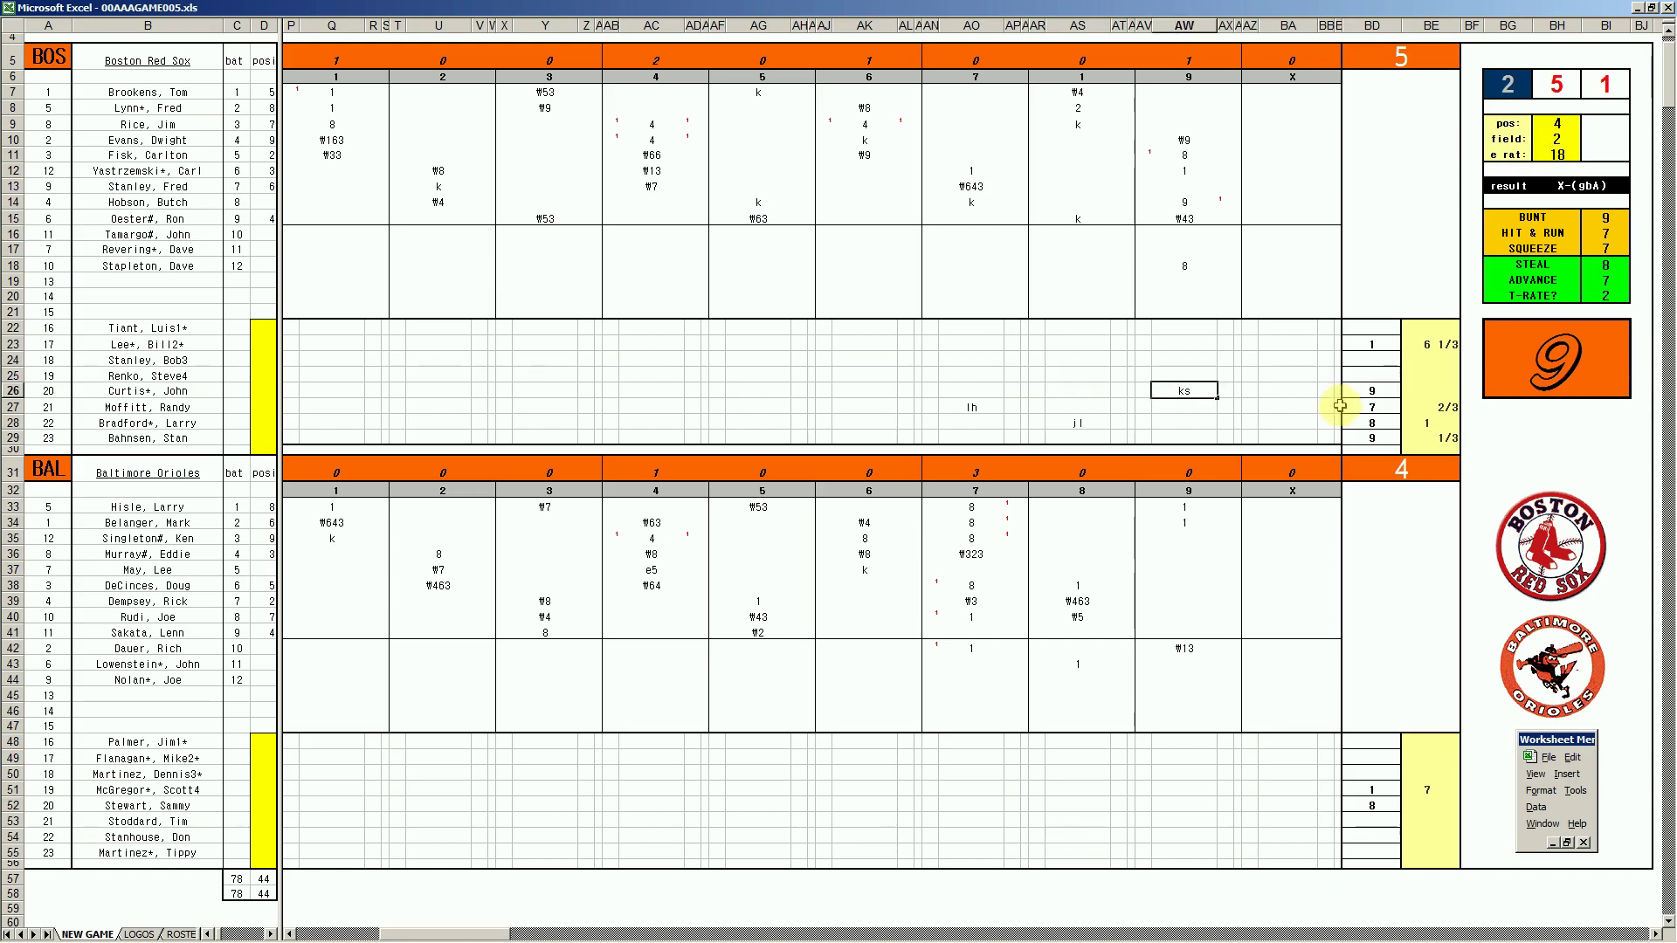
- In Baltimore's inning 9, enter k for the third batter
left_click(1187, 539)
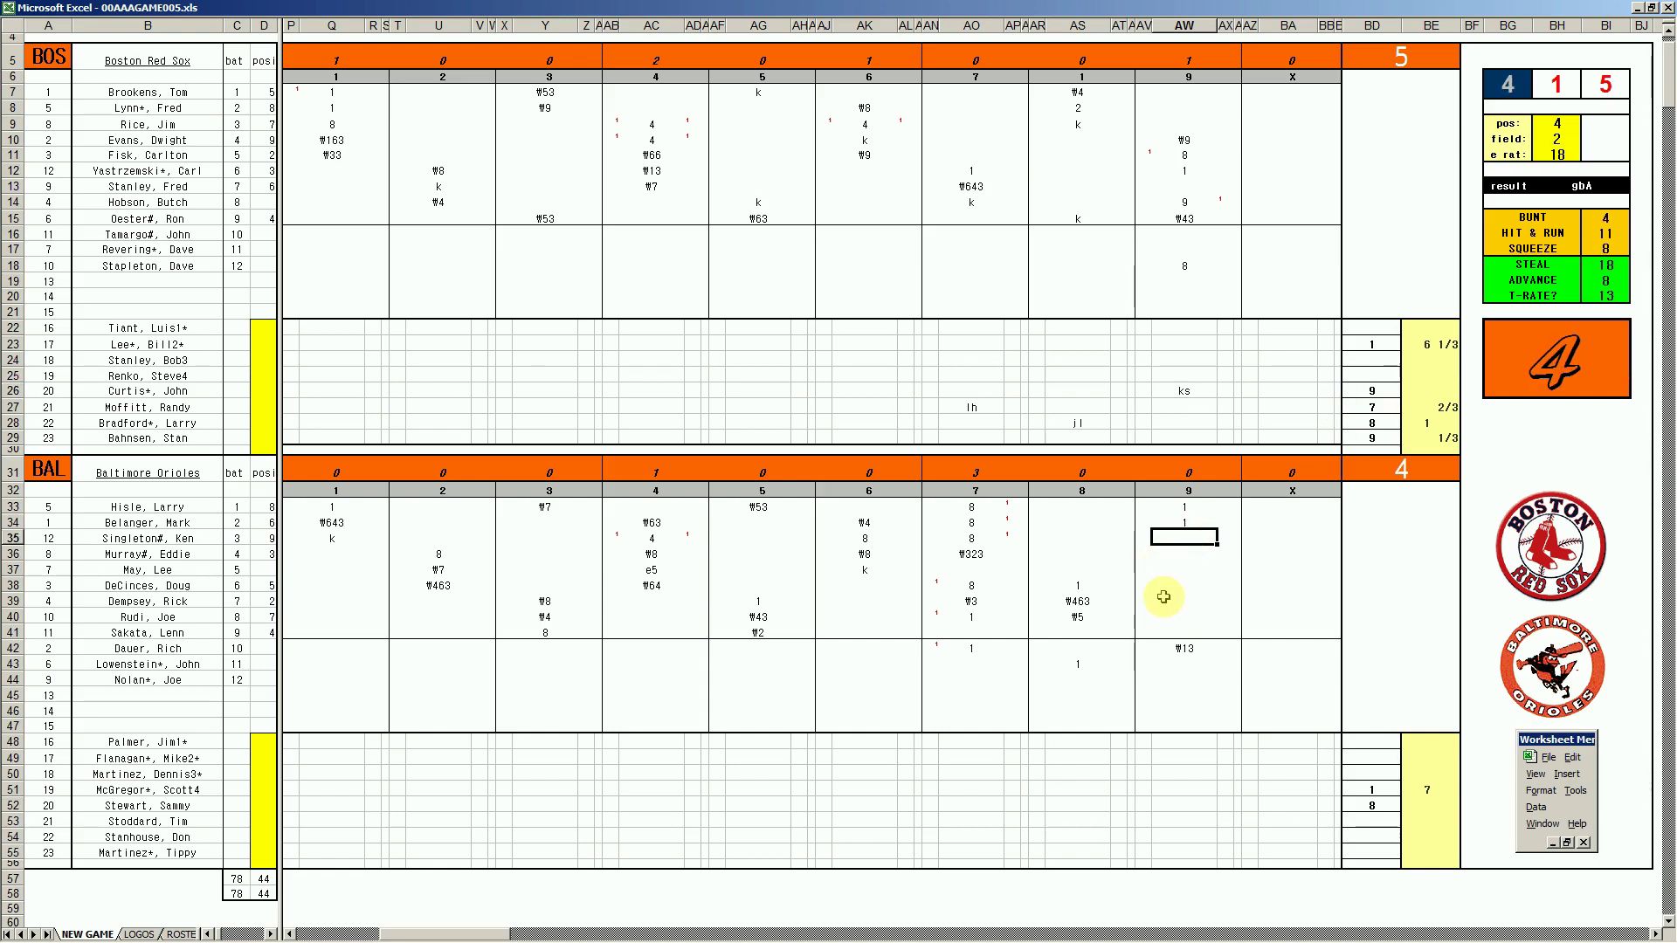
type("k")
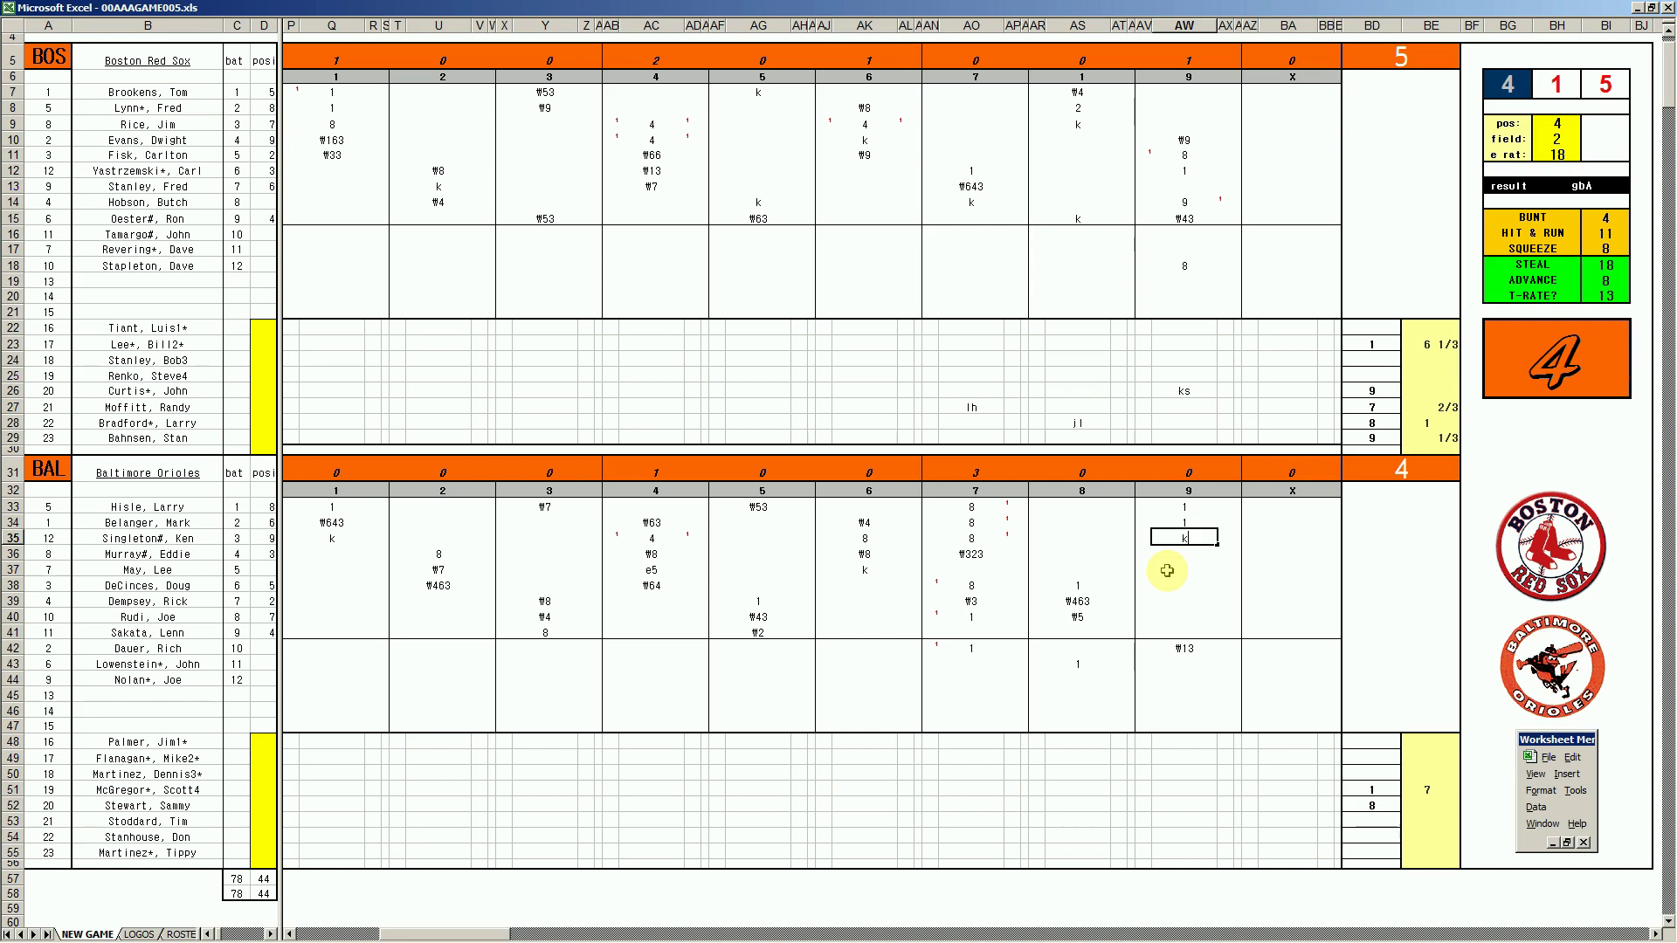
key("Return")
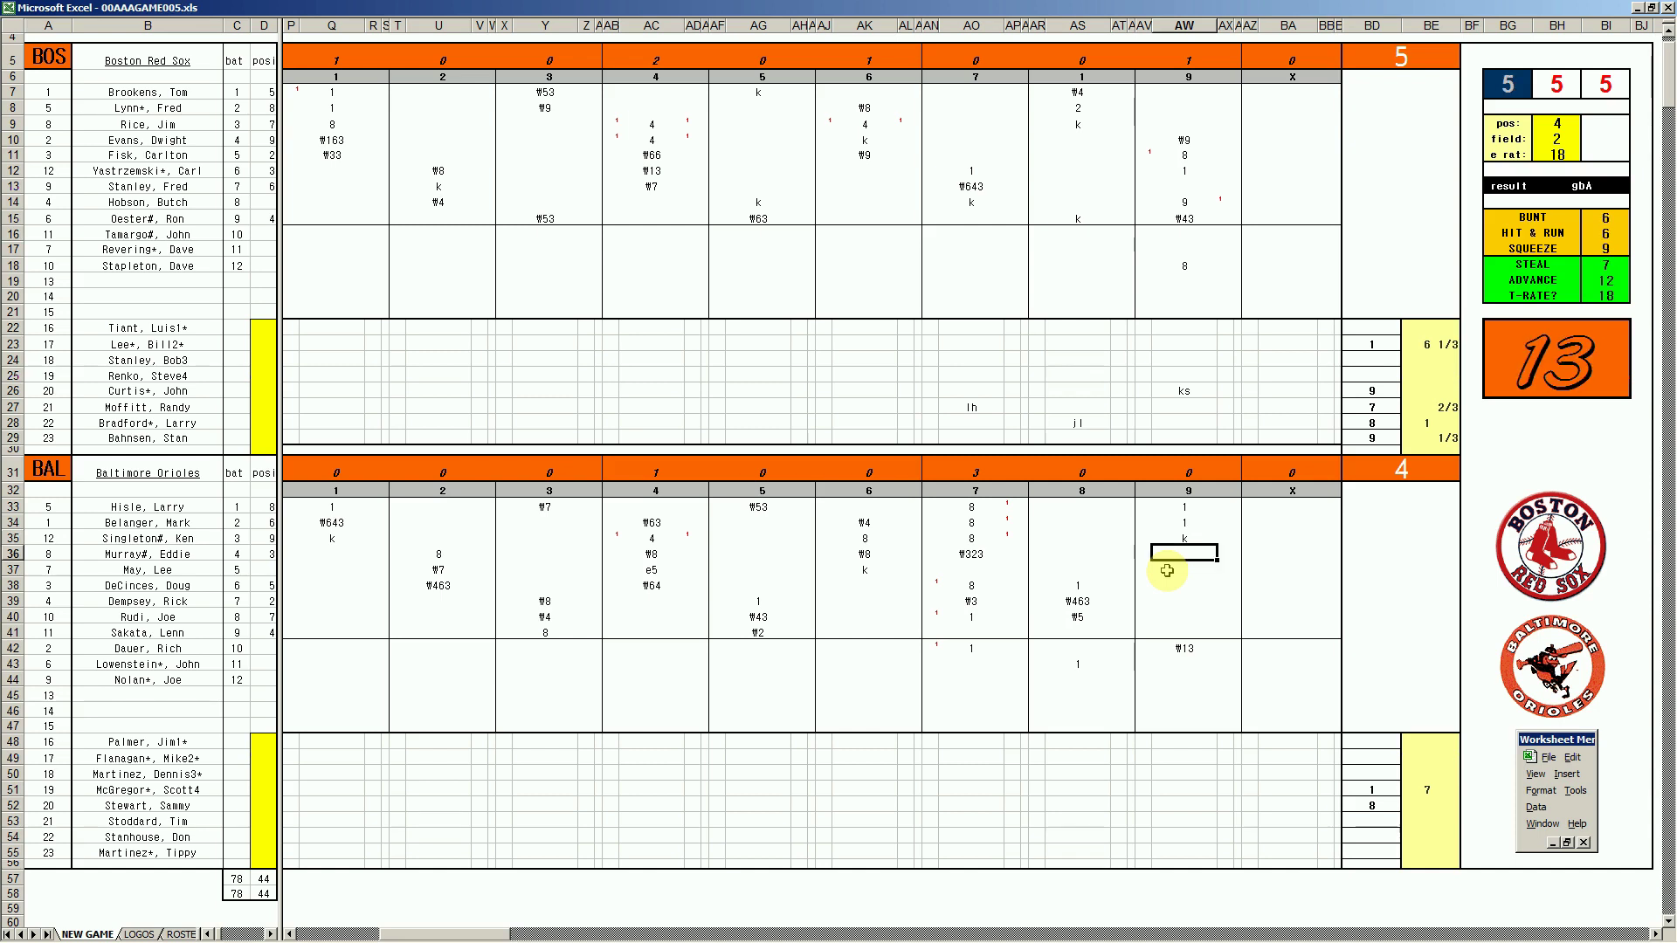
- Set the fielding check to pos 2, field 1 and e rat 6, and enter ₩2 for Baltimore's fourth batter in inning 9
key("ctrl+q")
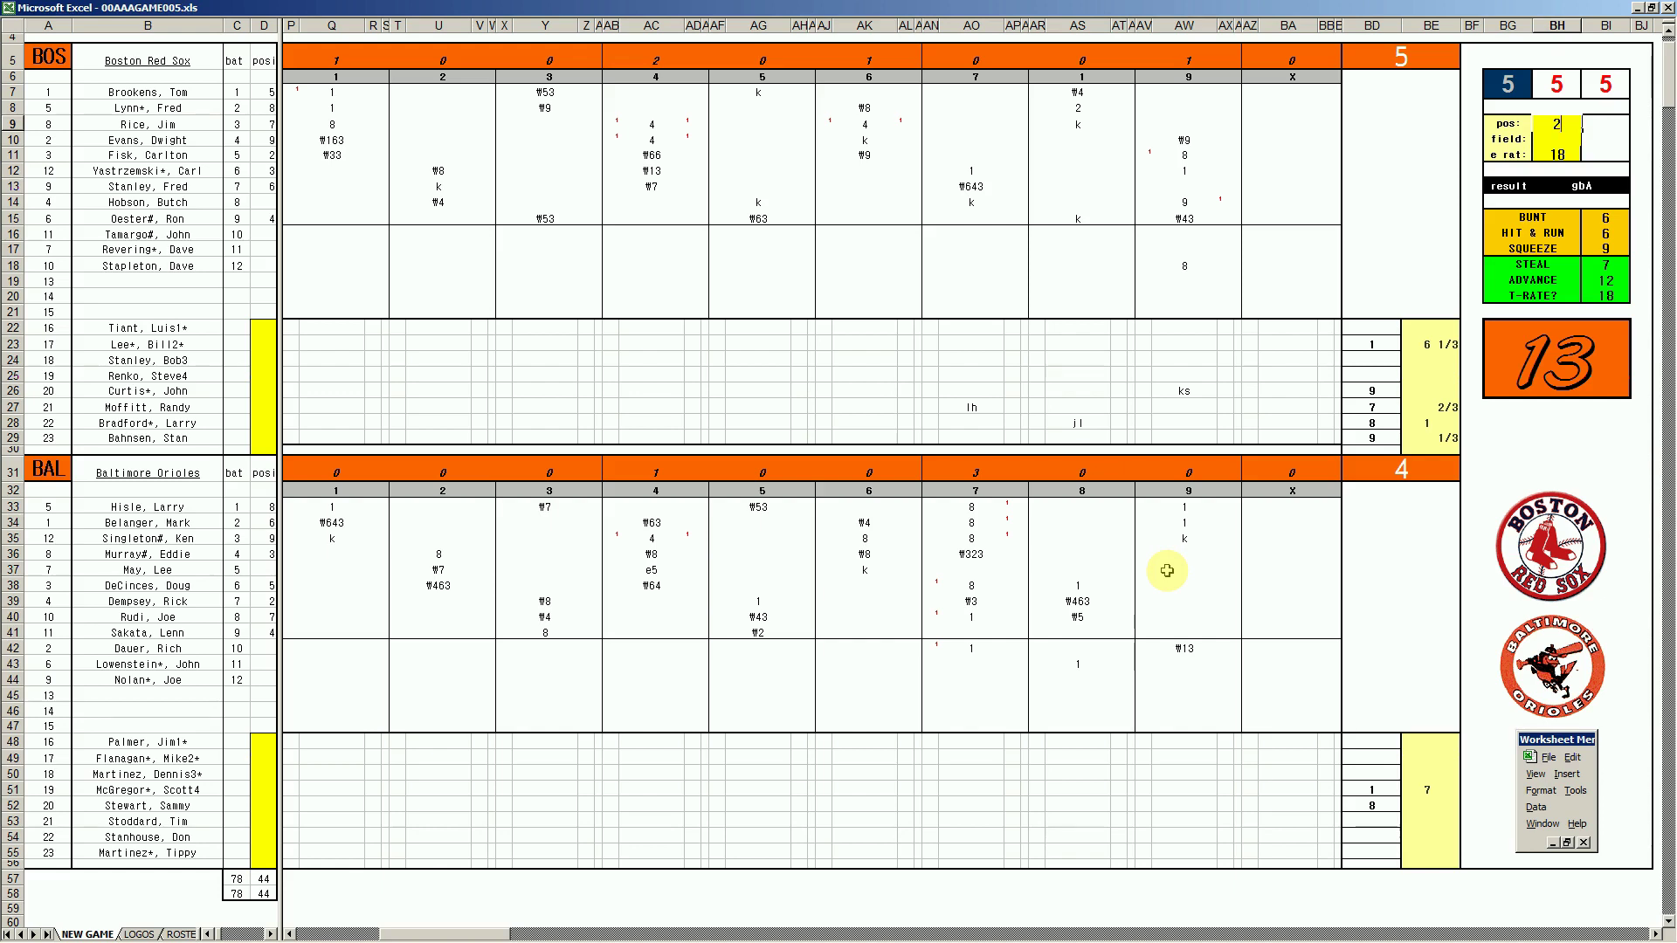
key("Return")
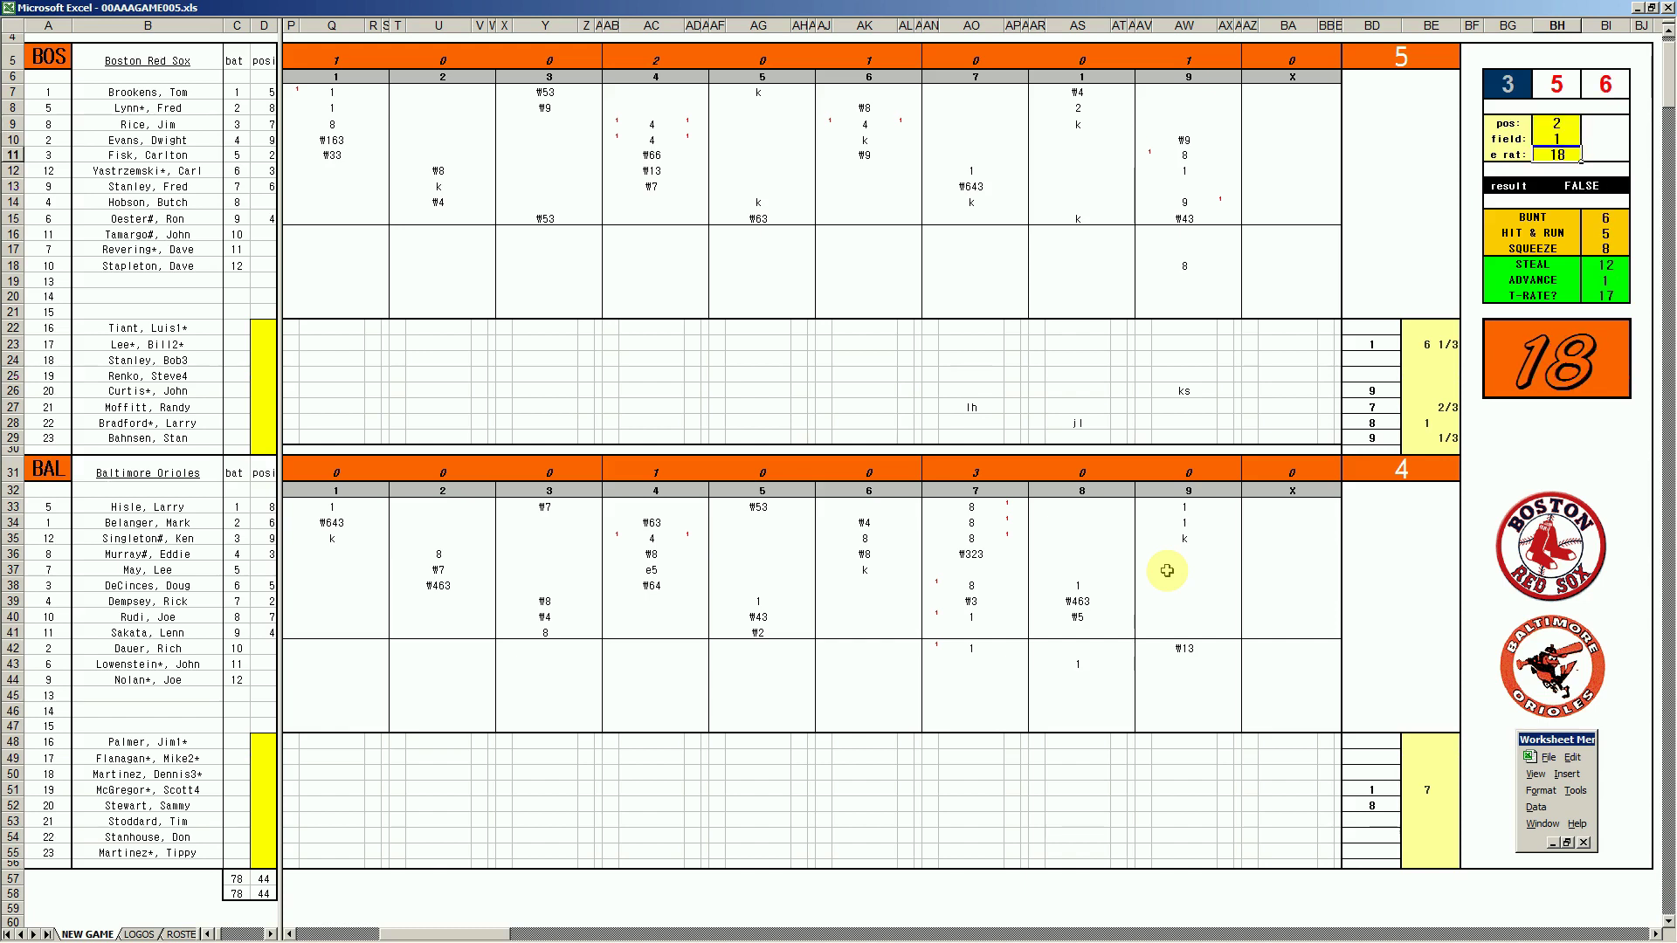
left_click(1185, 556)
type("#2")
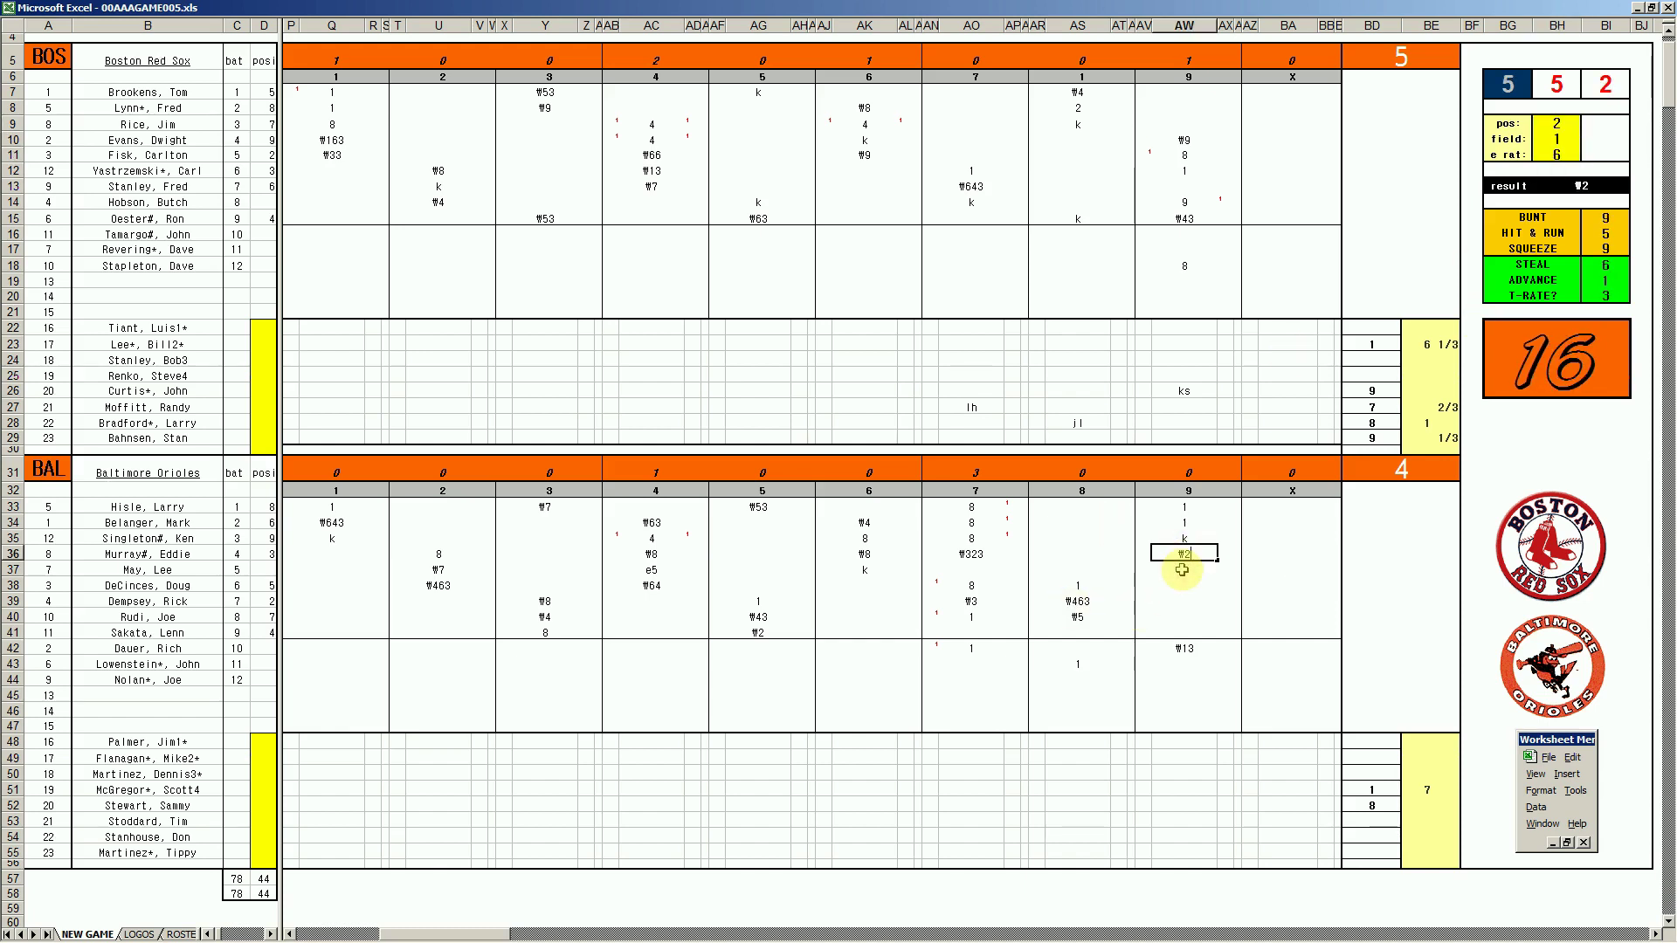
key("Return")
- Enter the closing innings pitched: 2/3 for Boston's fifth-listed pitcher and 2 for Baltimore's fifth-listed pitcher
left_click(1410, 393)
type("+2/3")
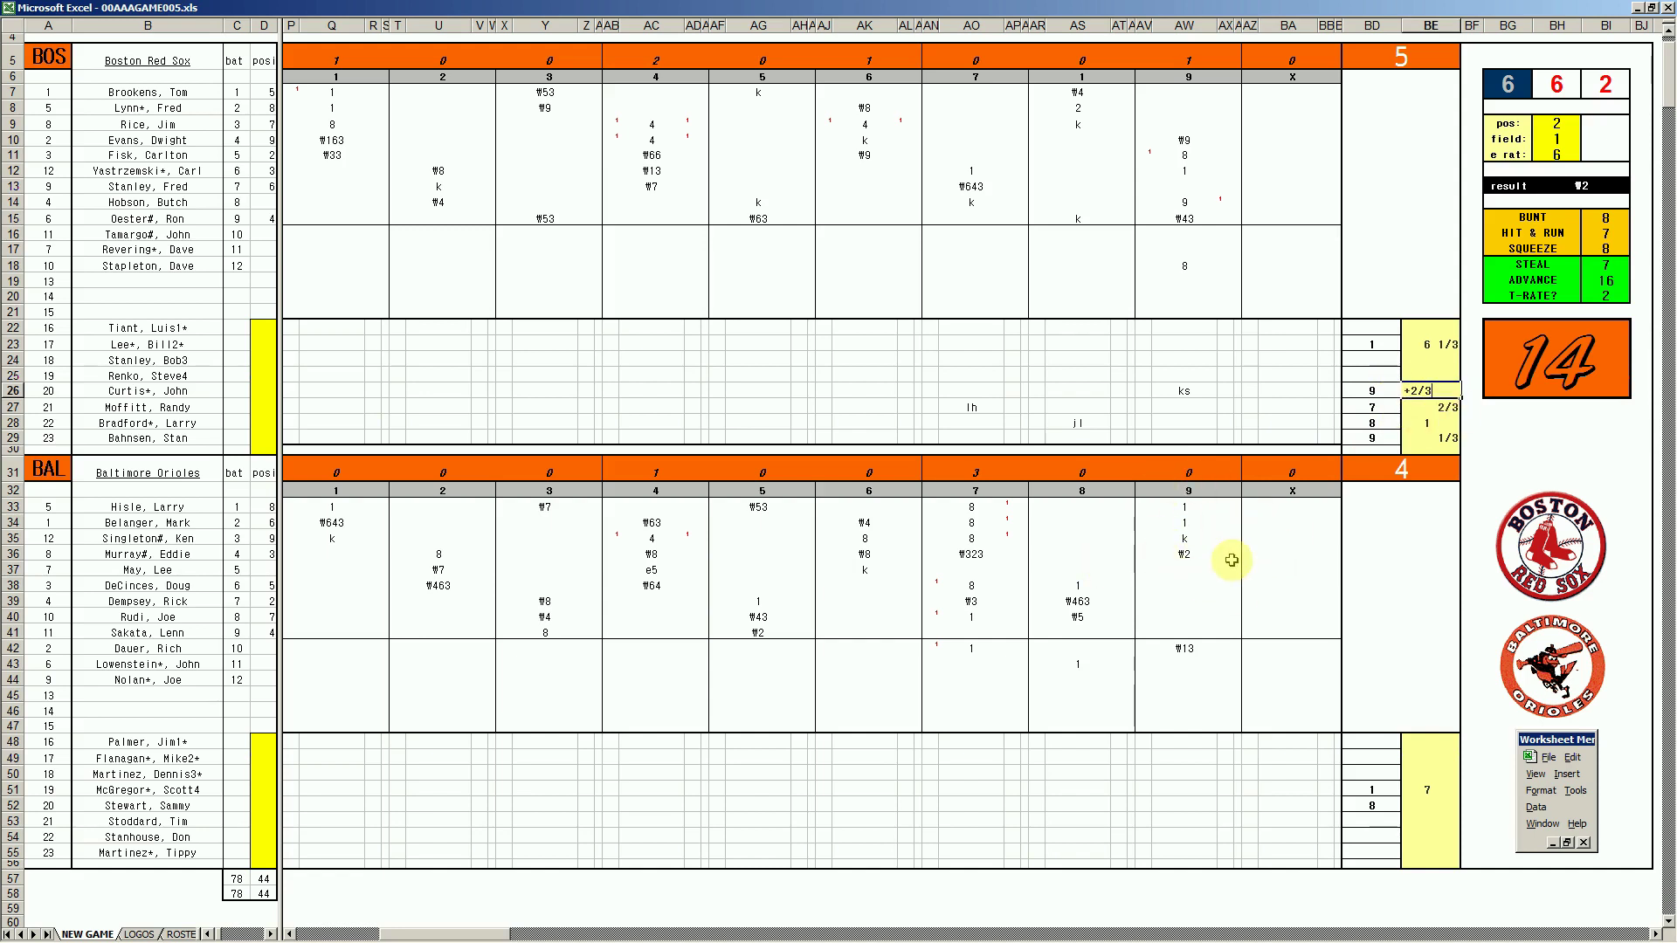
left_click(1184, 600)
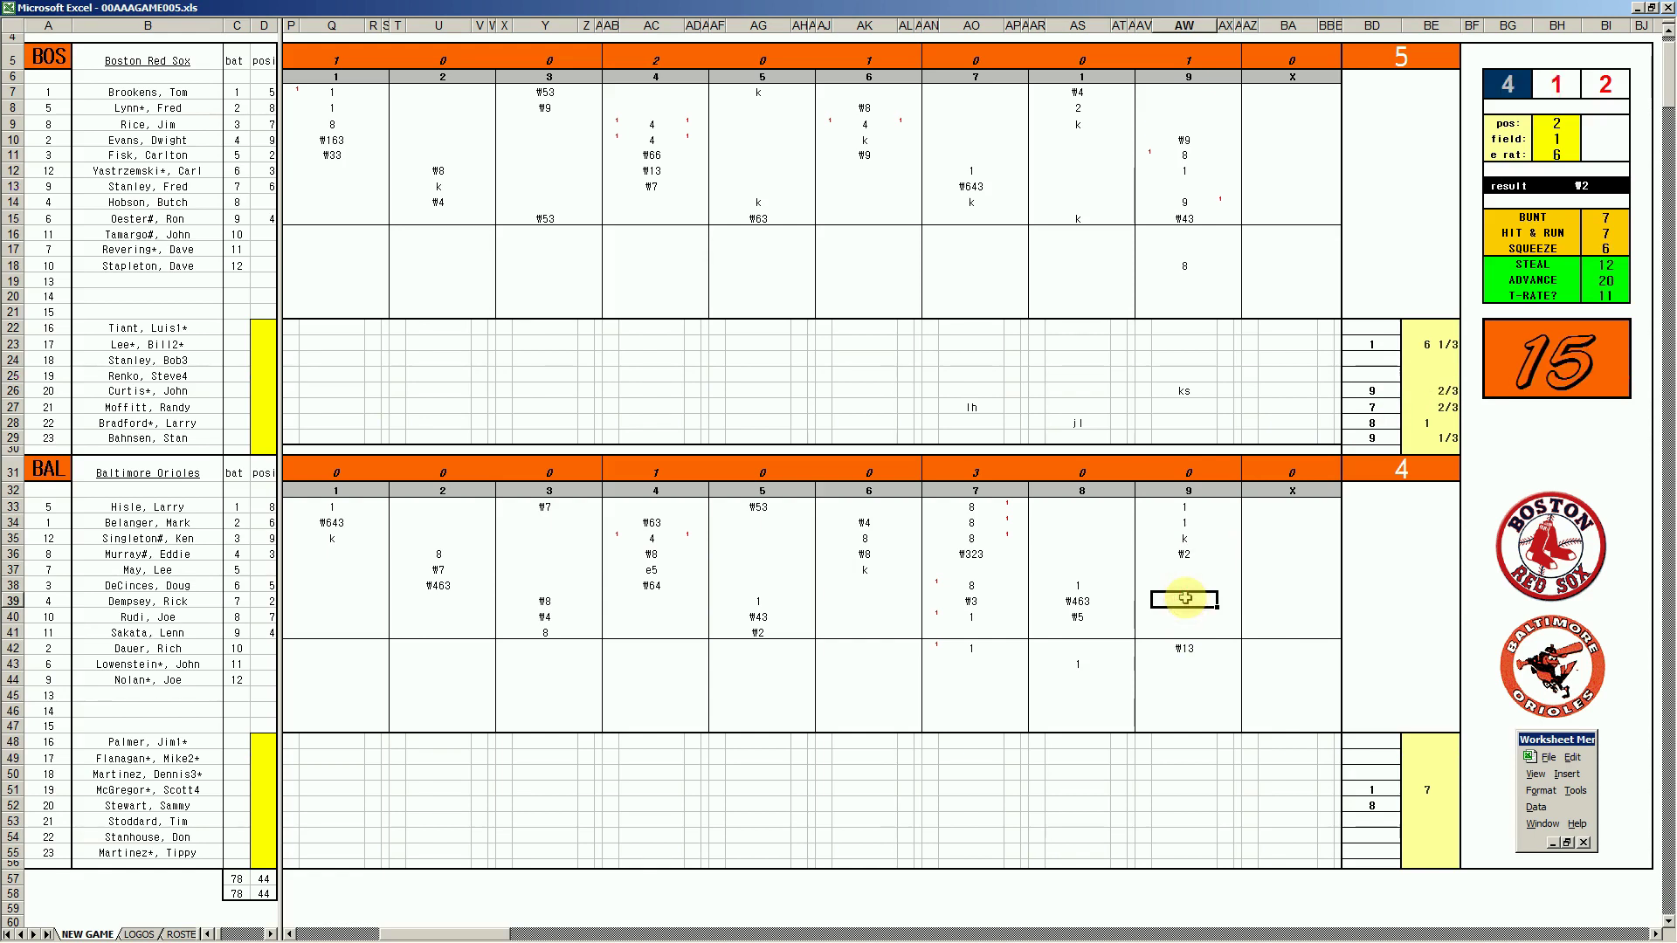
left_click(1406, 802)
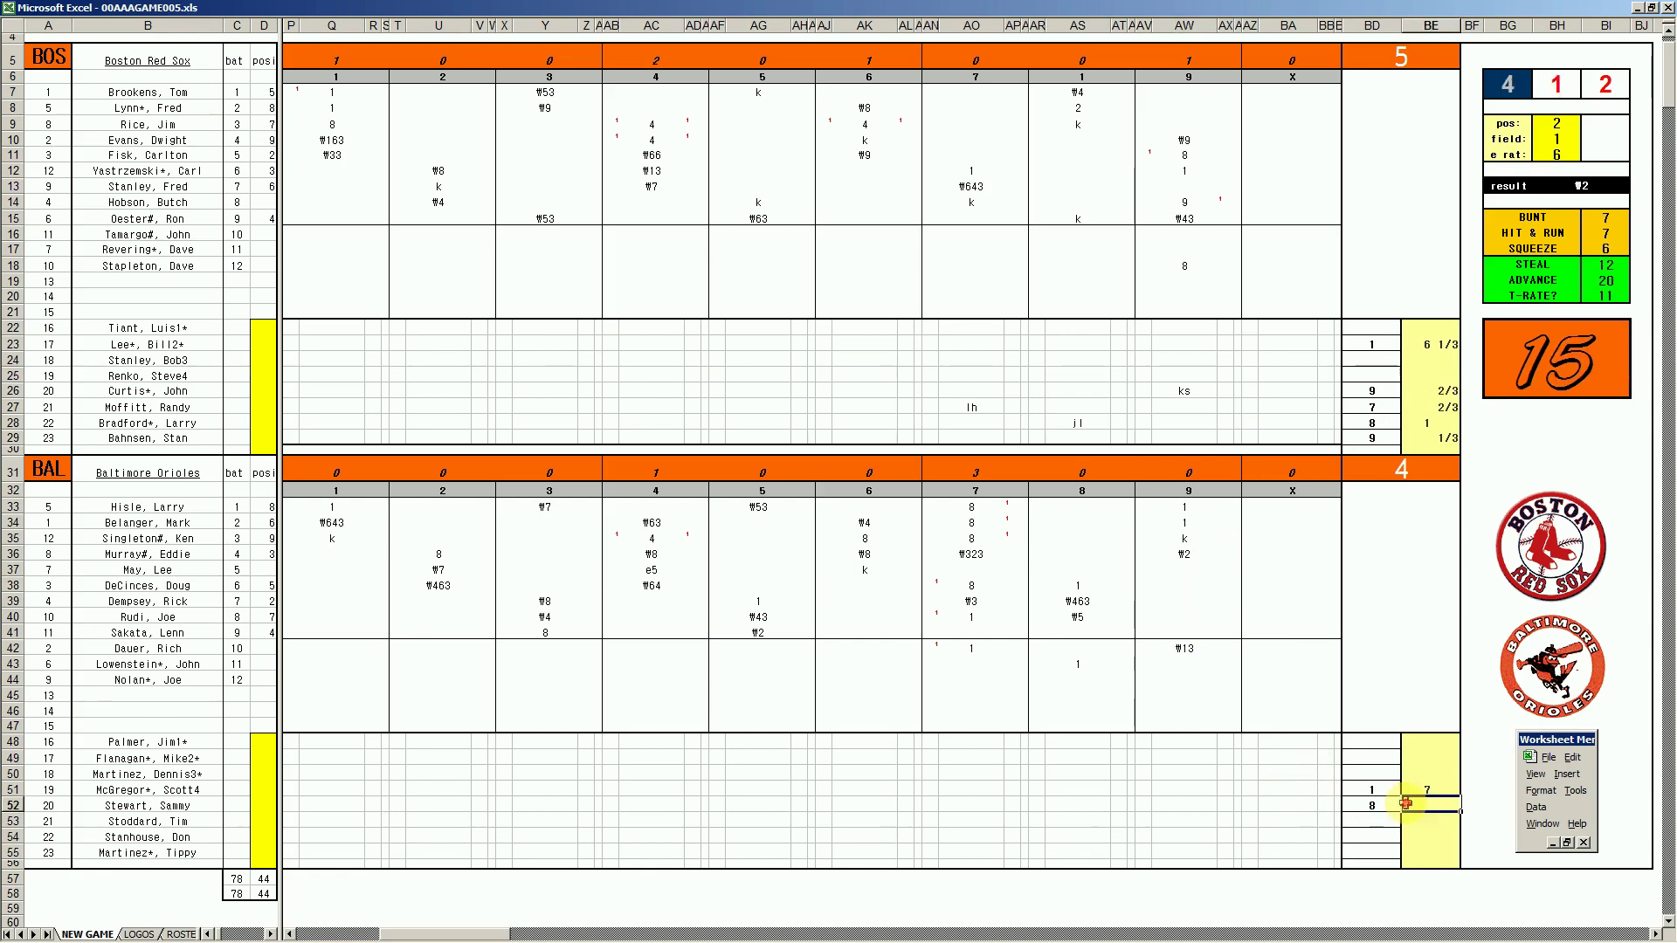
type("2")
key("Up")
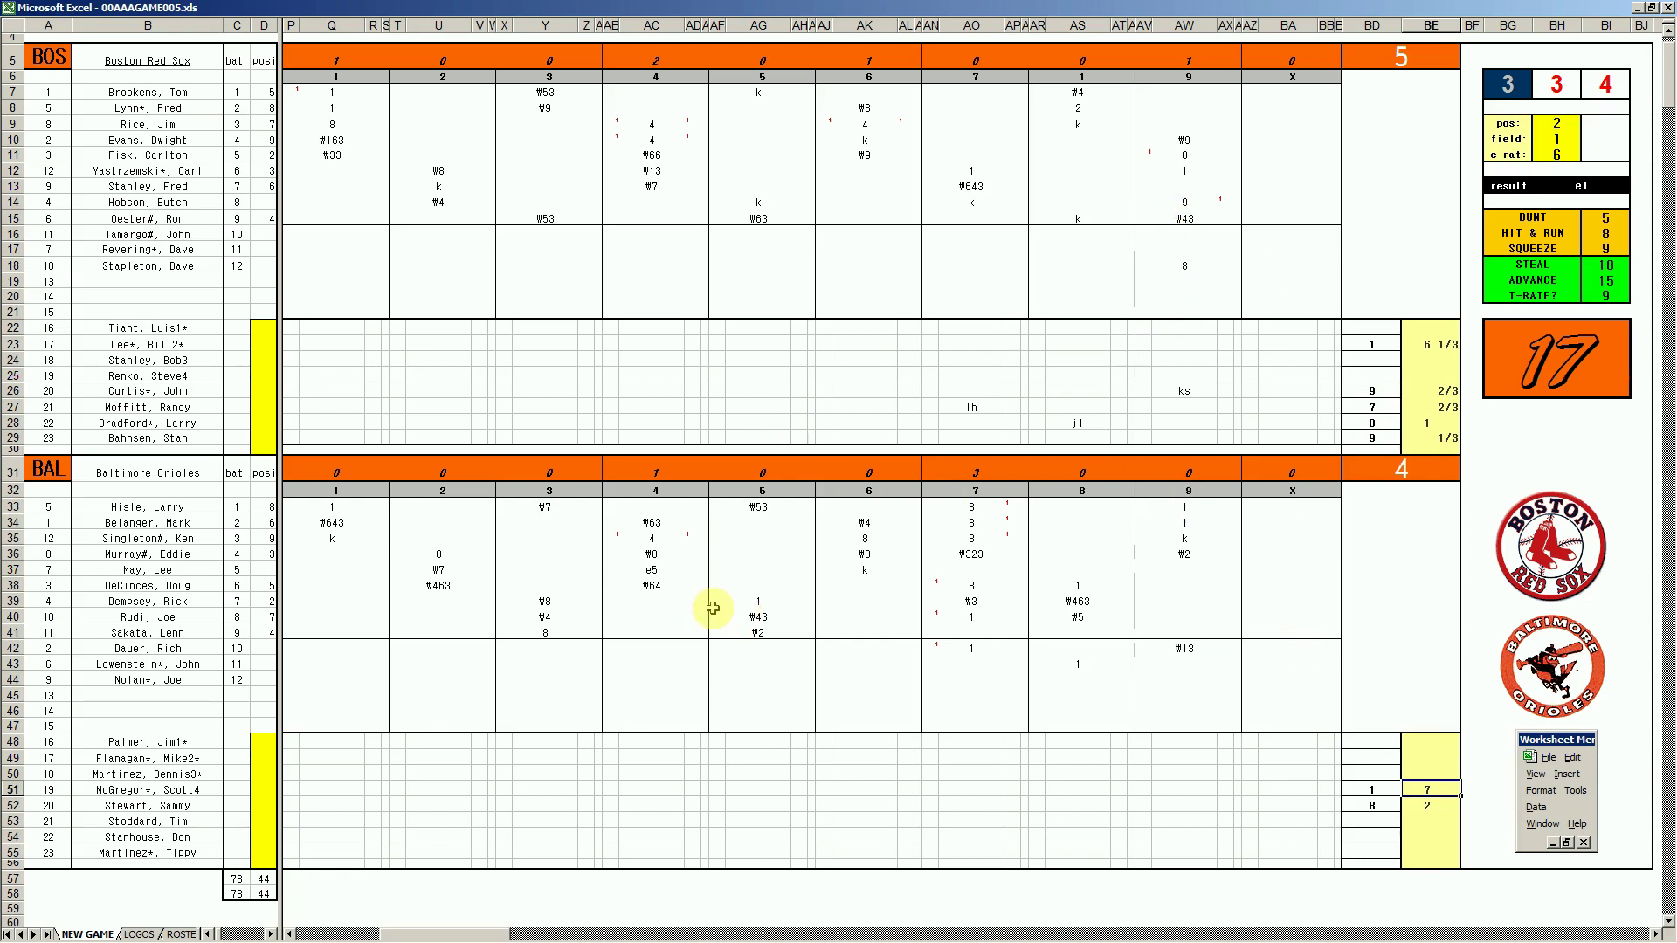
- Transfer the finished game to a new workbook, clearing the scoresheet, and switch to Book3
left_click(235, 782)
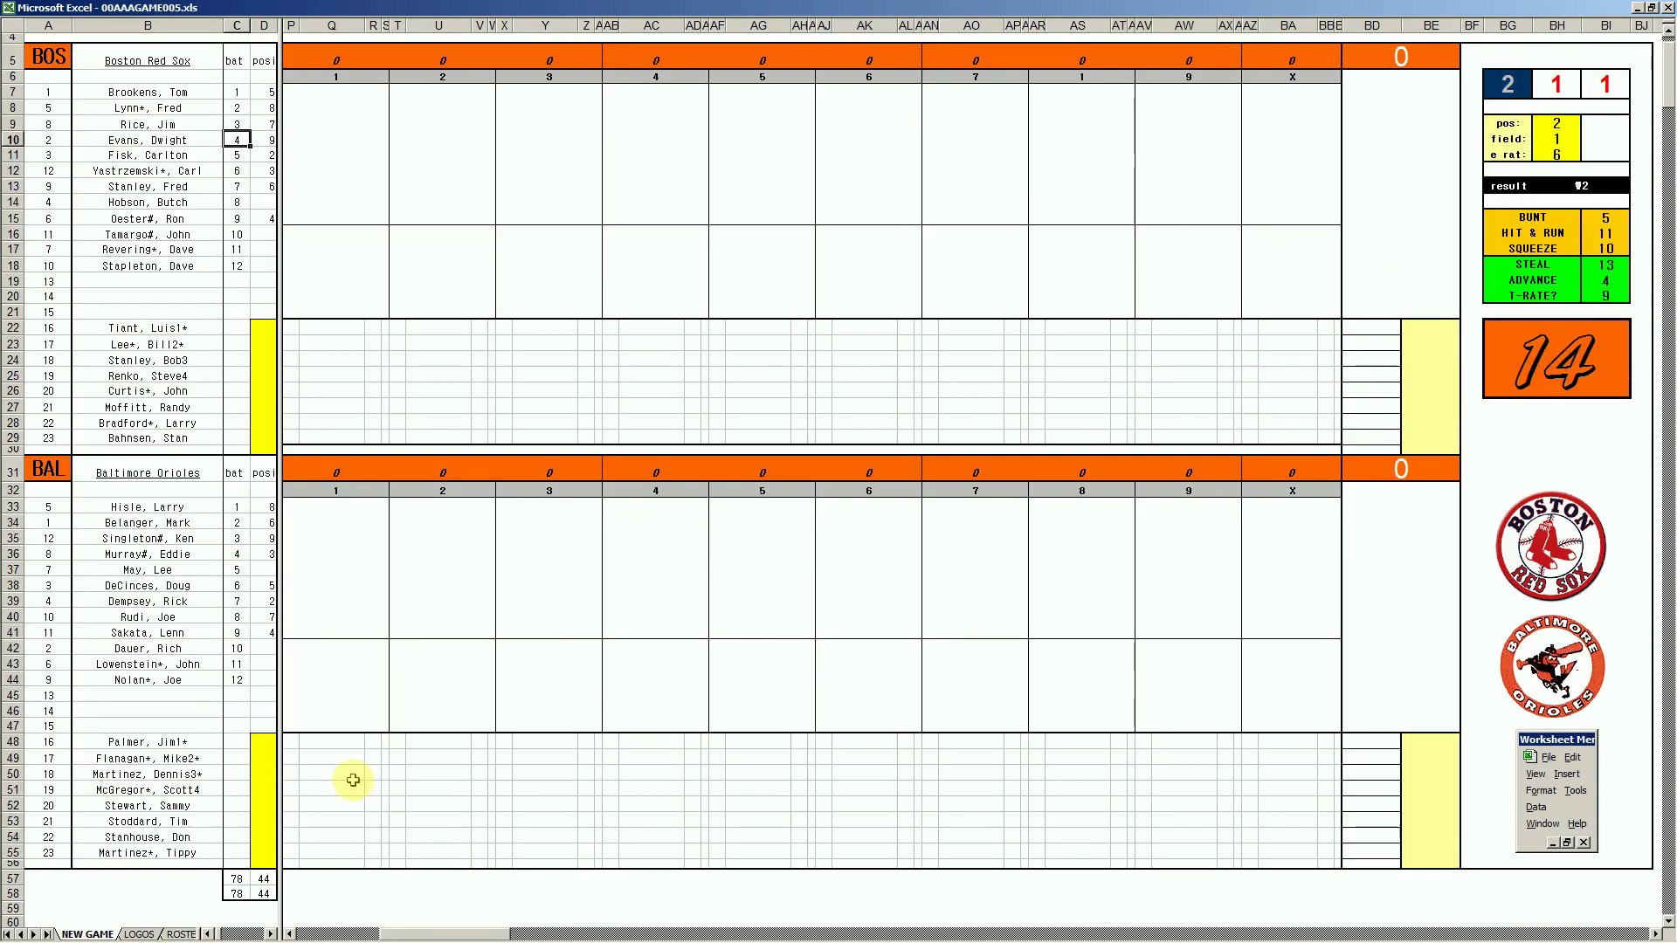
mouse_move(480, 939)
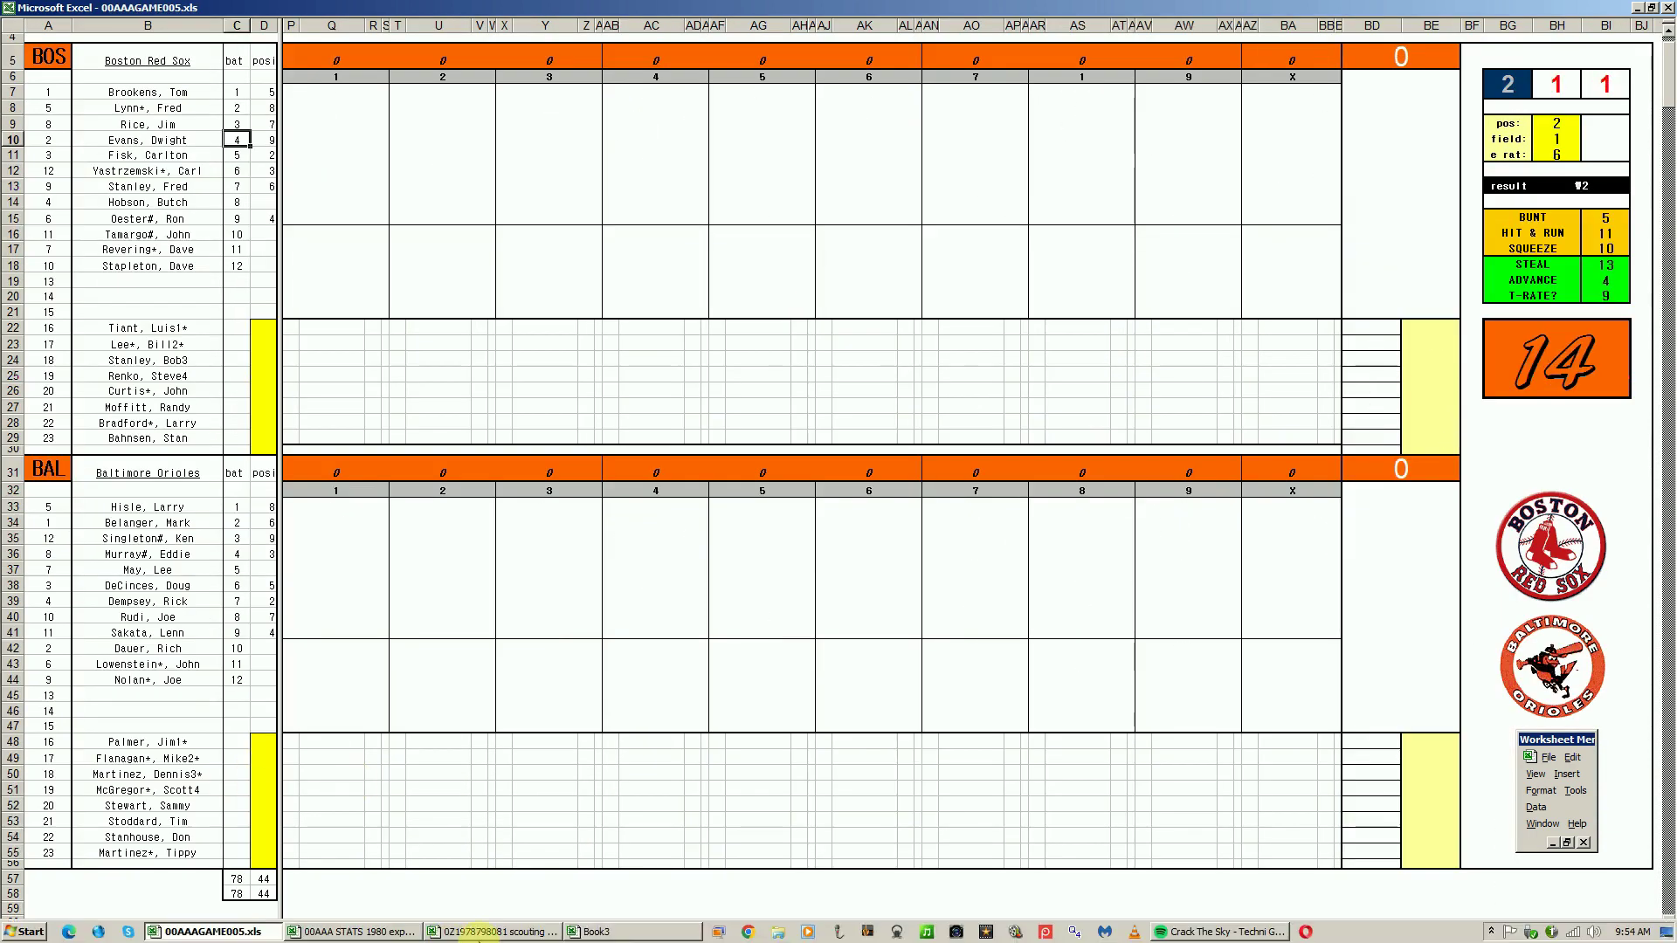
left_click(599, 932)
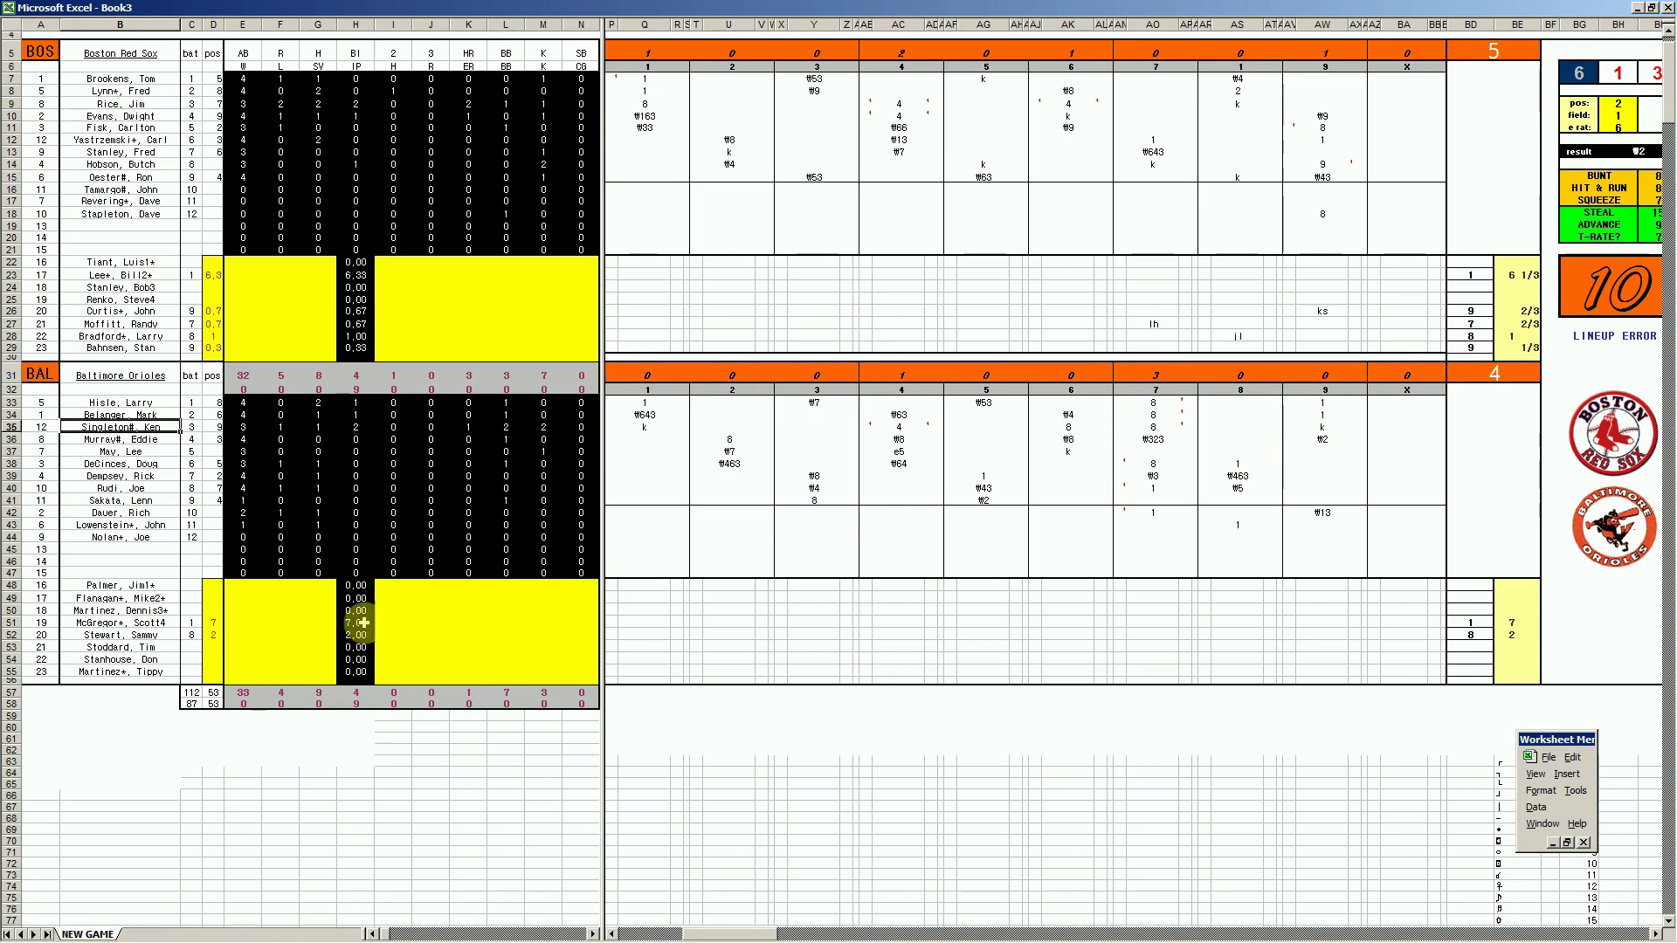
- For Baltimore's fifth-listed pitcher, enter loss 1, hits 2, runs 1, earned runs 1, walks 2 and strikeouts 2
left_click(256, 633)
left_click(274, 641)
type("1")
key("Tab")
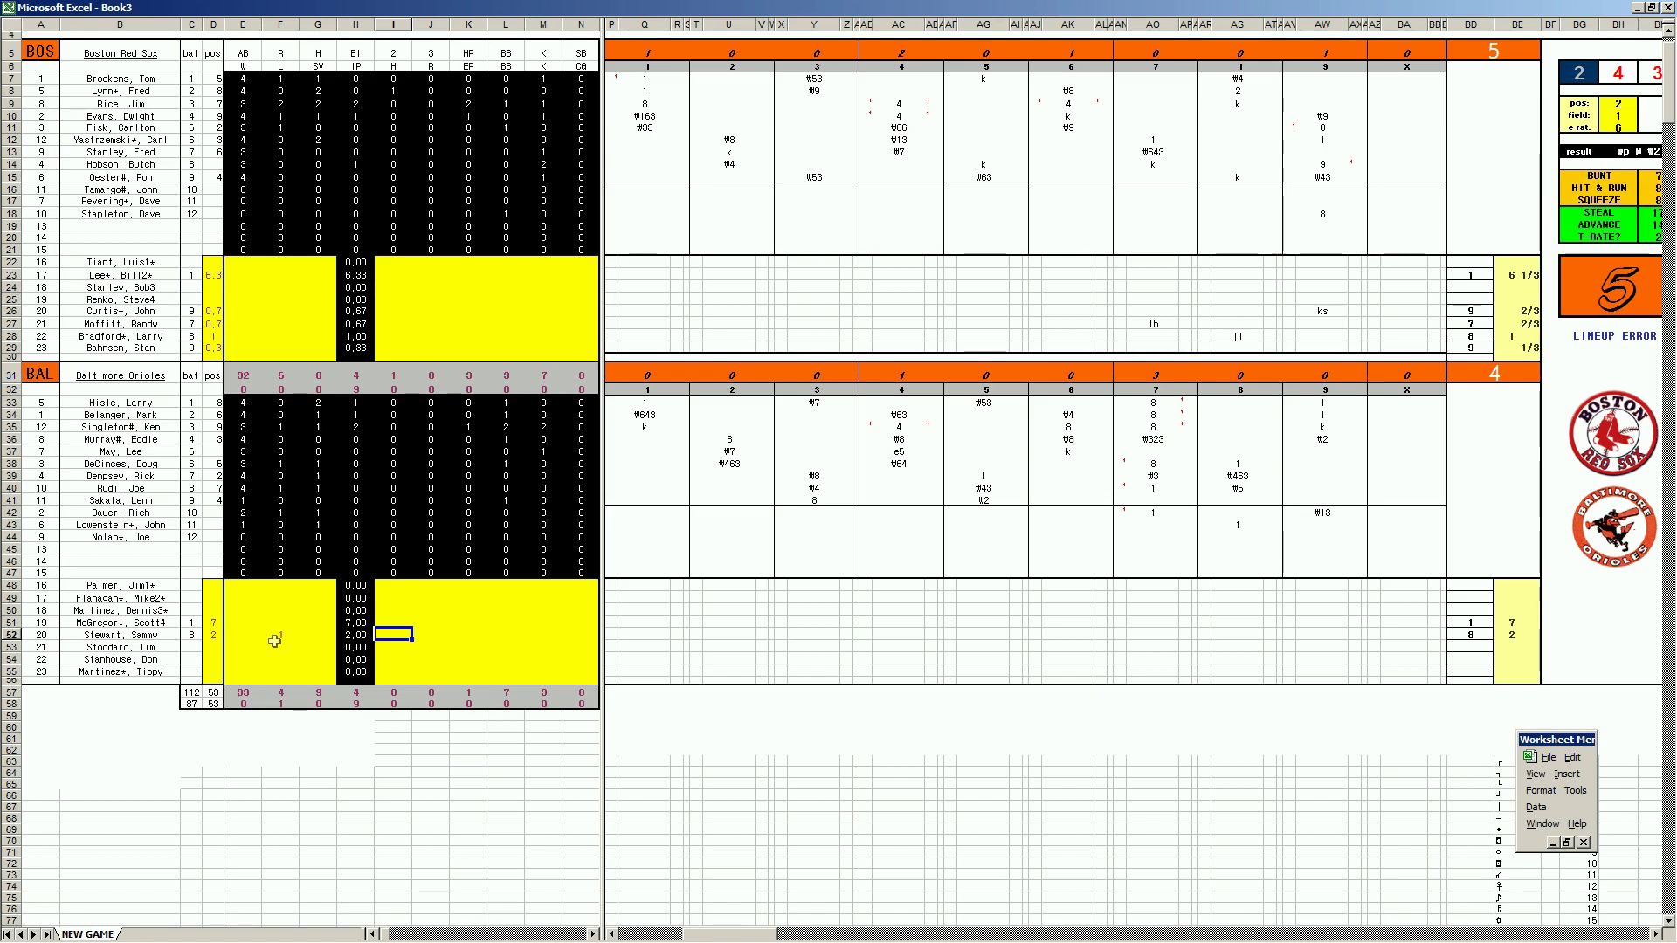
type("2")
key("Tab")
type("1")
key("Tab")
type("1")
key("Tab")
type("2")
key("Tab")
type("2")
key("Return")
- For Baltimore's fourth-listed pitcher, enter hits 6, runs 4, earned runs 4, walks 1 and strikeouts 5
key("Up")
key("Up")
key("Left")
key("Left")
key("Left")
key("Right")
key("Right")
key("Right")
type("6")
key("Tab")
type("4")
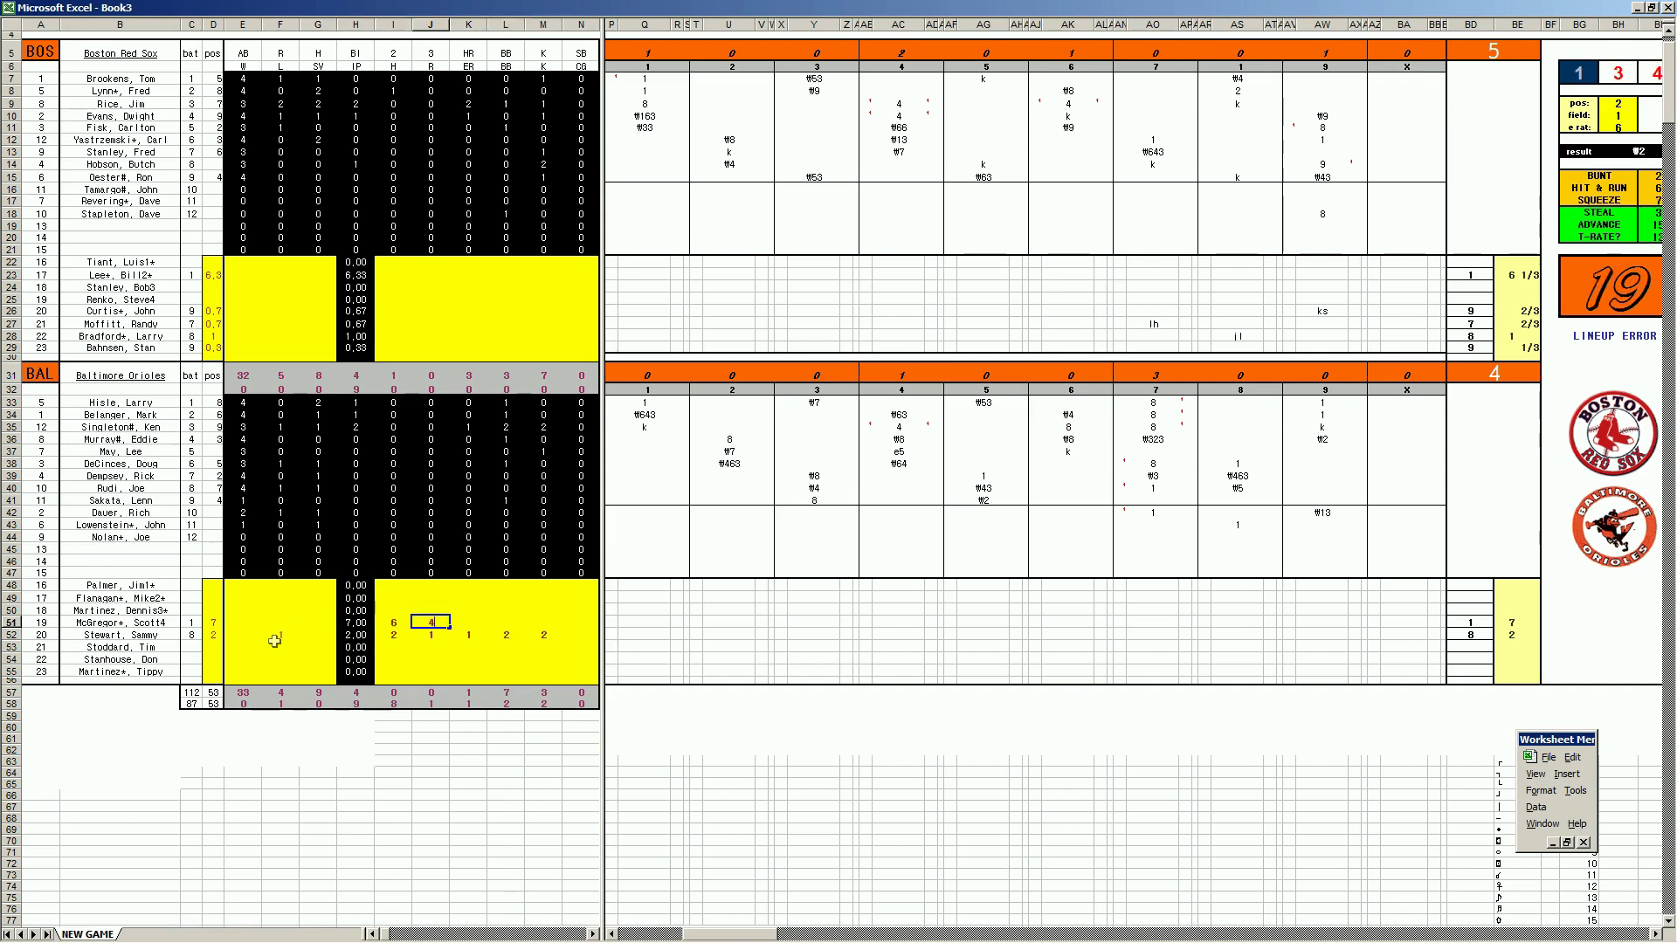
key("Tab")
type("4")
key("Tab")
type("1")
key("Tab")
type("5")
- Credit win 1 to Boston's seventh-listed pitcher, and save 1 and strikeout 1 to Boston's fifth-listed pitcher
key("Up")
key("Up")
key("Up")
key("Up")
key("Up")
key("Up")
key("Up")
key("Up")
key("Up")
key("Up")
key("Up")
key("Up")
key("Up")
key("Up")
key("Up")
key("Up")
key("Up")
key("Up")
key("Up")
key("Up")
key("Left")
key("Left")
key("Left")
key("Left")
key("Left")
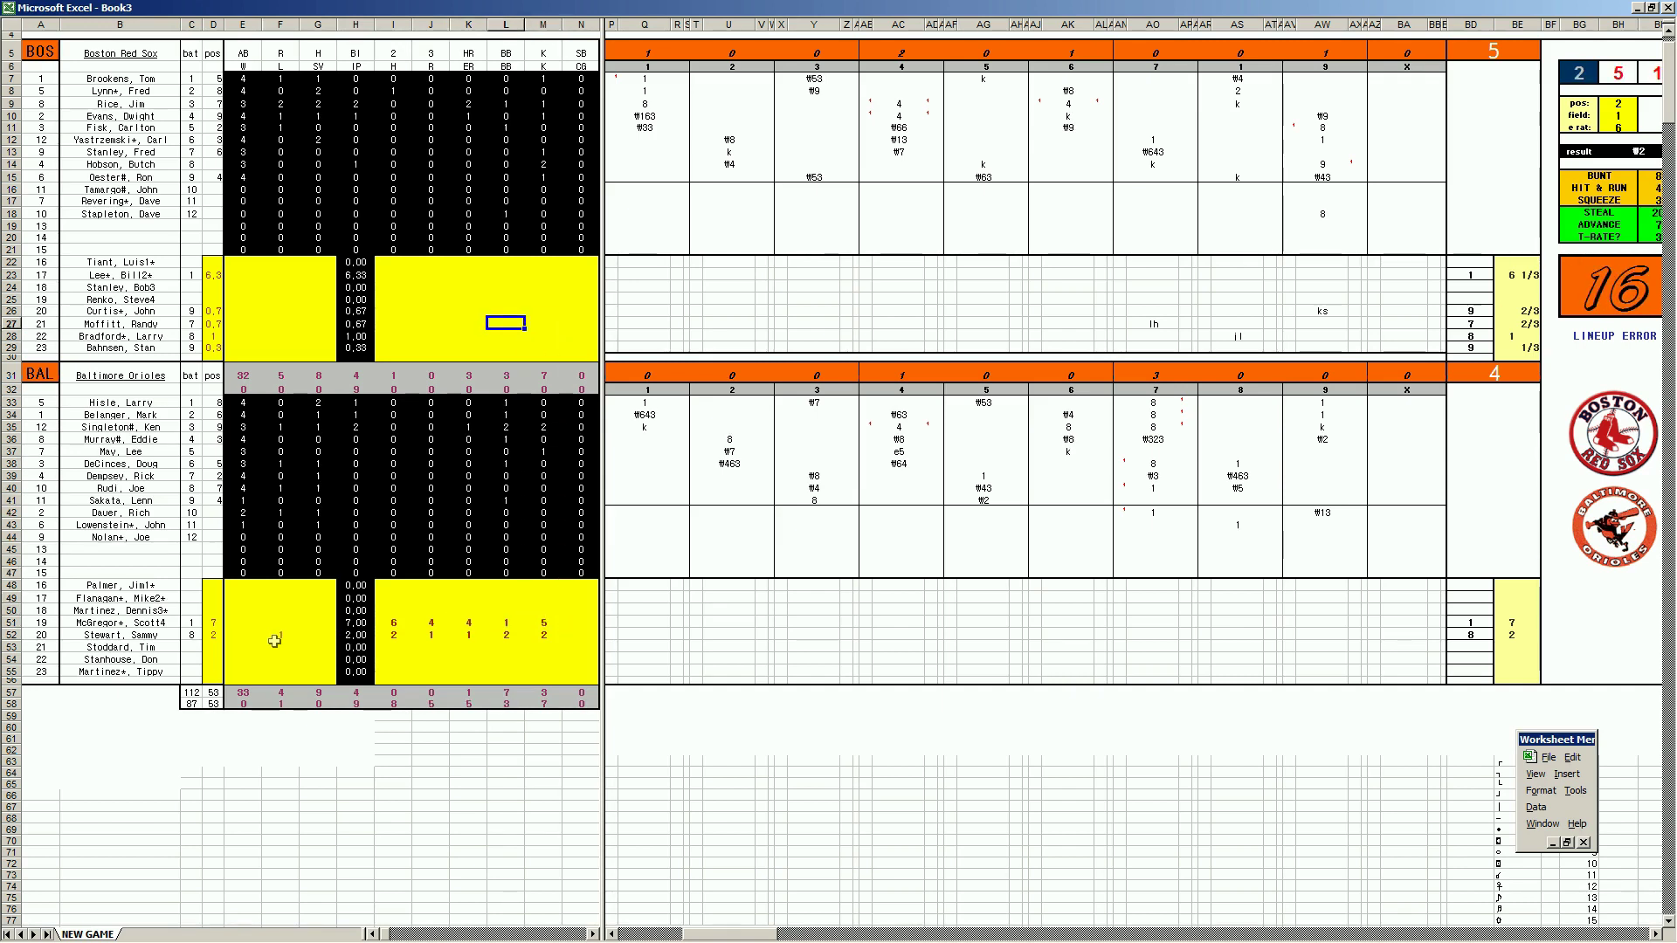
key("Left")
key("Left")
key("Left")
key("Down")
type("1")
key("Right")
key("Right")
type("1")
key("Right")
key("Right")
key("Right")
key("Right")
key("Right")
key("Right")
type("1")
- Enter 2 hits each for Boston's eighth- and seventh-listed pitchers and 3 walks for the sixth-listed pitcher
key("Left")
key("Left")
key("Left")
key("Left")
key("Down")
key("Down")
key("Down")
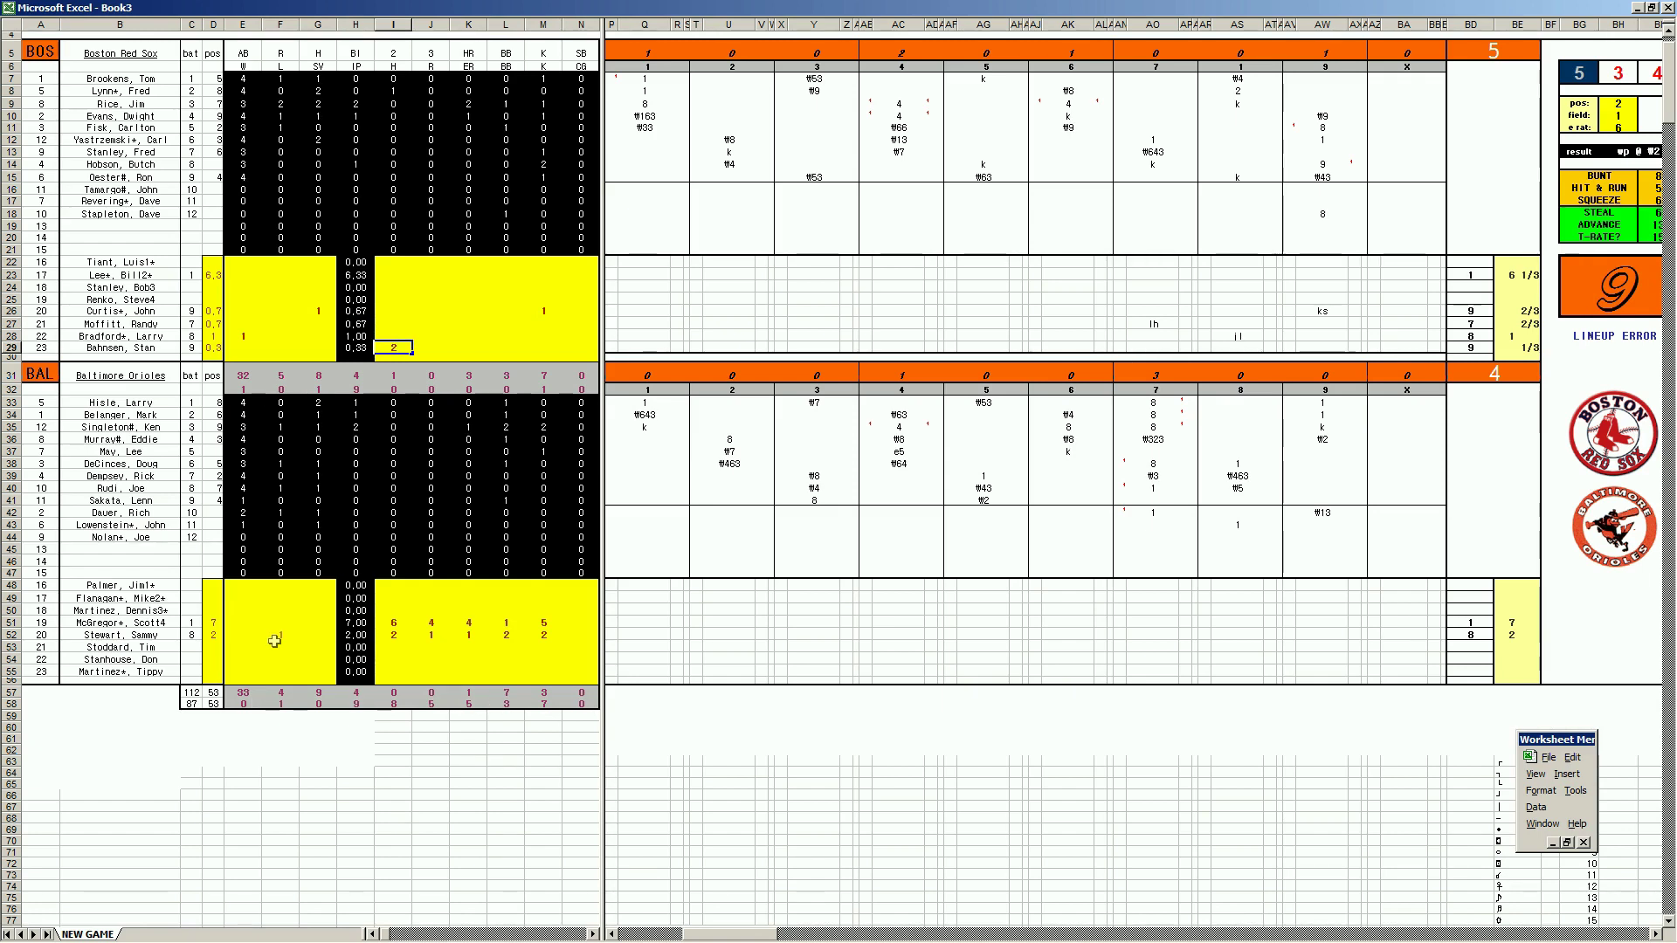
type("2")
key("Up")
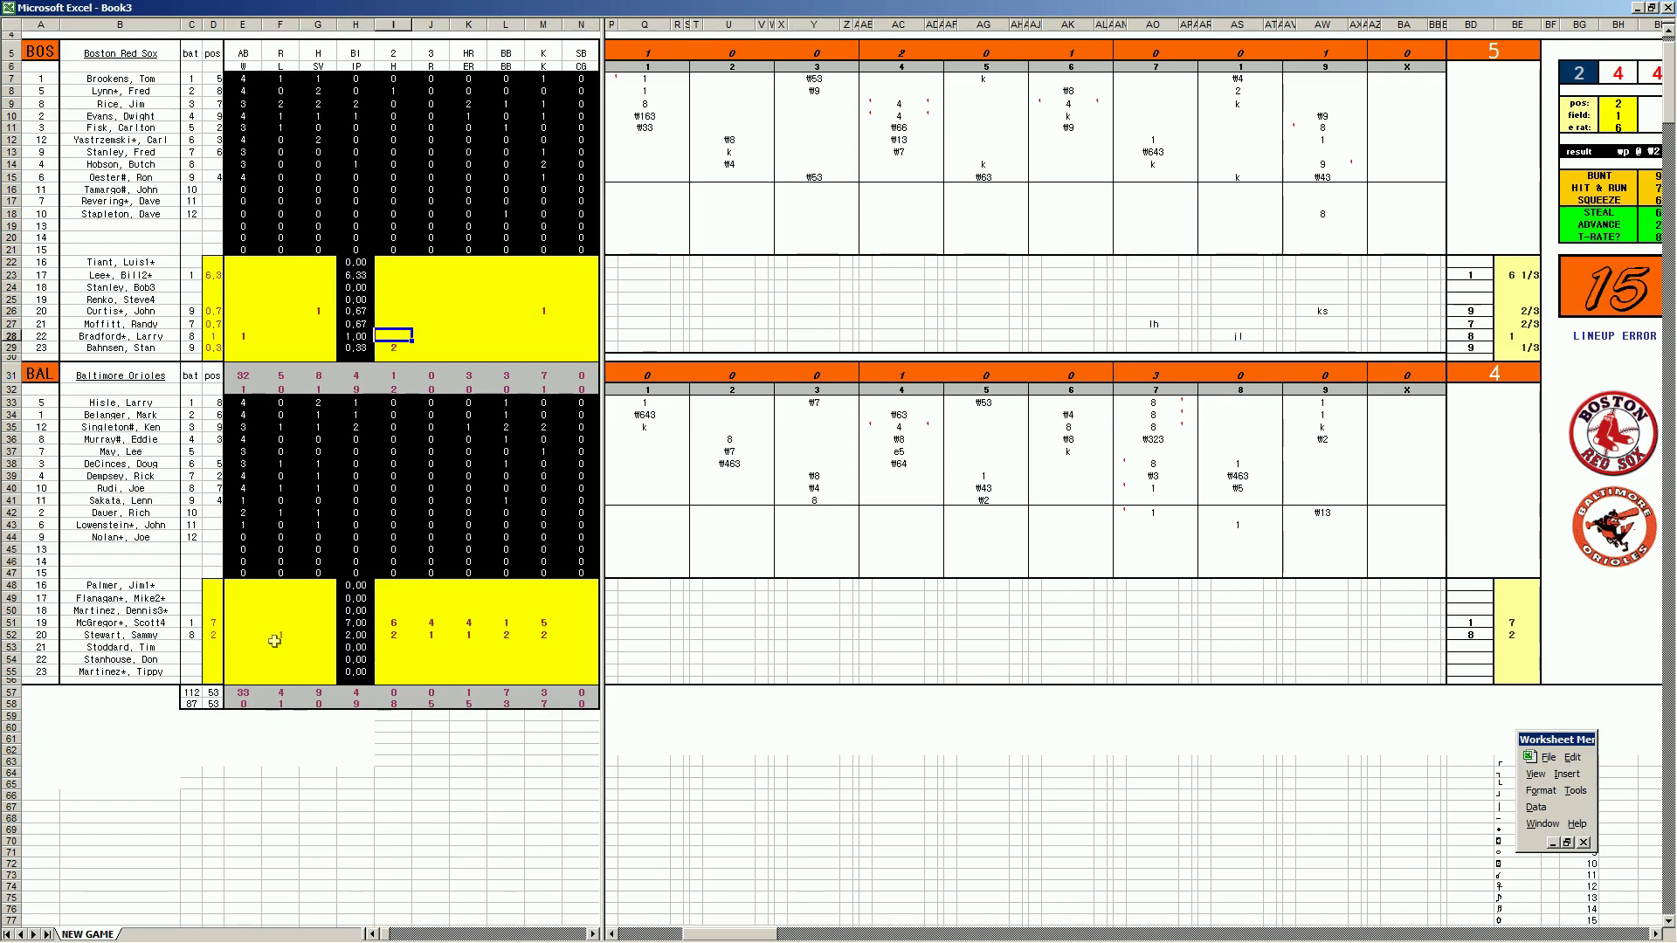
type("2")
key("Up")
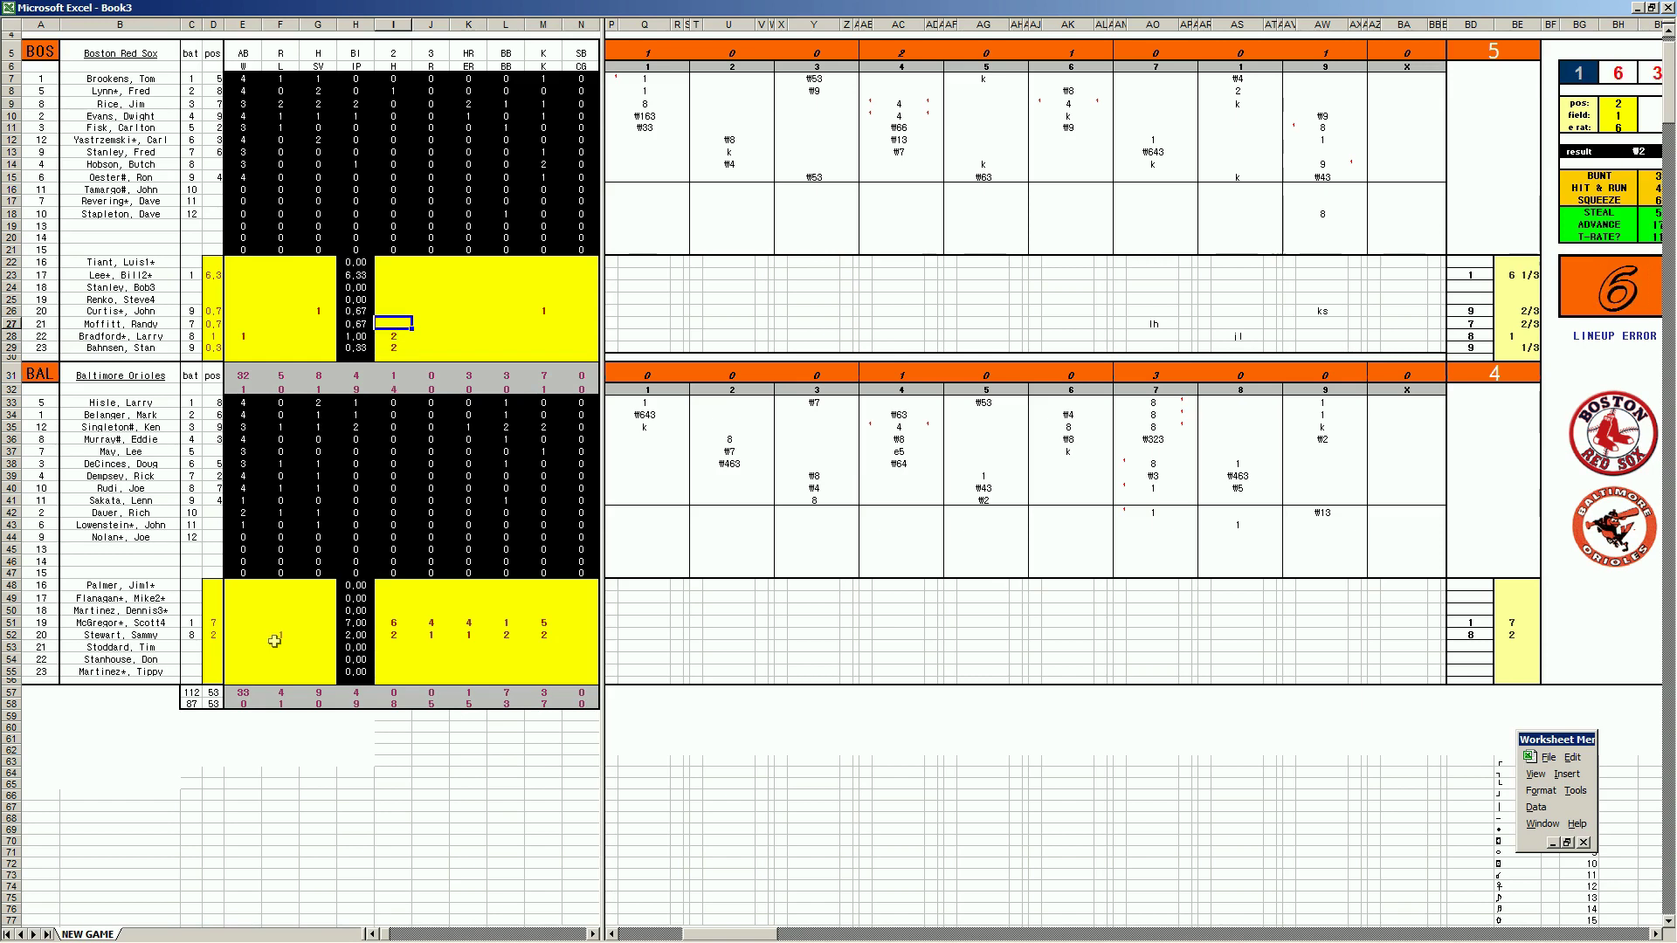
key("Right")
key("Right")
key("Right")
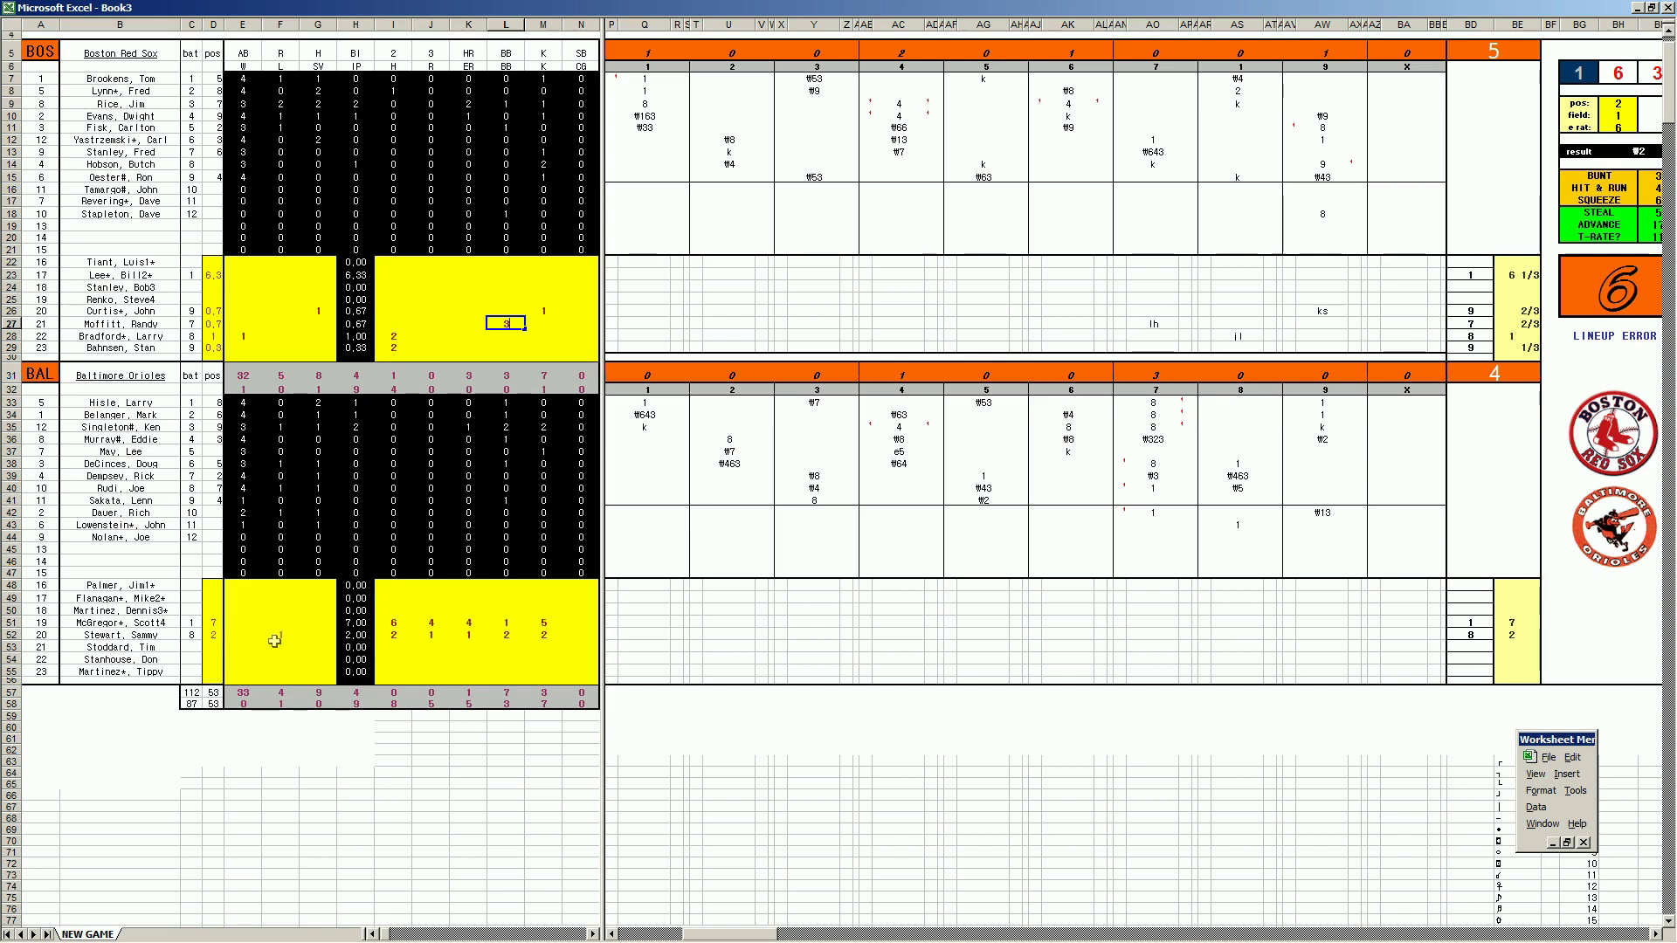
- For Boston's second-listed pitcher, enter hits 5, runs 4, earned runs 4, walks 4 and strikeouts 2
key("Left")
key("Left")
key("Left")
key("Up")
key("Up")
key("Up")
key("Up")
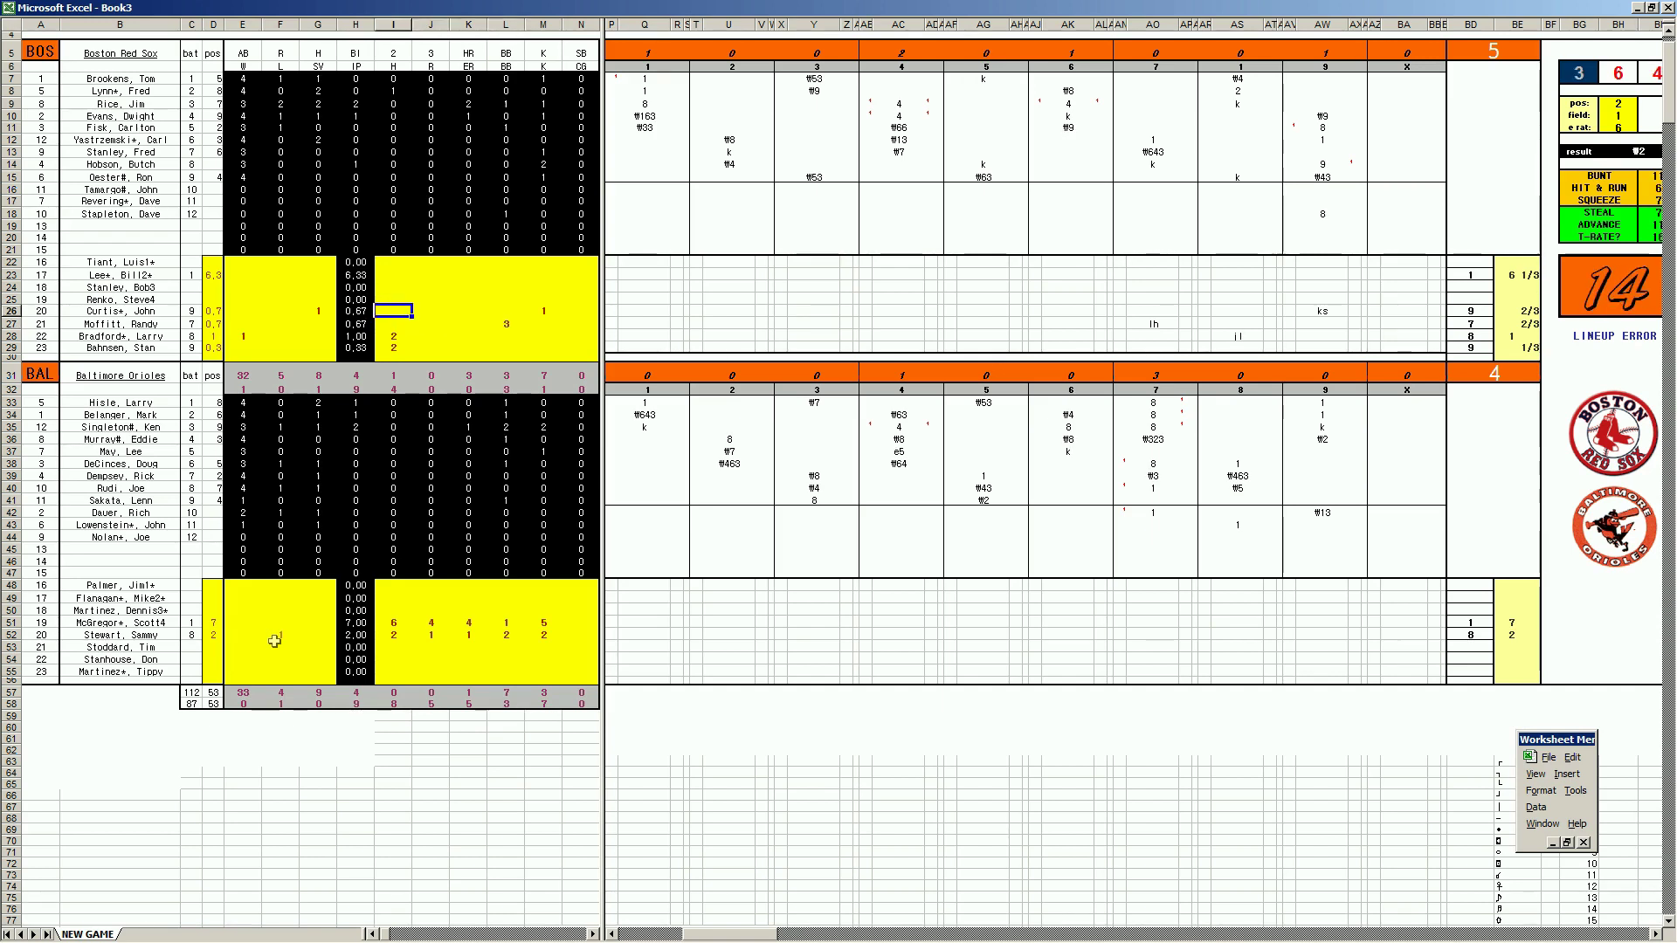
key("Left")
key("Left")
key("Left")
key("Right")
key("Right")
key("Right")
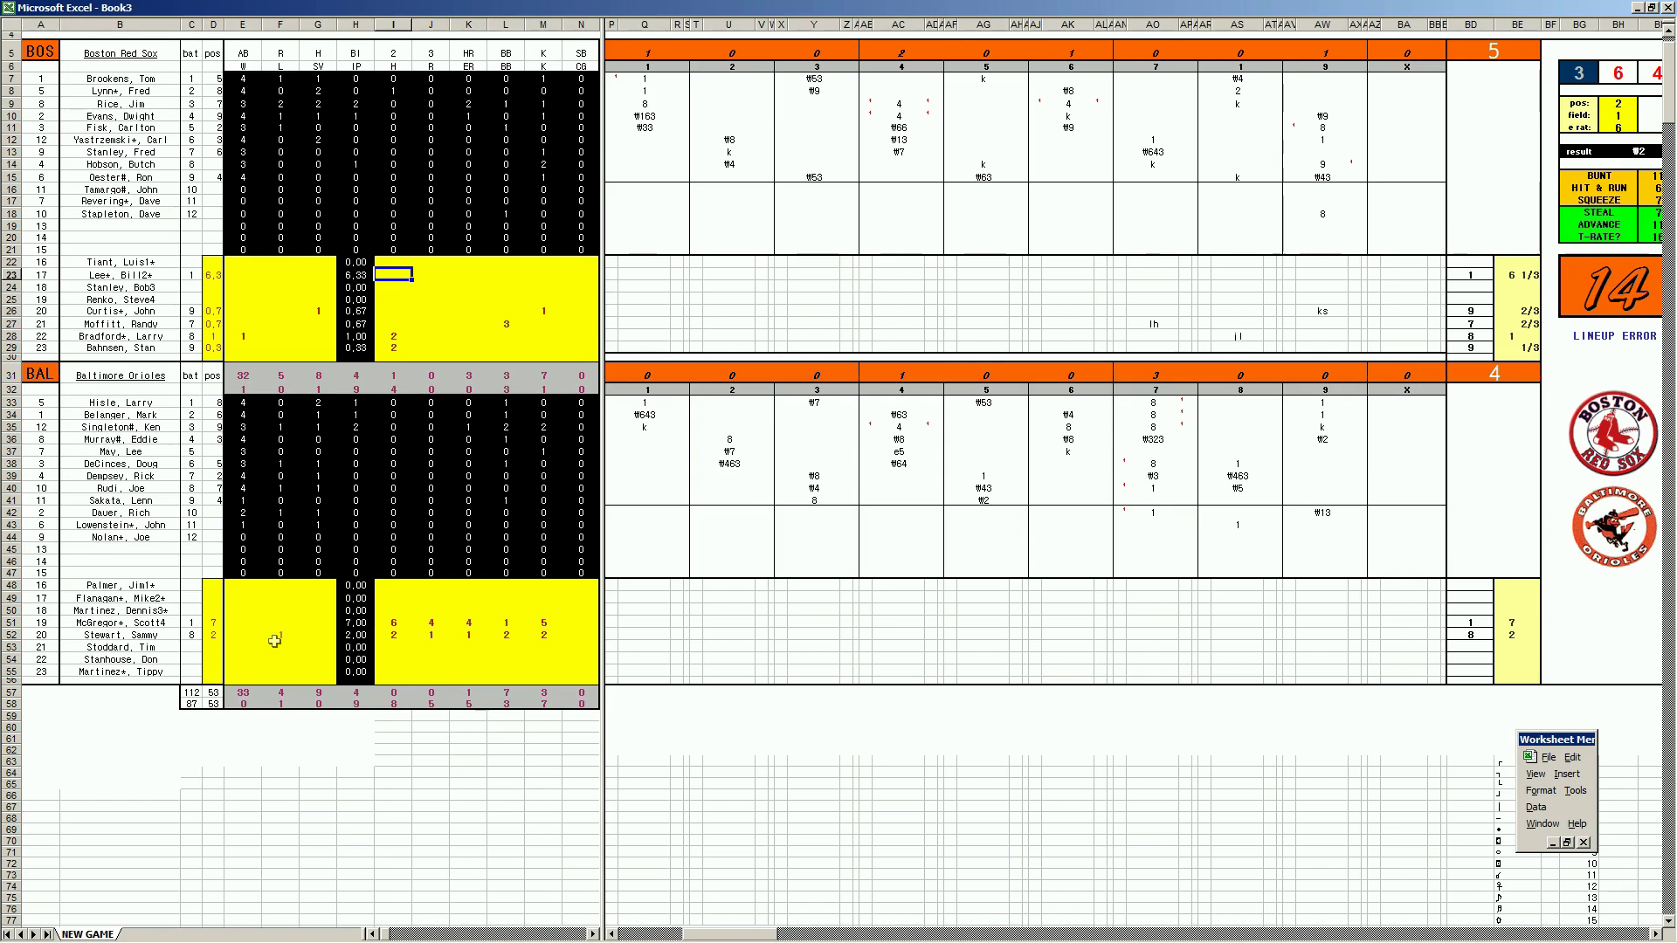
key("Right")
type("4")
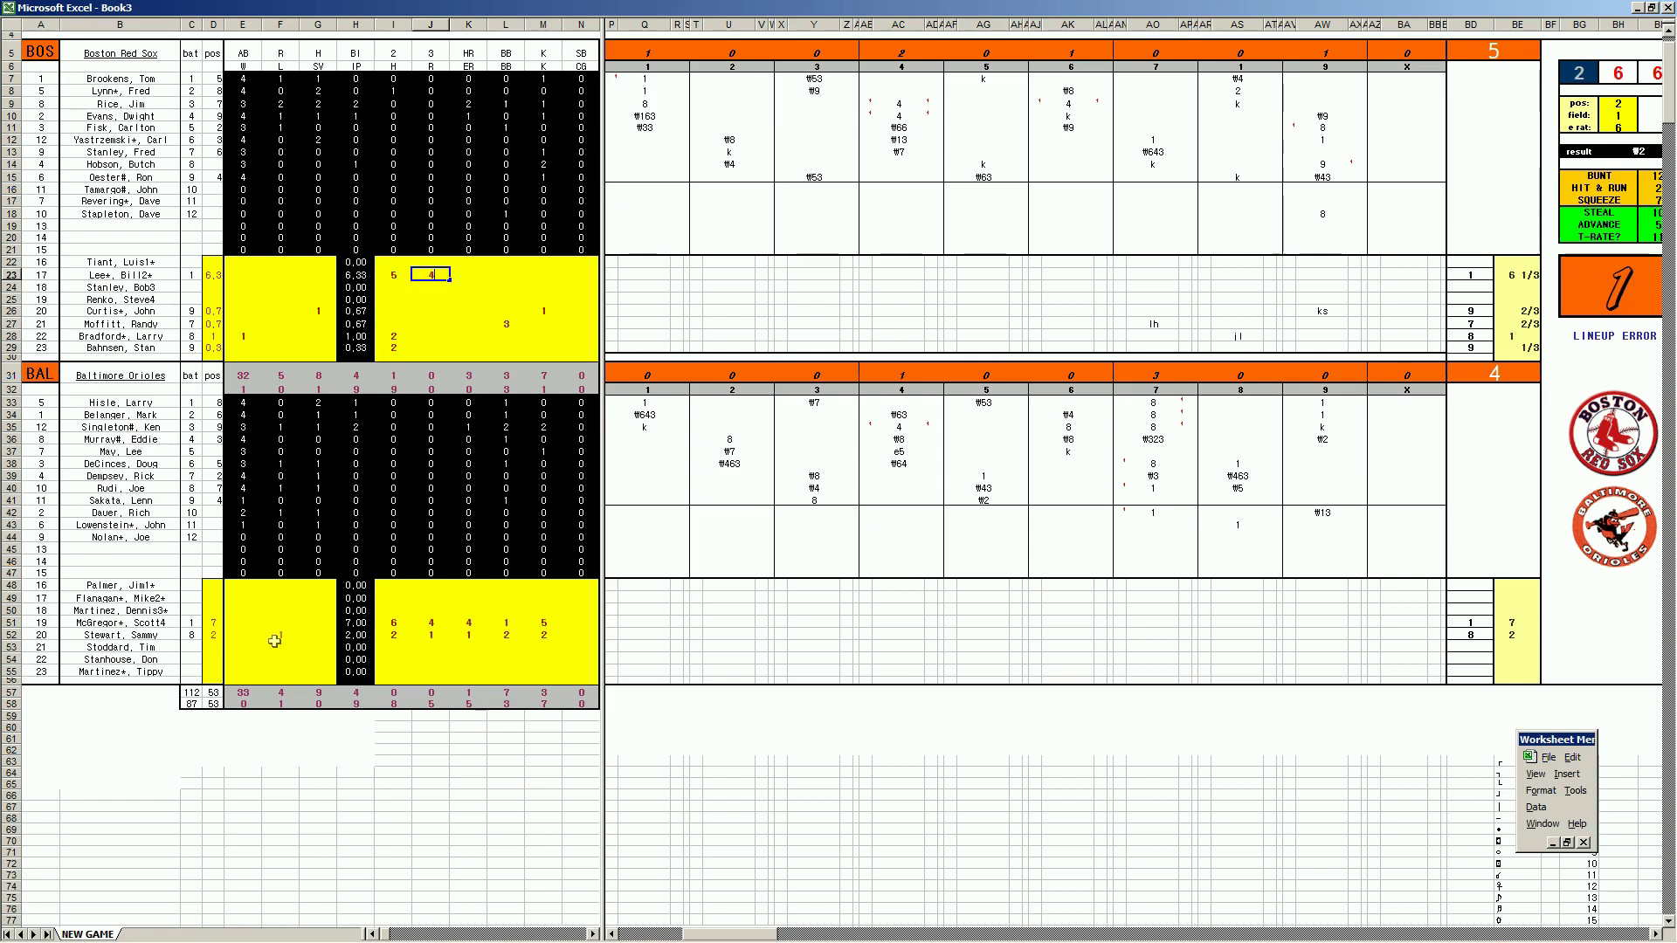
key("Right")
type("4")
key("Right")
type("4")
key("Right")
type("2")
key("Return")
key("Left")
key("Left")
key("Left")
key("Left")
key("Left")
key("Left")
key("Left")
key("Left")
key("Down")
key("Down")
key("Right")
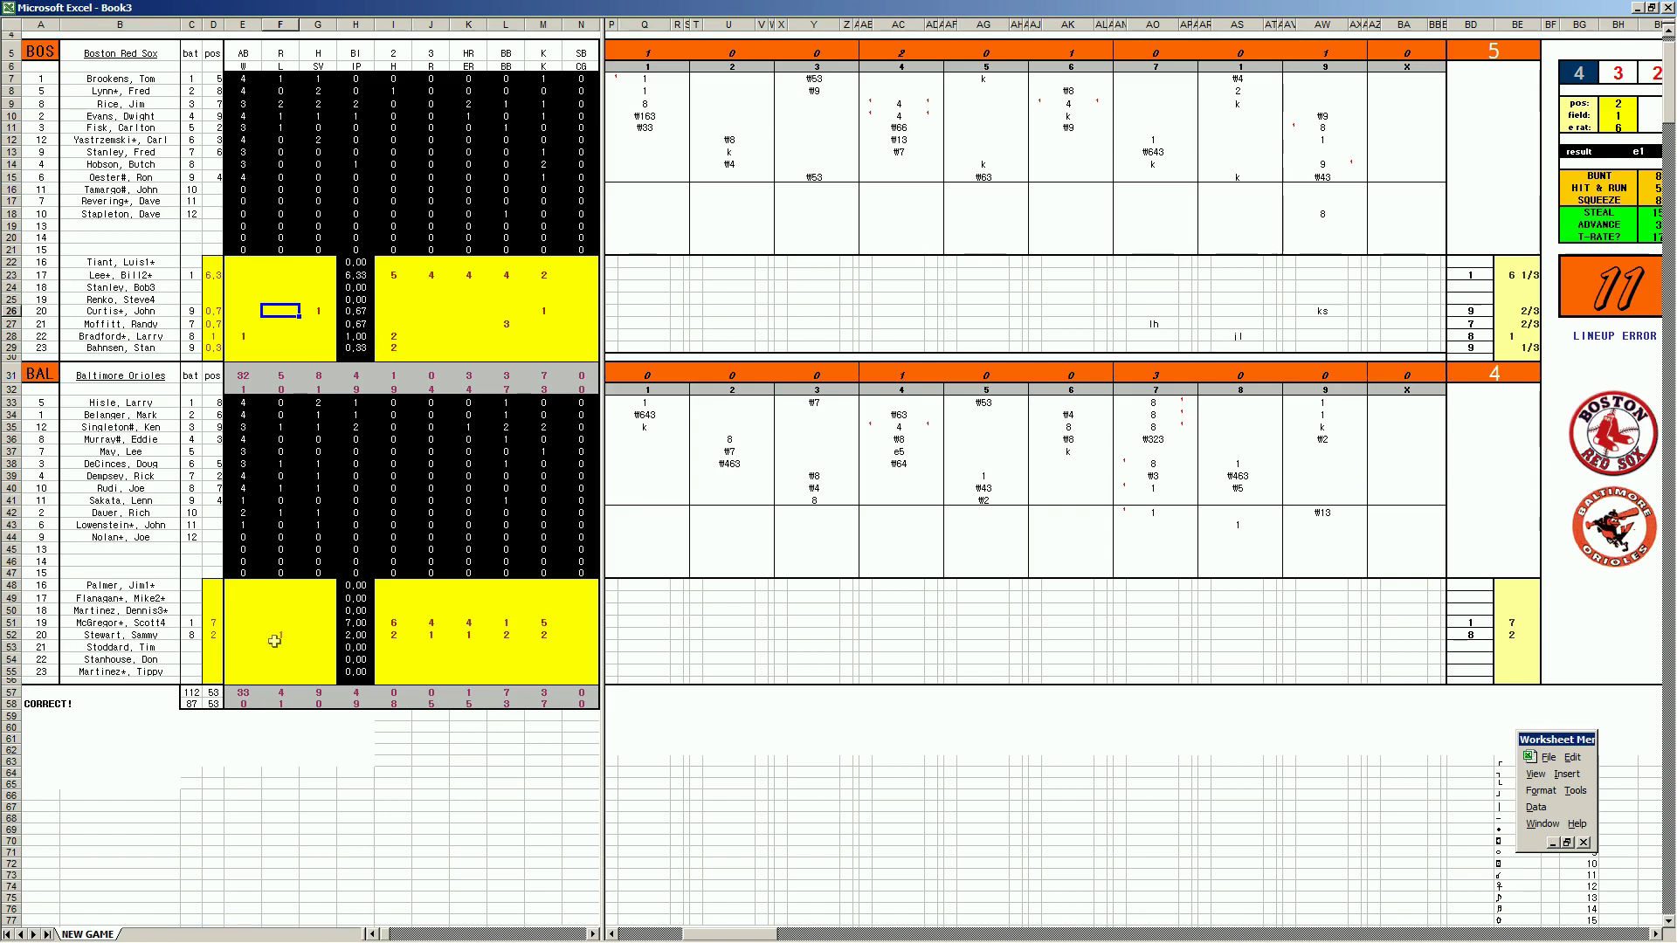
key("ctrl+s")
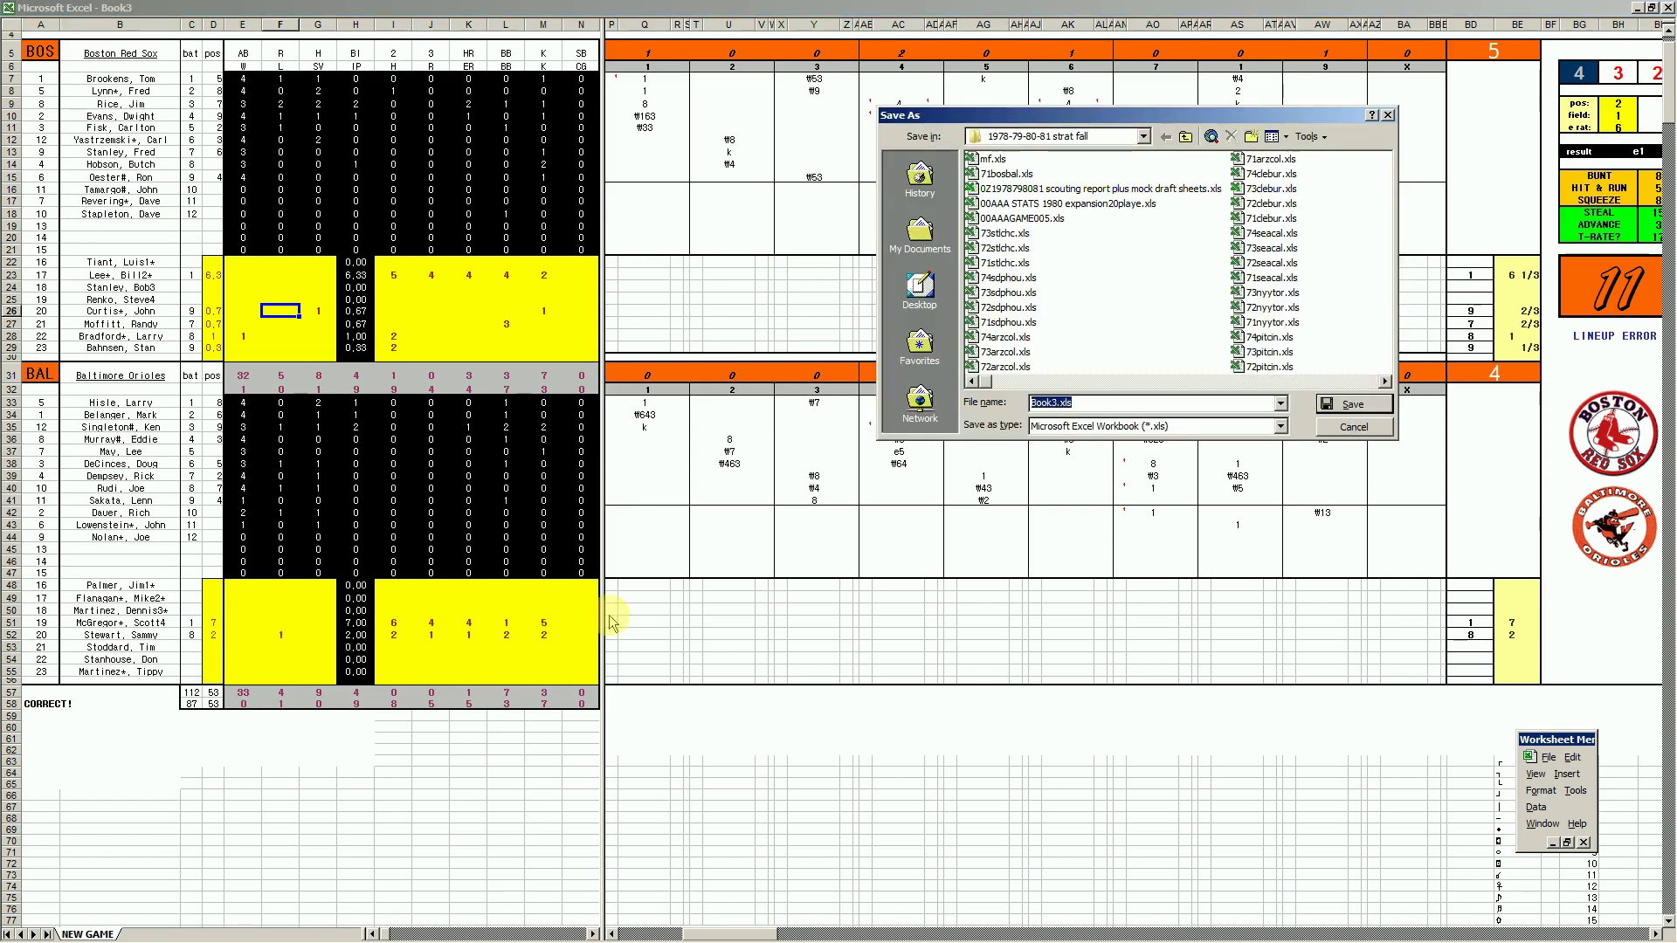
left_click(994, 175)
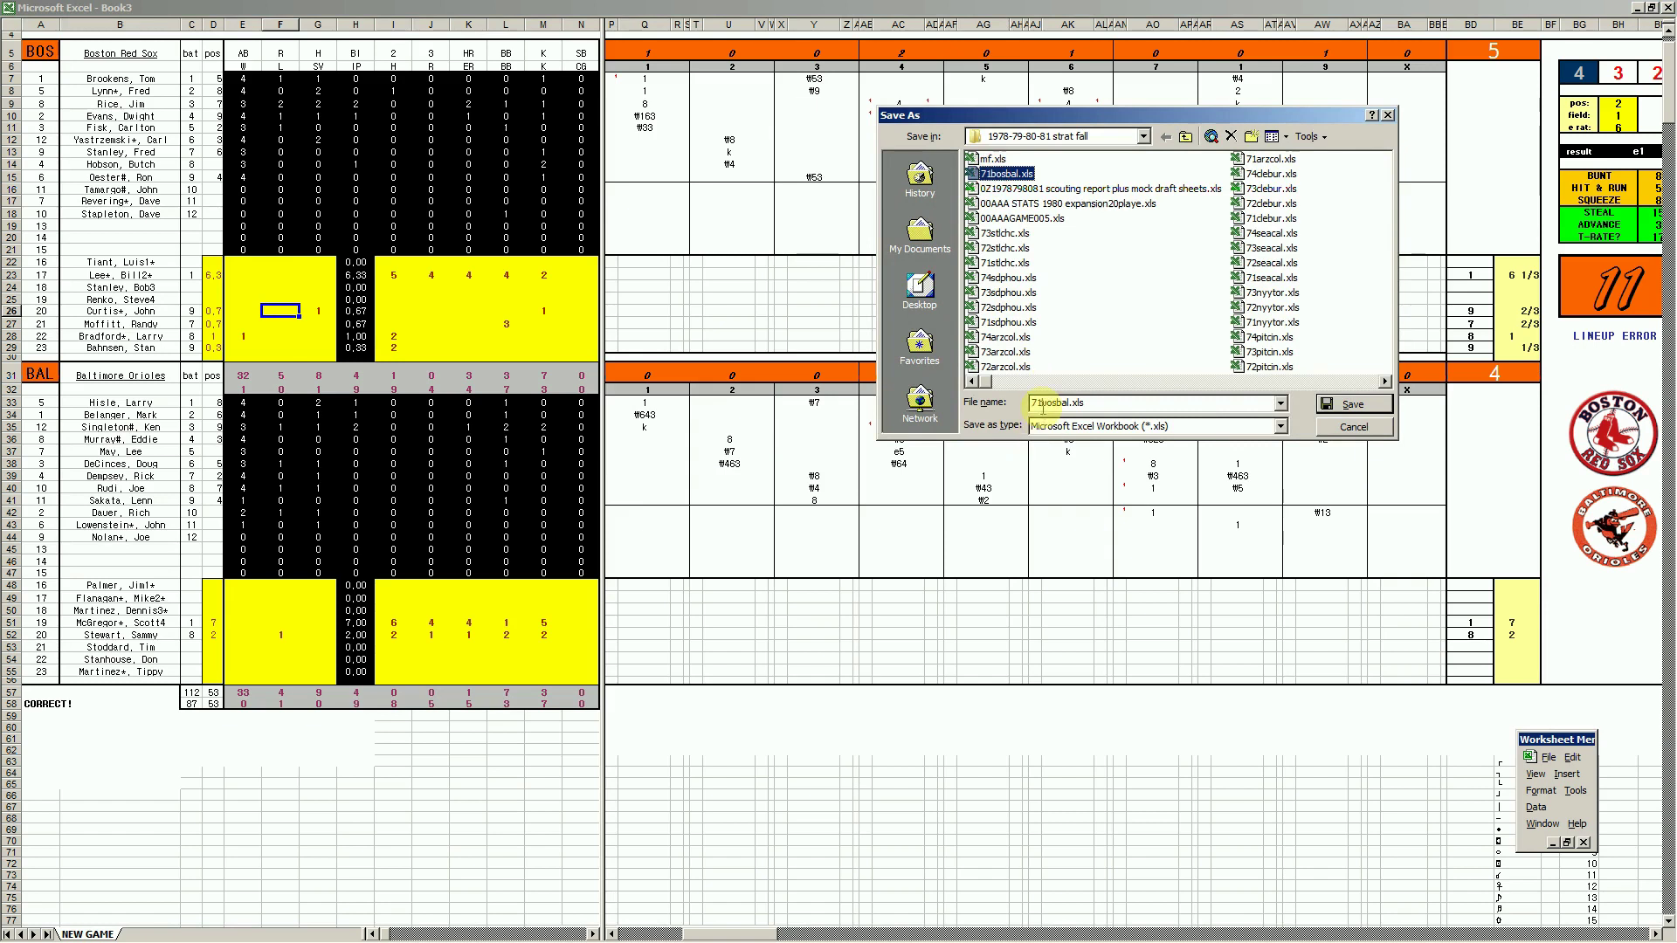
left_click(1036, 404)
type("2")
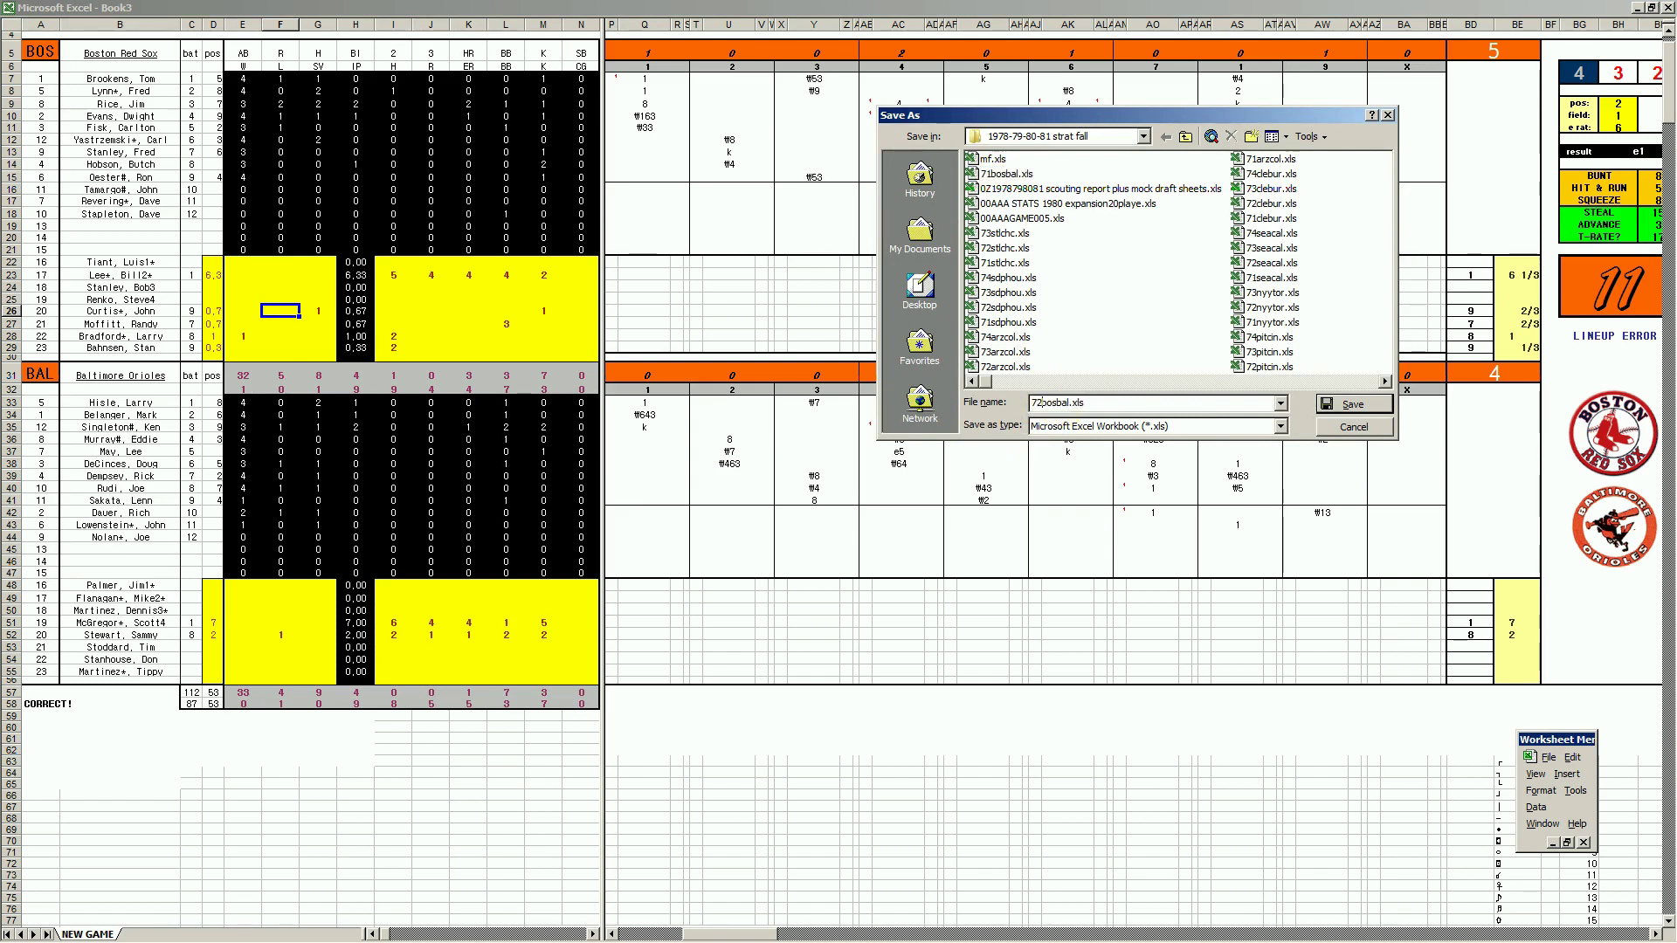
key("Return")
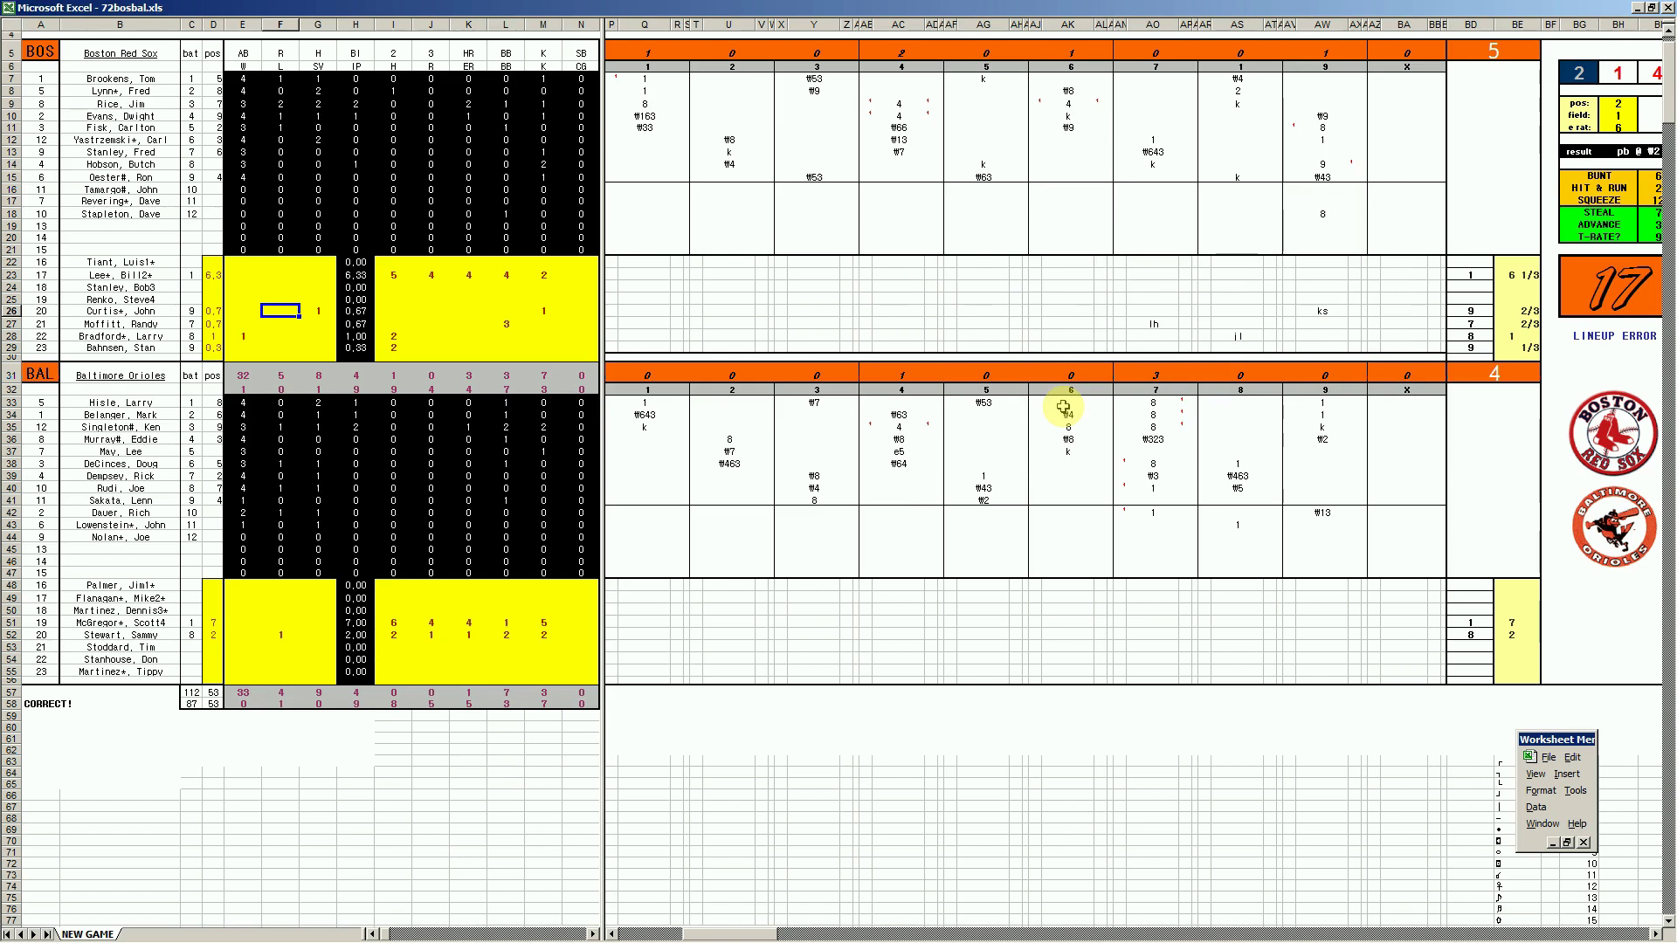
- Save the box score again under the file name mf.xls, overwriting the existing file
key("F12")
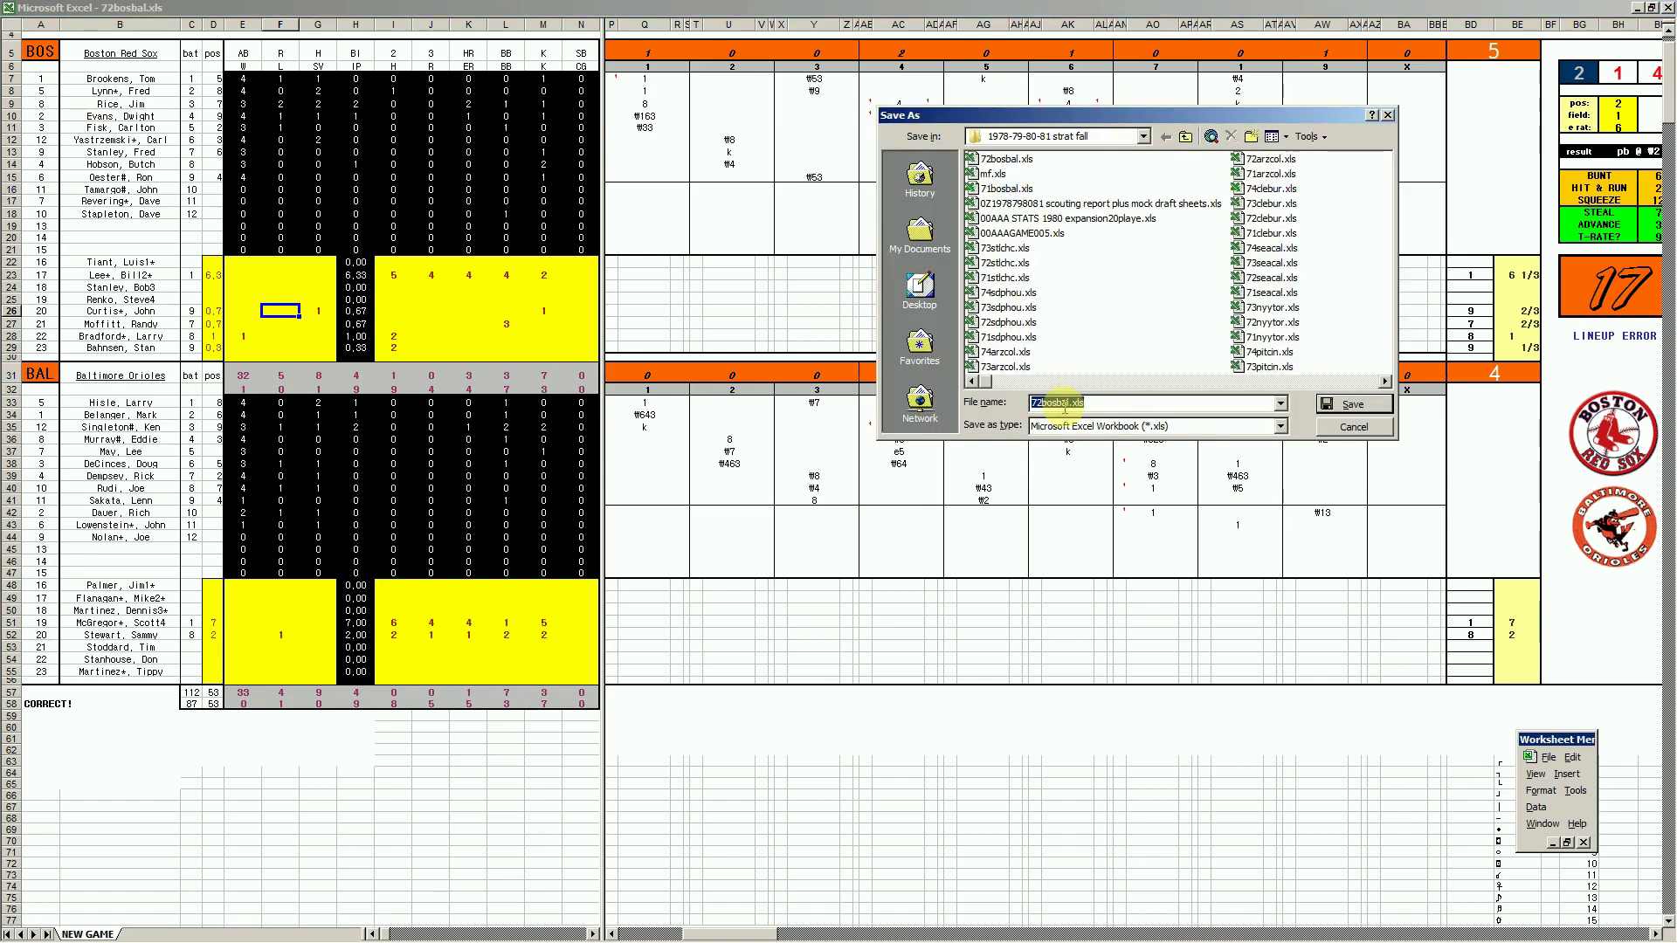
key("Return")
key("Return")
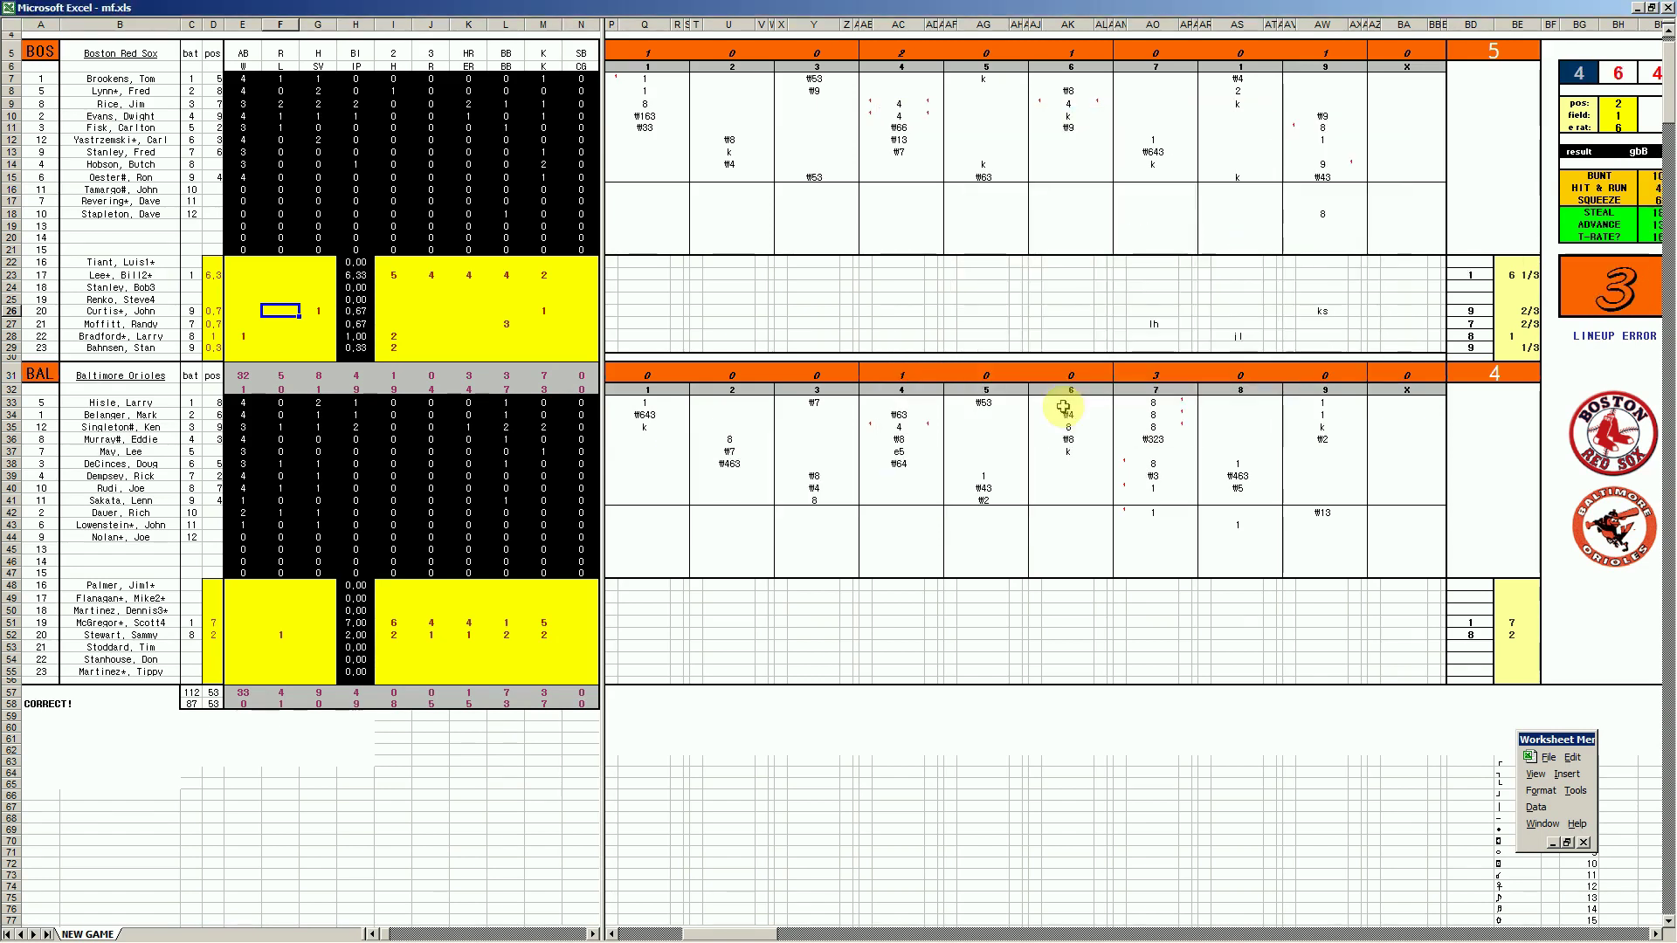
- In 00AAA STATS 1980 expansion20playe.xls, paste Boston's copied game statistics into Boston's Game 11 block
key("Return")
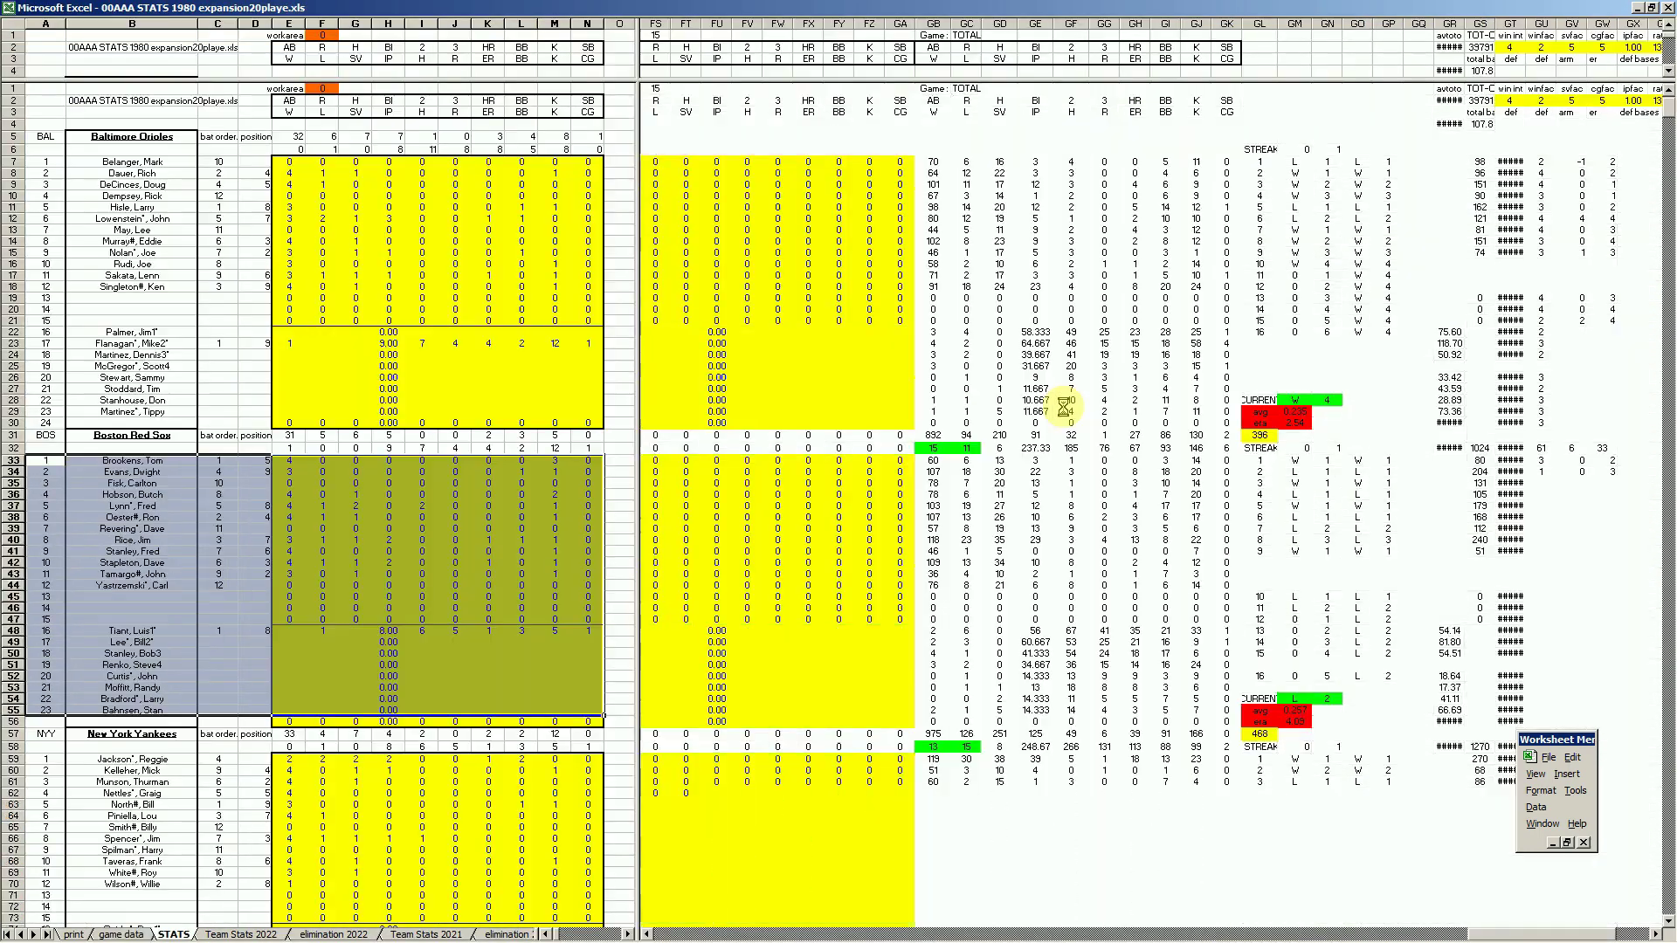
left_click_drag(1476, 933, 987, 928)
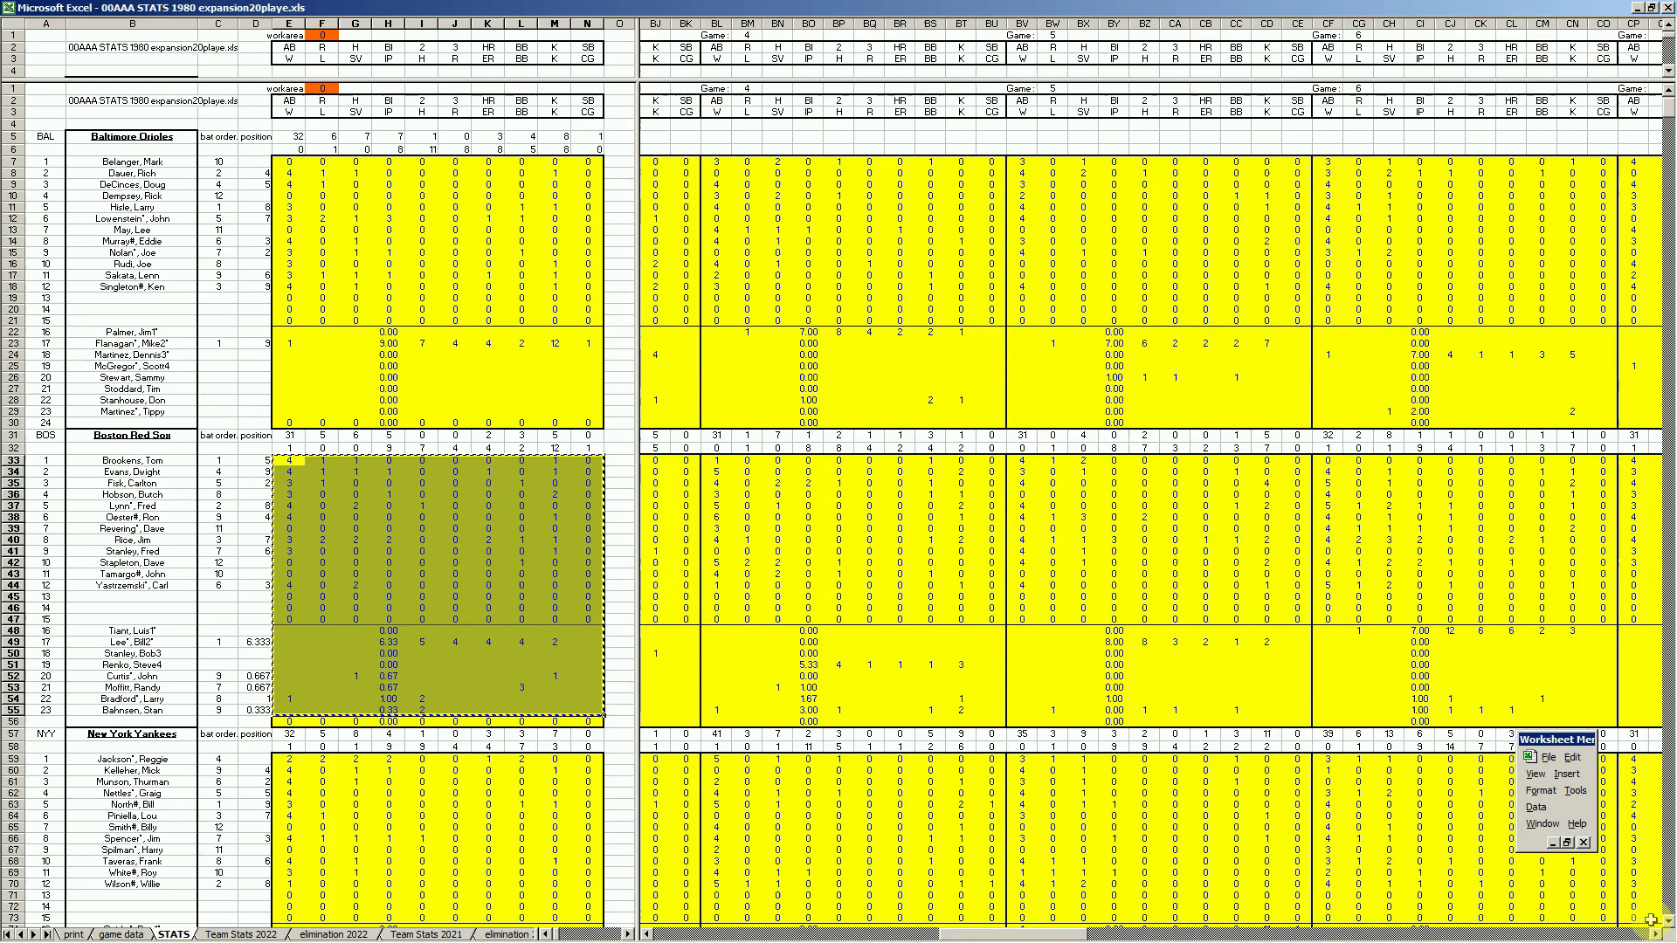
left_click_drag(1655, 936, 1655, 935)
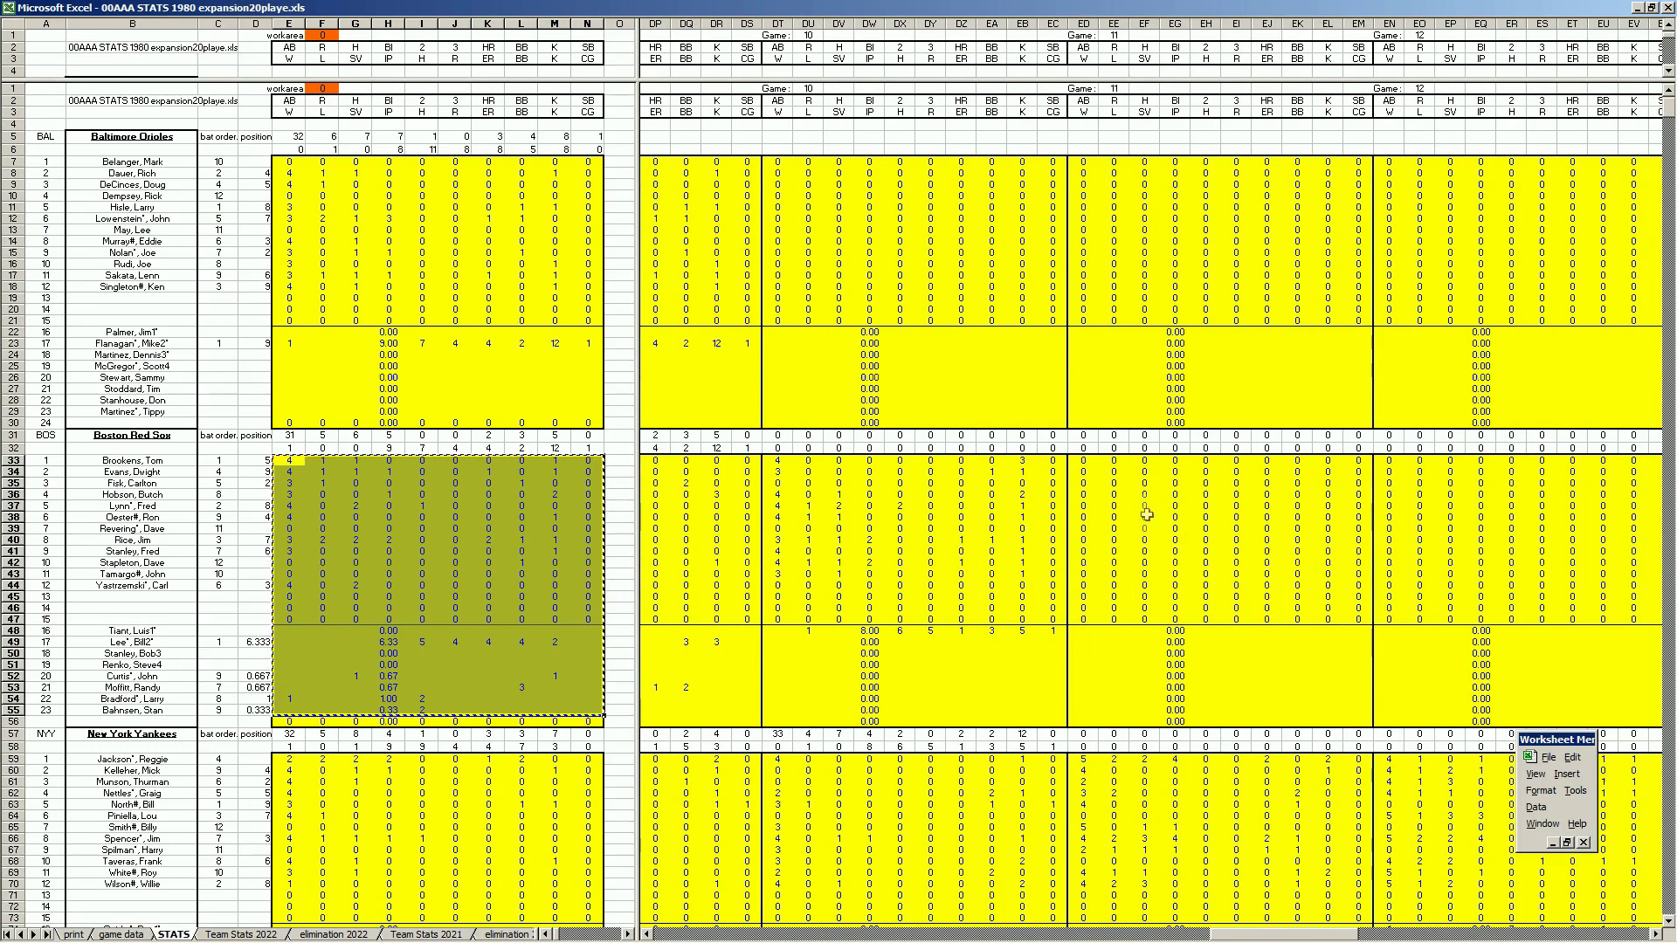
right_click(1085, 465)
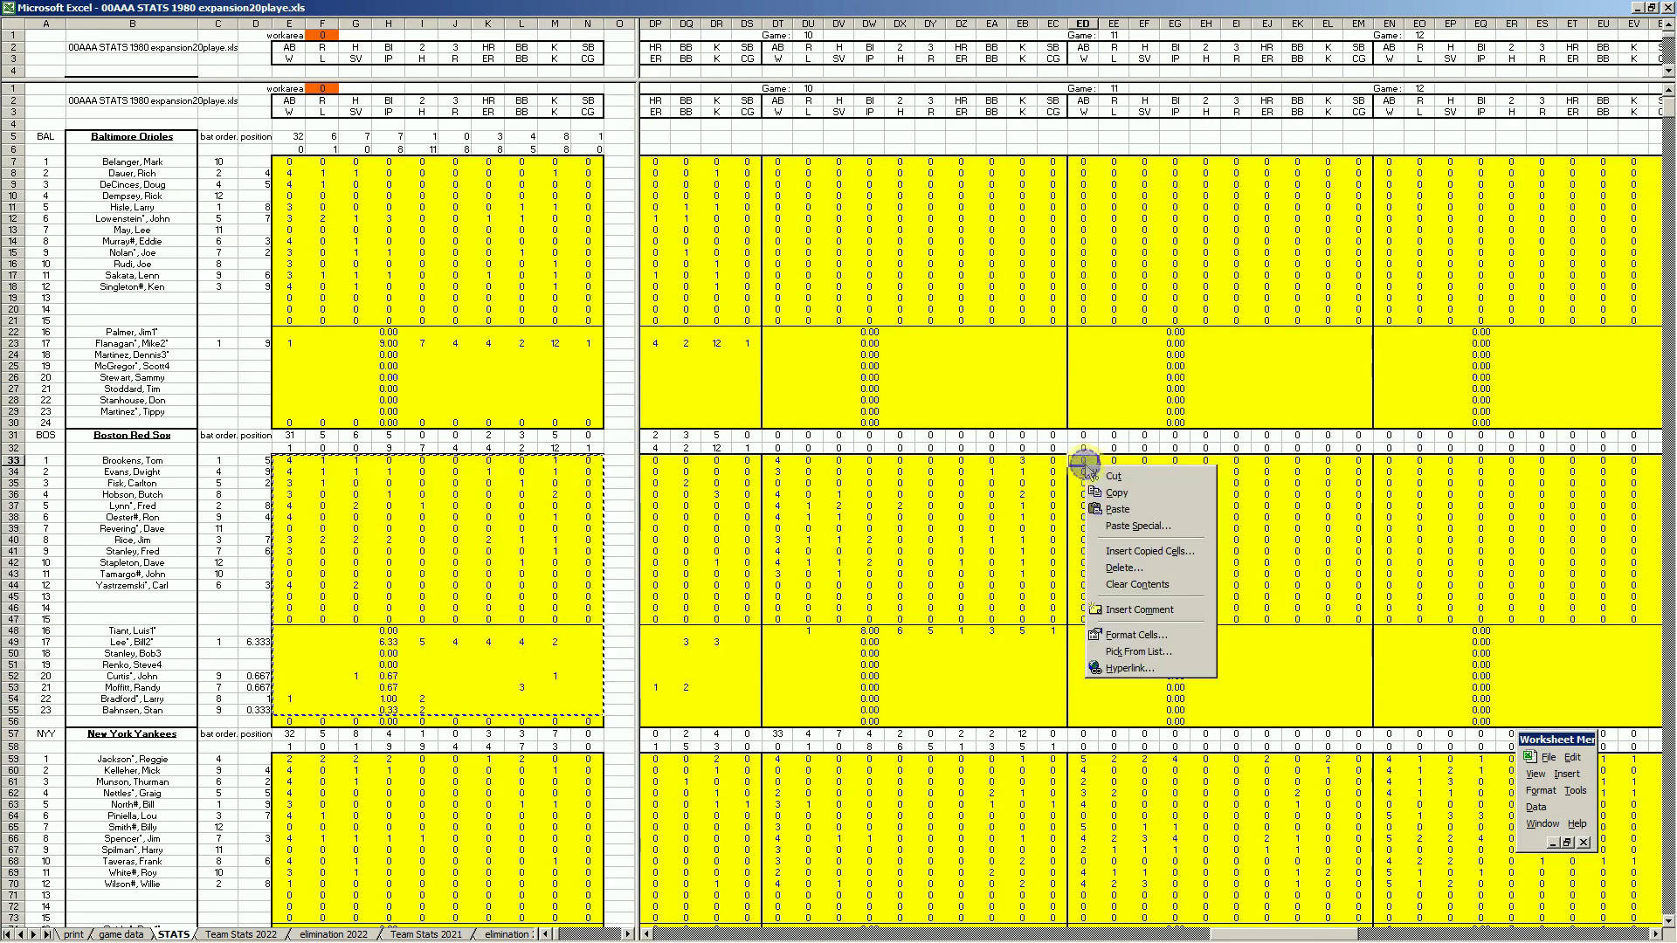
left_click(1112, 509)
- Load Baltimore's statistics from the same game into the work area and paste them into Baltimore's Game 10 block
left_click(556, 584)
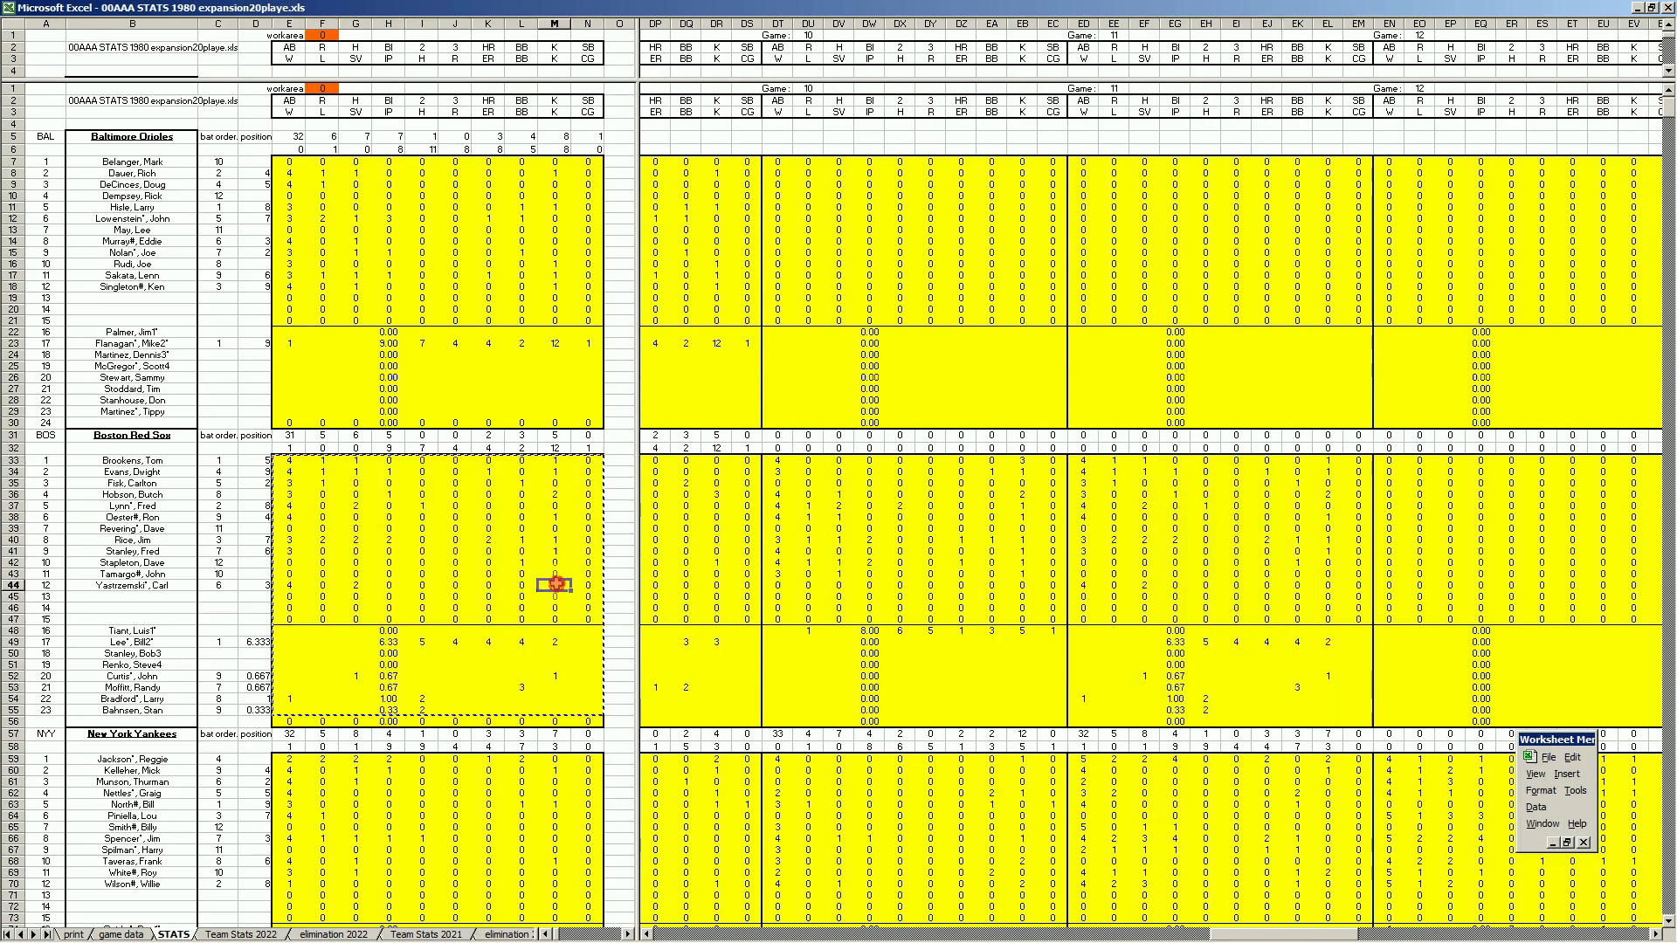
key("ctrl+r")
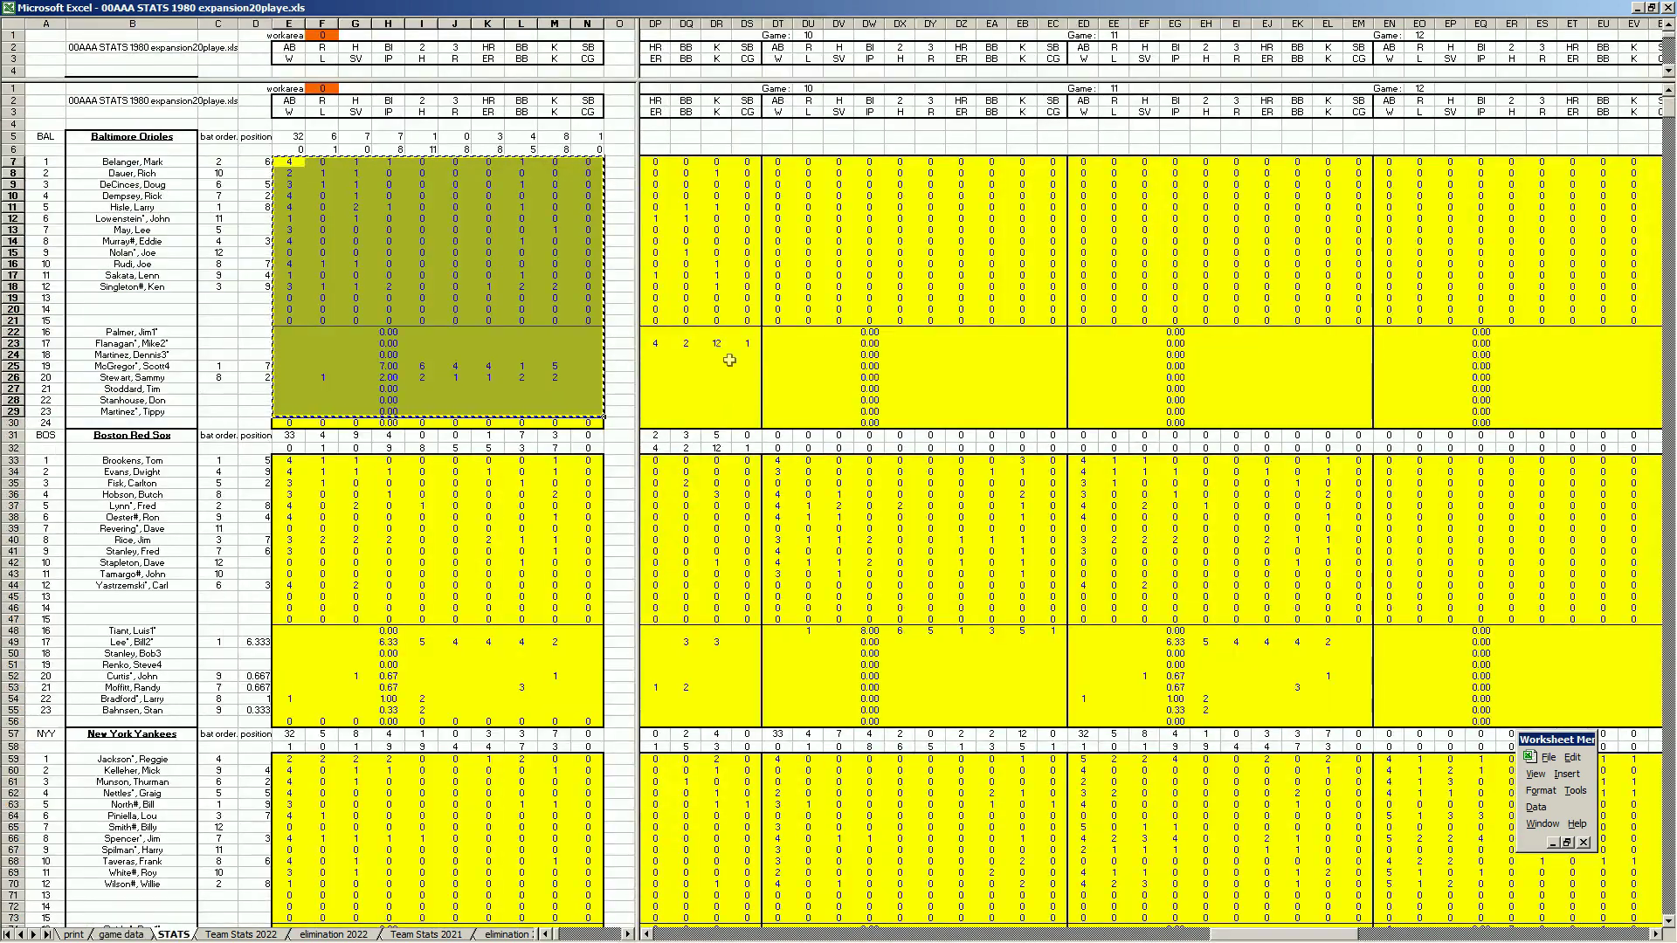
right_click(779, 163)
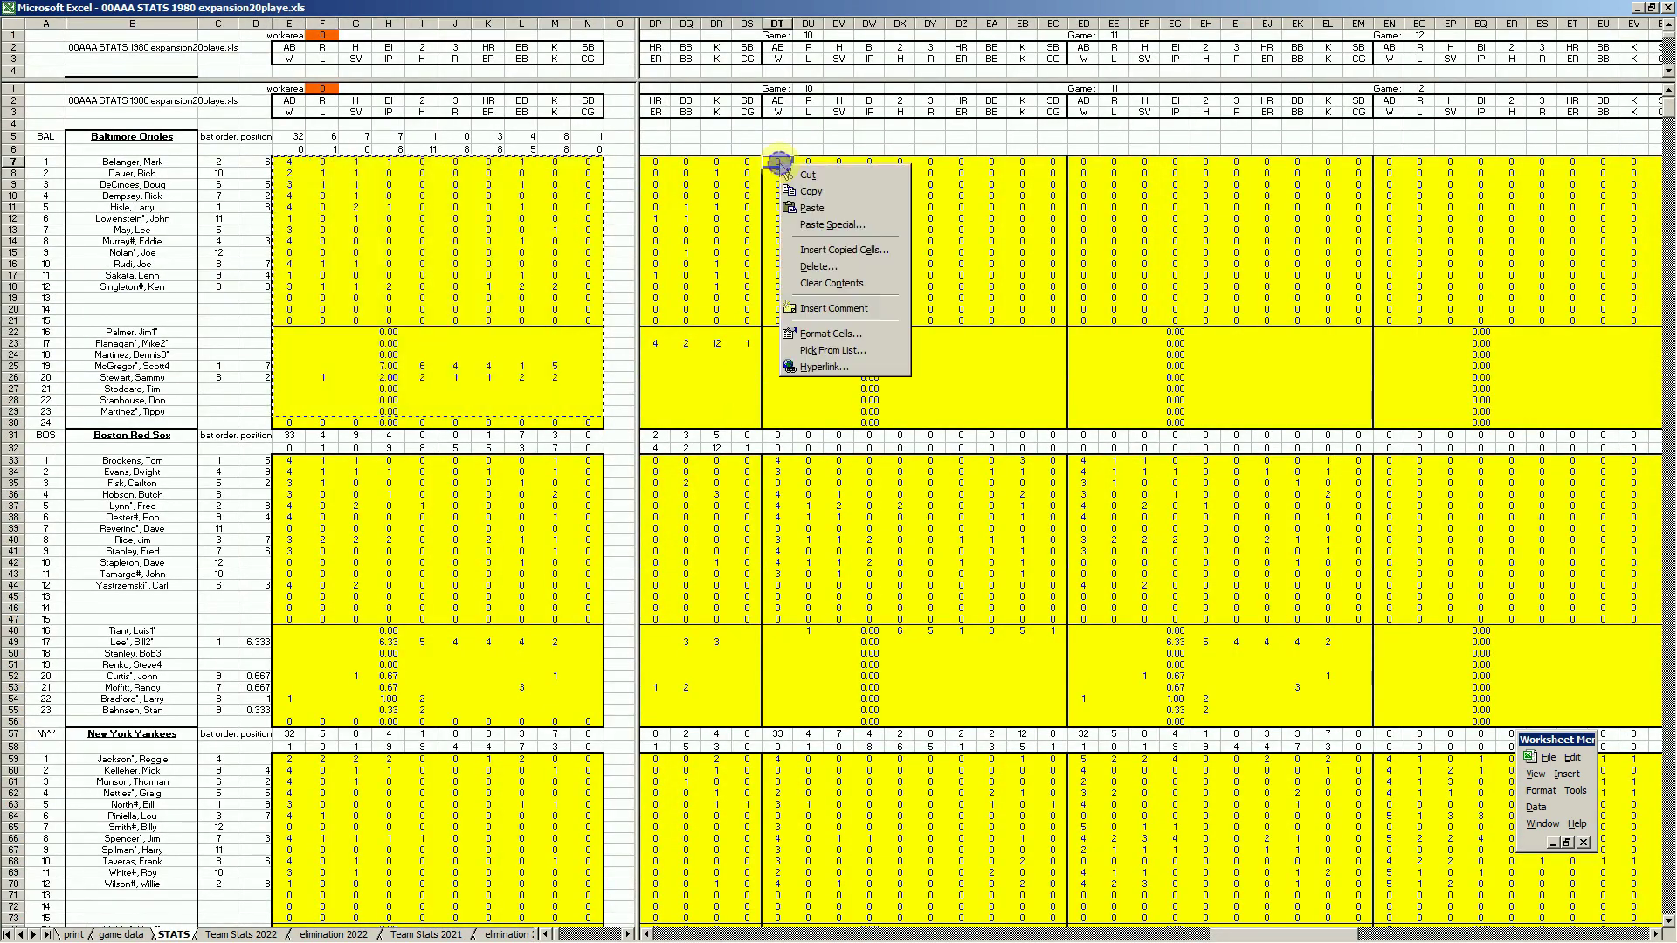
left_click(813, 209)
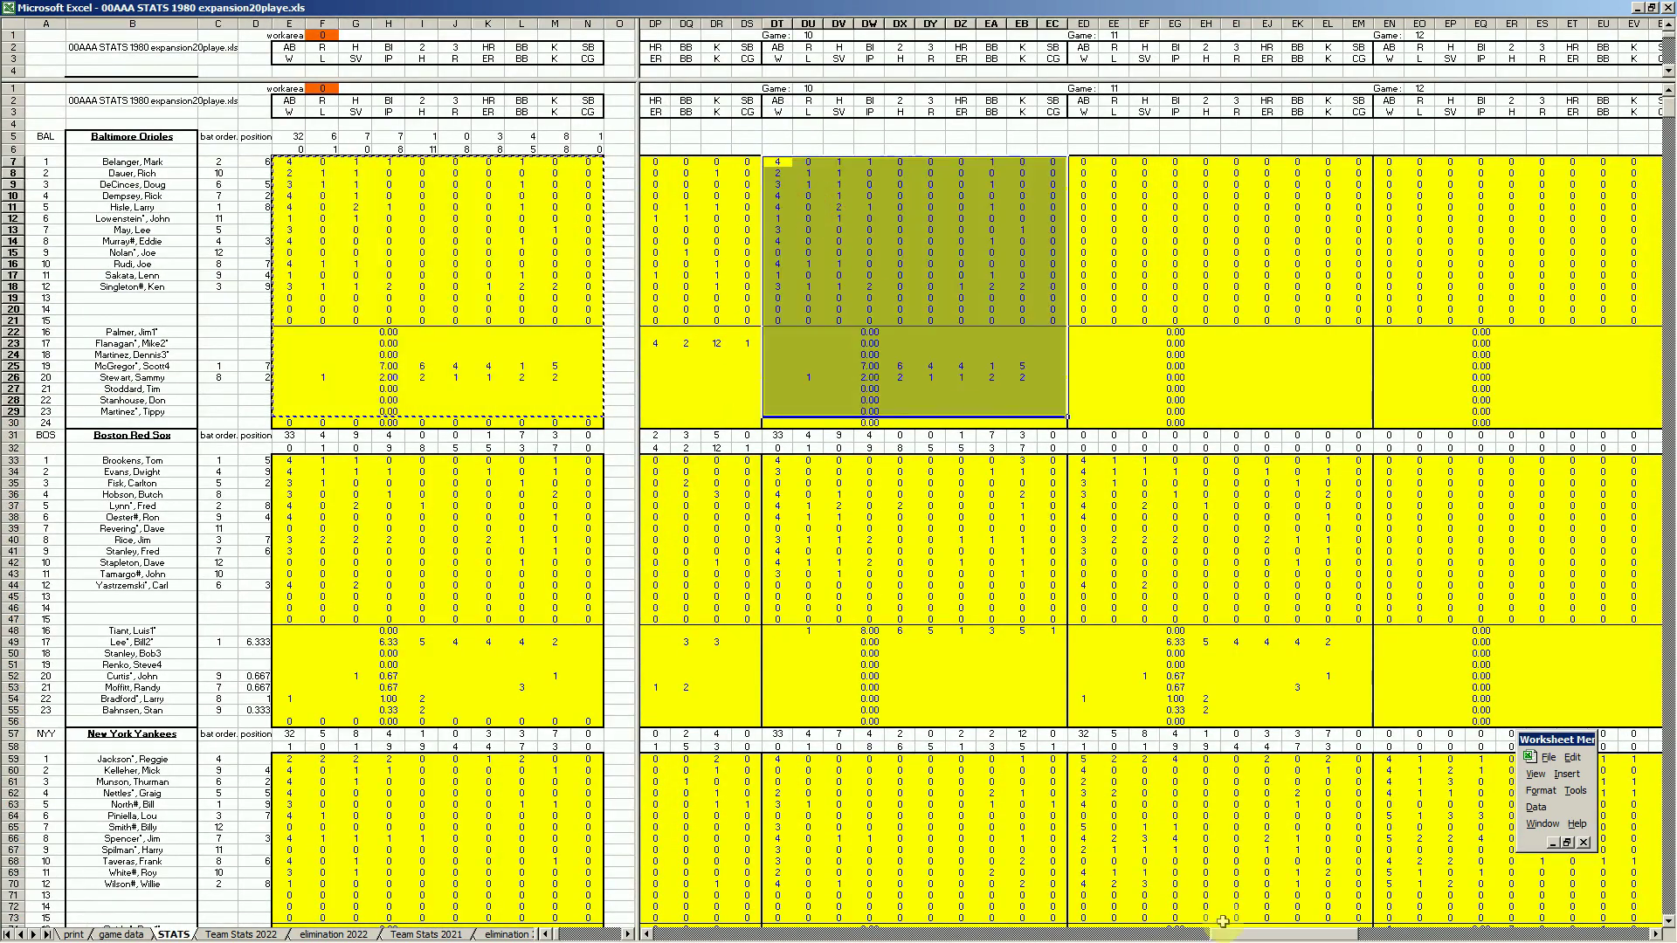
- Review the TOTAL section for both teams, including the Boston batters' season totals and Baltimore's average and ERA
left_click_drag(1230, 936, 1478, 939)
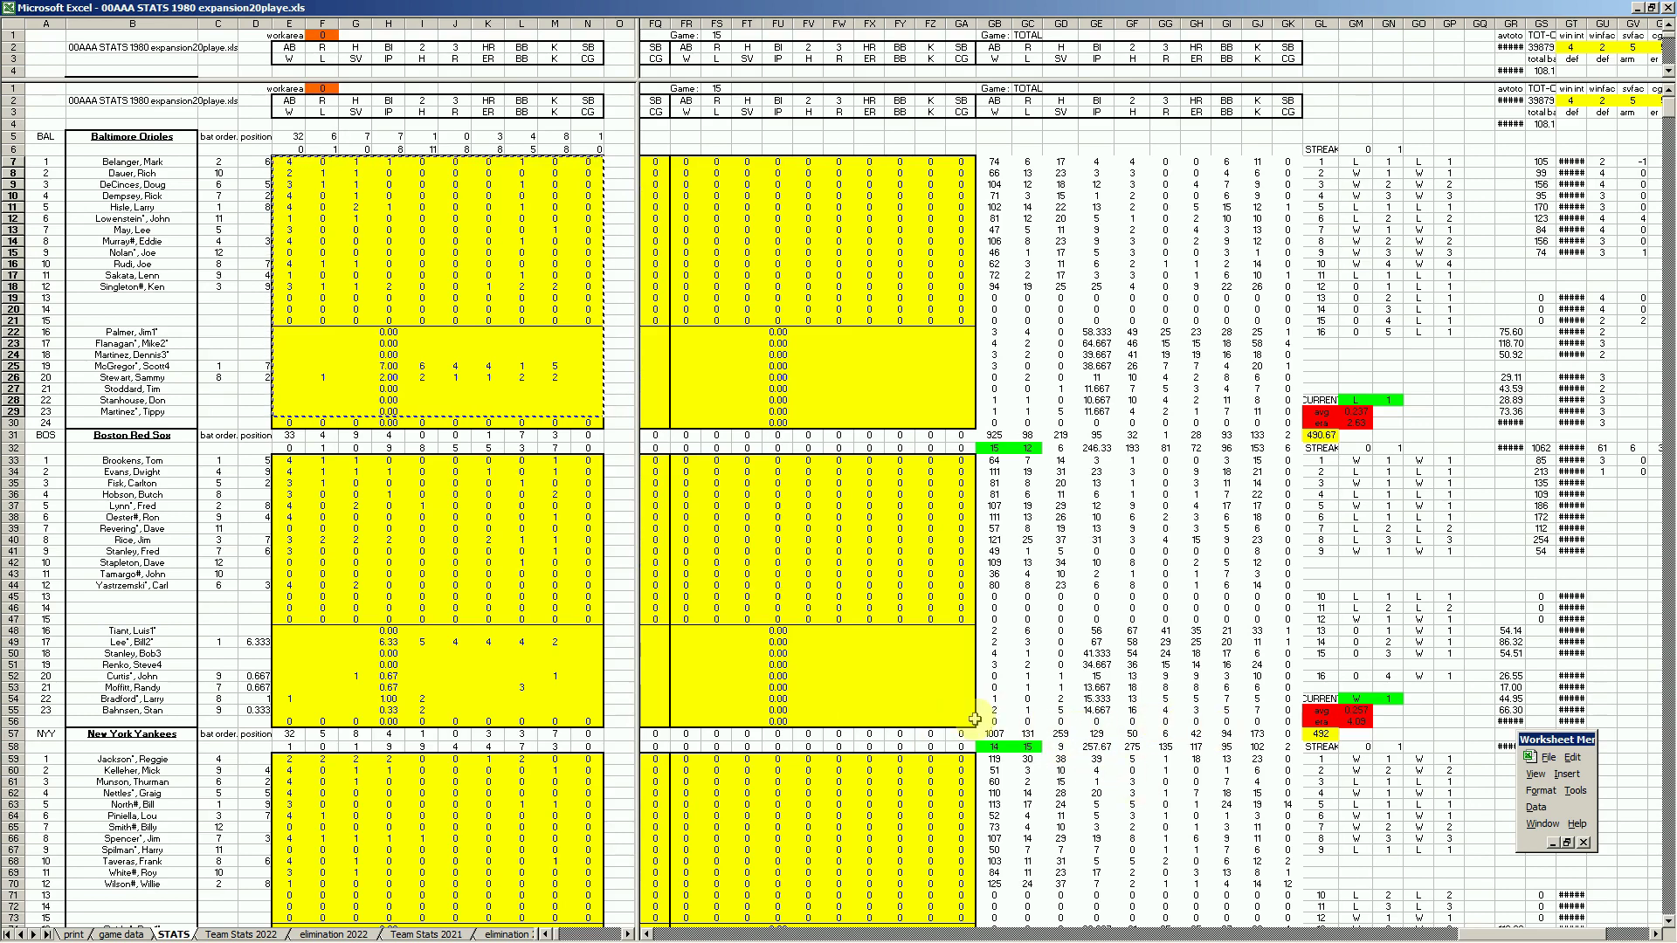
left_click(930, 699)
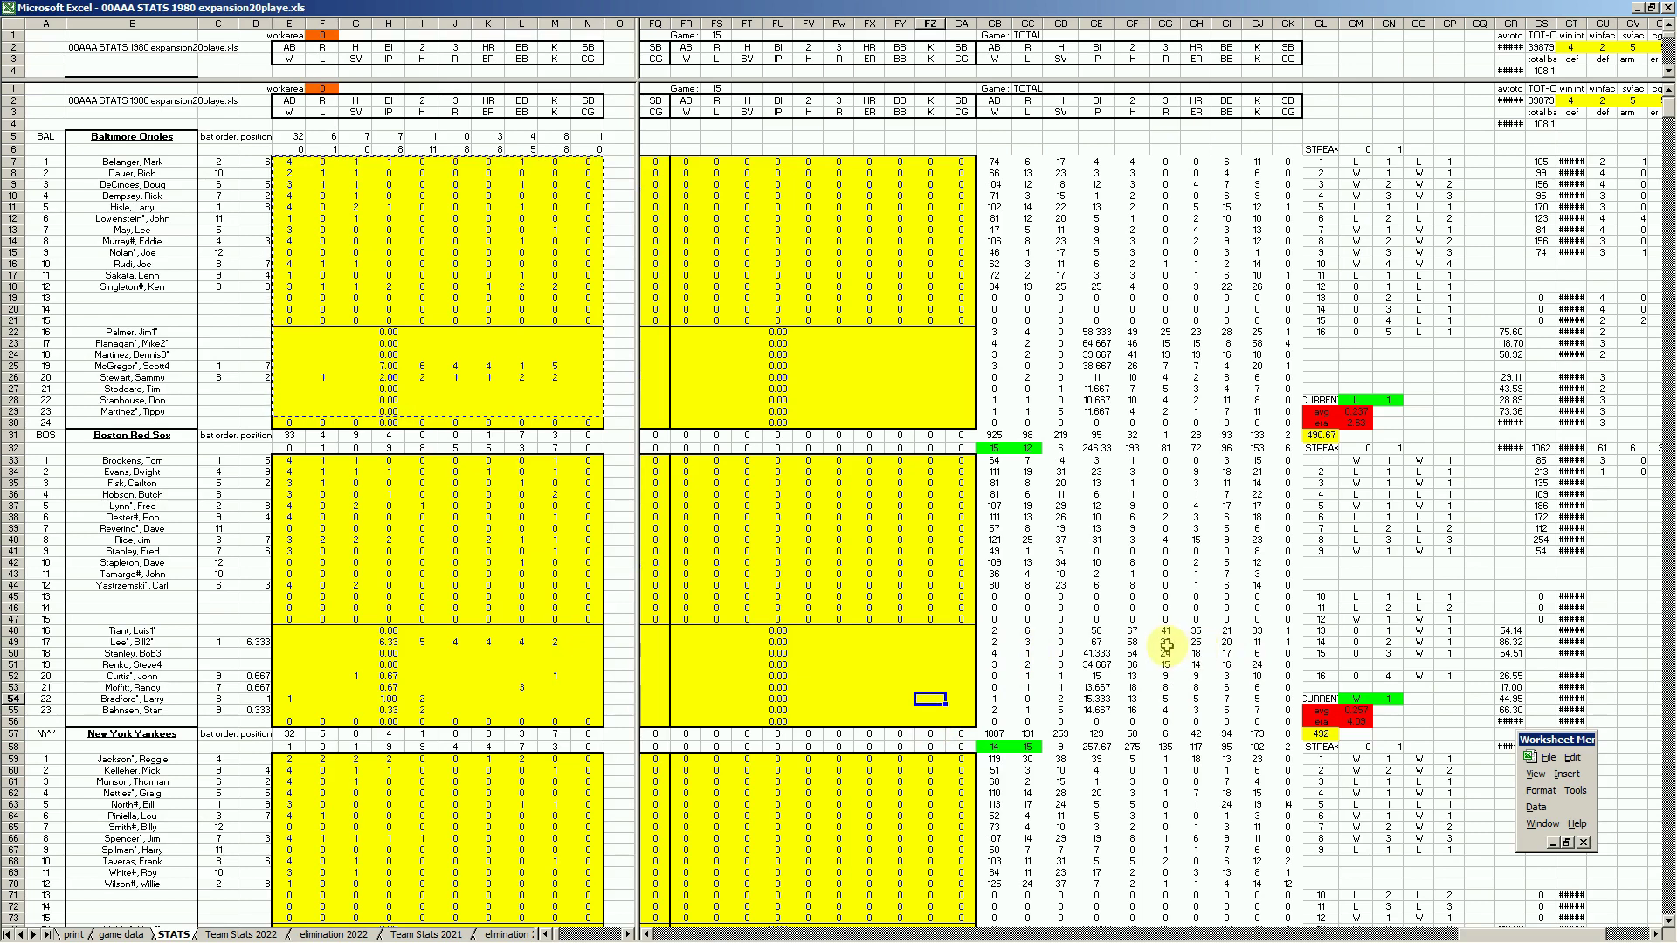
left_click(1195, 540)
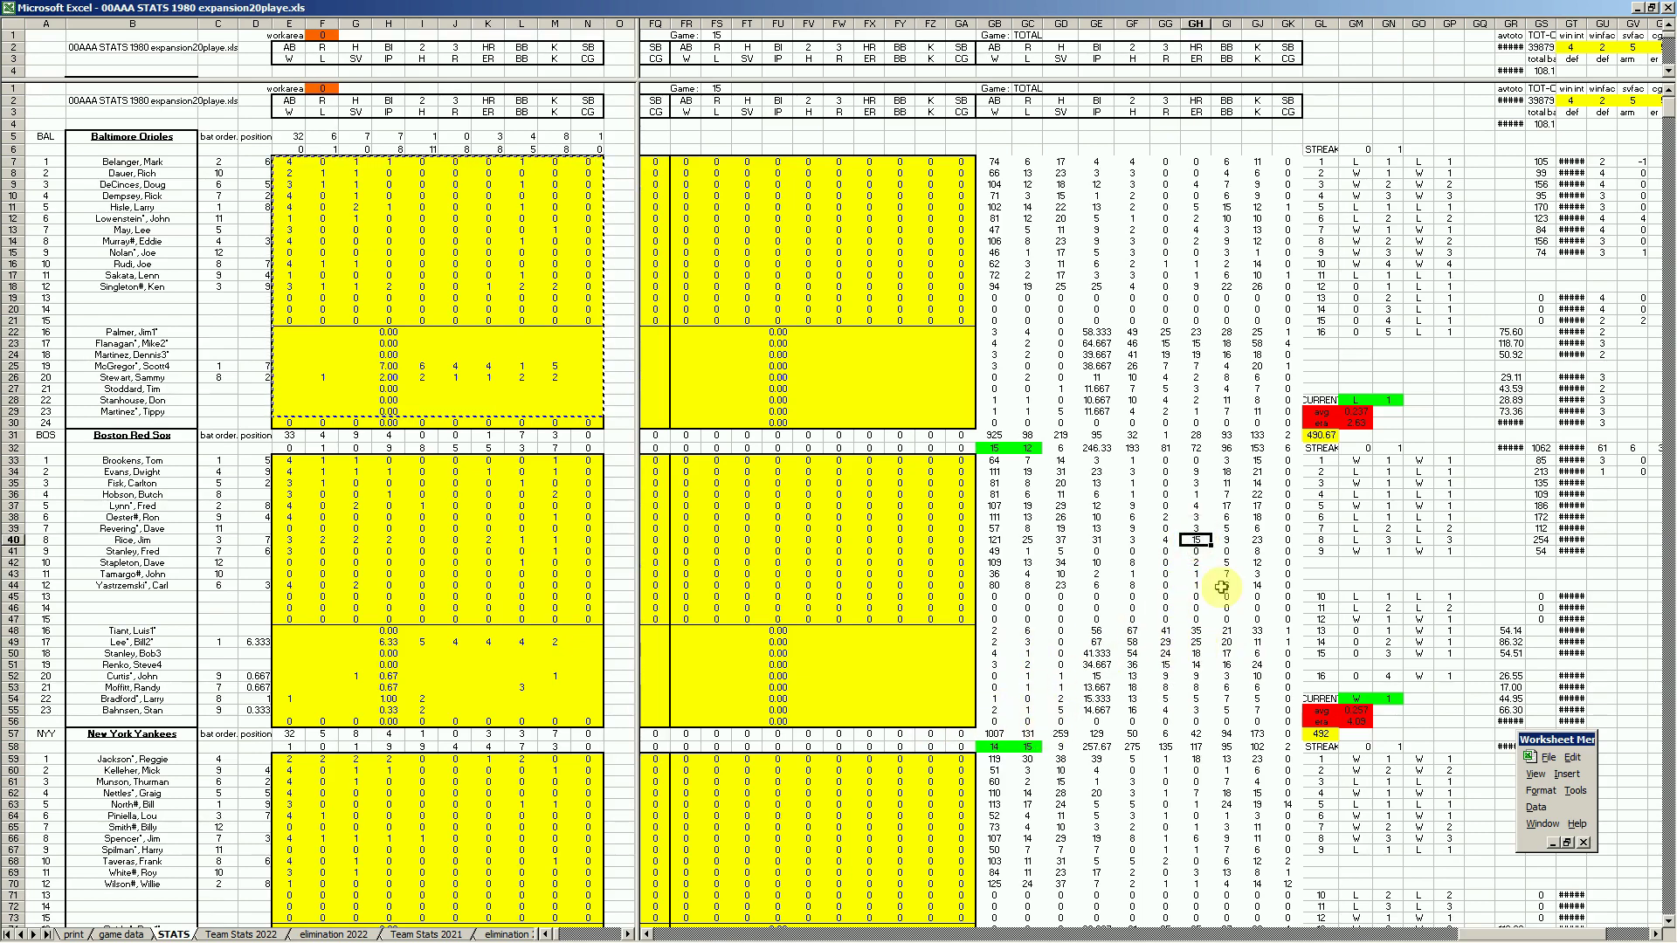
left_click(1098, 541)
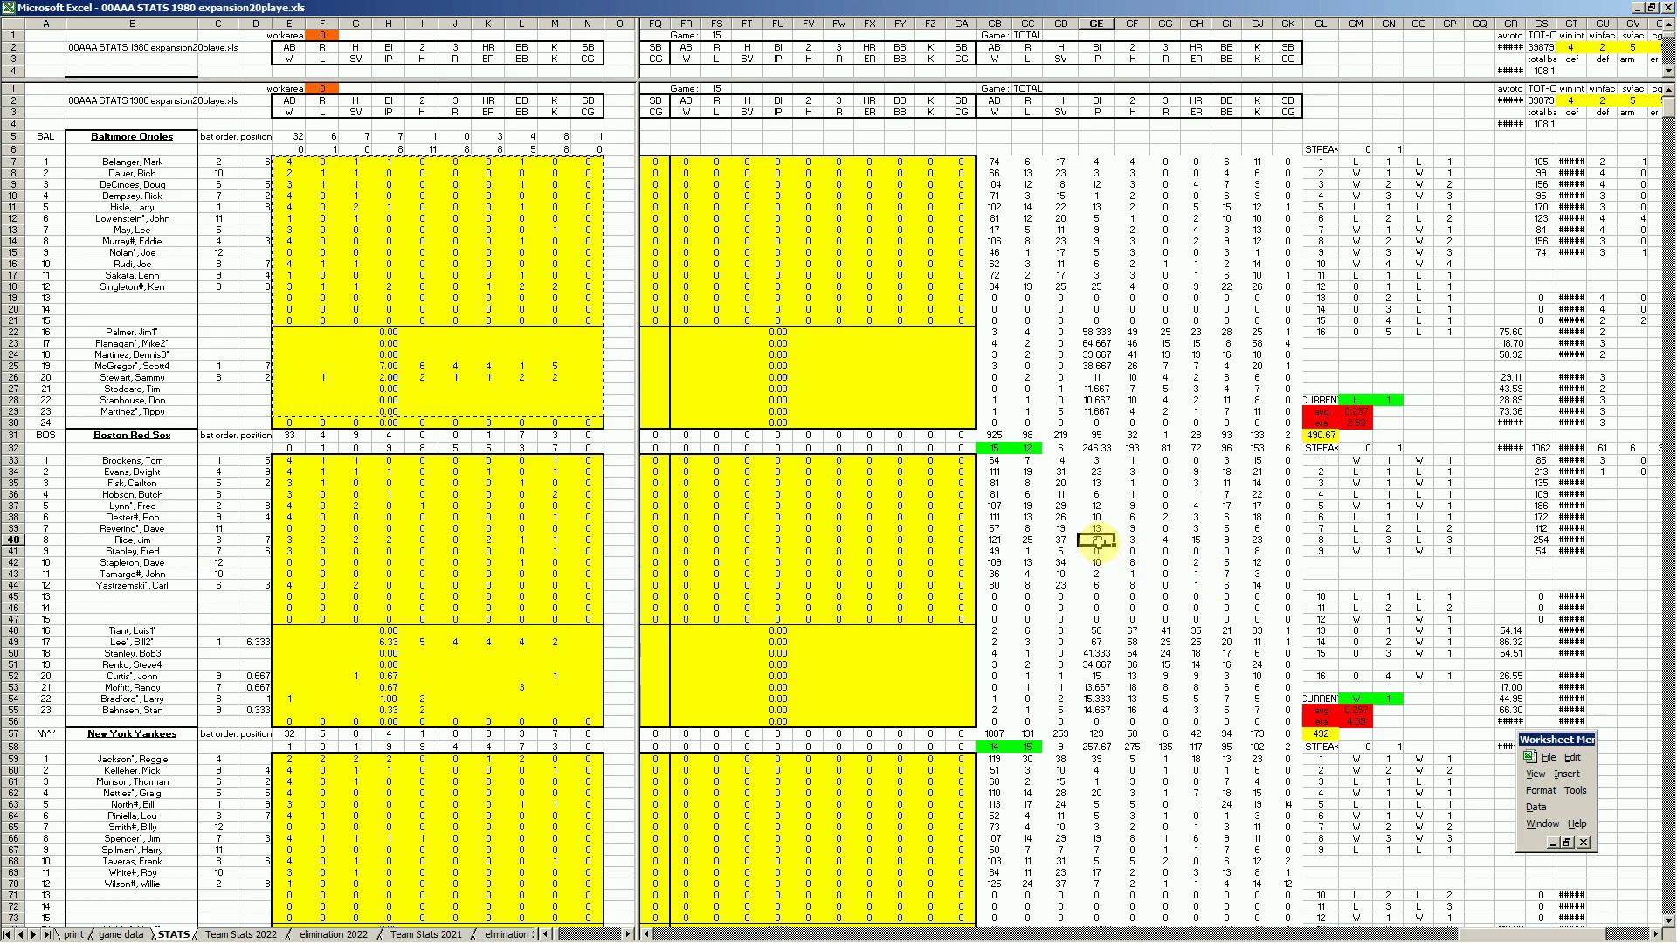
left_click(930, 654)
key("Escape")
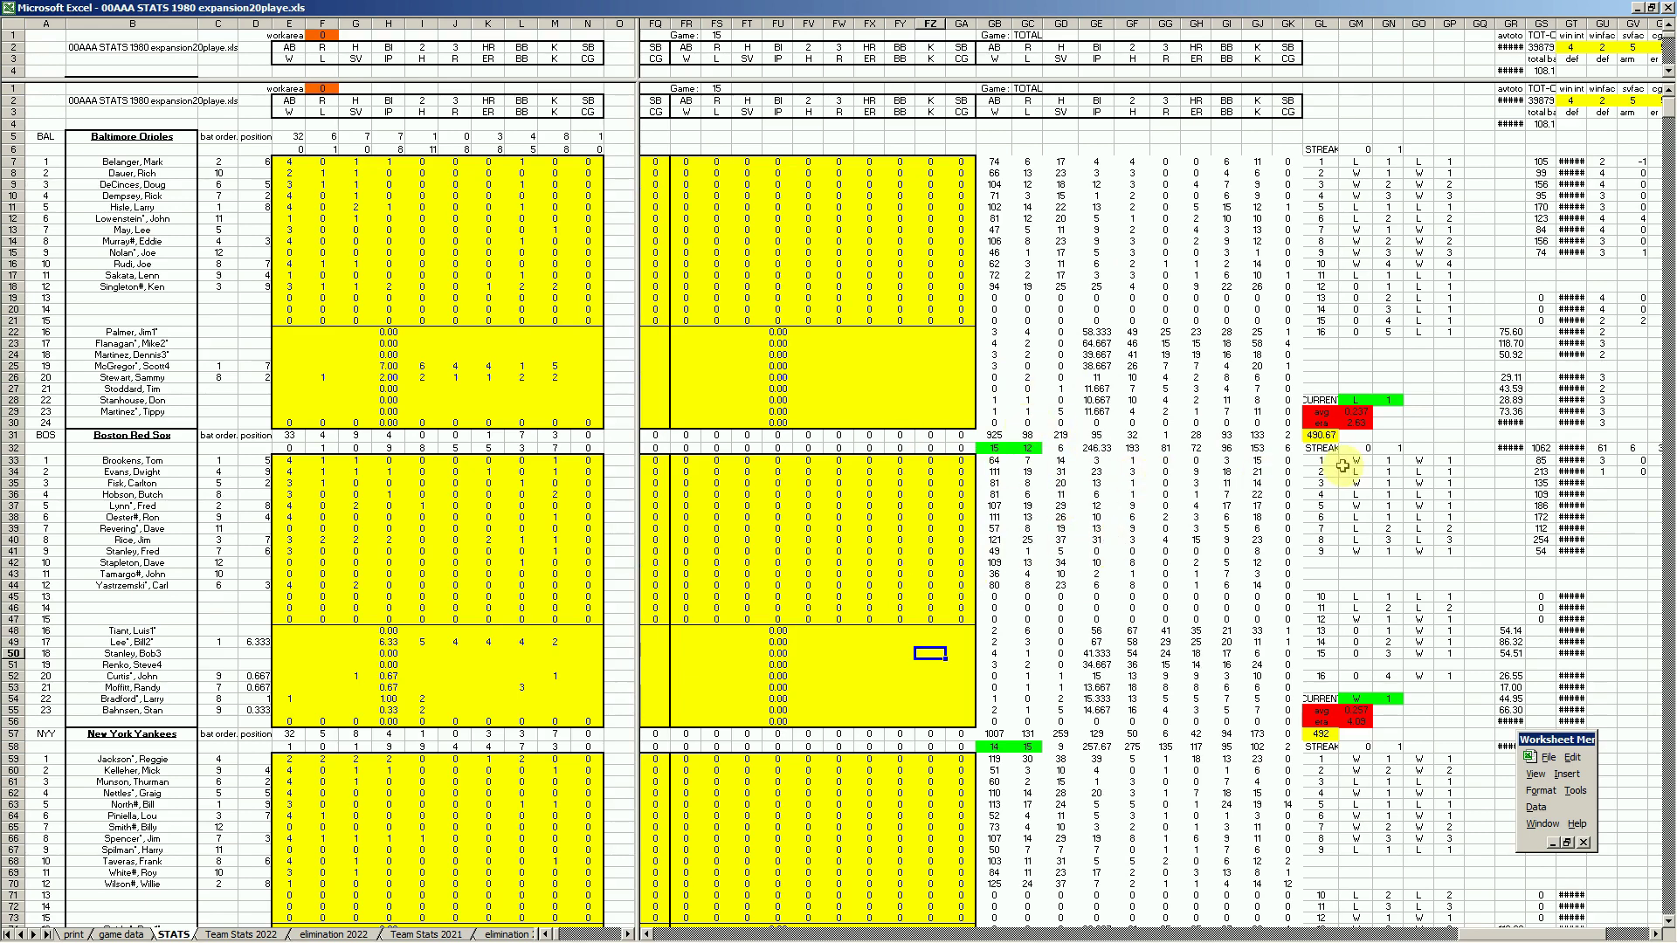
left_click(1356, 411)
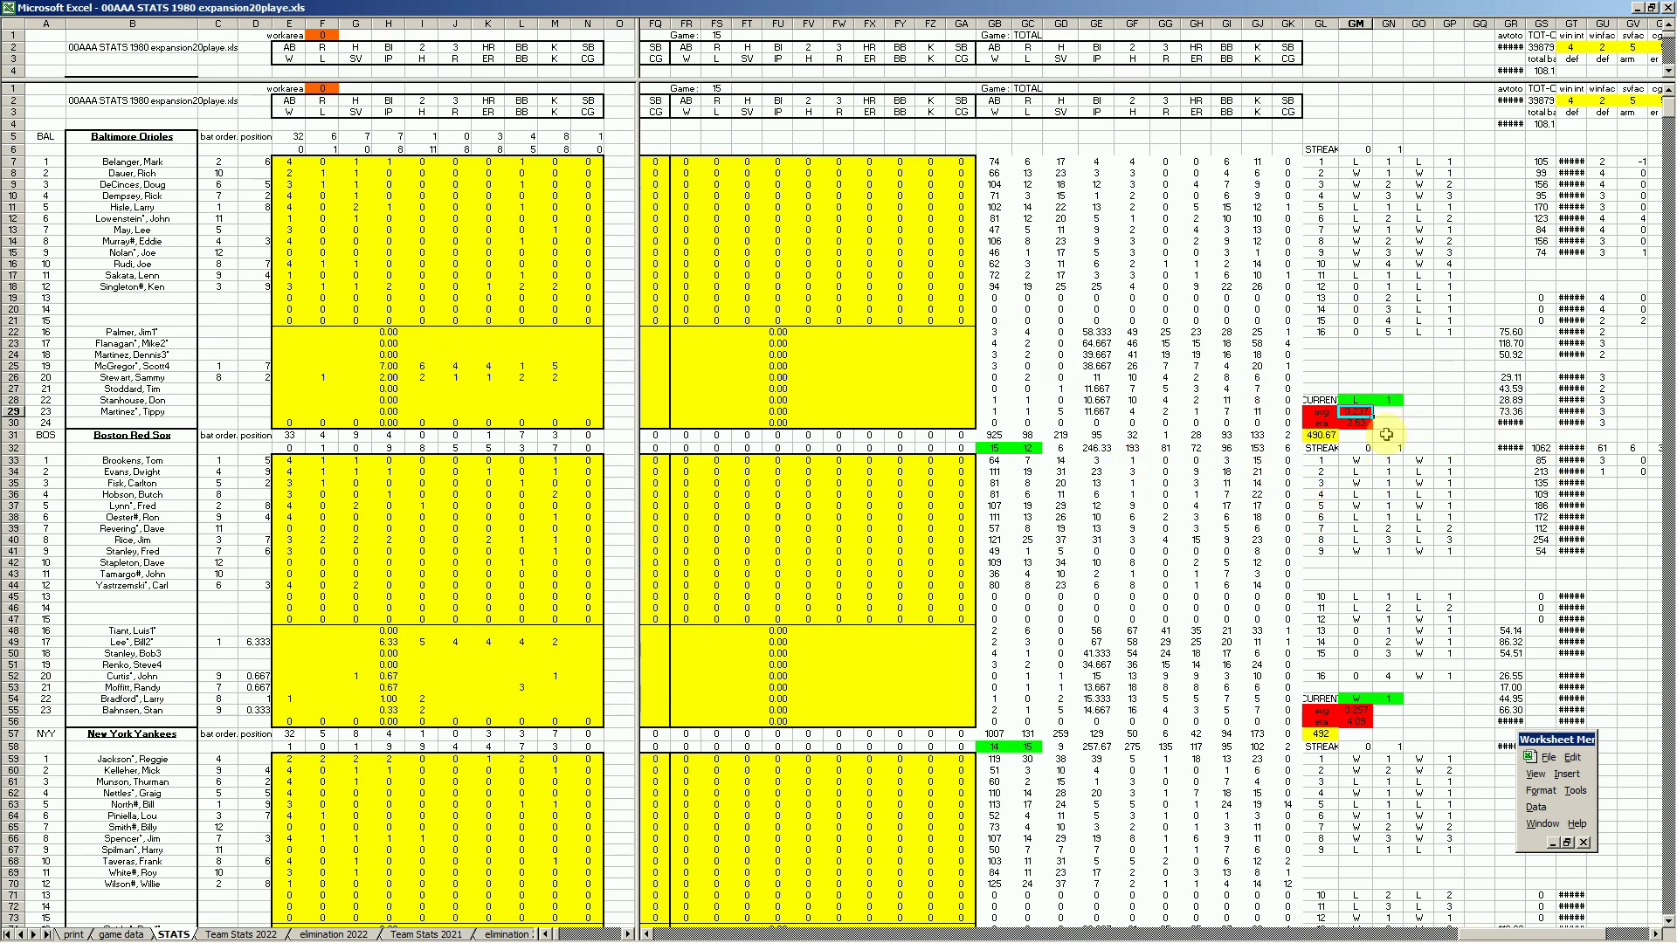
left_click(1361, 424)
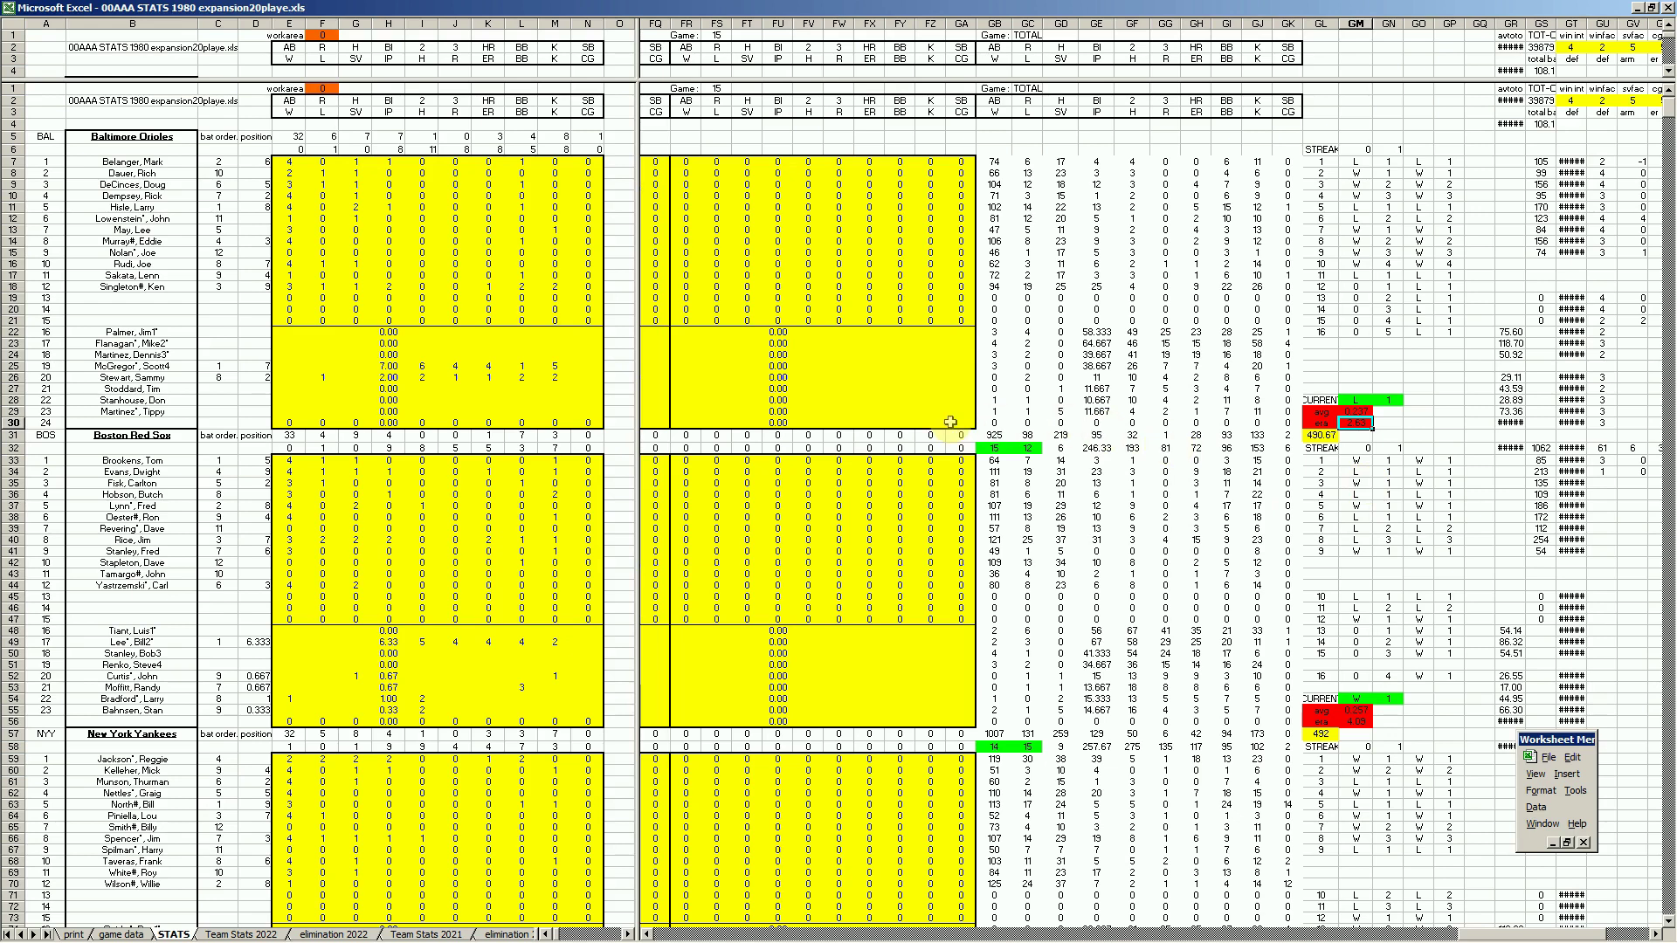
- Calculate +7*9/38 in a spare Game 15 cell of Baltimore's fifth-listed pitcher and clear the cell again
left_click(927, 388)
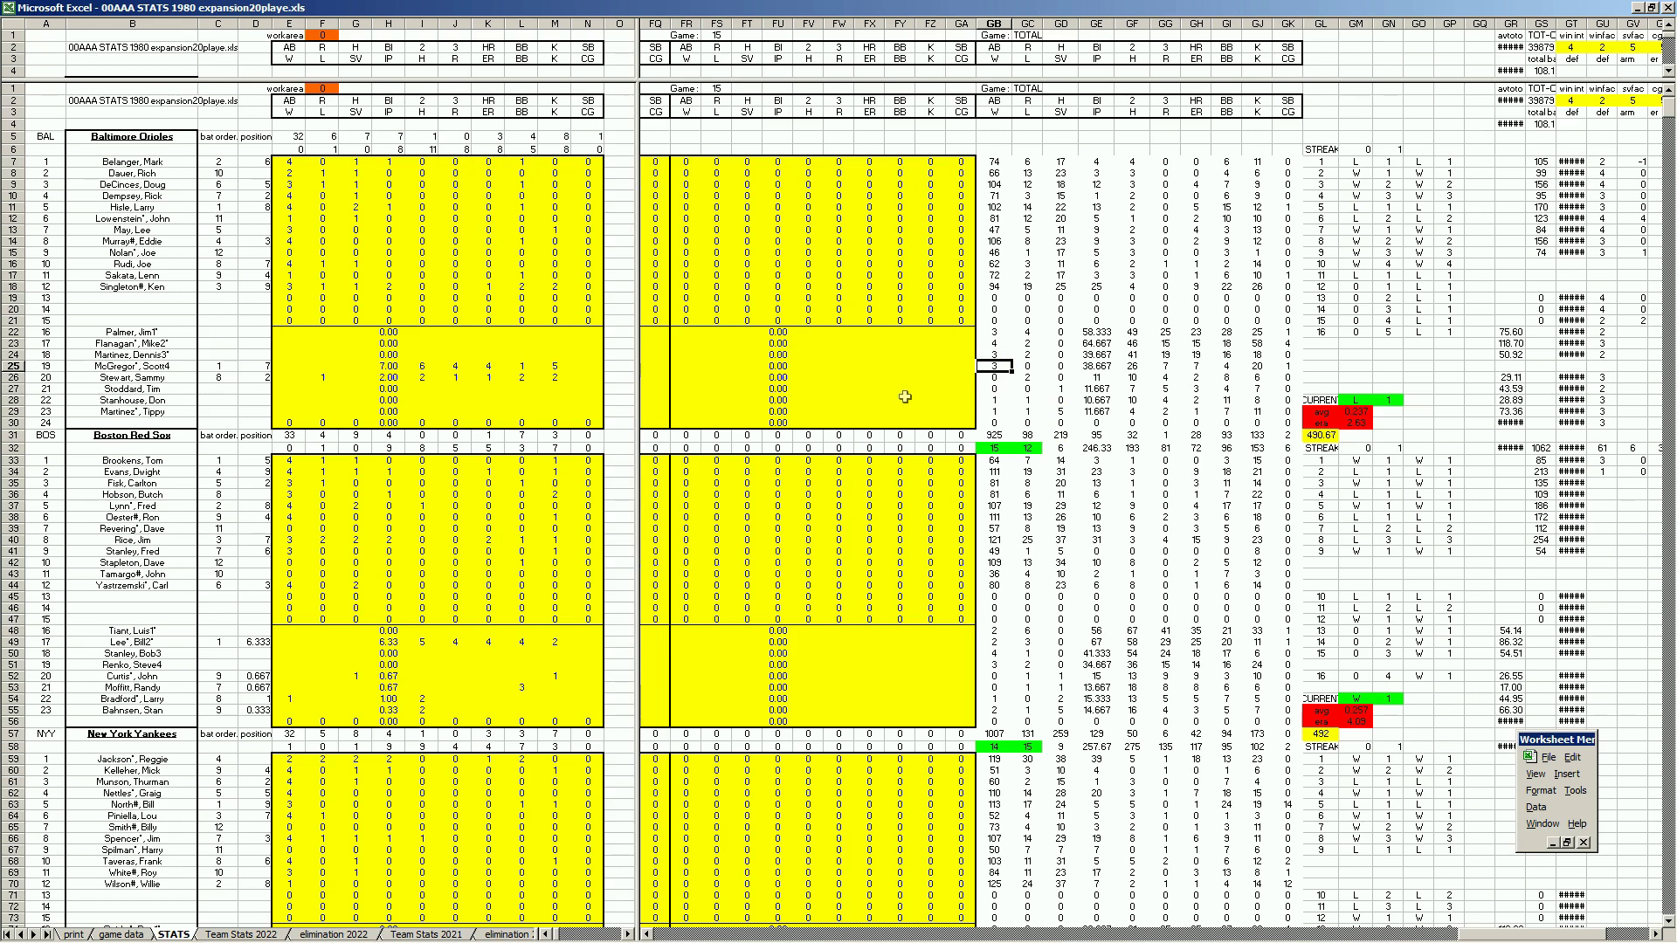
left_click(908, 378)
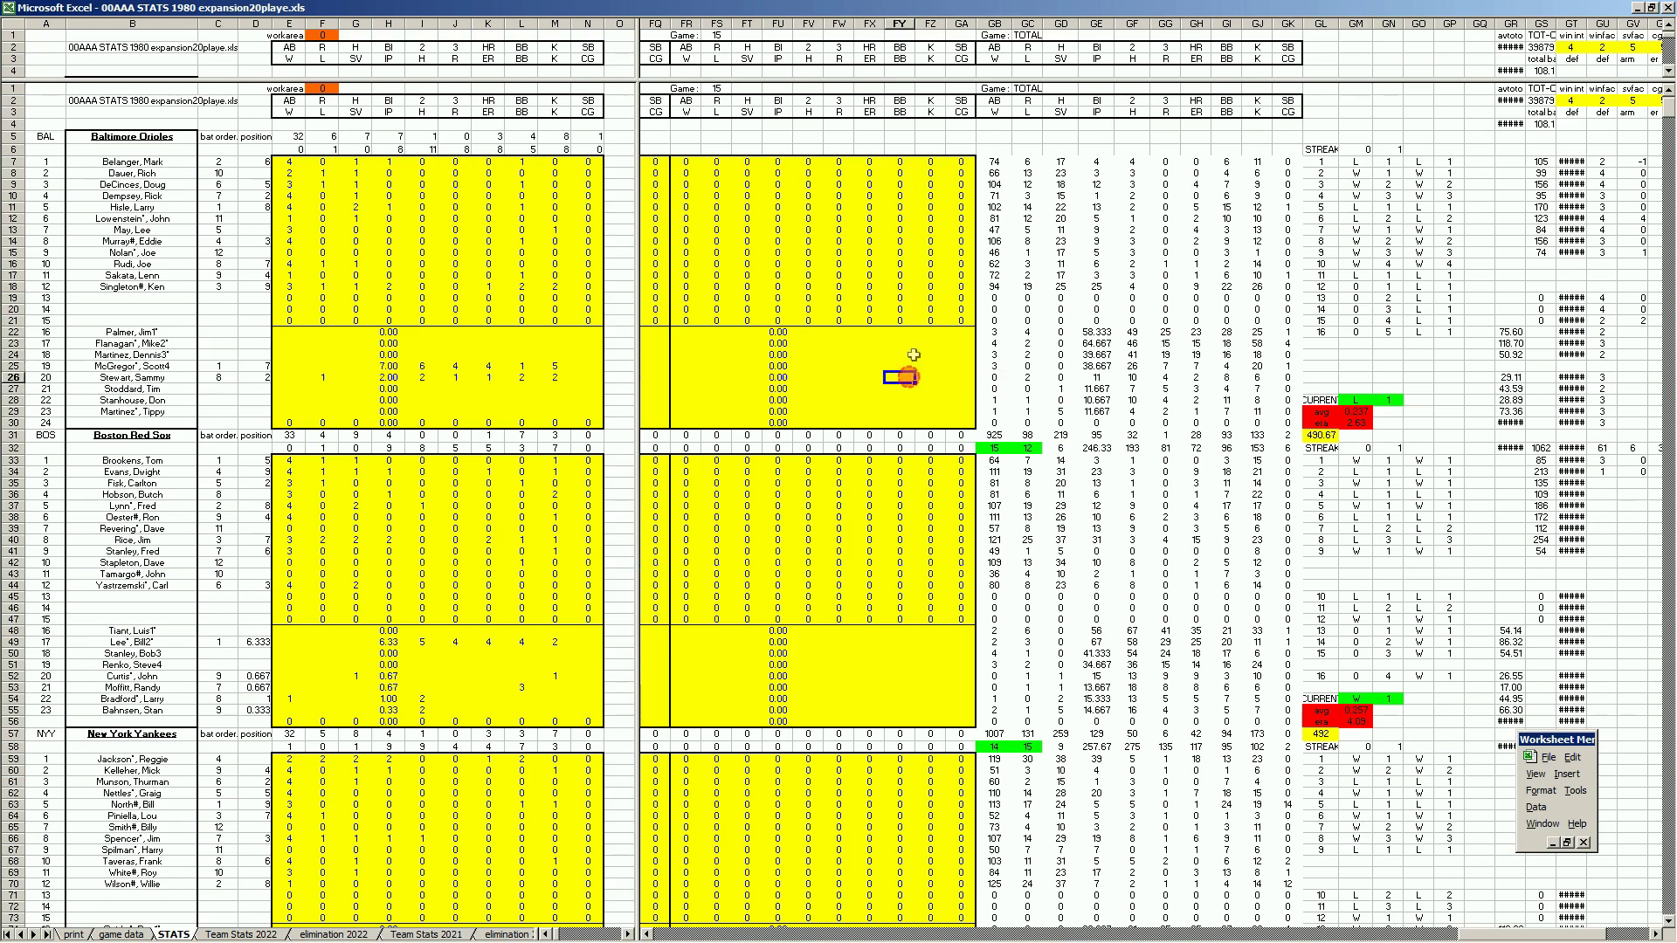
type("+7*9/38")
key("Return")
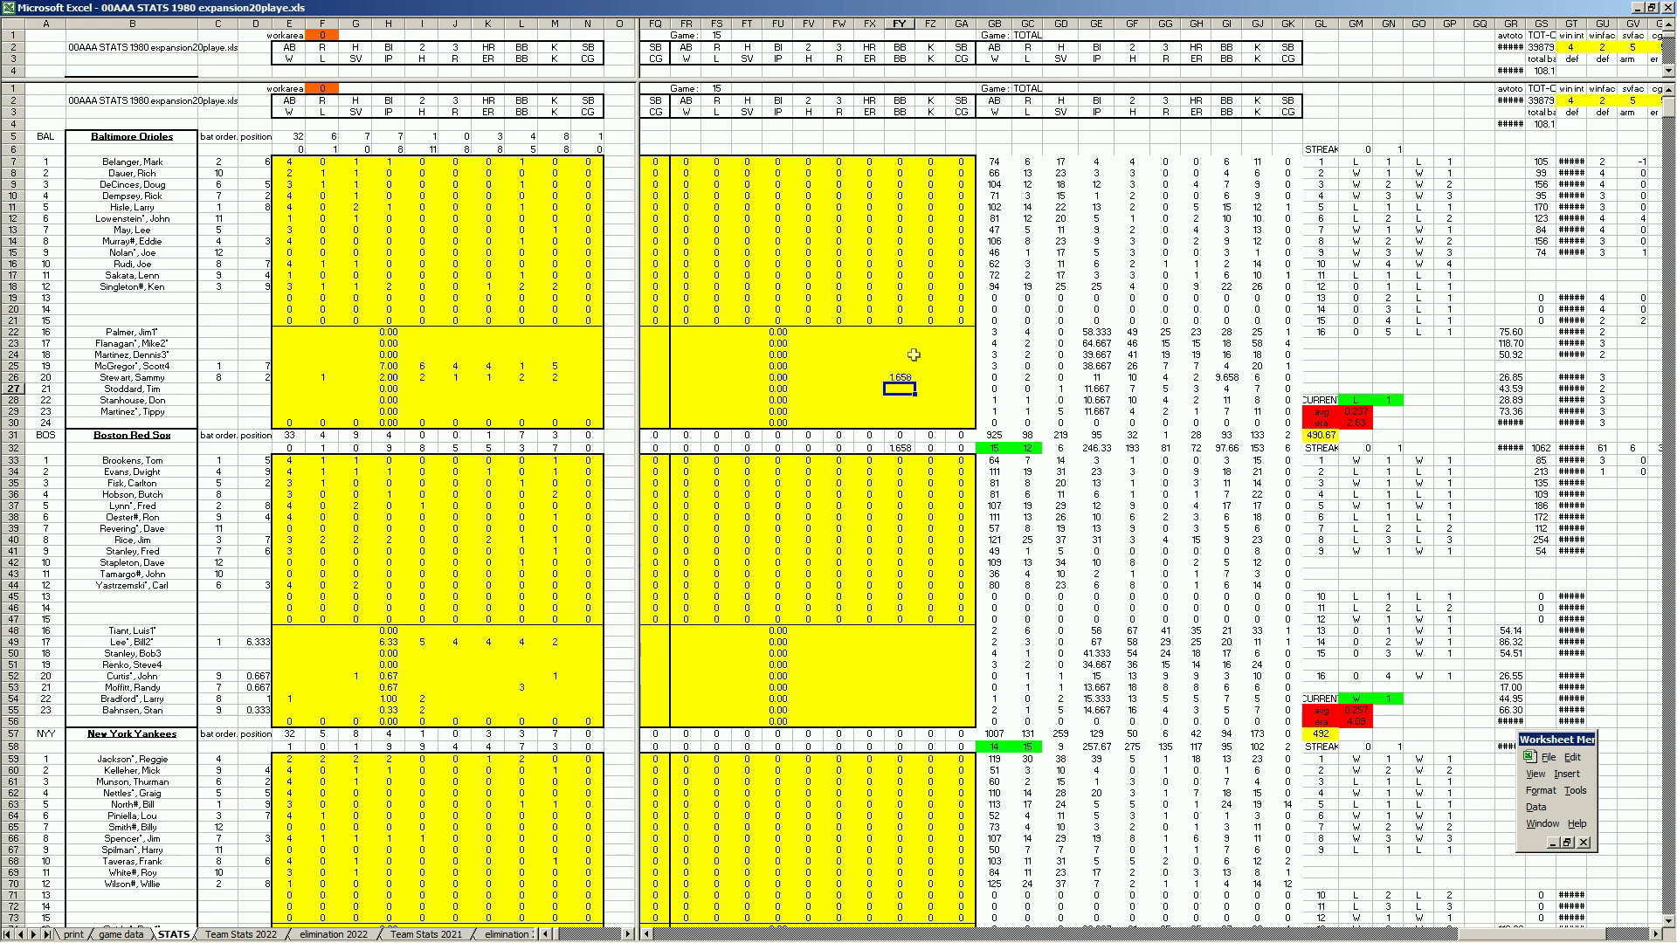
key("Up")
key("Delete")
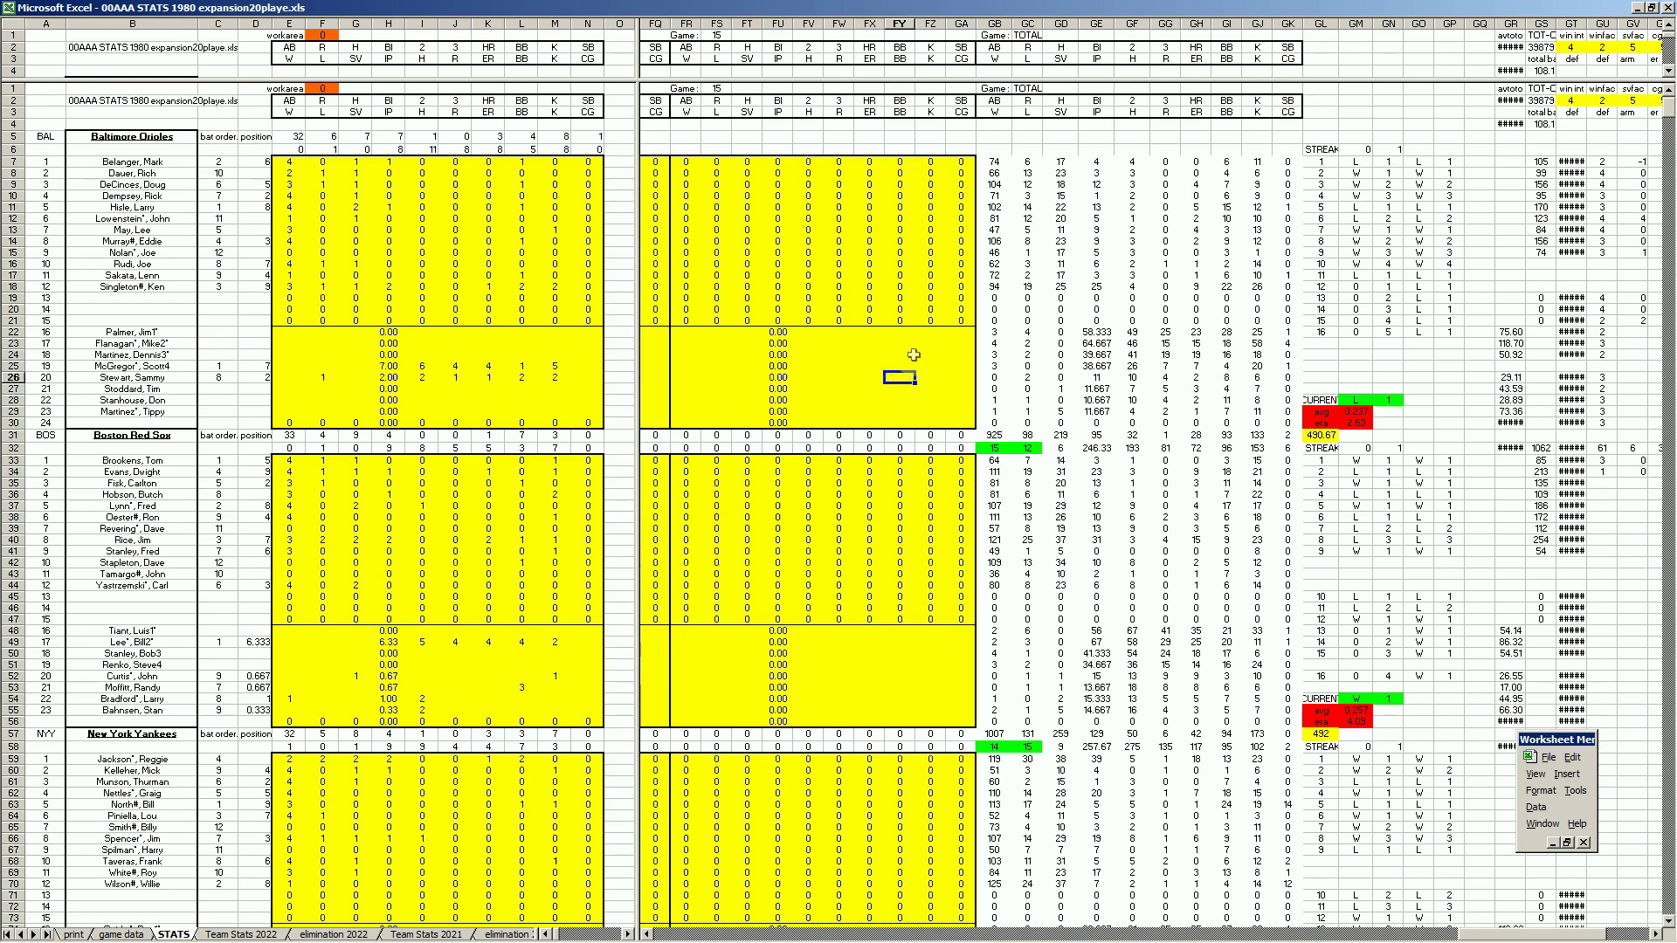
- Examine the AL East, AL North, AL Midwest and AL West standings on the print sheet
left_click(75, 934)
left_click(389, 426)
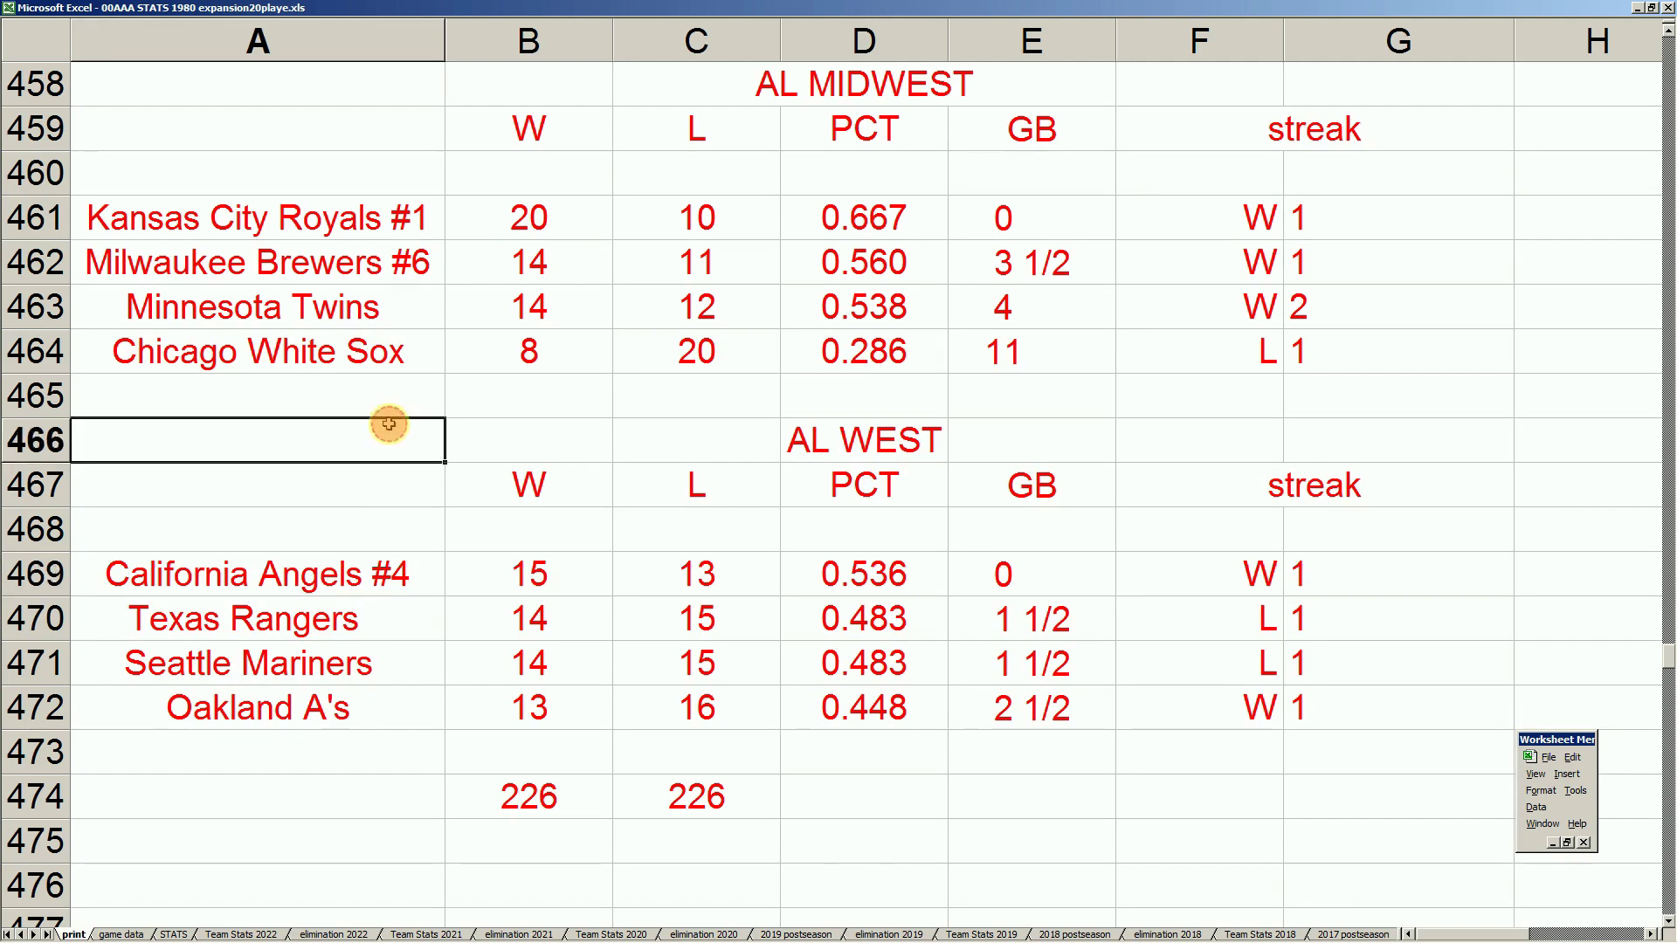
scroll(389, 424, "up", 3)
scroll(515, 372, "up", 4)
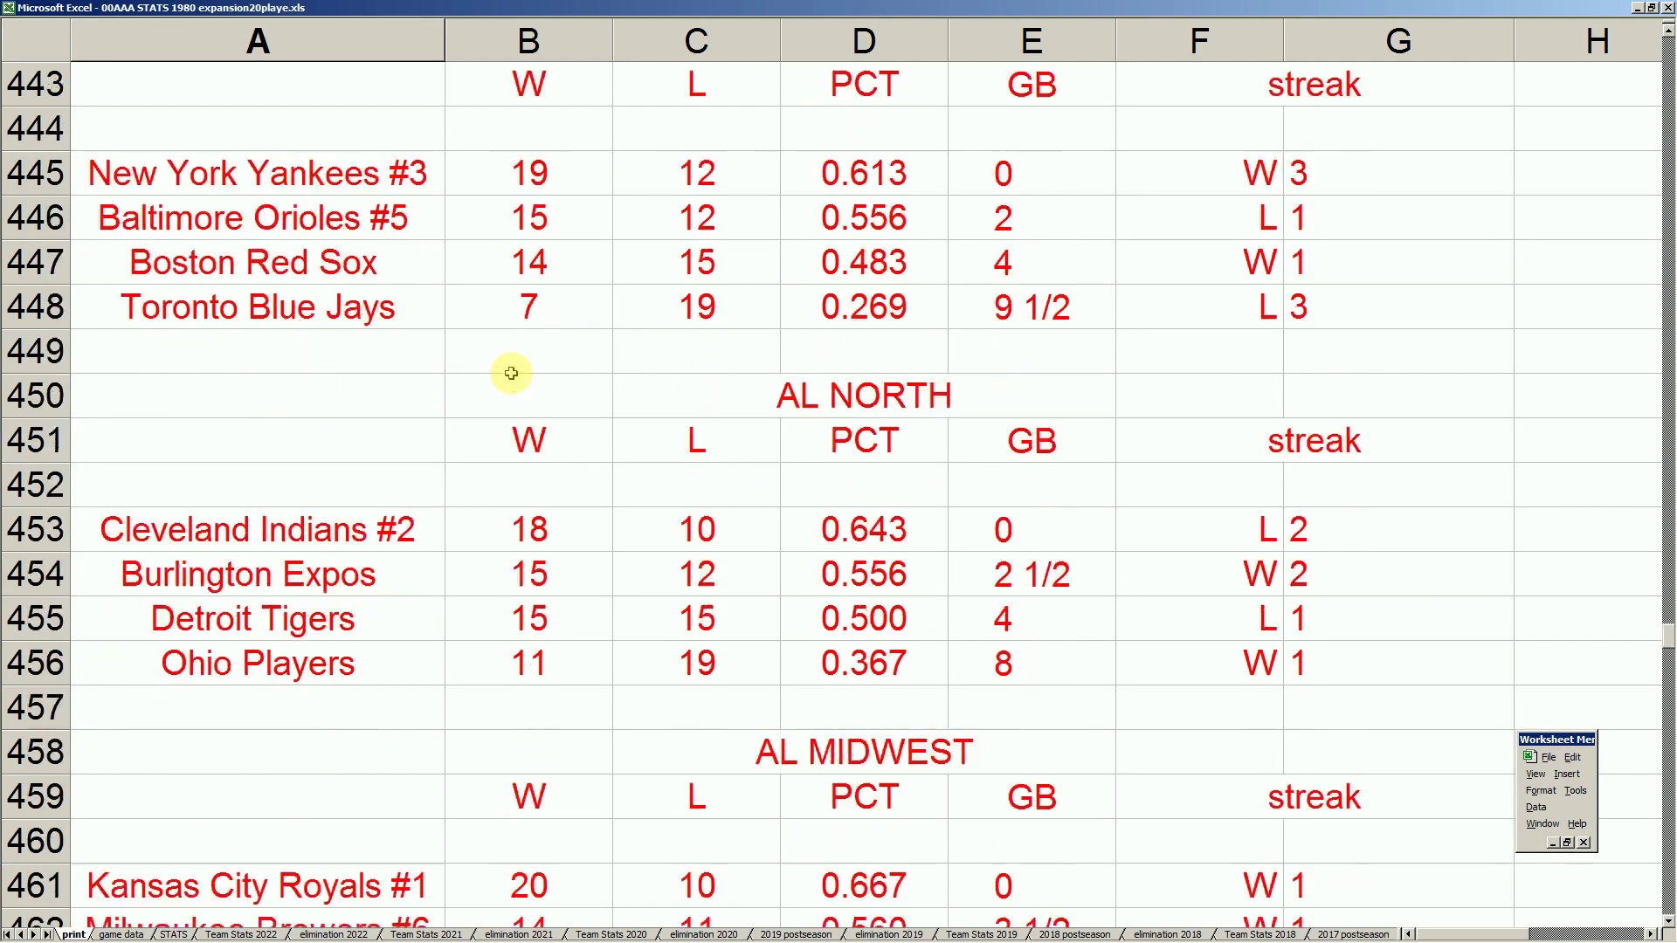
scroll(439, 494, "down", 1)
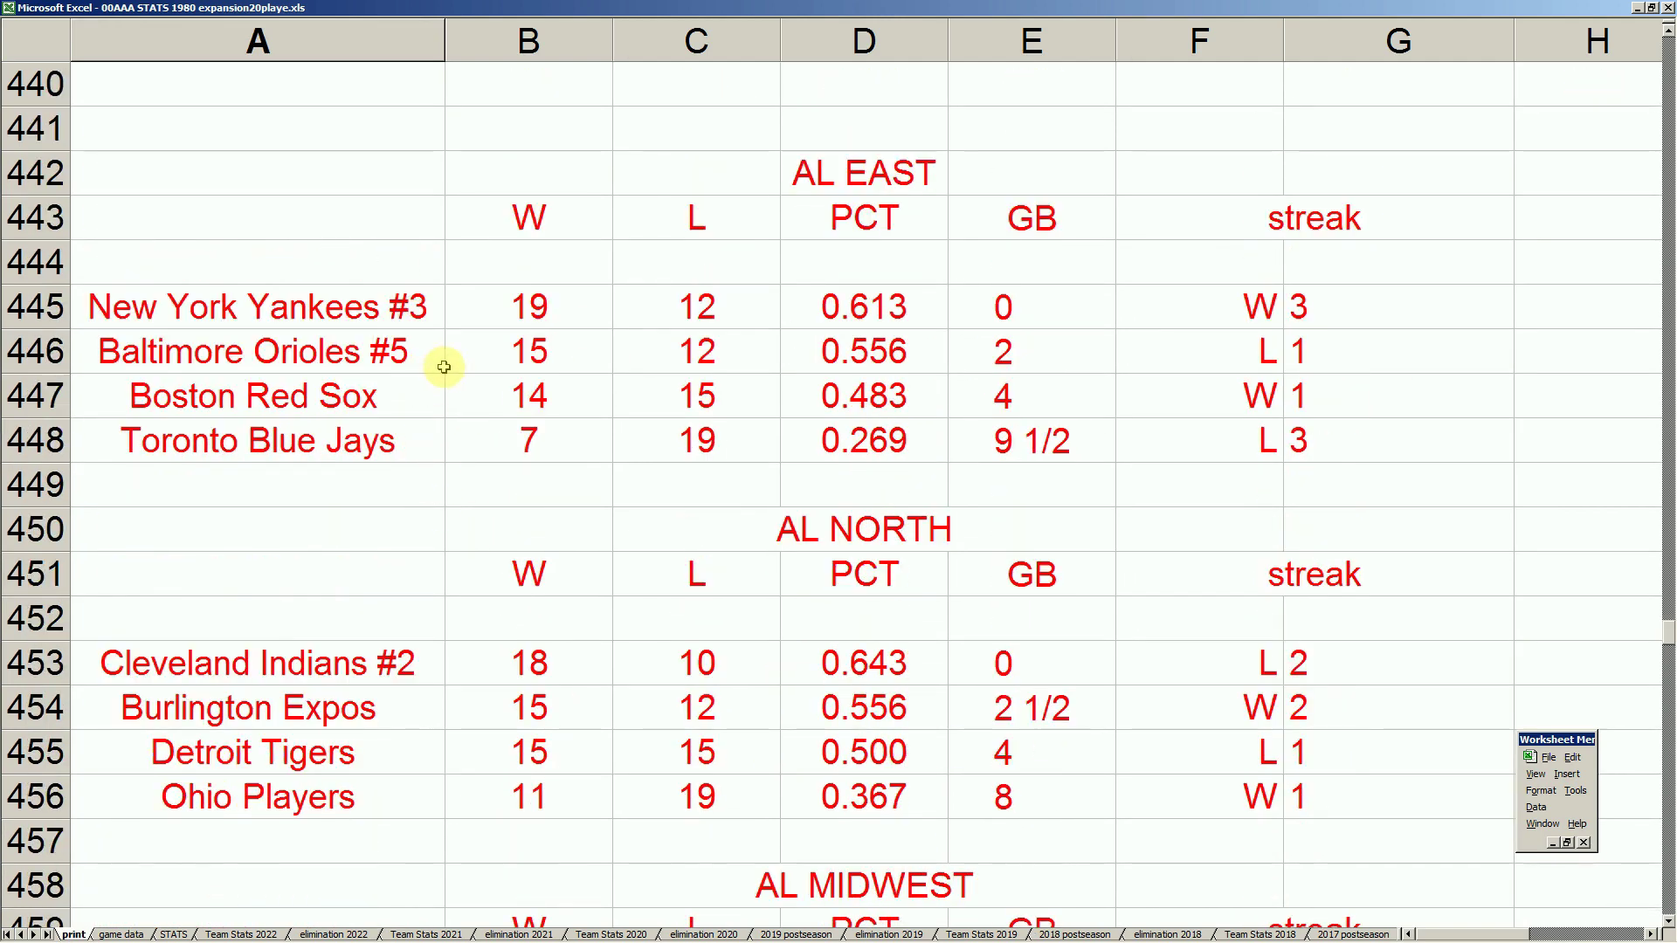
left_click(385, 716)
scroll(385, 716, "down", 3)
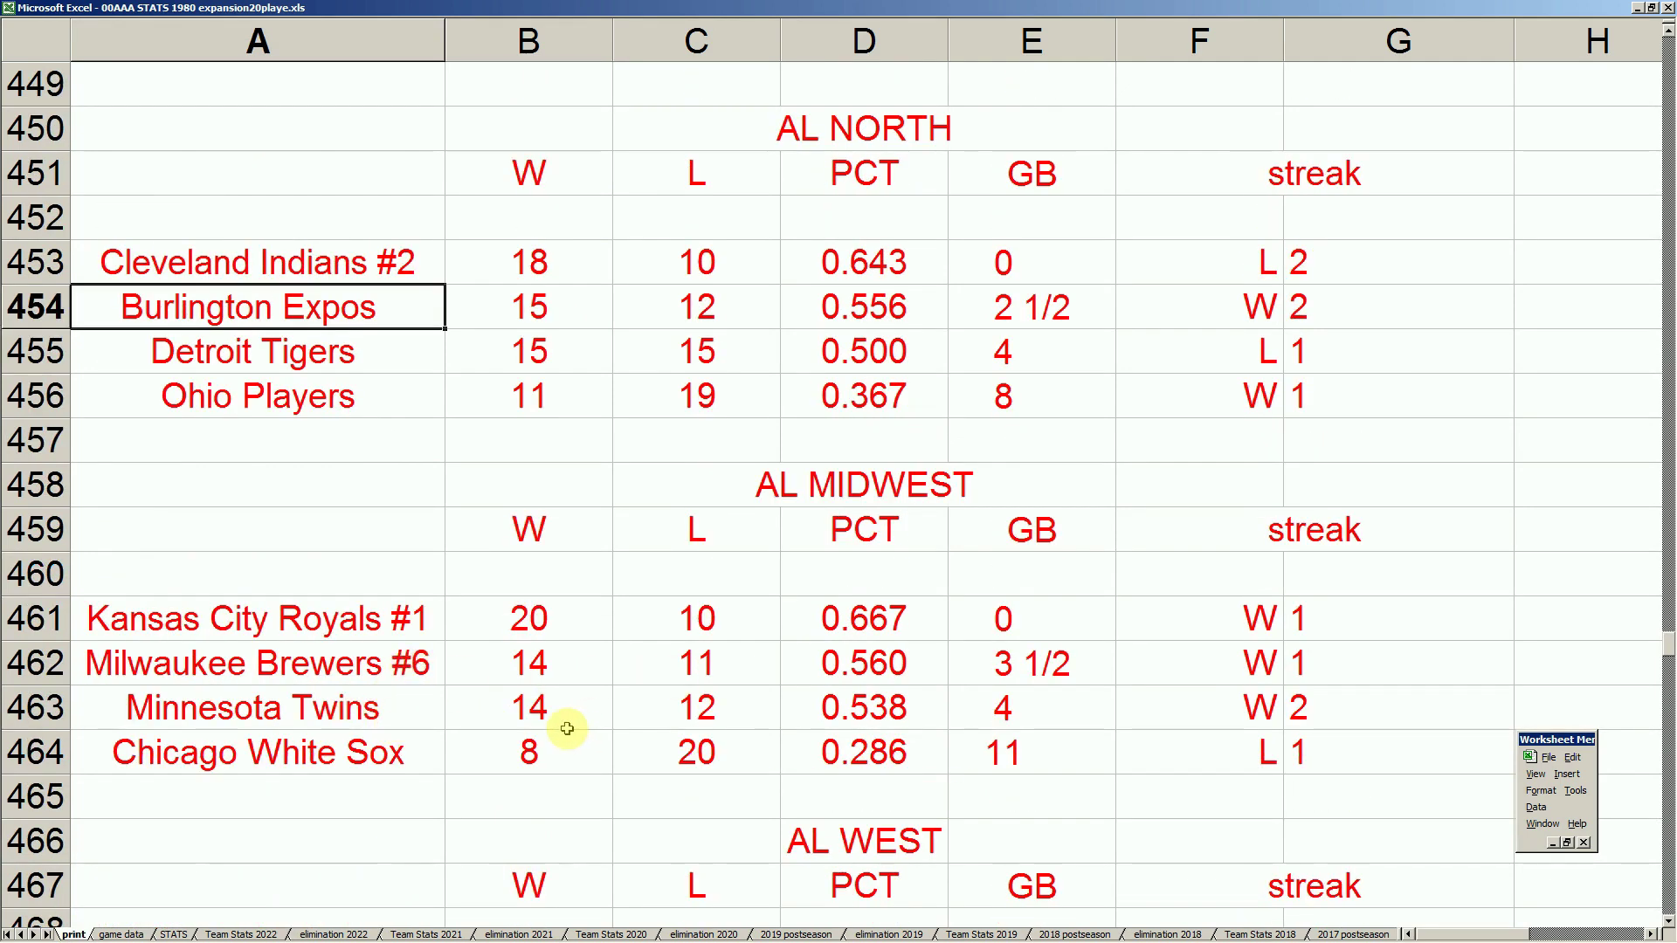
left_click(409, 719)
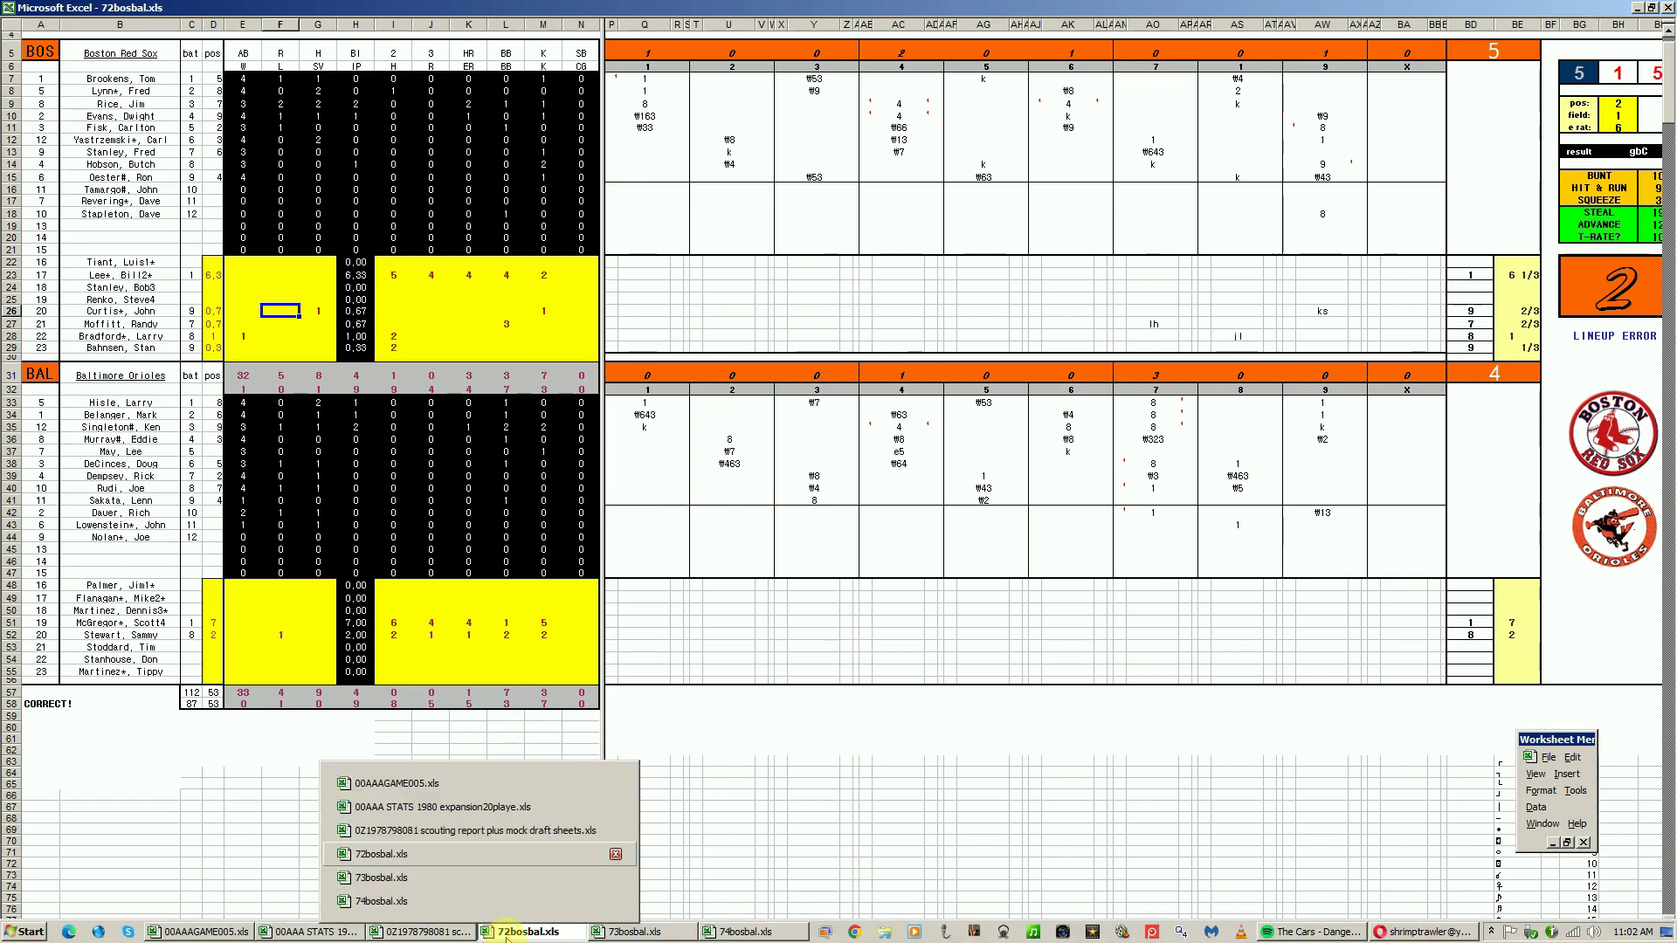
- Close the 72bosbal.xls workbook
right_click(507, 935)
left_click(520, 909)
left_click(838, 519)
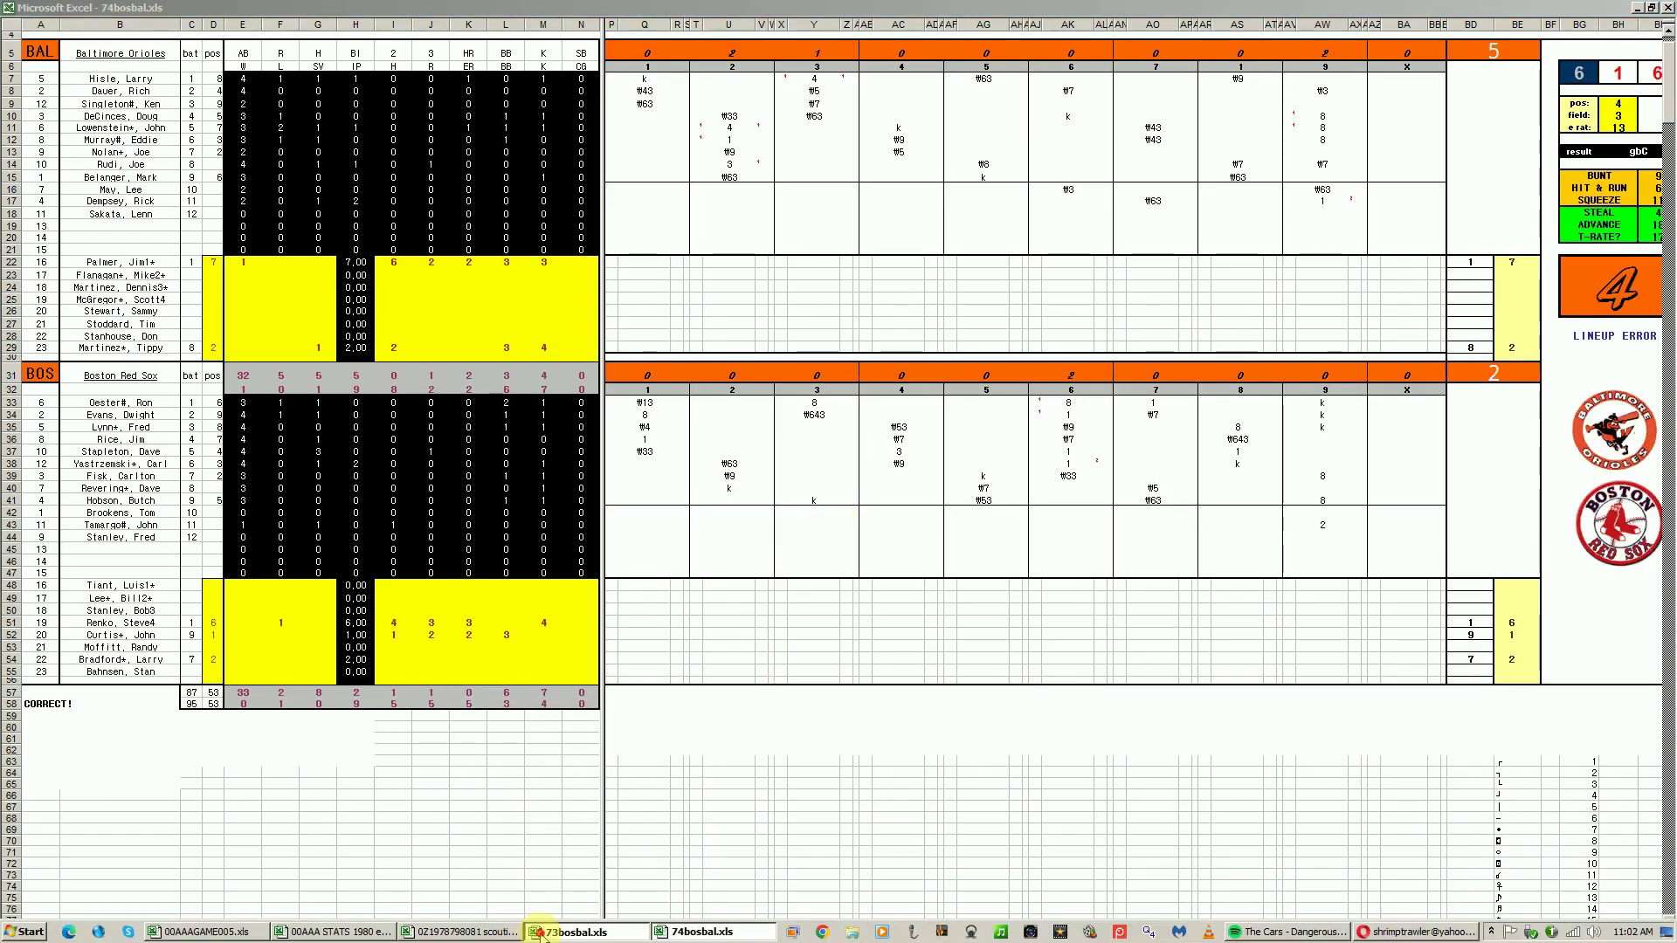
- Switch to 73bosbal.xls and review both teams' starting pitchers, Boston's second inning and Baltimore's eighth inning
left_click(542, 934)
left_click(161, 288)
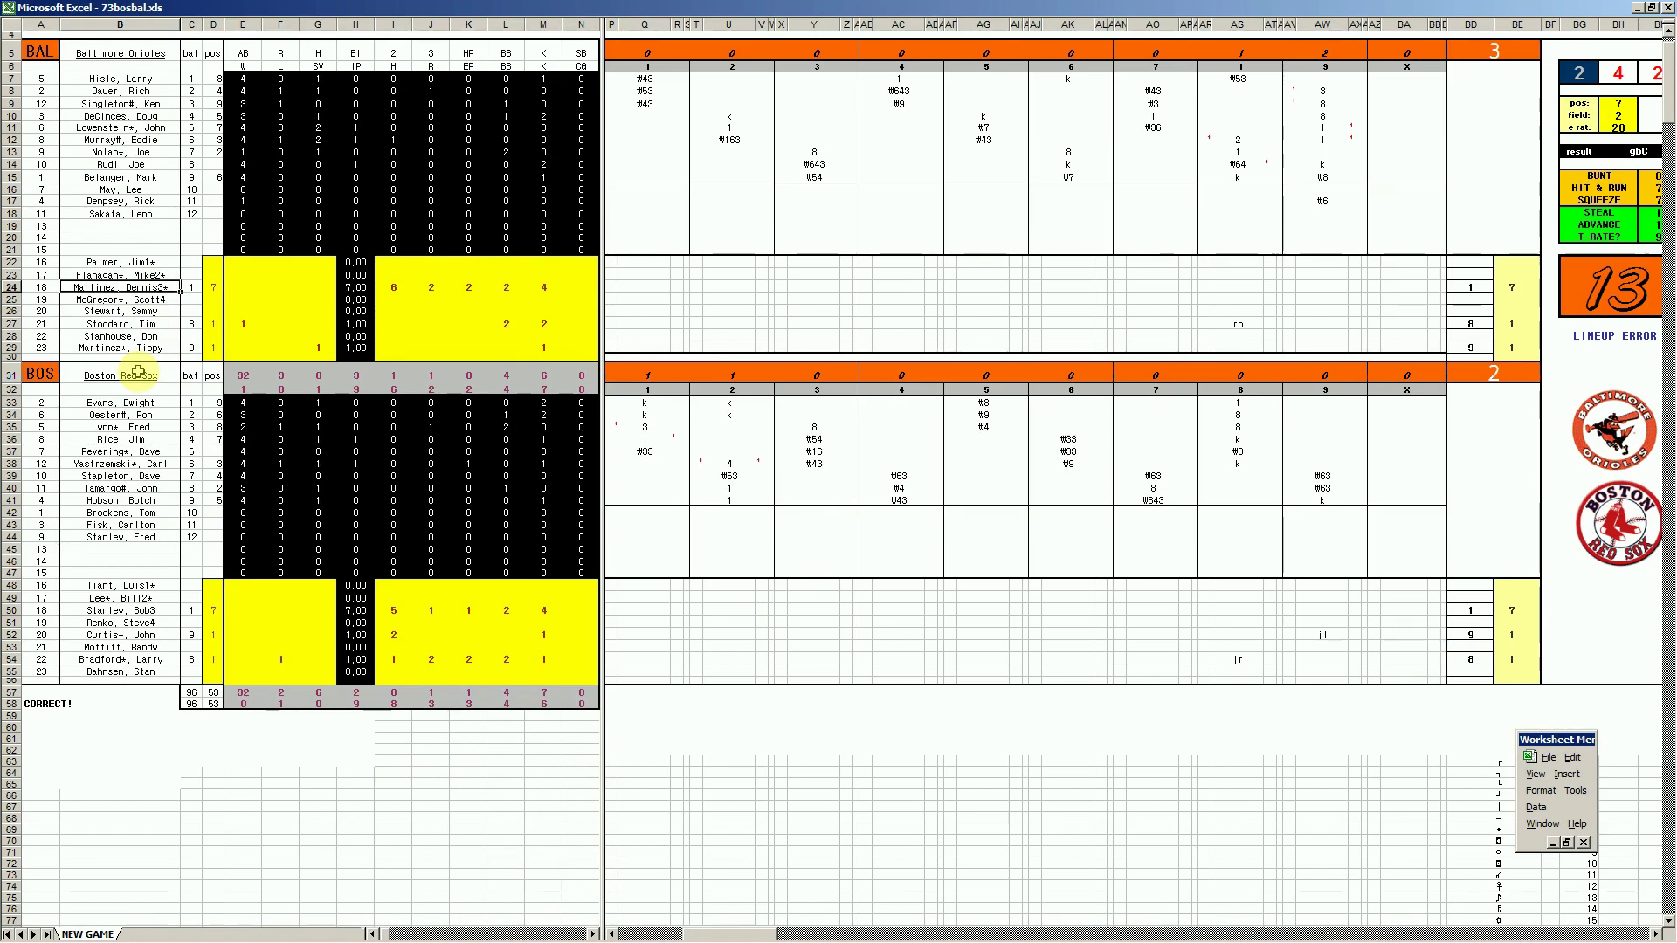
left_click(140, 612)
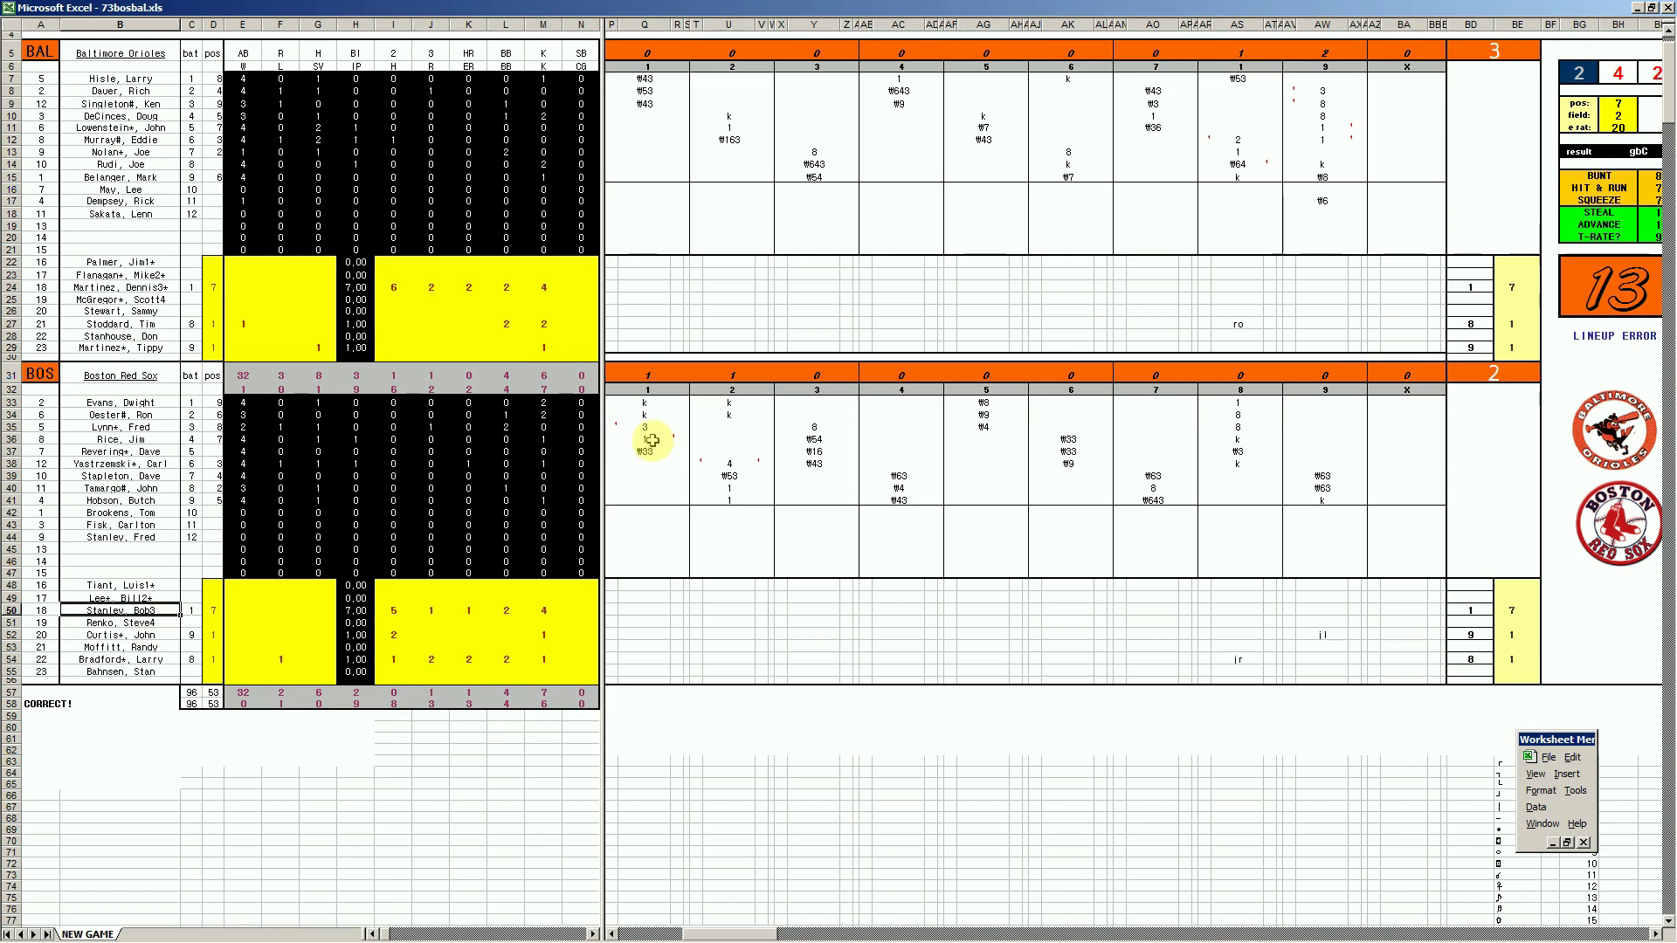
left_click(728, 464)
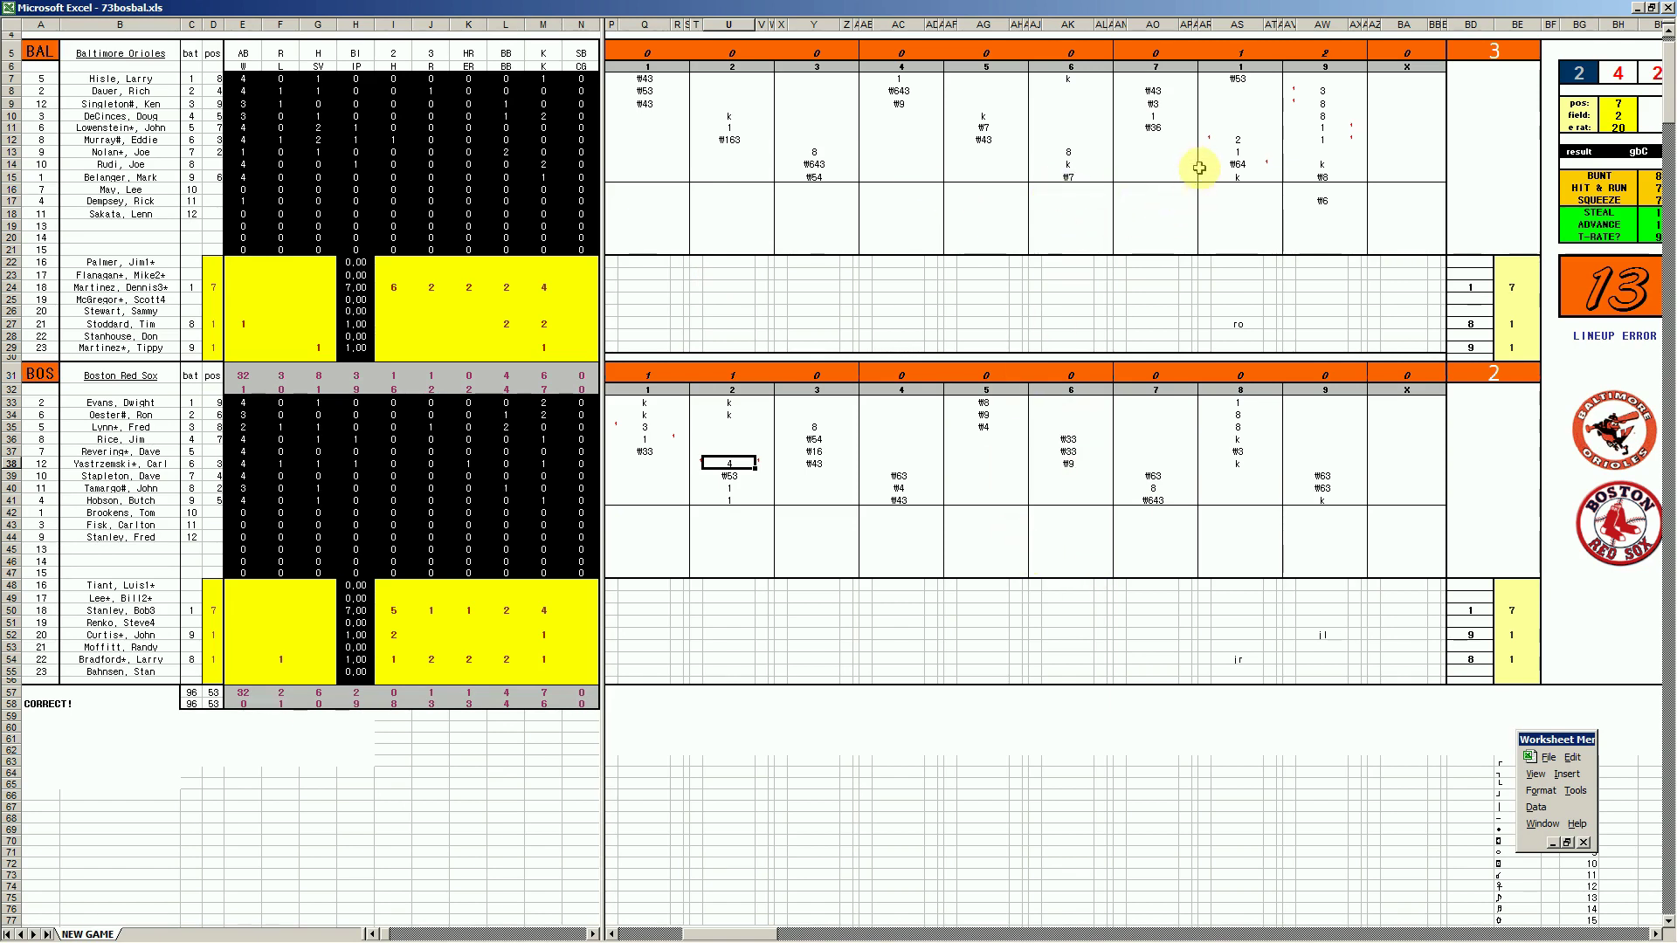
left_click(1241, 138)
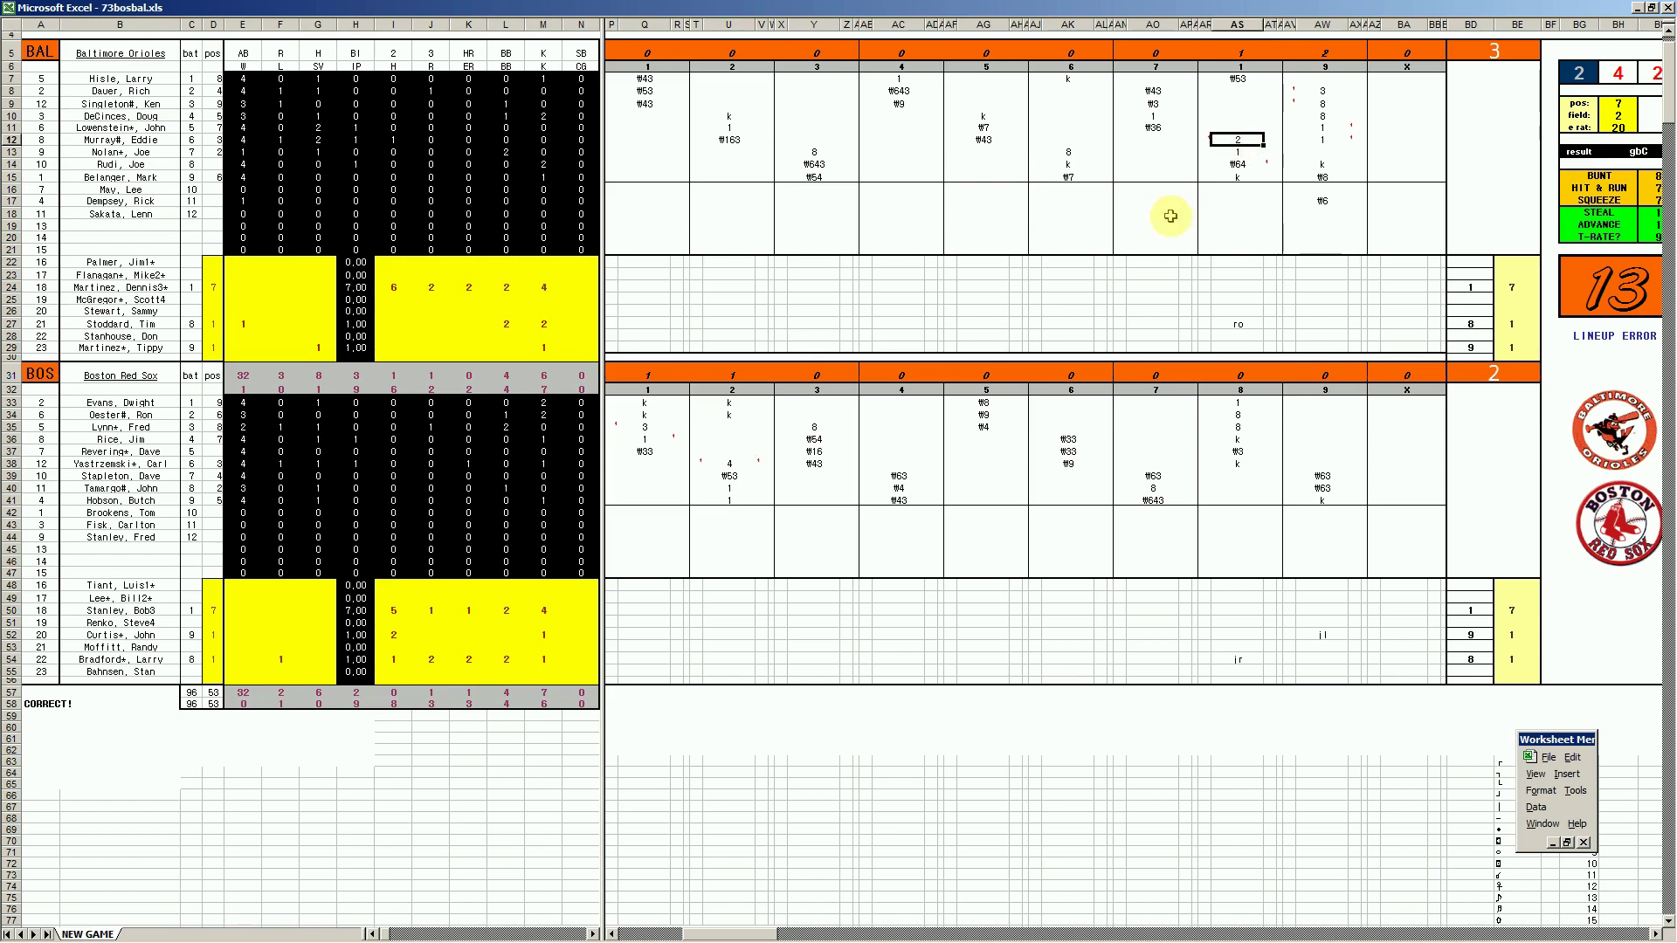
- Review Baltimore's eighth and ninth innings and its ninth-inning reliever's pitching line in 73bosbal.xls
left_click(1242, 154)
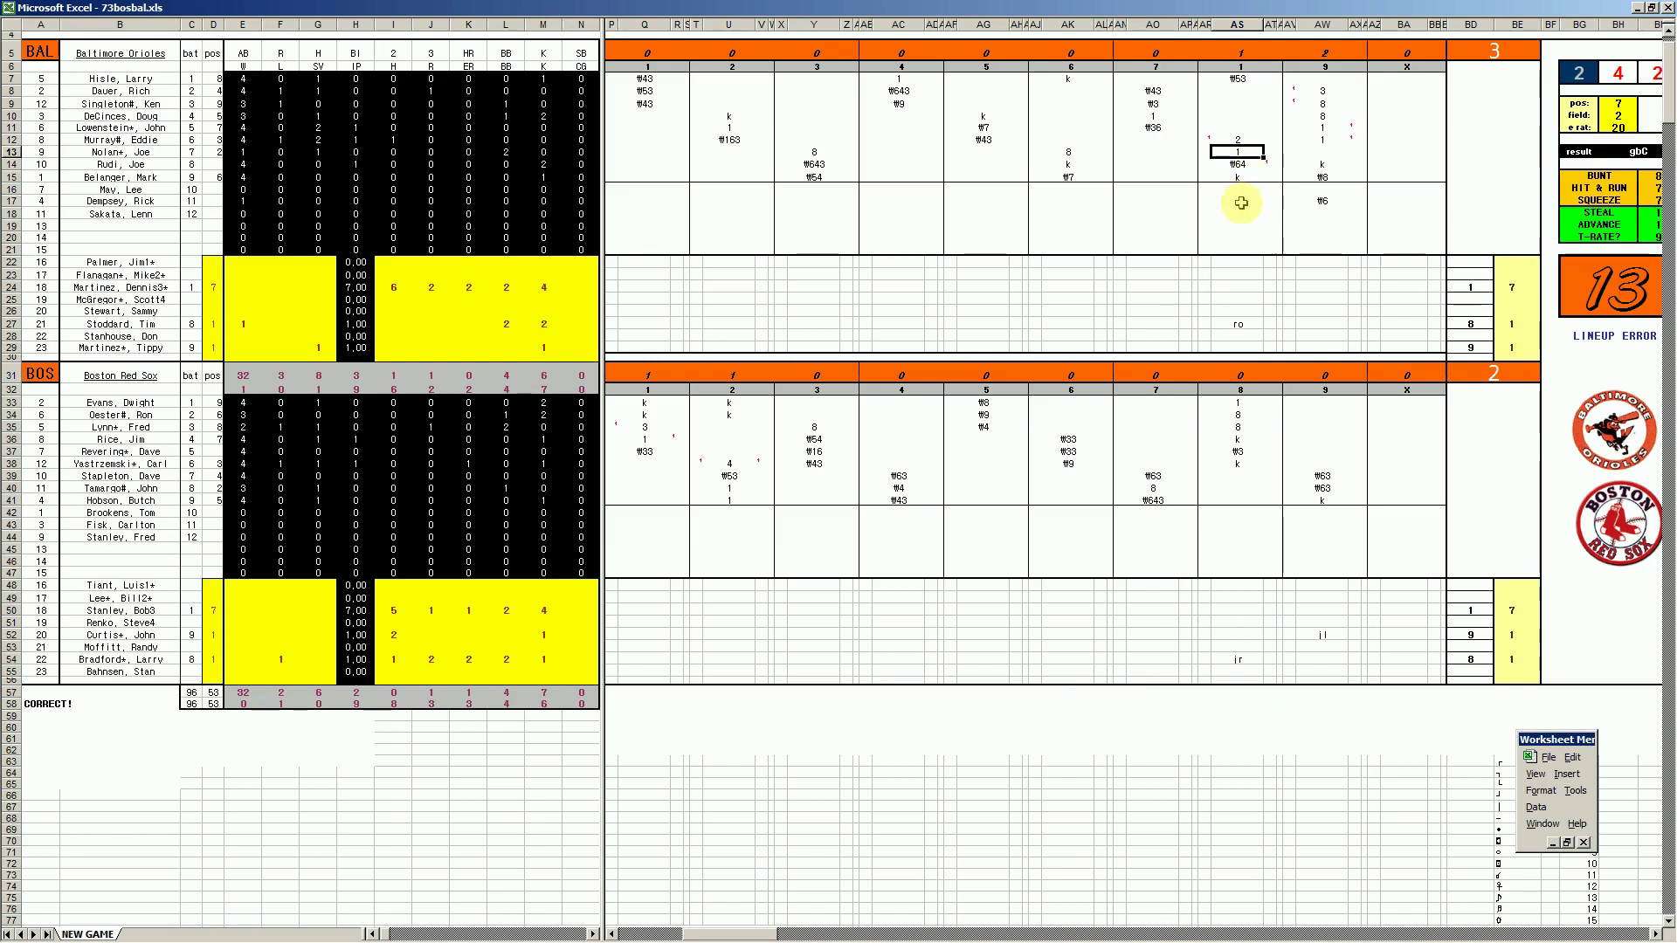
left_click(1239, 165)
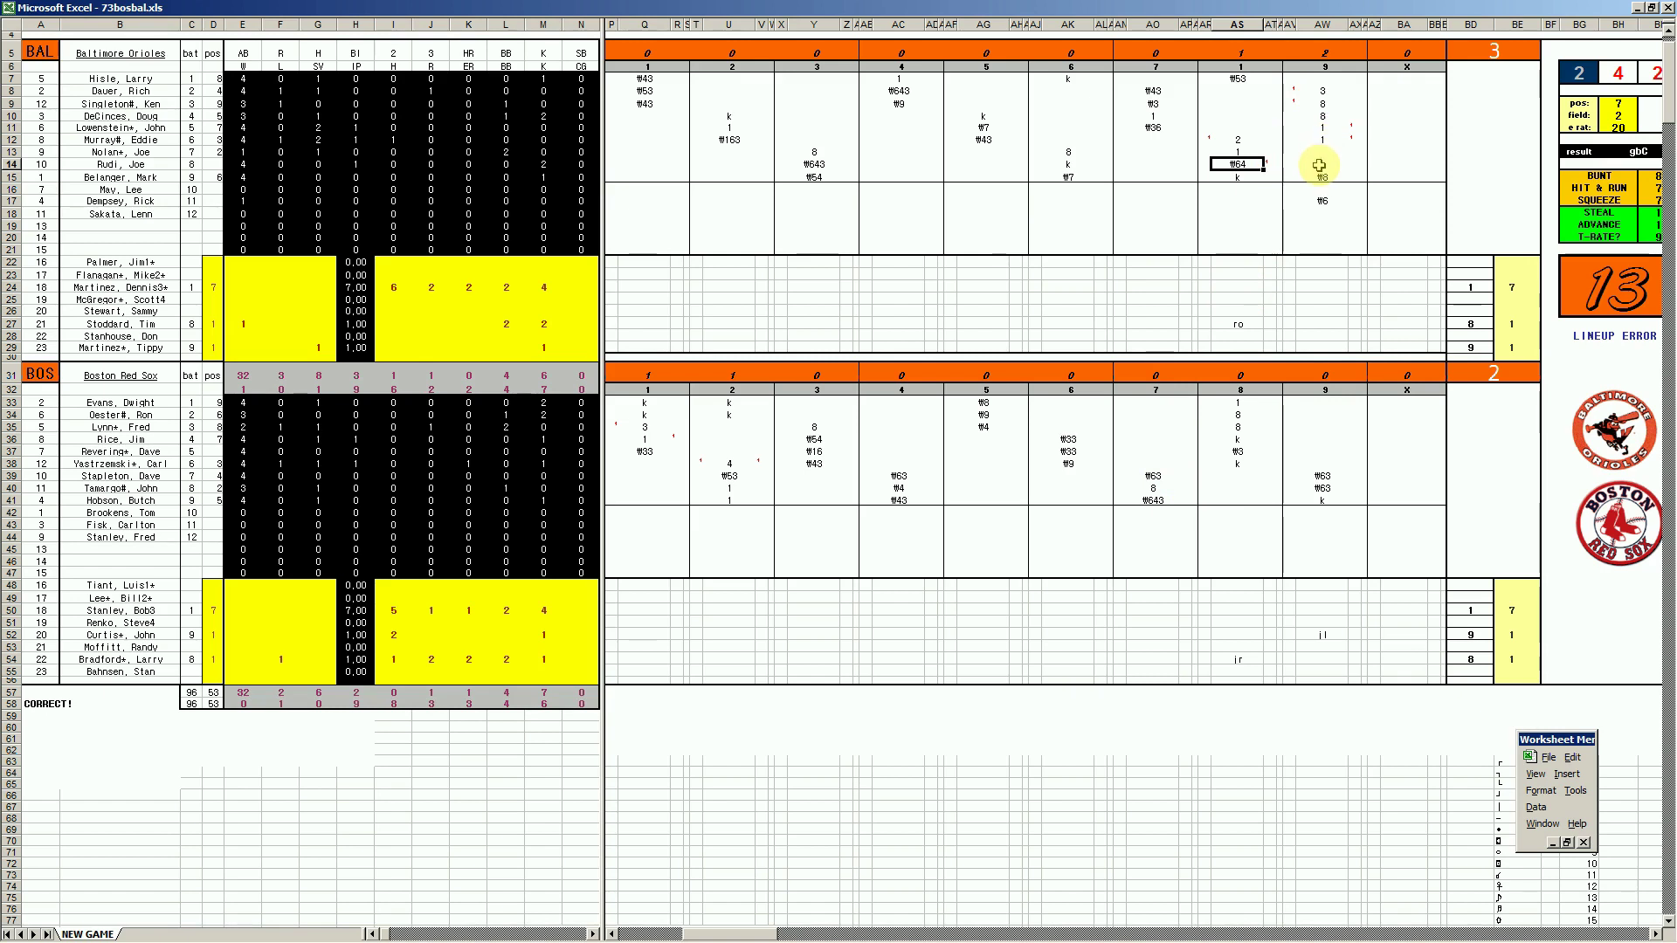
left_click(1328, 92)
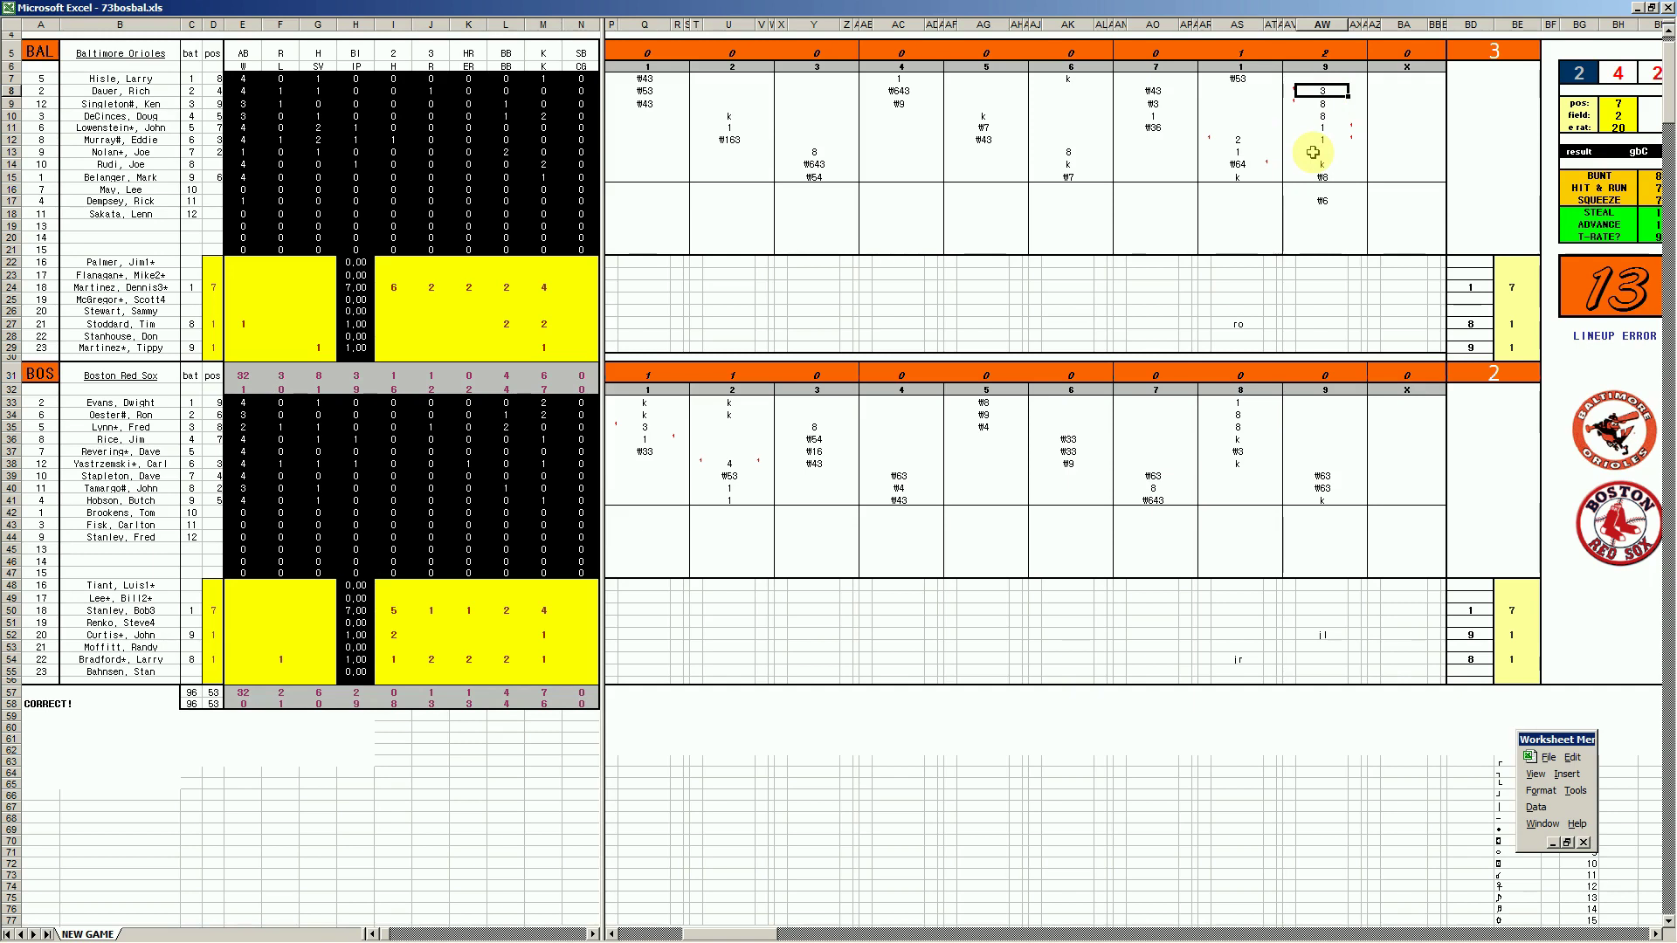
left_click(1323, 115)
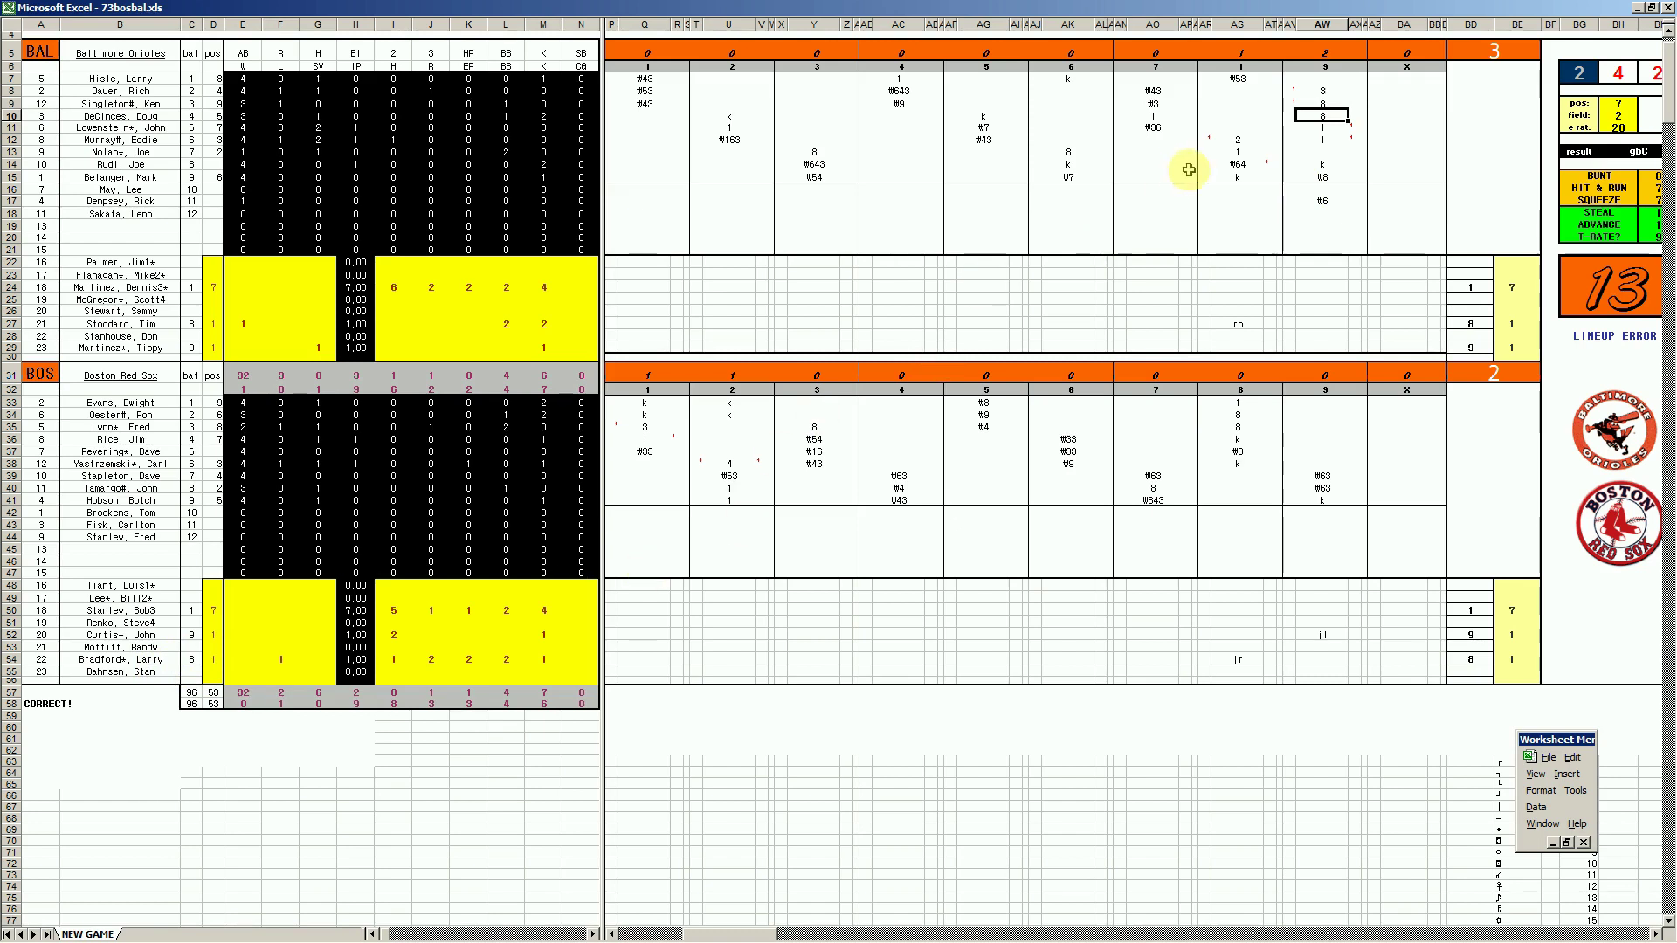
left_click(1327, 130)
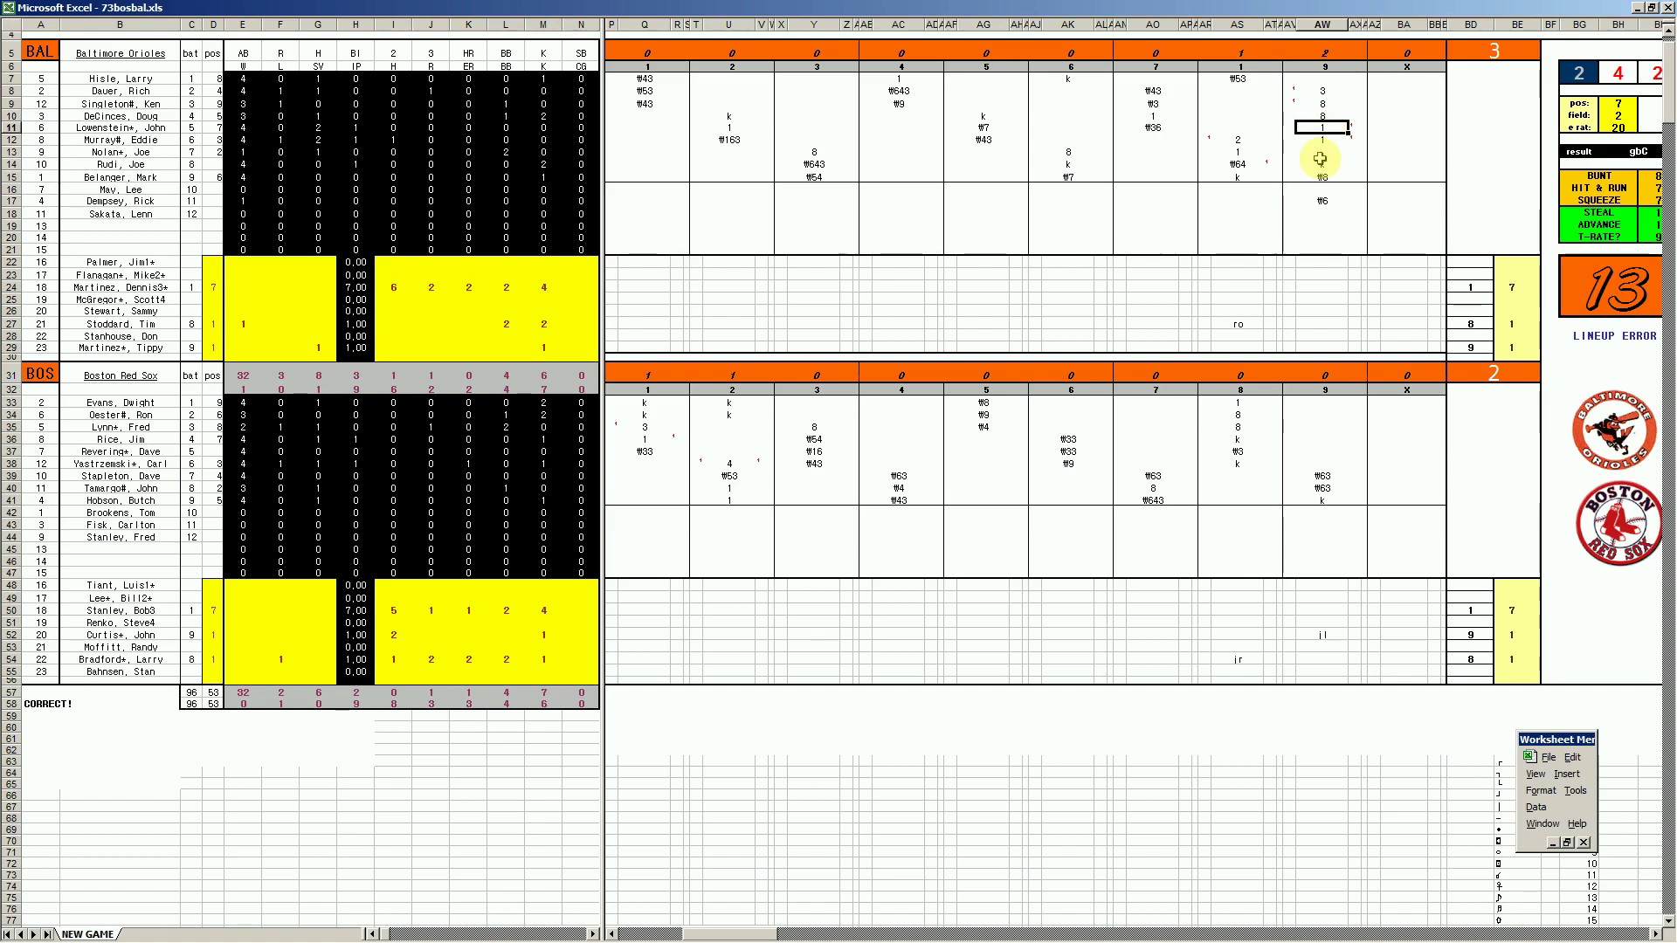
type("1")
key("Return")
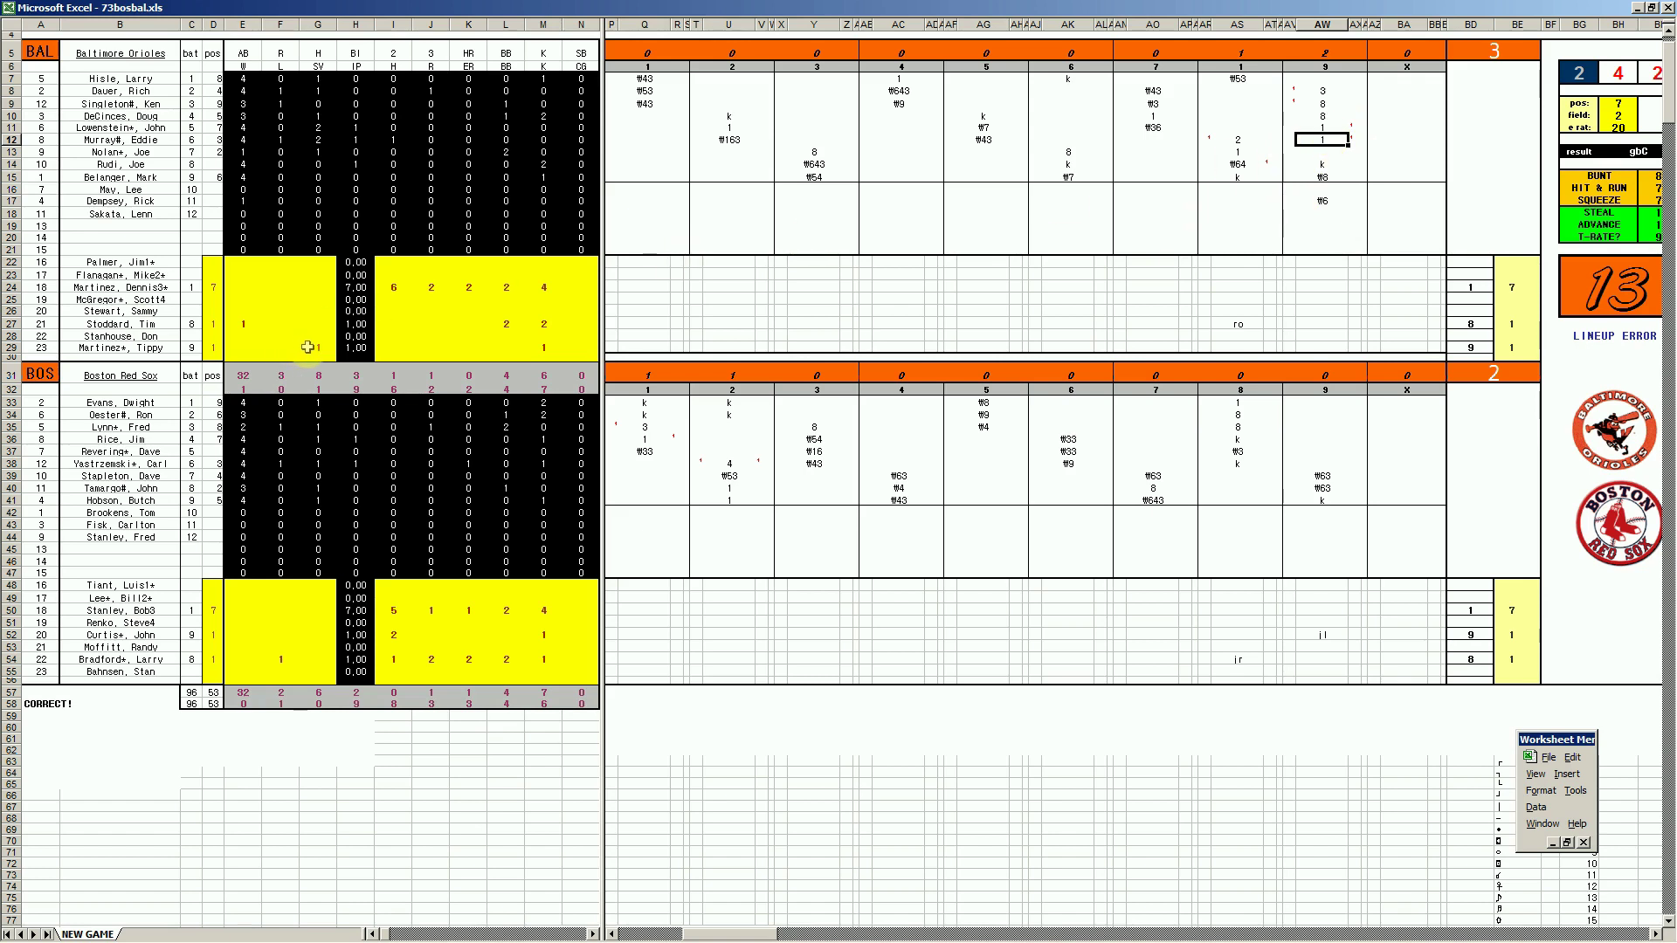
left_click(383, 348)
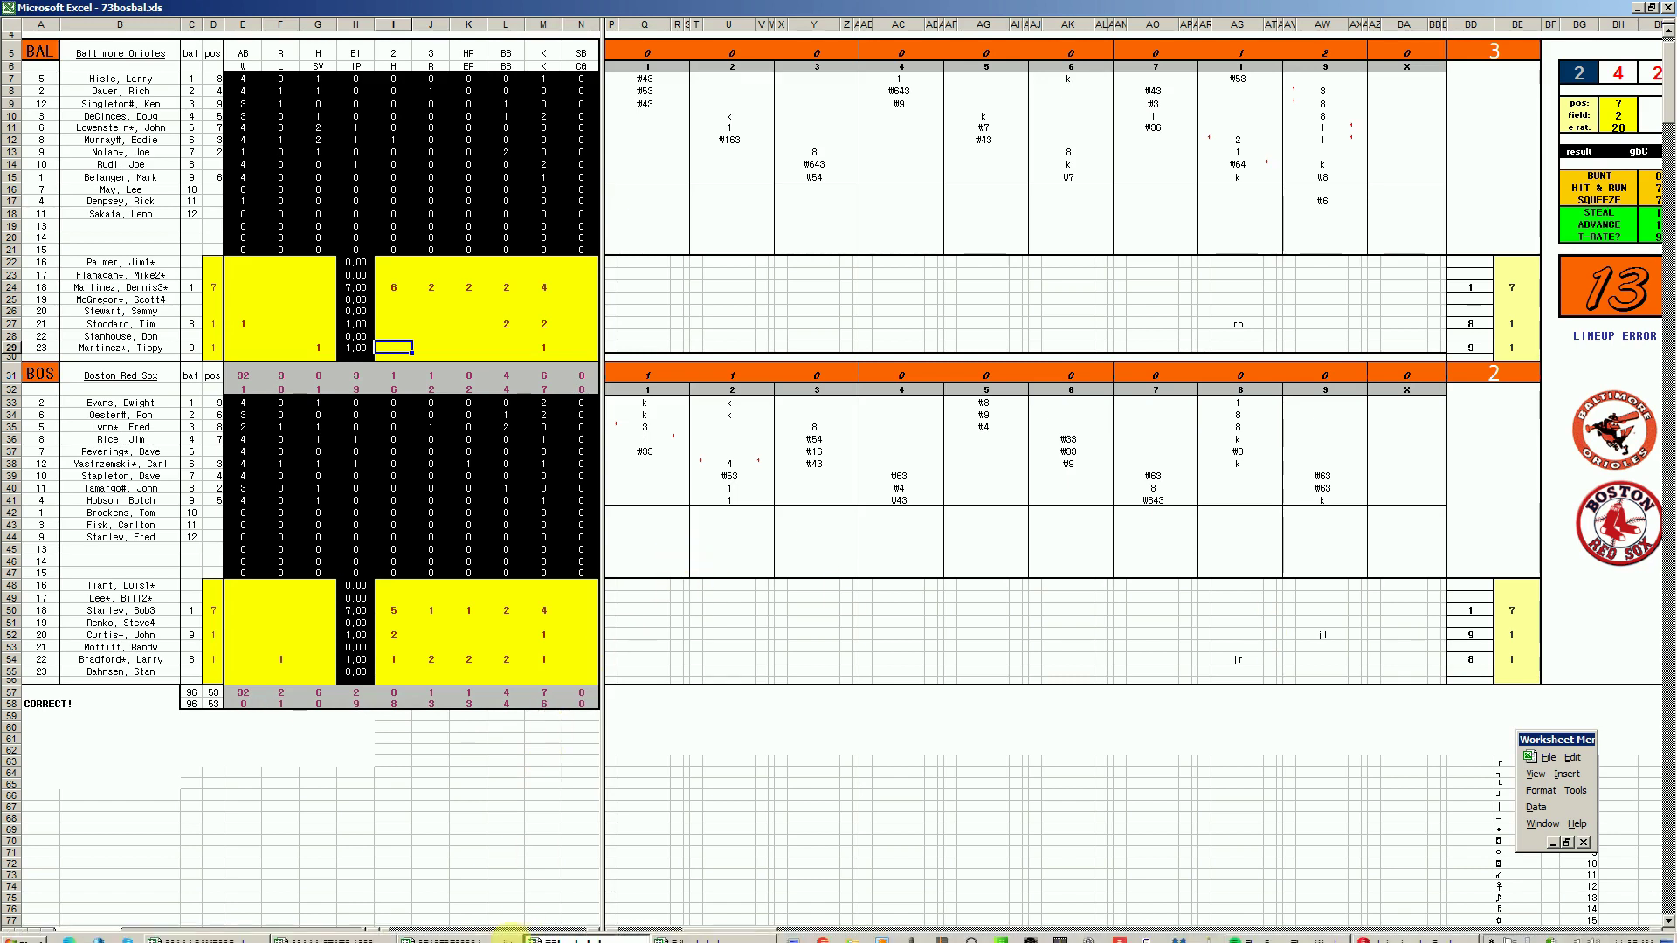
- Close the 73bosbal.xls workbook without saving changes
right_click(556, 935)
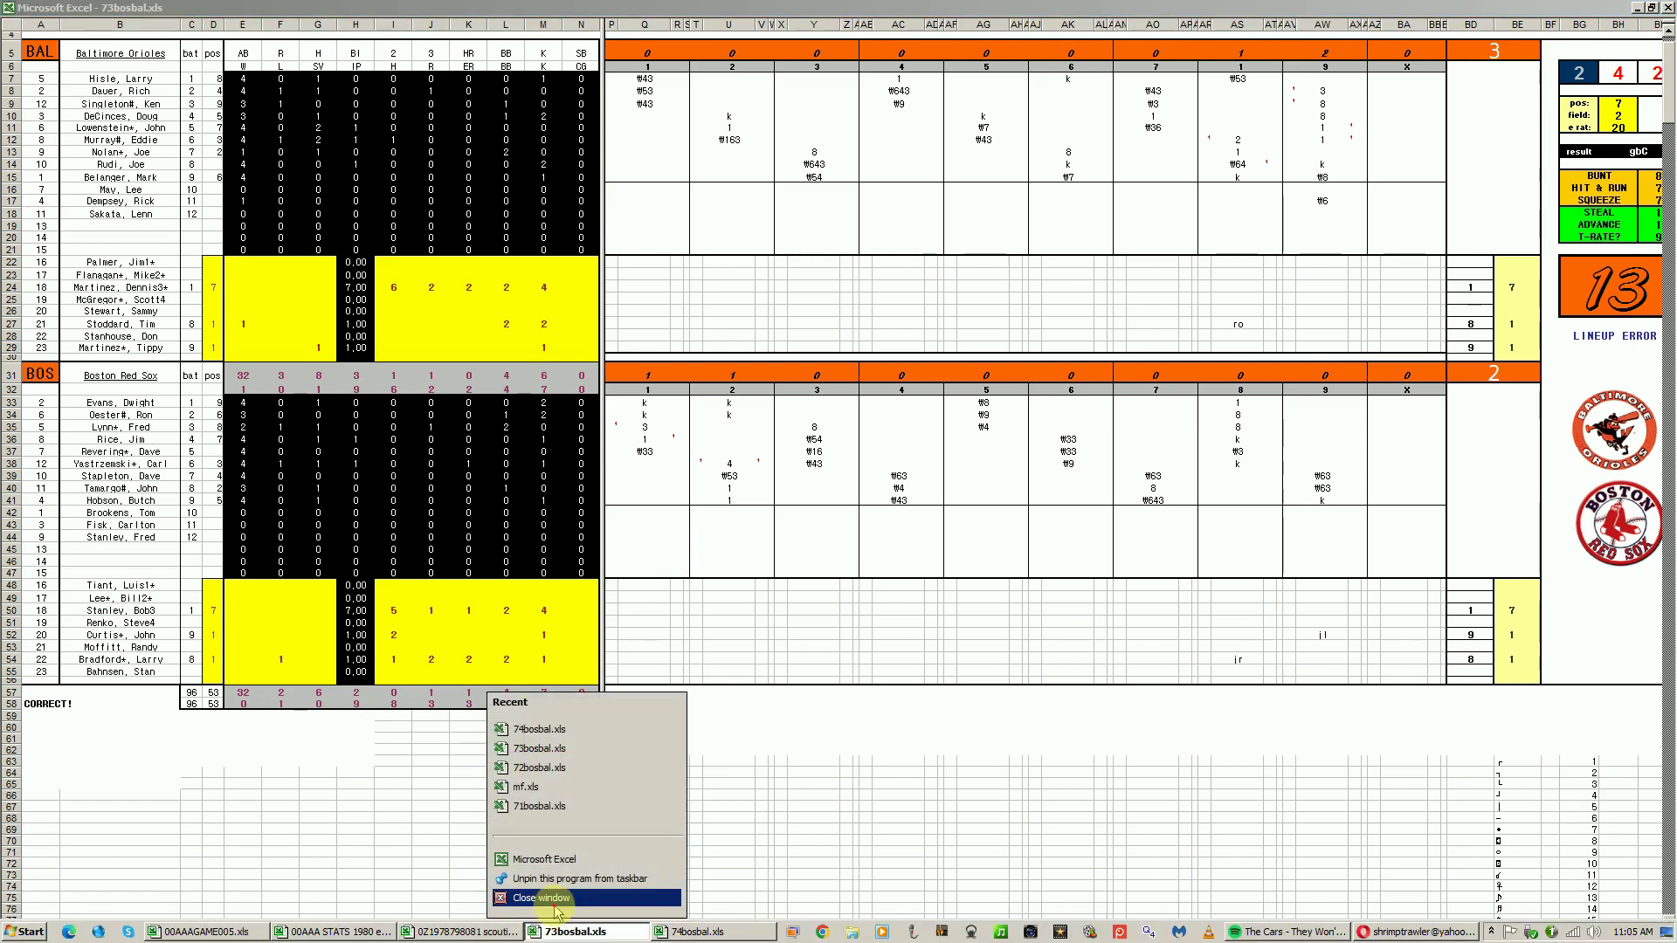
left_click(533, 899)
left_click(835, 520)
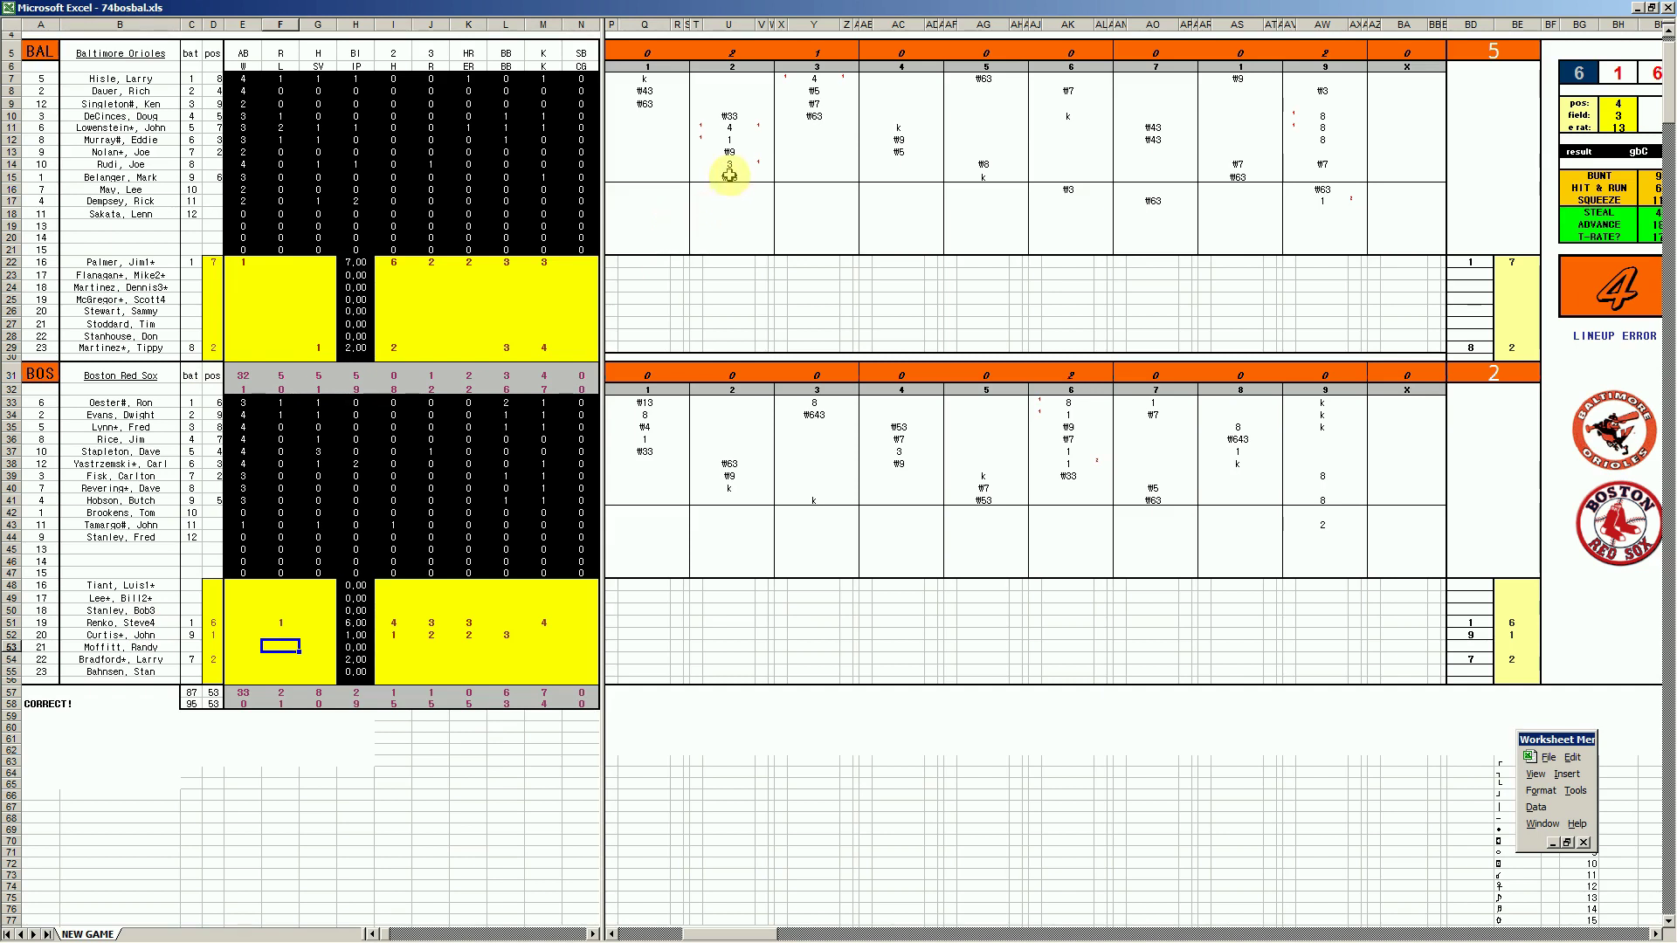
- Review Baltimore's second and third innings and Boston's sixth inning in the 74bosbal.xls box score
left_click(730, 128)
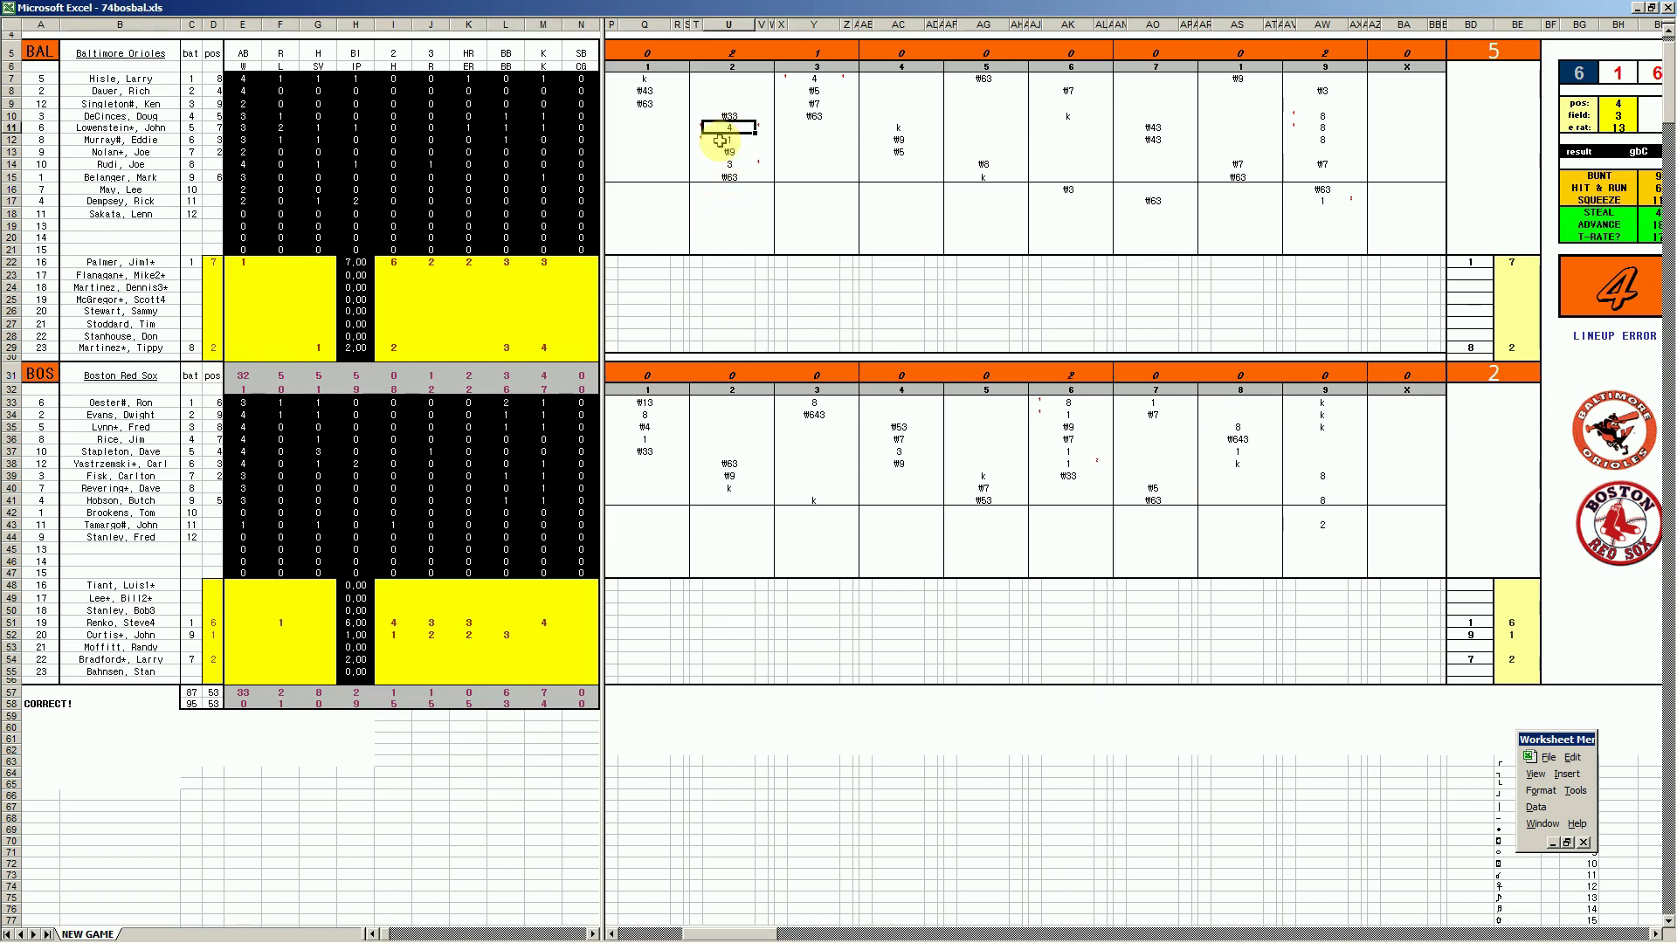
left_click(731, 164)
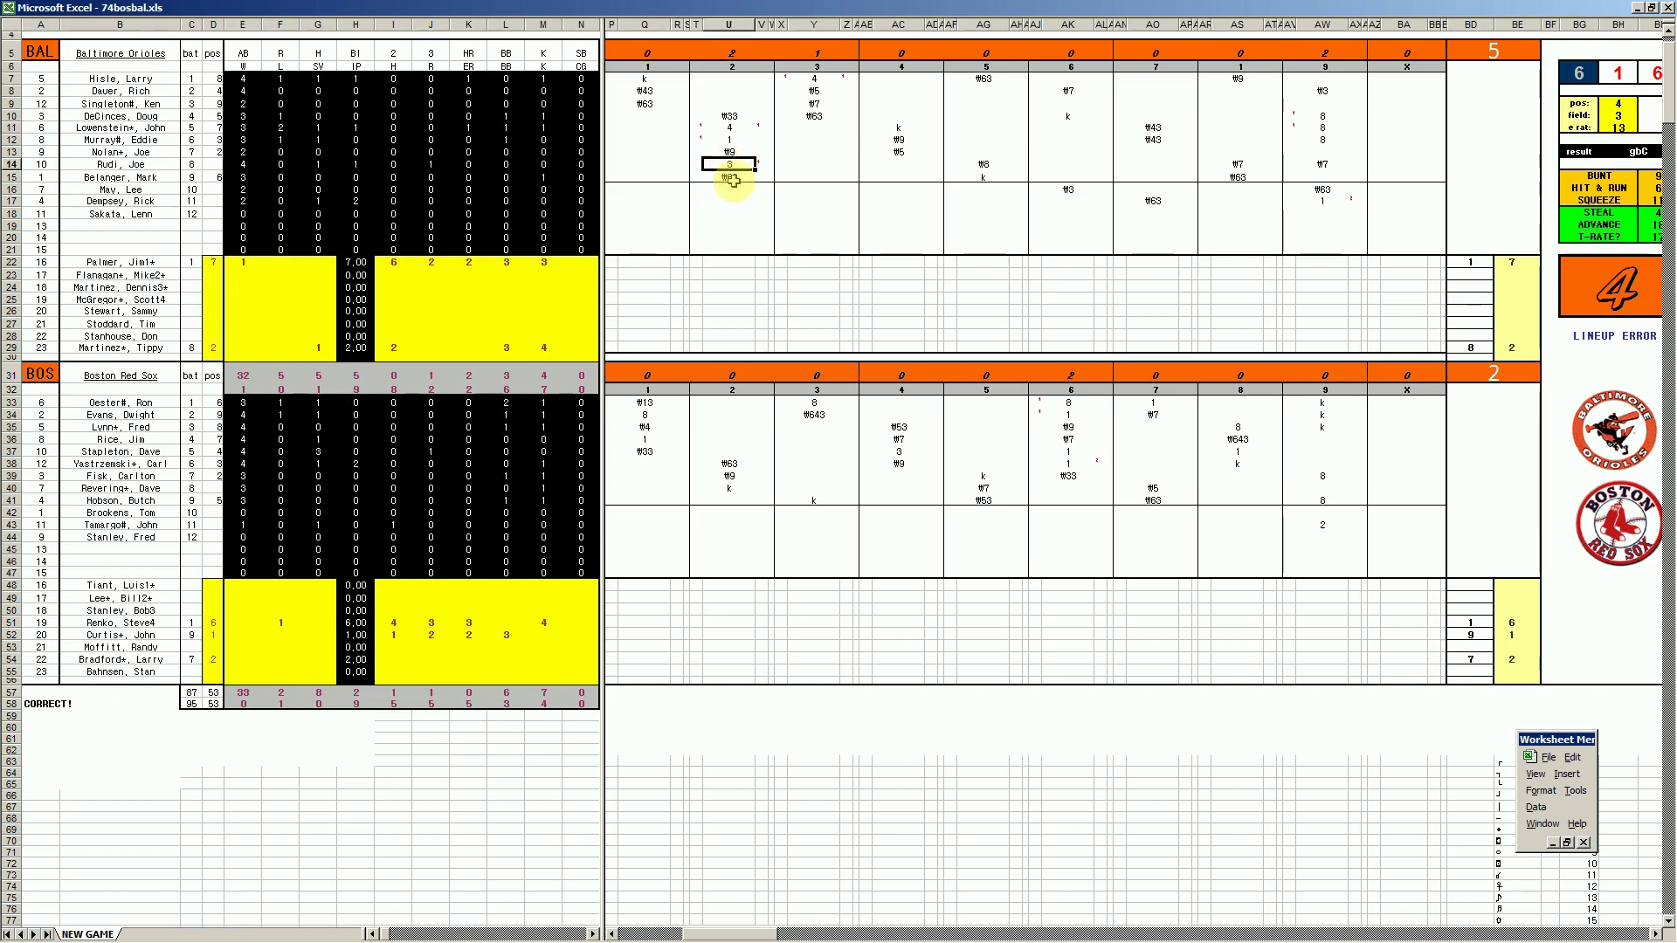
left_click(814, 78)
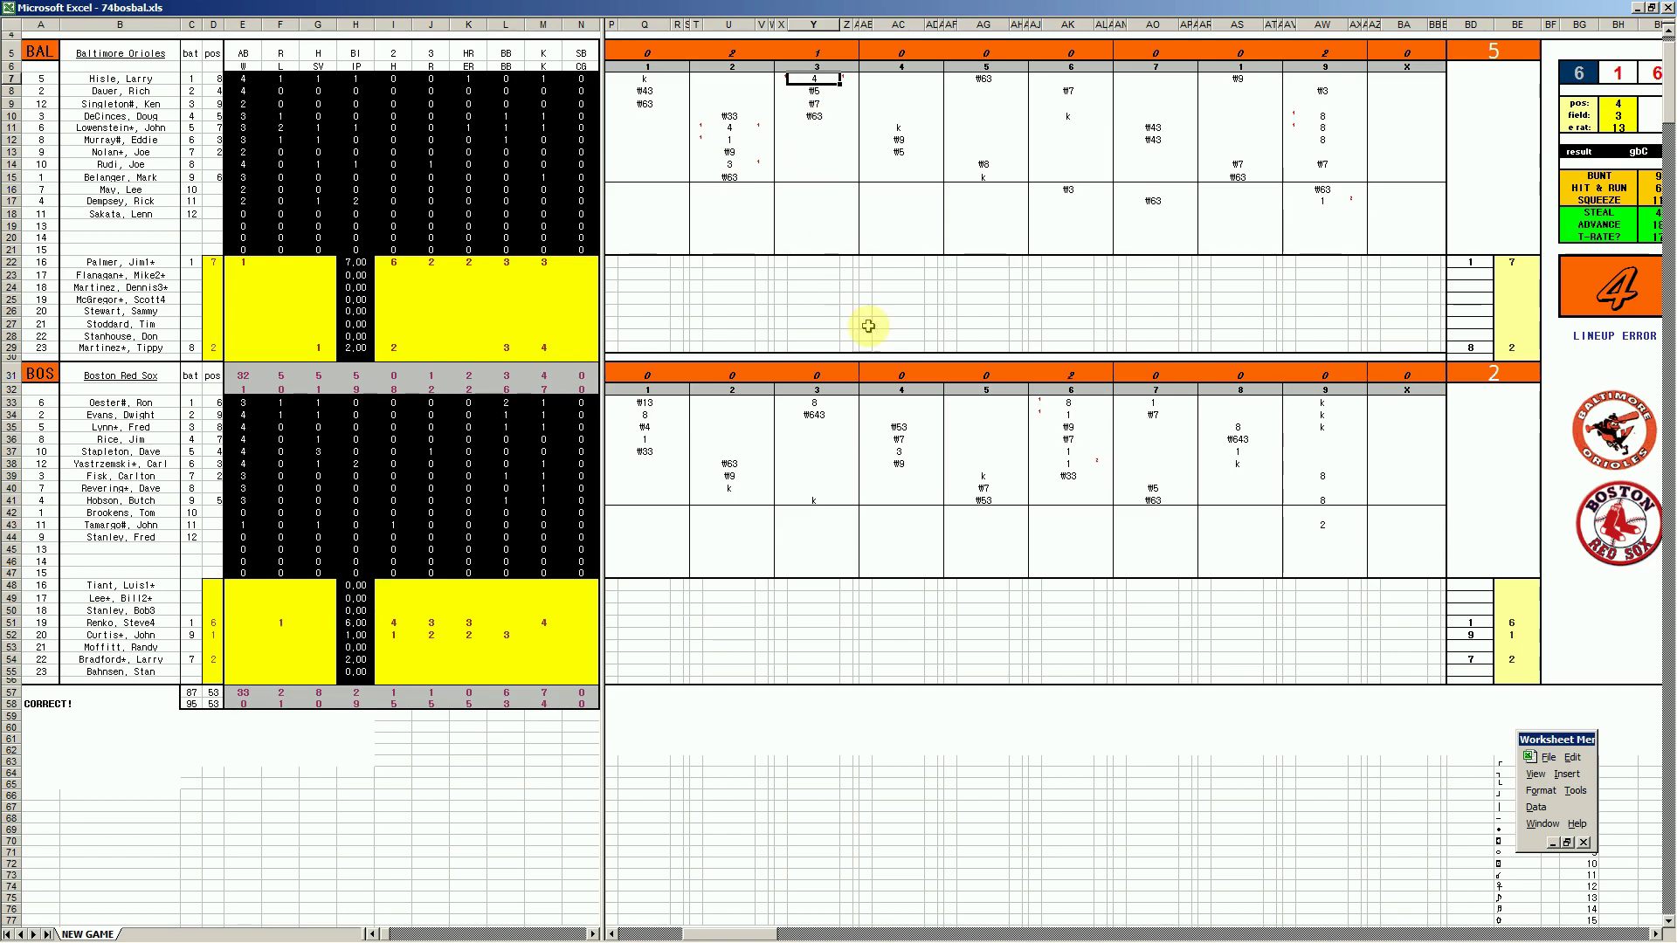
left_click(1070, 427)
left_click(1070, 439)
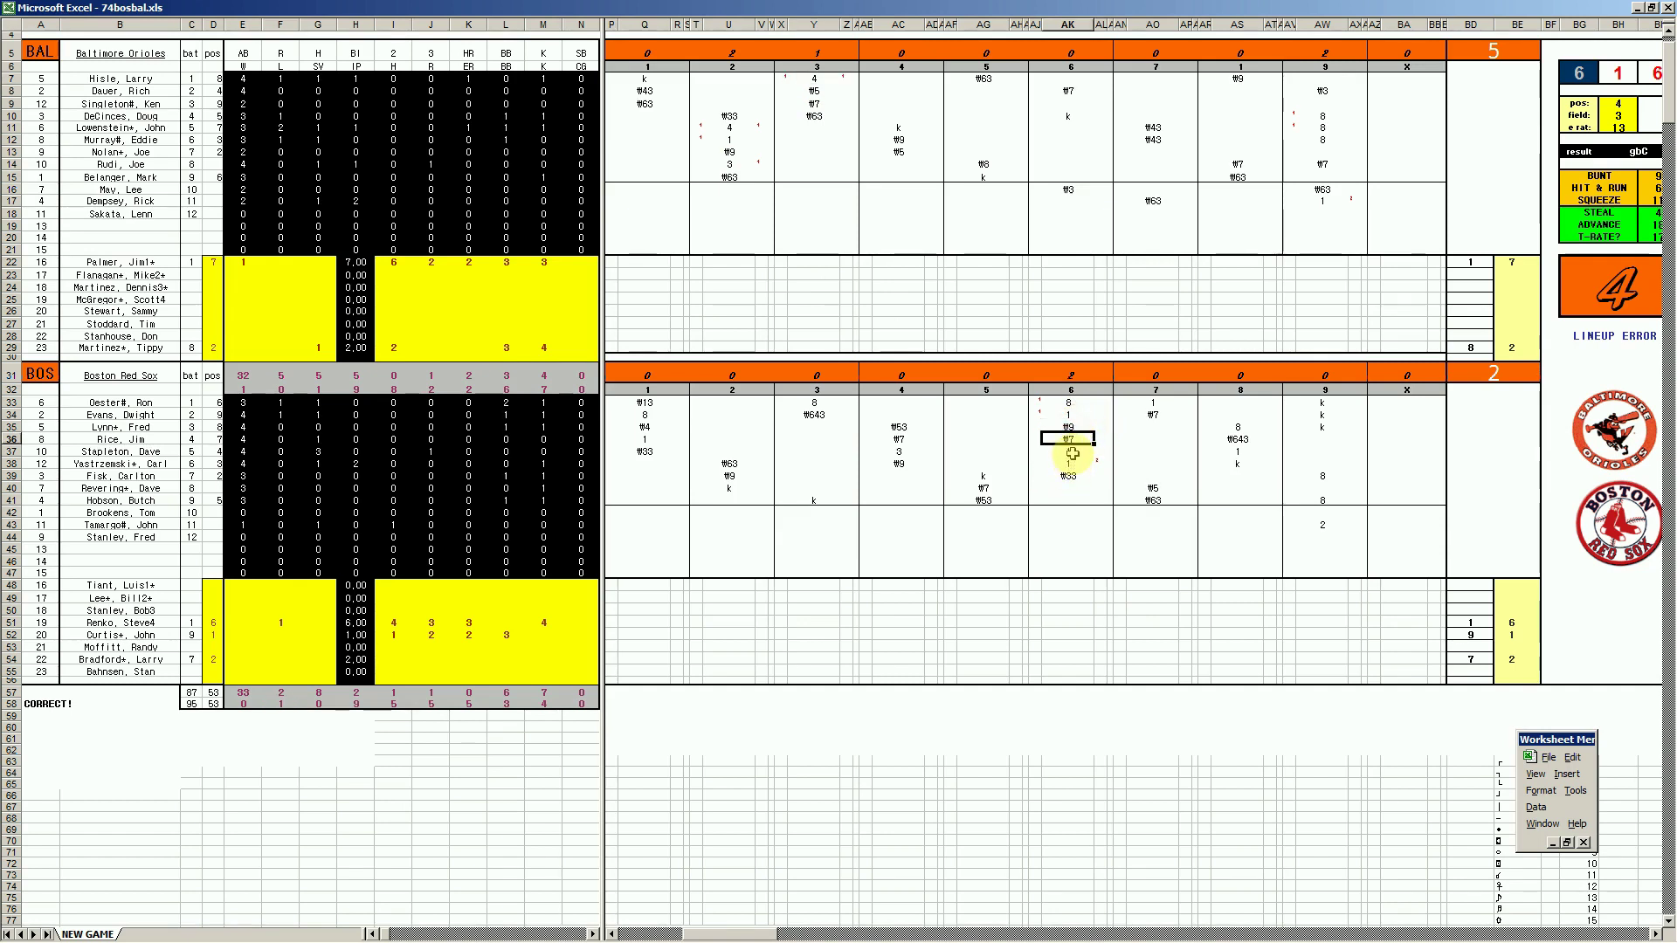
left_click(1074, 464)
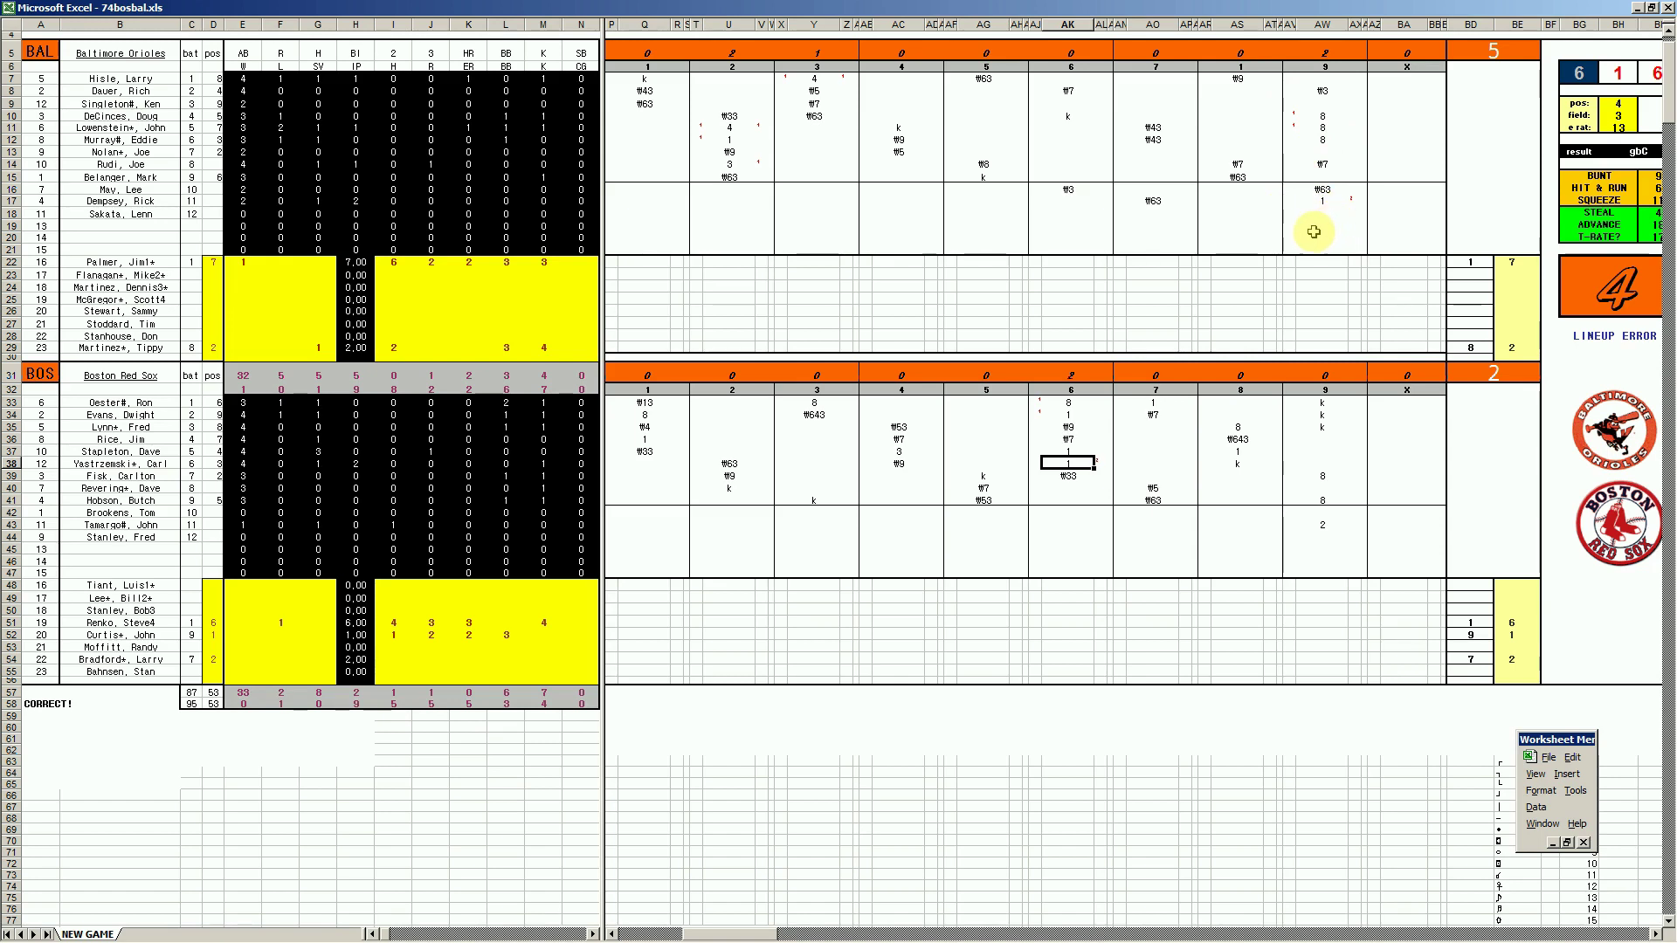
- Review both teams' ninth-inning plays in the 74bosbal.xls box score, including Boston's strikeouts
left_click(1326, 200)
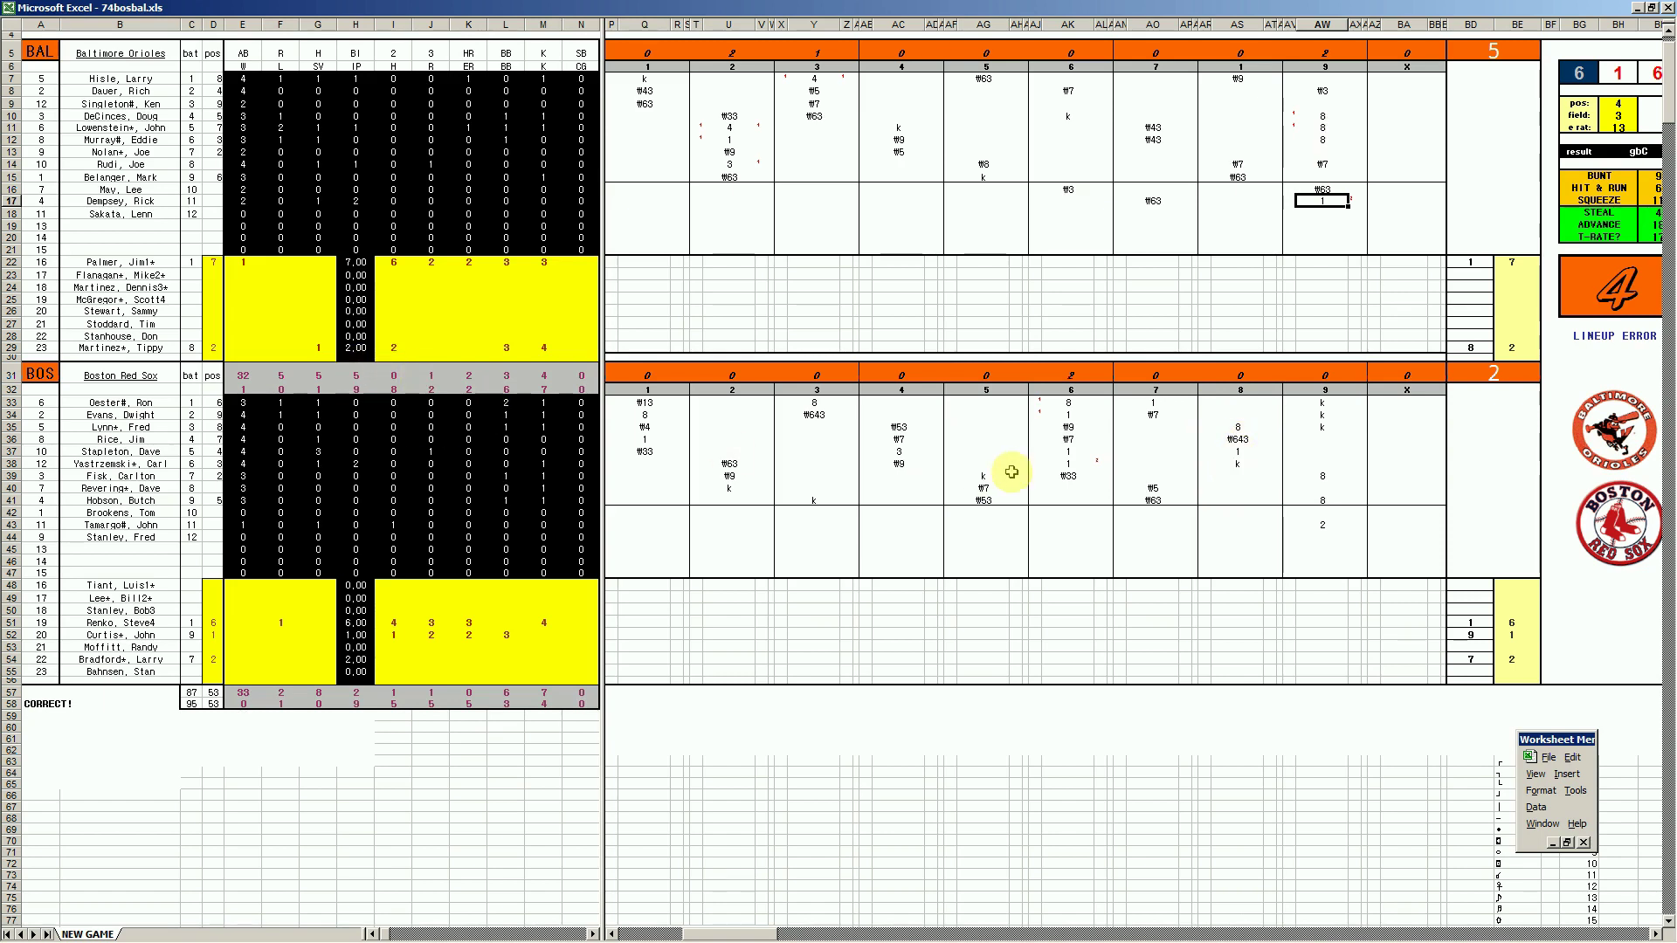
left_click(1326, 476)
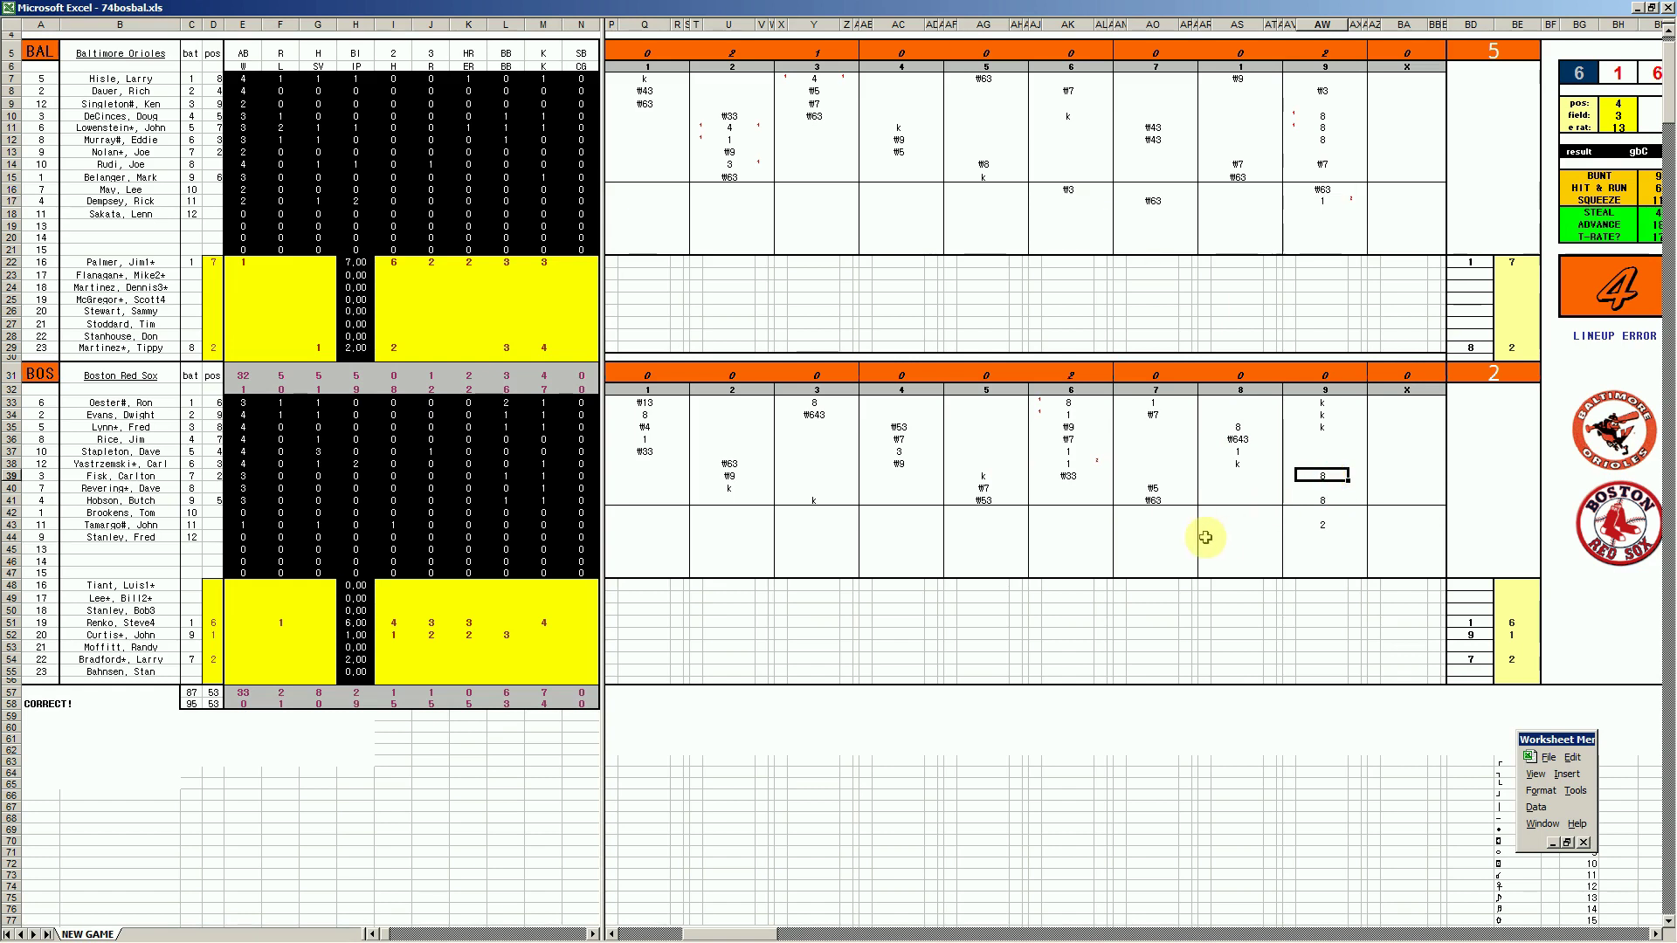
left_click(1324, 527)
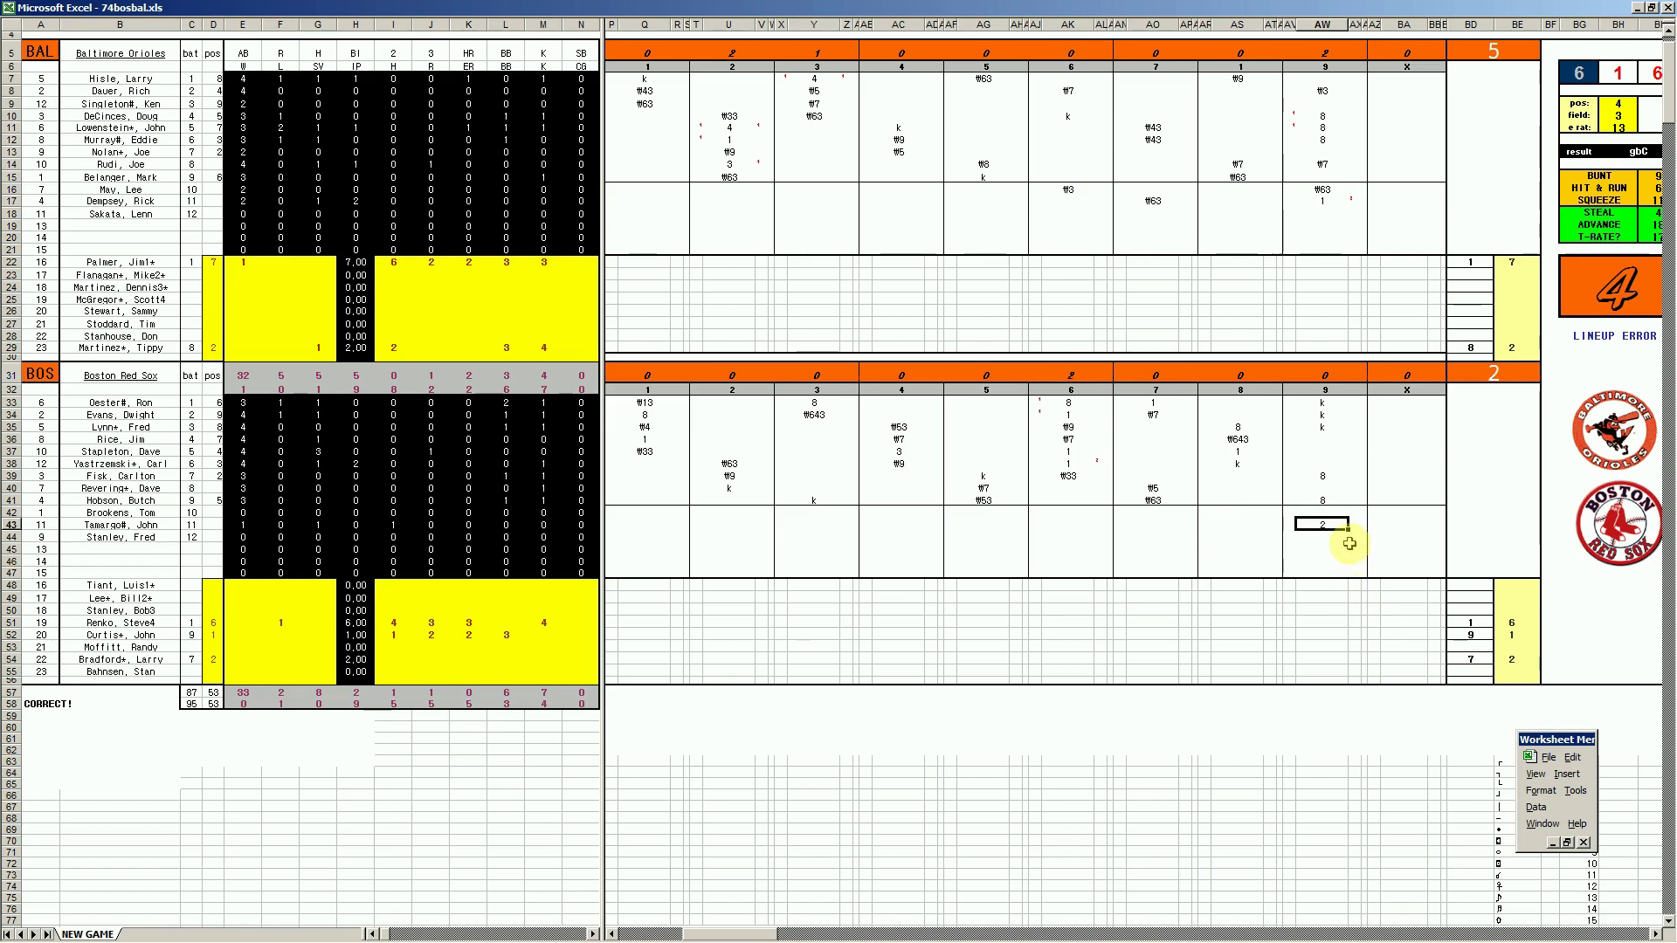
left_click(1325, 500)
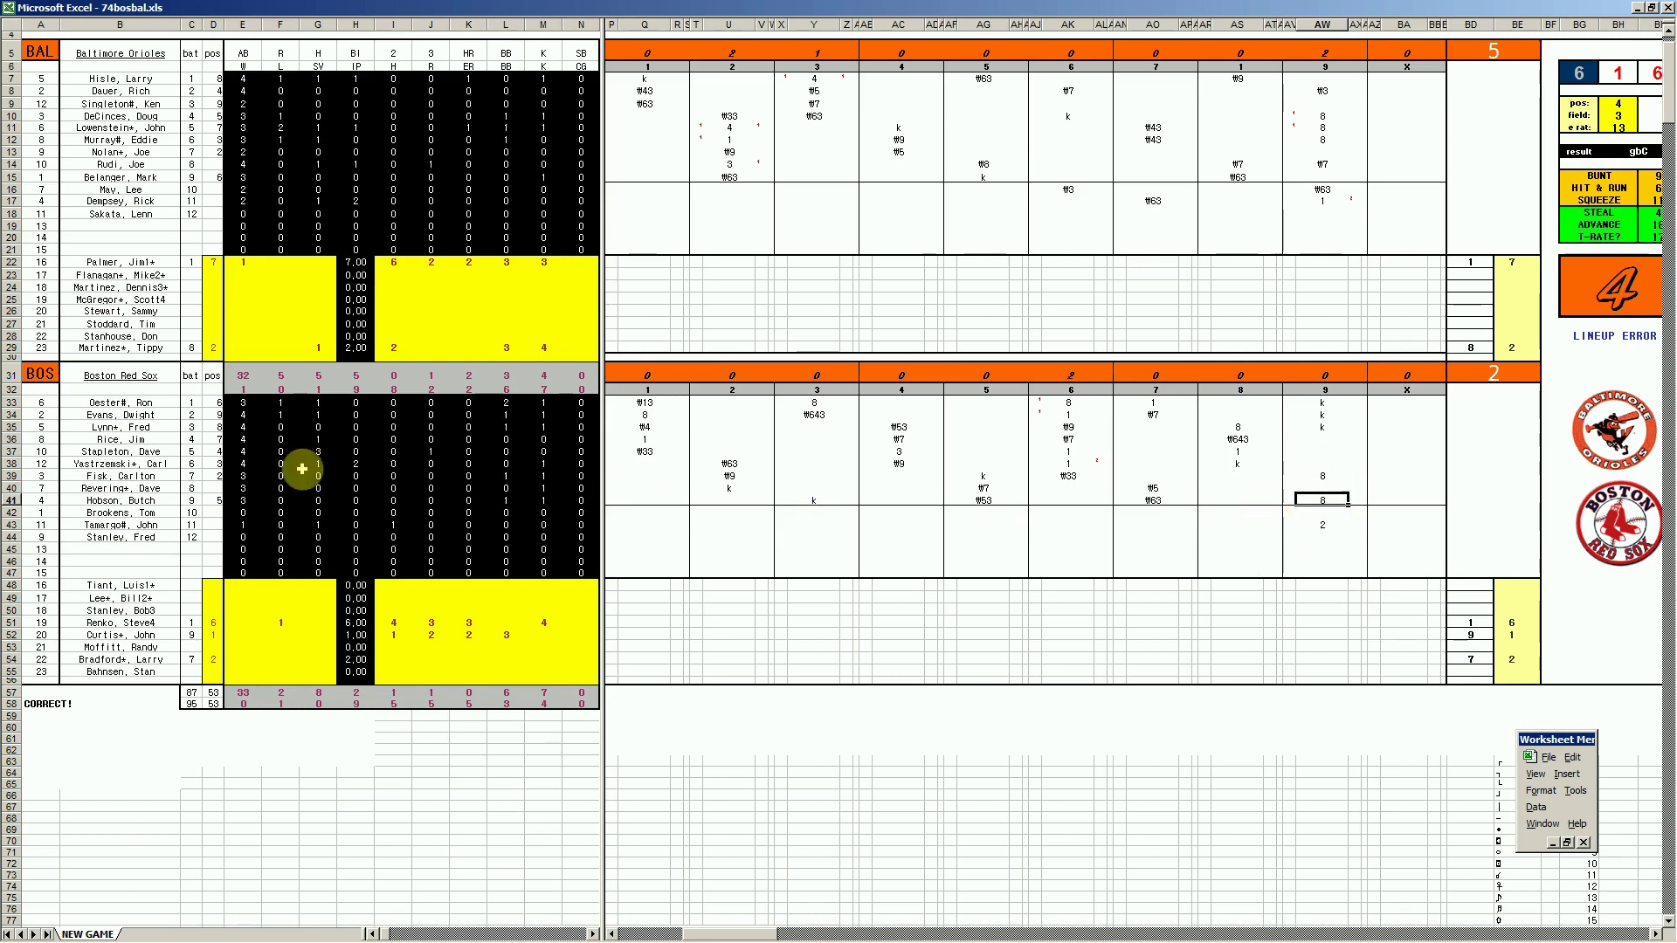
left_click(1323, 403)
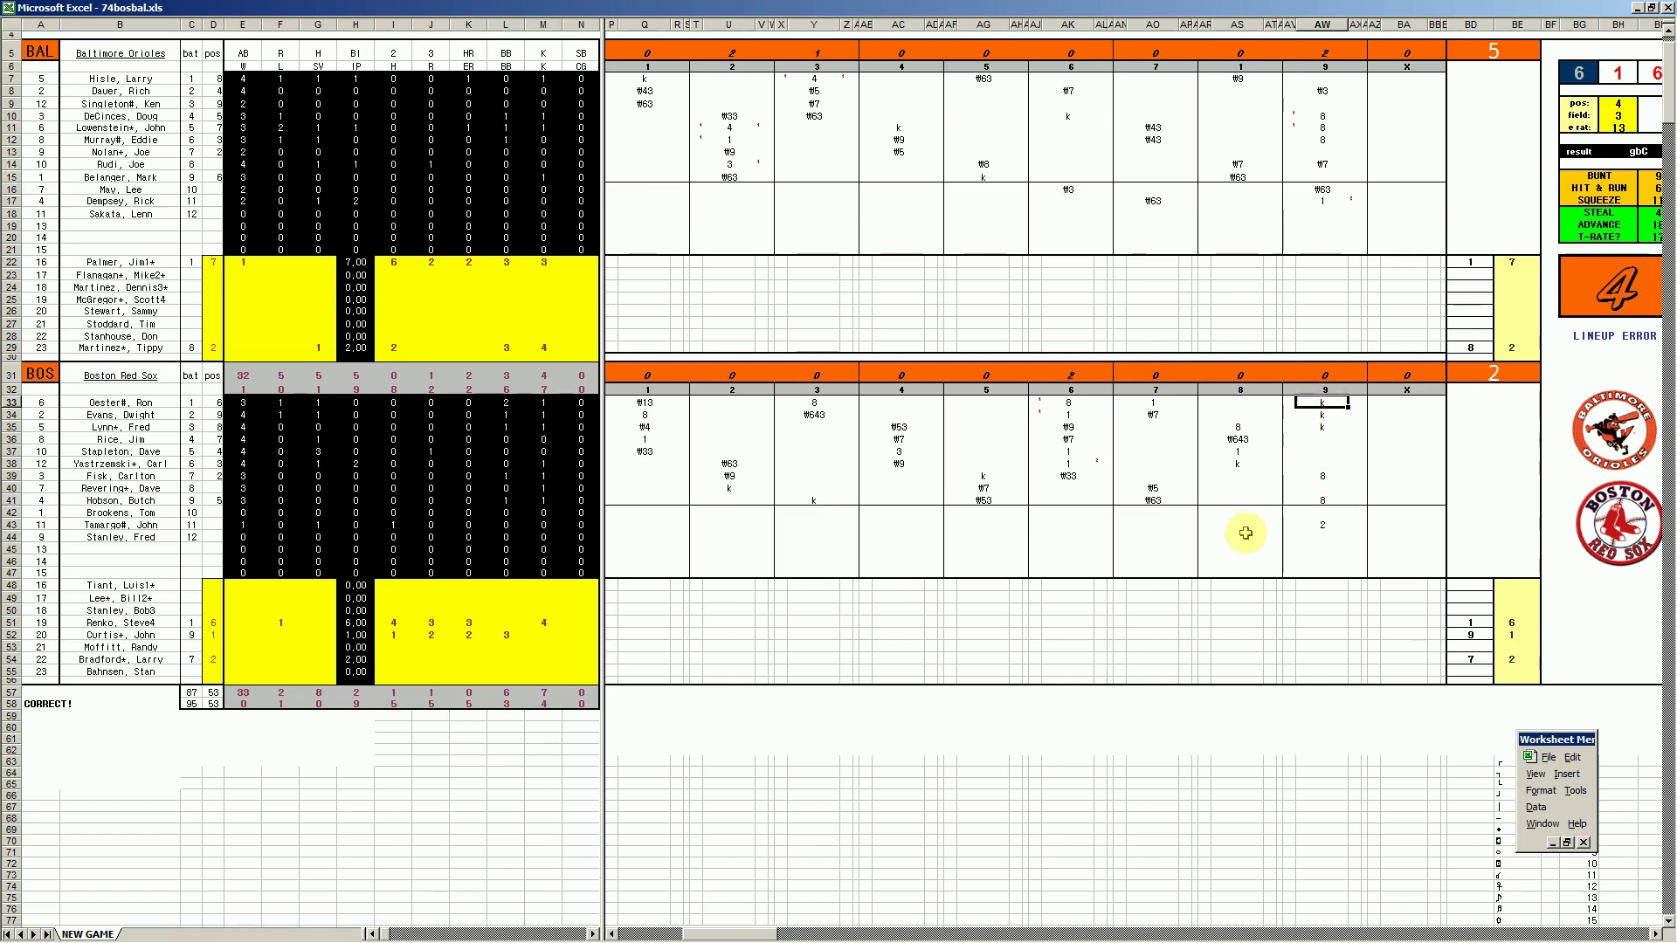
left_click(1321, 415)
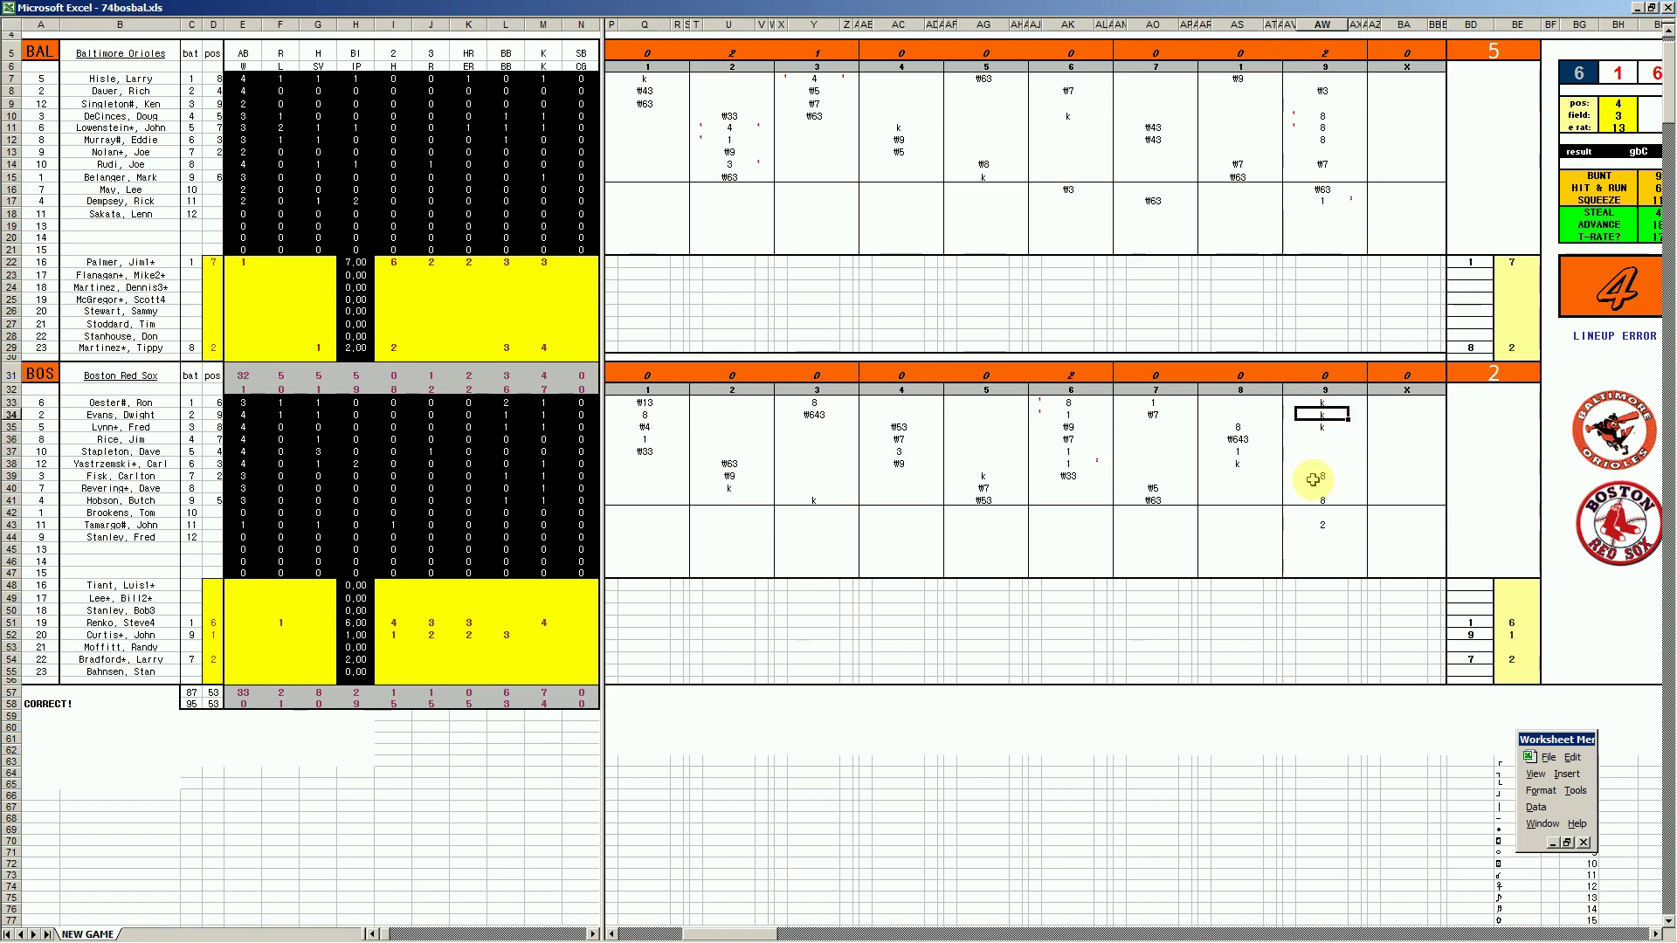
left_click(1323, 428)
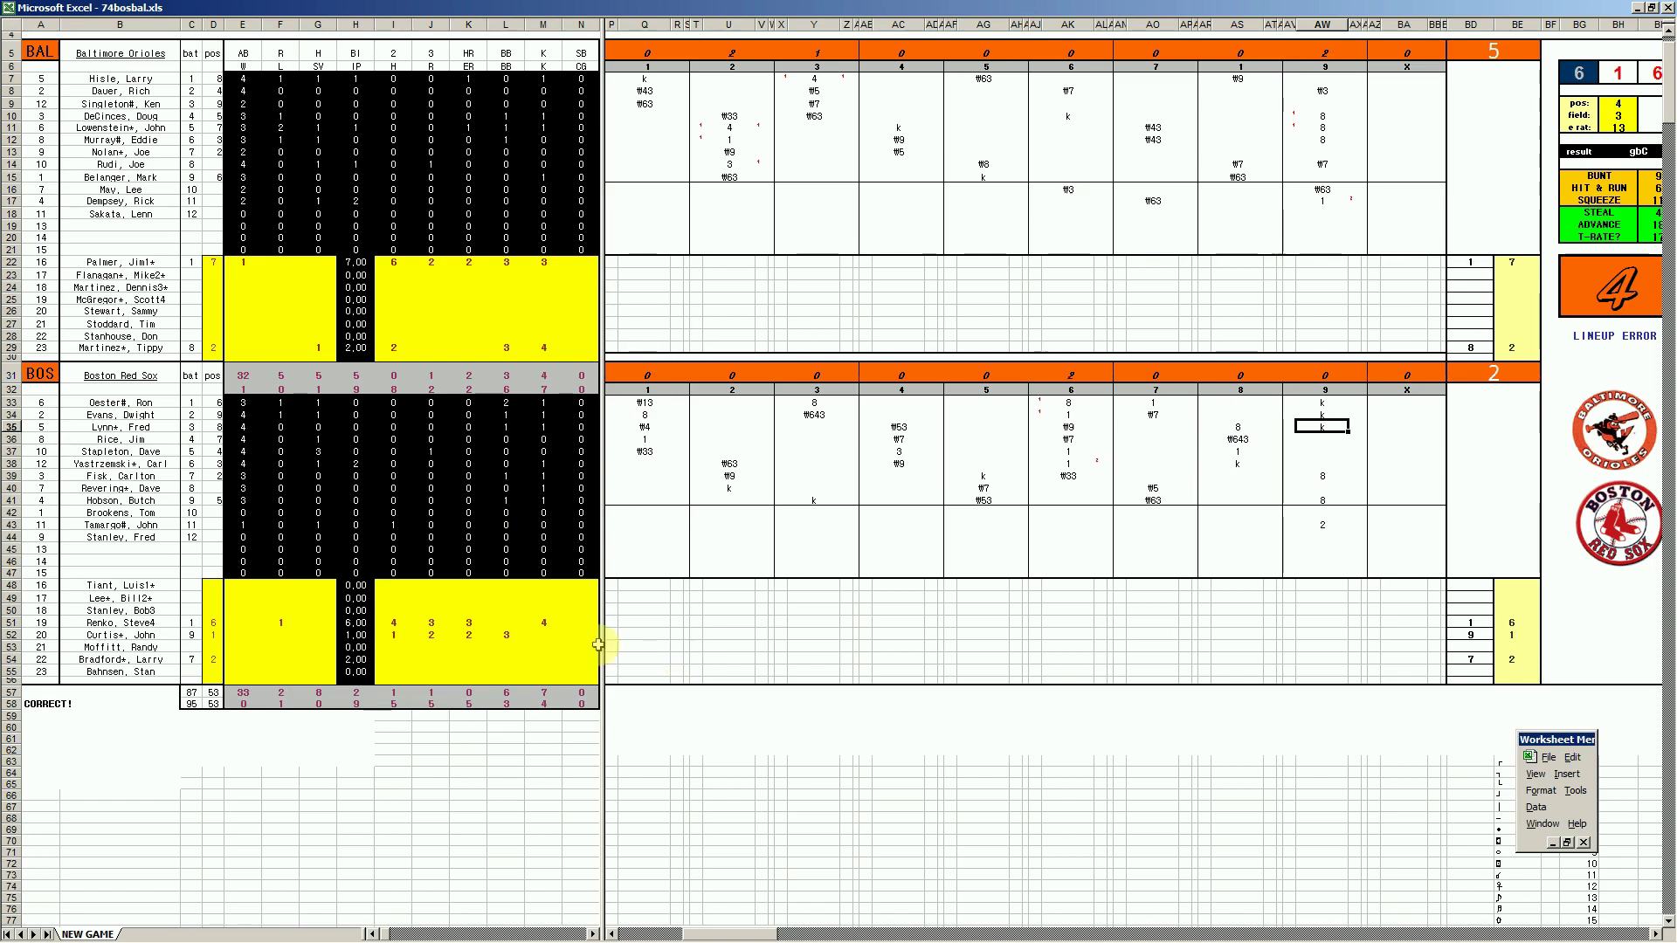
- Close the 74bosbal.xls workbook without saving changes
mouse_move(460, 936)
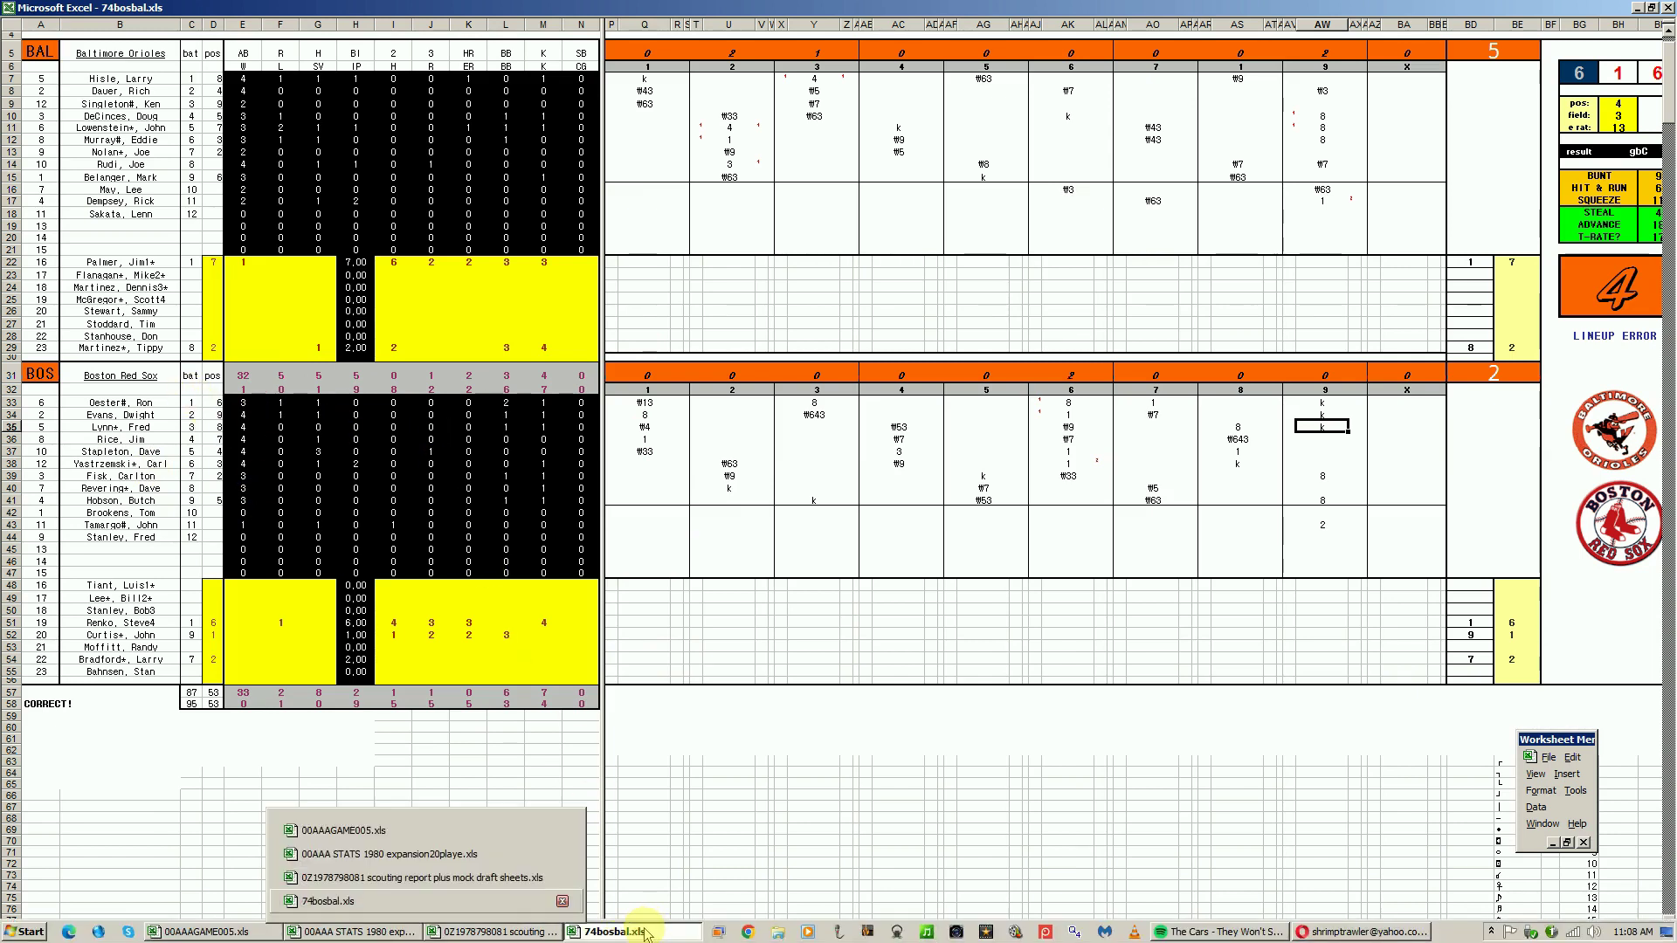
right_click(648, 933)
left_click(622, 900)
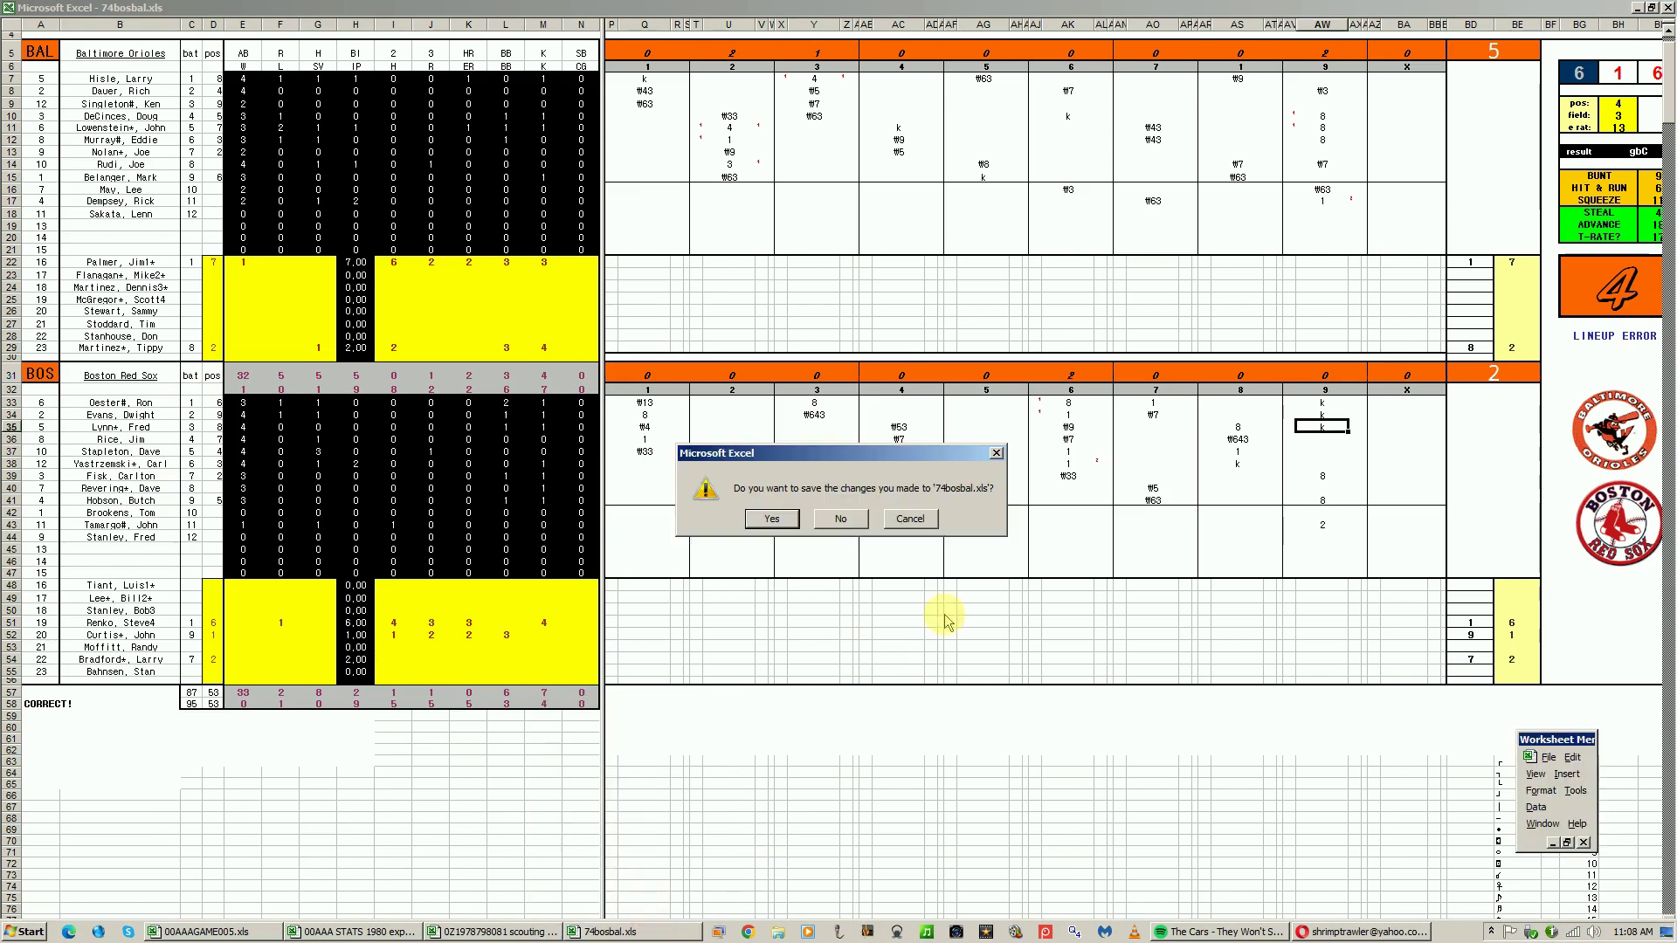
left_click(834, 519)
- Examine the AL East, AL North and AL Midwest standings on the print sheet of the season statistics workbook
left_click(367, 349)
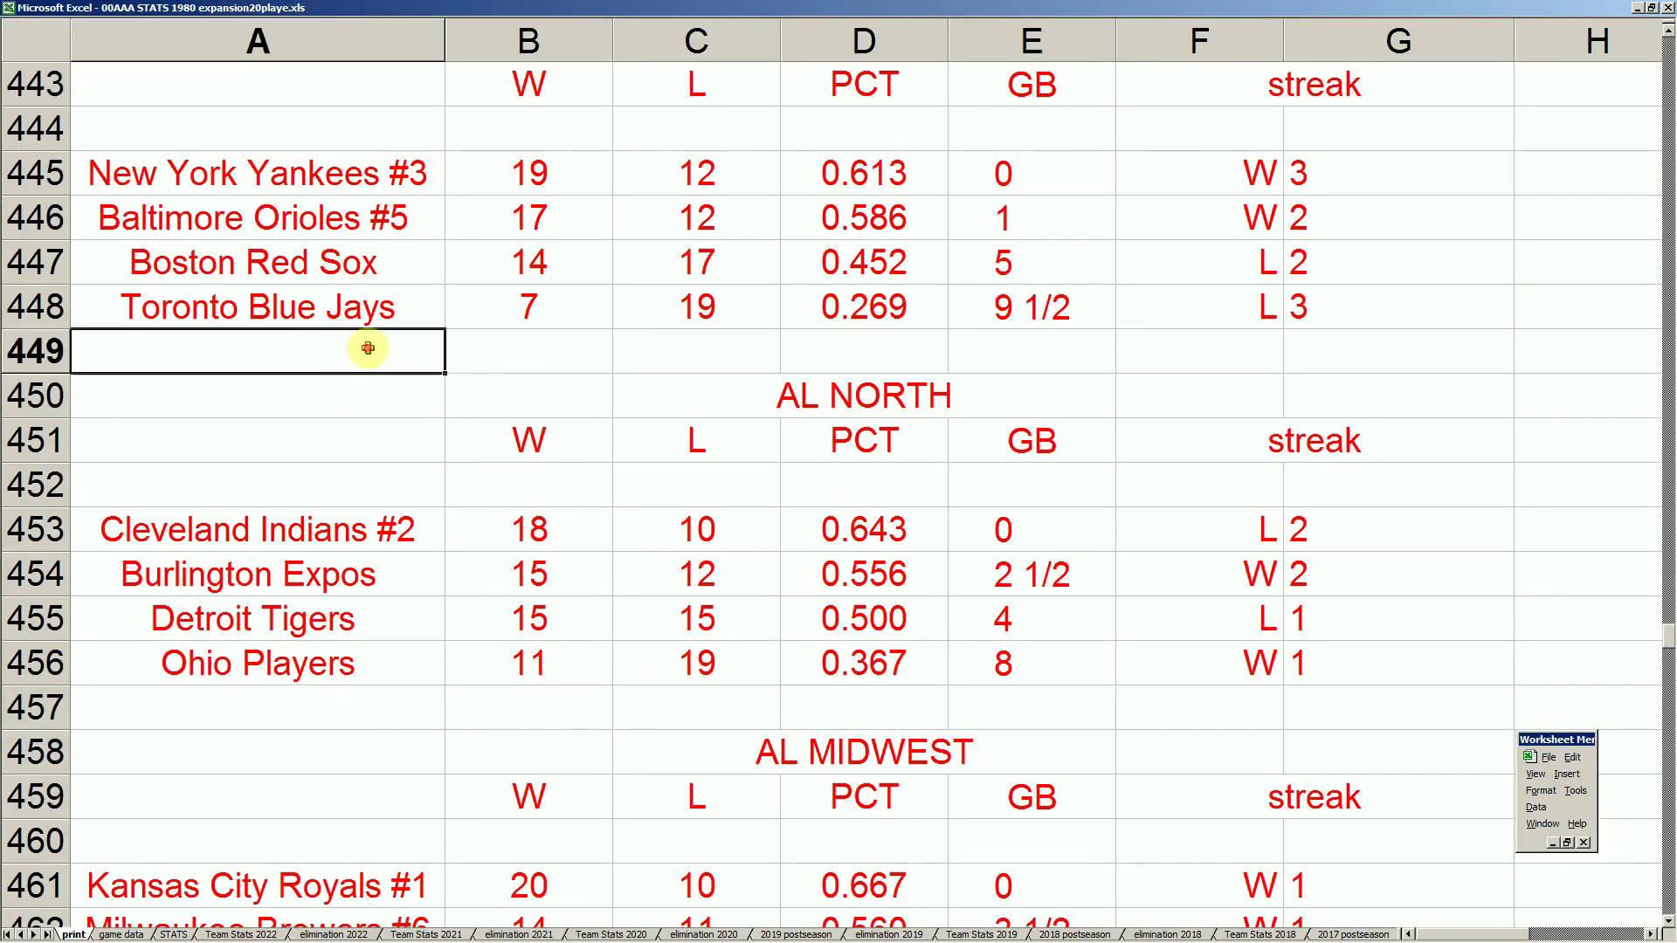
scroll(368, 348, "up", 1)
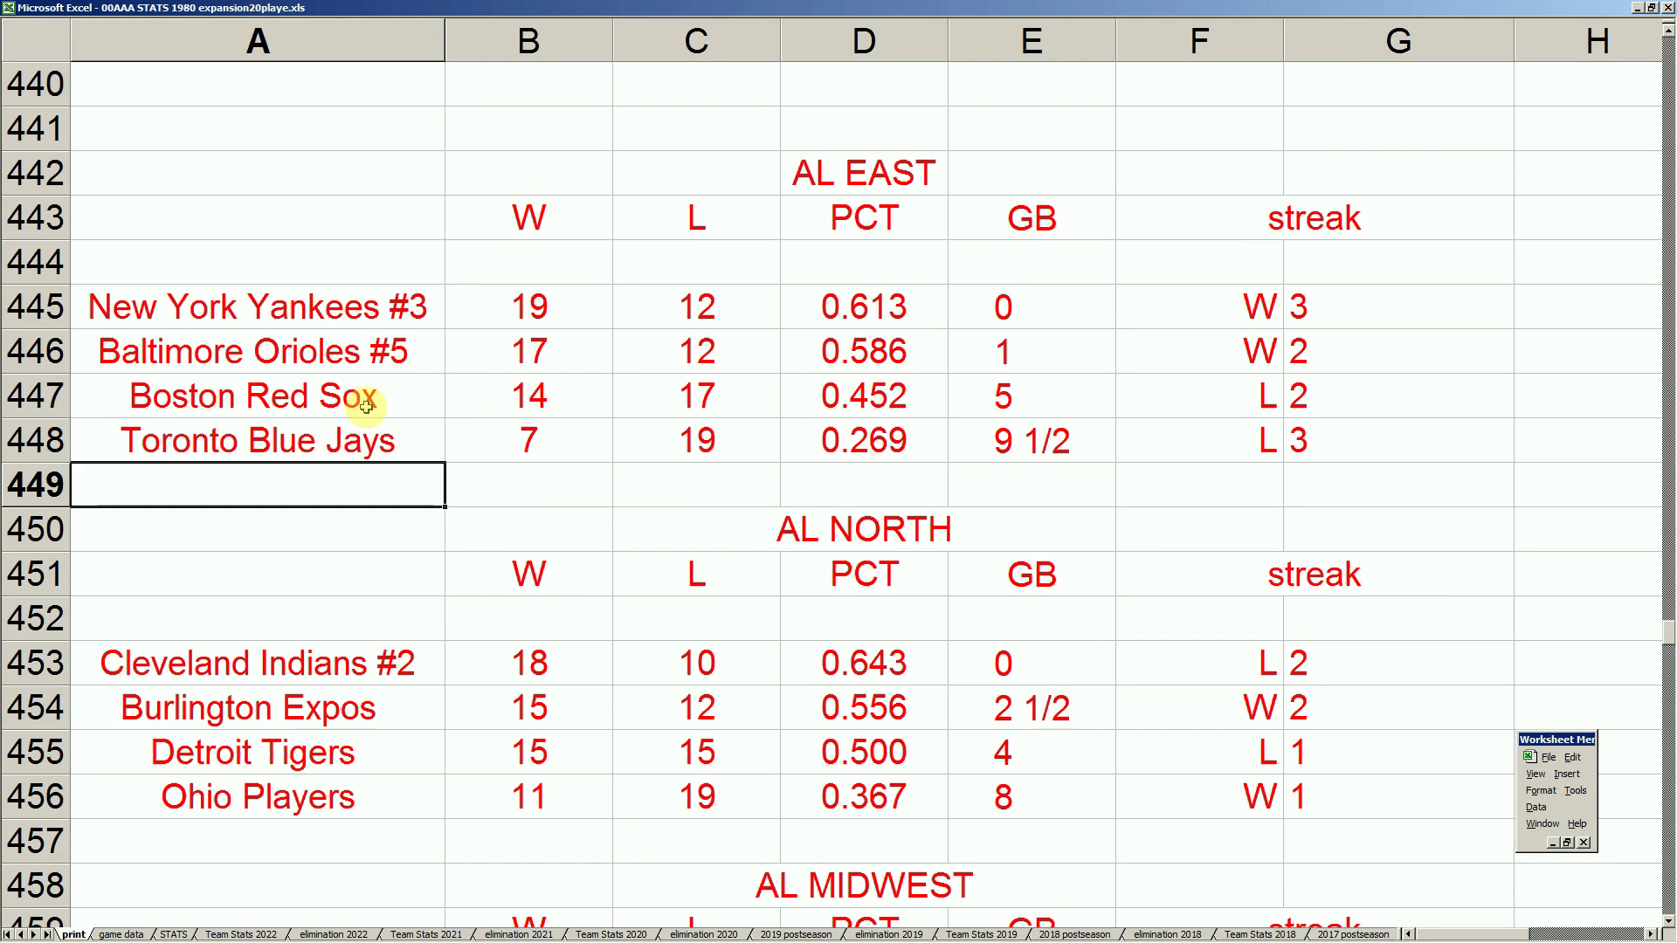
left_click(409, 350)
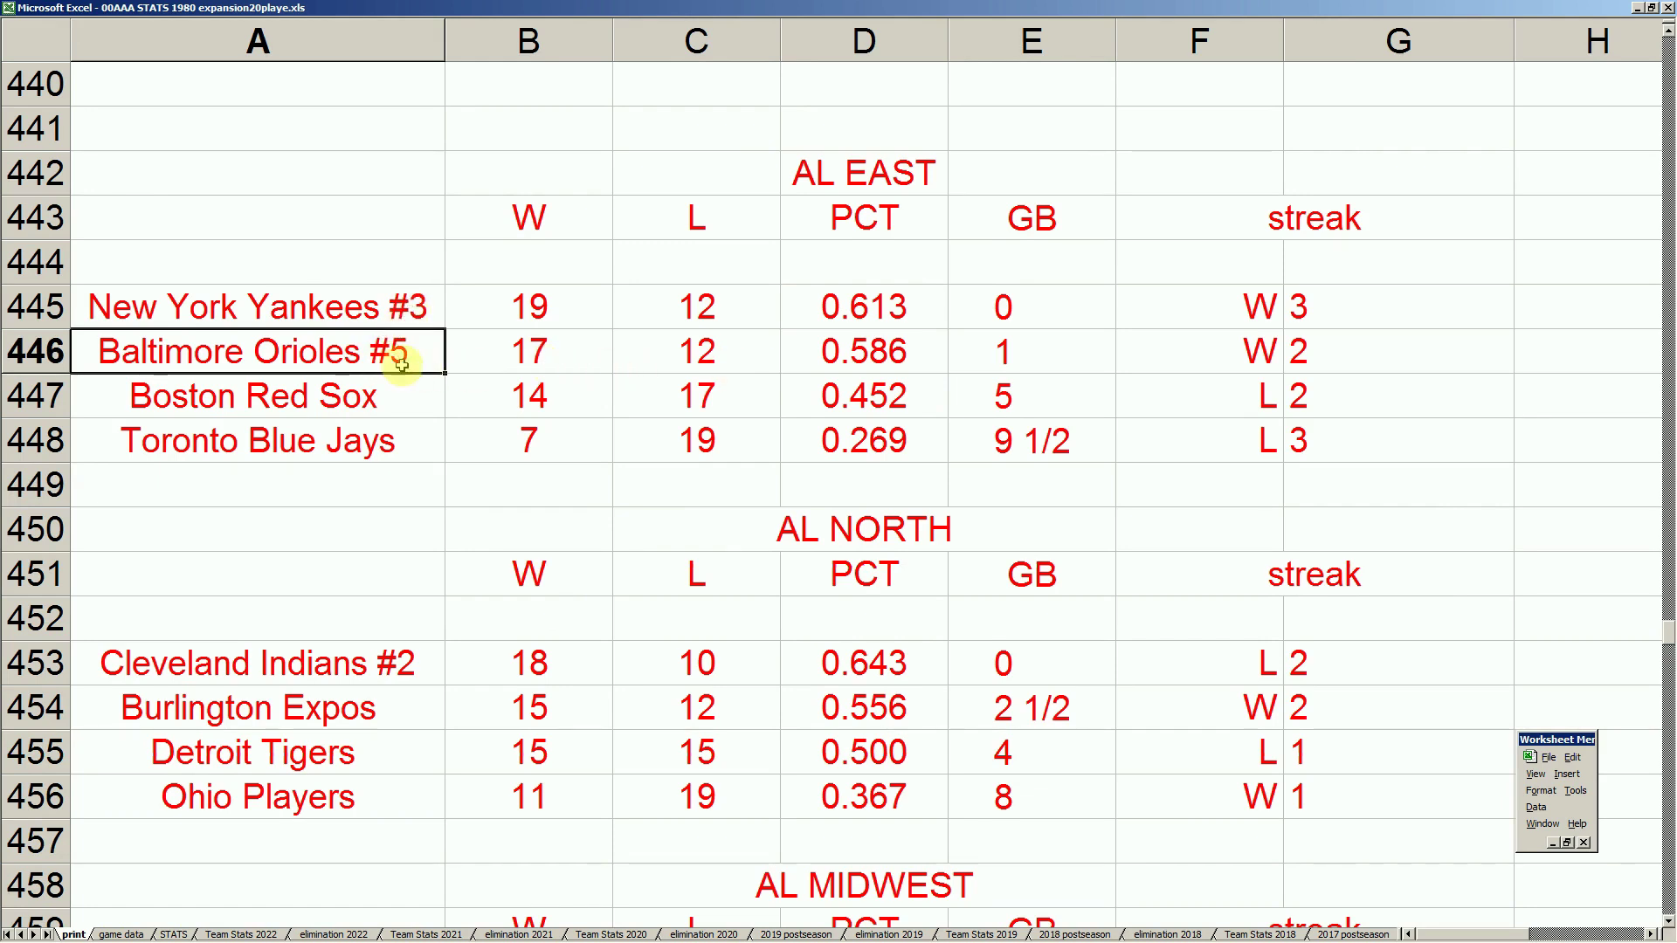
left_click(392, 408)
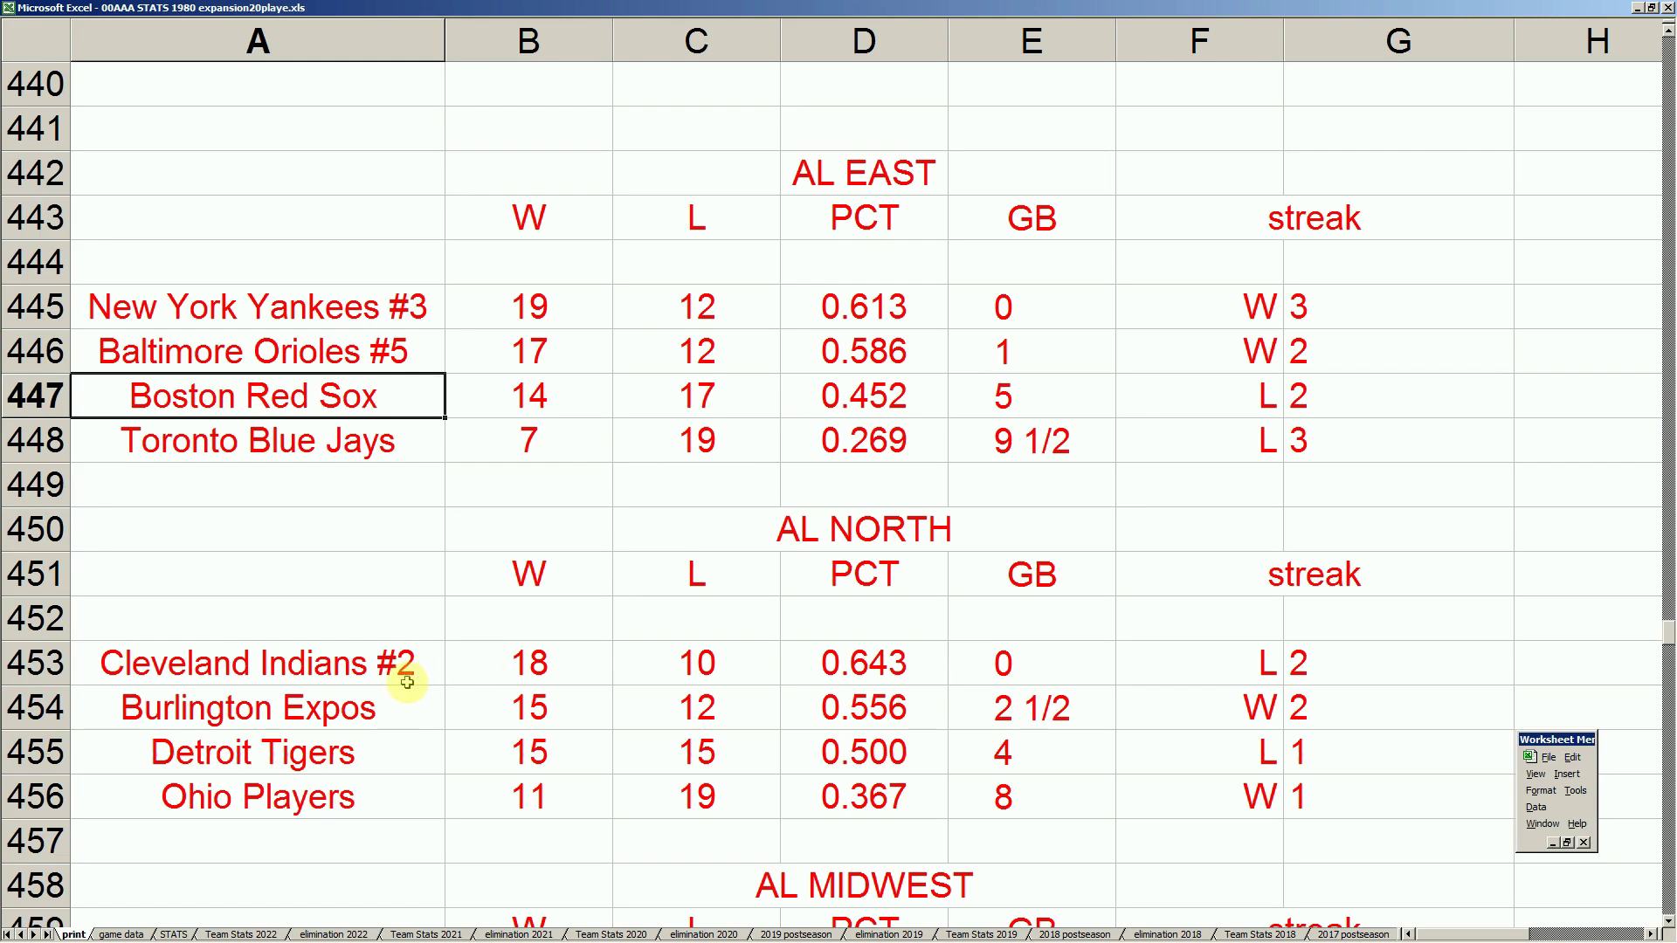
left_click(397, 712)
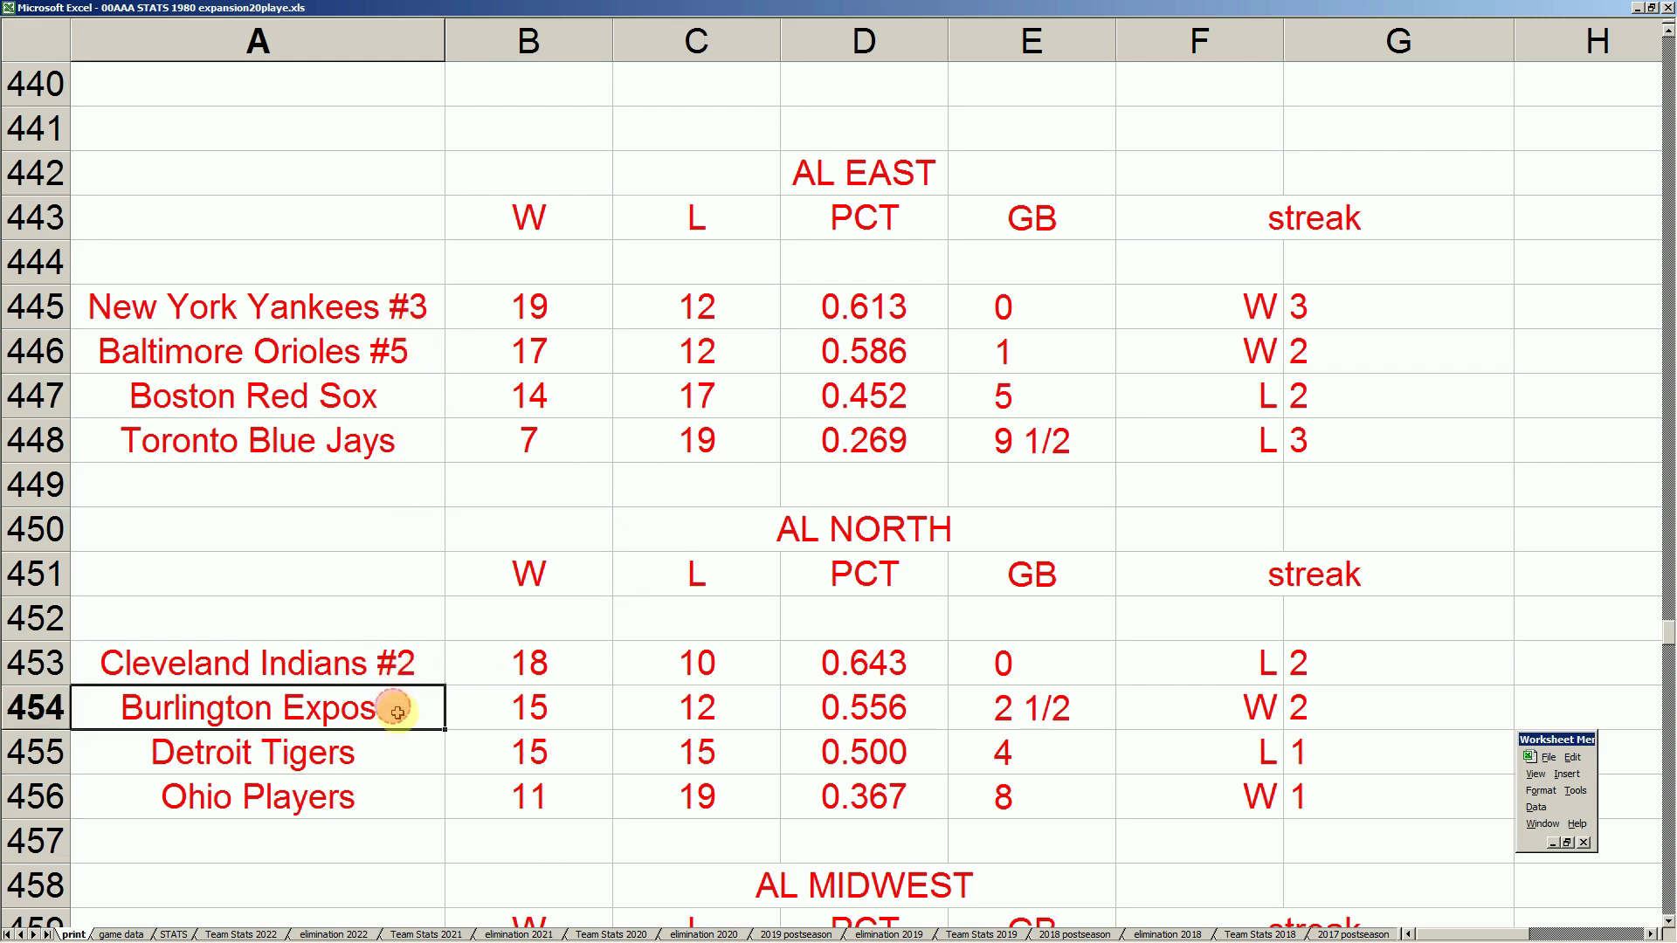
scroll(402, 725, "down", 2)
left_click(403, 791)
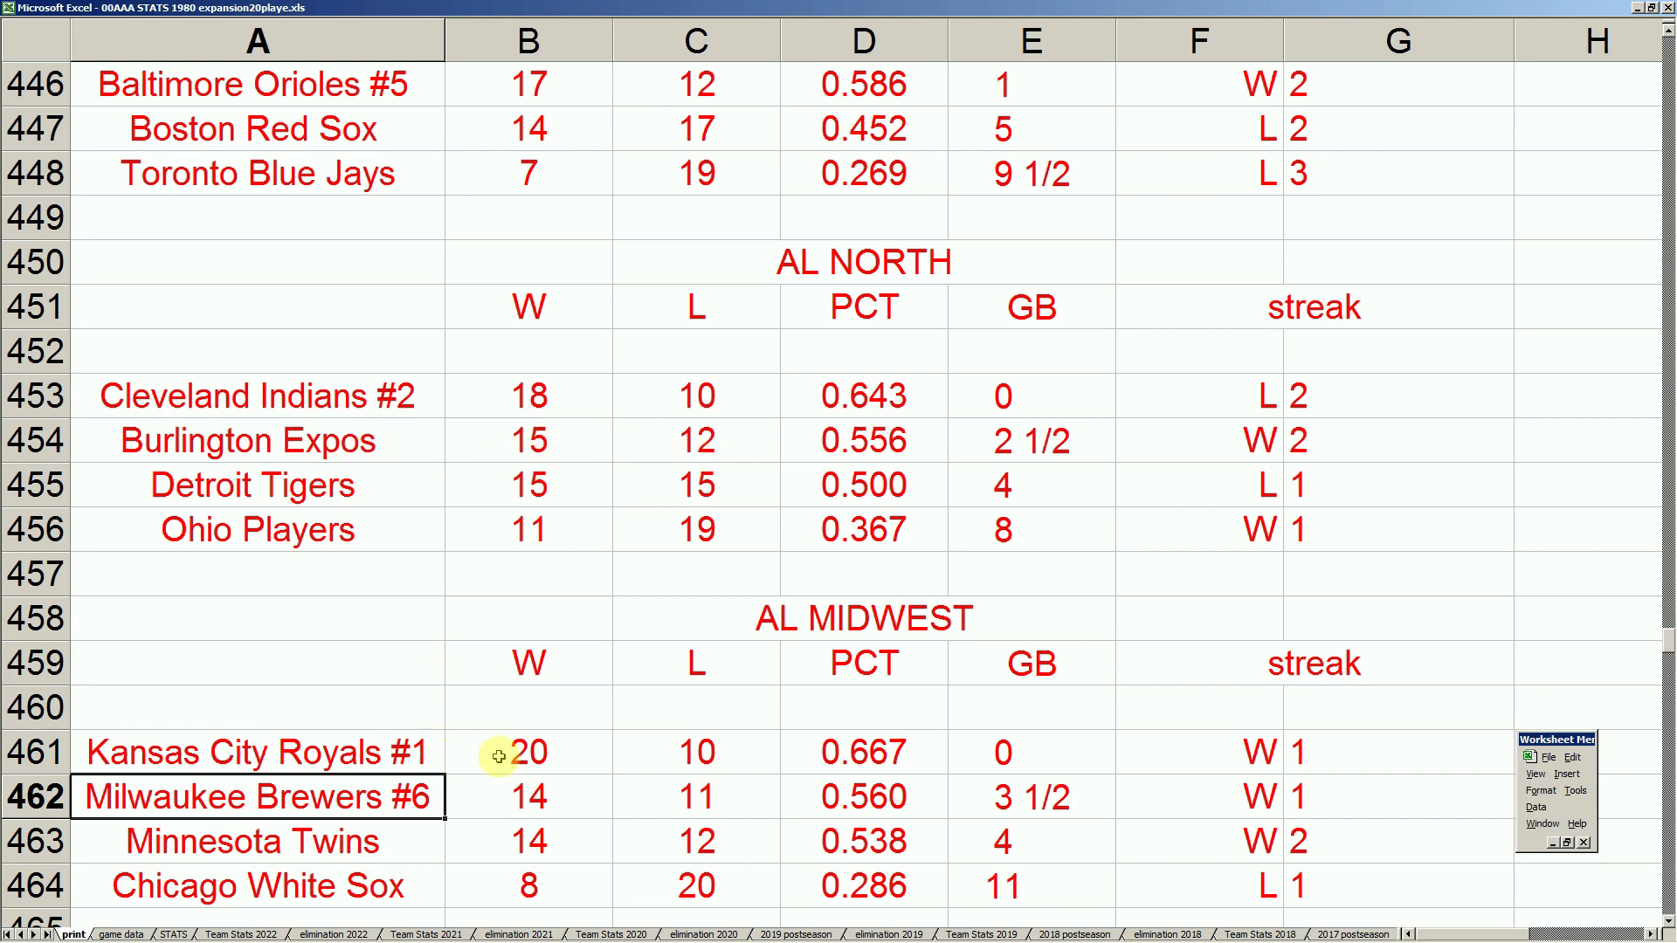
left_click(414, 572)
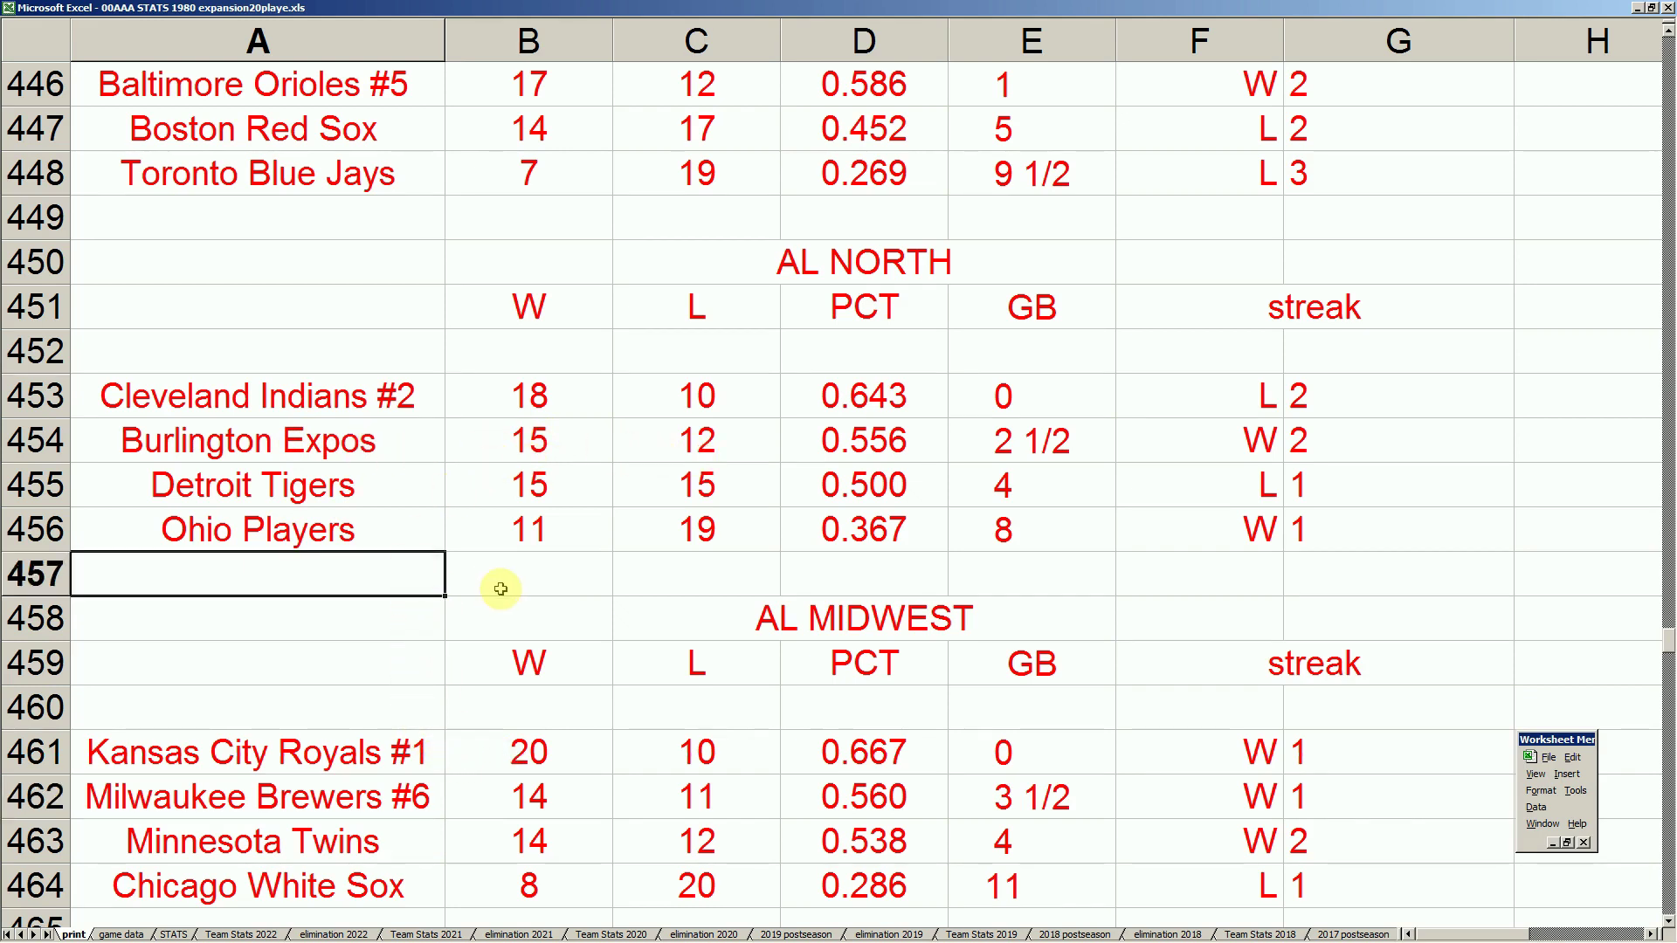
scroll(509, 588, "up", 2)
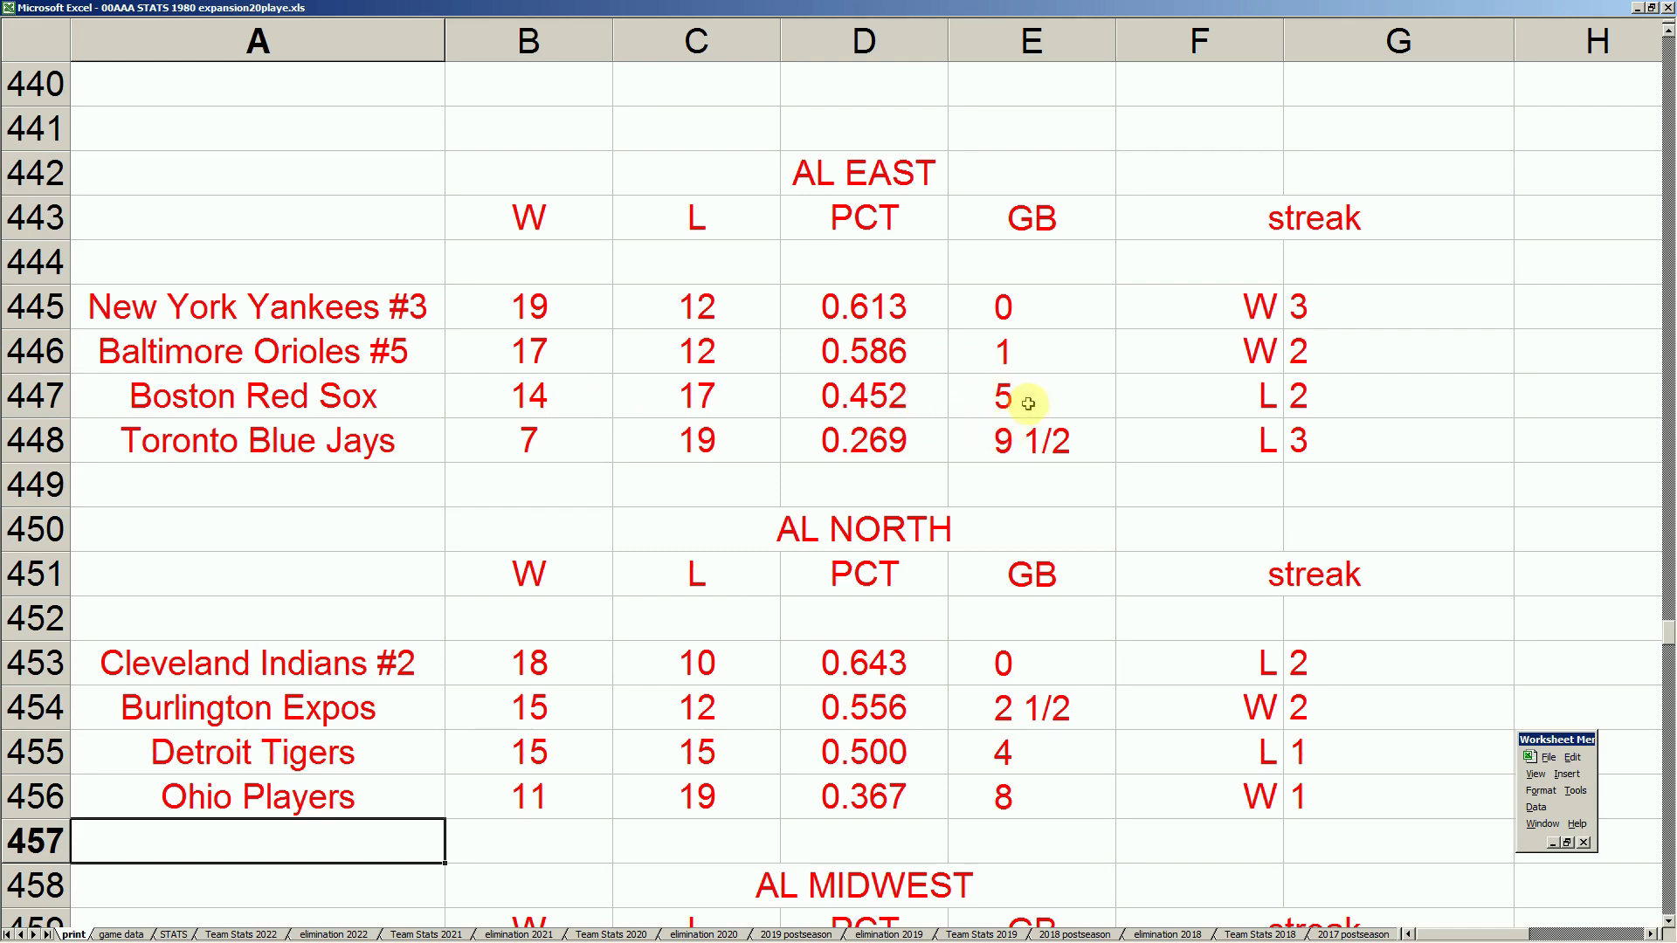
- Compare the Boston, Toronto, Baltimore and New York rows in the AL East standings
left_click(392, 500)
left_click(404, 388)
left_click(410, 436)
left_click(426, 393)
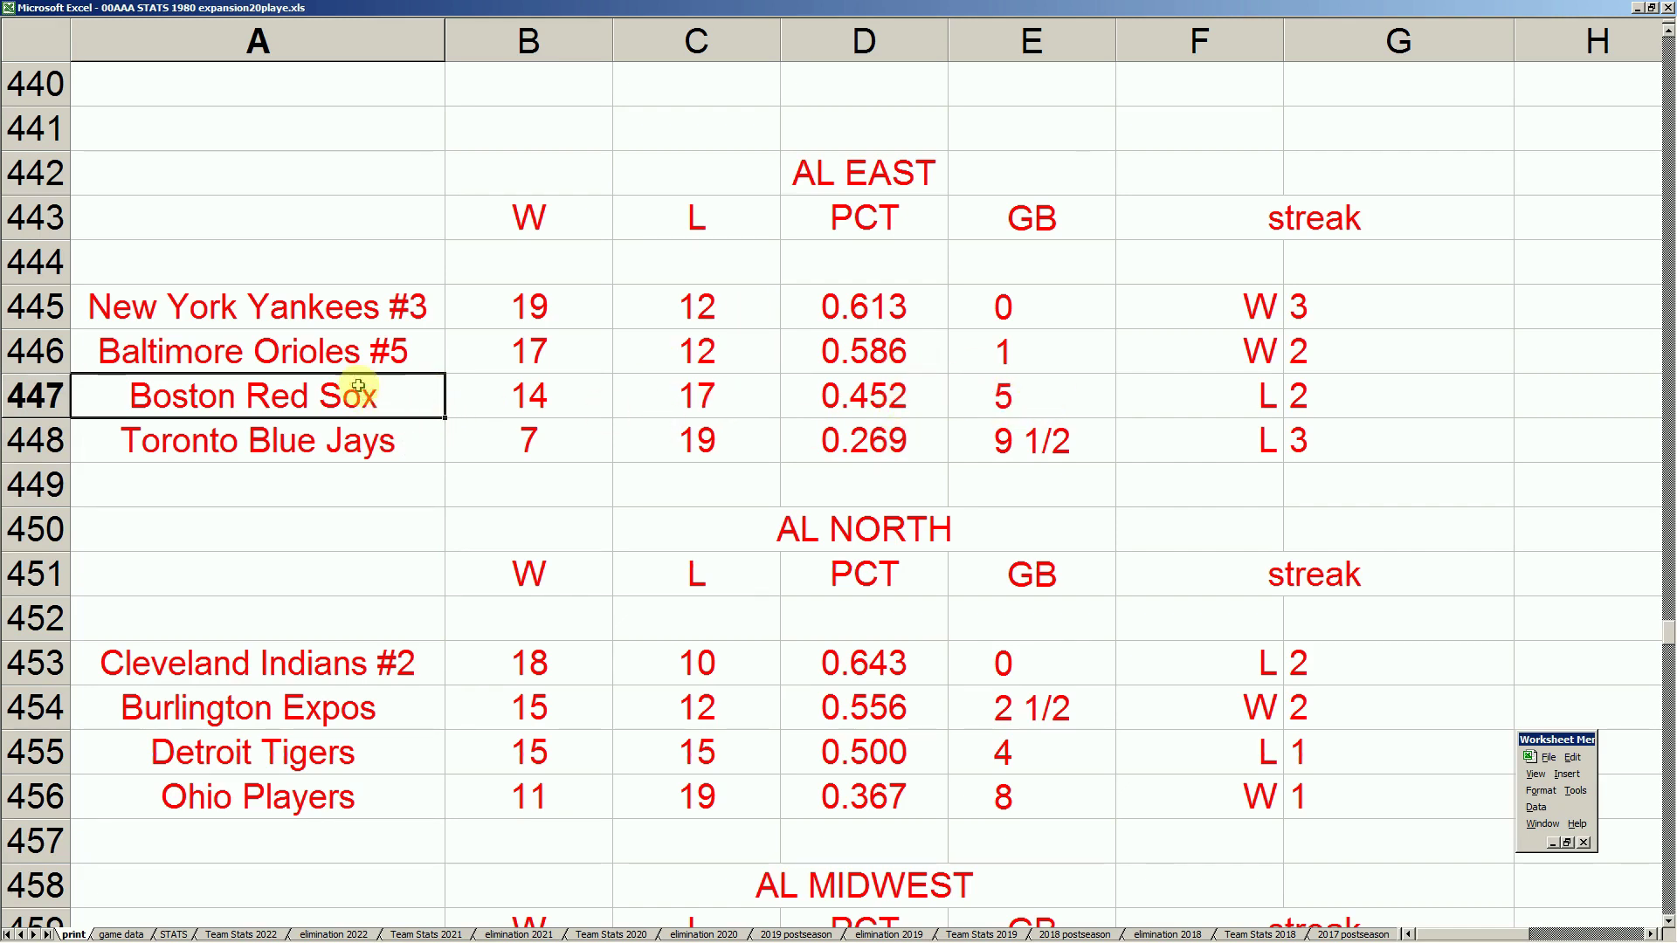
left_click(400, 345)
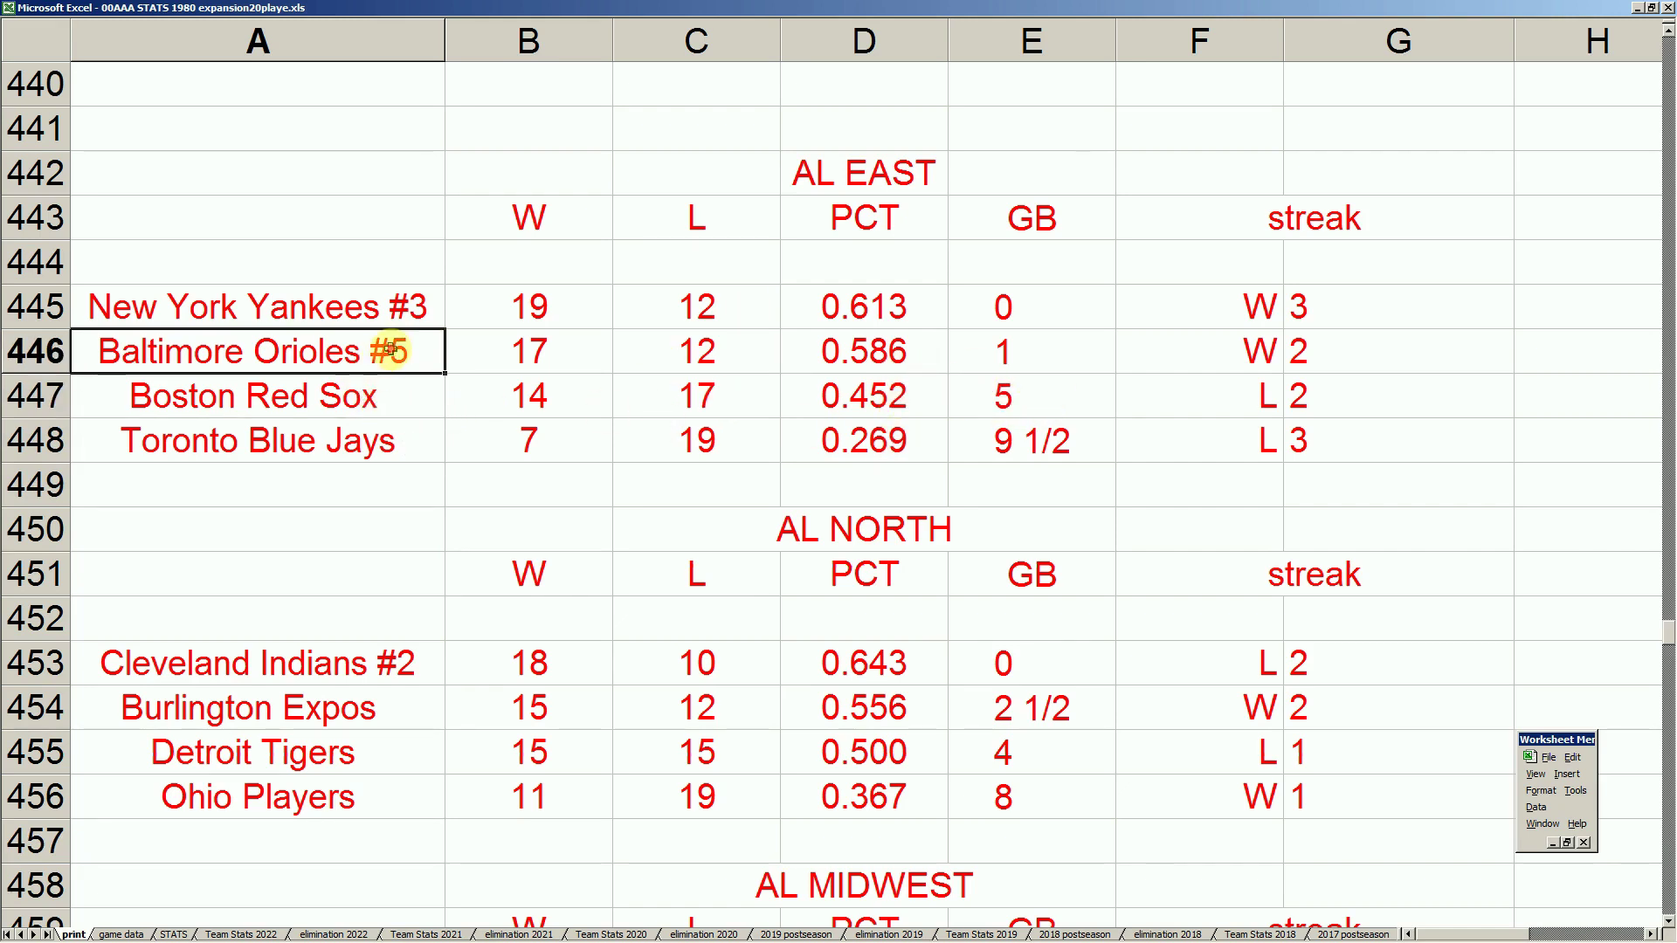
left_click(331, 307)
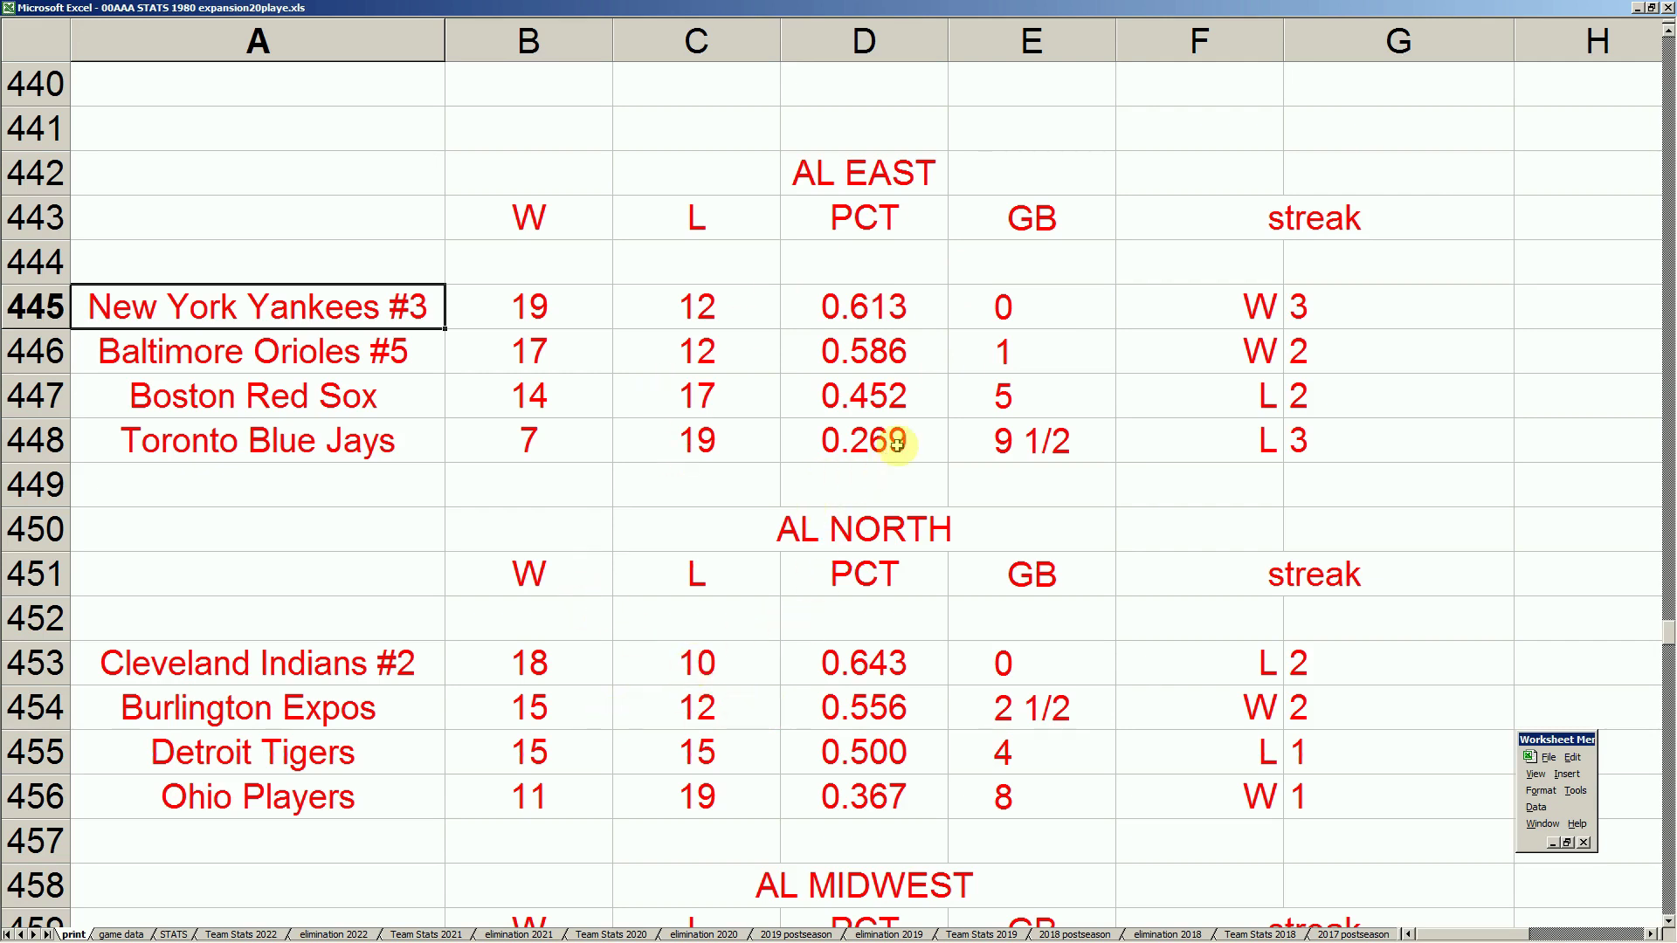
mouse_move(874, 941)
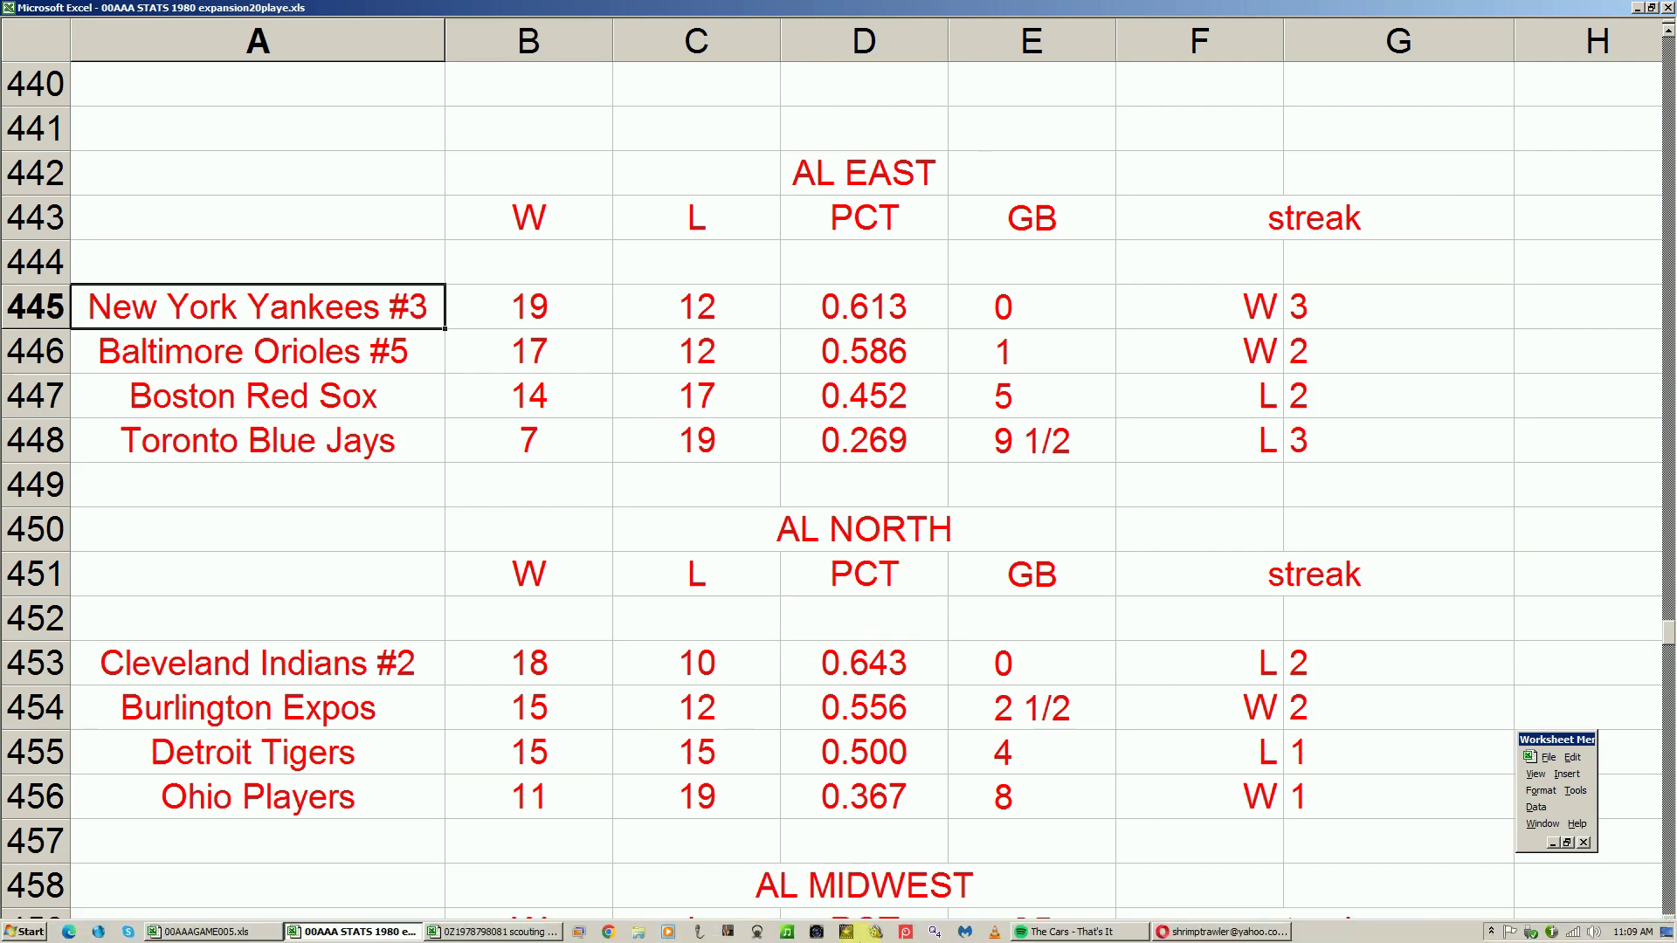